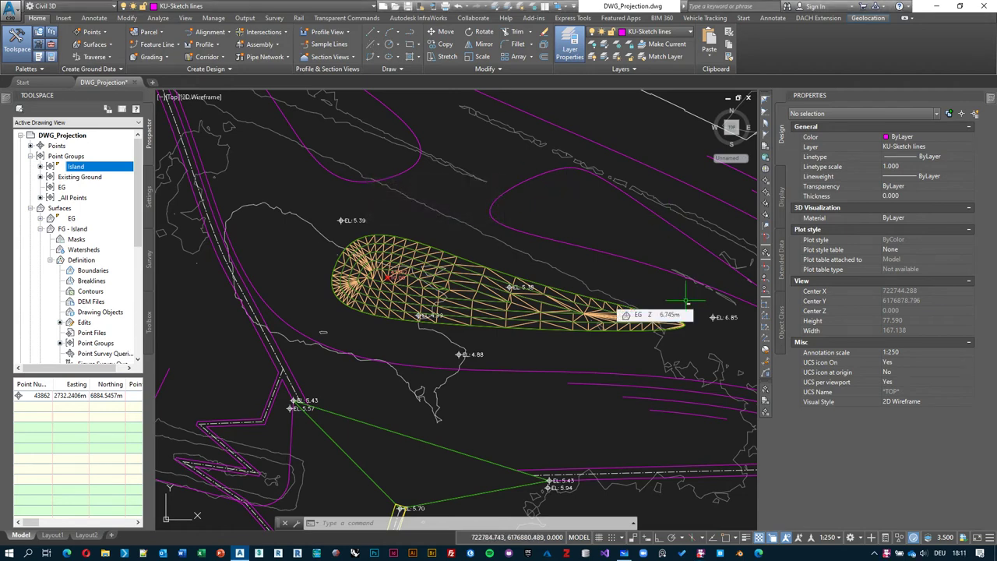
Zoom and pan in to point 43862 on the FG - Island surface to read its elevations
mouse_move(597, 364)
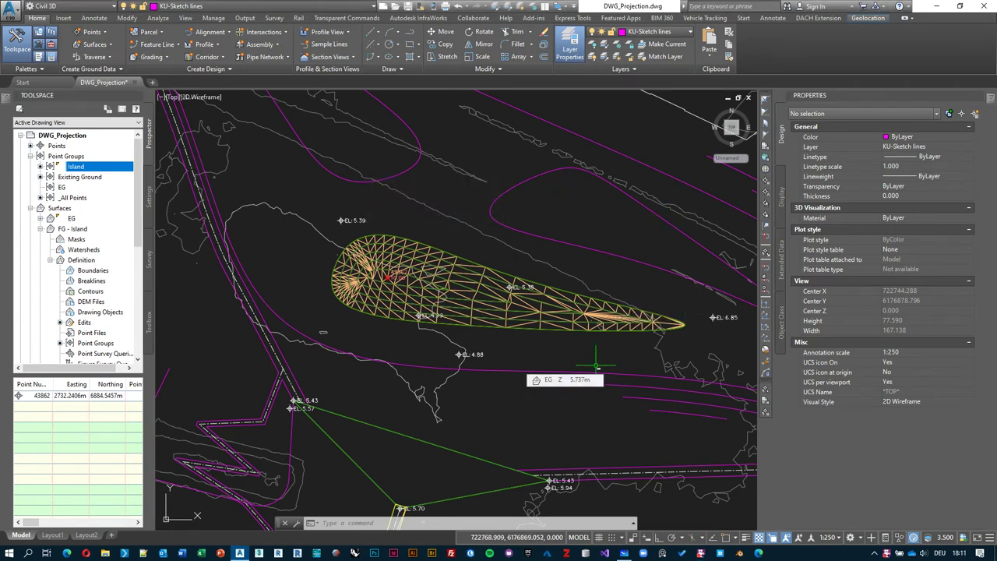
scroll(561, 354, up, 3)
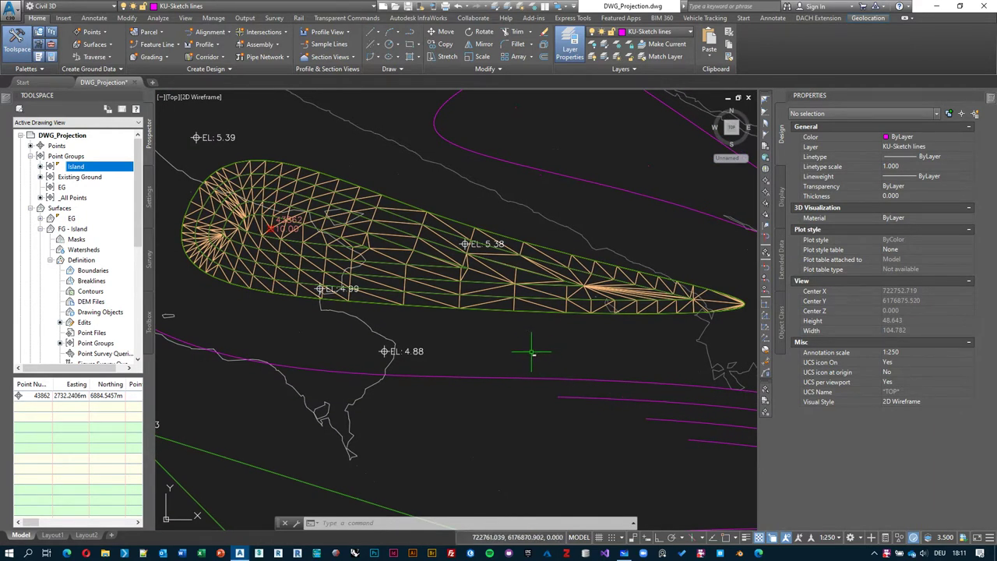
middle_drag(481, 342, 529, 360)
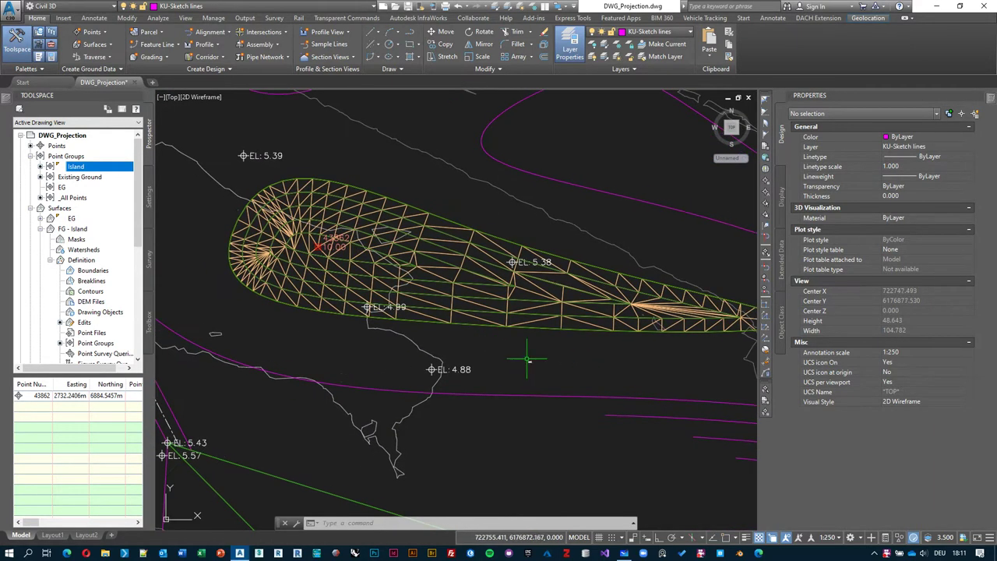
scroll(309, 255, up, 4)
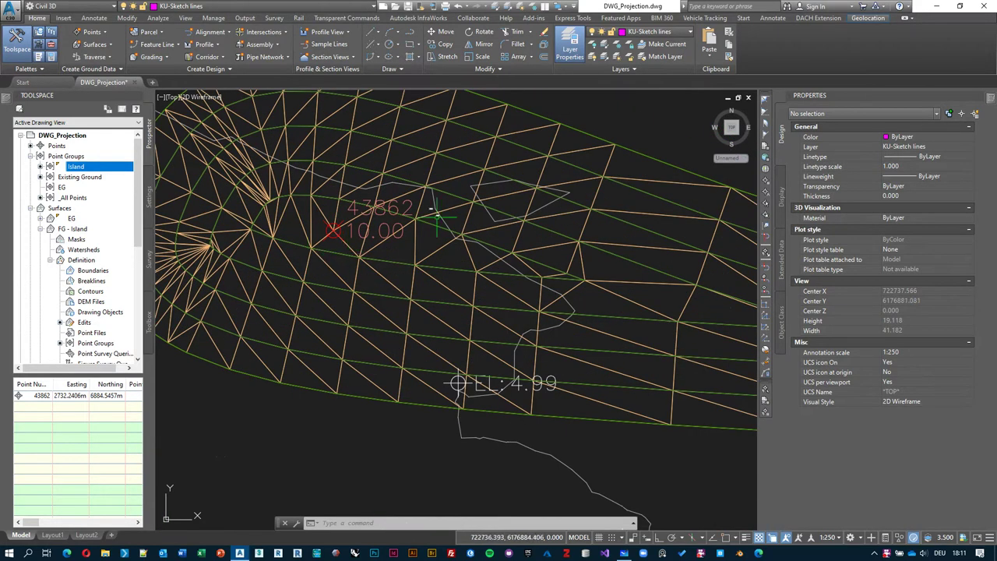
middle_drag(378, 219, 403, 269)
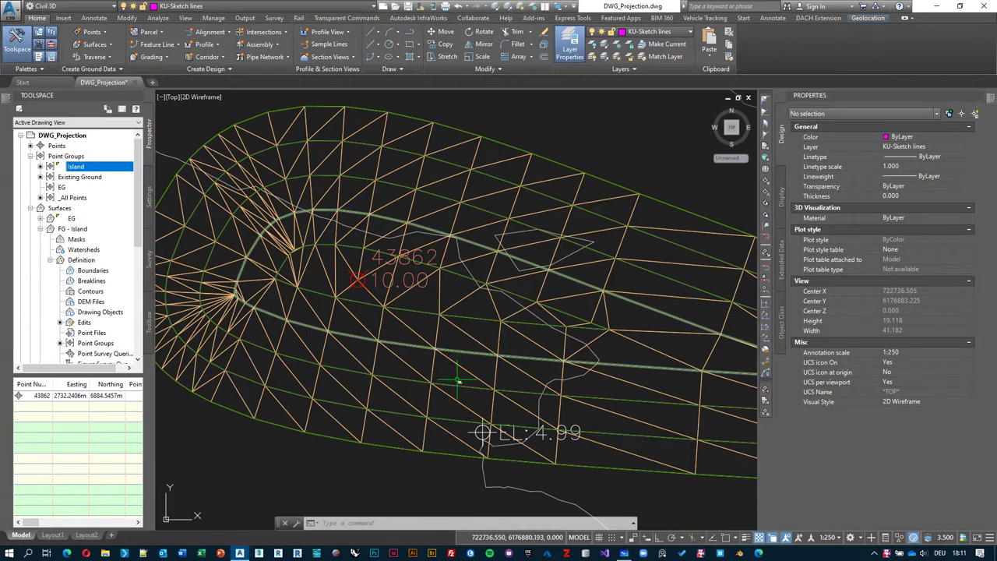
mouse_move(475, 303)
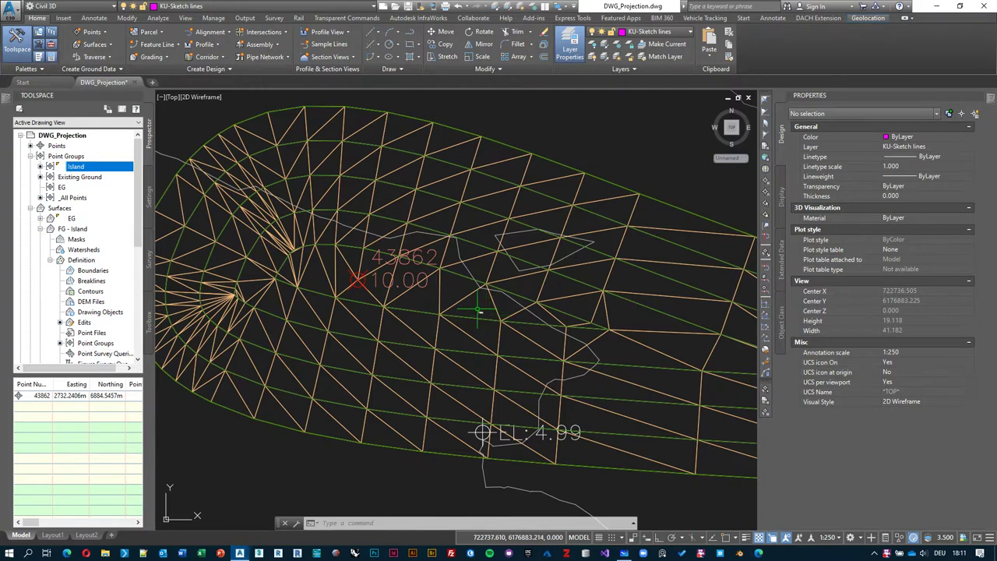
Select the Island point group and dismiss its shortcut options without changes
click(76, 167)
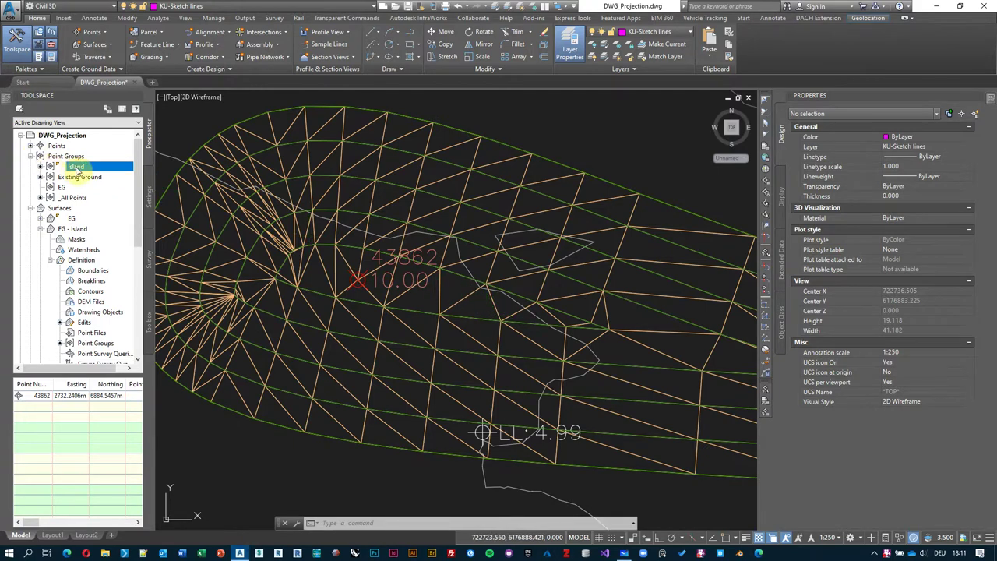
right_click(72, 168)
click(466, 273)
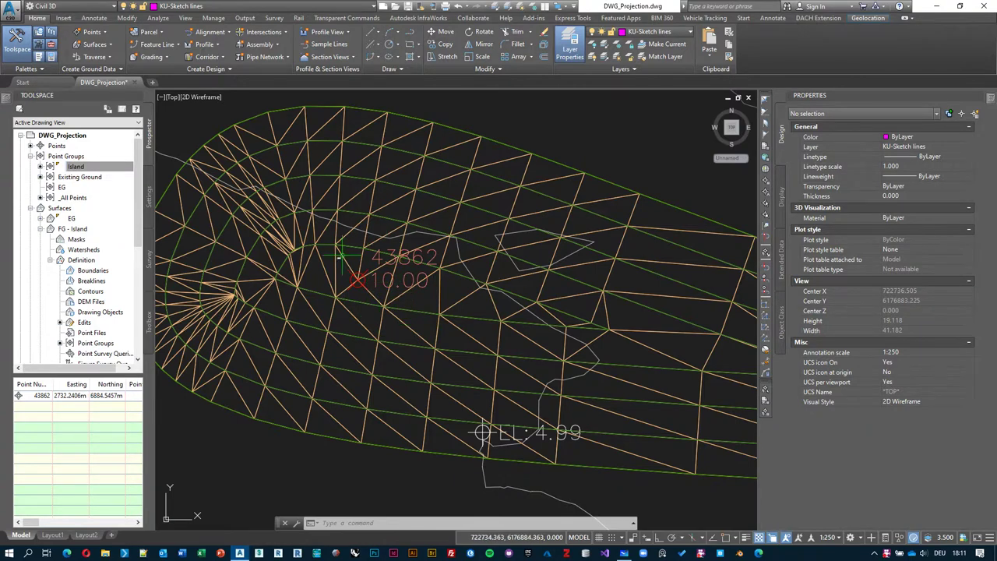
click(415, 290)
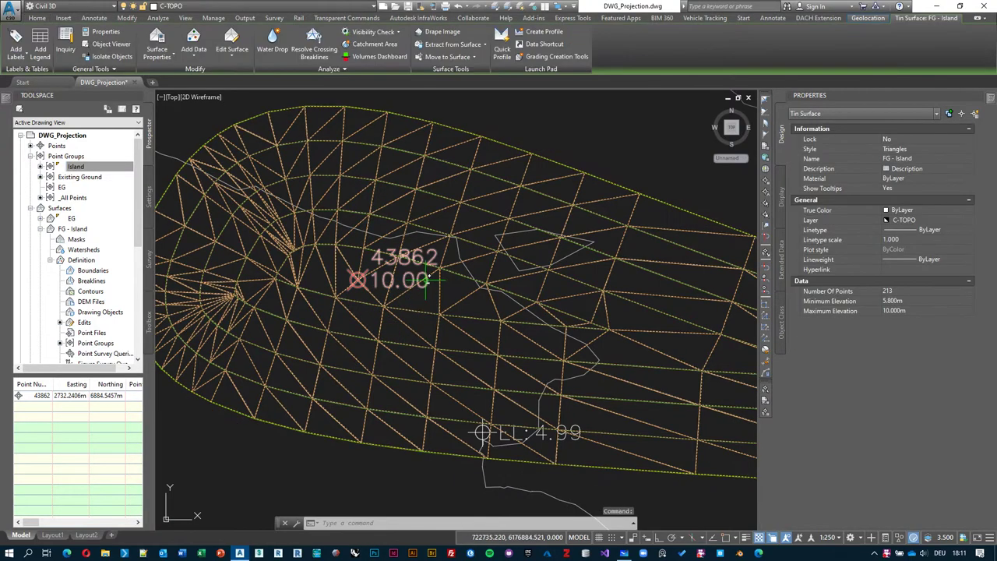
click(84, 168)
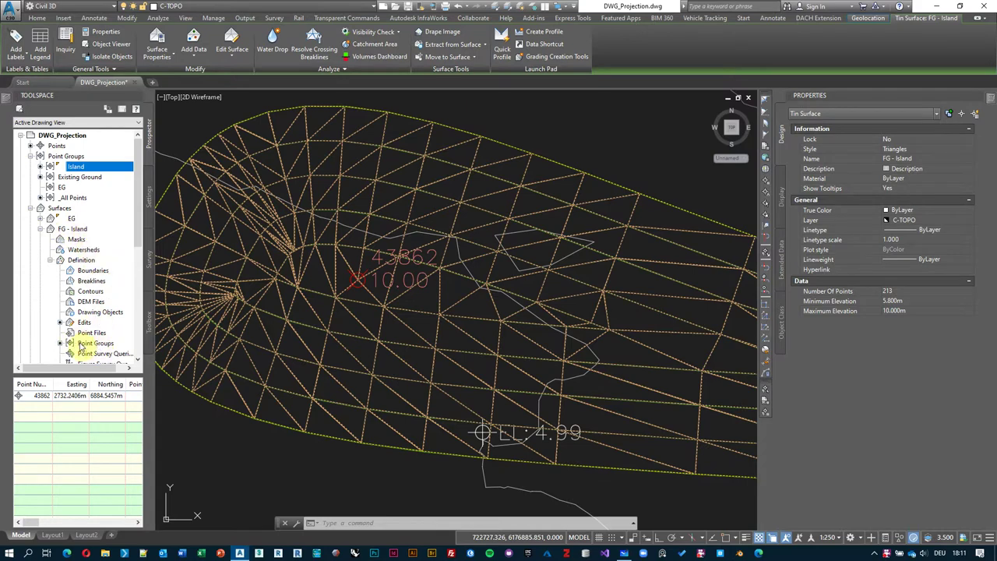
right_click(577, 128)
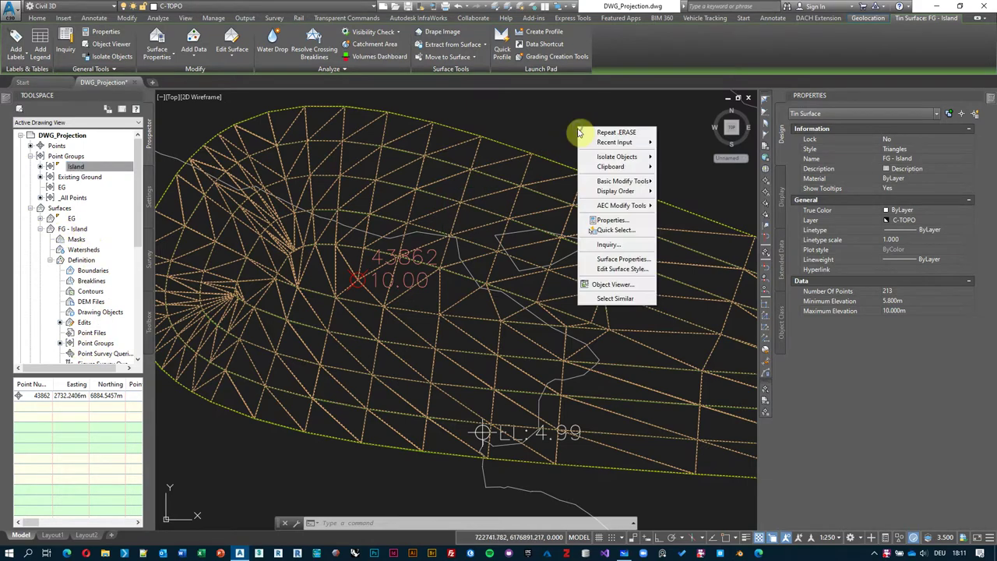
click(621, 285)
drag(579, 325, 429, 158)
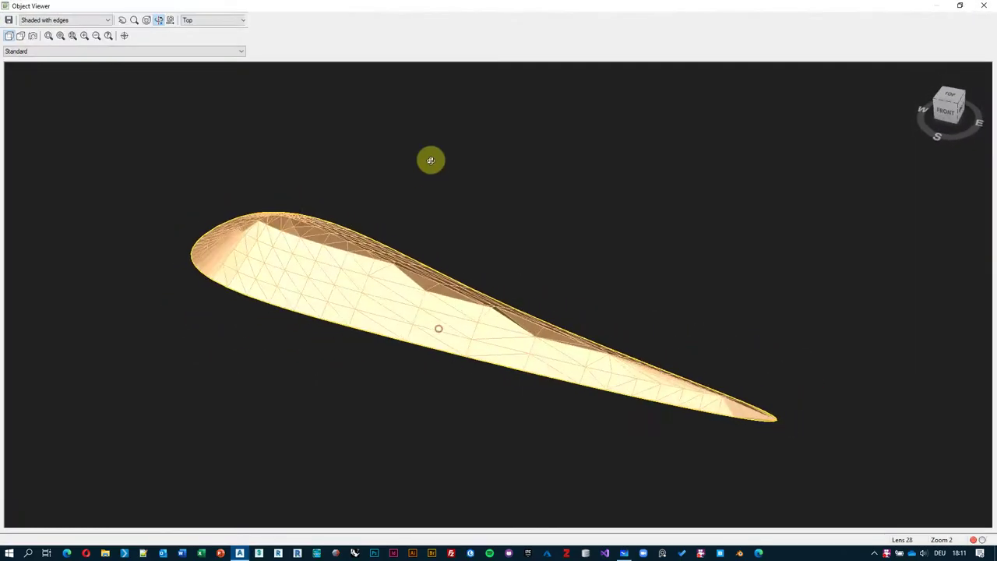
scroll(289, 191, up, 5)
drag(290, 191, 256, 143)
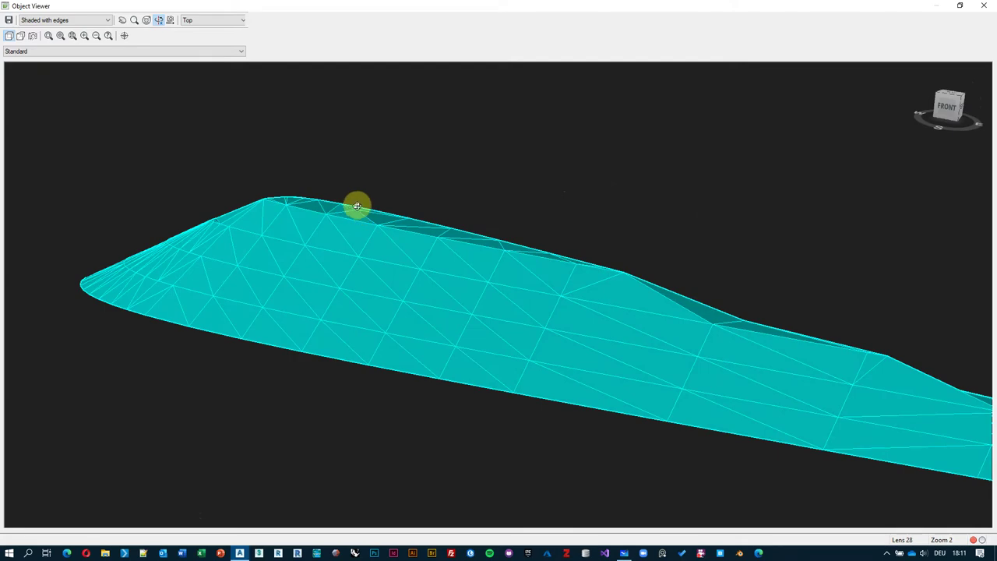
click(988, 6)
Set COGO point 43862's elevation to 15 in the Properties palette
key(Escape)
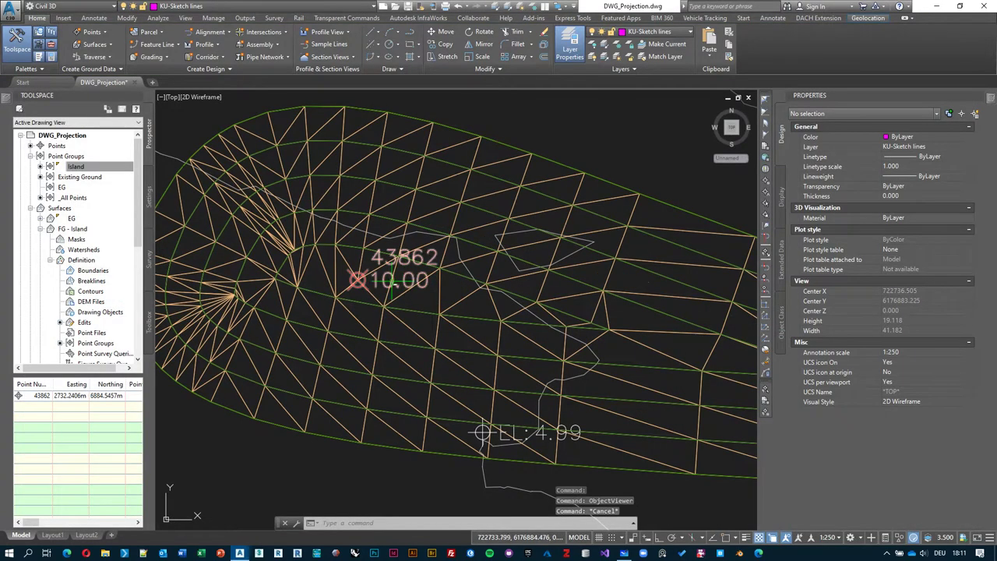
click(358, 278)
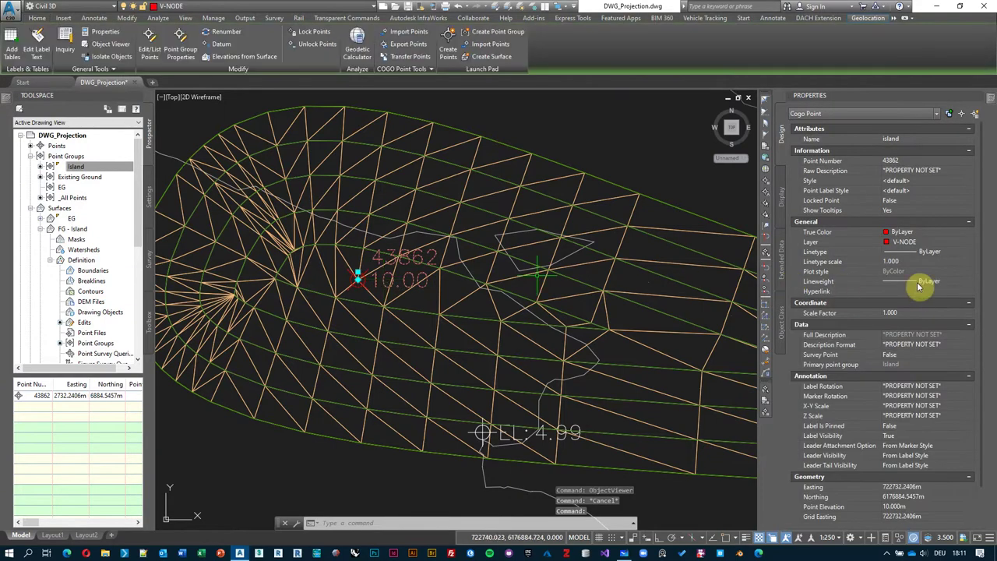
click(913, 507)
text(15)
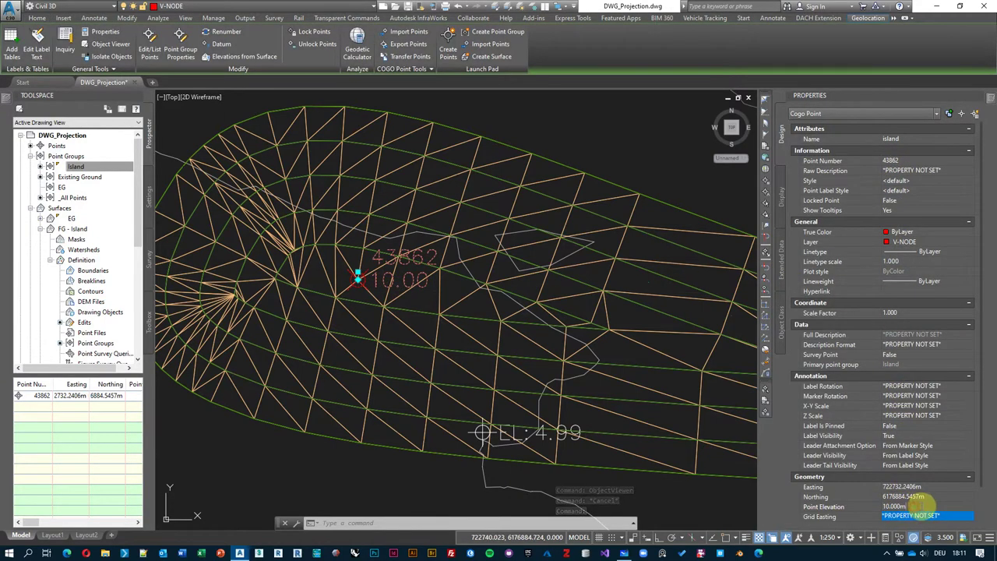
click(824, 516)
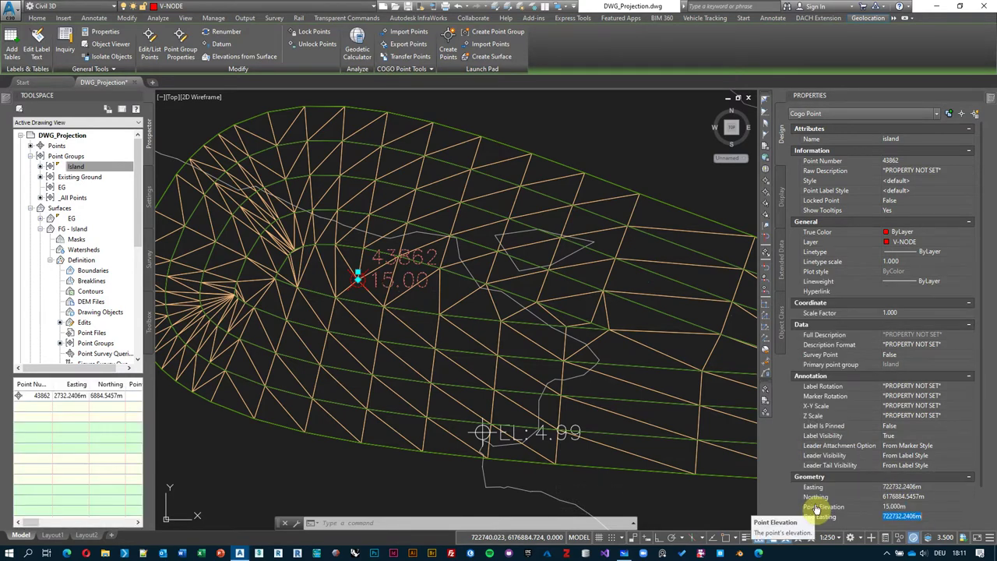
key(Escape)
Orbit the FG - Island surface in Object Viewer to check the raised point
middle_drag(461, 231, 484, 233)
key(Escape)
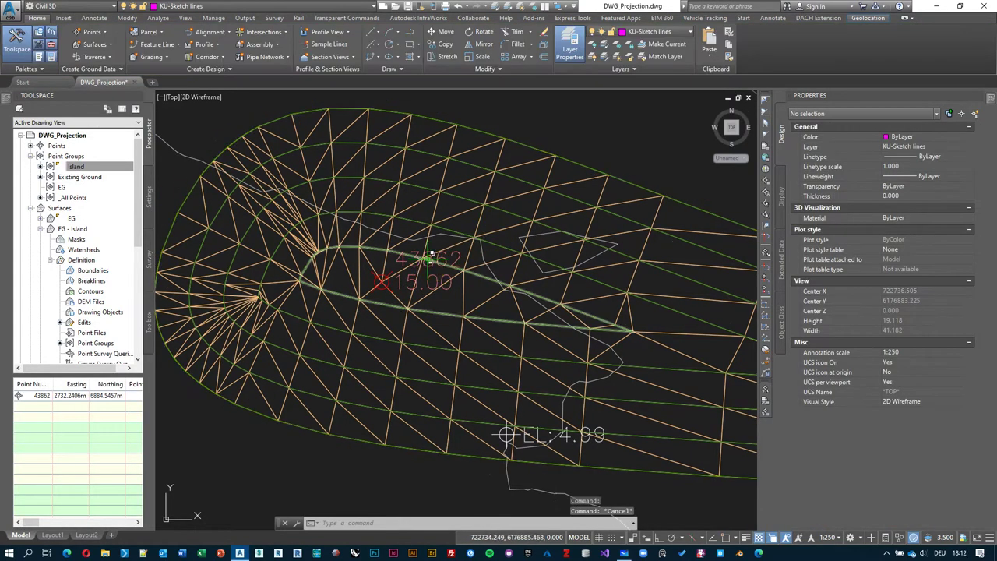
click(501, 226)
click(501, 231)
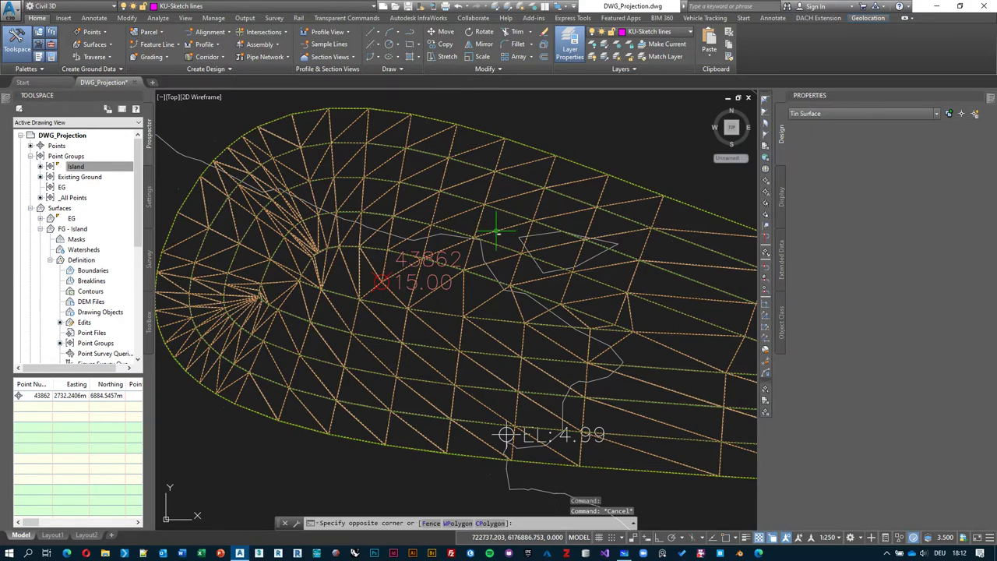
right_click(498, 224)
click(554, 381)
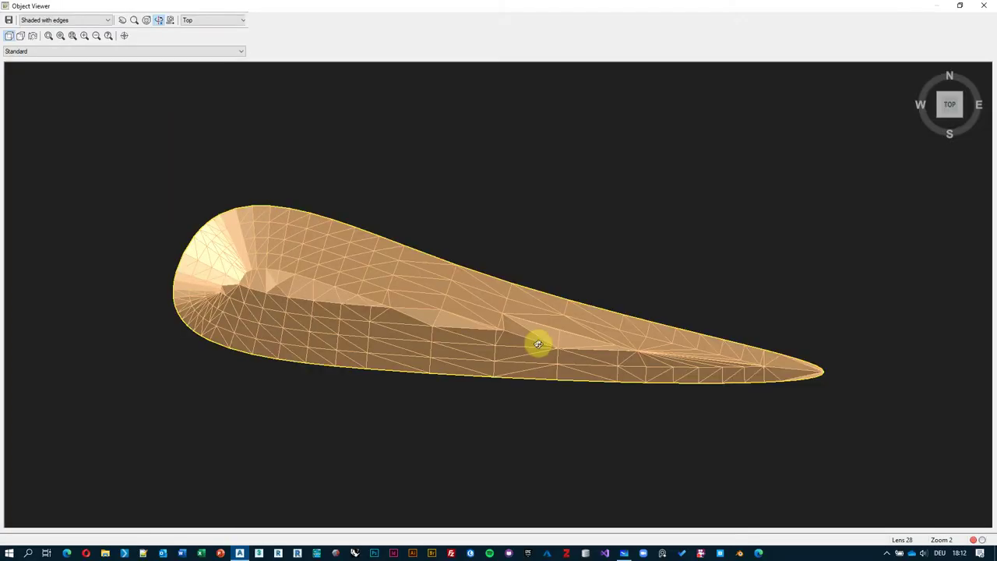
mouse_move(536, 340)
mouse_down()
mouse_move(377, 116)
mouse_move(395, 149)
mouse_move(316, 221)
mouse_move(581, 287)
mouse_move(566, 275)
mouse_up()
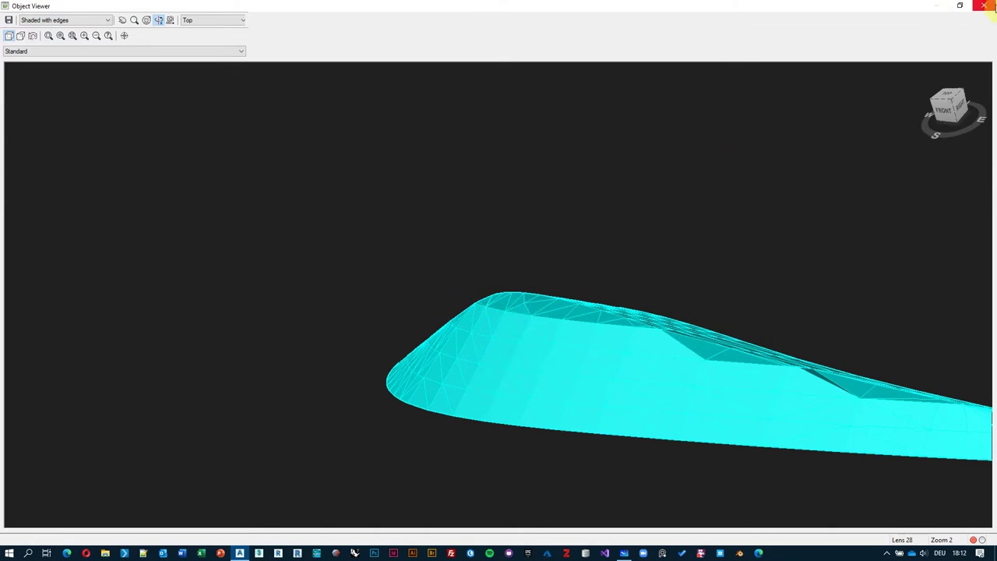
click(983, 5)
Deselect the surface and select the Island point group in Toolspace
click(232, 169)
click(45, 168)
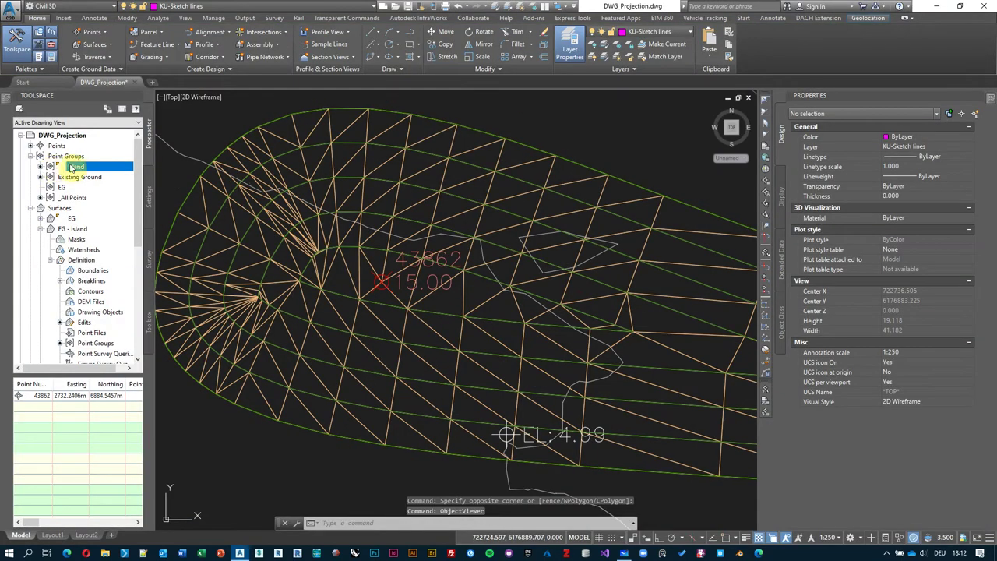
click(44, 170)
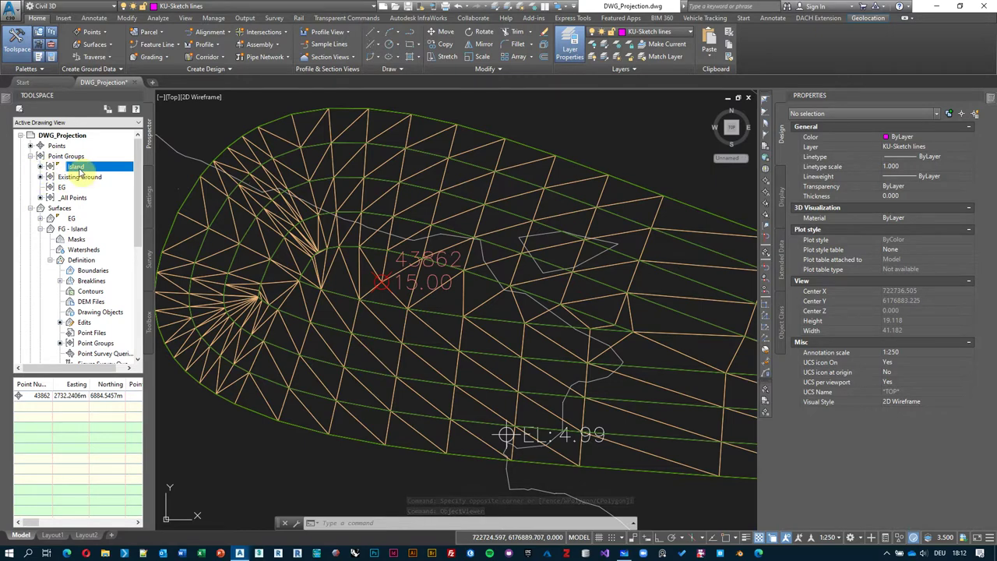
Update the Island point group and toggle automatic rebuild on the FG - Island surface
right_click(79, 171)
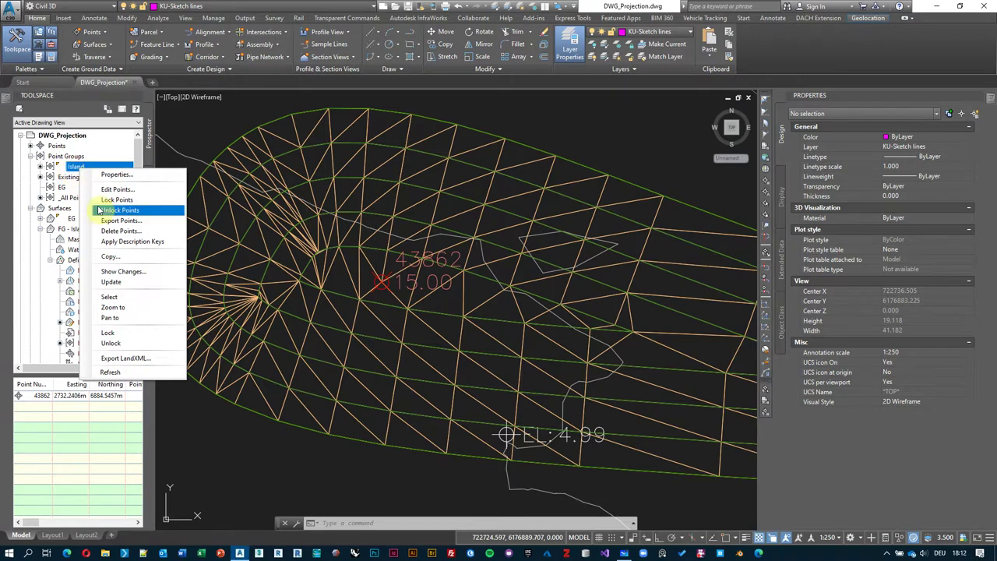
click(129, 282)
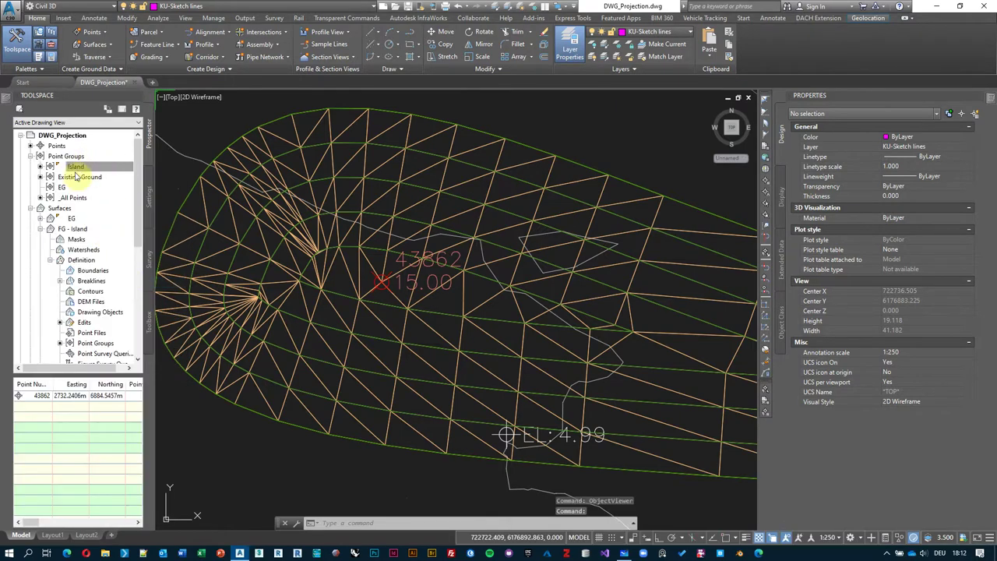
right_click(77, 228)
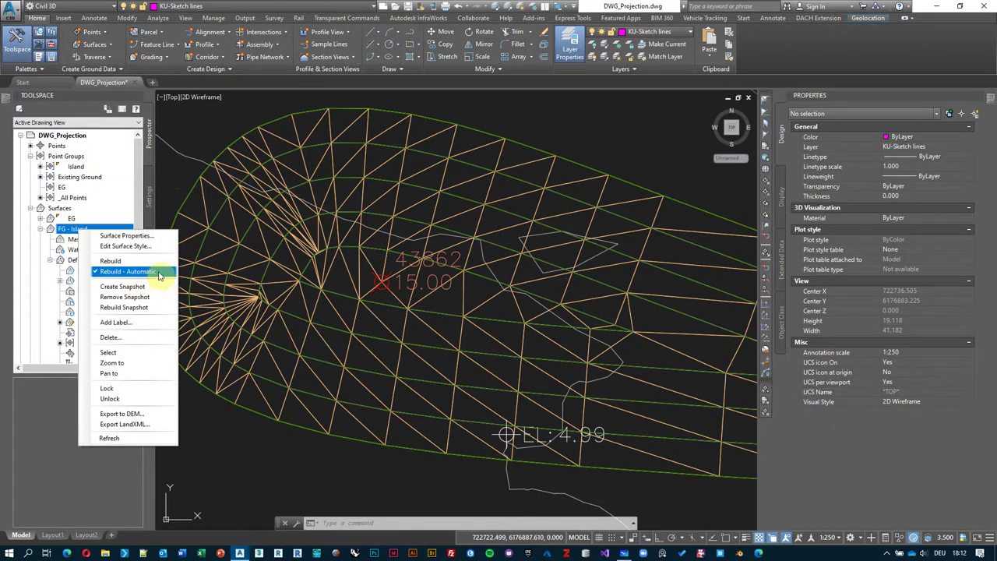
click(154, 274)
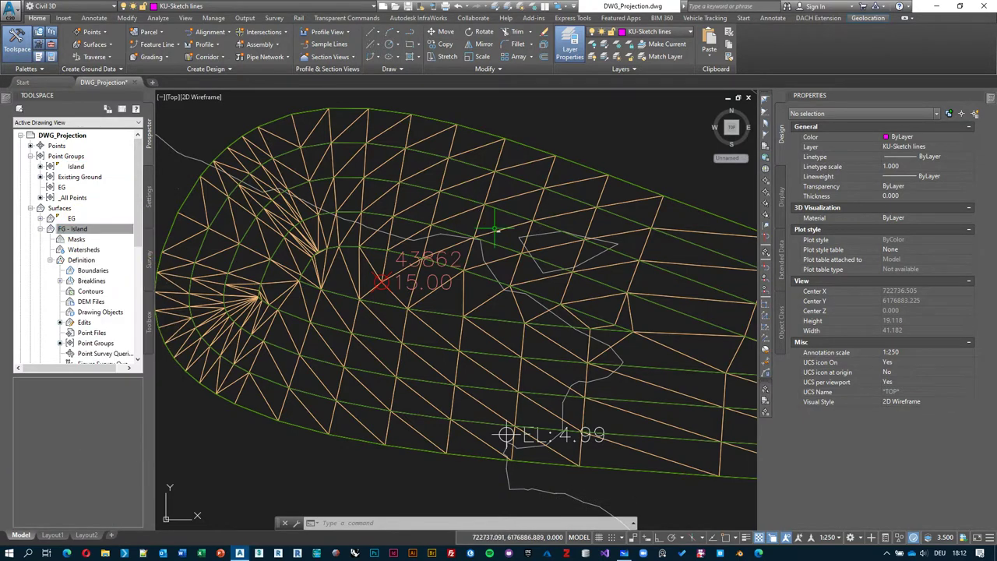
Inspect the rebuilt FG - Island surface in Object Viewer, revealing the spike at point 43862
click(498, 229)
right_click(512, 192)
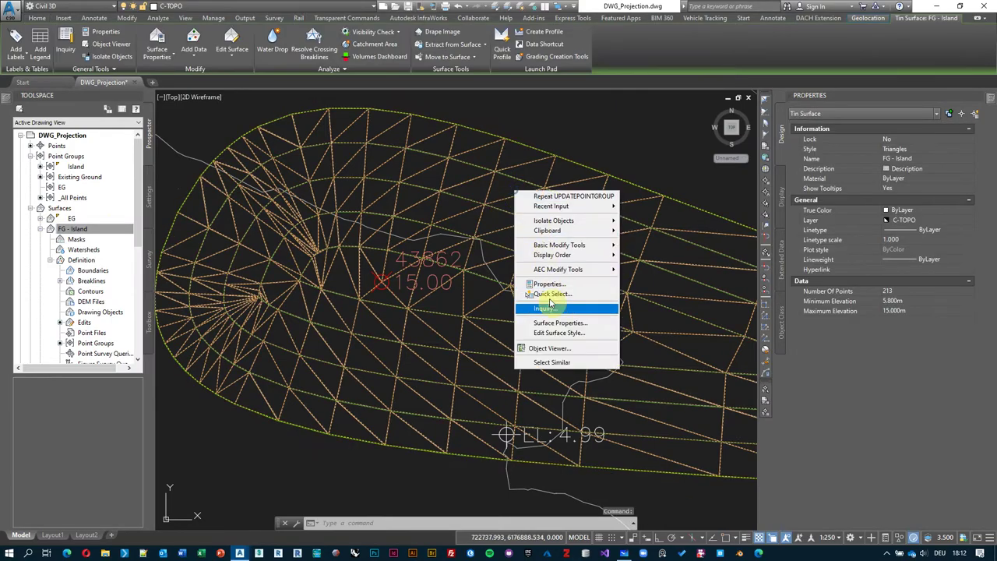
click(559, 349)
drag(534, 356, 554, 297)
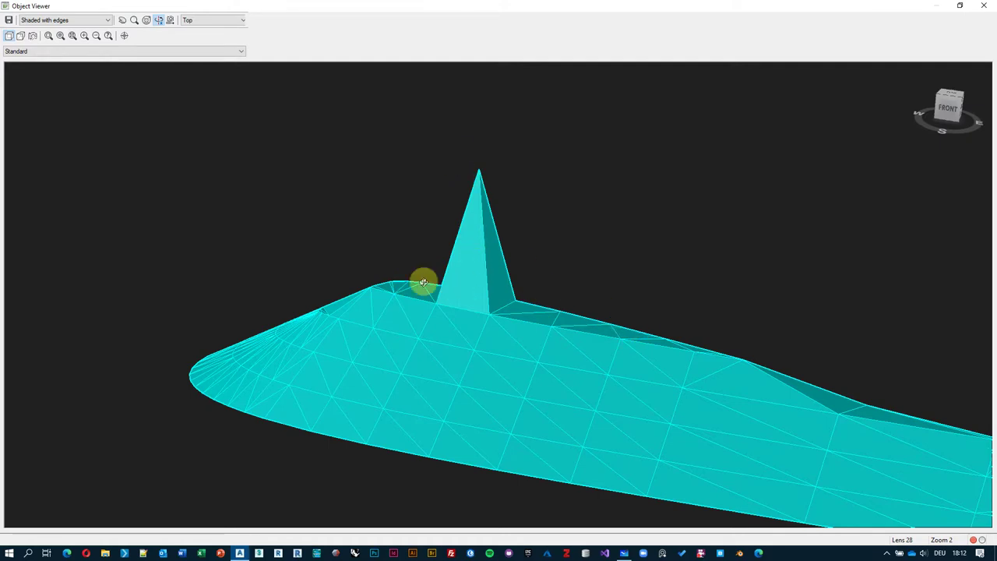
click(986, 4)
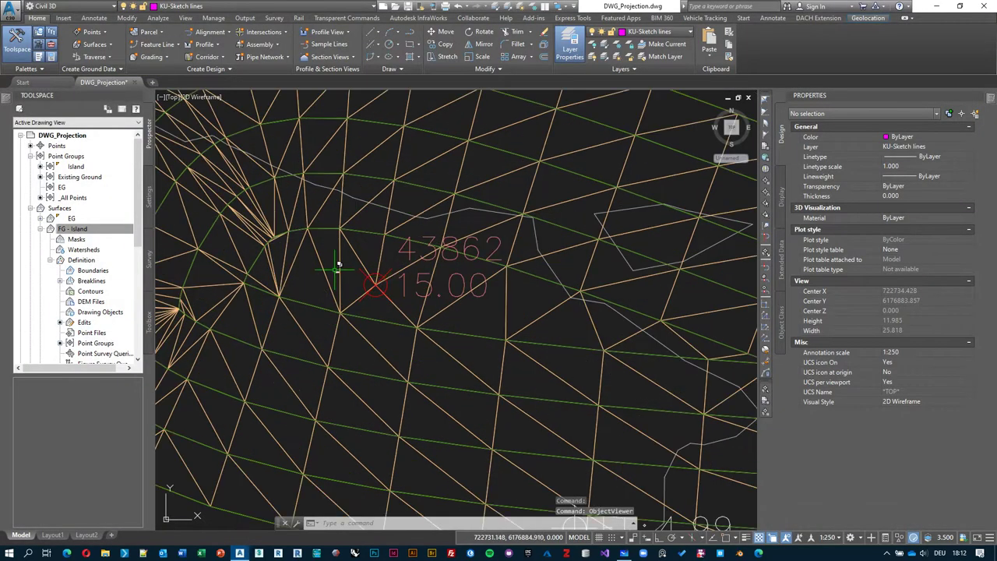
Draw a flat two-point feature line at 15 m beside point 43862, about 11.06 m long
mouse_move(320, 272)
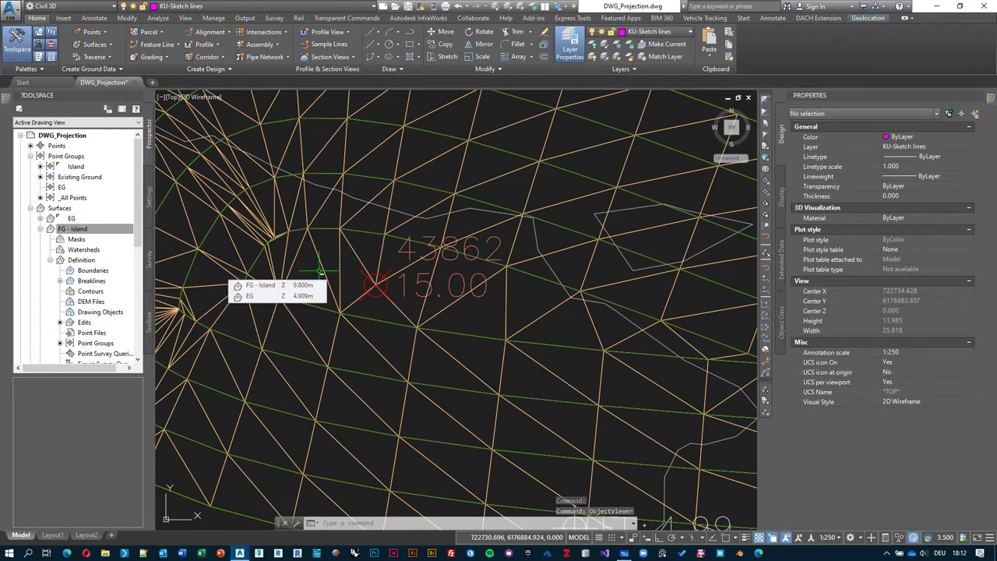
click(162, 44)
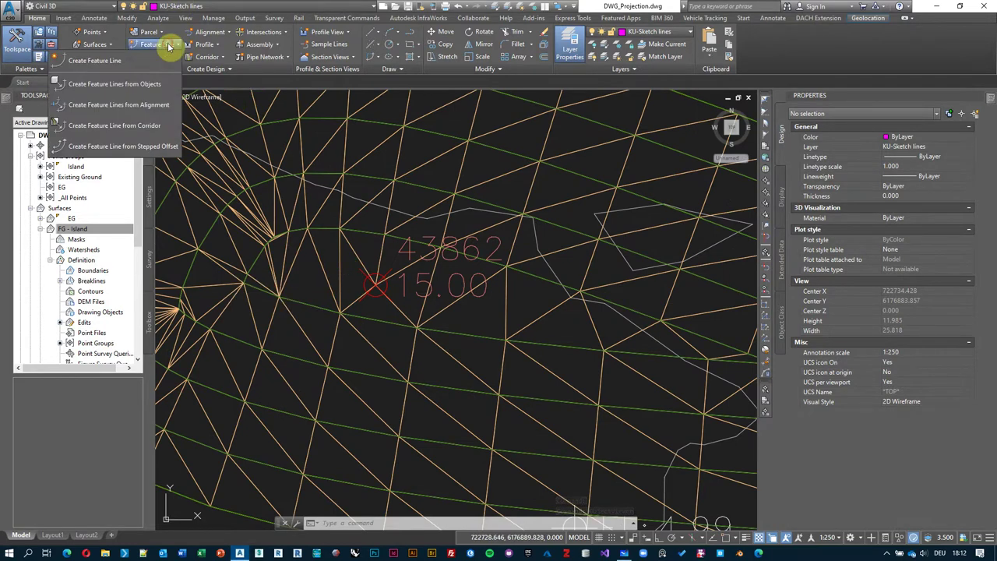
click(89, 60)
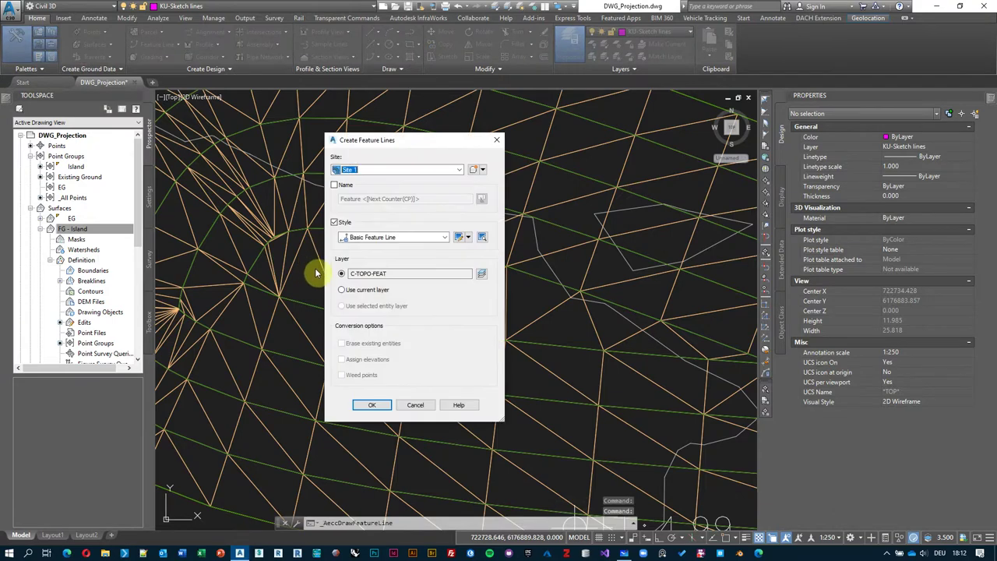
click(371, 404)
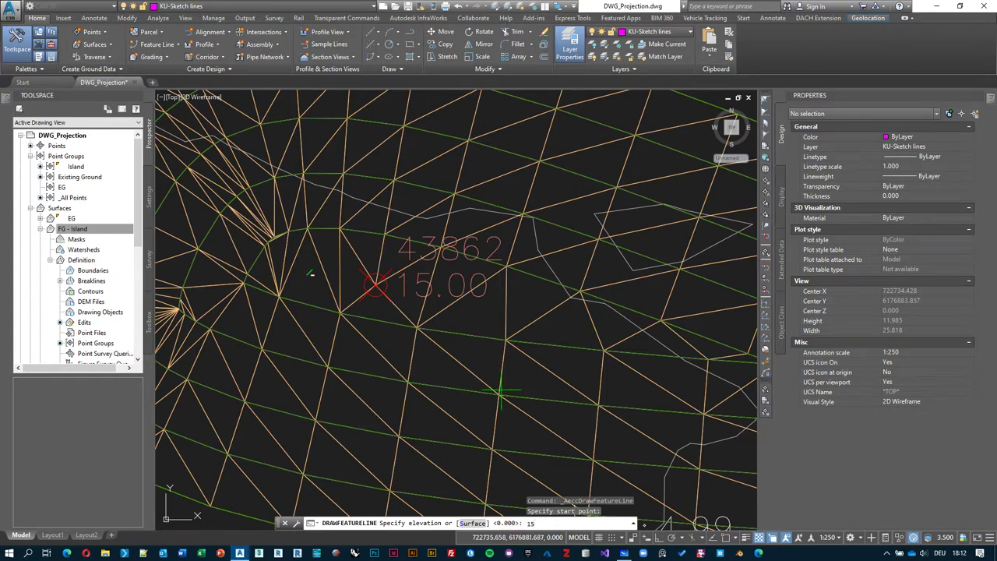
key(Return)
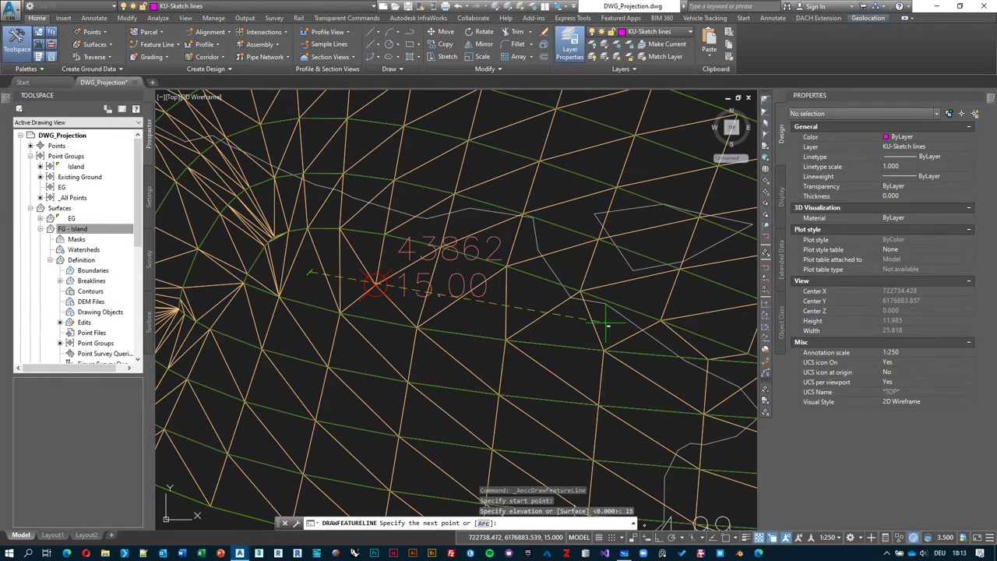
middle_drag(669, 343, 525, 322)
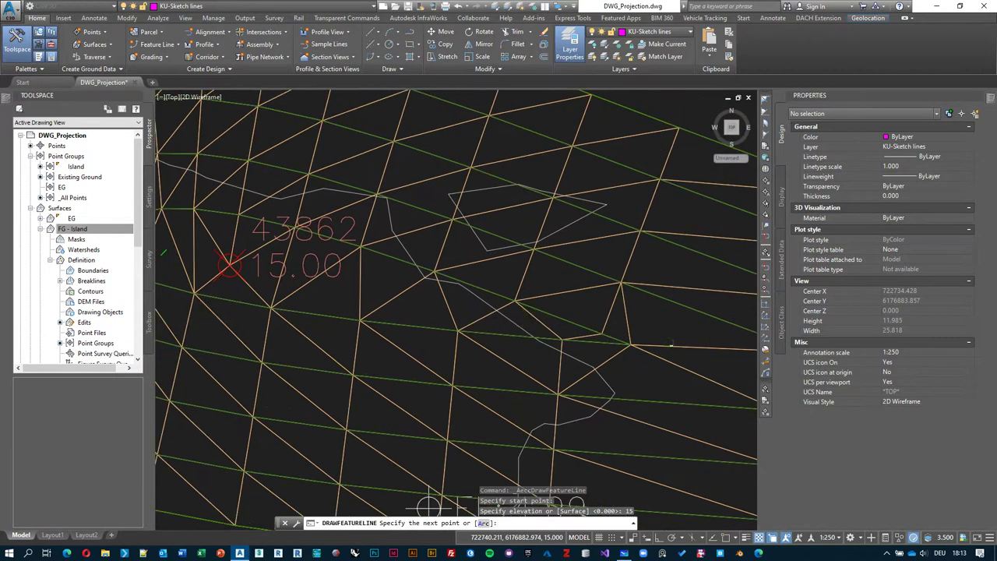
click(563, 332)
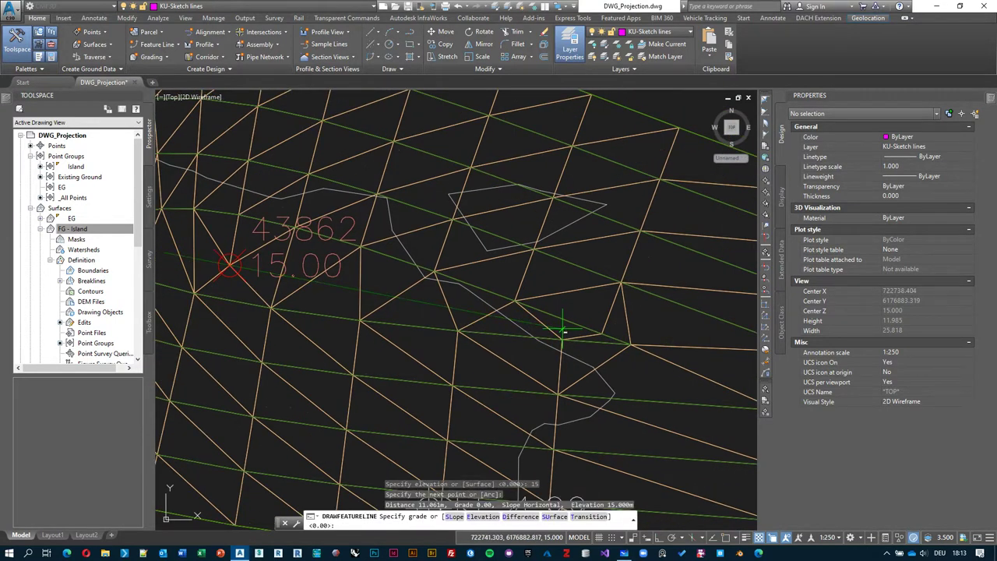
click(479, 517)
key(Return)
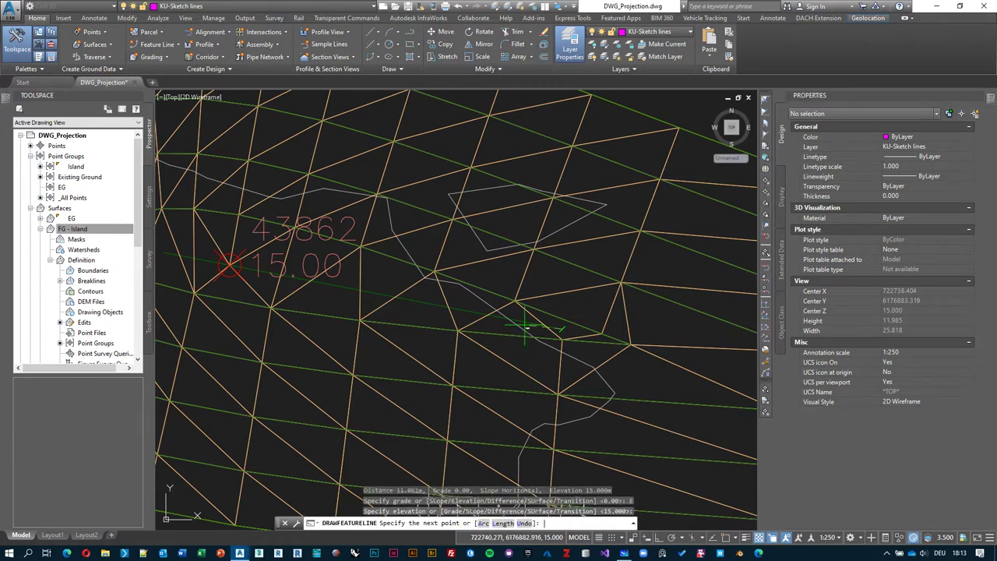
key(Escape)
middle_drag(356, 264, 429, 266)
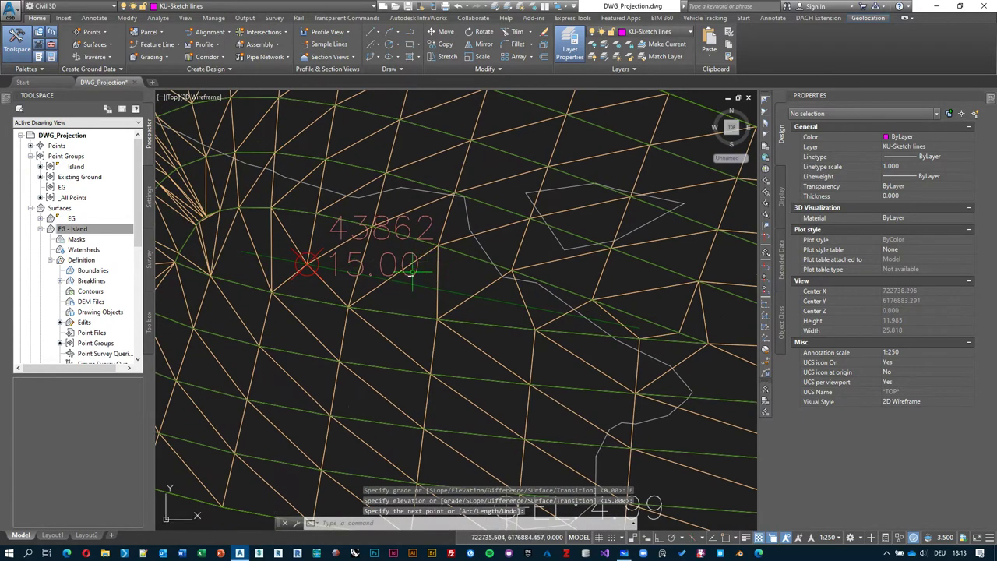
middle_drag(351, 268, 395, 276)
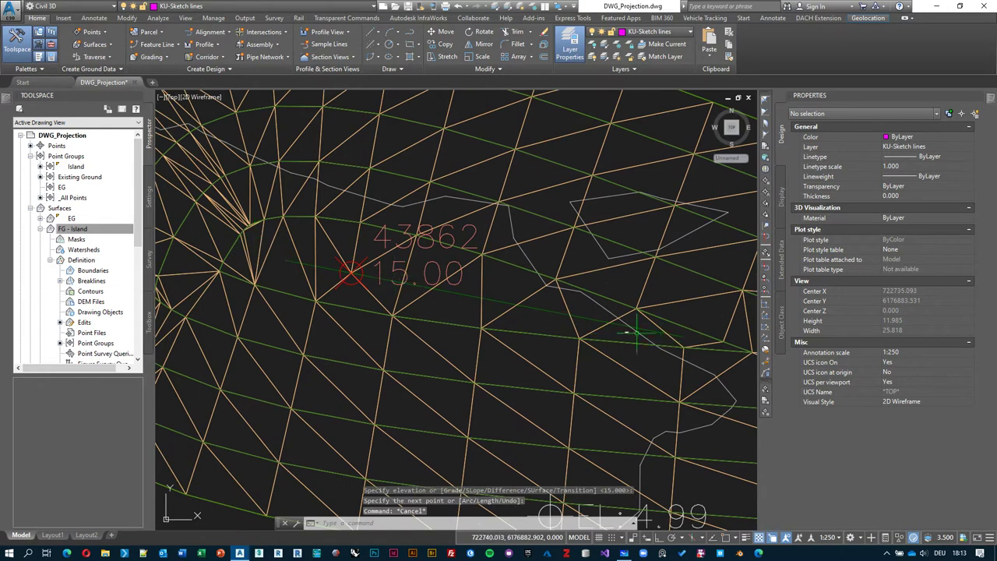
Erase COGO point 43862 and update the out-of-date Island point group
click(352, 270)
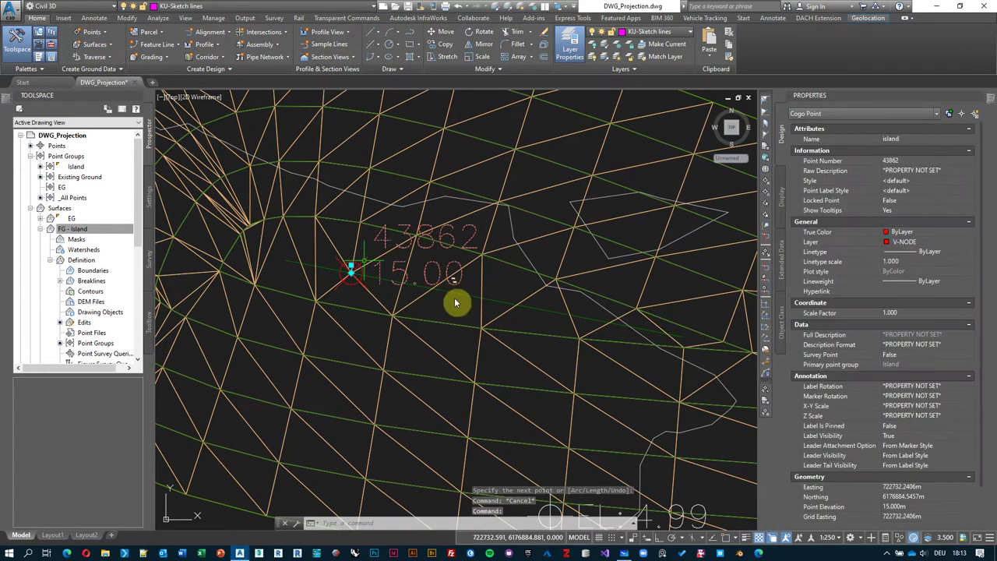
key(Delete)
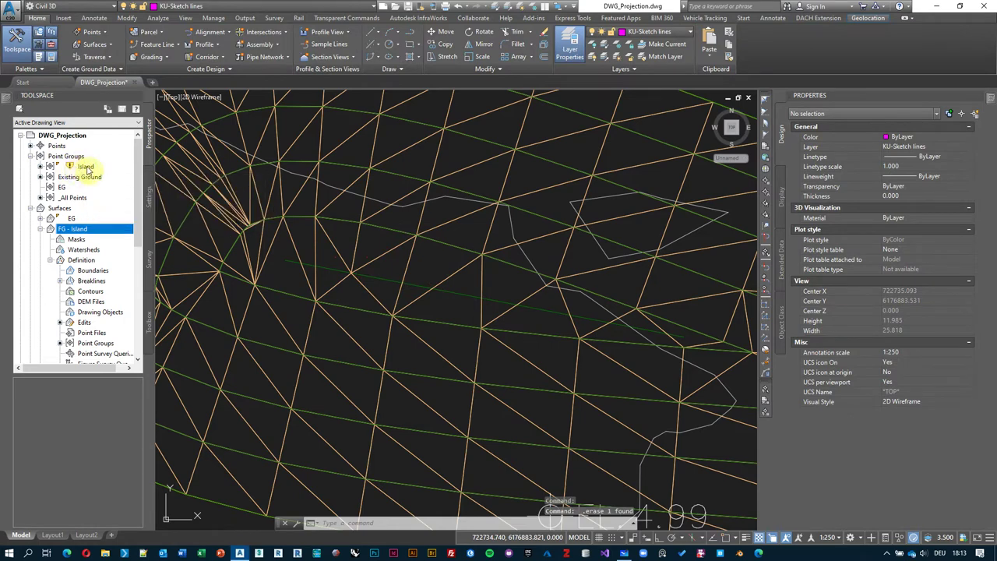
right_click(87, 167)
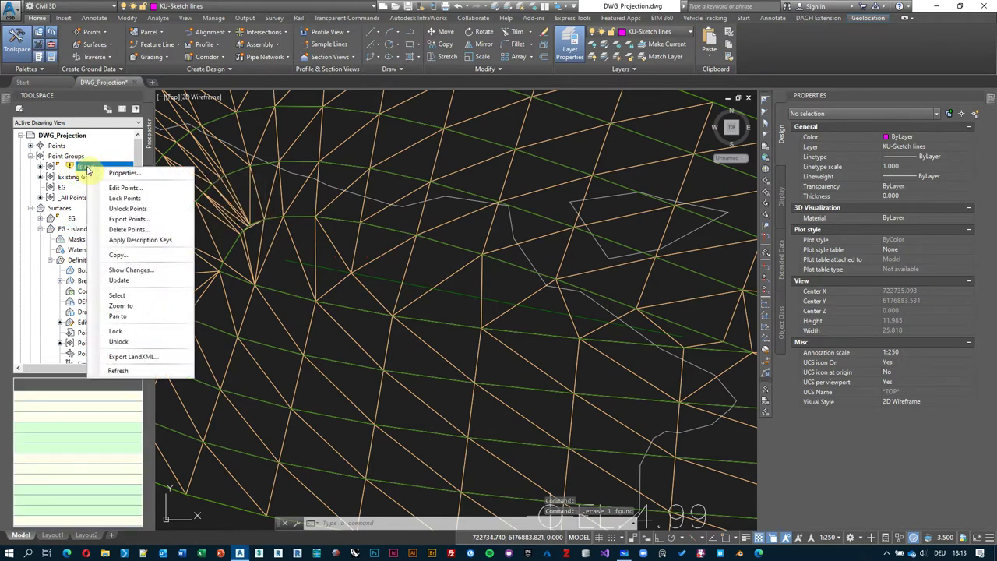
click(147, 284)
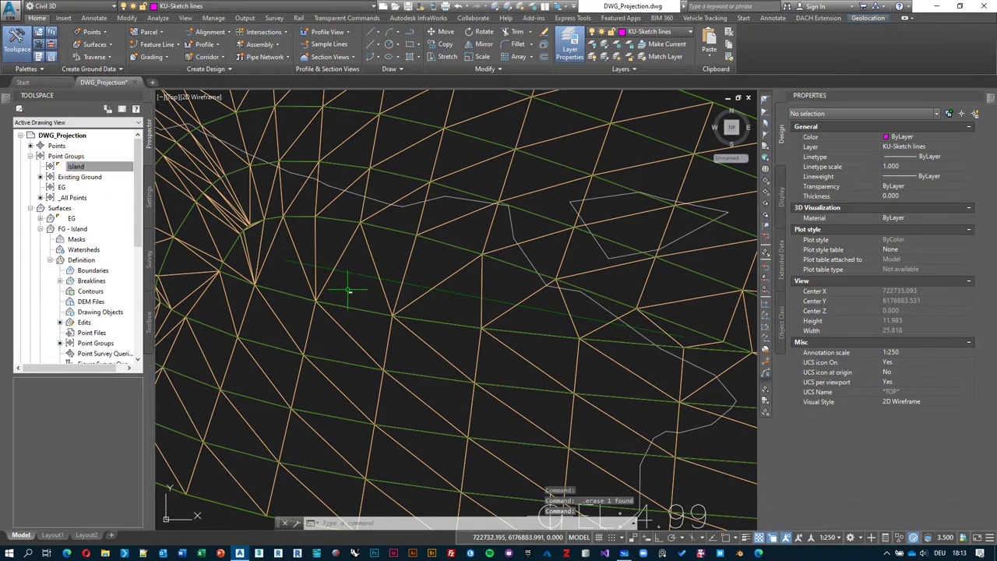
middle_drag(347, 286, 368, 282)
click(380, 270)
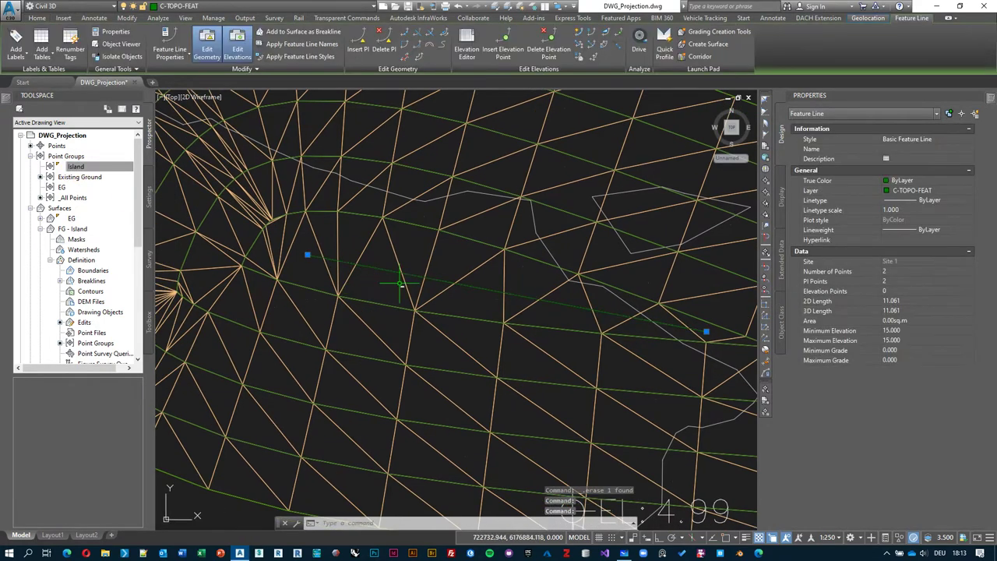
Add the 15 m feature line to the FG - Island surface as a breakline
click(300, 31)
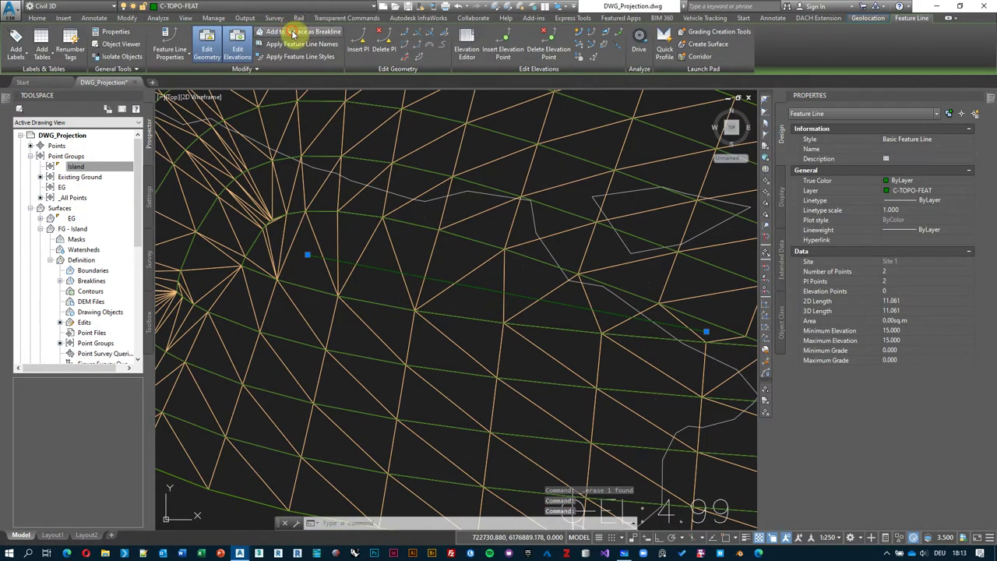
click(502, 239)
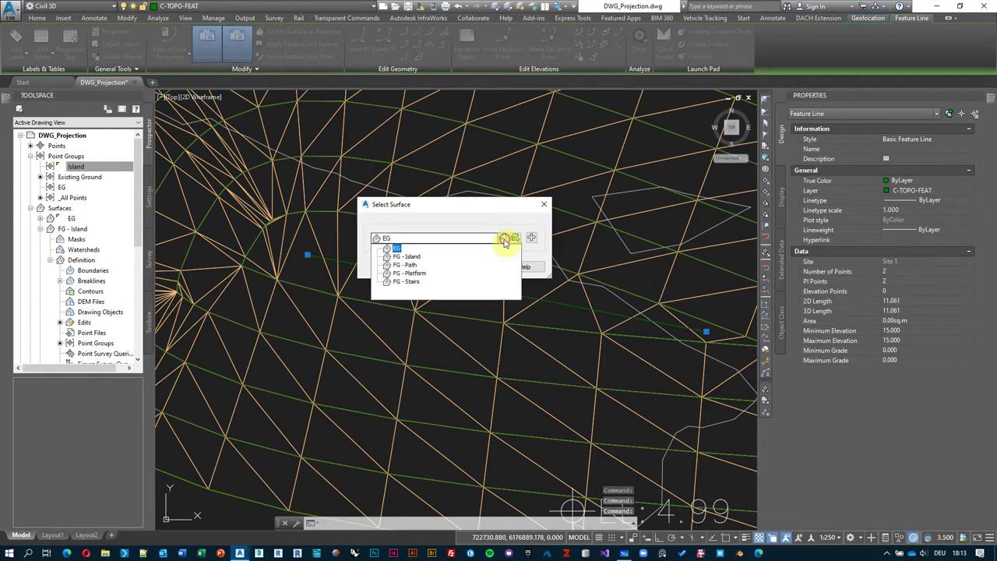
click(417, 259)
click(435, 267)
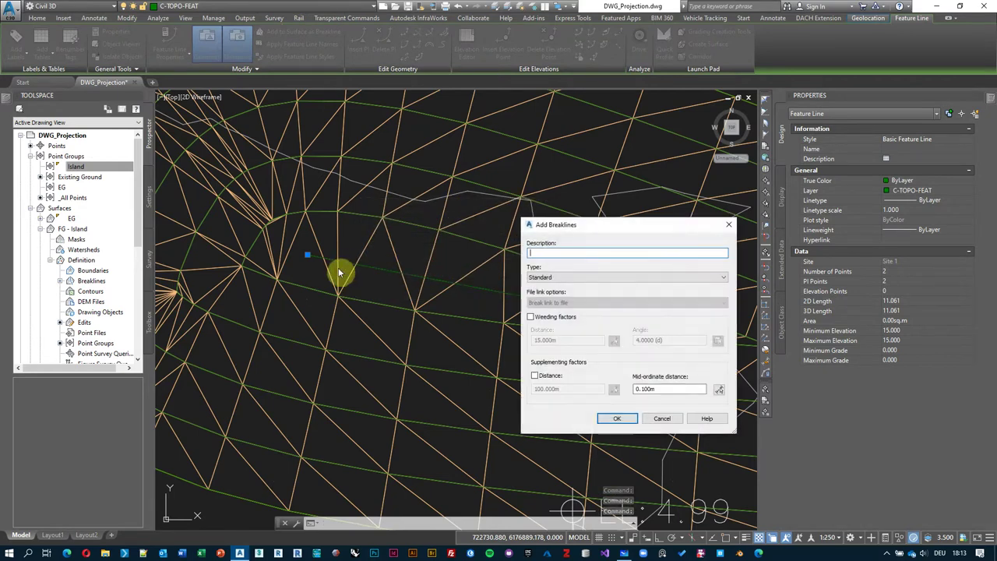
click(616, 419)
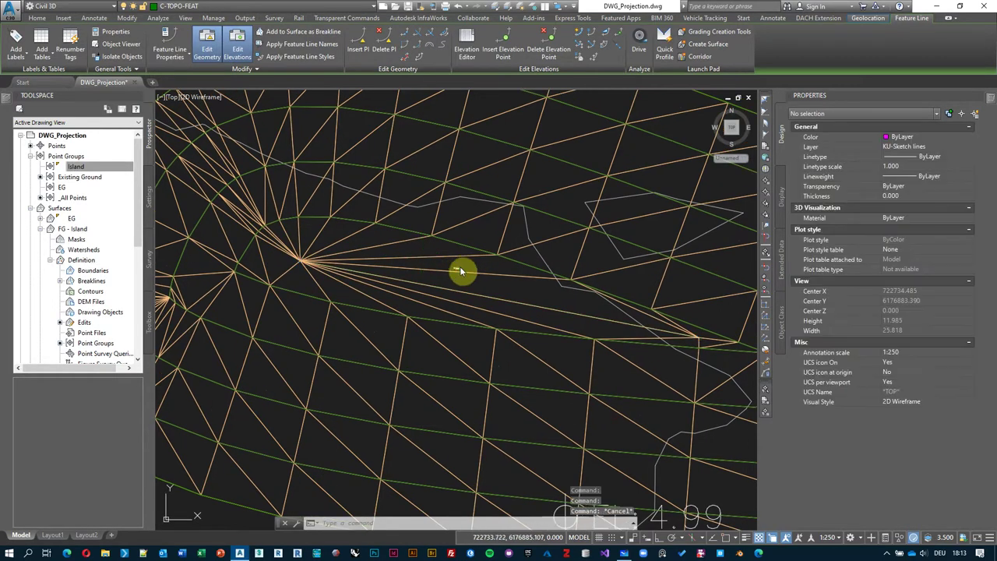
key(Escape)
Orbit the FG - Island surface in Object Viewer to inspect the flat-topped breakline ridge
click(401, 258)
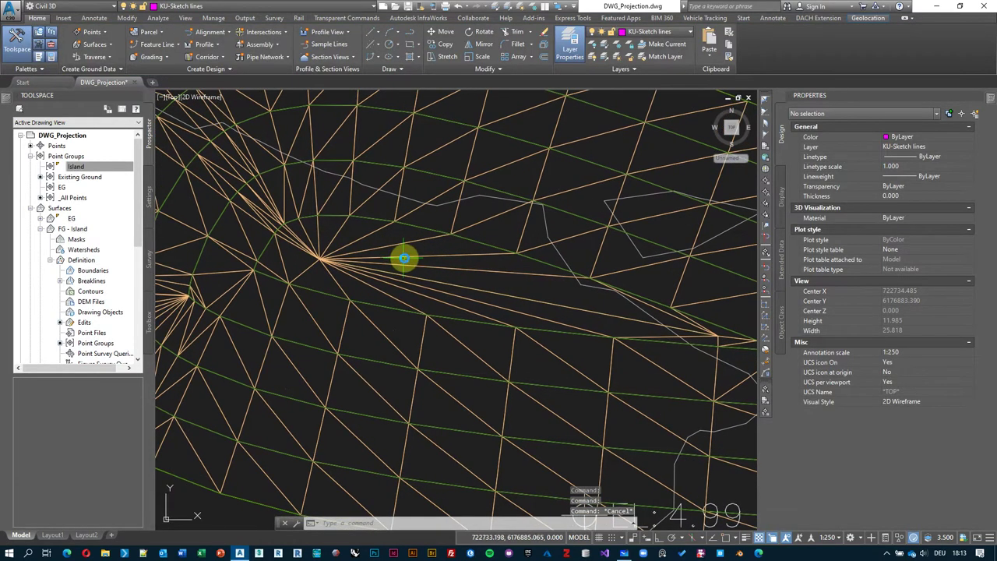
right_click(469, 260)
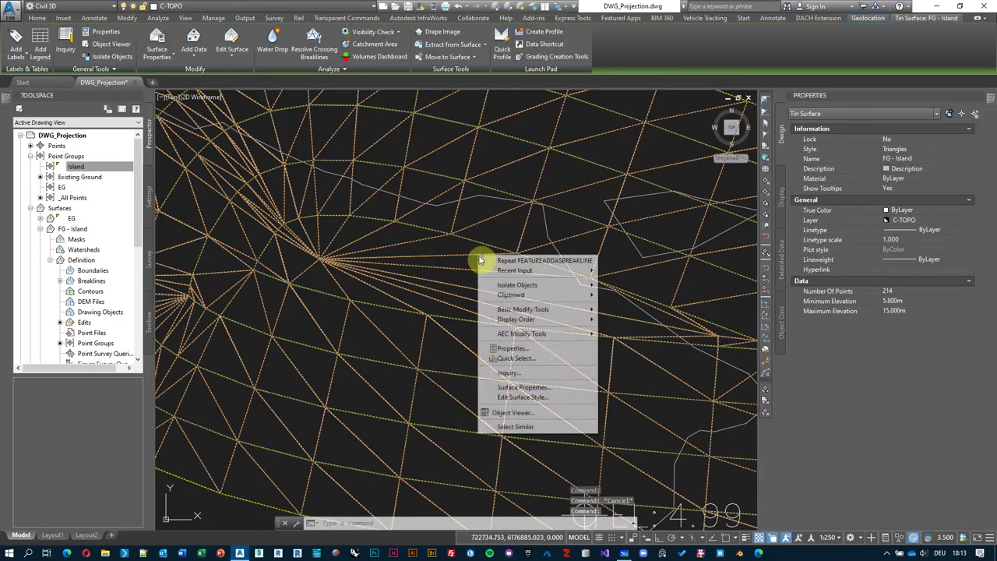
click(565, 413)
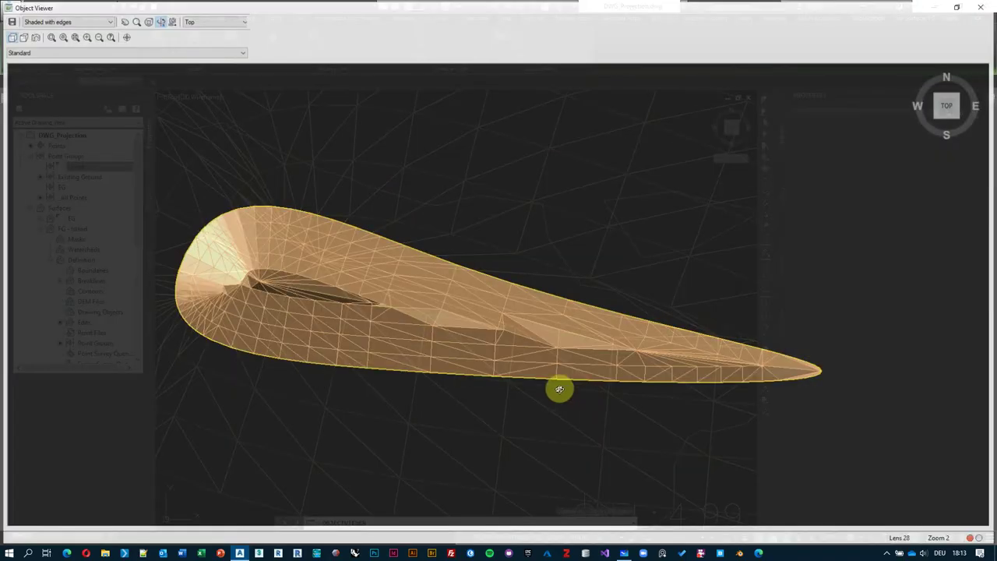
drag(558, 387, 426, 161)
scroll(266, 194, up, 3)
mouse_move(266, 194)
mouse_down()
mouse_move(617, 257)
mouse_move(537, 236)
mouse_move(541, 285)
mouse_move(634, 278)
mouse_move(683, 190)
mouse_move(449, 185)
mouse_move(423, 203)
mouse_move(420, 241)
mouse_move(436, 229)
mouse_move(392, 194)
mouse_move(343, 184)
mouse_move(341, 194)
mouse_move(338, 178)
mouse_move(330, 194)
mouse_up()
key(Escape)
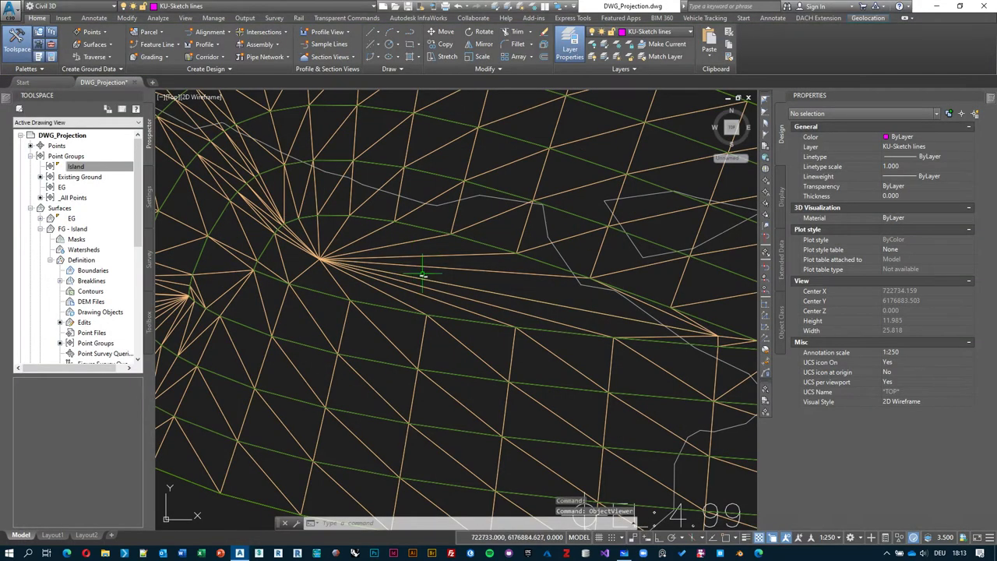
Set the feature line's first vertex to 10.5 m with Quick Elevation Edit
click(428, 277)
click(502, 314)
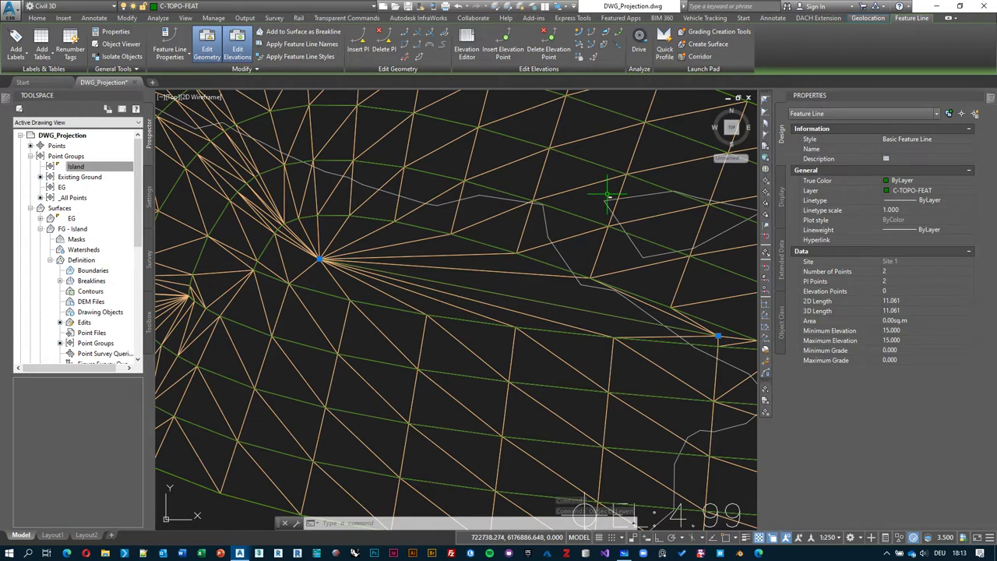
click(580, 31)
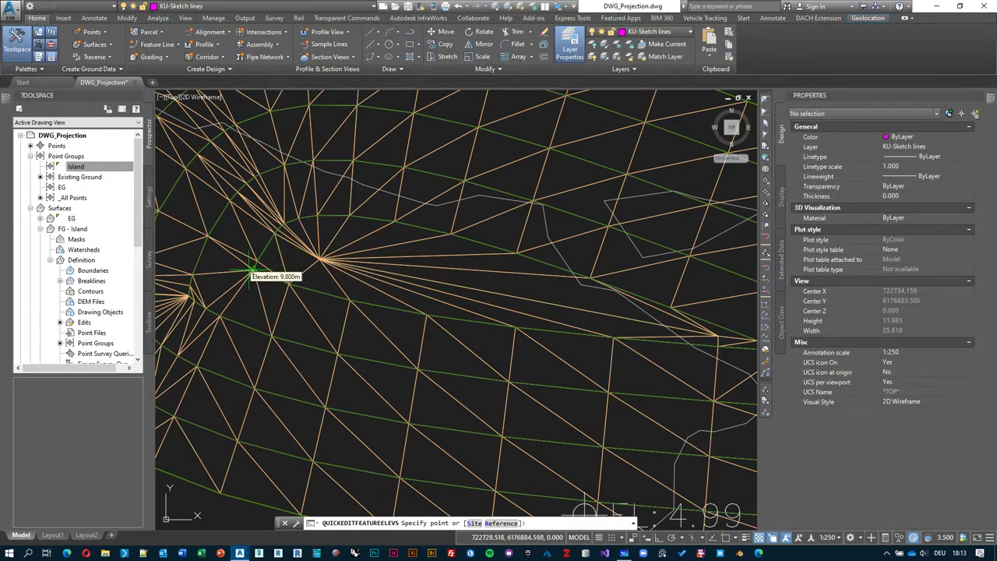
click(320, 257)
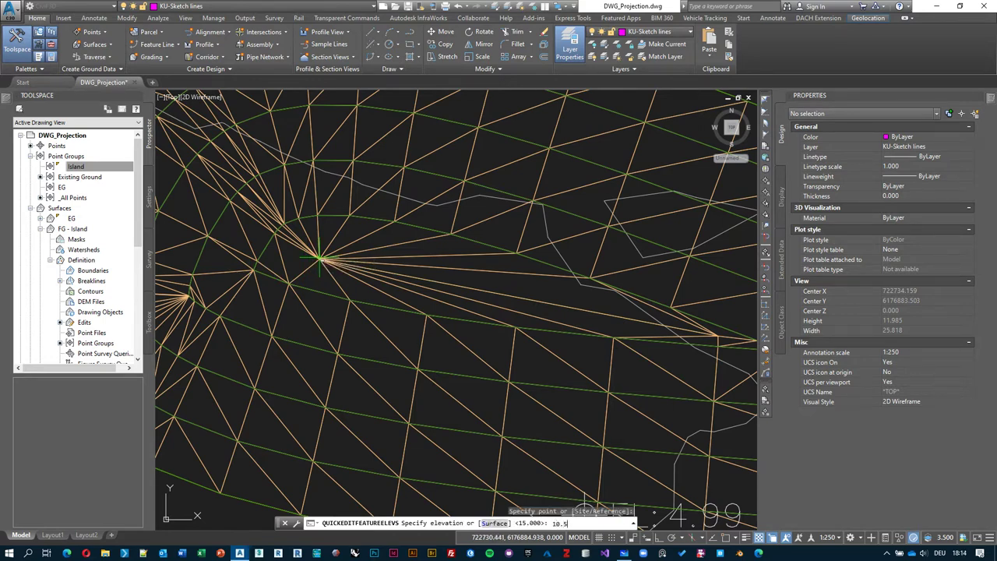
key(Return)
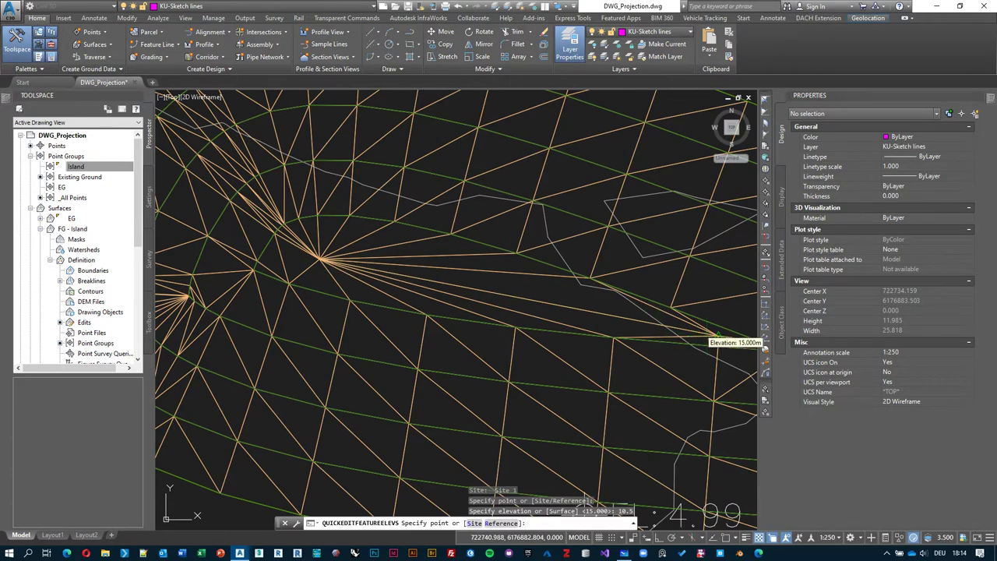
click(709, 335)
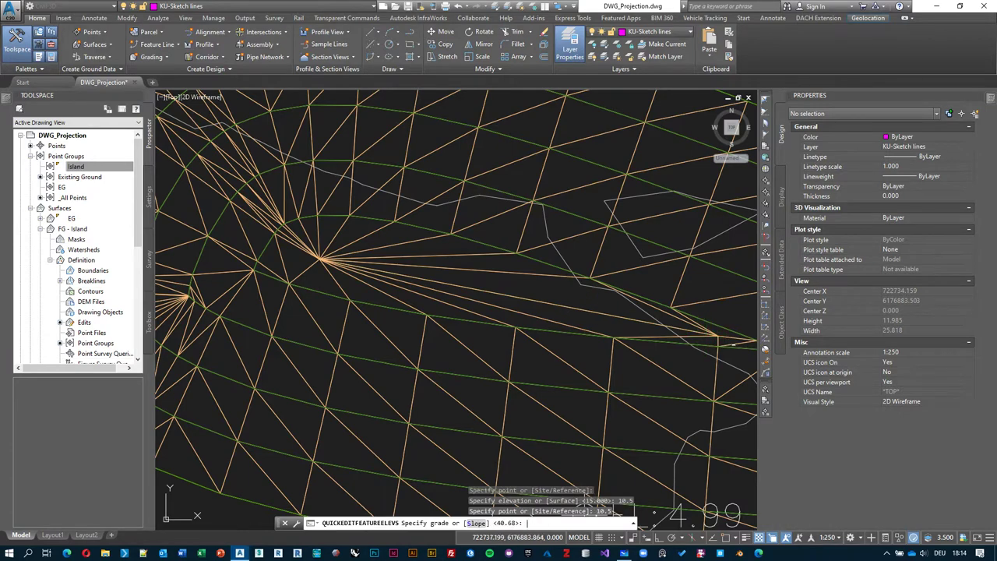
key(Return)
key(Escape)
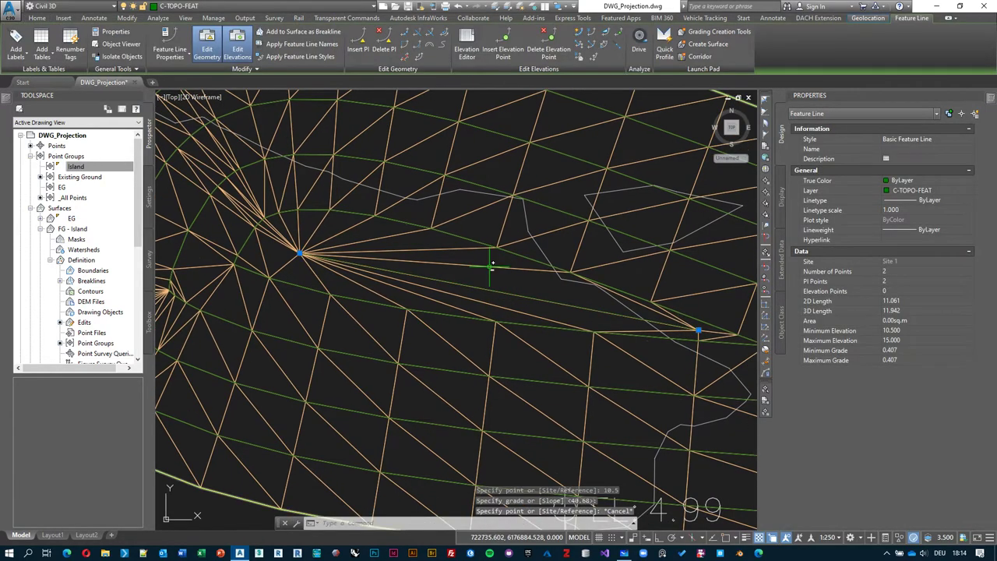
key(Escape)
Check the reshaped FG - Island surface from the front in Object Viewer
click(491, 265)
right_click(491, 266)
click(543, 439)
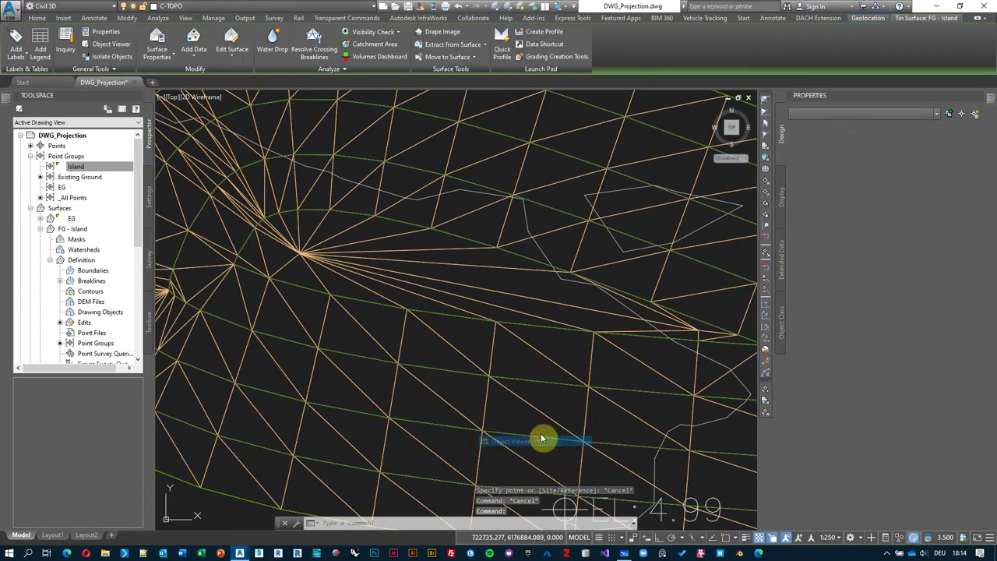
drag(563, 411, 493, 165)
mouse_move(342, 262)
mouse_down()
mouse_move(214, 273)
mouse_move(325, 307)
mouse_move(516, 281)
mouse_move(477, 391)
mouse_move(473, 475)
mouse_move(499, 405)
mouse_up()
key(Escape)
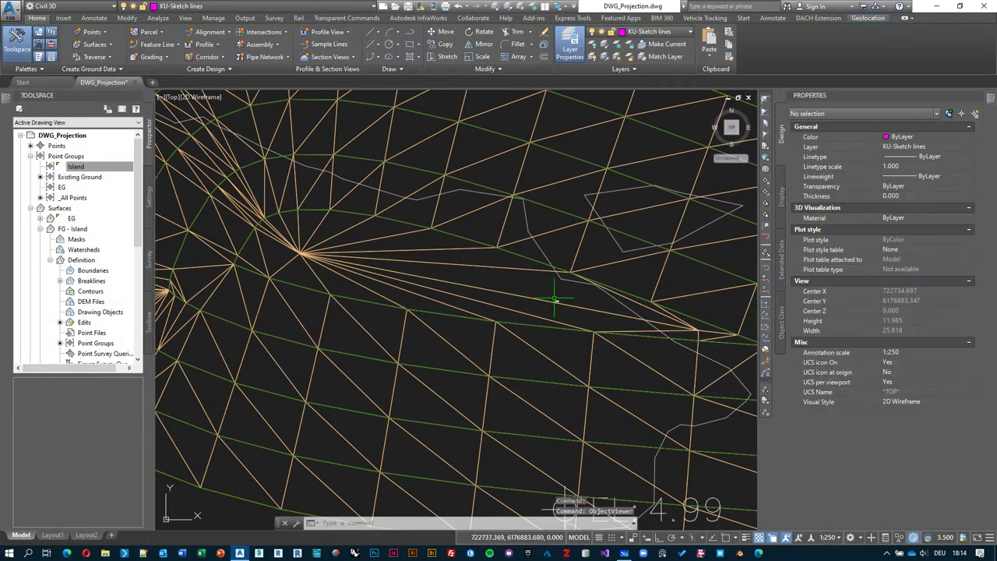
Set the feature line's end vertex to 10.5 m, giving the line zero grade
click(551, 304)
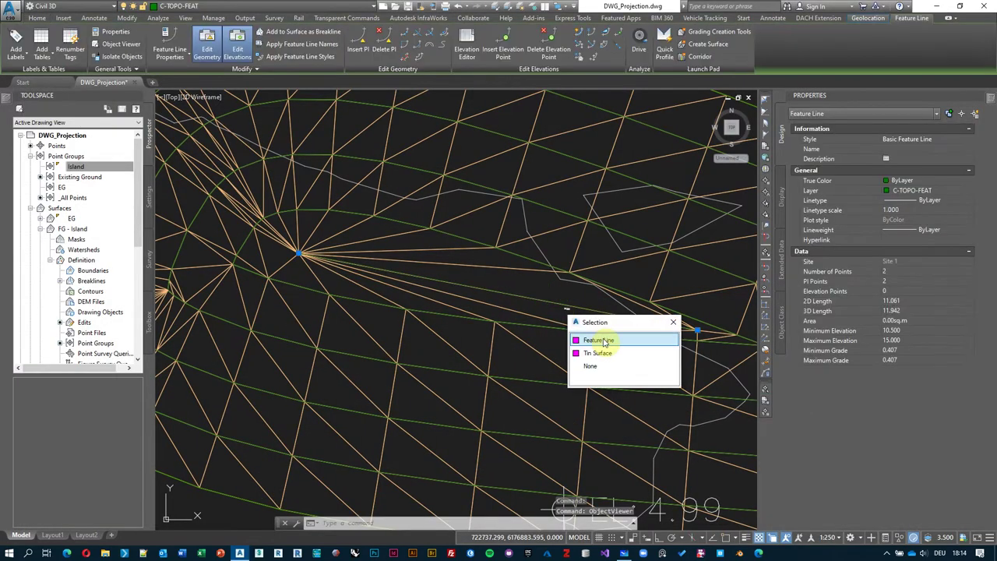
click(604, 340)
click(583, 35)
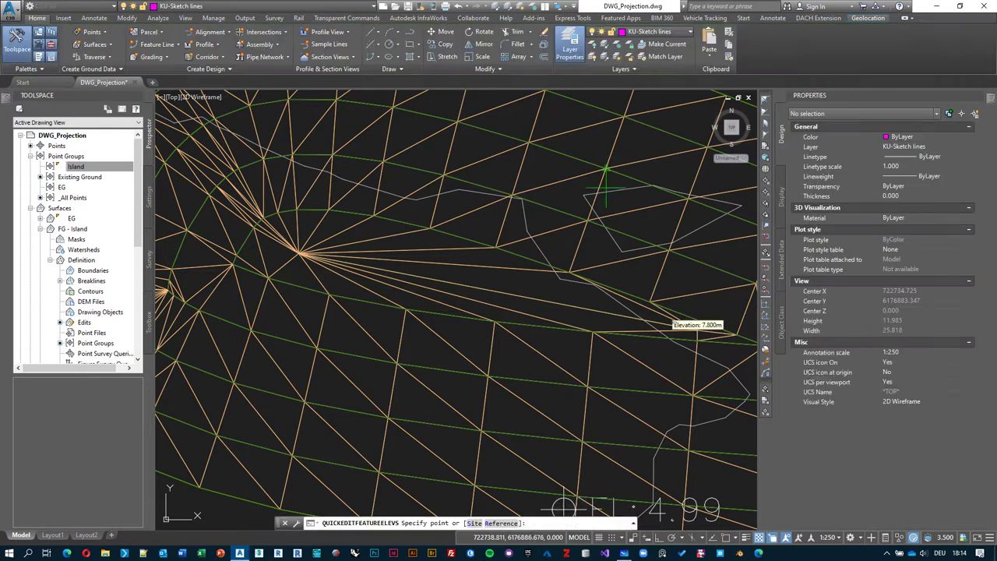
click(699, 331)
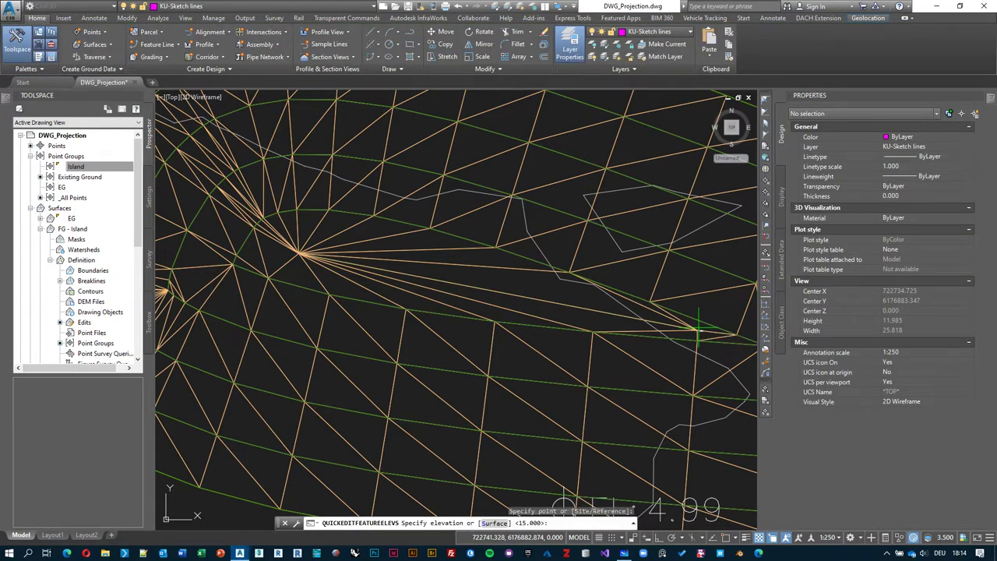
key(Return)
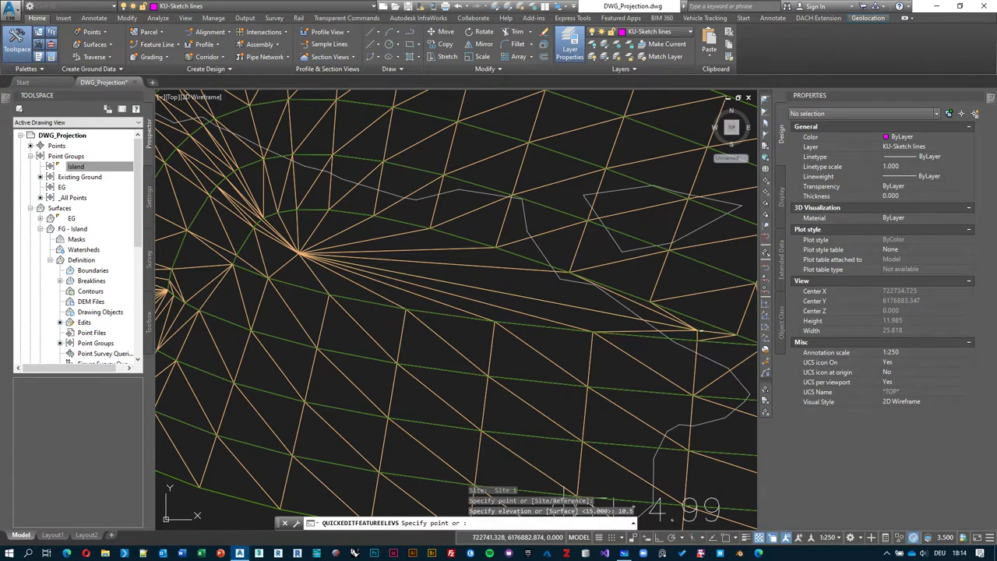
key(Return)
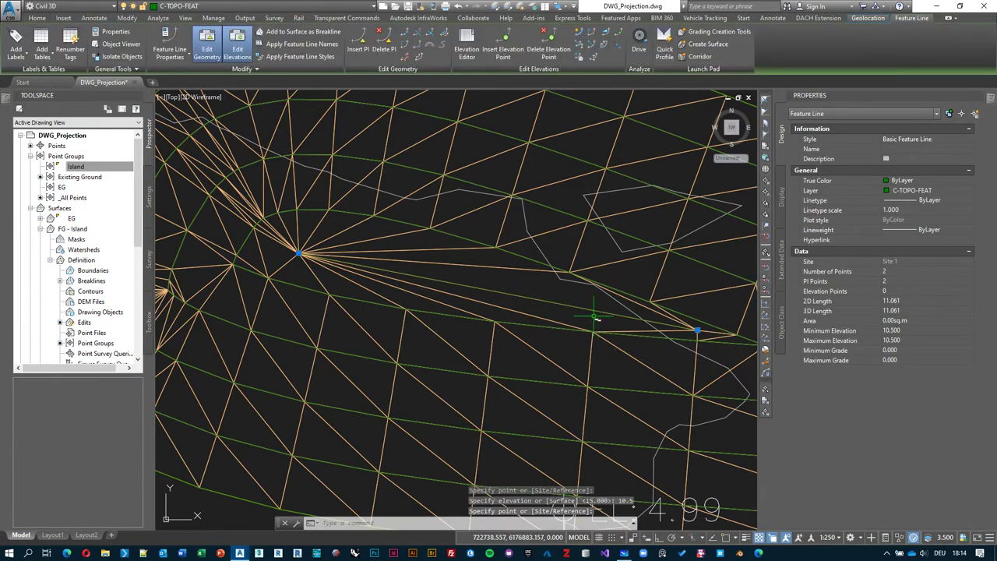
click(583, 35)
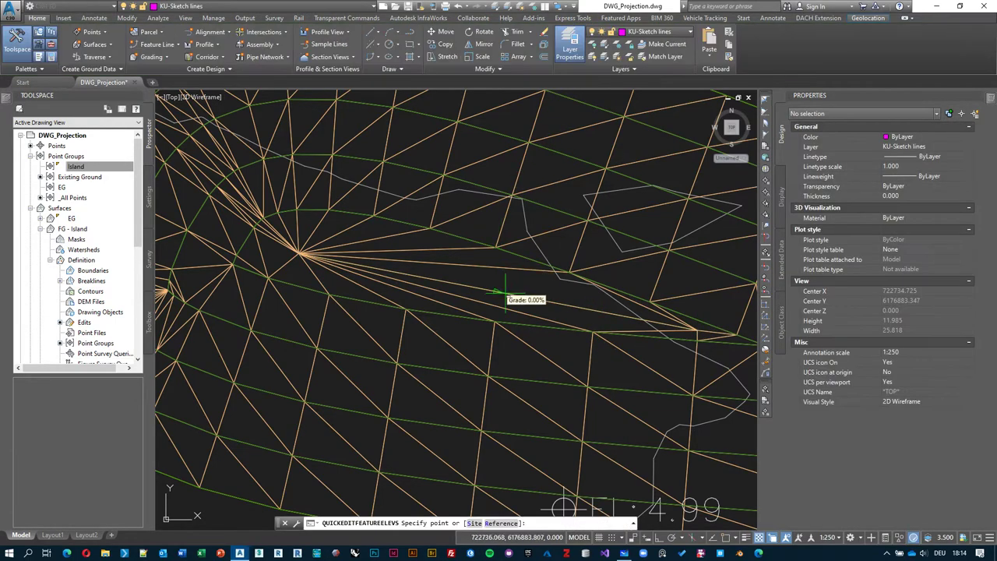
key(Escape)
click(494, 268)
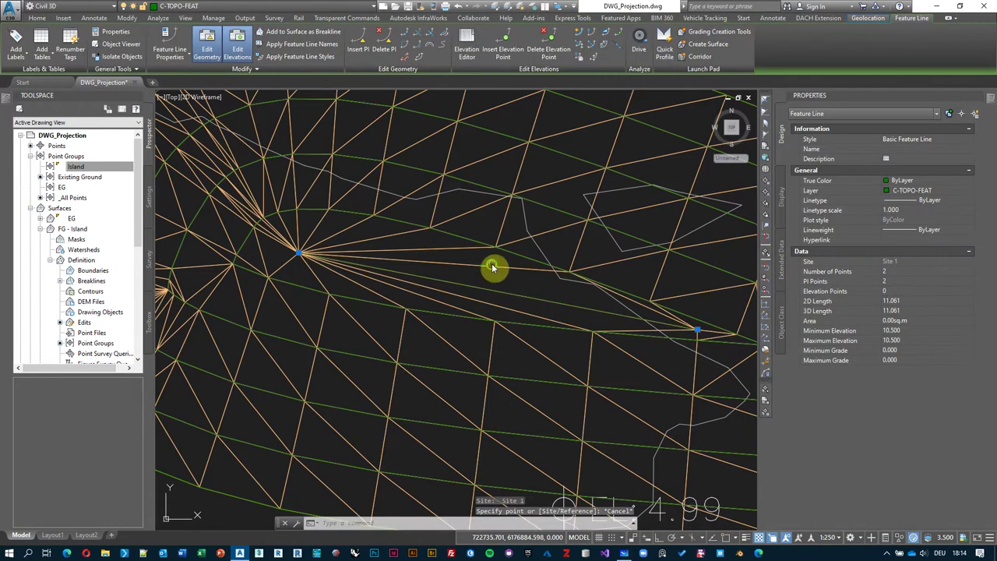
click(494, 268)
right_click(494, 267)
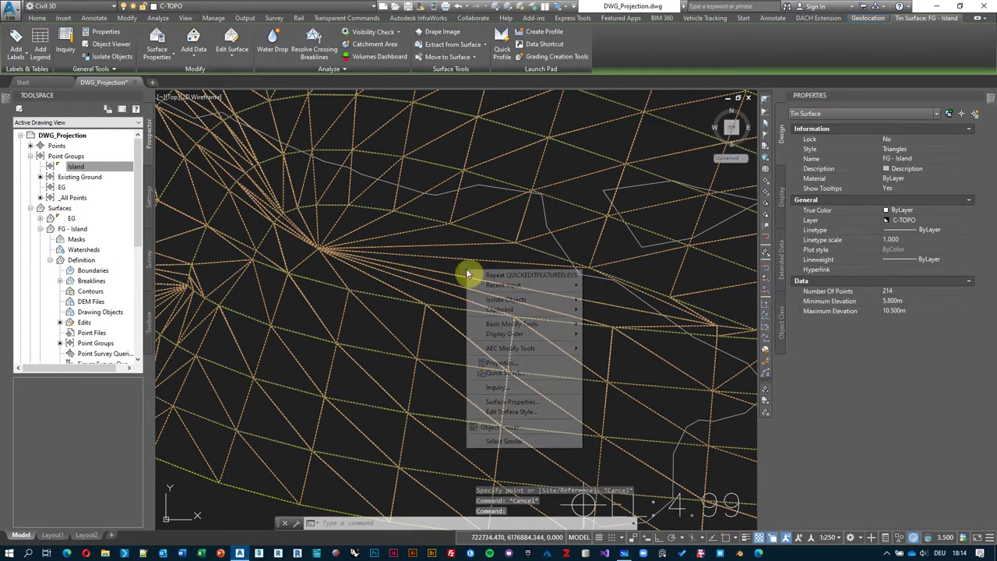
click(536, 423)
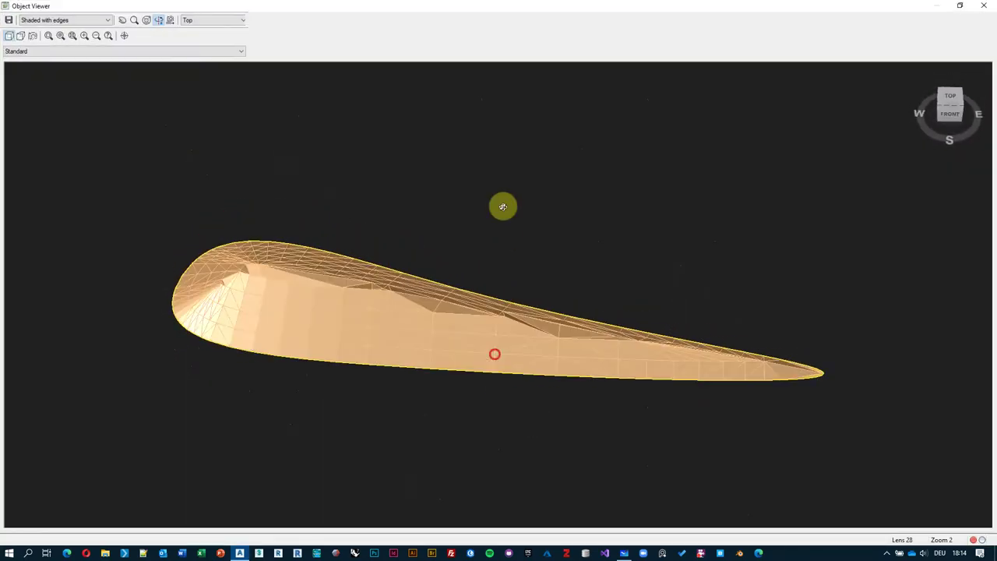
drag(503, 205, 401, 240)
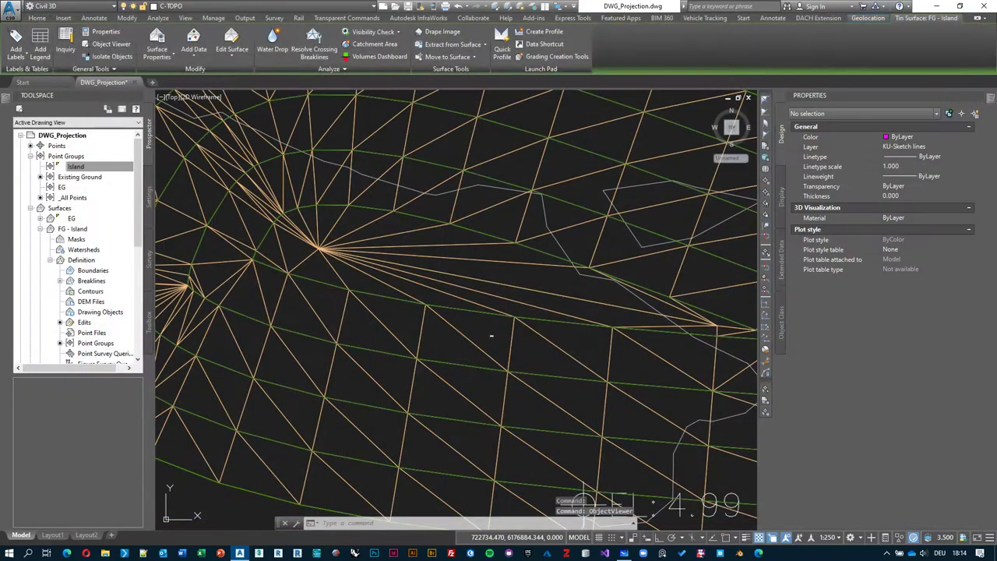
scroll(389, 267, down, 2)
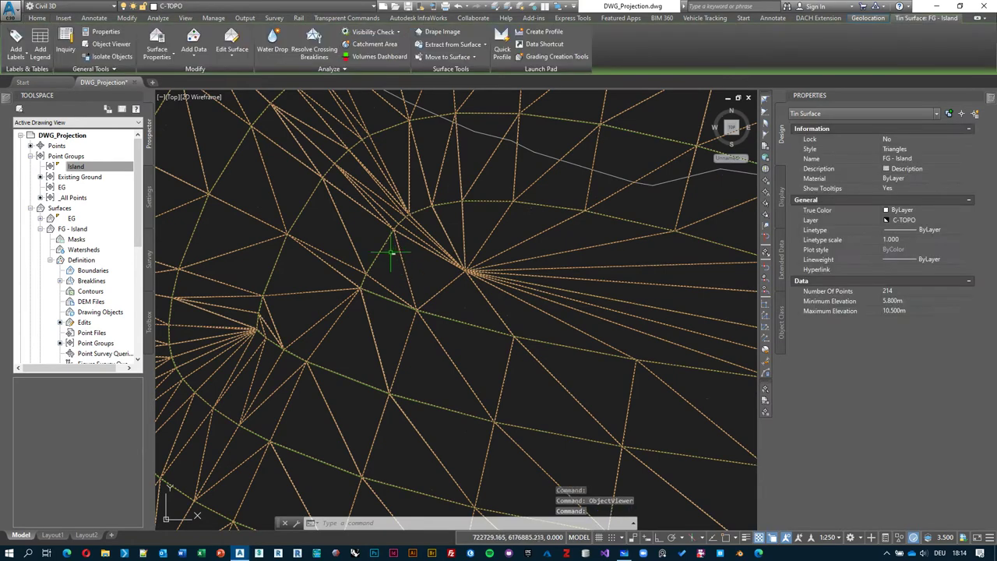
click(236, 56)
click(214, 115)
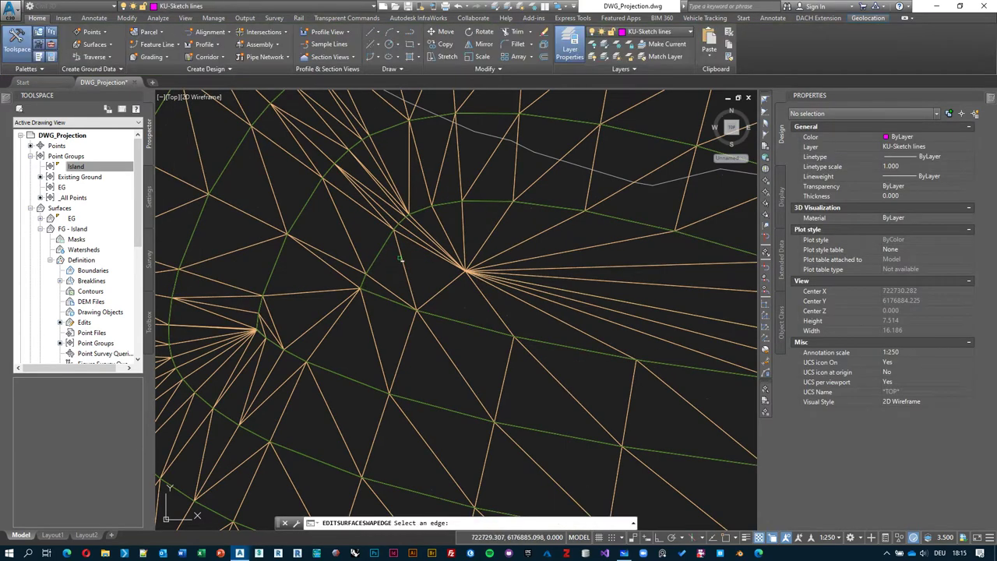
click(398, 269)
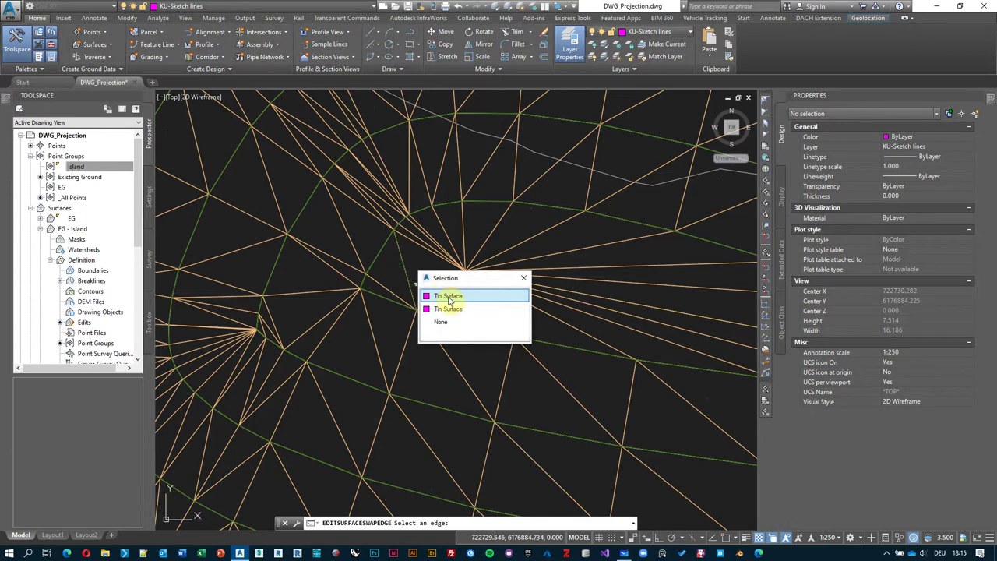
click(449, 297)
click(427, 304)
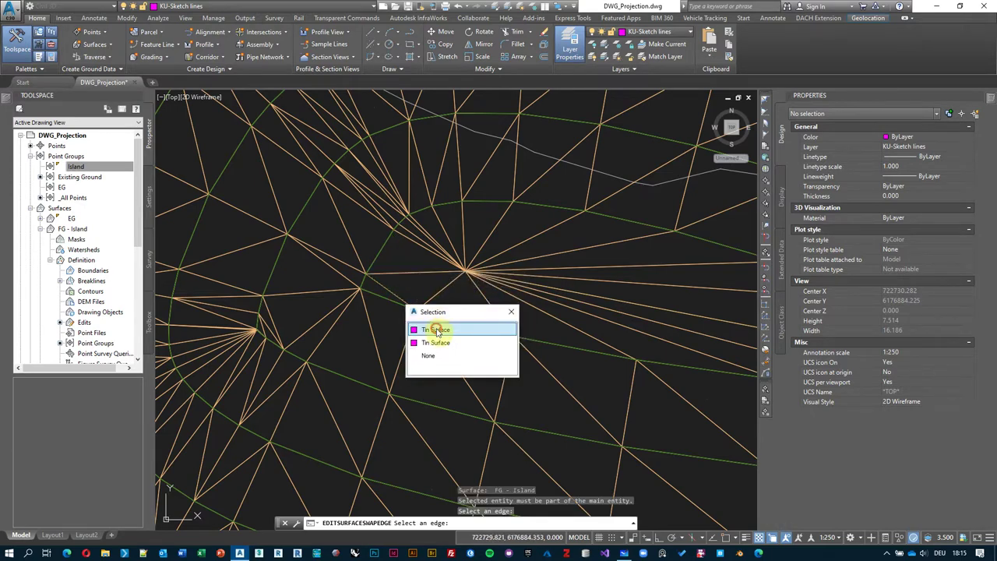
click(437, 330)
key(Escape)
click(452, 279)
key(Escape)
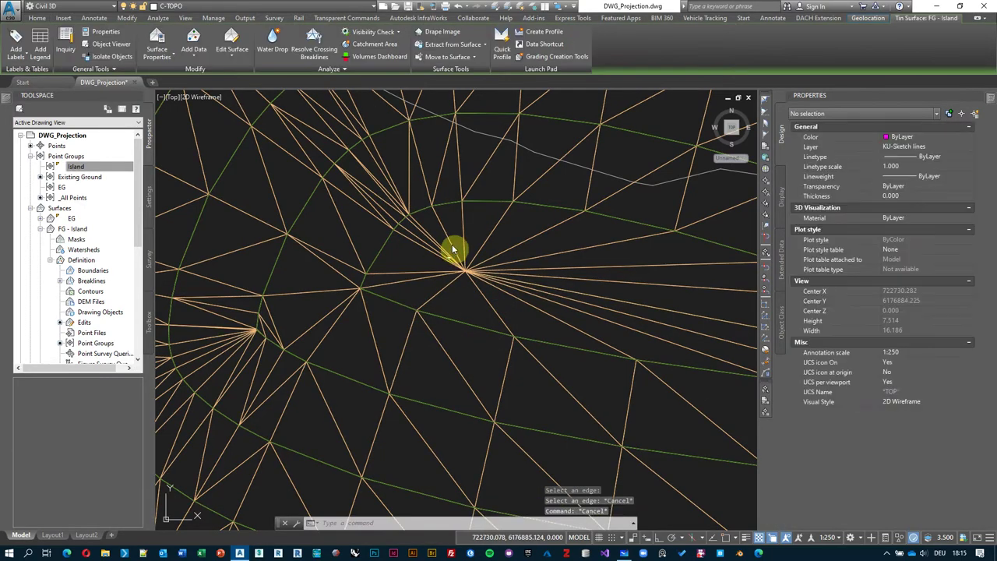
click(453, 250)
right_click(517, 219)
click(550, 372)
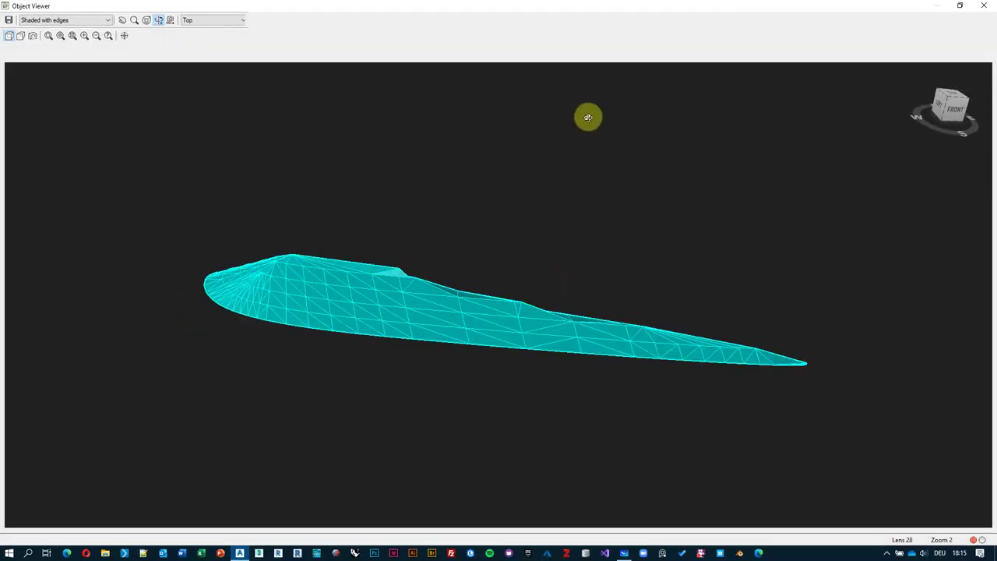
scroll(296, 247, up, 3)
drag(296, 247, 493, 242)
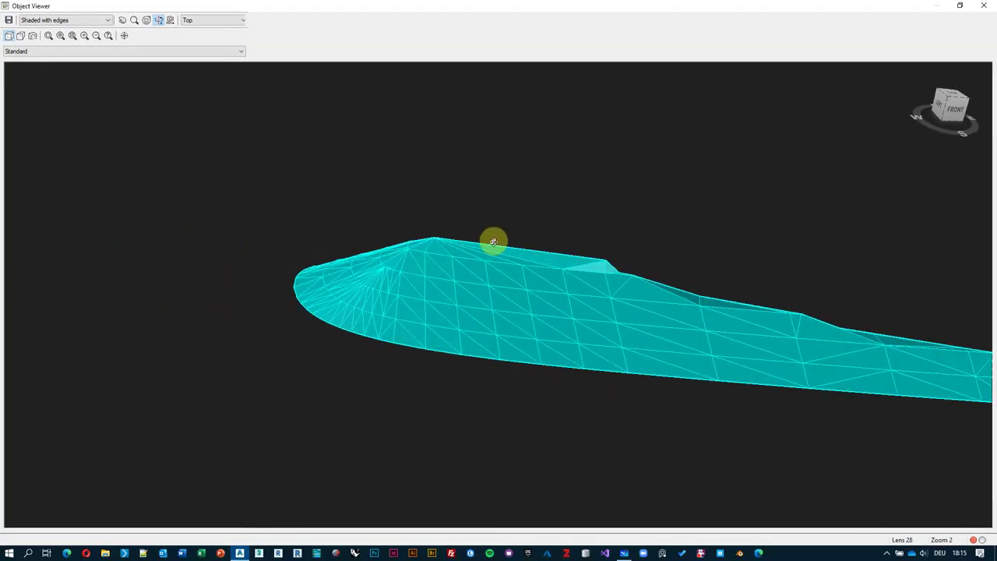
scroll(367, 226, up, 3)
drag(367, 227, 469, 224)
scroll(537, 278, up, 2)
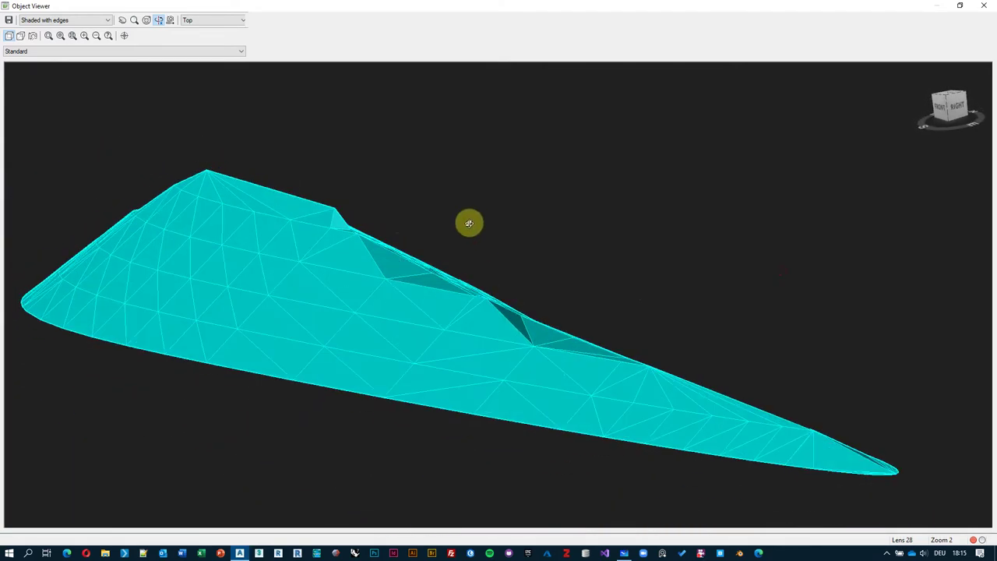
scroll(286, 200, up, 3)
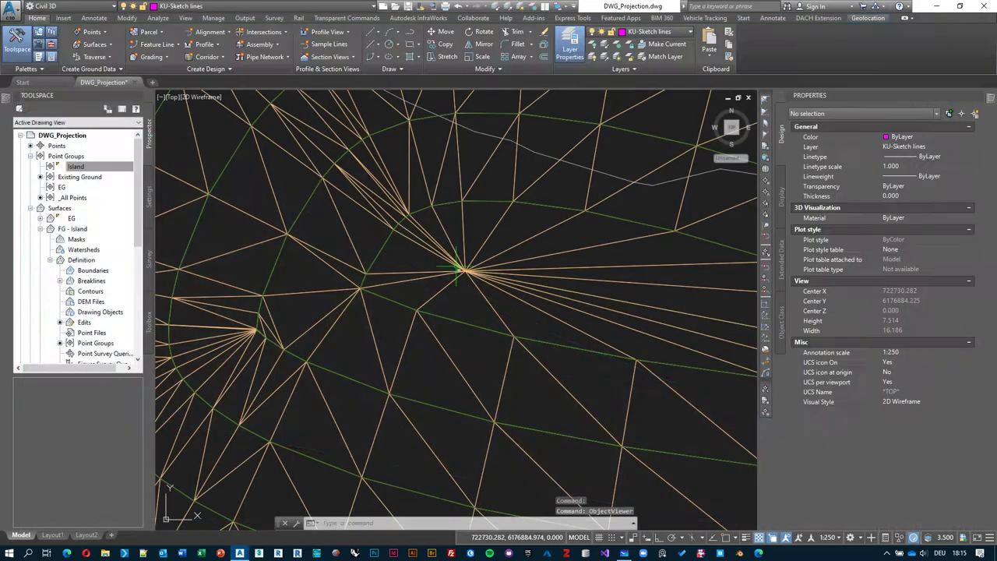
scroll(455, 333, down, 2)
middle_drag(424, 267, 315, 244)
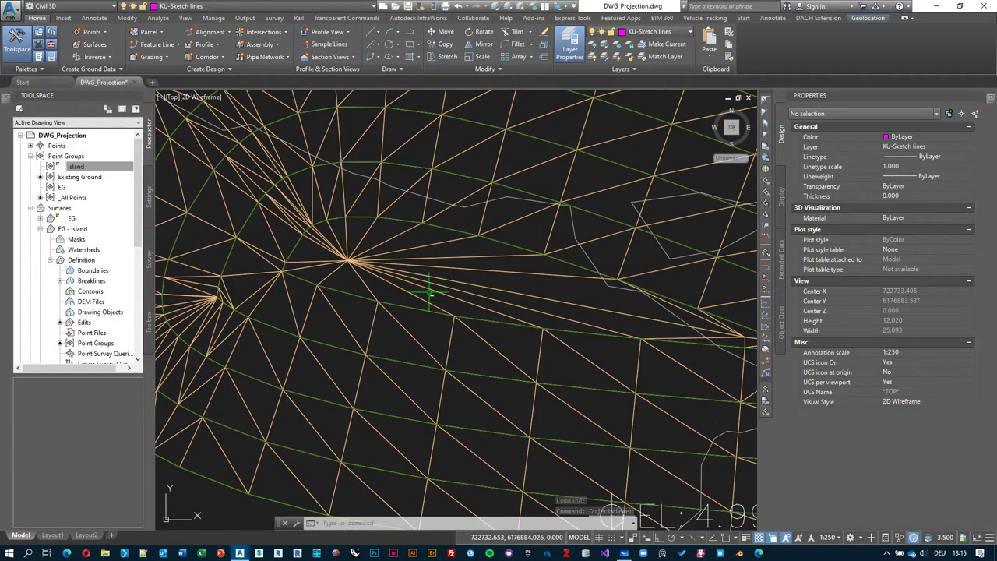
click(73, 167)
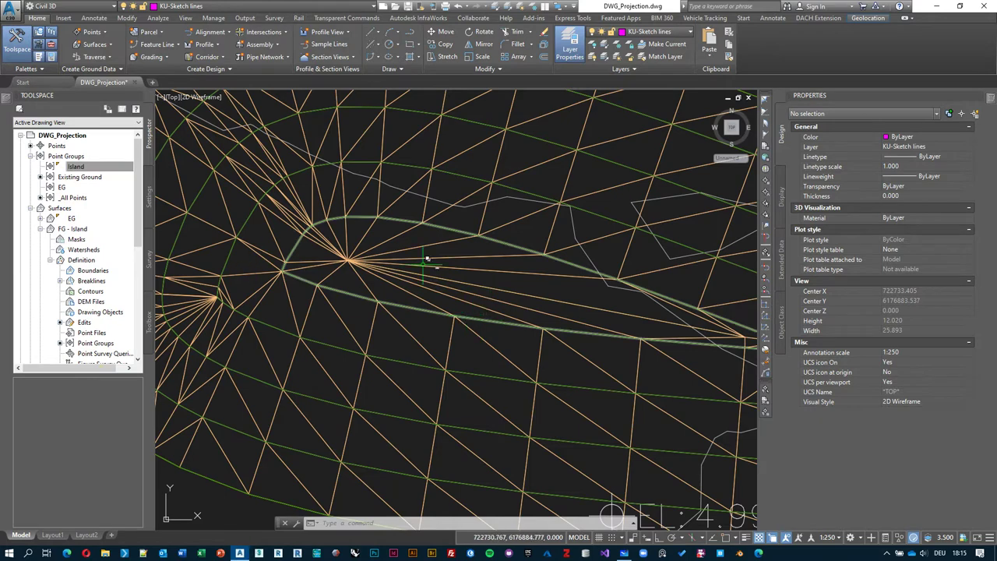
key(ctrl+z)
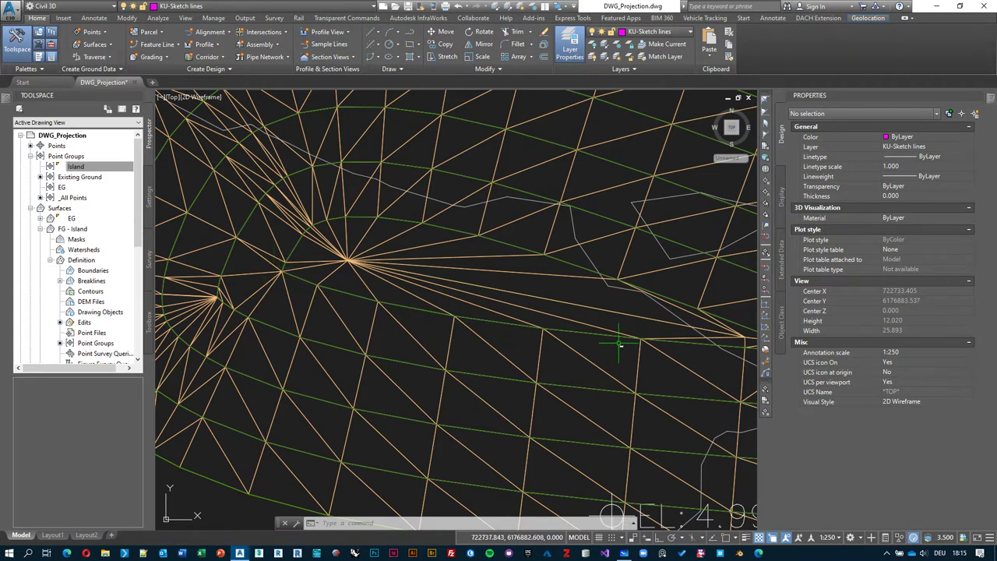
right_click(88, 167)
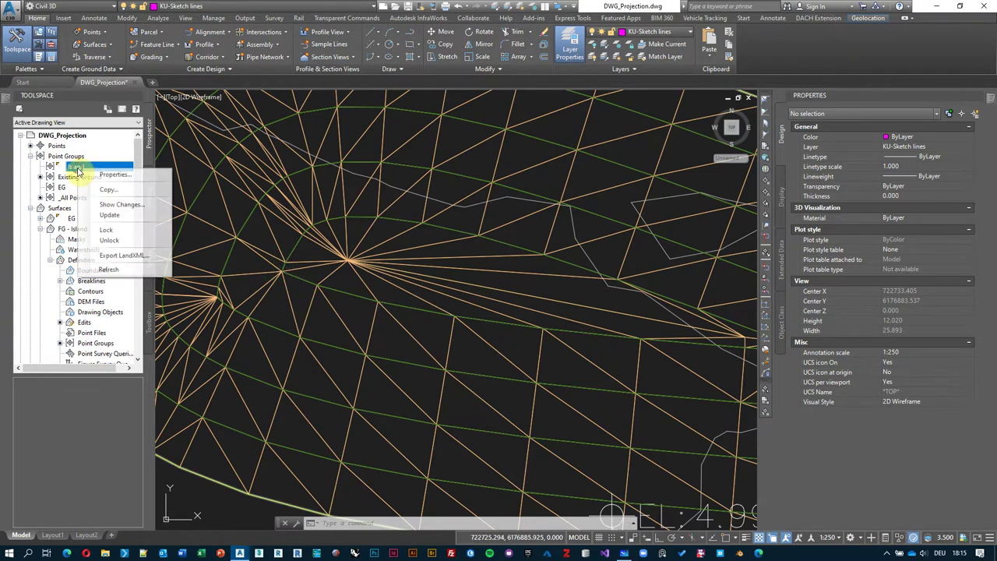
click(128, 218)
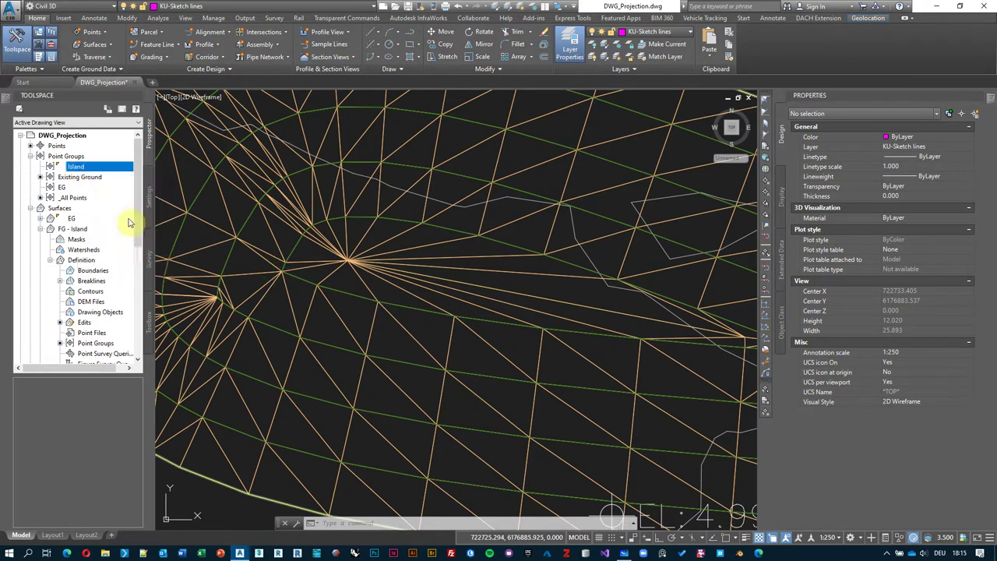
right_click(76, 229)
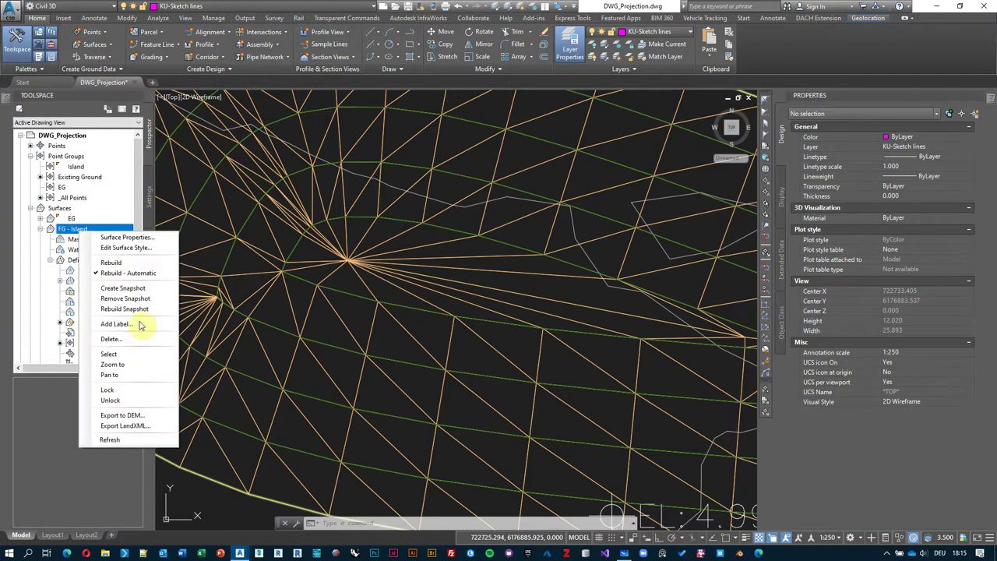
click(139, 267)
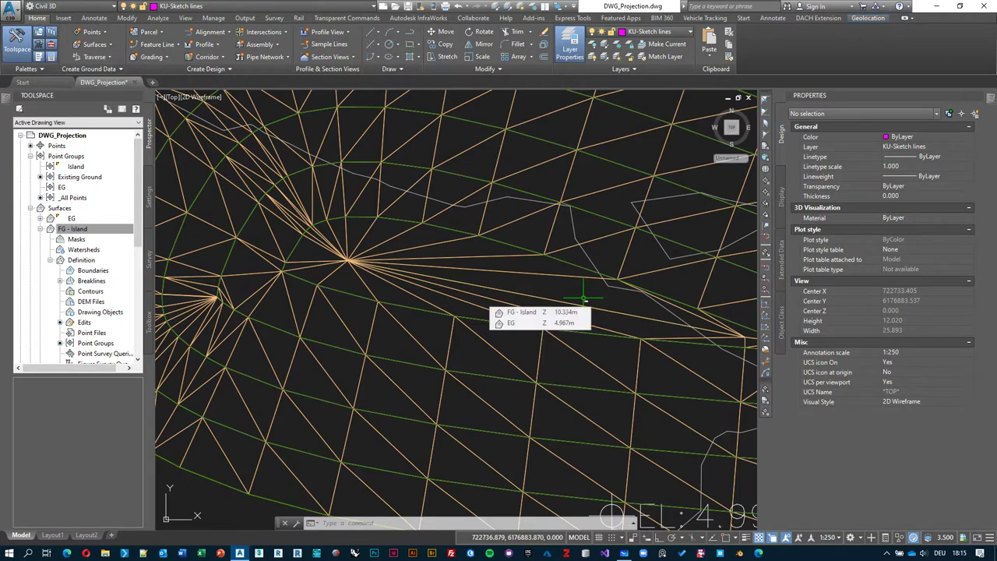
click(538, 247)
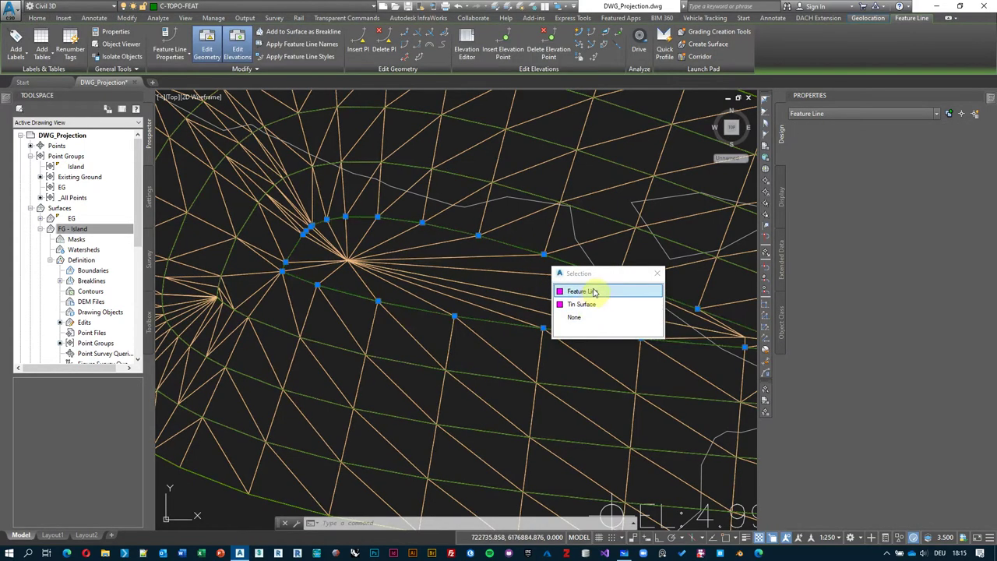
key(Escape)
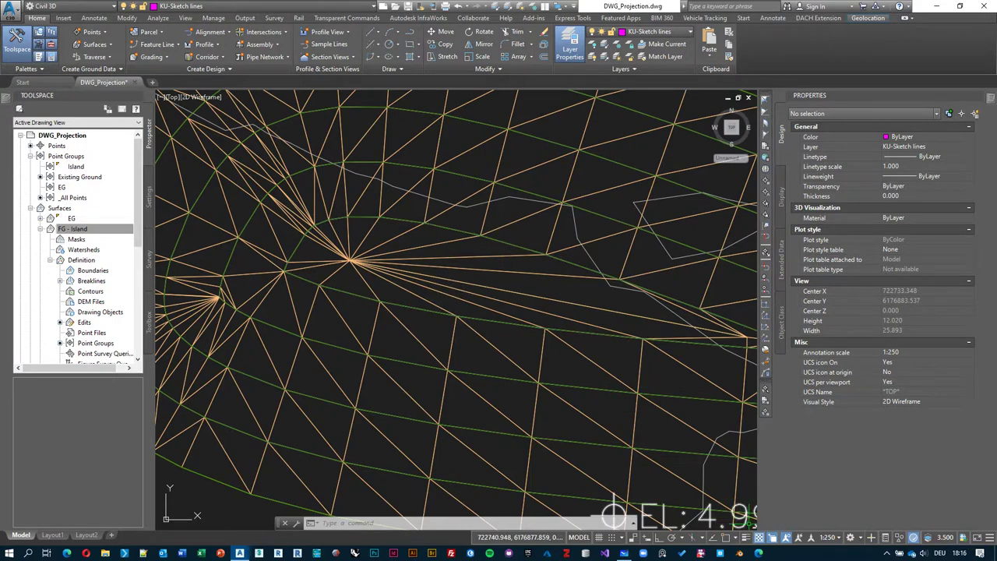
click(991, 543)
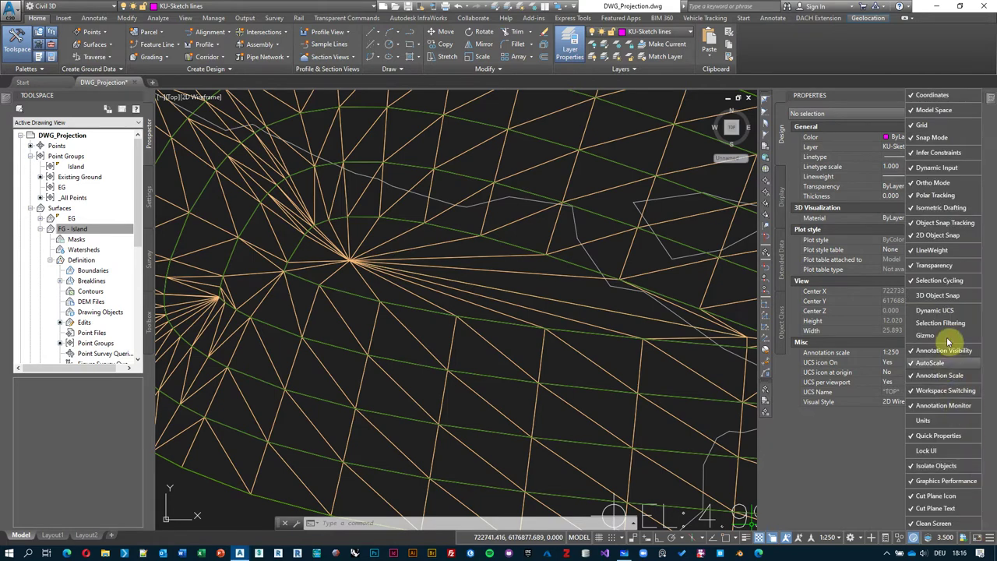
click(959, 282)
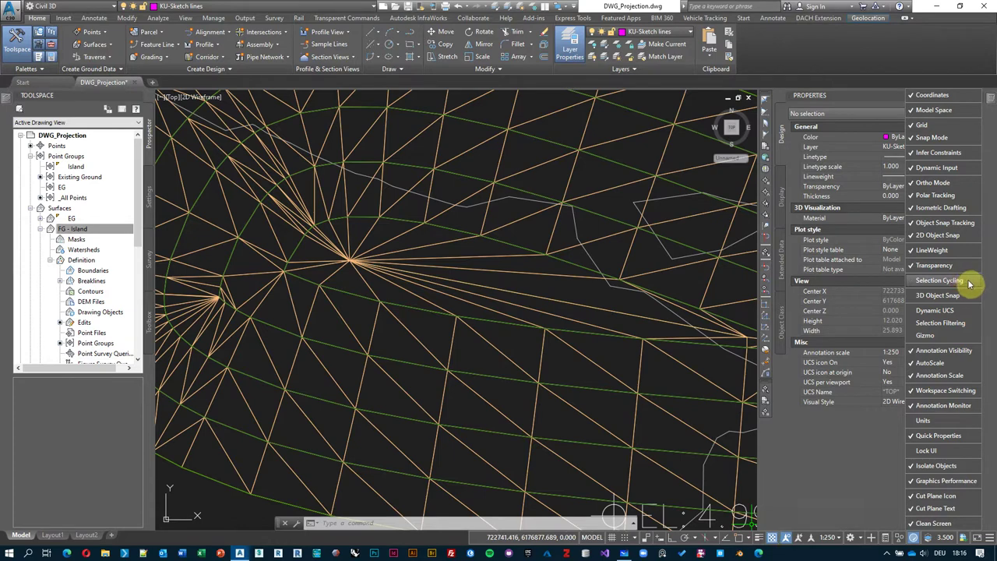
click(964, 282)
click(960, 282)
click(967, 282)
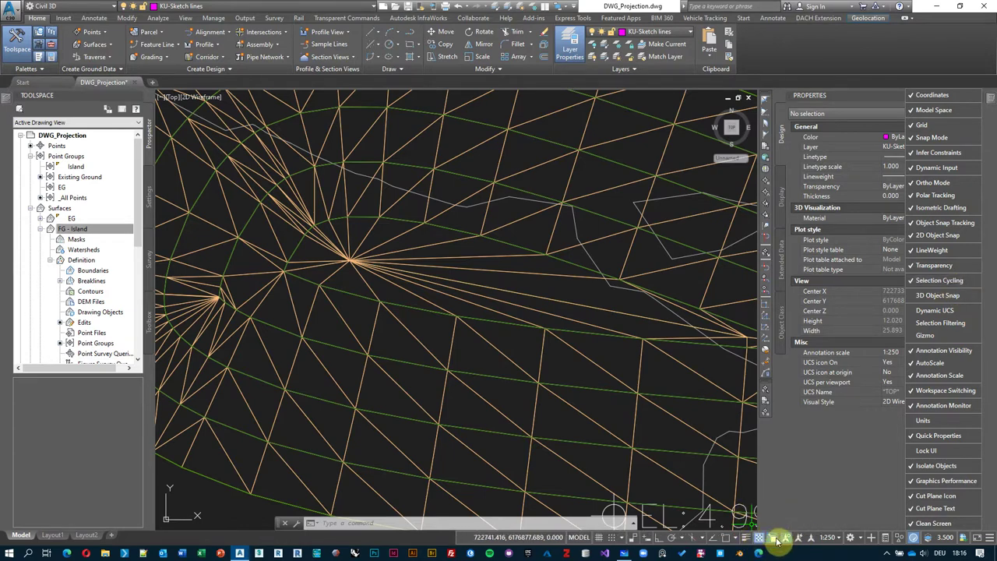
click(678, 456)
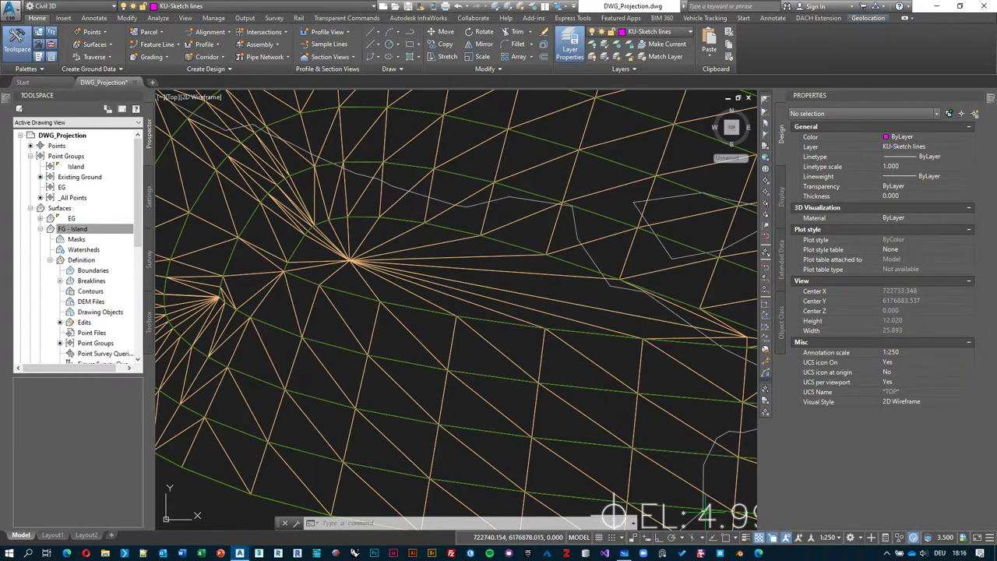
click(771, 541)
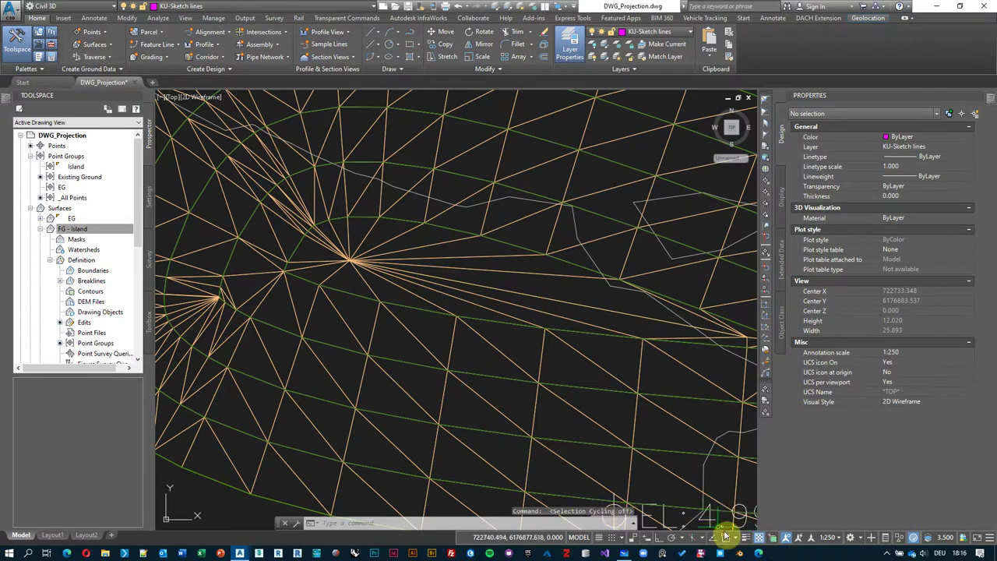
click(773, 538)
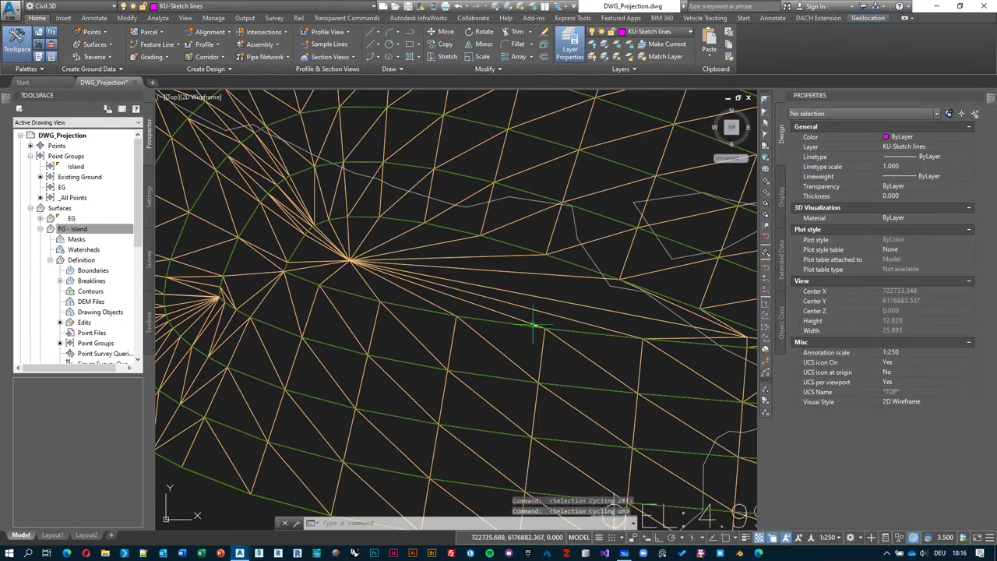
click(524, 243)
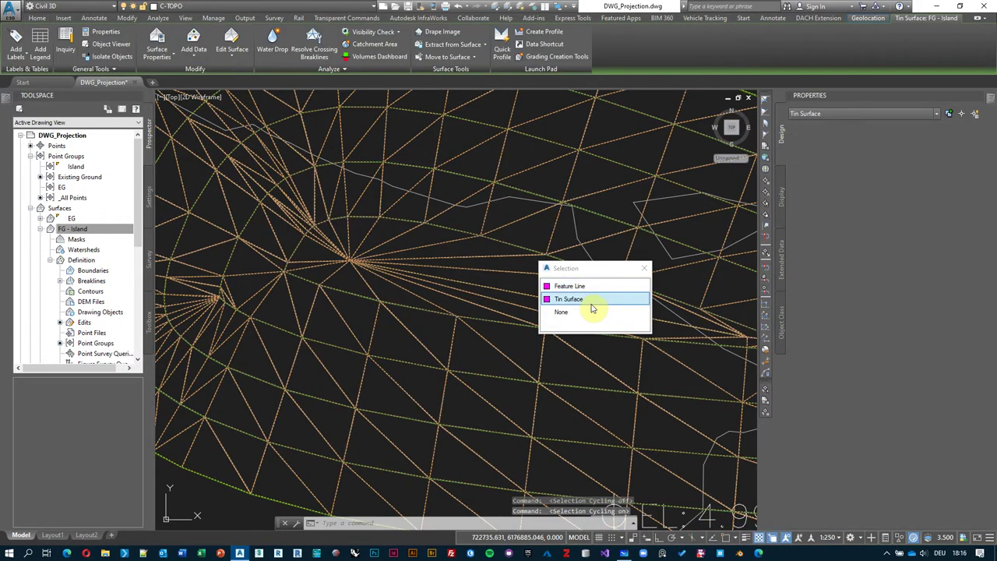
click(644, 268)
middle_drag(456, 273, 475, 263)
scroll(437, 277, down, 4)
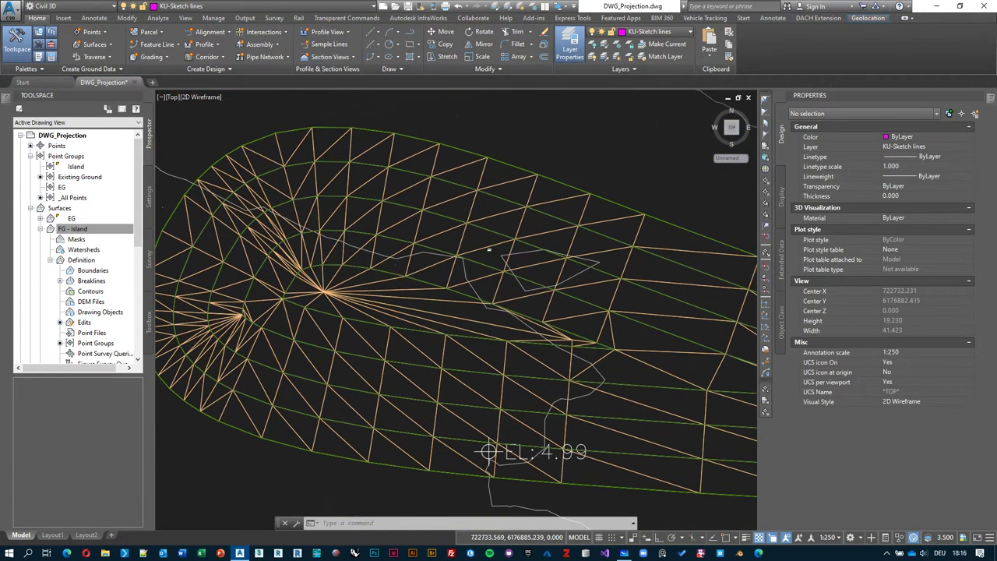
scroll(459, 296, down, 3)
middle_drag(460, 296, 392, 285)
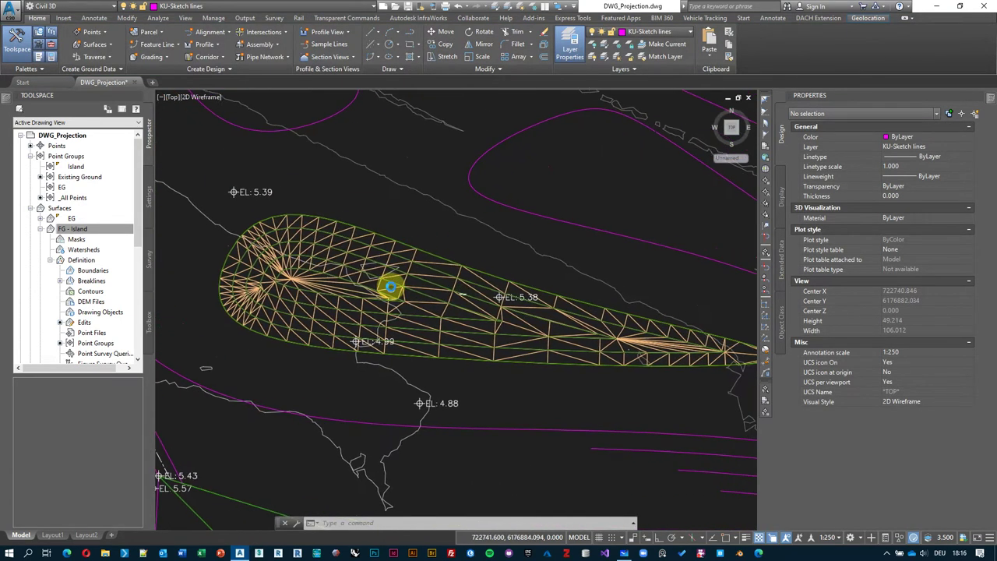
scroll(461, 294, up, 2)
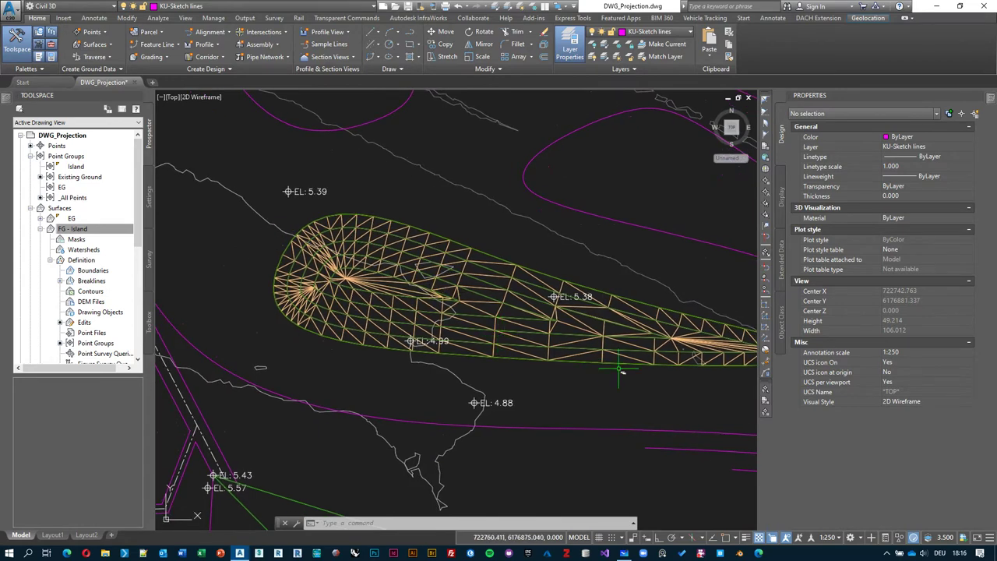
key(alt+Tab)
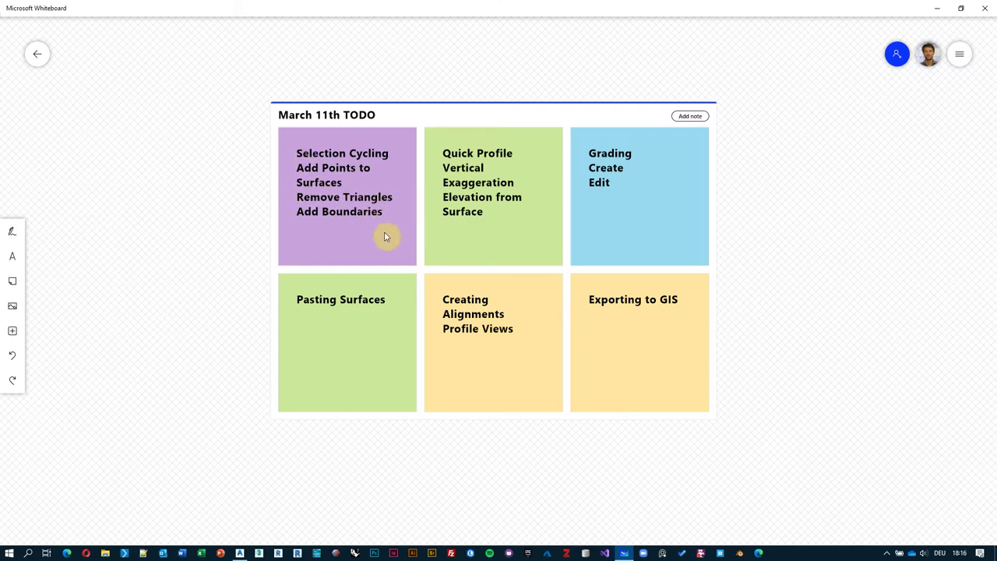
key(alt+Tab)
scroll(407, 261, down, 3)
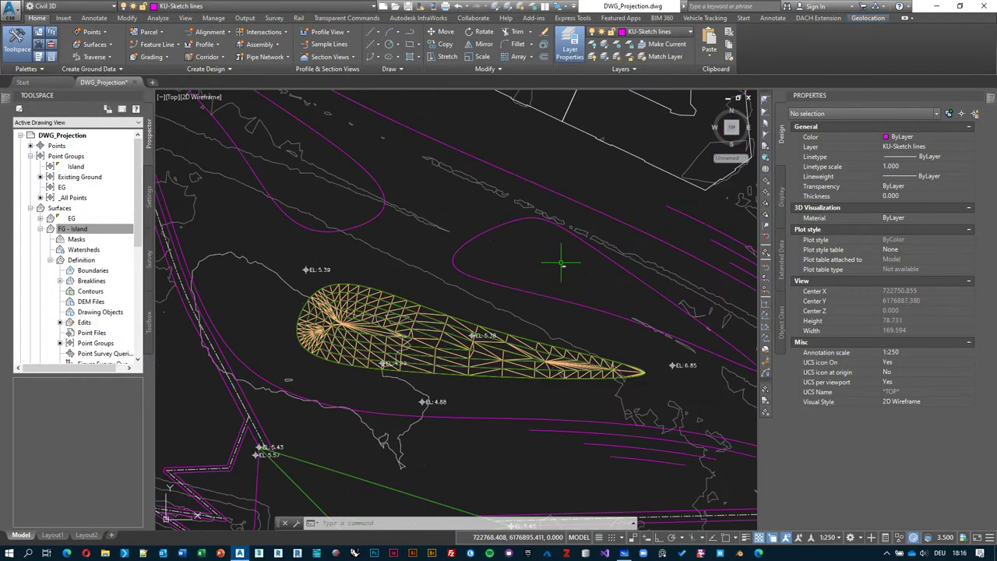
Drag one control vertex of the closed magenta spline north of the island to a new position
mouse_move(561, 263)
middle_down()
mouse_move(492, 252)
mouse_move(525, 238)
middle_up()
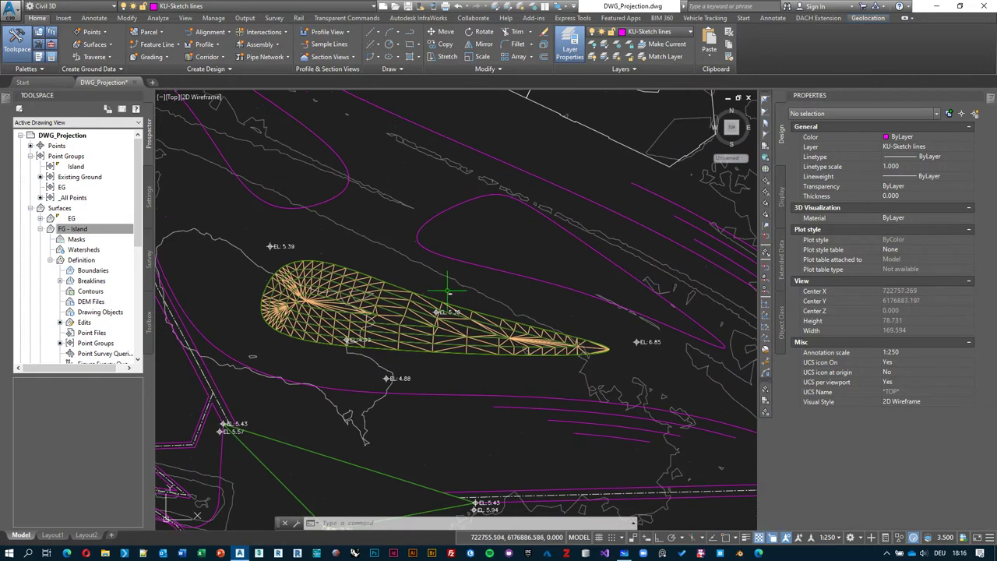
scroll(582, 265, up, 2)
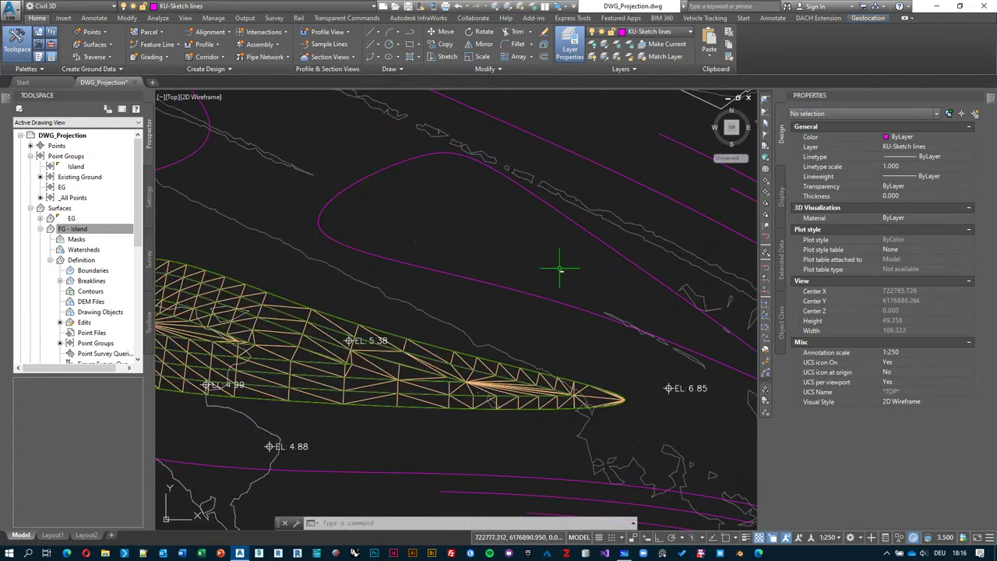
click(526, 292)
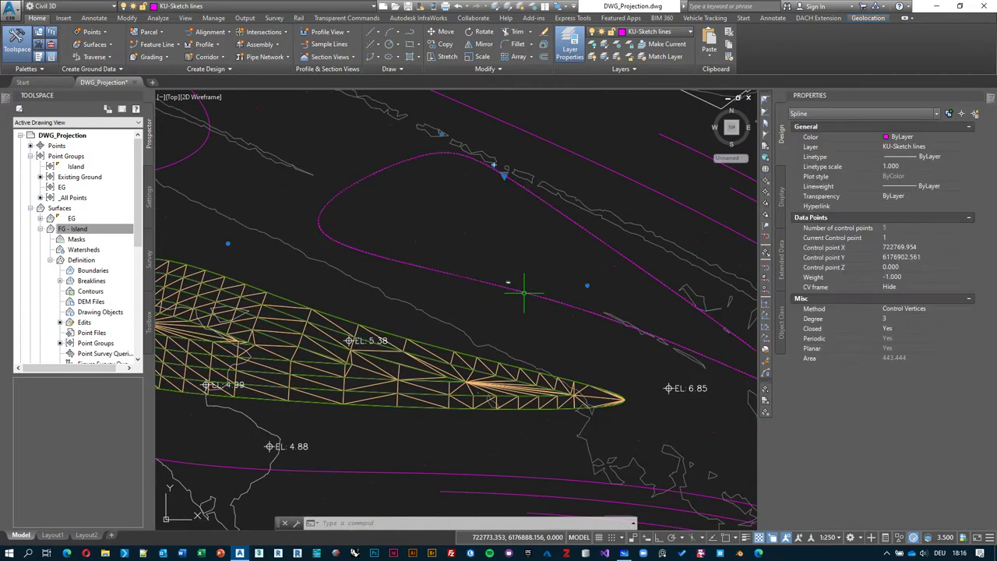
click(589, 287)
middle_drag(605, 265, 453, 225)
middle_drag(286, 209, 286, 204)
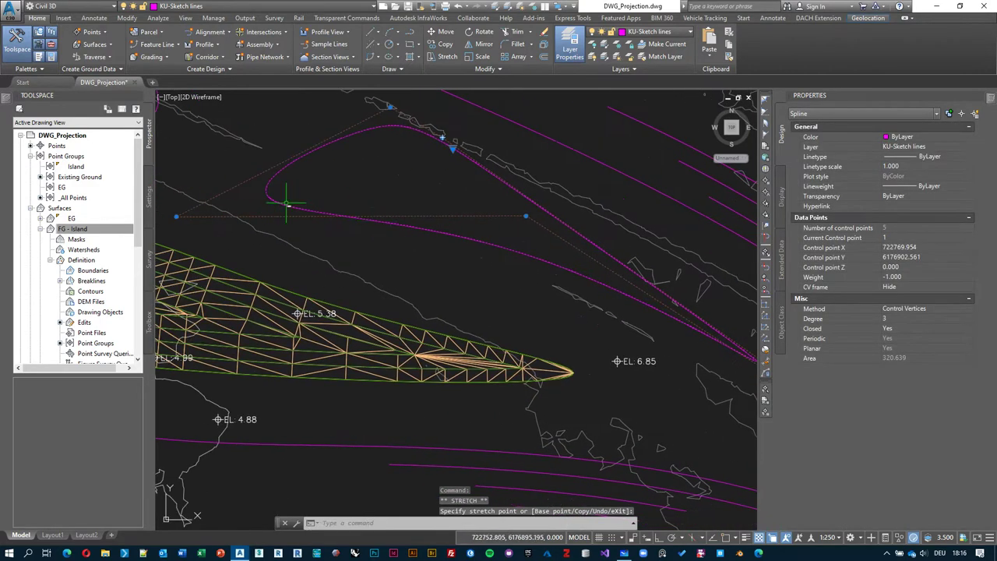
click(164, 235)
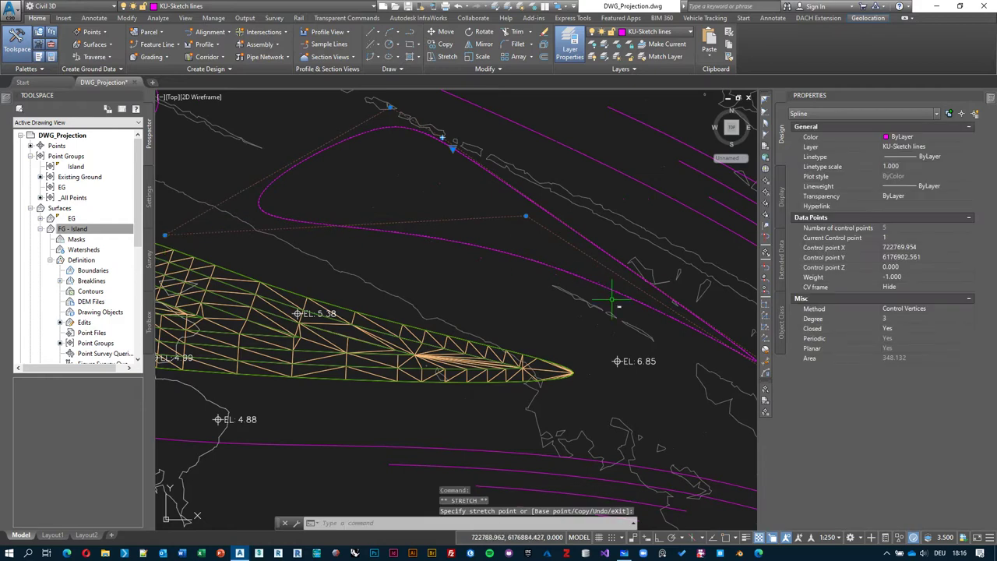
Move a second control vertex to tighten the outline to about 303.28 area, then reselect it
click(527, 219)
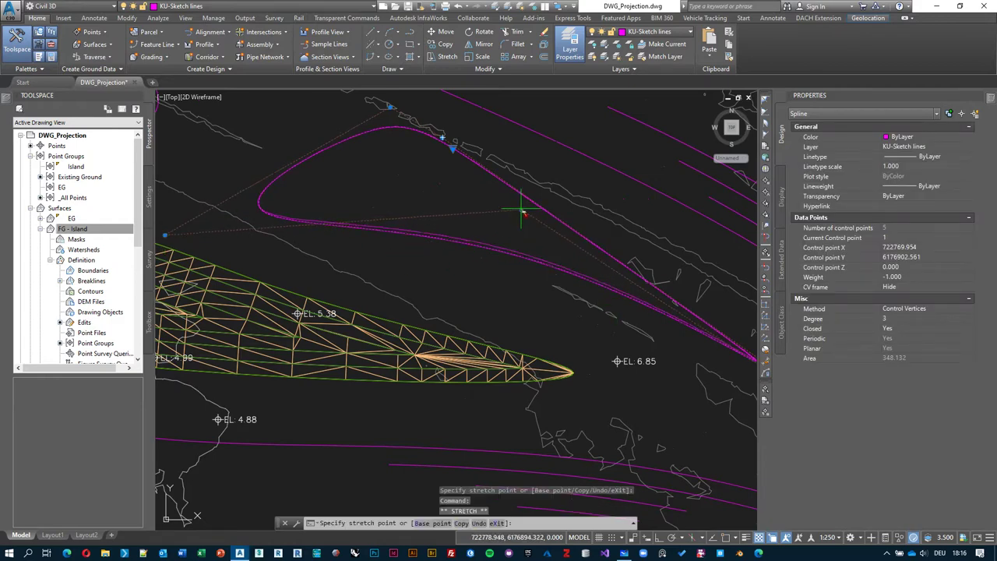
click(519, 200)
middle_drag(548, 234, 452, 215)
key(Escape)
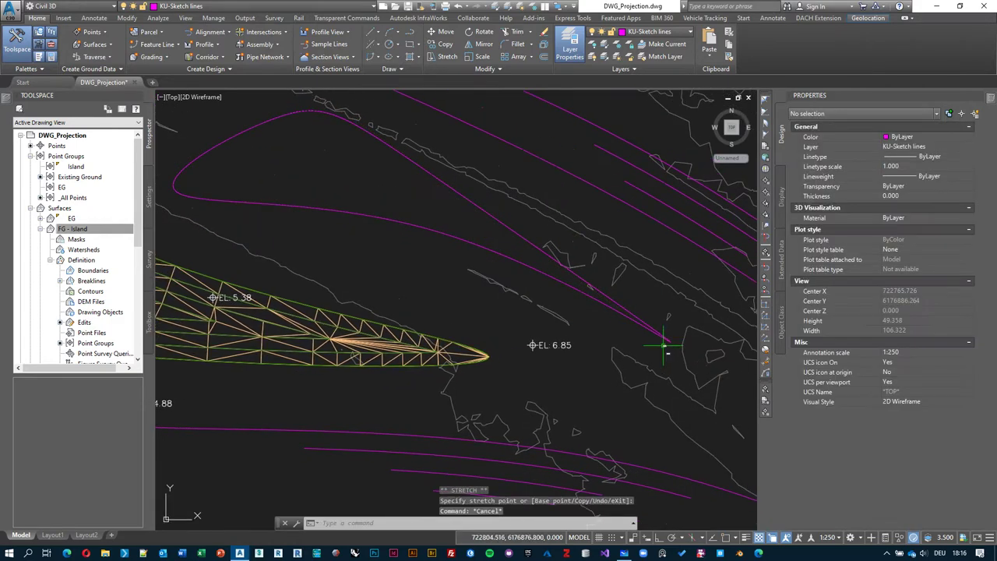
middle_drag(310, 234, 400, 259)
click(400, 260)
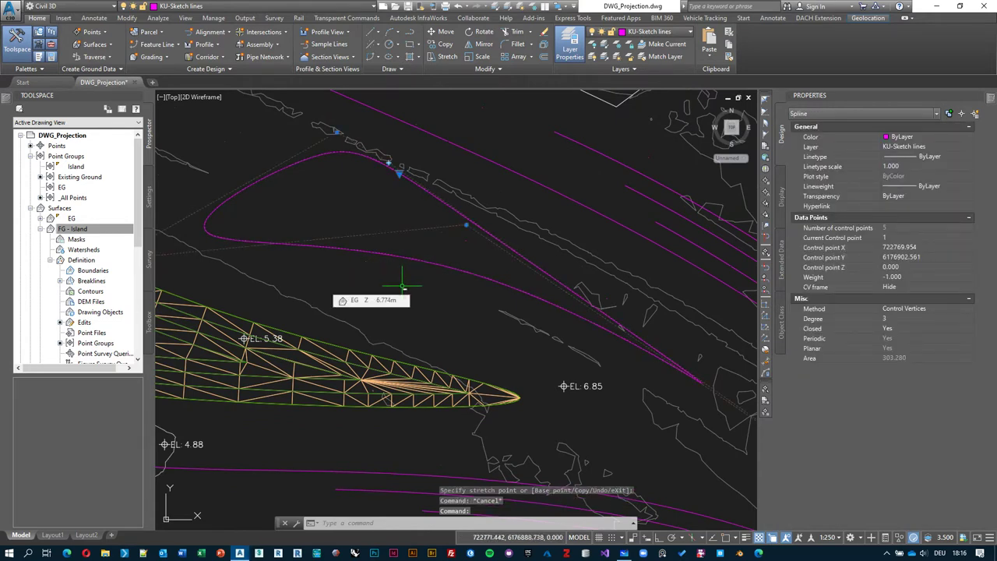
Convert the spline to a closed polyline with PE (area 303.281, length 126.088)
text(PE)
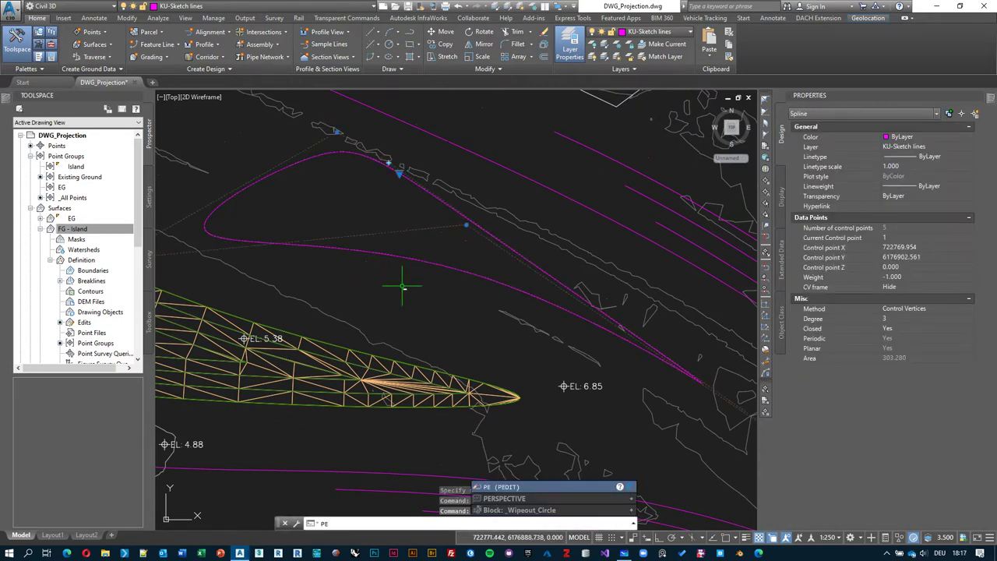
key(Return)
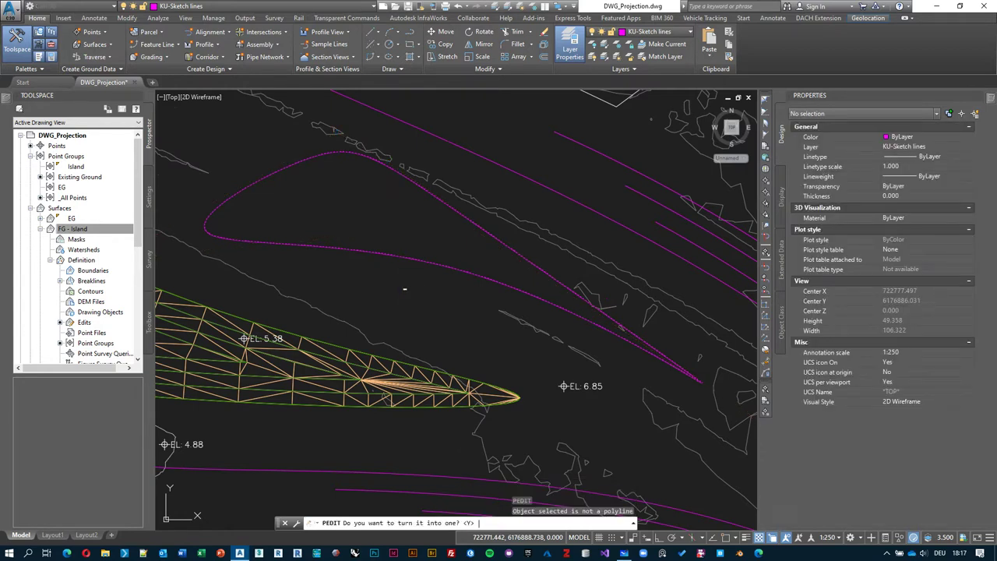
key(Return)
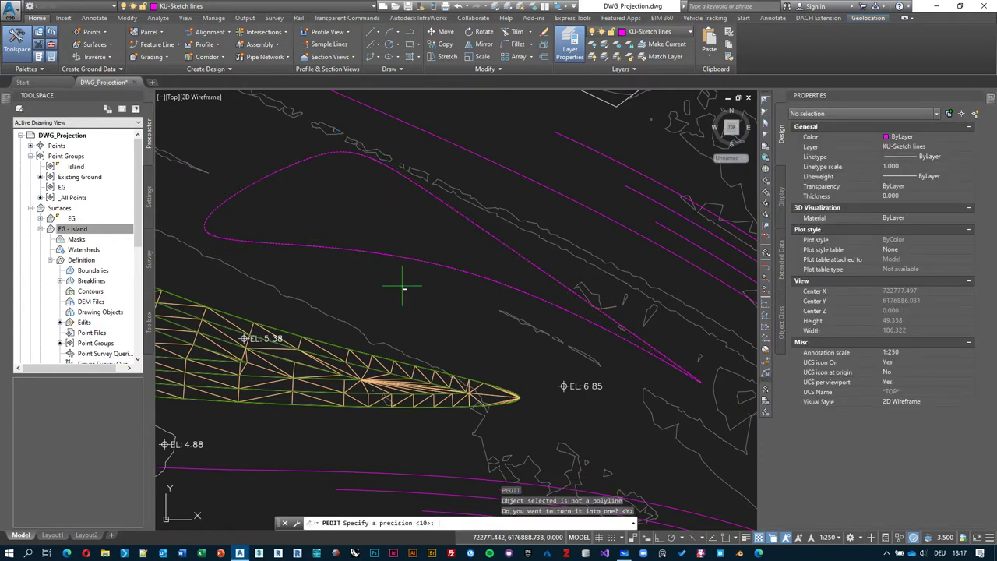
key(Return)
key(Return)
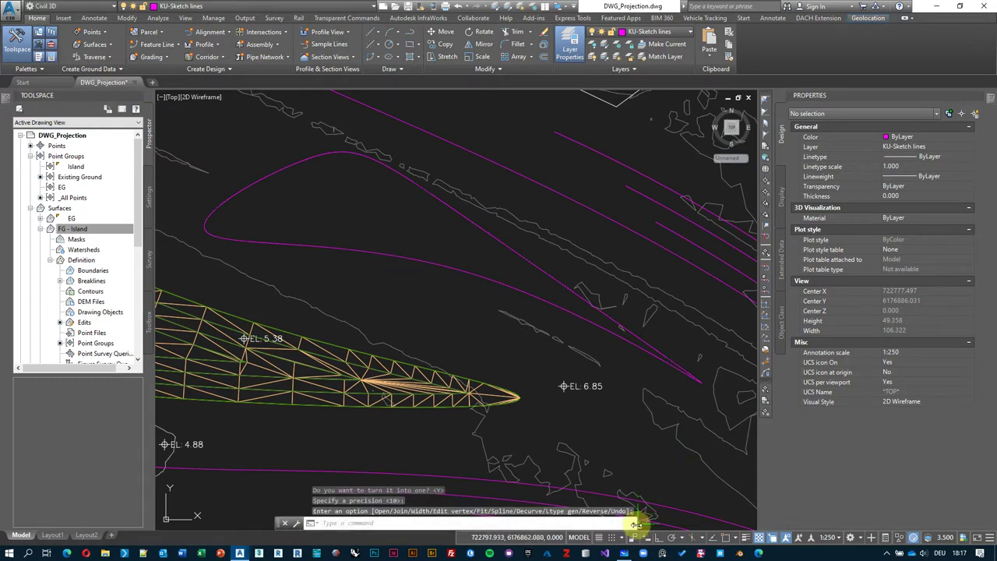
click(447, 266)
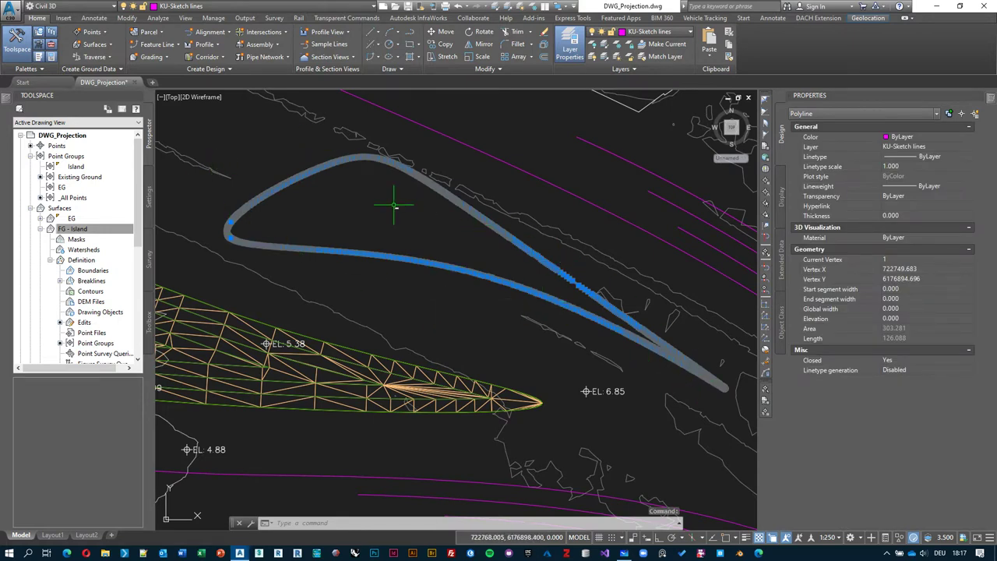
key(Escape)
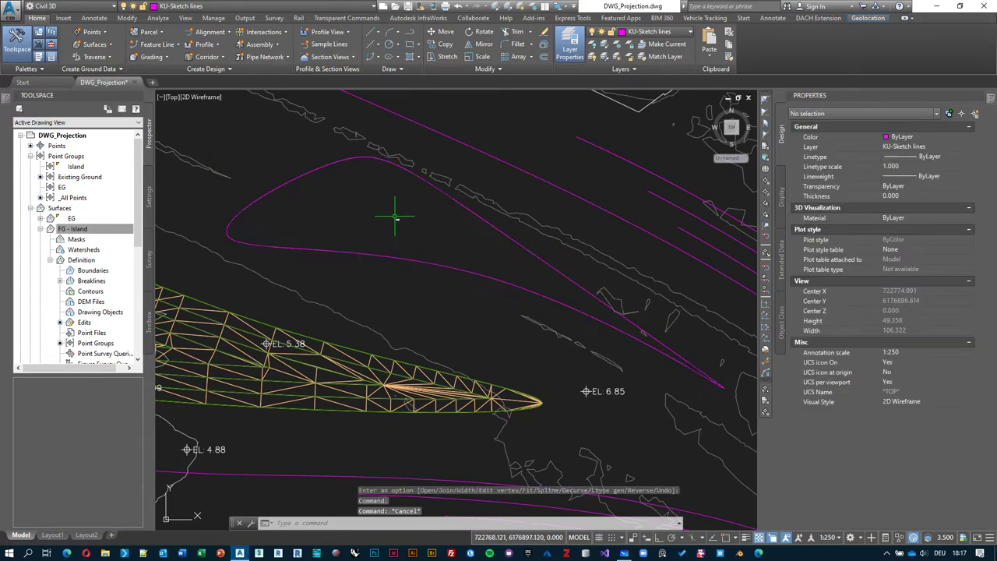
click(293, 180)
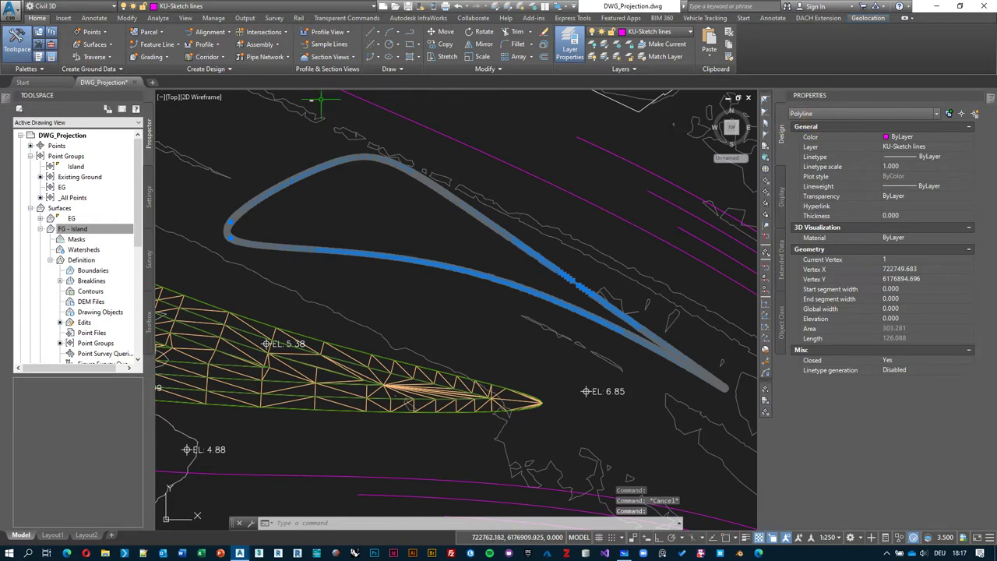
Create a Site 1 feature line from the outline polyline, erasing the original, and select it
click(178, 46)
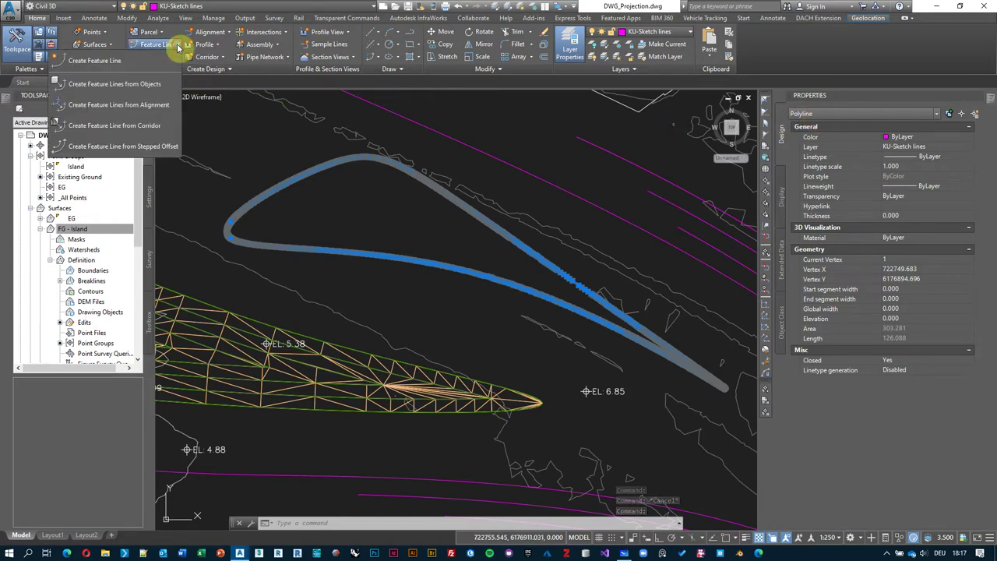
click(152, 84)
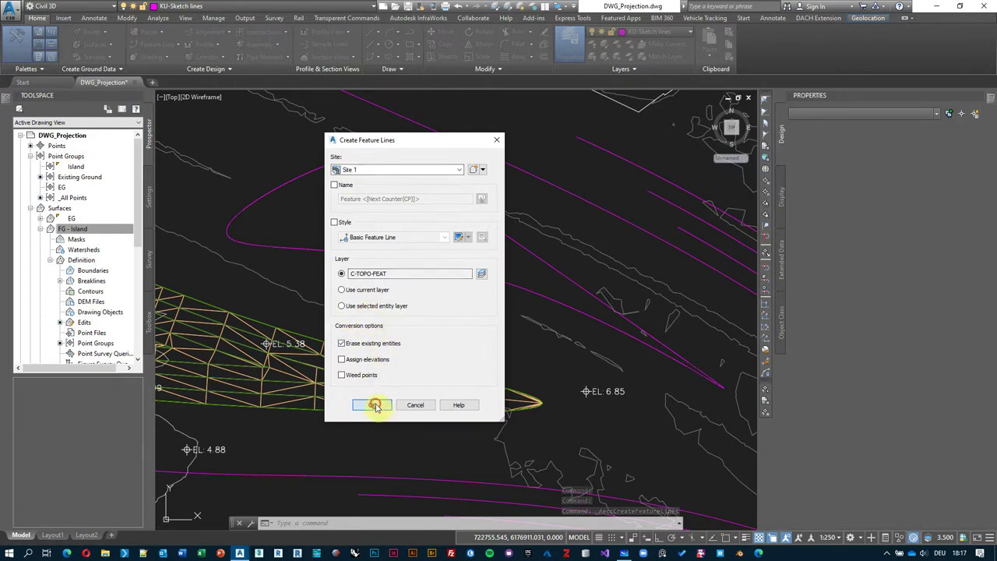
click(375, 405)
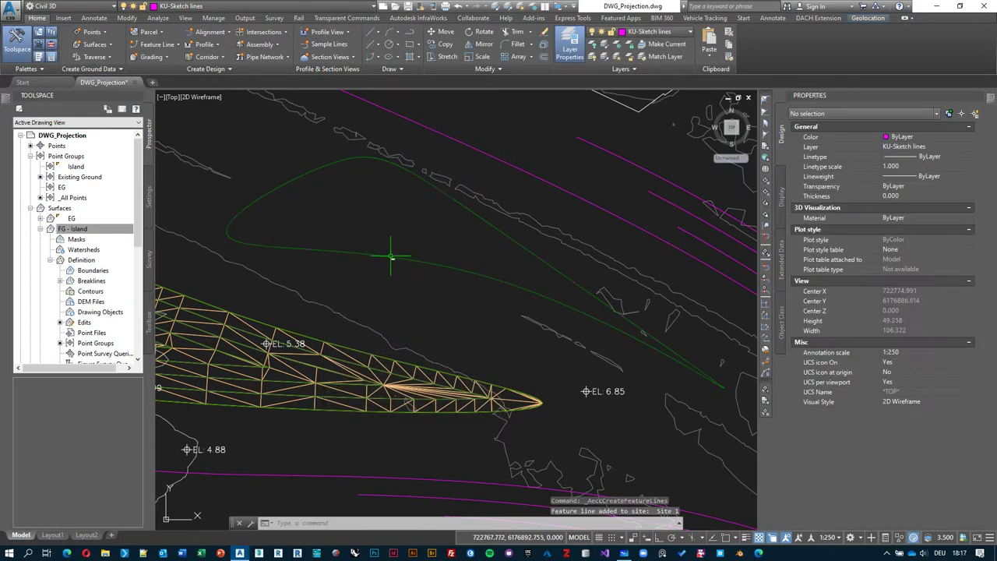
click(390, 256)
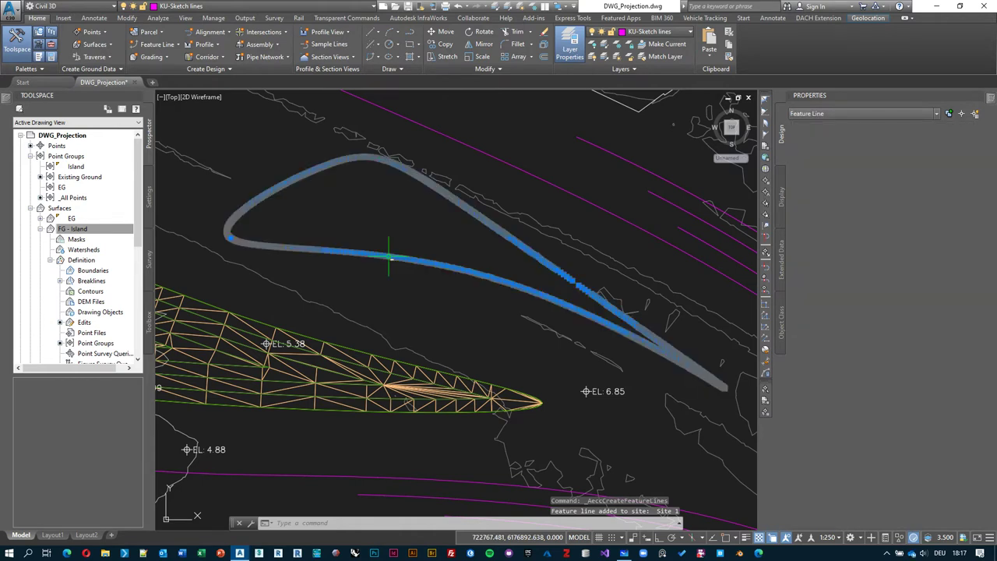
click(388, 257)
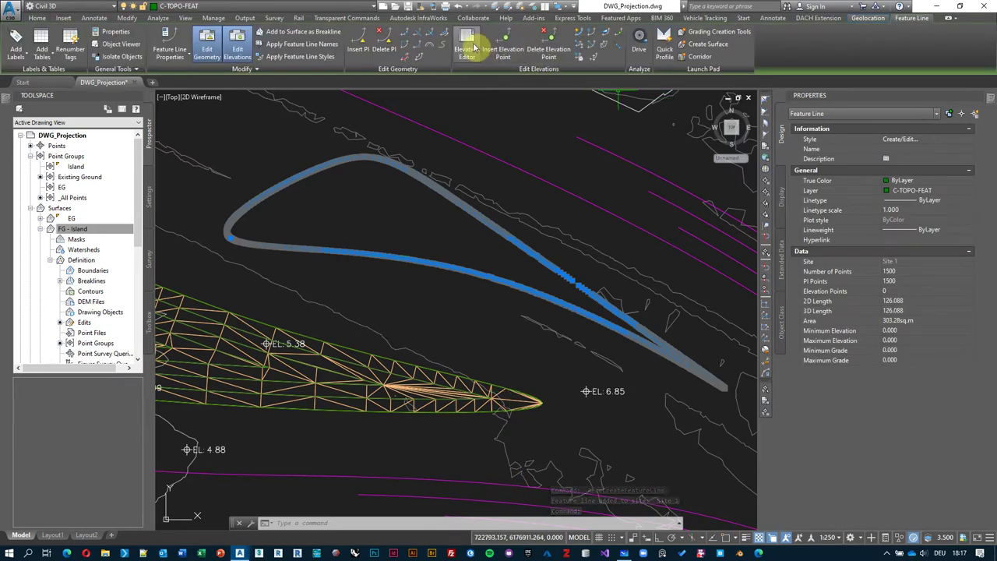
Raise the whole island feature line to an absolute elevation of 6.000 m
click(595, 60)
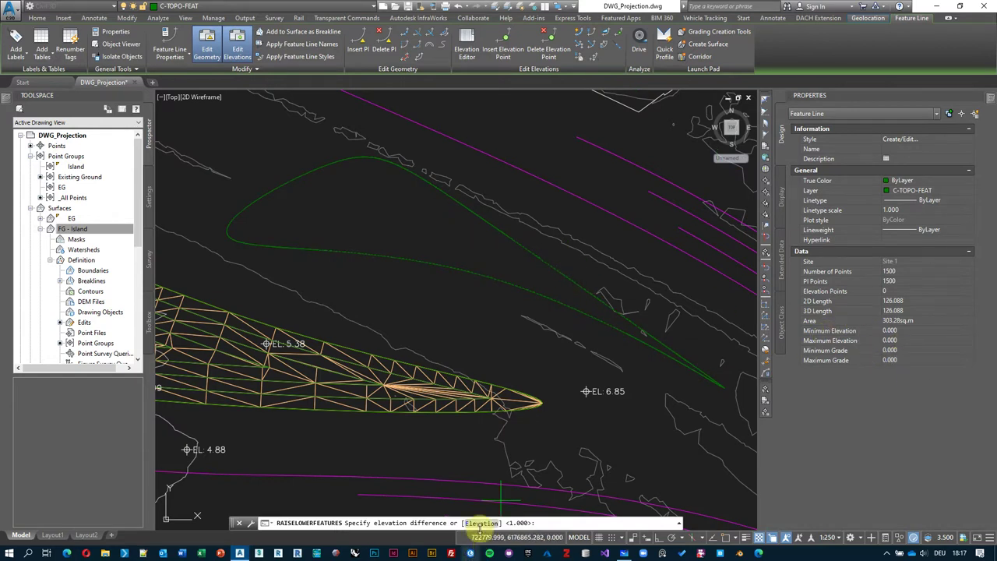
click(481, 523)
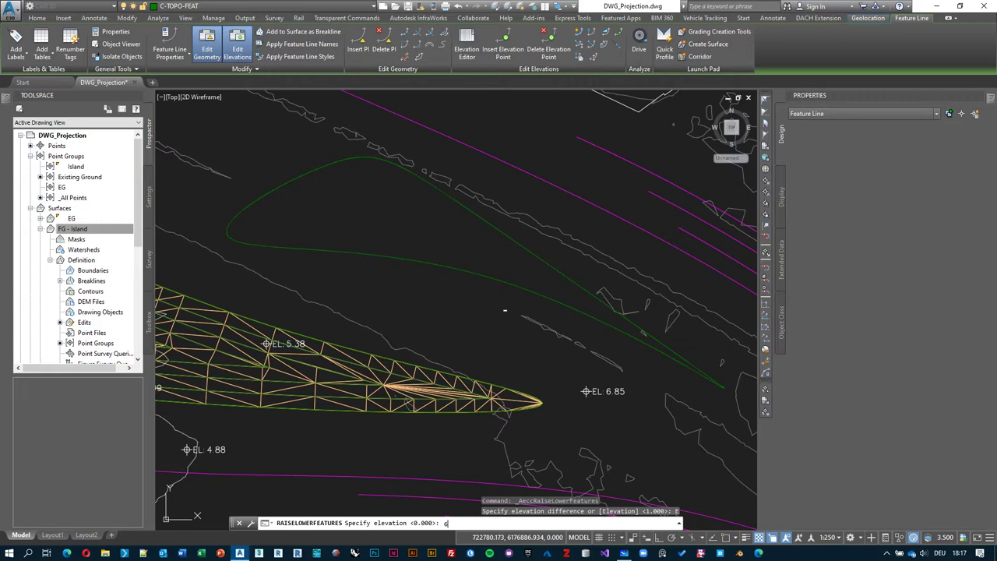
key(Return)
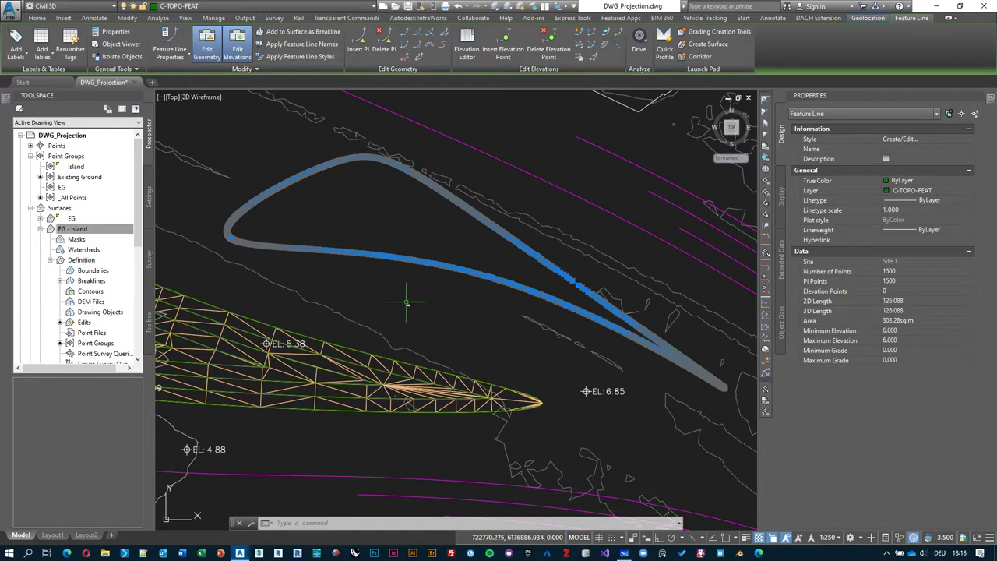
middle_drag(396, 296, 396, 304)
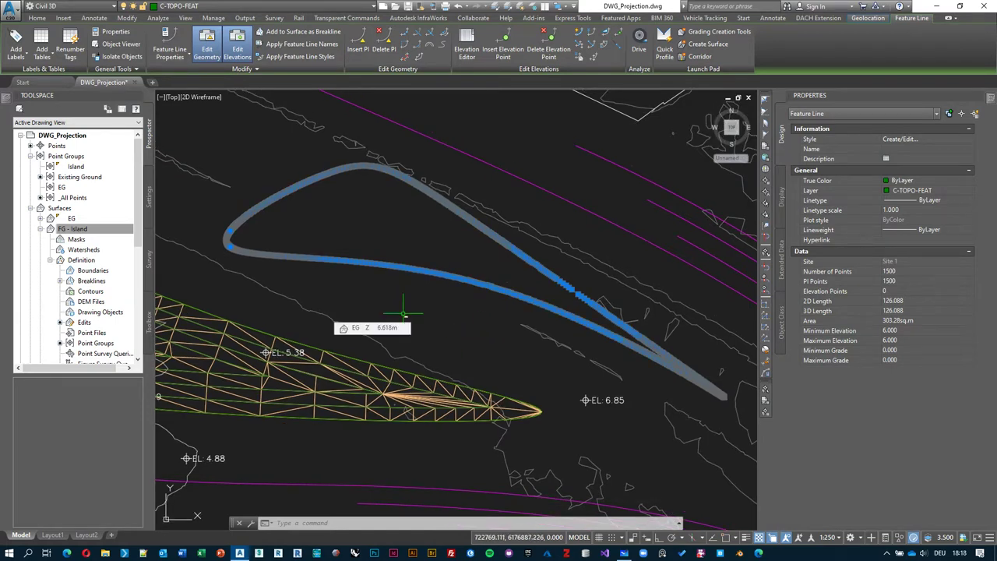
click(296, 38)
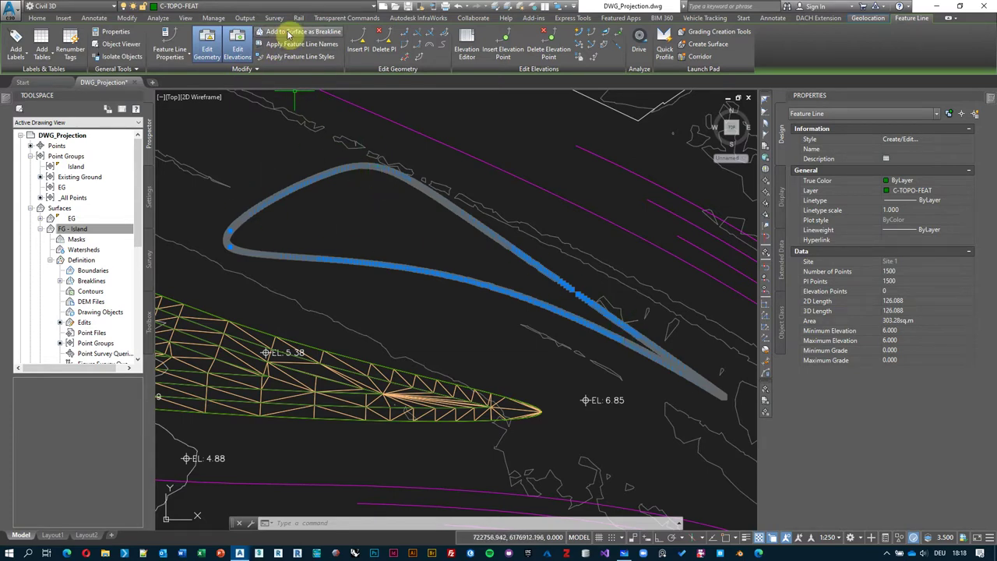
Create a new TIN surface named FG - Island 2 as the breakline's target surface
right_click(568, 106)
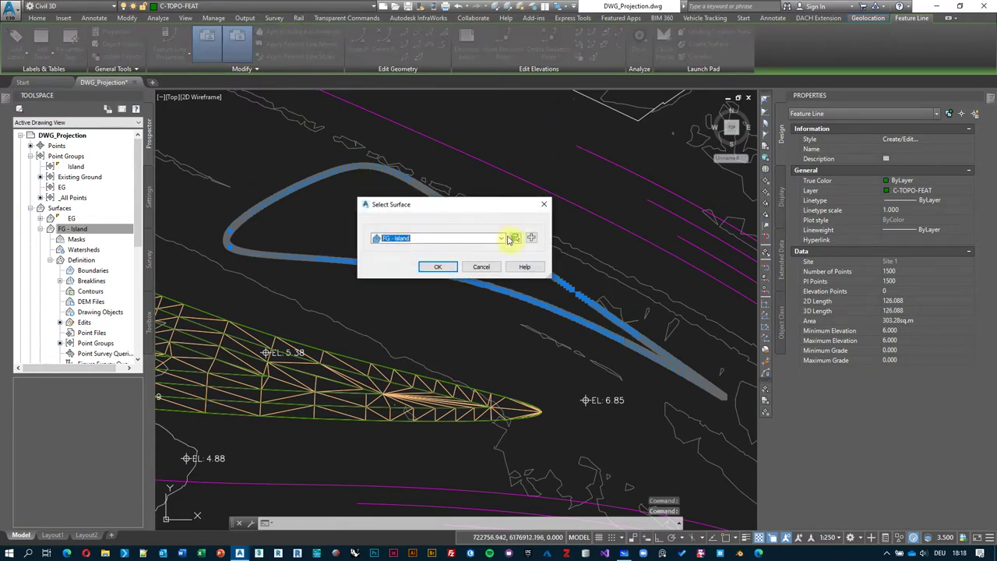
click(531, 237)
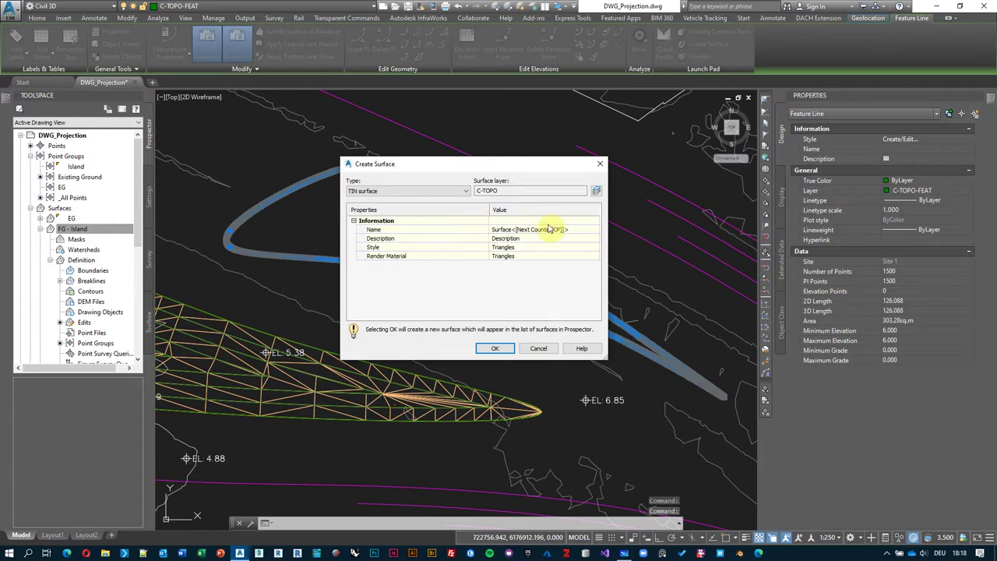
click(576, 231)
text(FG - Island 2)
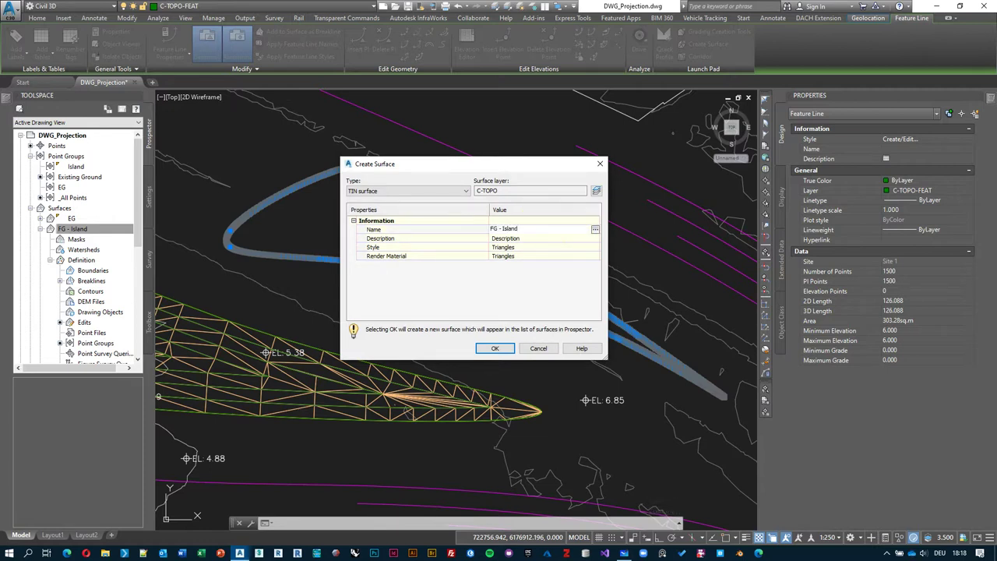
click(505, 348)
click(430, 264)
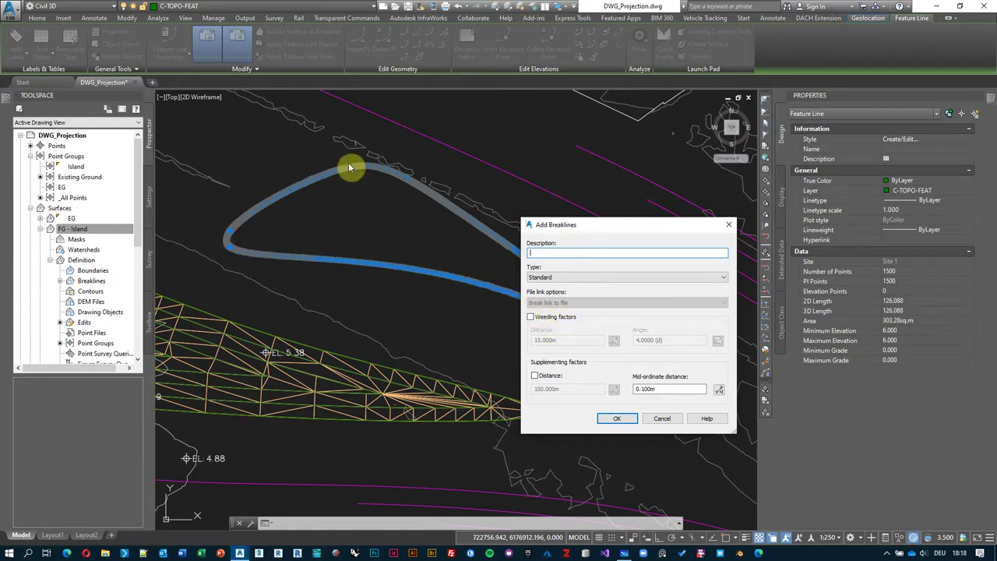
Add the feature line as a breakline weeded at 0.500 m distance
click(532, 317)
double_click(577, 341)
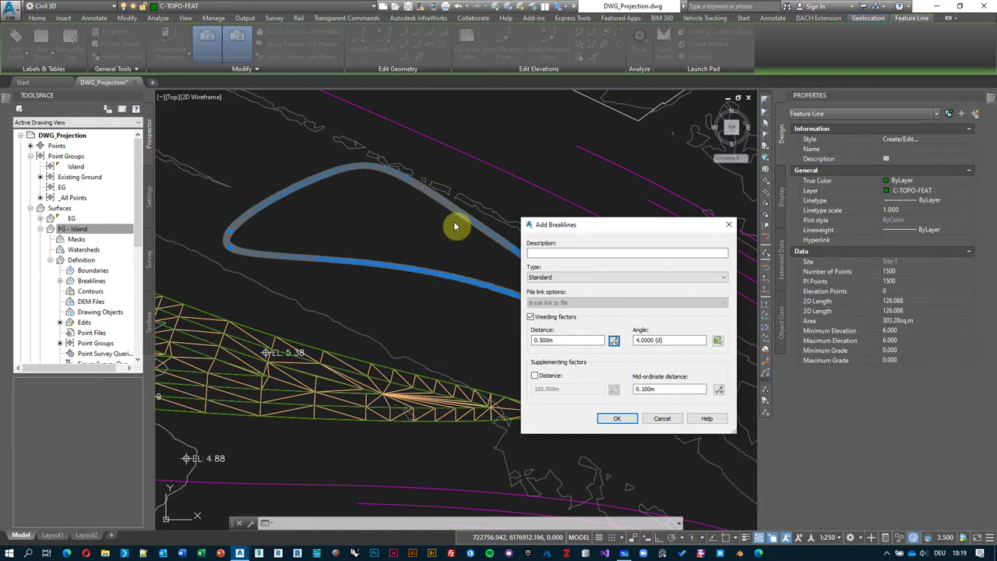
click(617, 420)
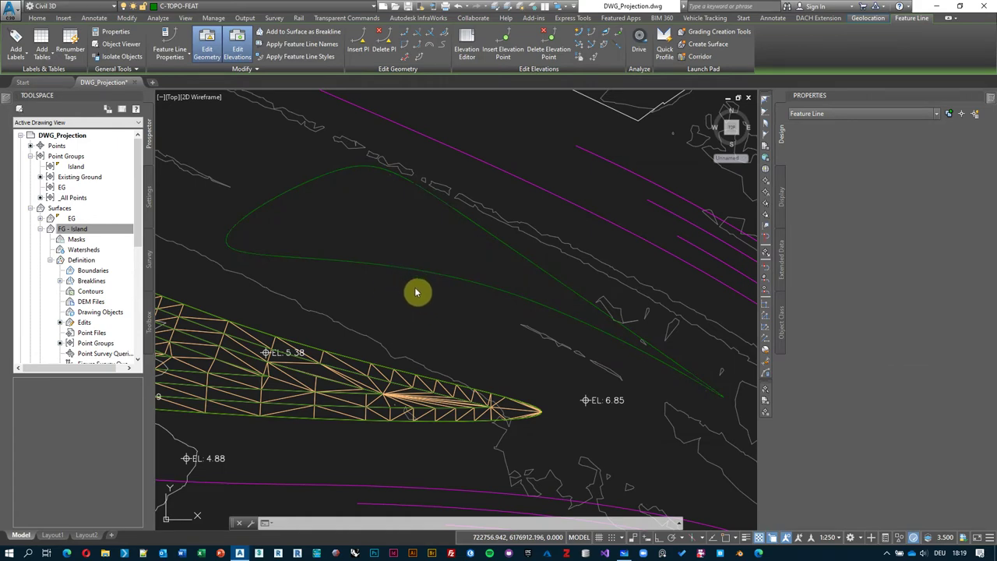
click(546, 321)
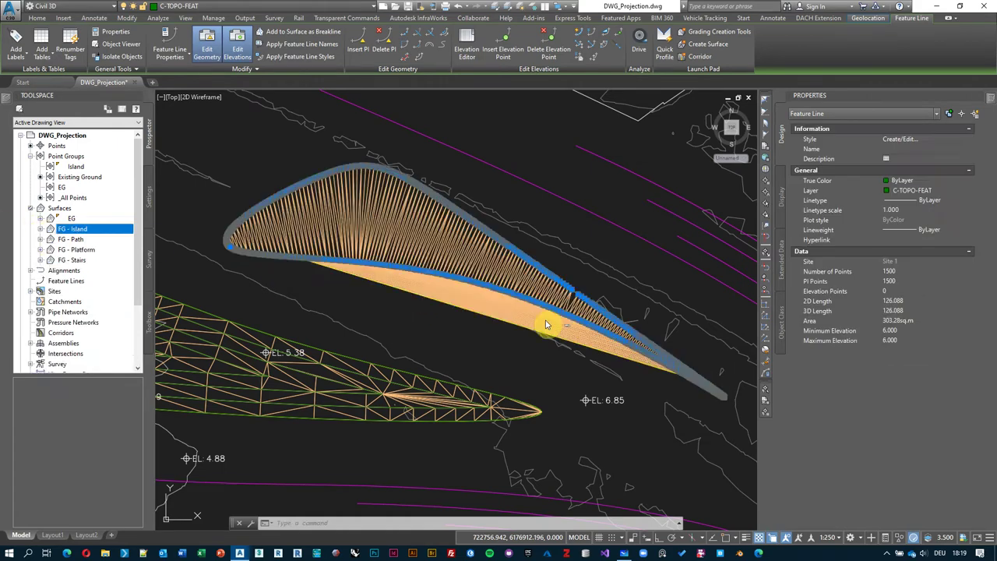
scroll(514, 288, up, 2)
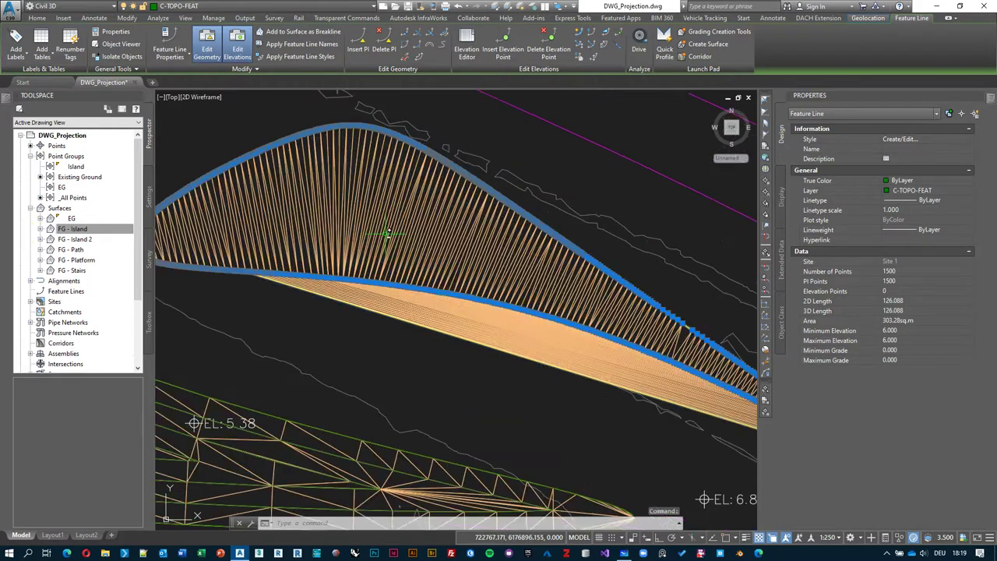
key(Escape)
scroll(553, 330, up, 4)
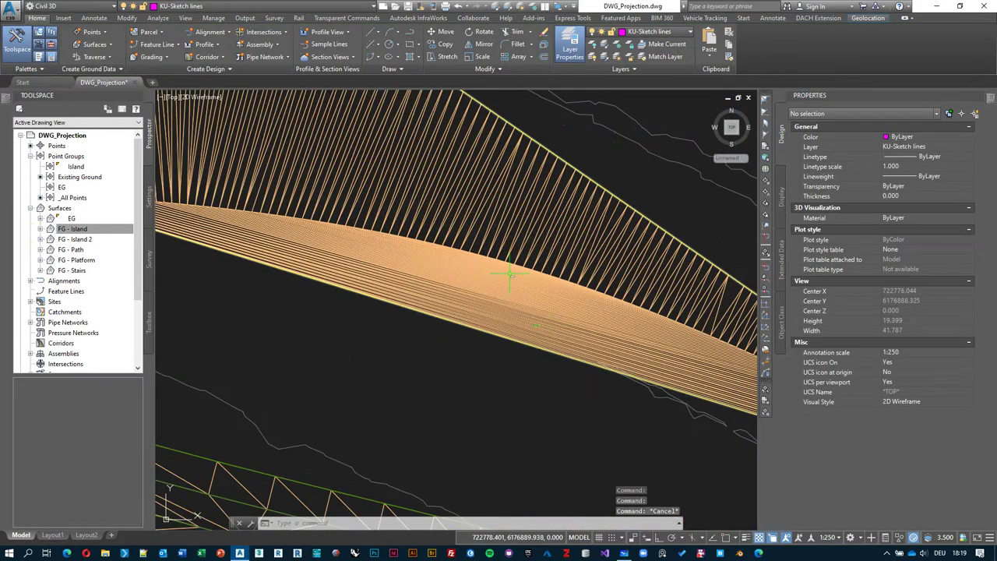
scroll(518, 271, up, 2)
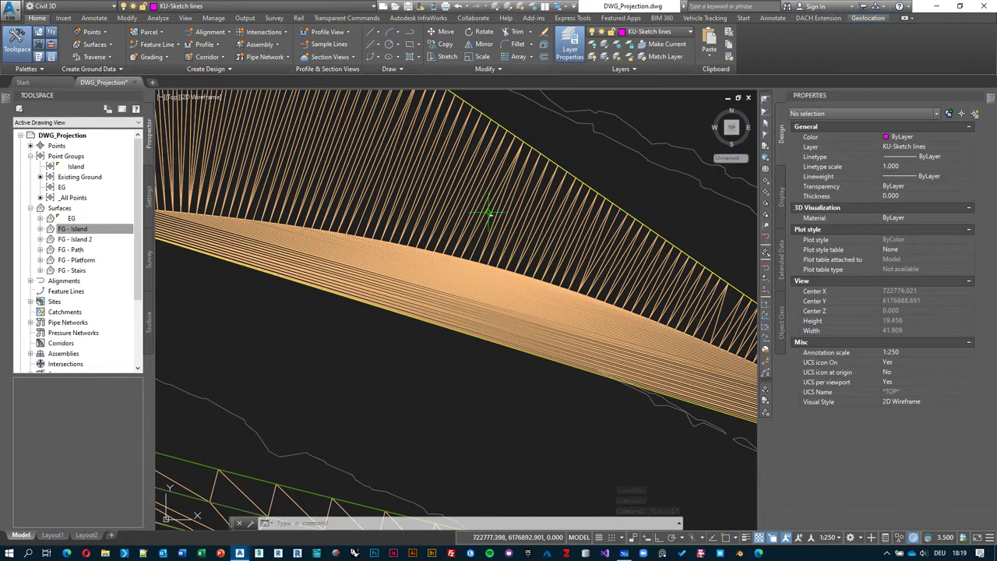
scroll(374, 195, down, 4)
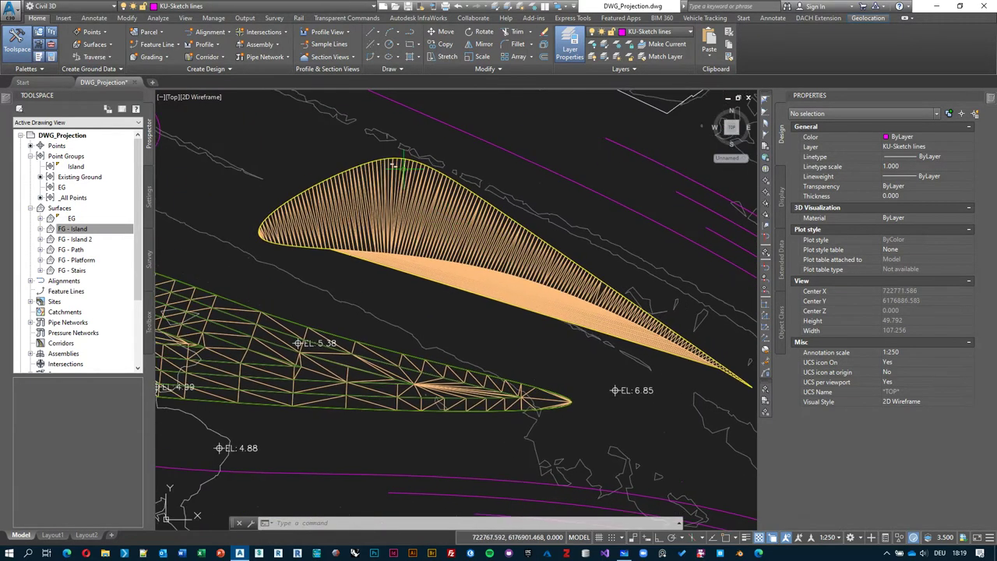
scroll(499, 249, up, 2)
click(487, 222)
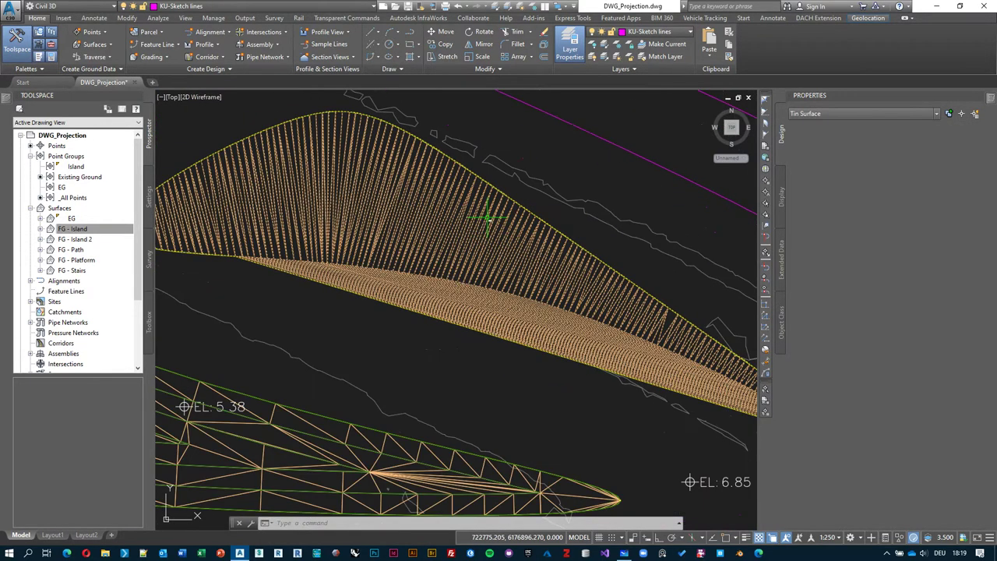
right_click(592, 177)
click(638, 334)
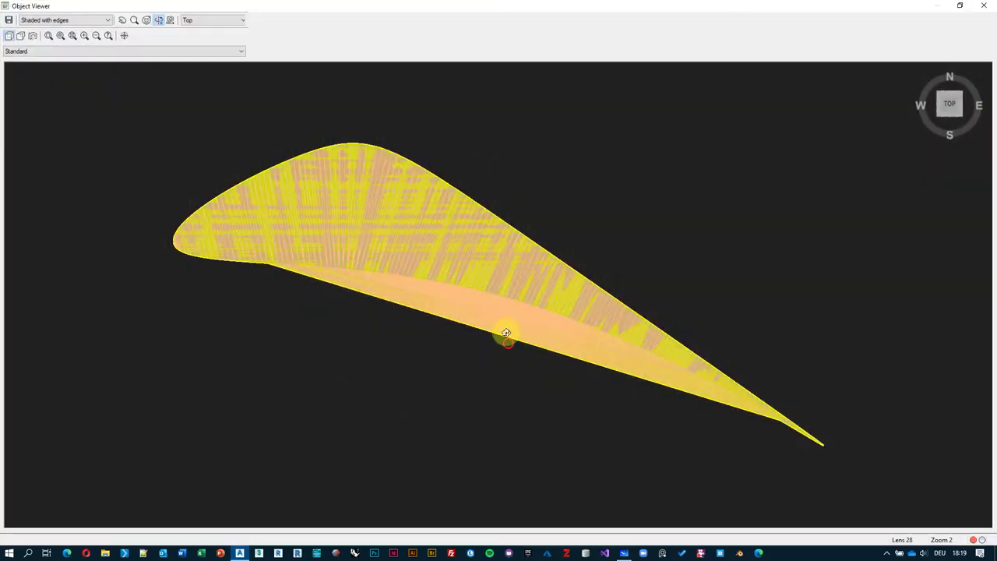
drag(508, 334, 534, 211)
scroll(624, 293, up, 3)
drag(625, 293, 546, 347)
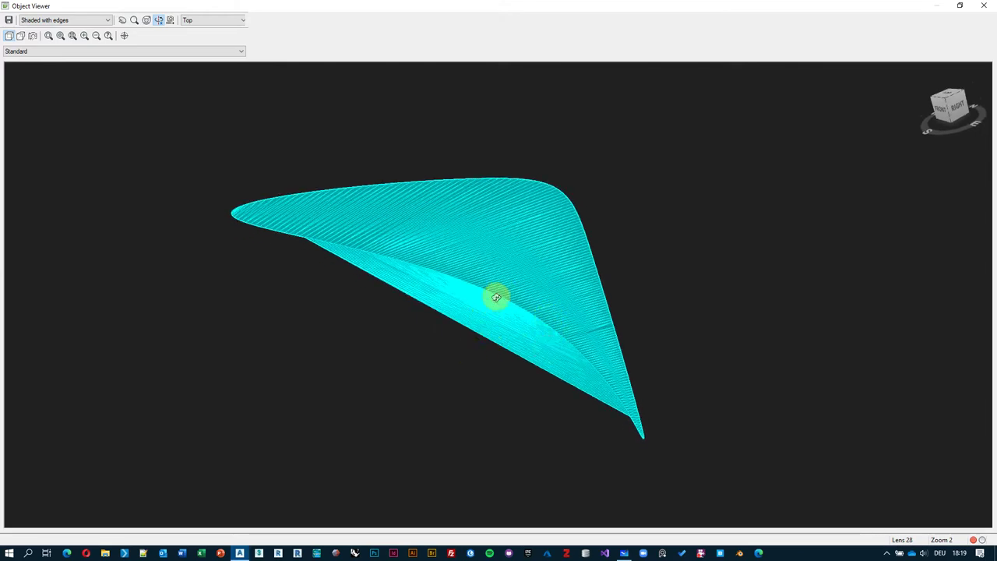
key(alt+F4)
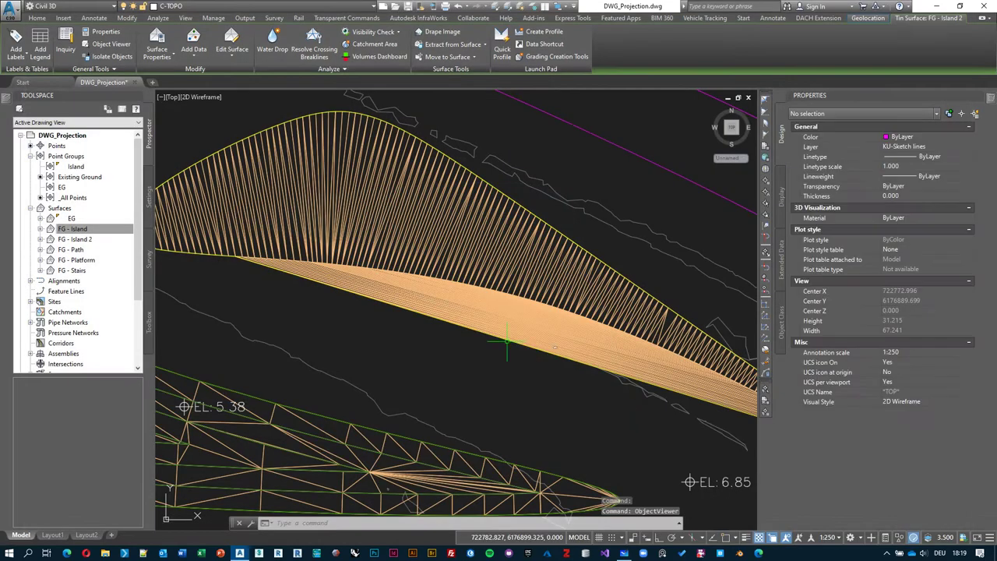
Run Delete Line on FG - Island 2 and delete 170 long lower edges
scroll(508, 344, up, 2)
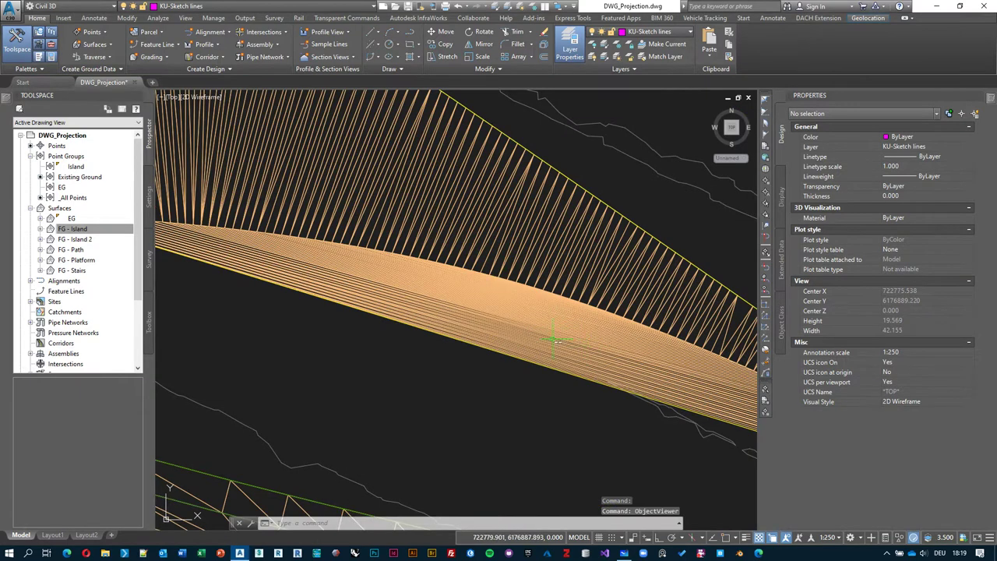
middle_drag(580, 339, 467, 304)
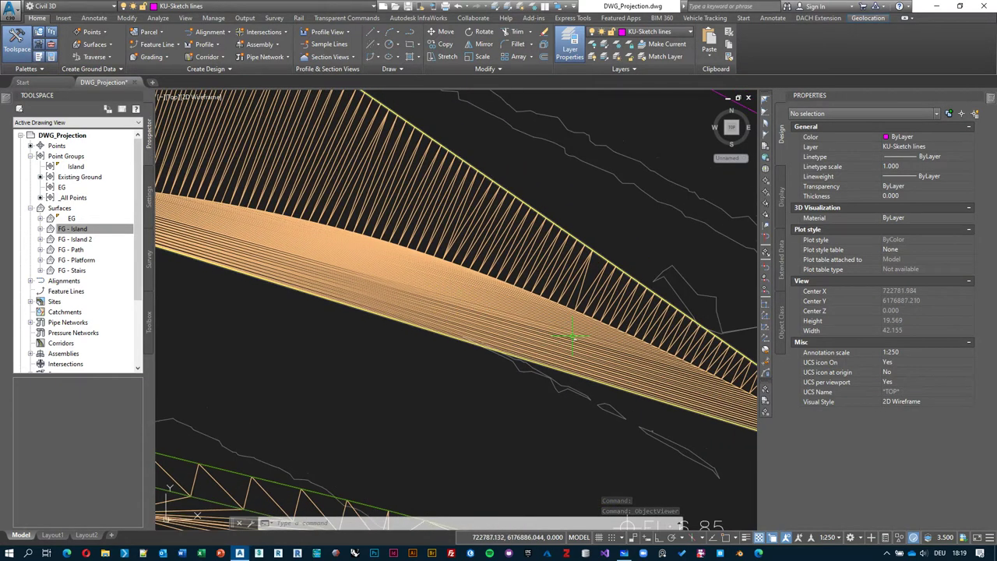
click(490, 362)
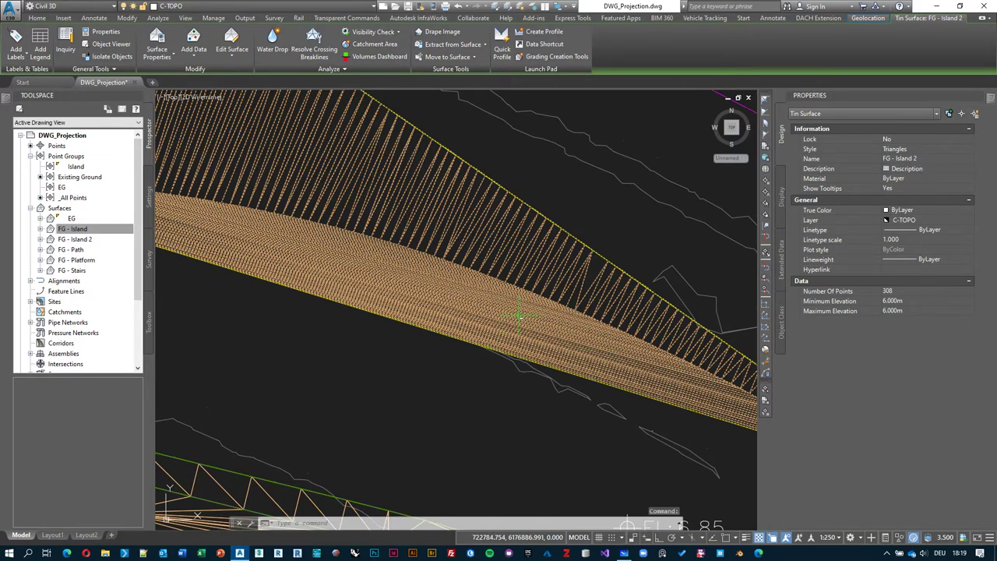
click(240, 59)
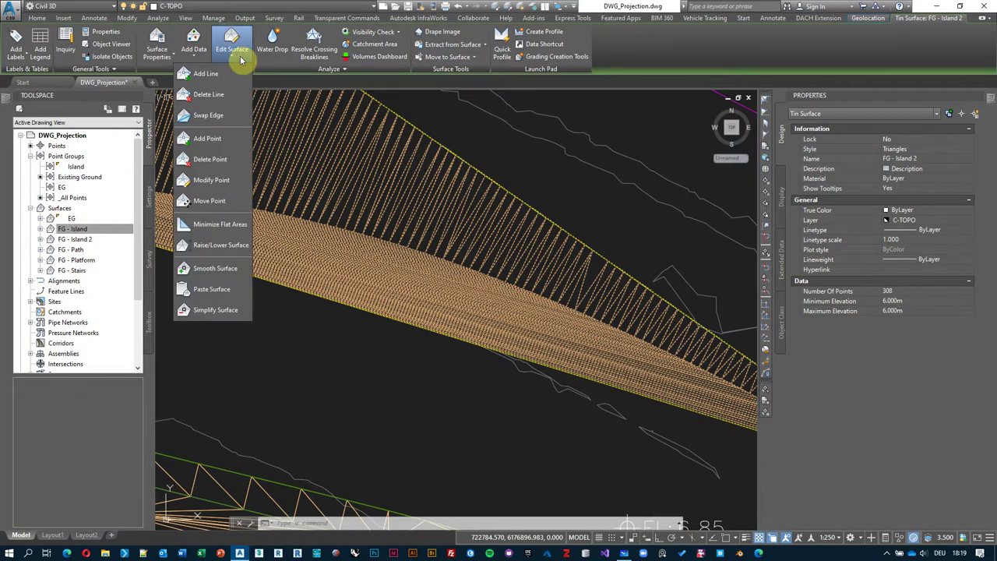
click(226, 95)
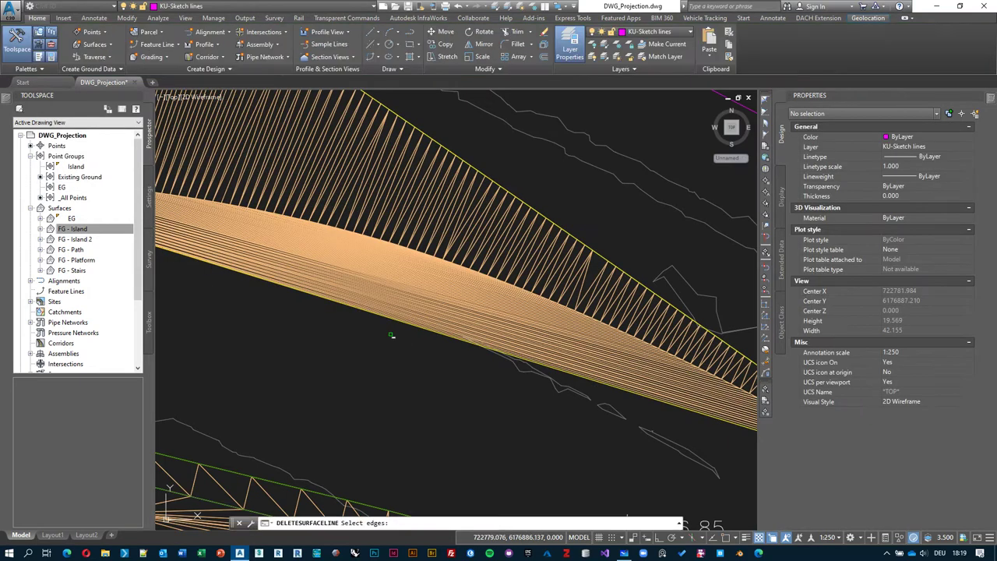
click(436, 372)
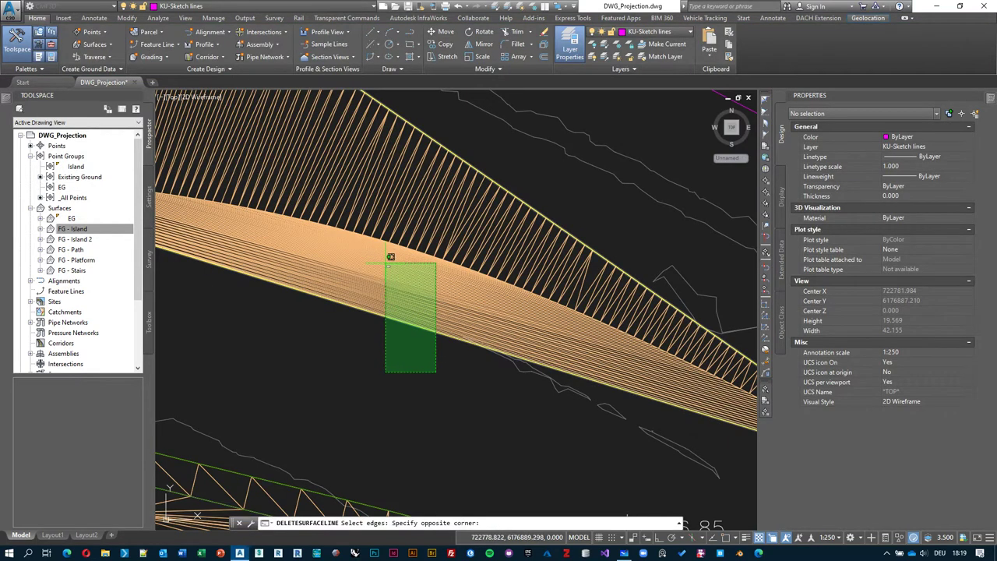
click(391, 257)
scroll(354, 301, up, 4)
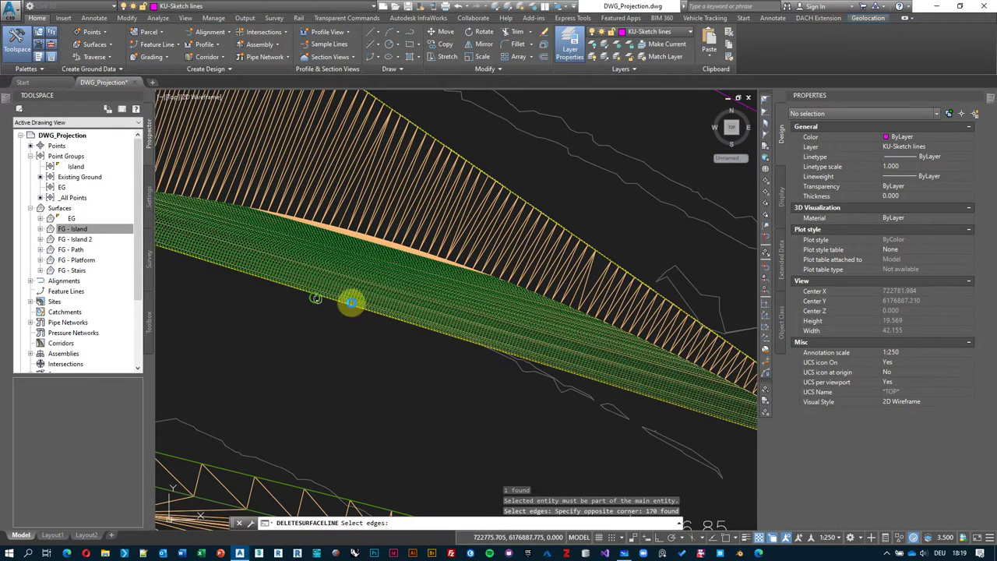
key(Return)
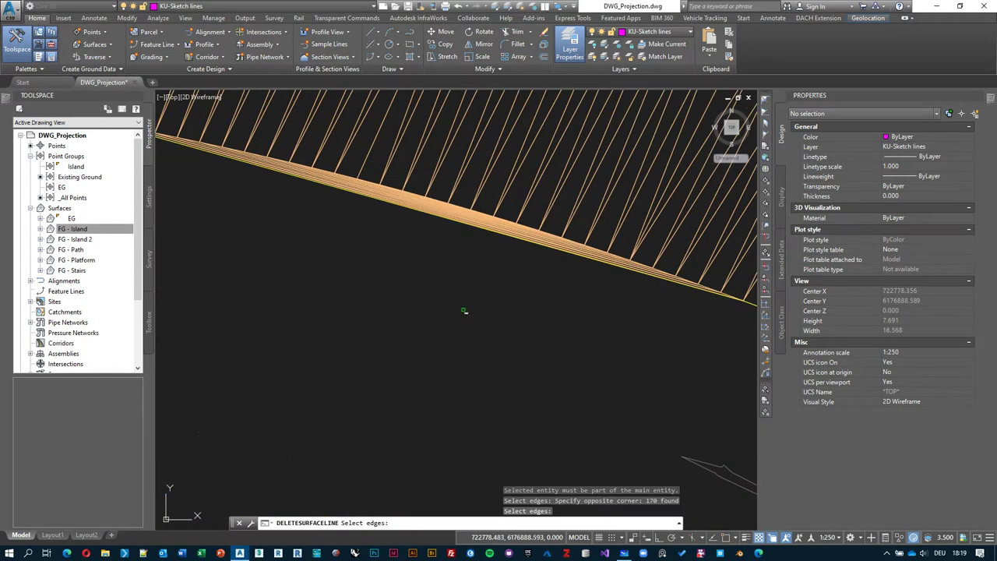
Delete 16 more sliver edges along the lower side, then select 10 more
scroll(463, 311, down, 2)
scroll(438, 278, up, 5)
middle_drag(475, 283, 382, 219)
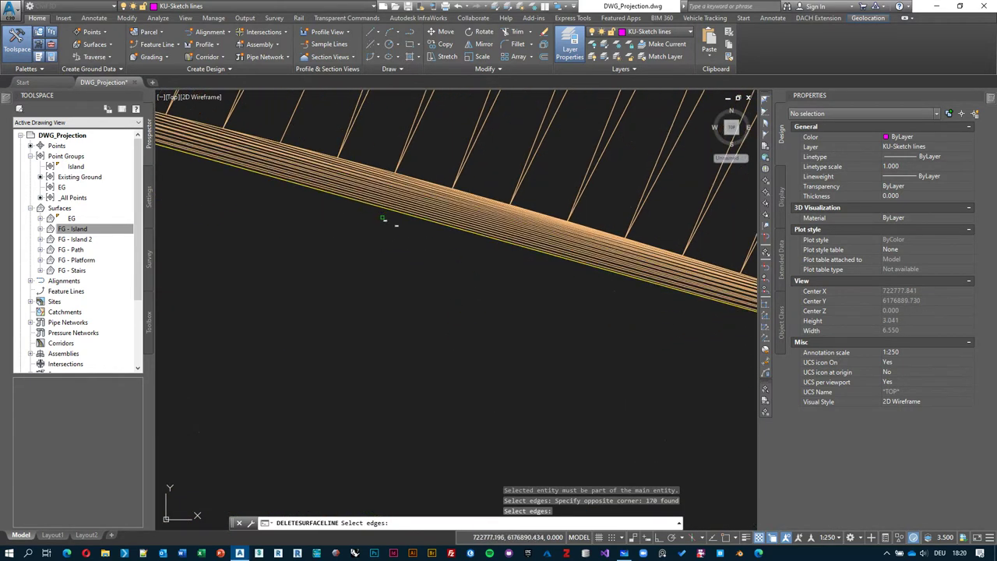
click(519, 288)
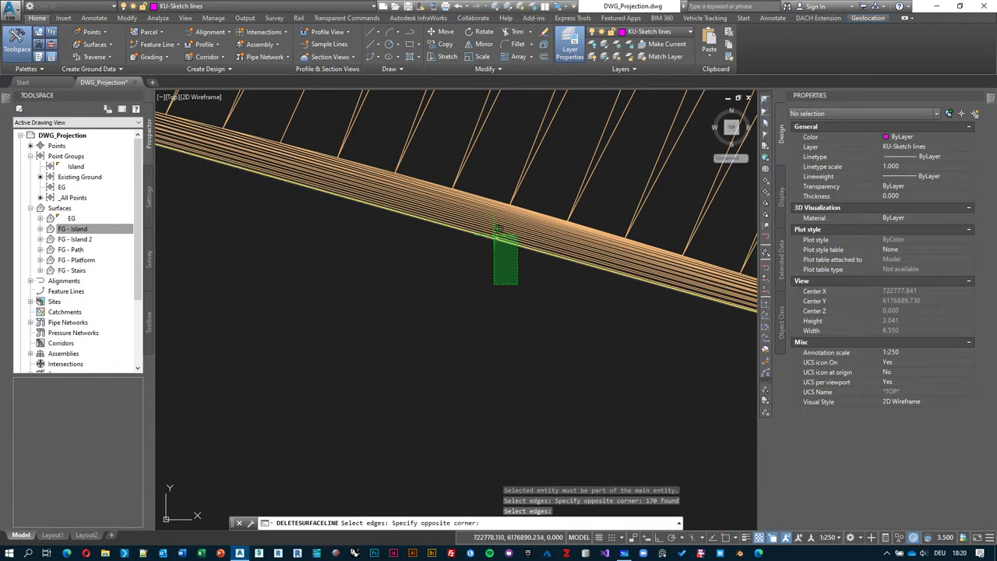
click(487, 220)
key(Return)
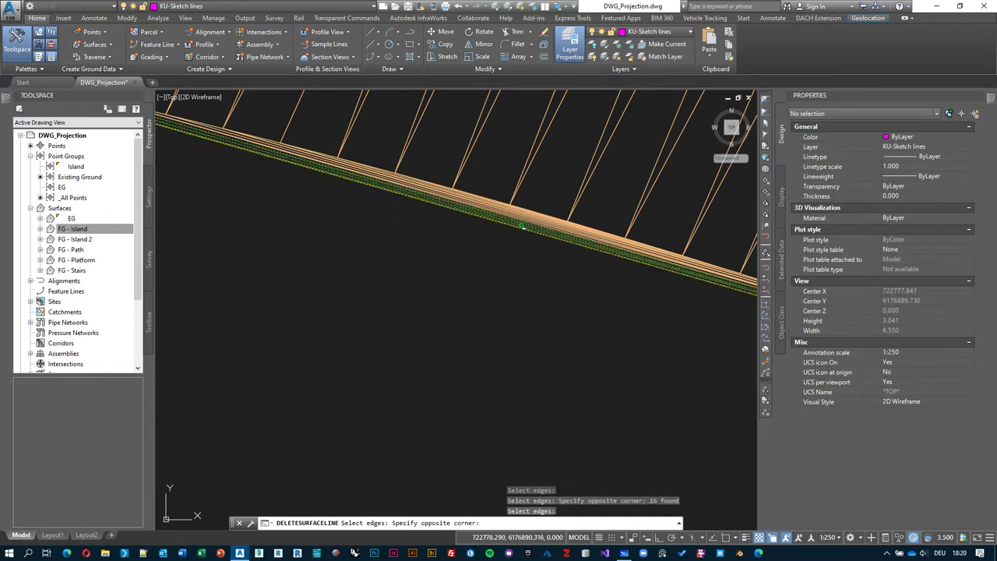
click(536, 257)
click(530, 283)
scroll(489, 308, down, 8)
Delete the last 10 selected edges and clear the surface selection
key(Return)
click(483, 314)
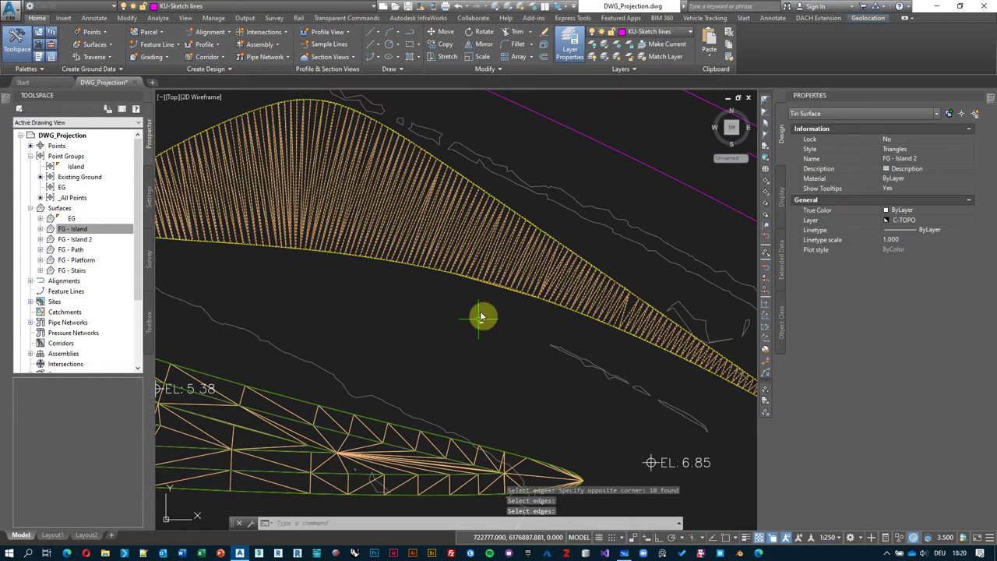
scroll(553, 292, up, 8)
click(510, 271)
scroll(513, 266, up, 3)
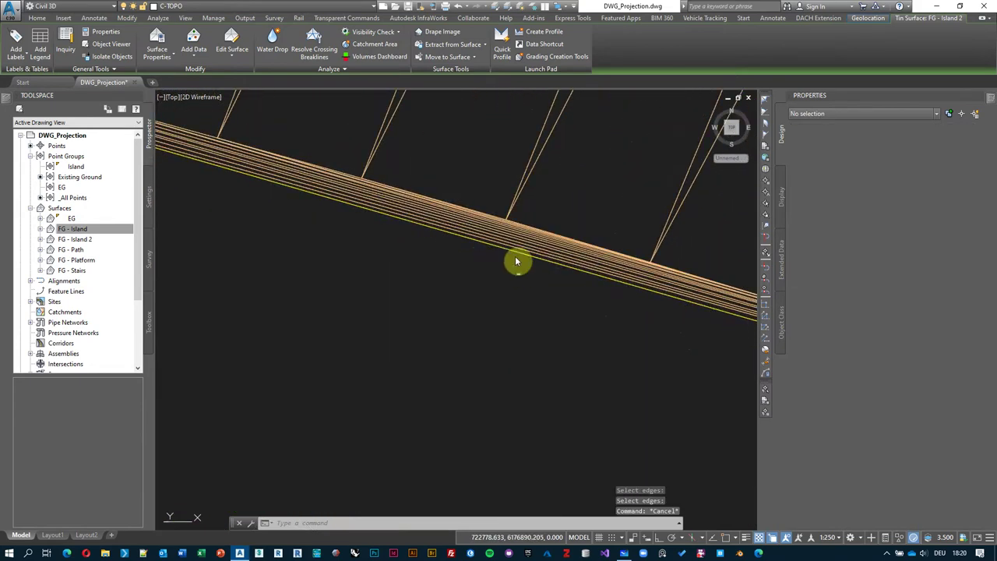
key(Escape)
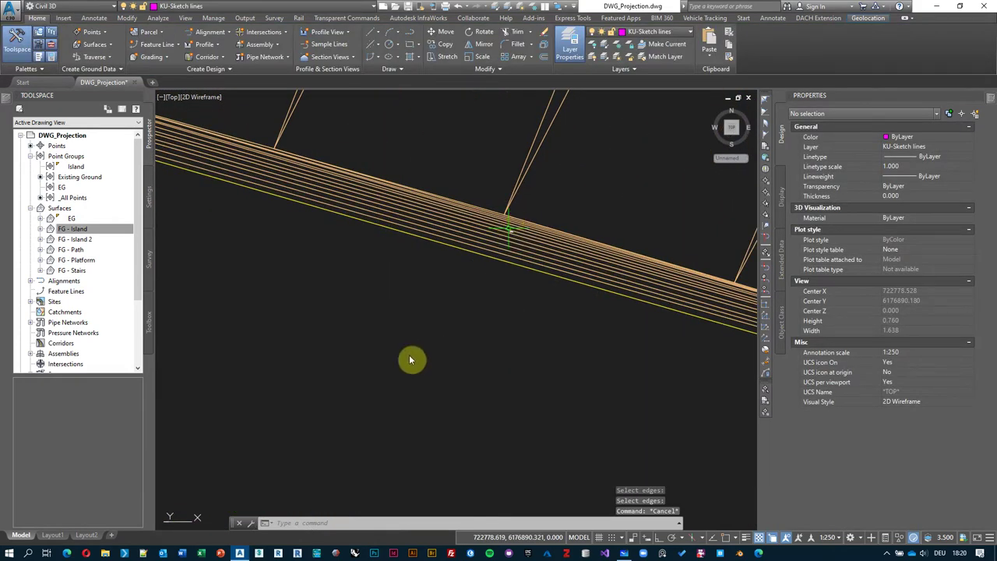
Undo six operations to restore FG - Island 2's deleted edges
scroll(410, 342, down, 15)
scroll(380, 331, down, 2)
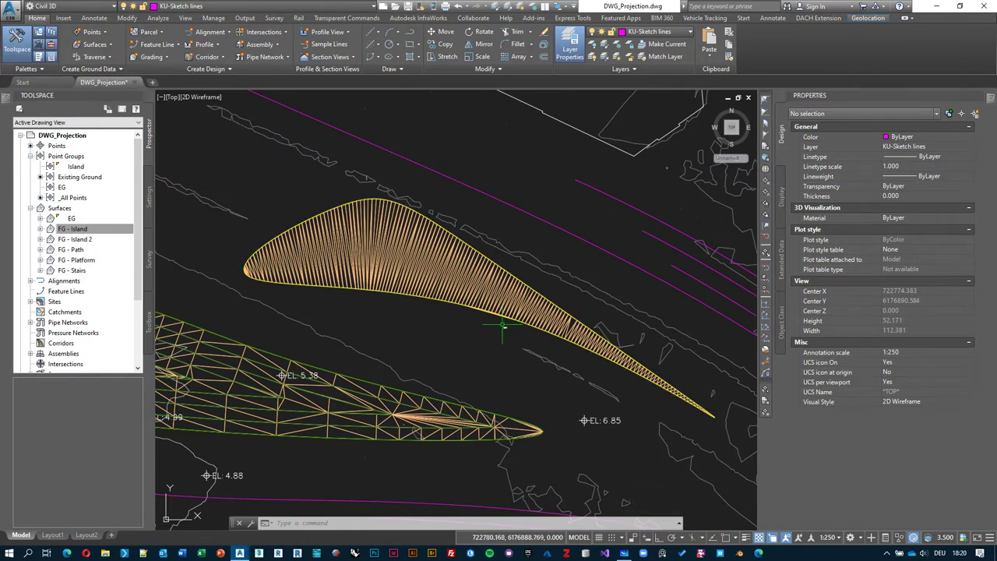
scroll(498, 325, up, 2)
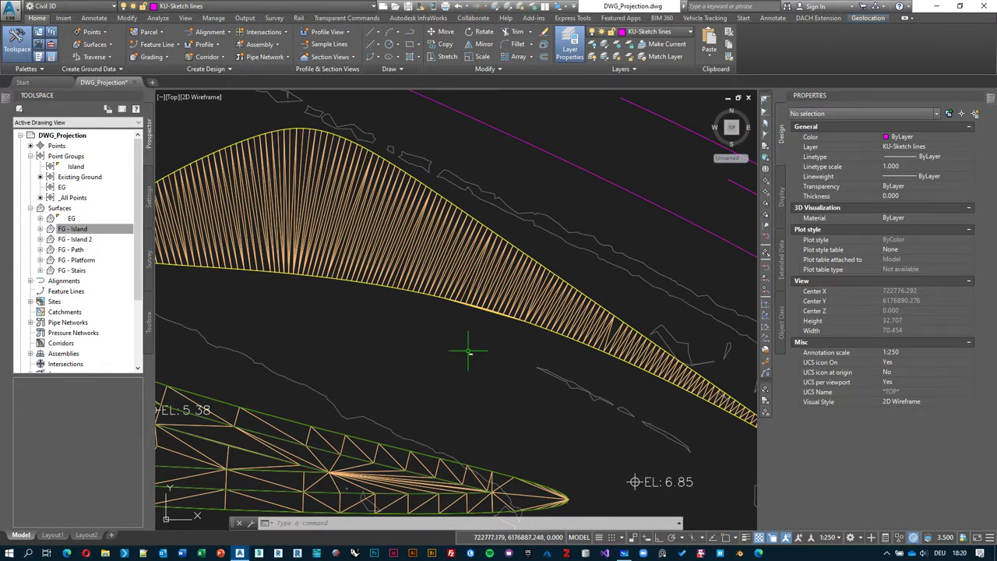
click(468, 6)
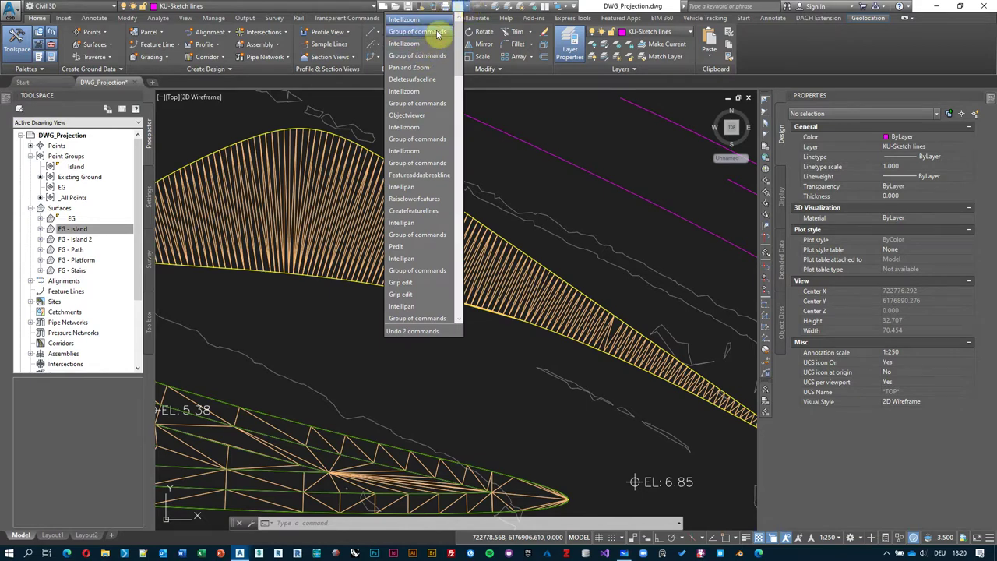
click(434, 84)
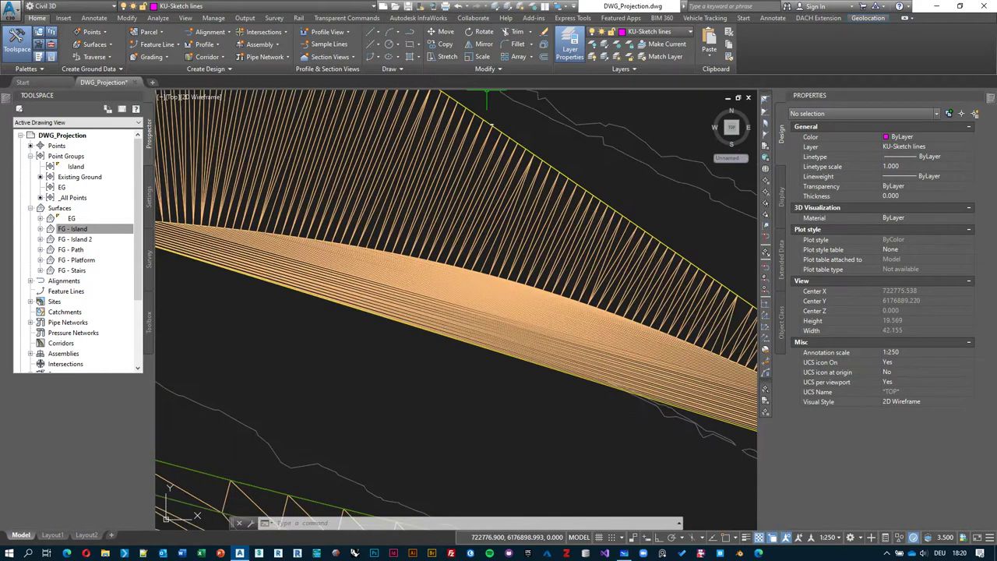
key(Escape)
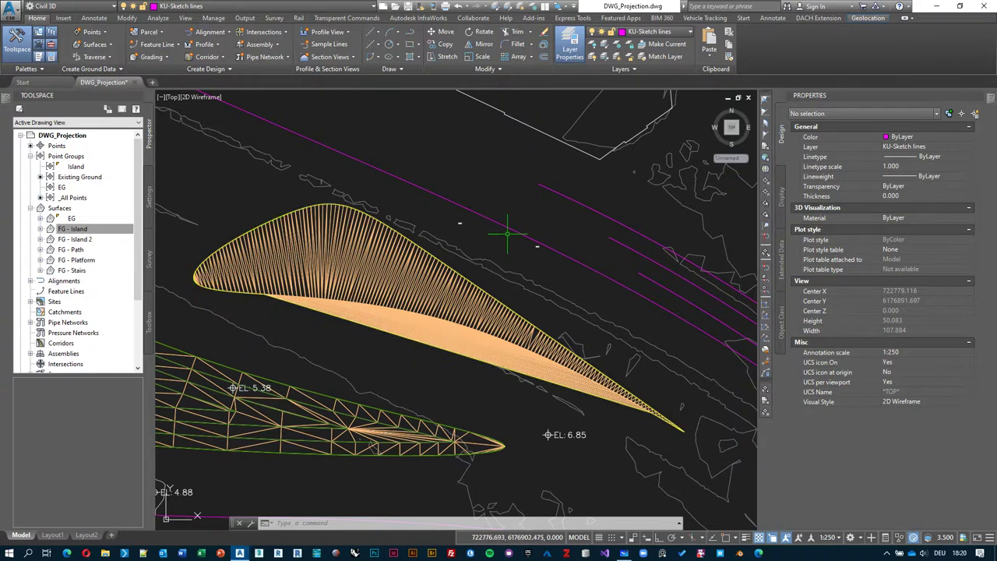
Add the island feature line to FG - Island 2 as an Outer, non-destructive boundary
click(231, 288)
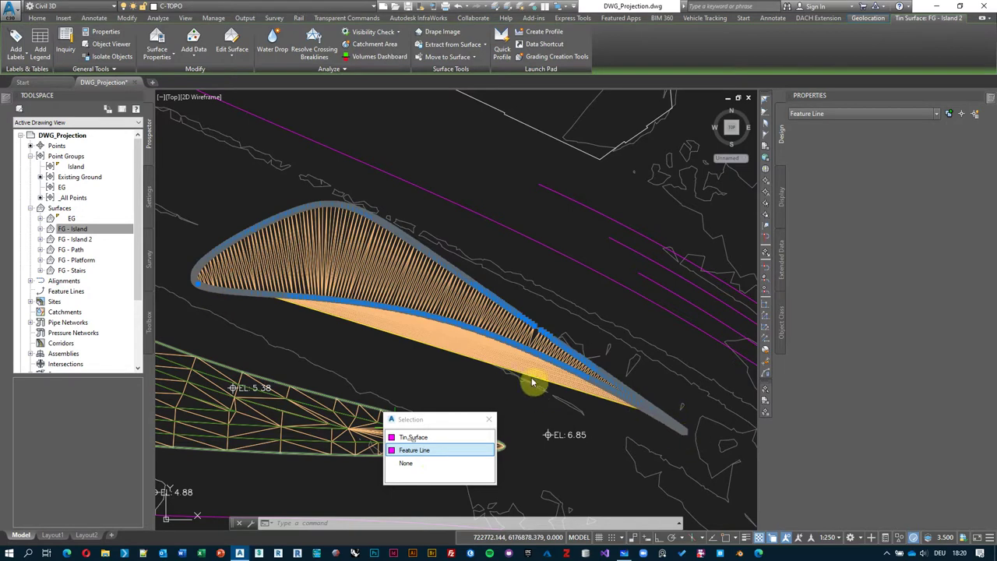
key(Return)
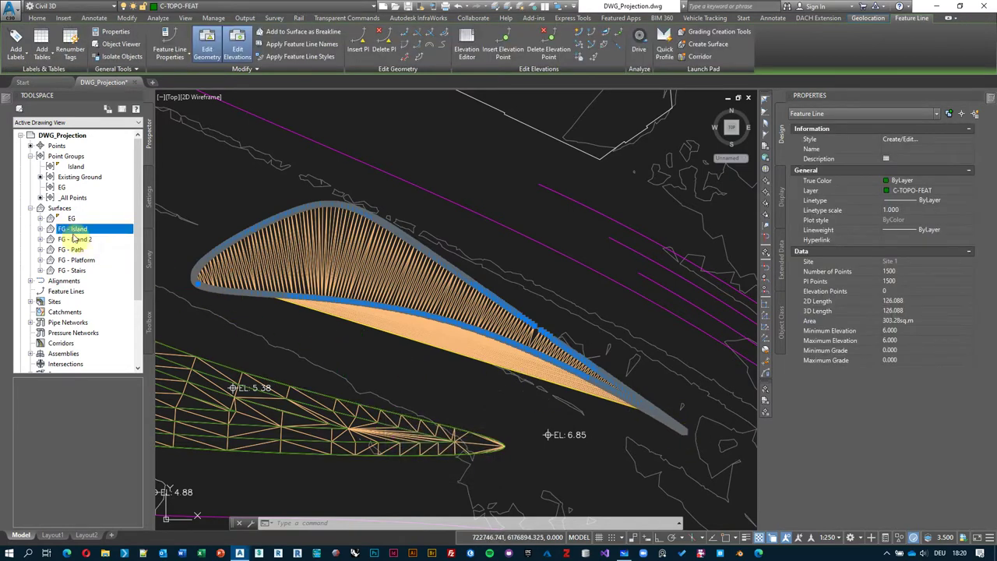
click(40, 240)
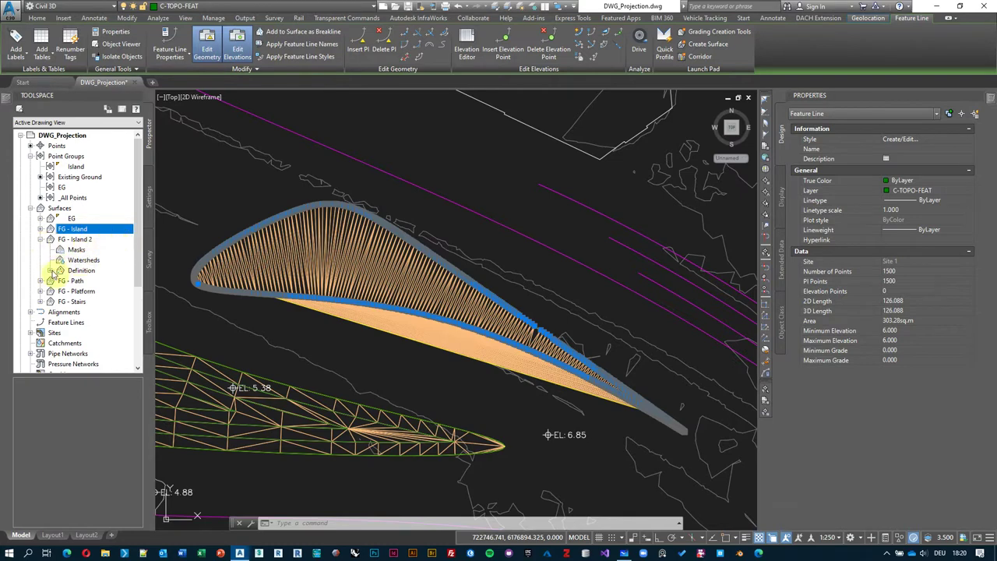
click(50, 271)
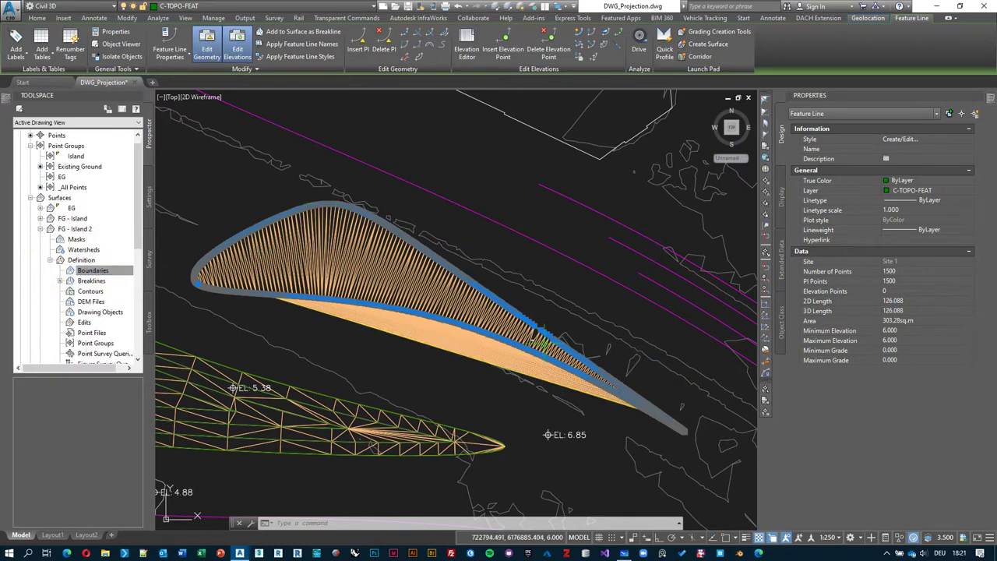
right_click(109, 272)
click(123, 278)
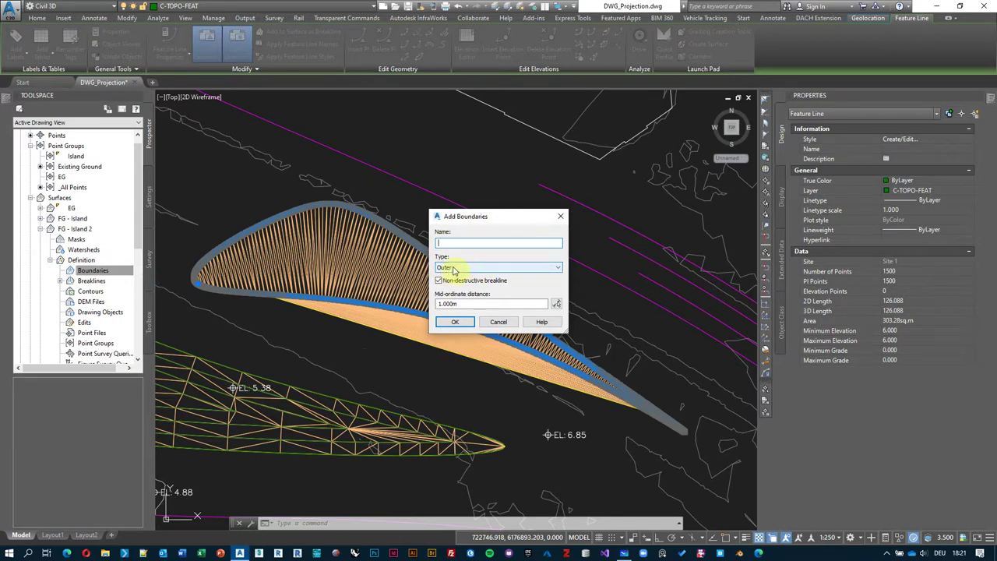
click(517, 268)
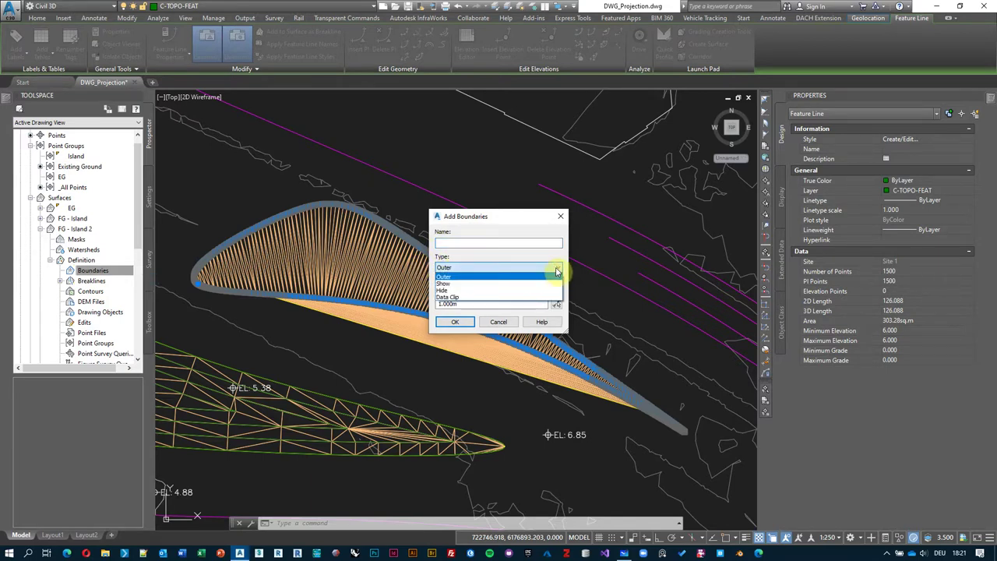
click(483, 277)
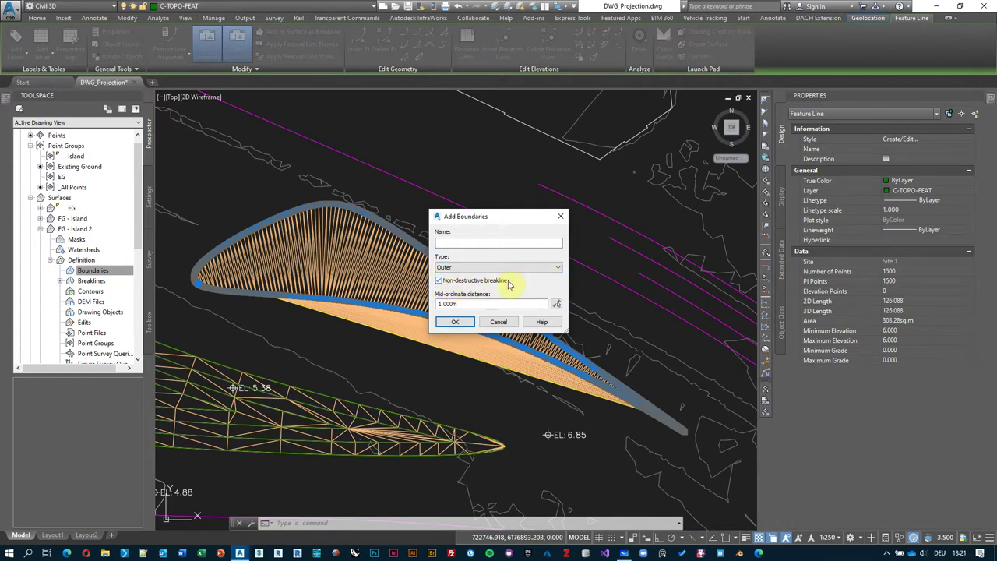
click(437, 281)
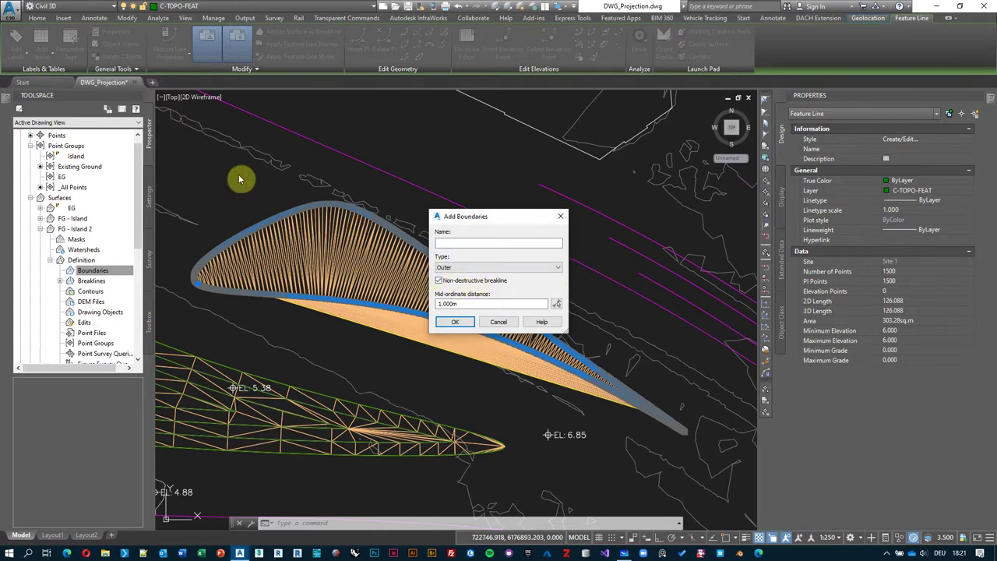
click(455, 322)
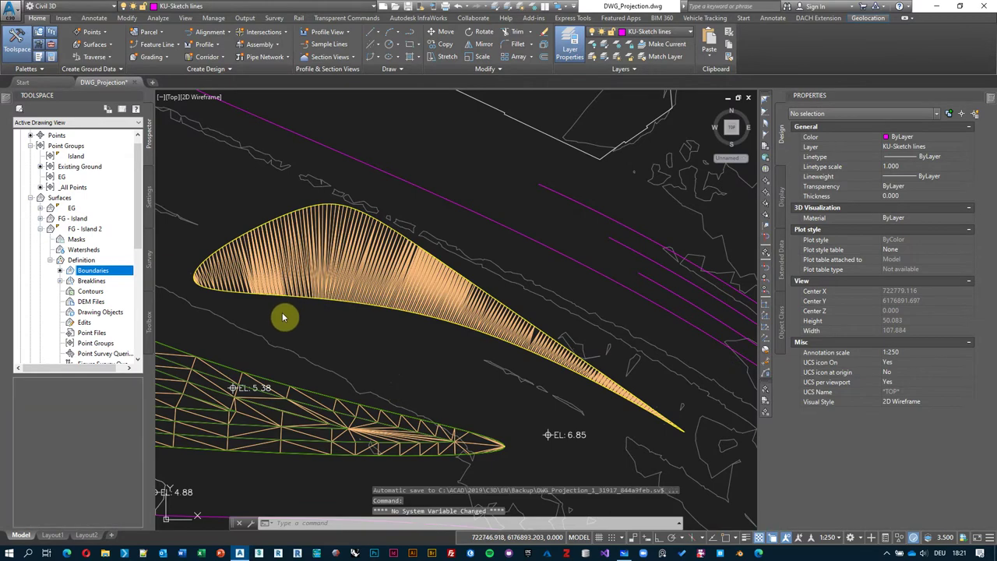
Open the trimmed FG - Island 2 surface in Object Viewer and orbit to inspect it
middle_drag(361, 329, 429, 320)
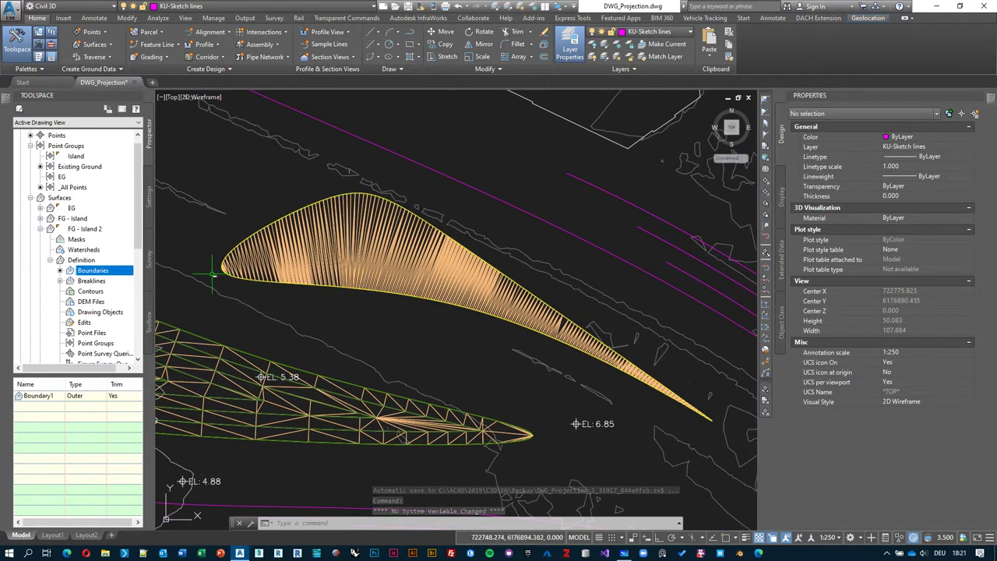
scroll(503, 347, up, 5)
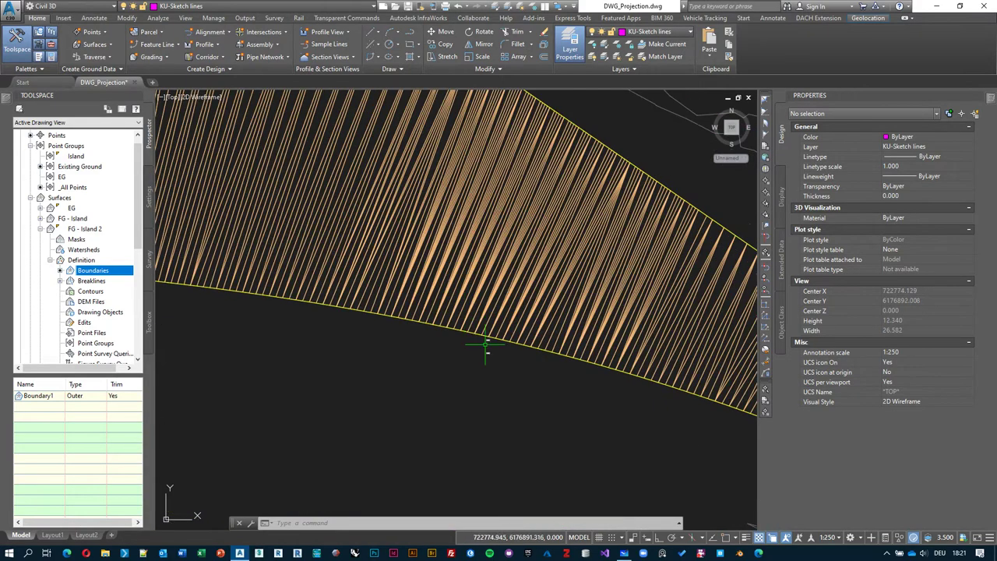
scroll(492, 356, down, 6)
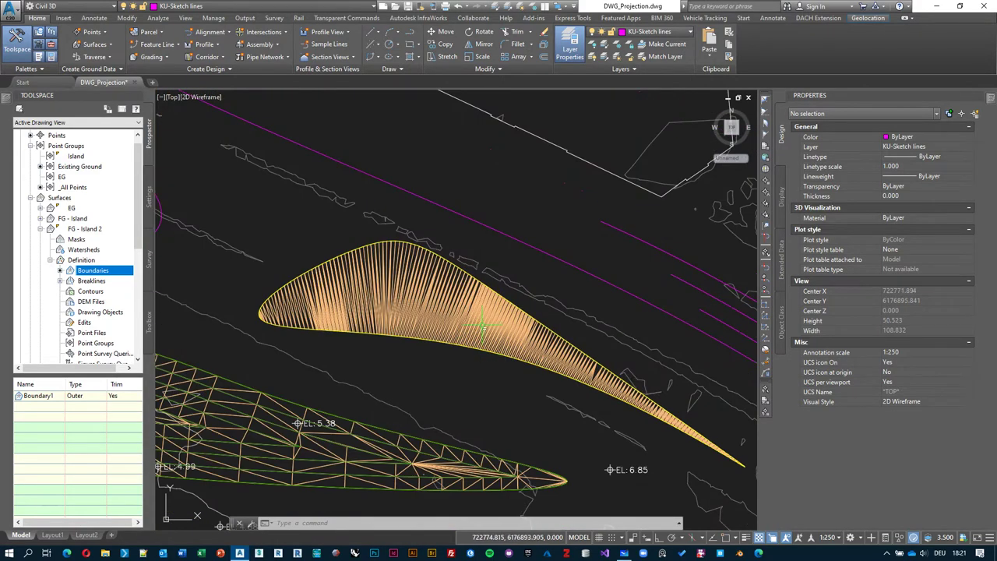
click(484, 321)
right_click(537, 186)
click(567, 341)
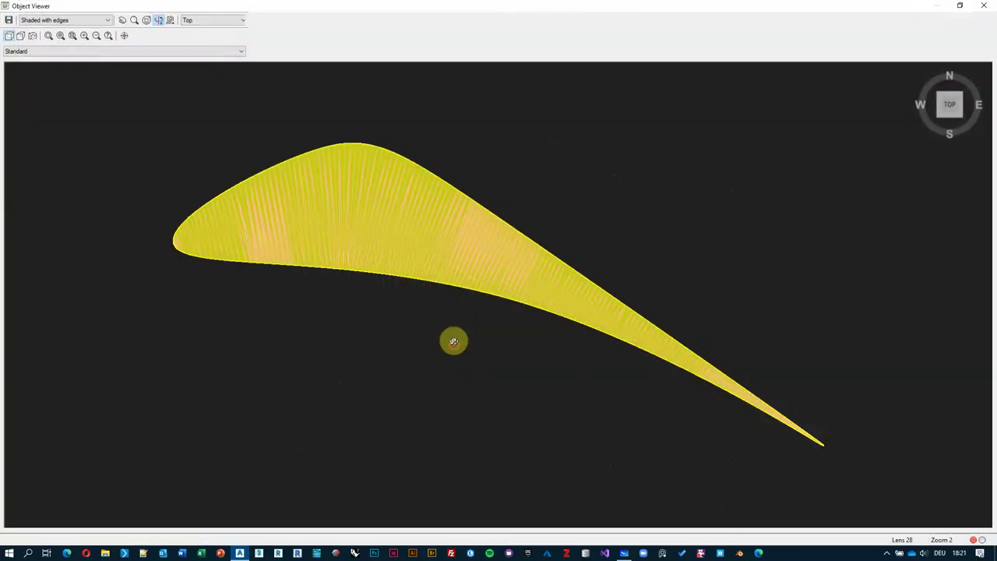
mouse_move(452, 340)
mouse_down()
mouse_move(423, 152)
mouse_move(523, 227)
mouse_move(449, 254)
mouse_move(525, 247)
mouse_move(476, 269)
mouse_move(395, 239)
mouse_move(325, 238)
mouse_move(336, 192)
mouse_move(363, 236)
mouse_move(460, 241)
mouse_move(450, 231)
mouse_move(488, 220)
mouse_up()
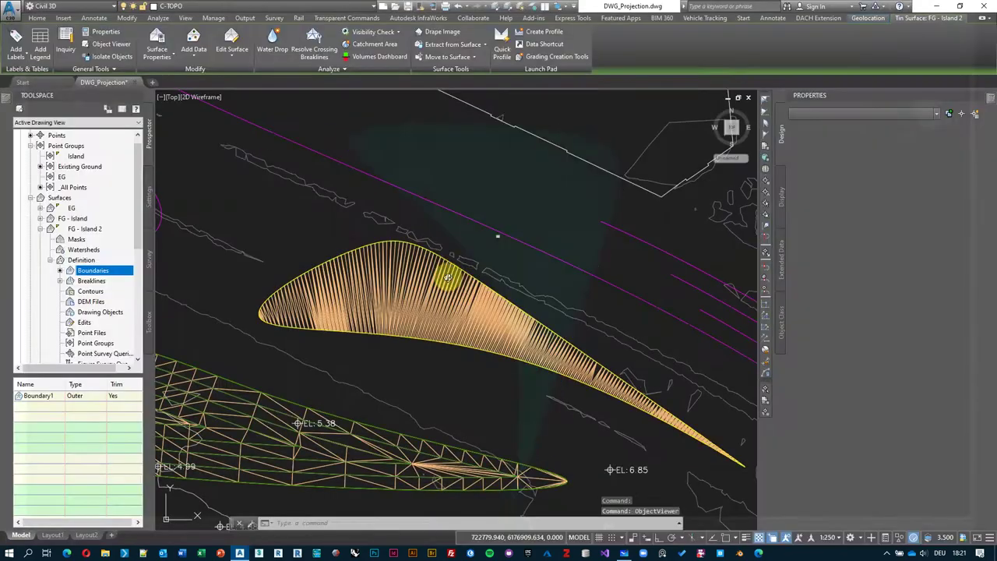
scroll(461, 281, down, 5)
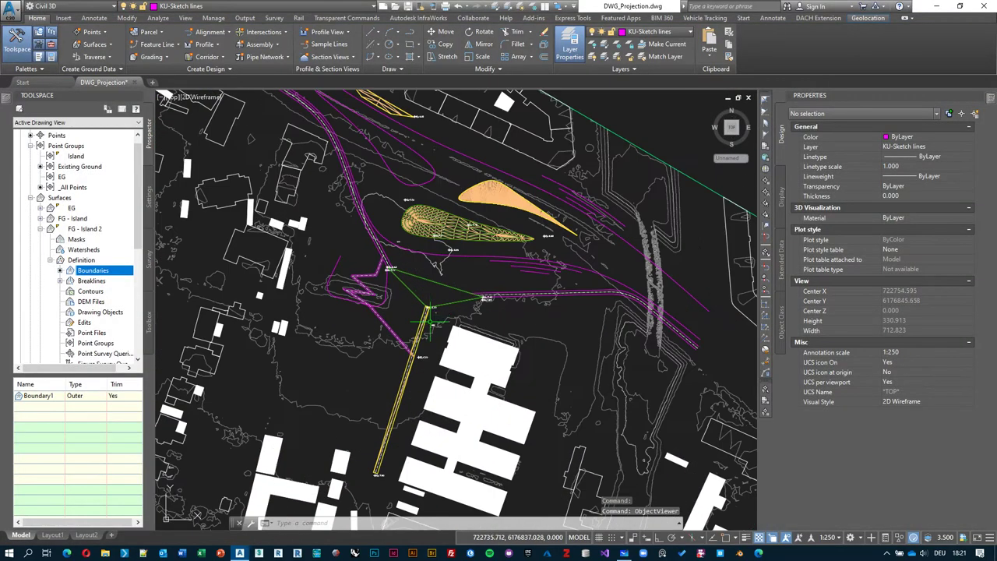
Pan and zoom the plan to bring both island surfaces close up
middle_drag(470, 292, 444, 329)
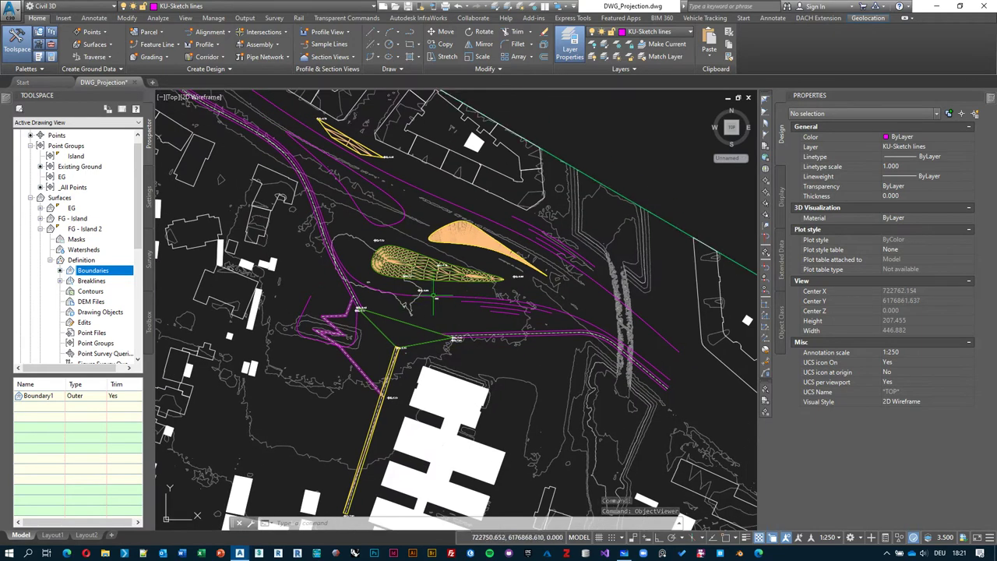
click(441, 297)
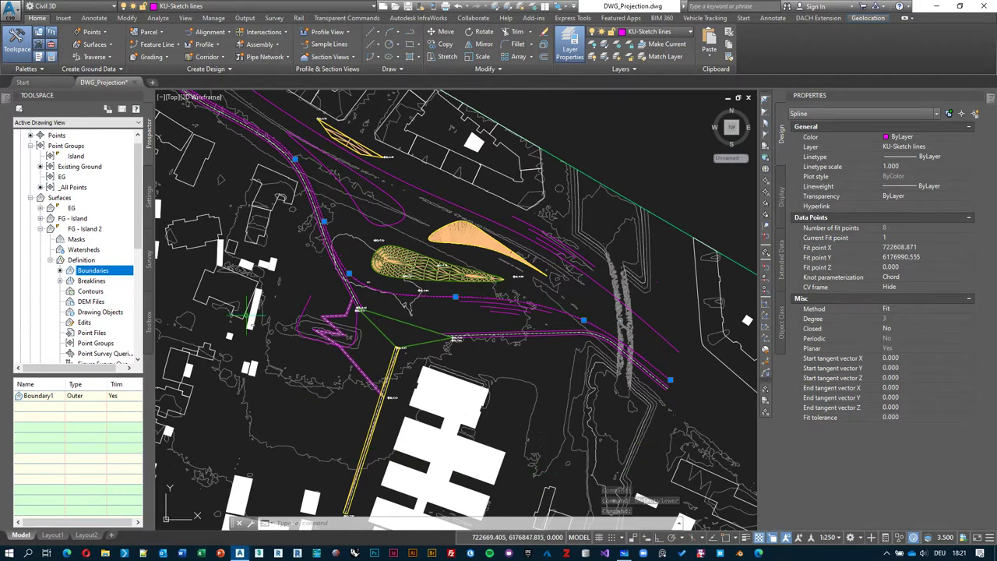
scroll(414, 278, up, 2)
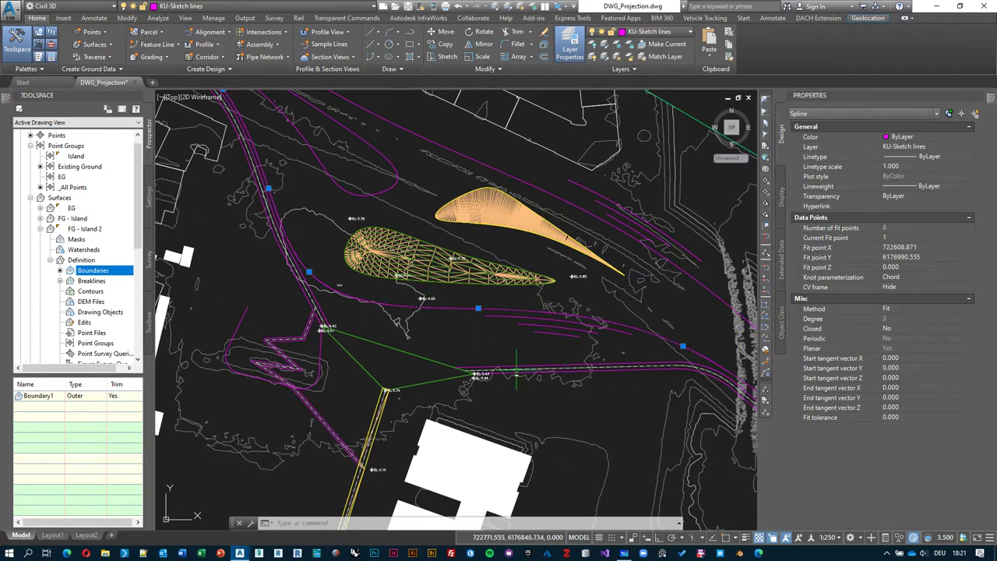
key(Escape)
middle_drag(449, 359, 485, 315)
scroll(434, 296, up, 2)
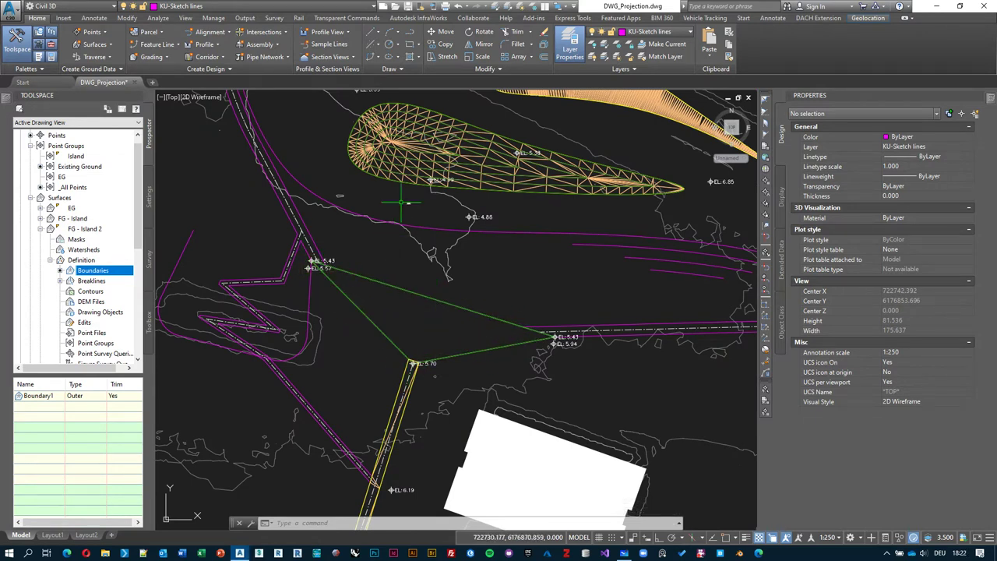
mouse_move(401, 202)
middle_down()
mouse_move(321, 278)
mouse_move(291, 328)
middle_up()
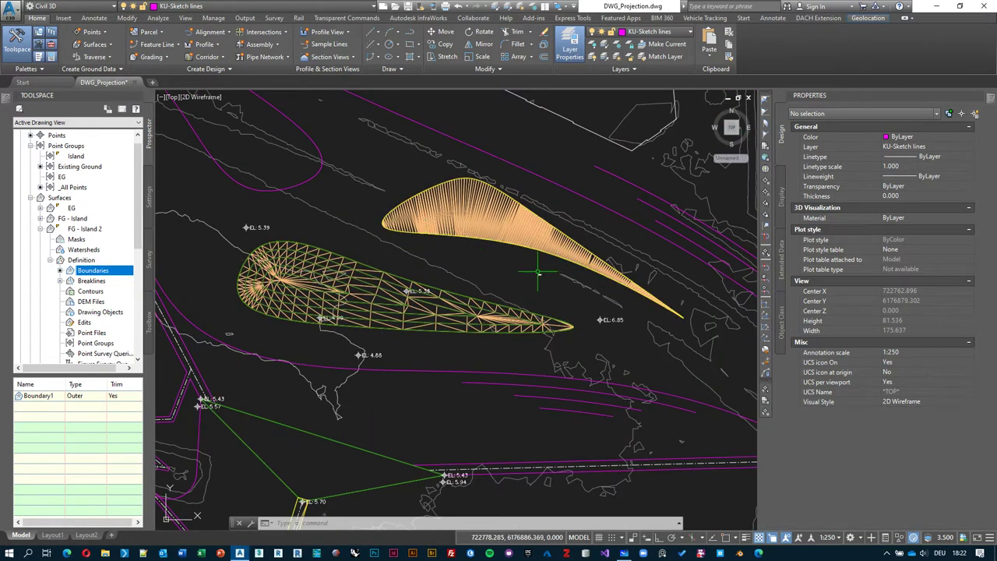
middle_drag(495, 274, 499, 329)
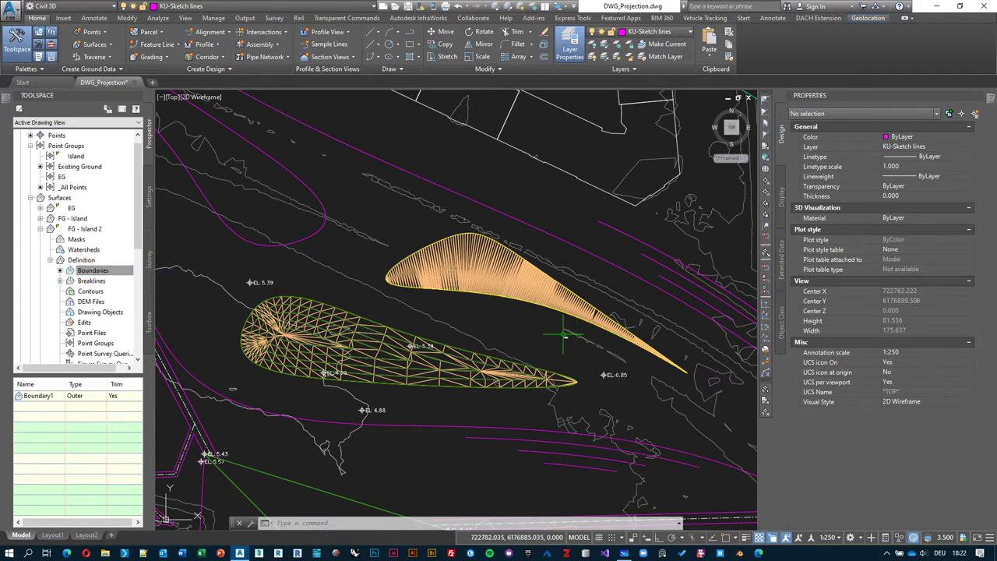
Check the to-do notes in Whiteboard, then recentre the island surfaces
key(alt+Tab)
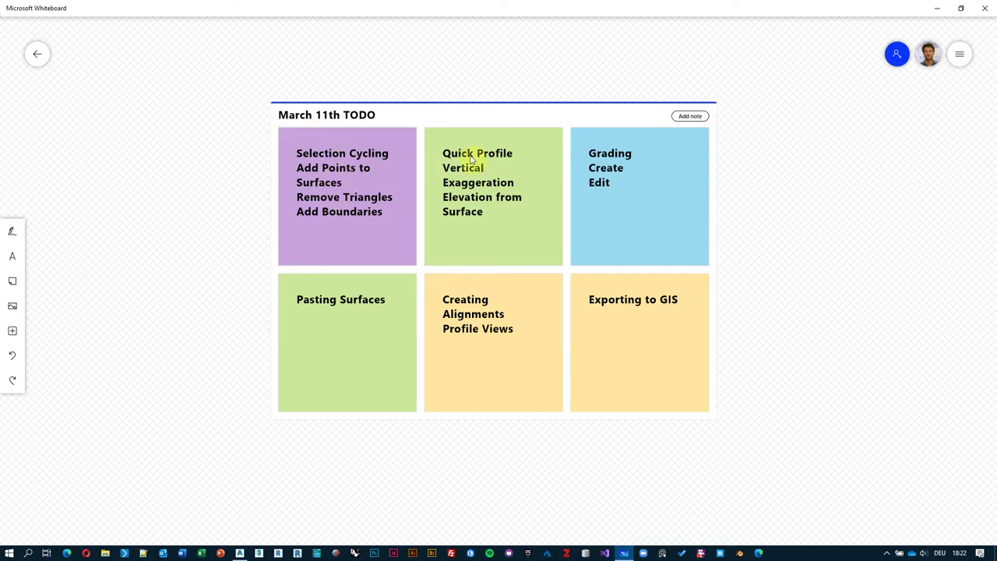
key(alt+Tab)
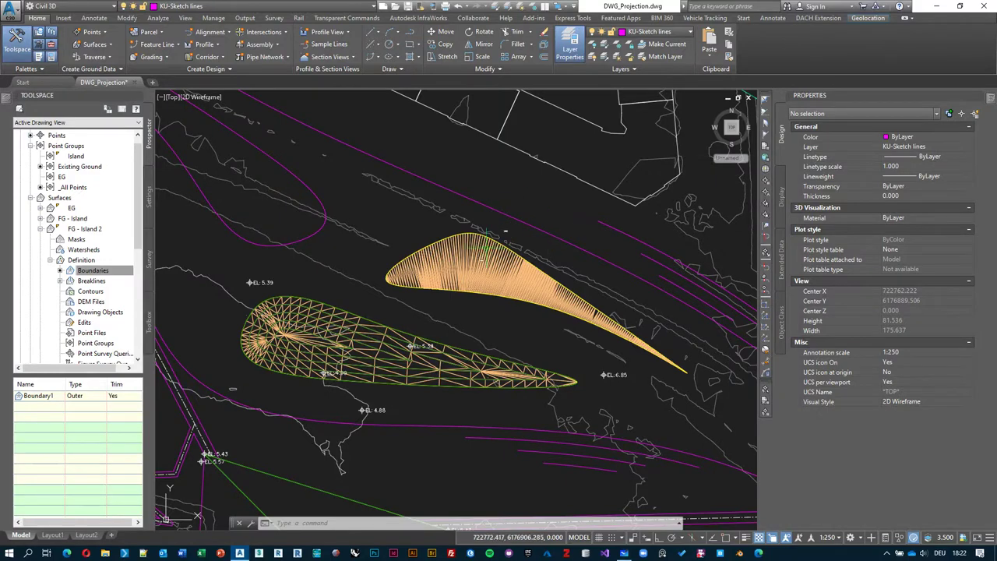
middle_drag(379, 327, 434, 286)
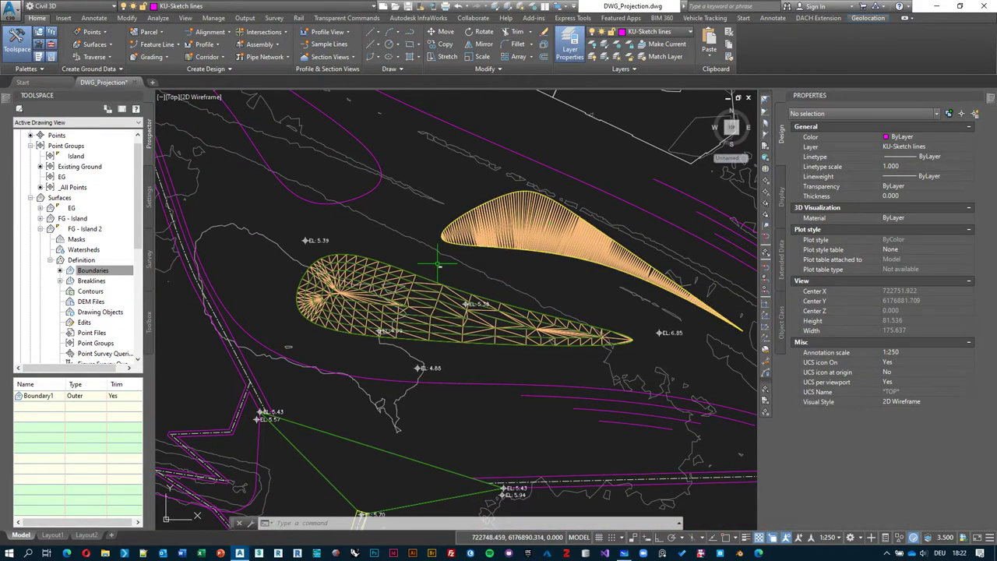
Select the island surfaces and open them in the Object Viewer
scroll(468, 249, up, 2)
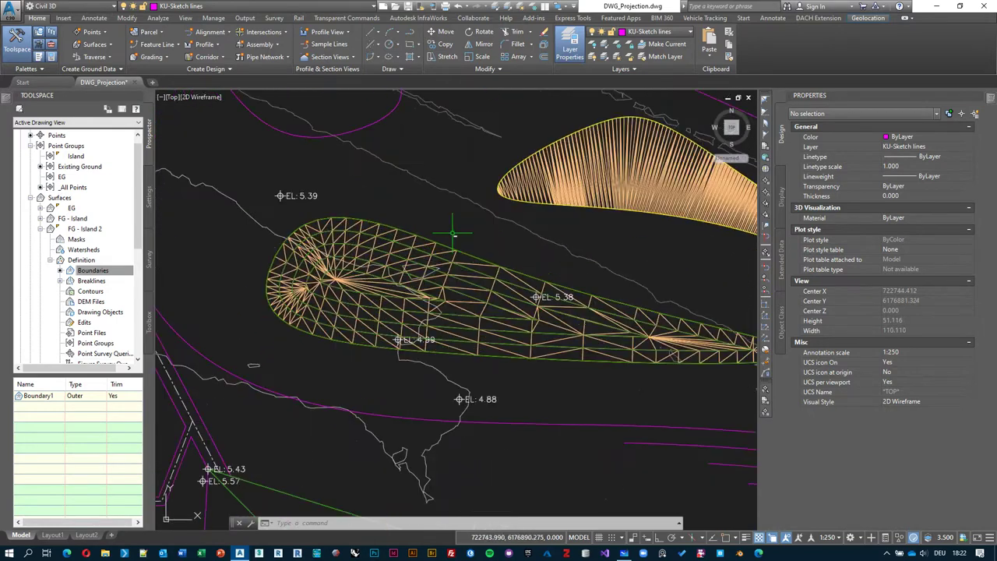
click(512, 293)
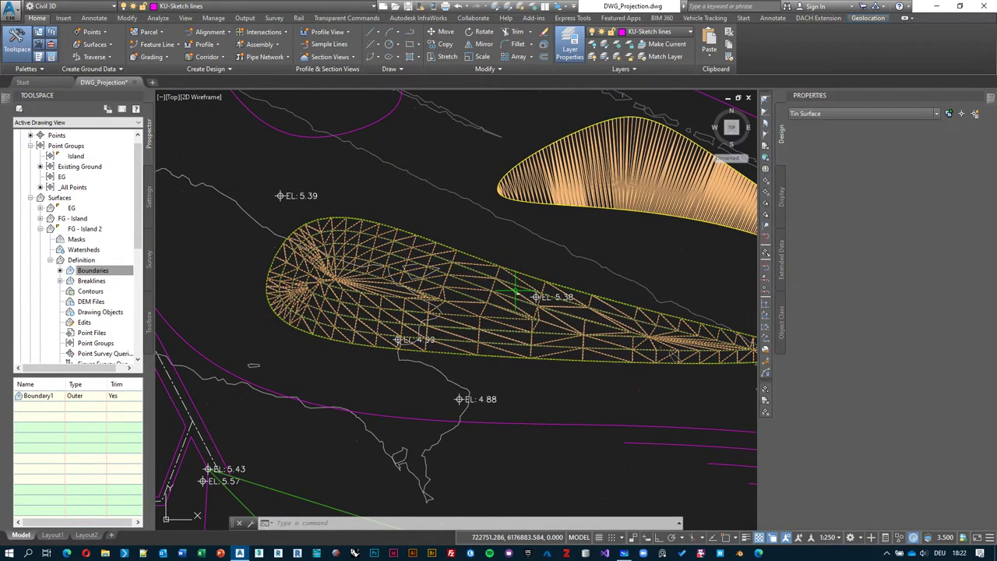
click(478, 212)
click(446, 179)
right_click(448, 153)
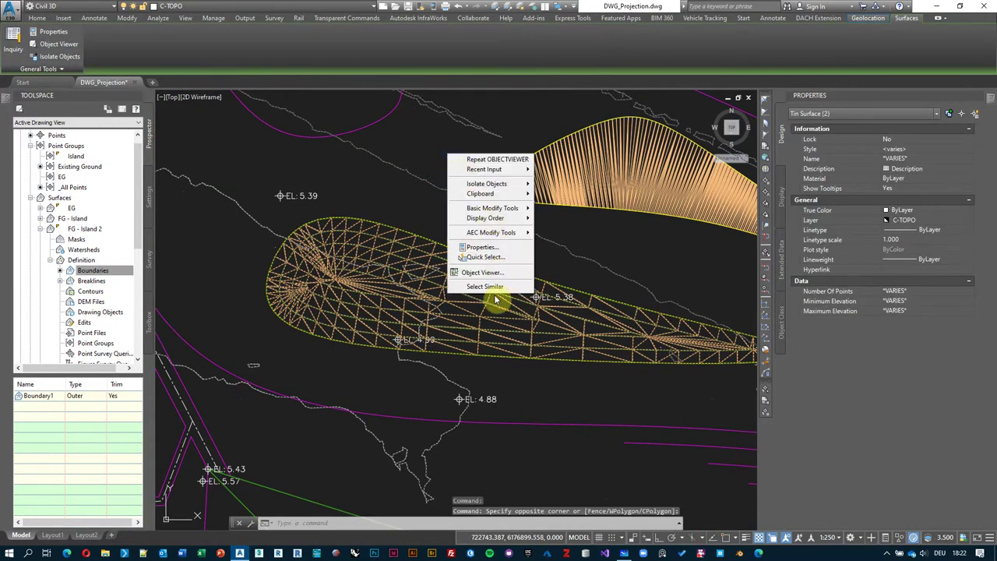
click(471, 272)
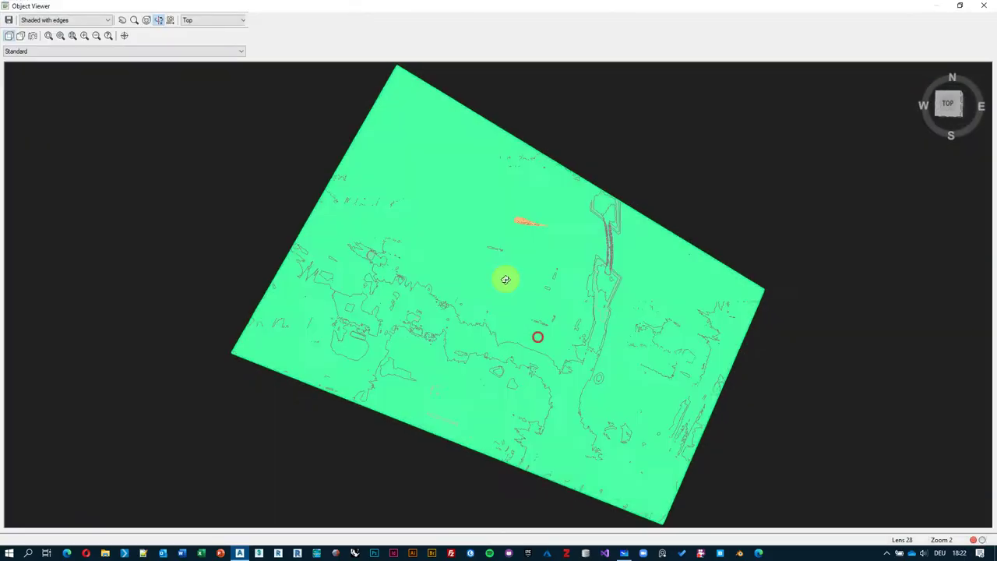
Orbit and zoom to a low side view of the island above the existing terrain
drag(507, 278, 545, 161)
scroll(528, 235, up, 4)
scroll(545, 219, up, 6)
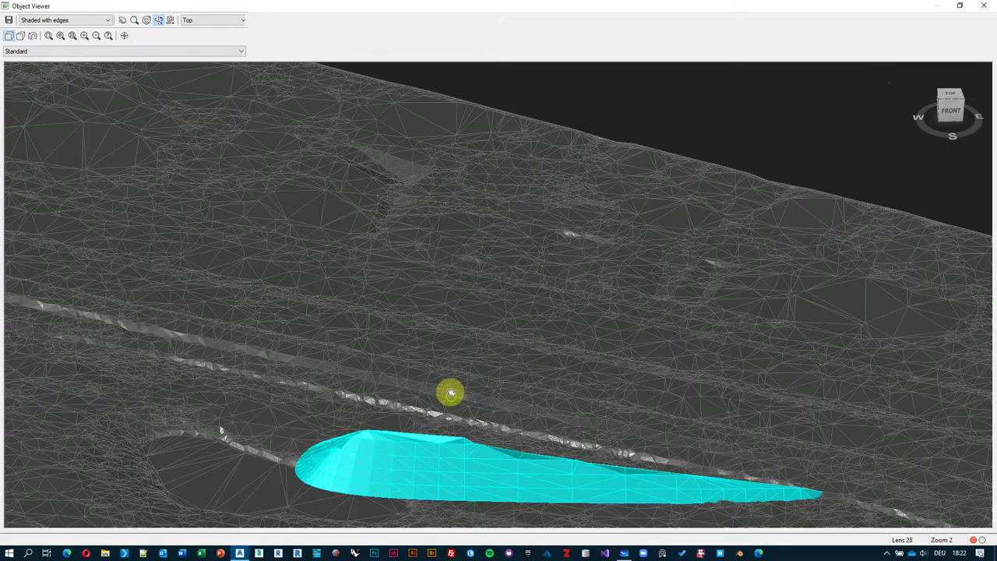
drag(450, 393, 345, 218)
scroll(442, 324, up, 6)
drag(274, 163, 537, 214)
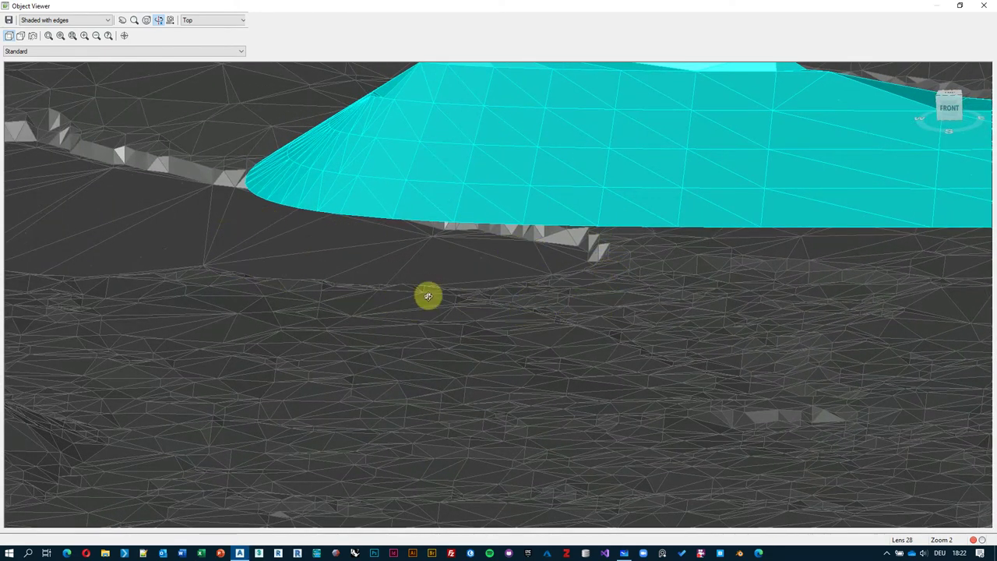
drag(318, 236, 708, 211)
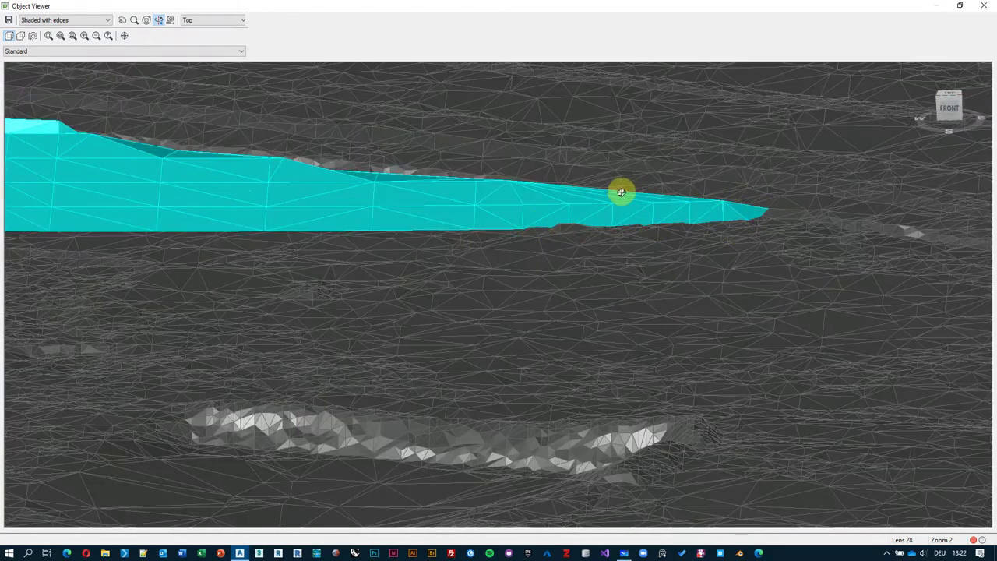
drag(549, 238, 358, 278)
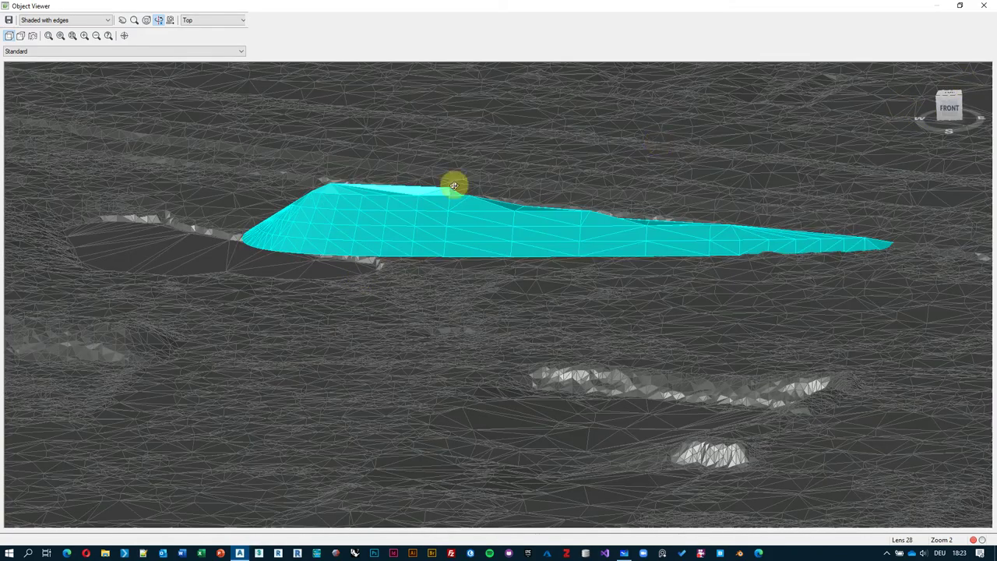
drag(455, 182, 318, 294)
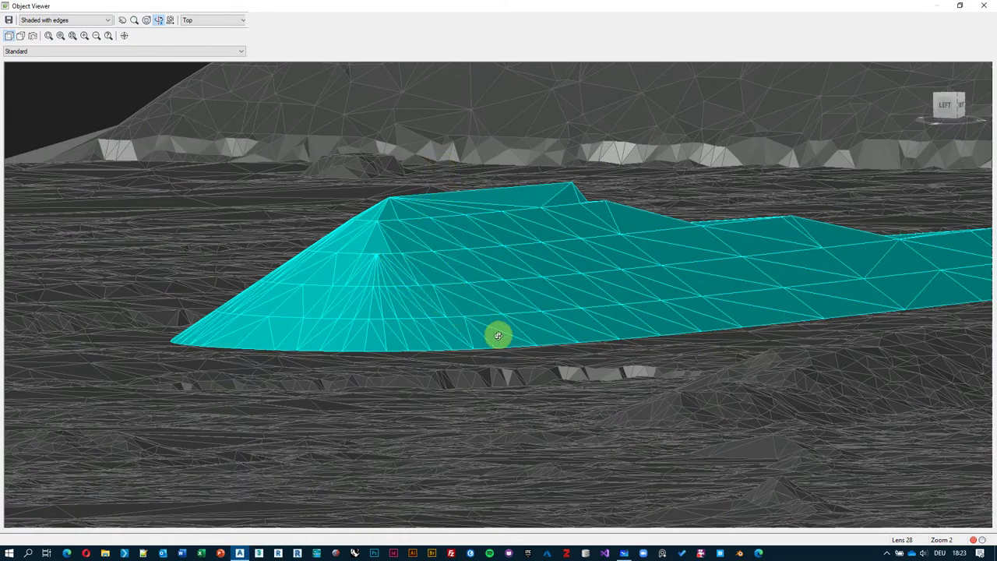
scroll(498, 336, down, 5)
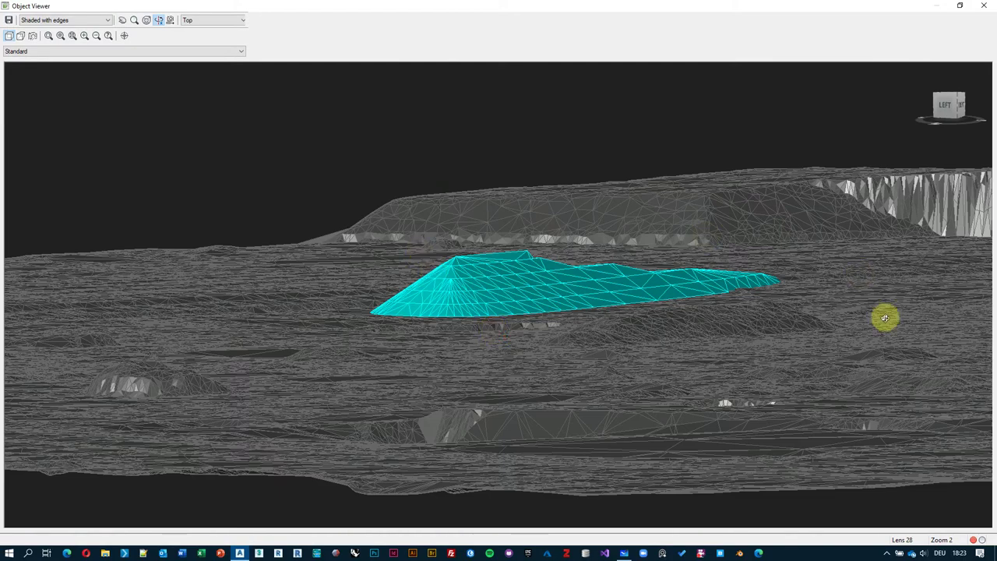
drag(886, 316, 626, 211)
scroll(421, 296, up, 5)
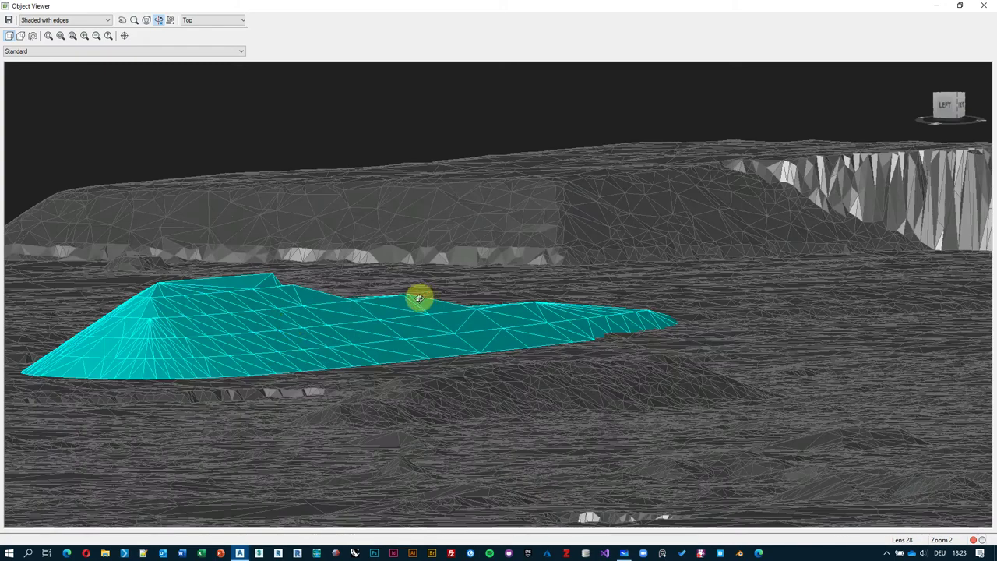
scroll(327, 314, up, 3)
middle_drag(286, 296, 468, 254)
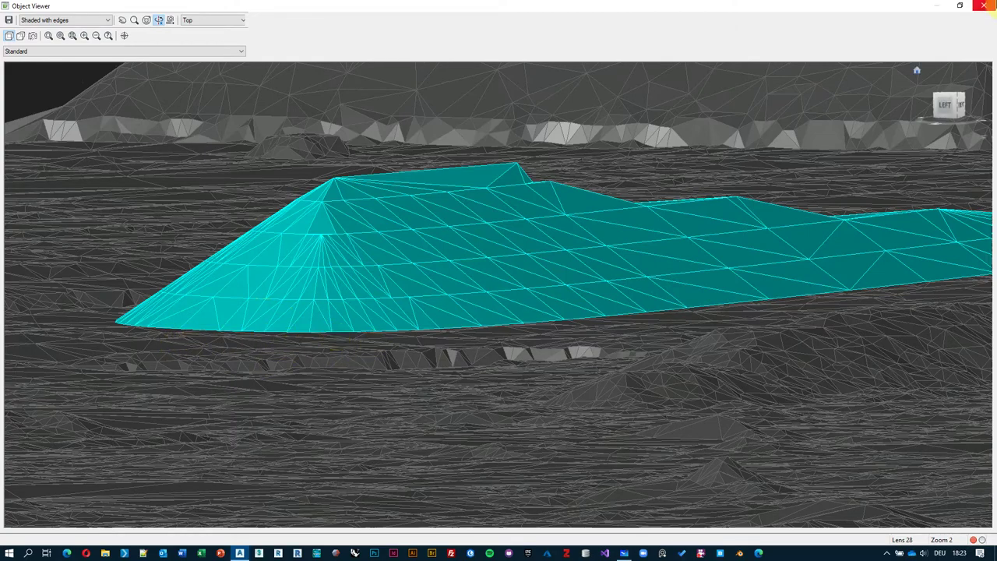
Close Object Viewer, then draw and select a two-point line across FG - Island 2
click(986, 6)
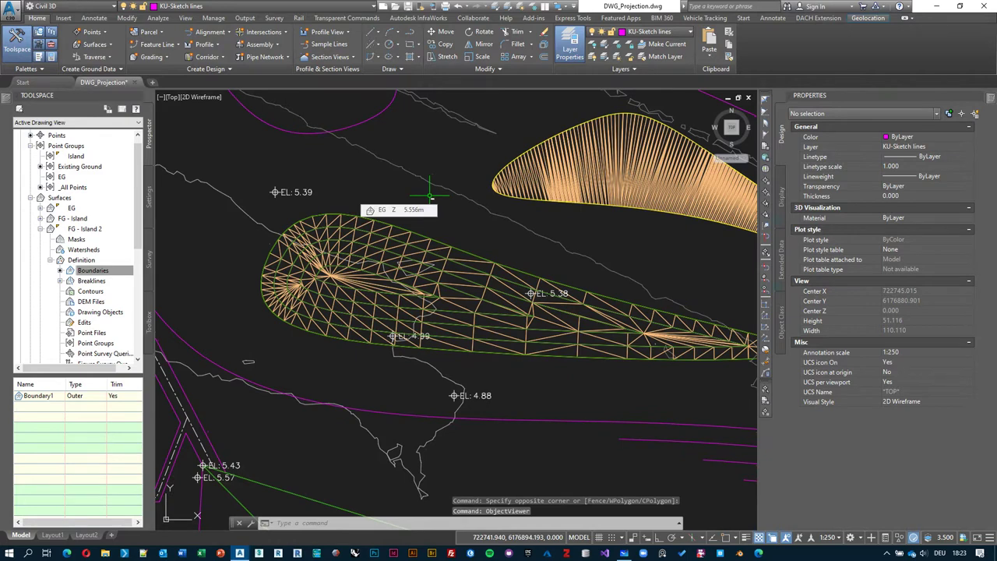
middle_drag(419, 193, 428, 196)
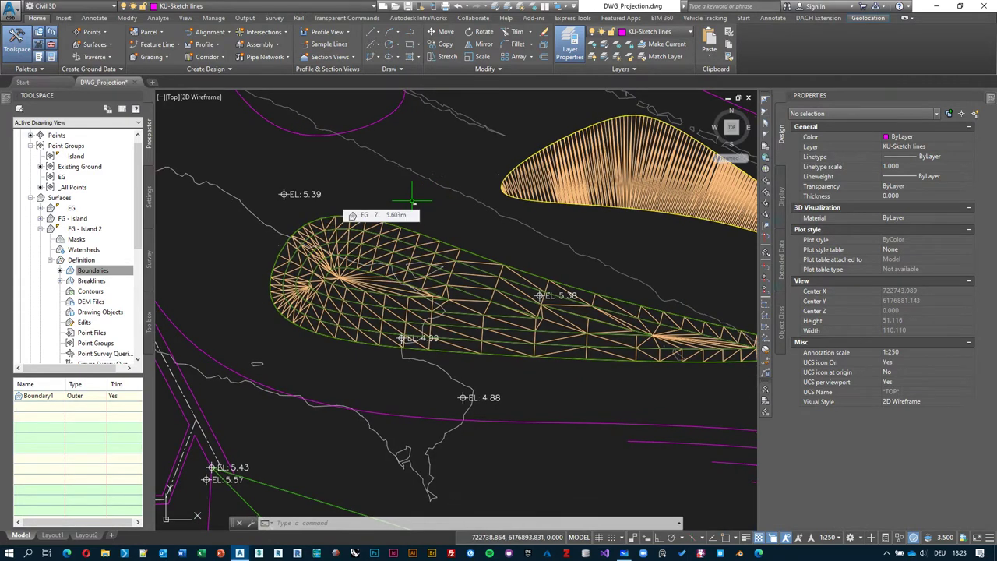
text(L)
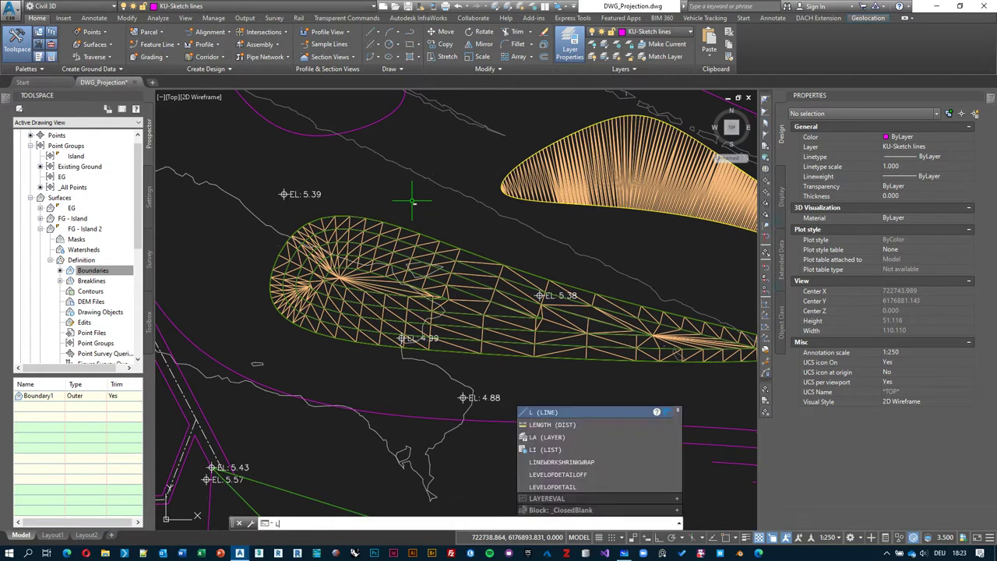
key(Return)
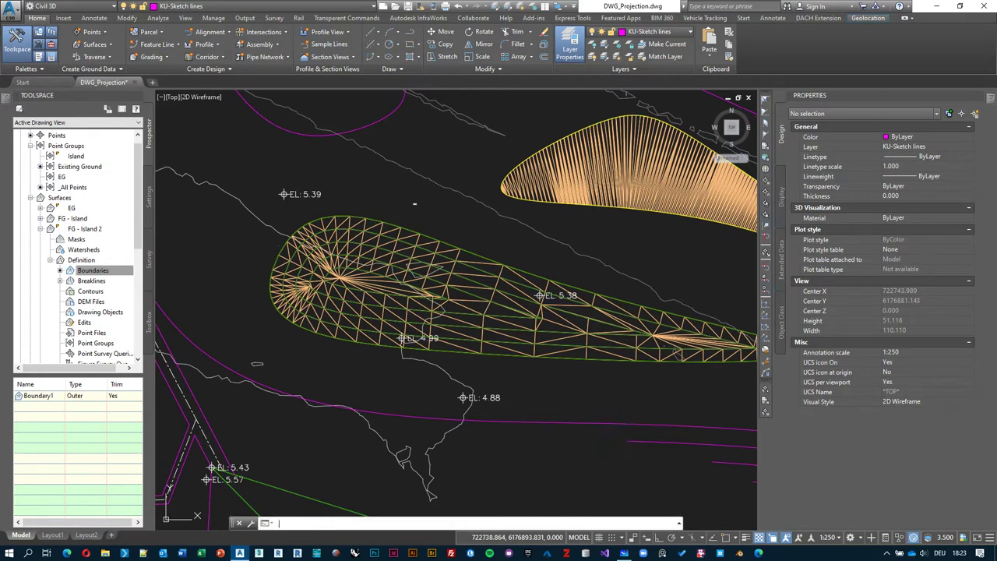
click(413, 202)
click(359, 387)
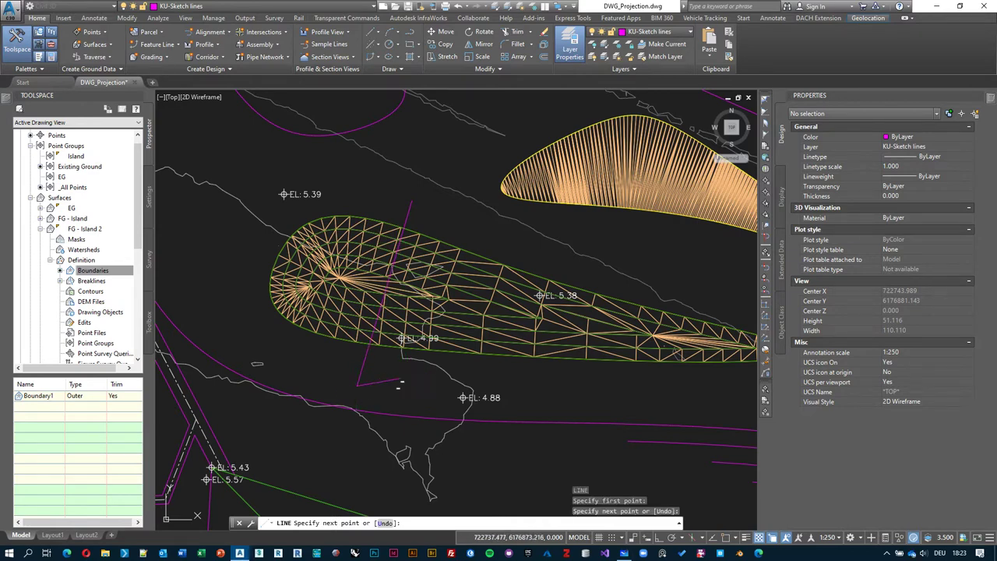
key(Return)
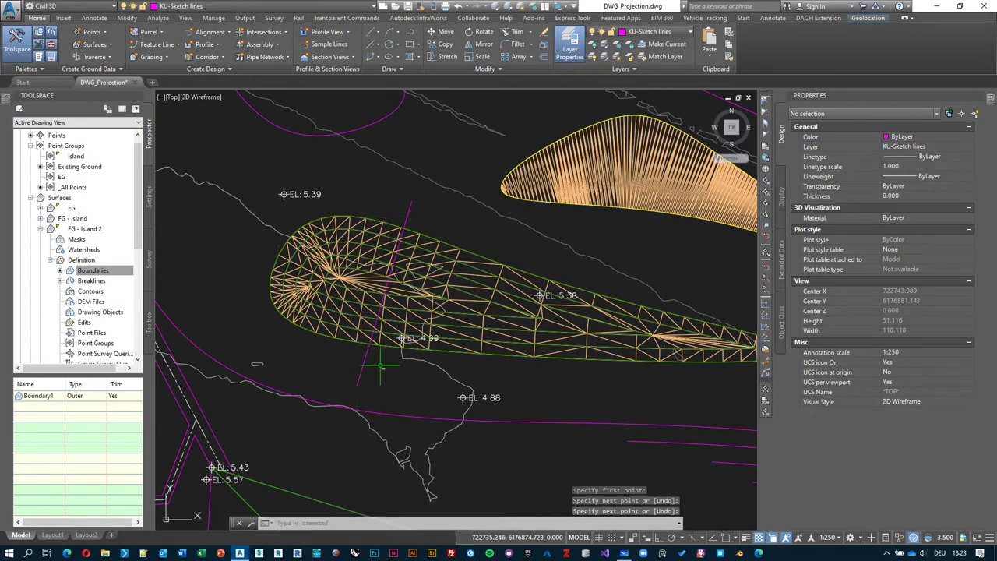
click(364, 367)
click(333, 363)
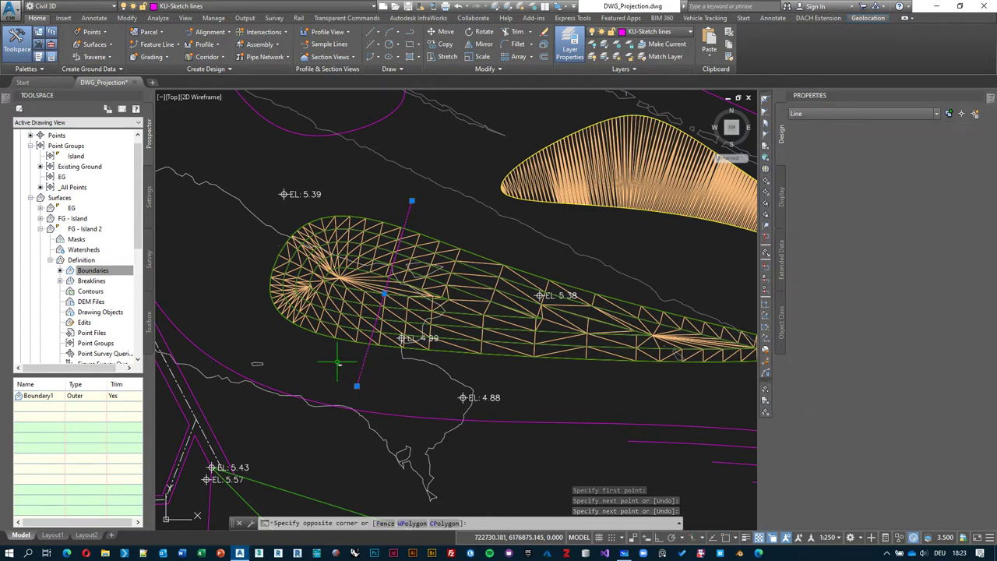
Start a Quick Profile along the line sampling the EG and FG - Island surfaces
right_click(308, 359)
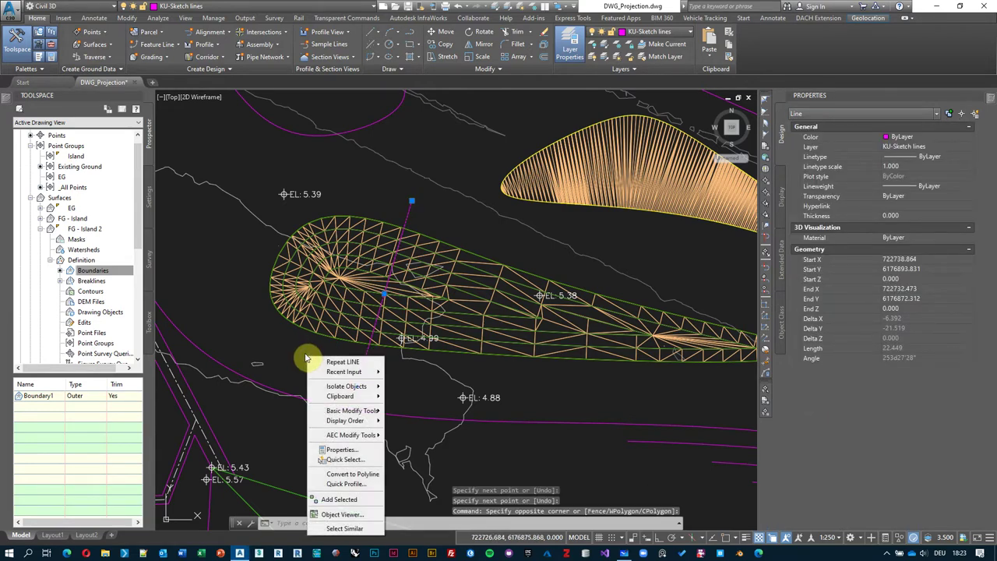
click(368, 488)
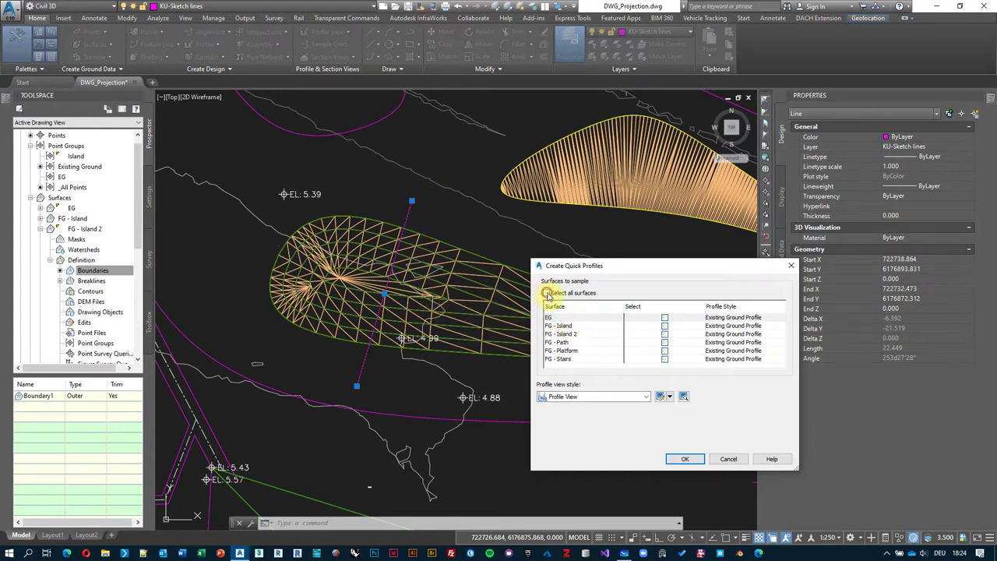
click(664, 319)
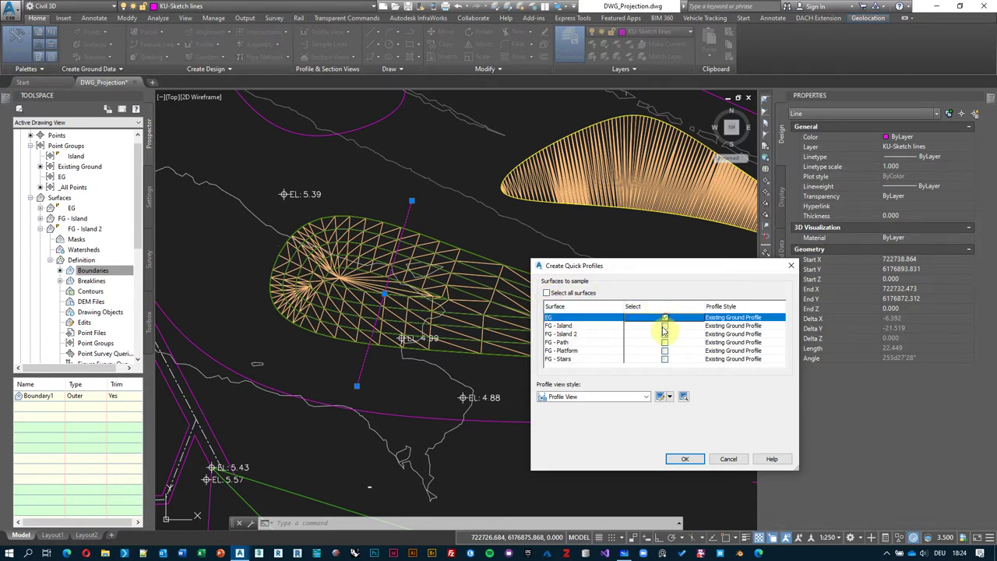
click(665, 327)
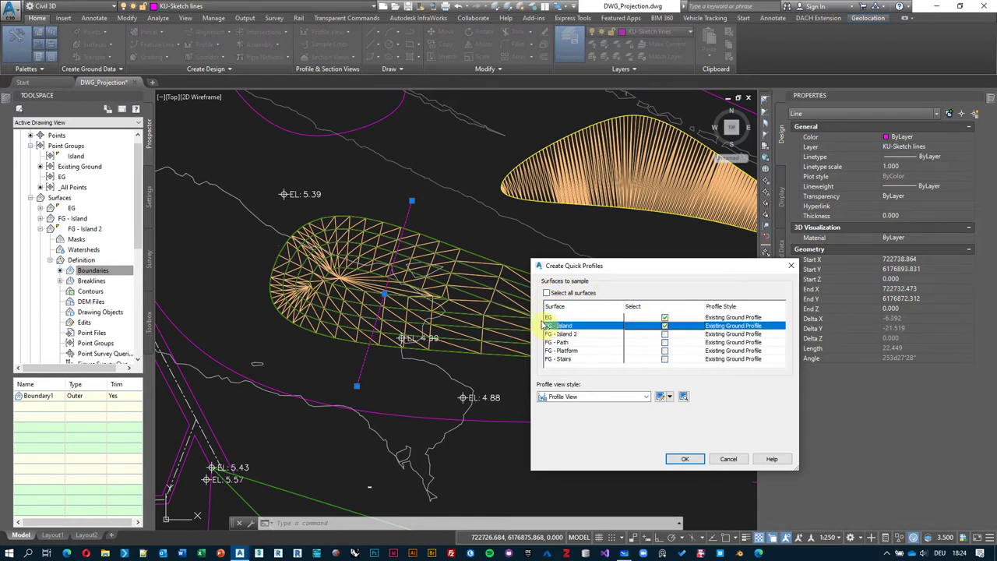
click(683, 460)
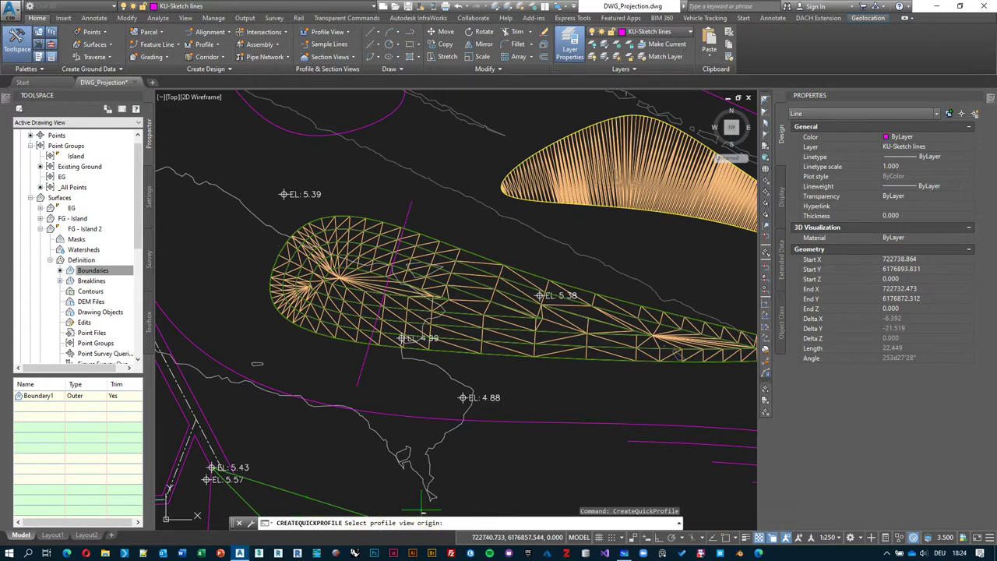
Place the quick profile view in the drawing
scroll(391, 393, down, 8)
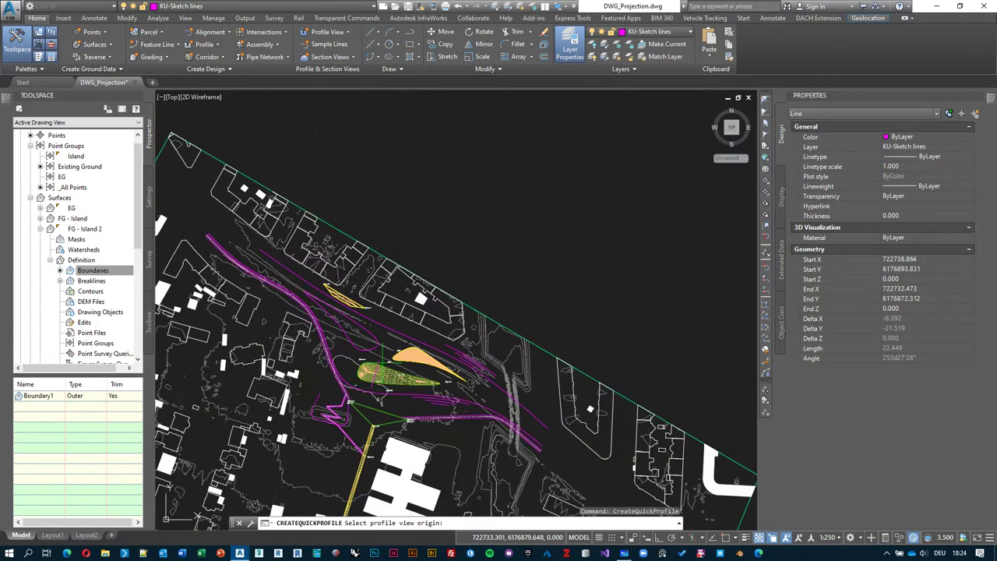
scroll(494, 223, up, 2)
click(438, 242)
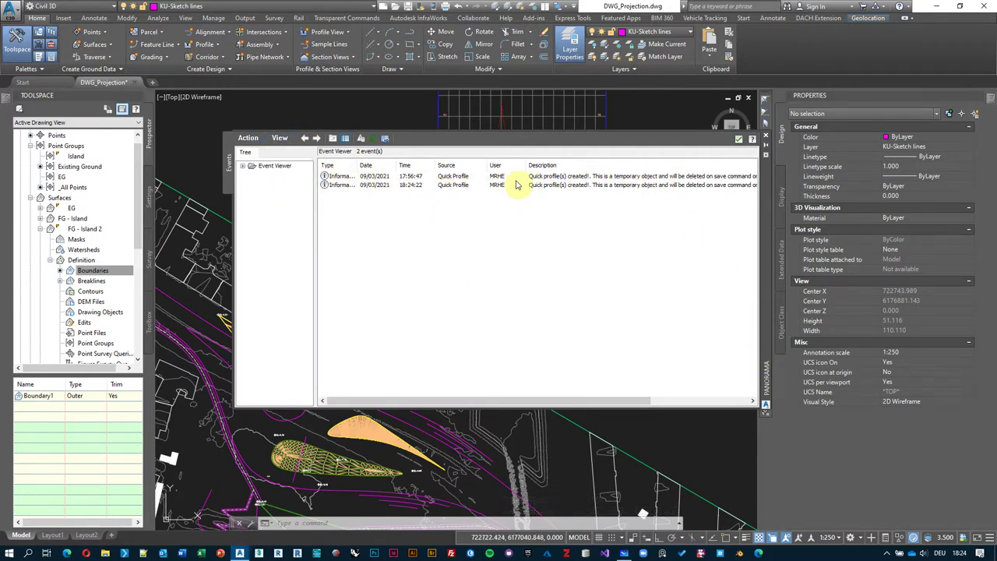
drag(615, 407, 663, 356)
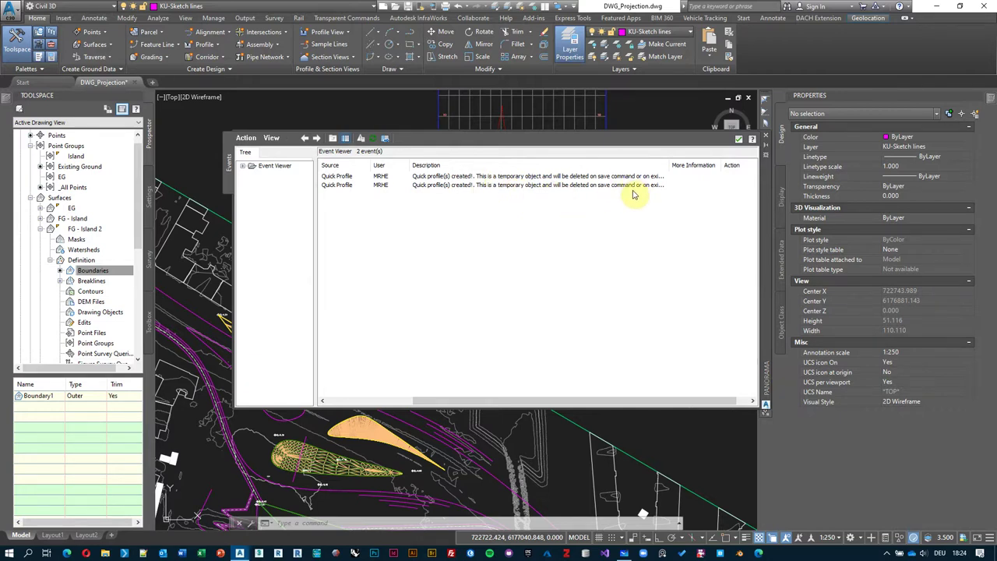
Save the drawing to discard the temporary quick profile view
click(739, 138)
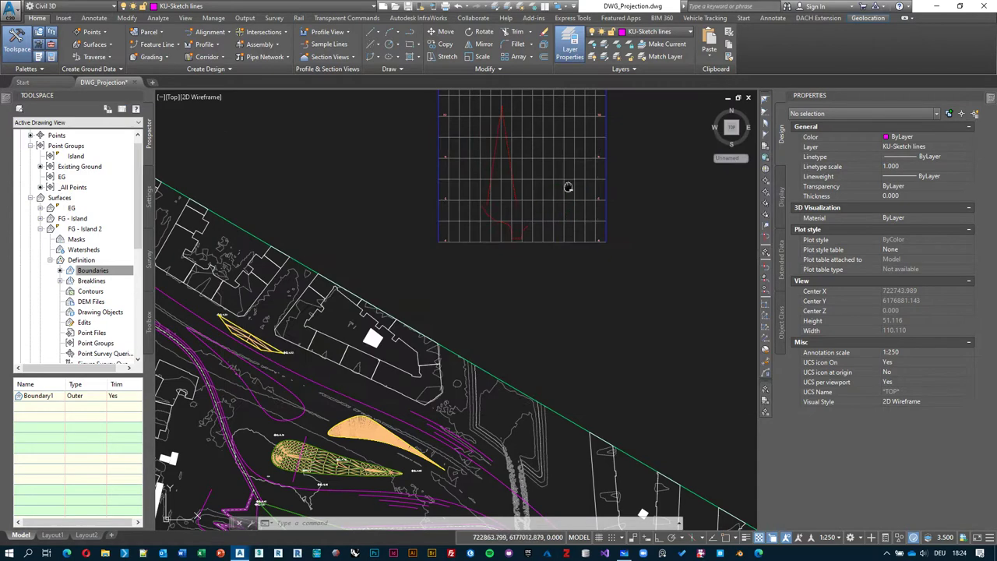
scroll(555, 206, up, 1)
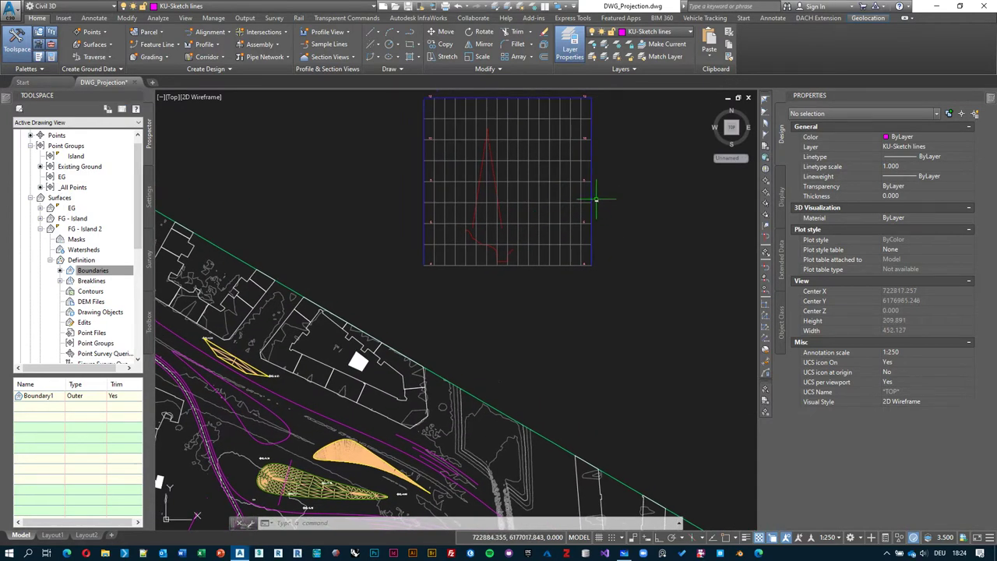
click(408, 7)
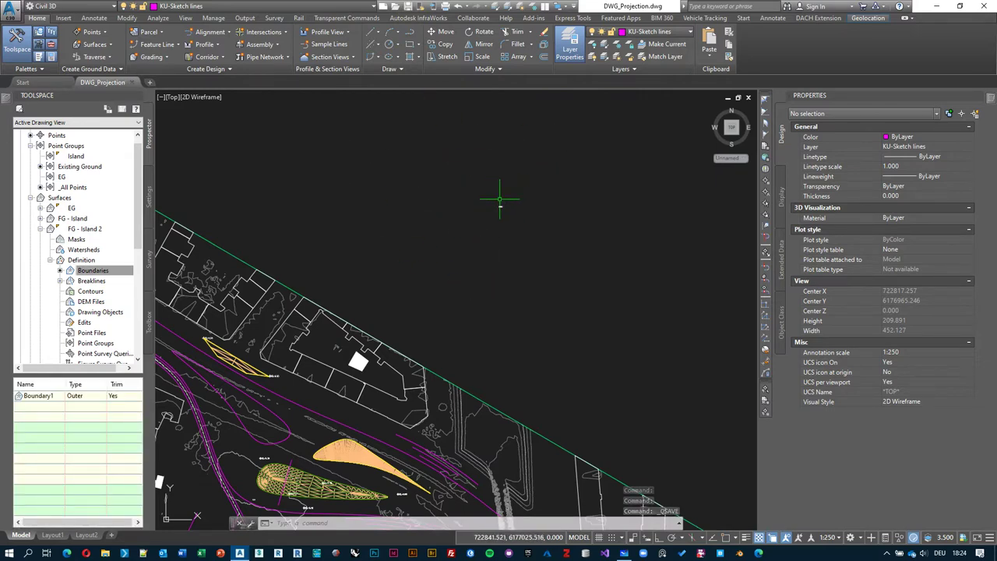
Bring the island back into view and reselect the magenta sketch line across it
middle_drag(504, 200, 552, 109)
scroll(327, 353, up, 5)
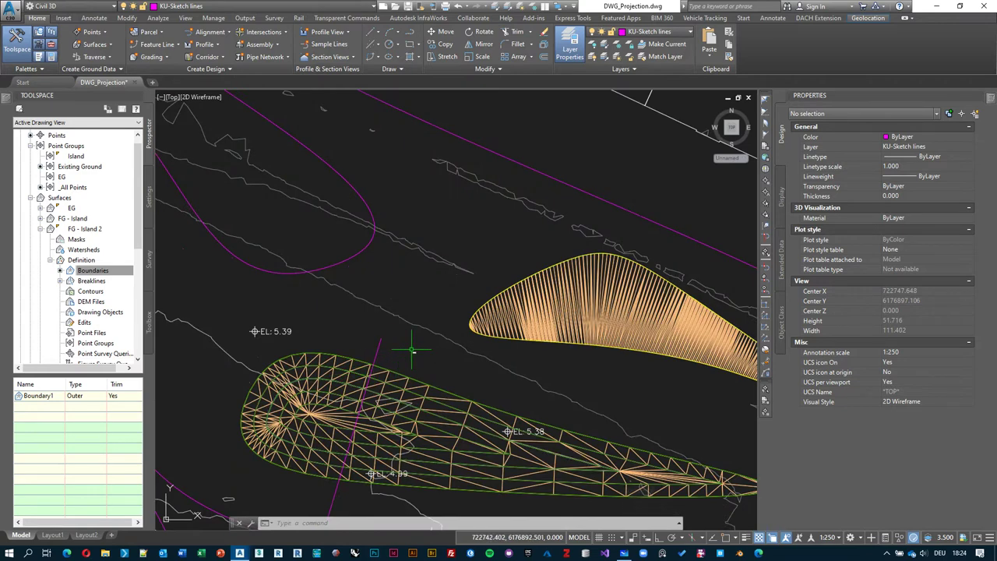
click(377, 343)
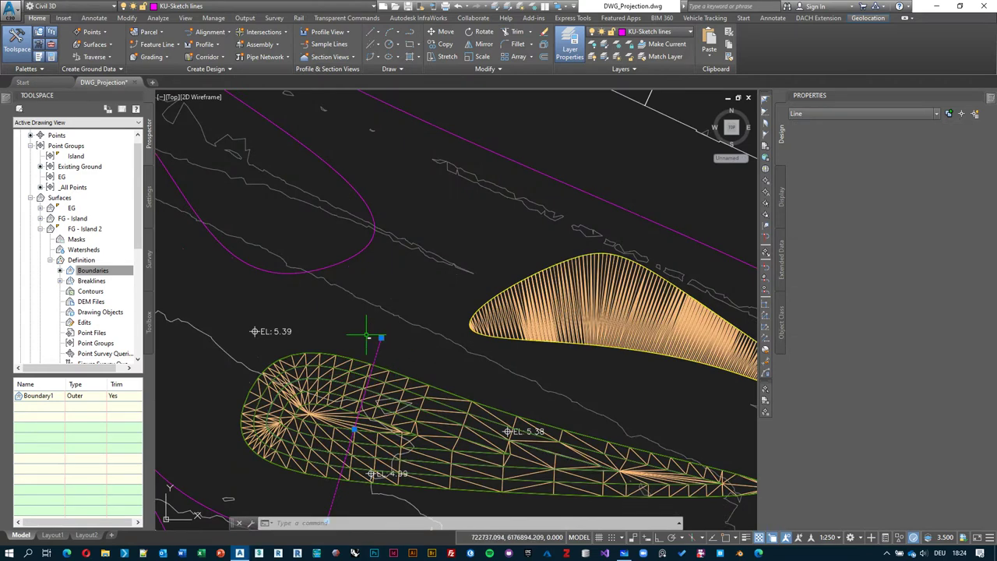
Start a Quick Profile from the sketch line sampling the EG and FG - Island surfaces
right_click(331, 306)
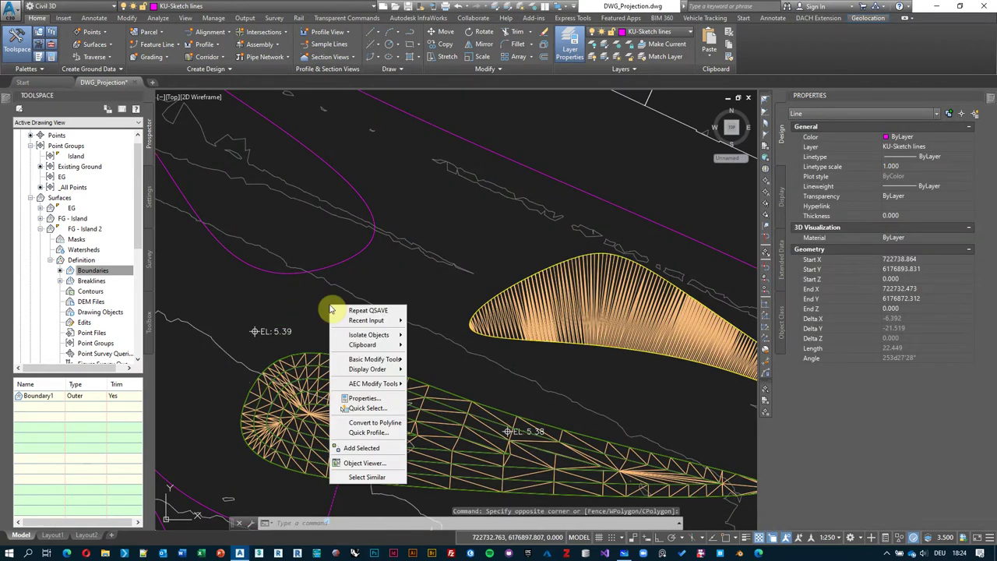
click(382, 435)
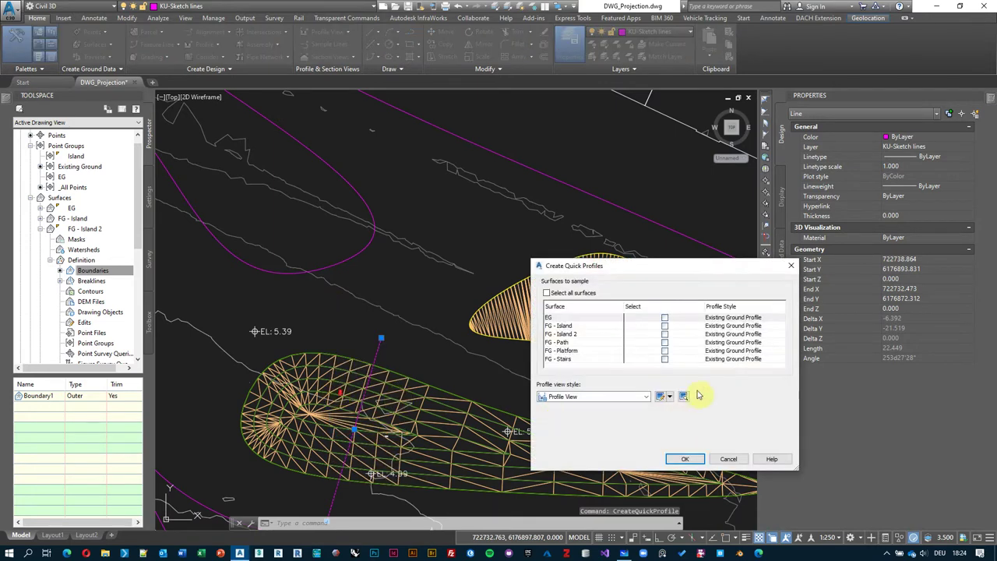
click(664, 318)
click(664, 326)
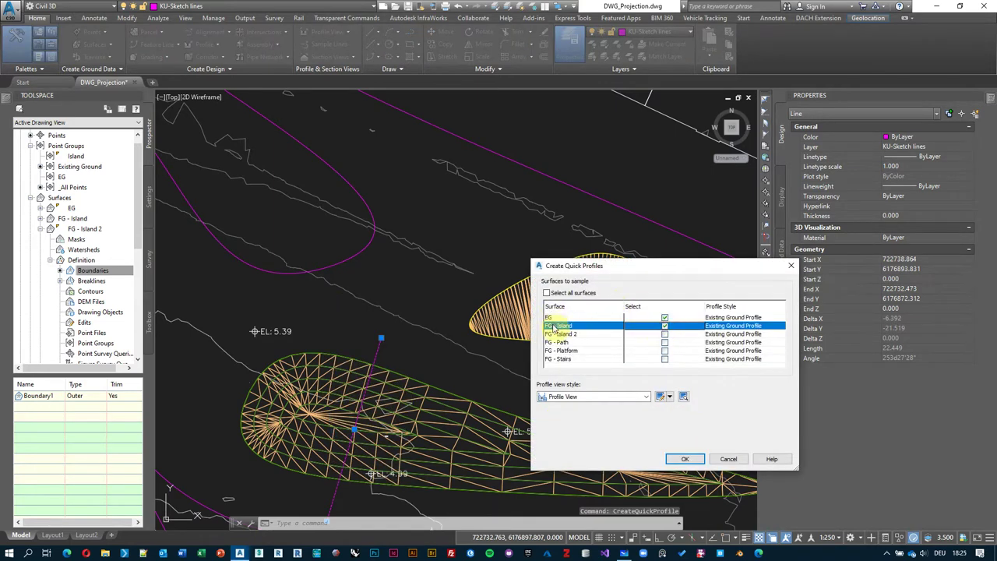
click(684, 459)
Place the new Alignment - (4) PROFILE view's origin and dismiss the Event Viewer
scroll(350, 350, down, 4)
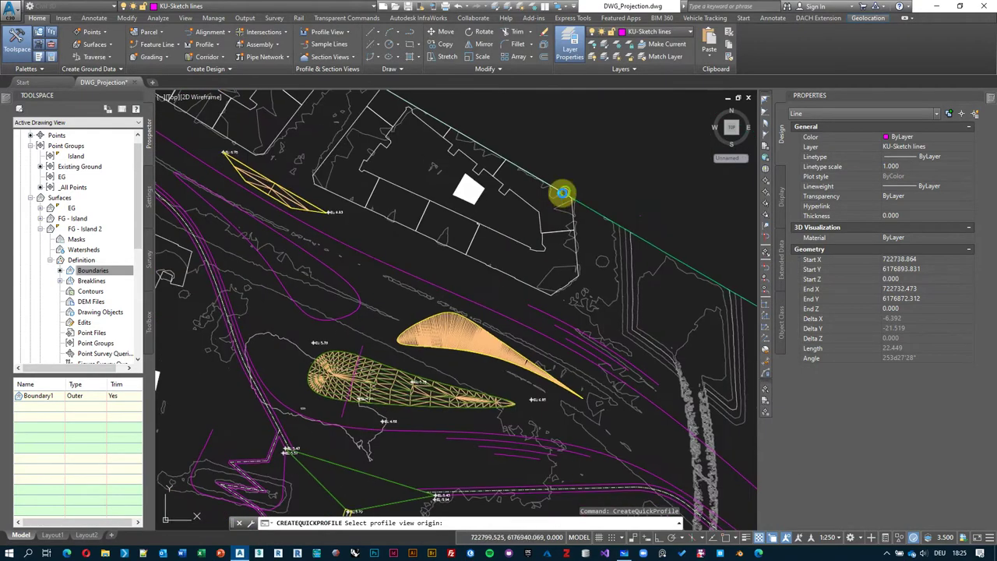
scroll(563, 193, down, 1)
scroll(544, 223, down, 2)
click(561, 187)
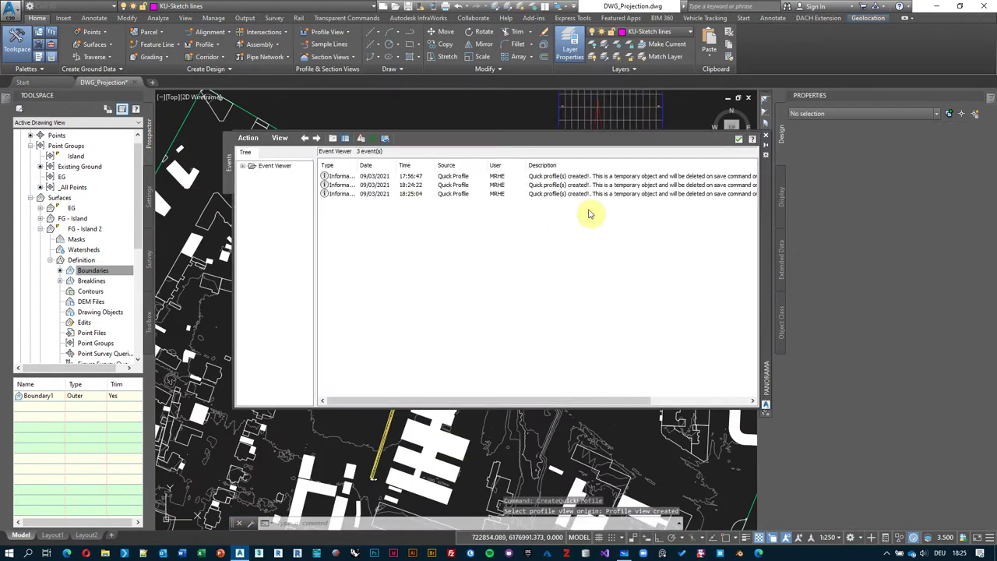
click(741, 140)
Centre the new profile grid showing the island's sharp peak and select the profile view
scroll(650, 129, up, 6)
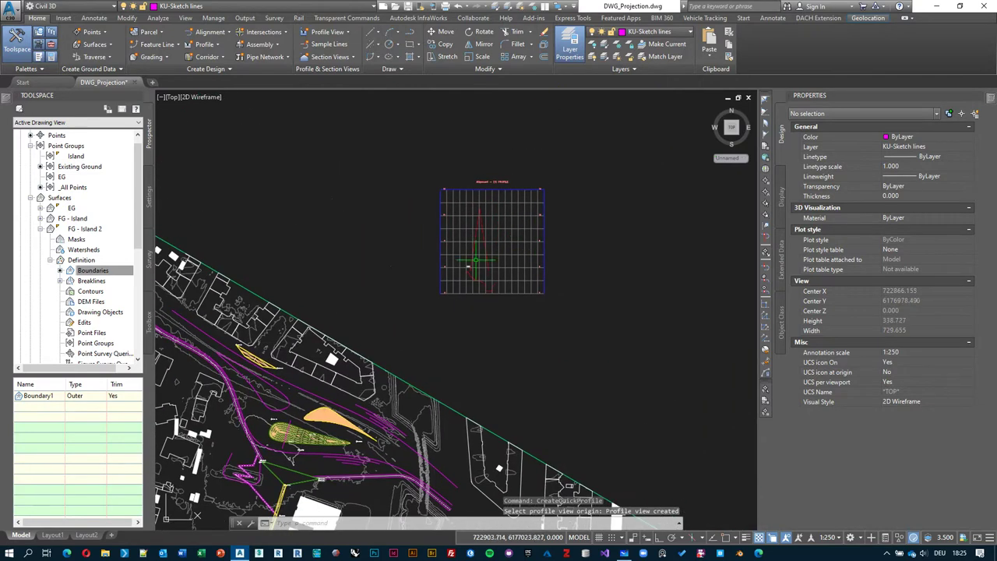
scroll(373, 363, down, 2)
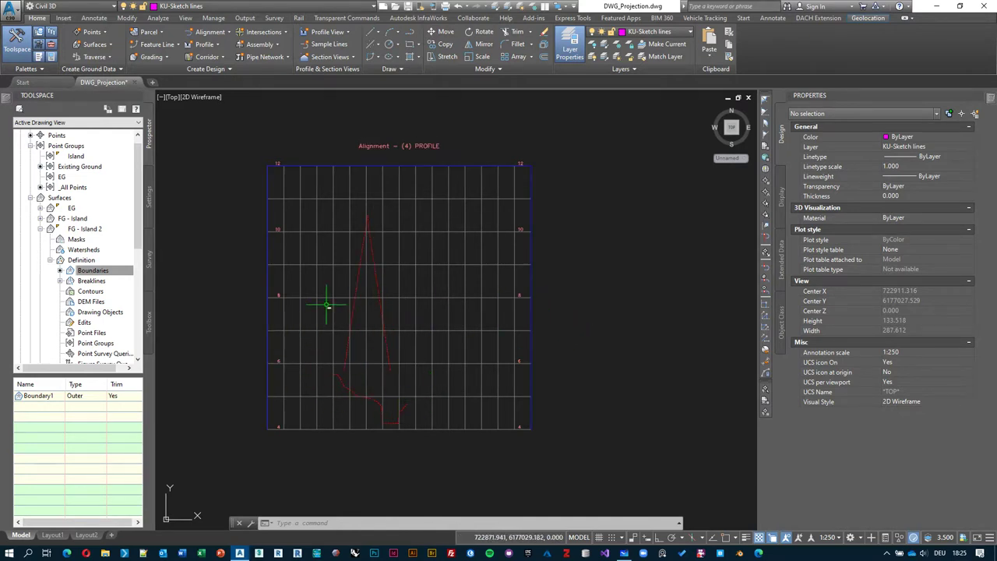
middle_drag(298, 312, 328, 296)
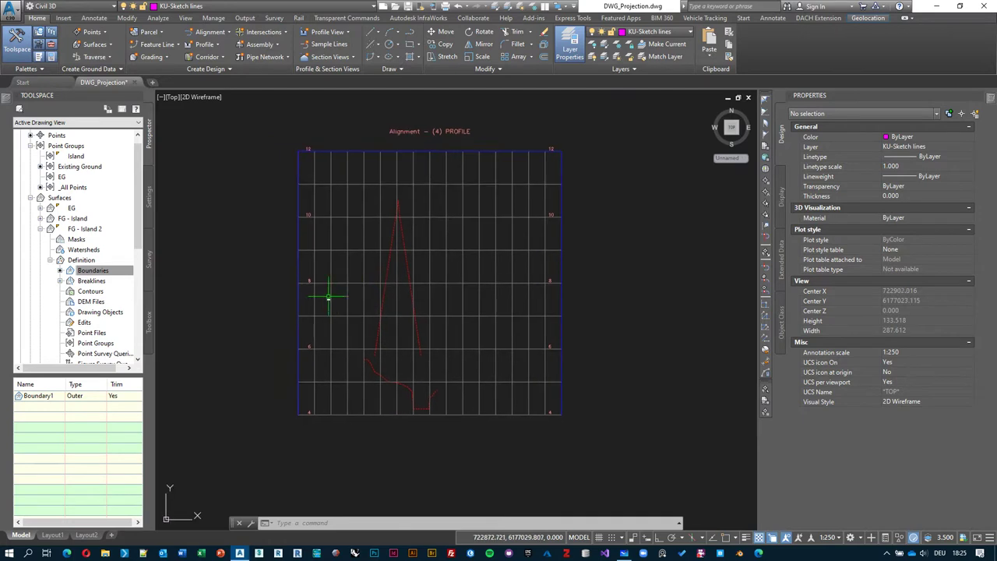
click(569, 334)
click(611, 340)
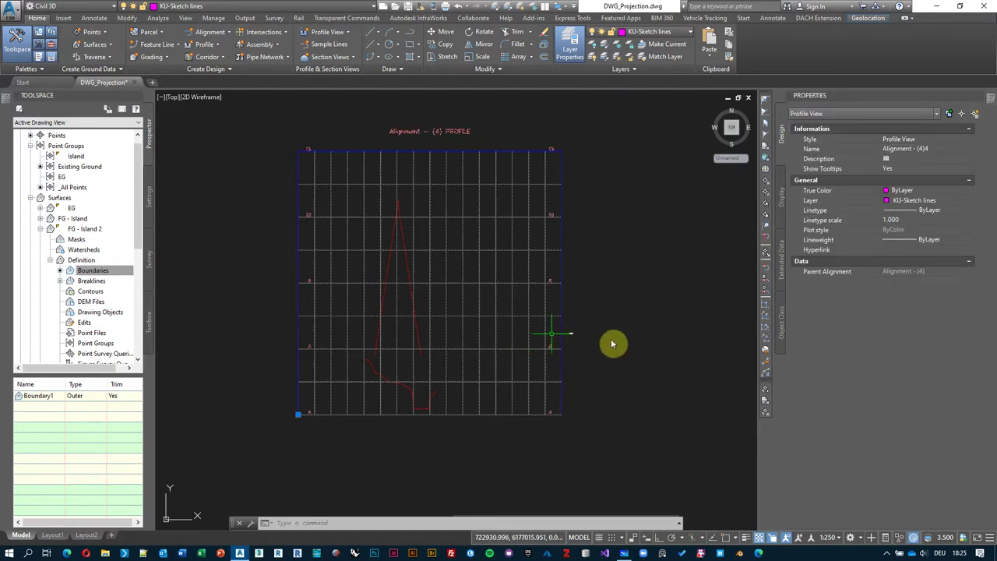
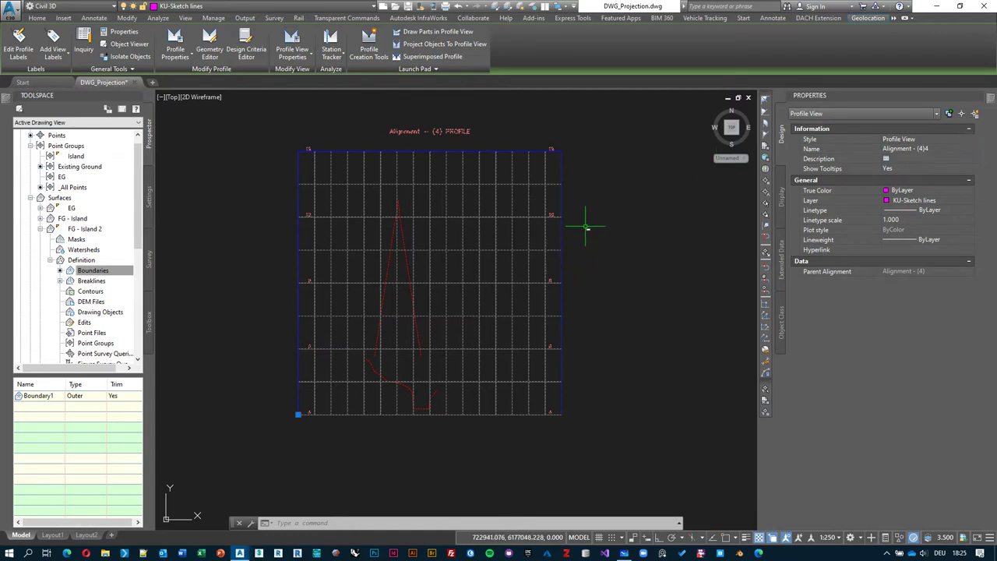
Window-select the Alignment - (4)4 profile view and expand its Style dropdown in Properties
click(516, 251)
key(Escape)
click(601, 227)
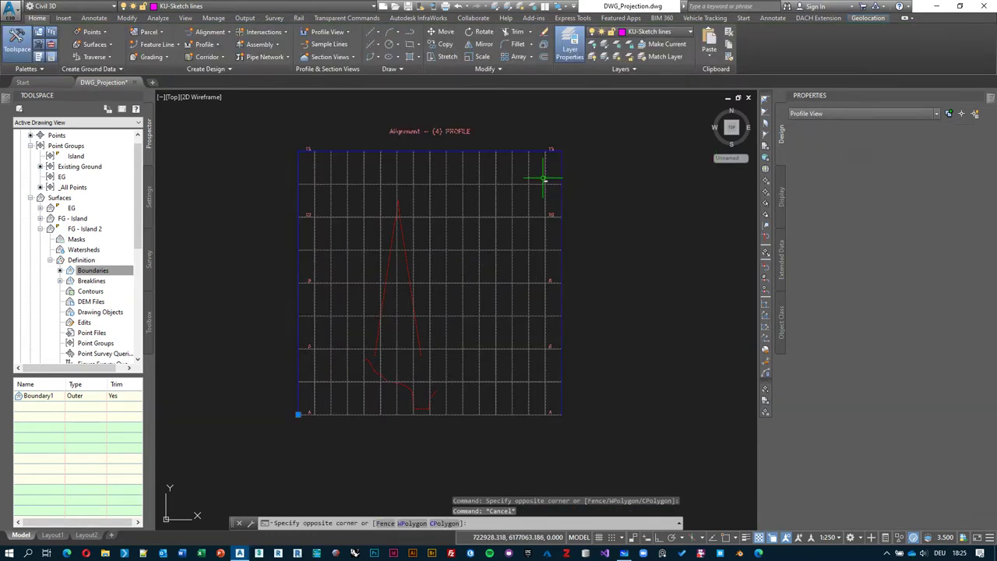
click(544, 180)
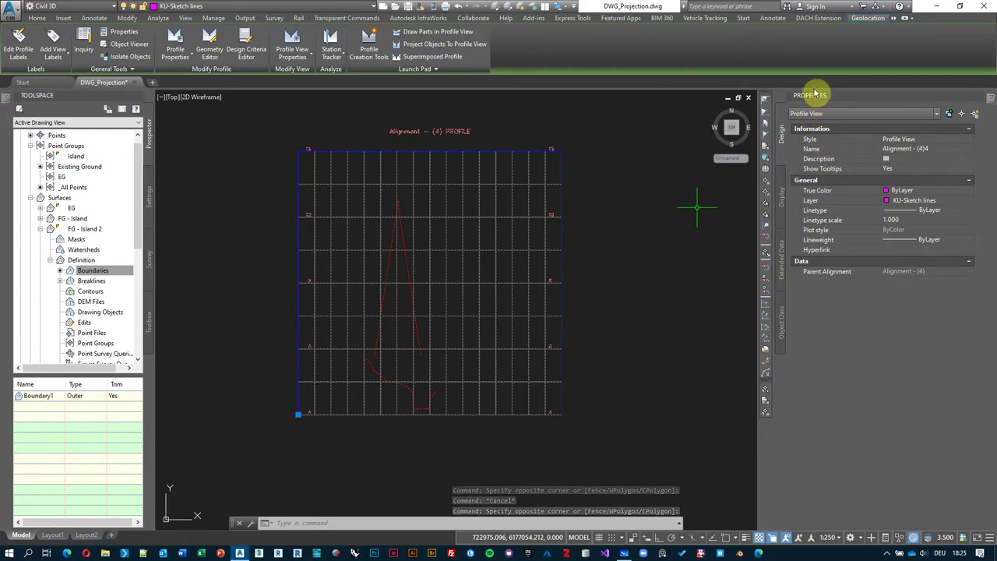
click(972, 141)
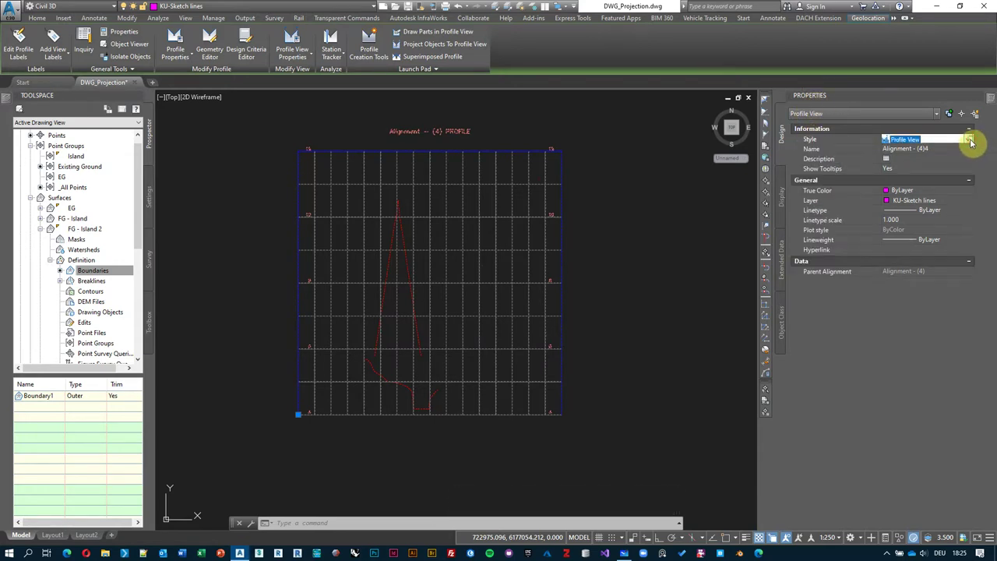
click(971, 141)
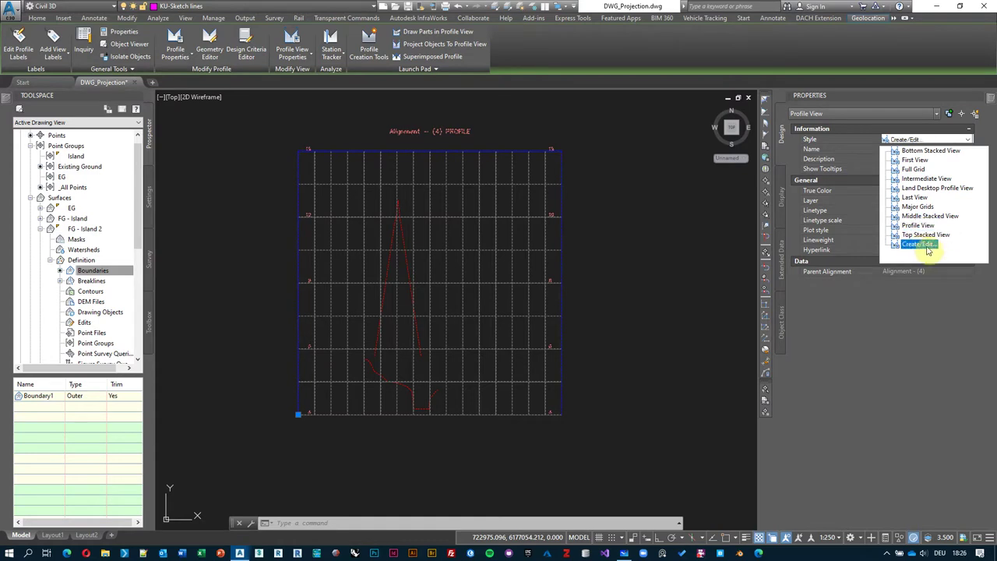
Edit the current profile view style and rename it to Landscape View
click(921, 245)
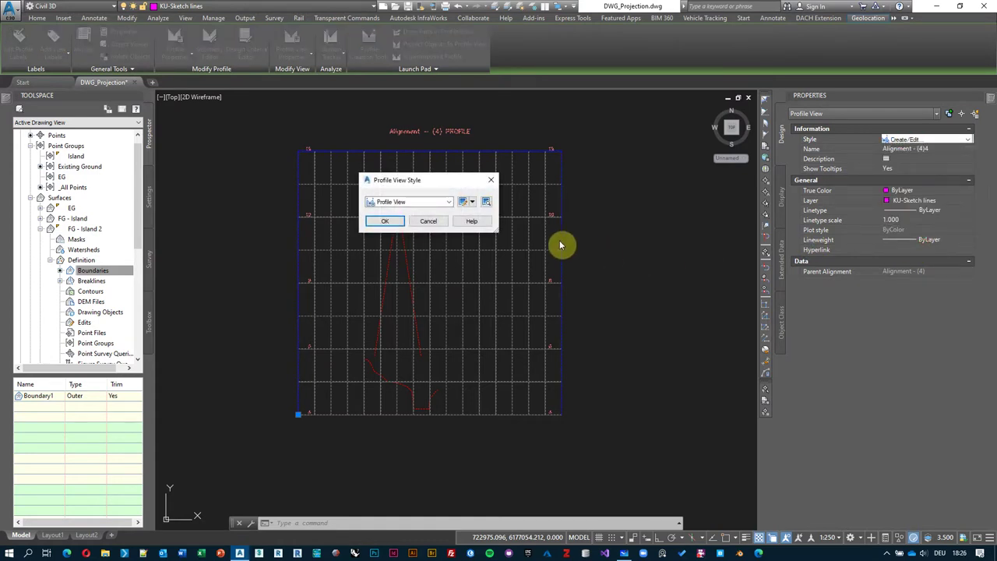
click(474, 204)
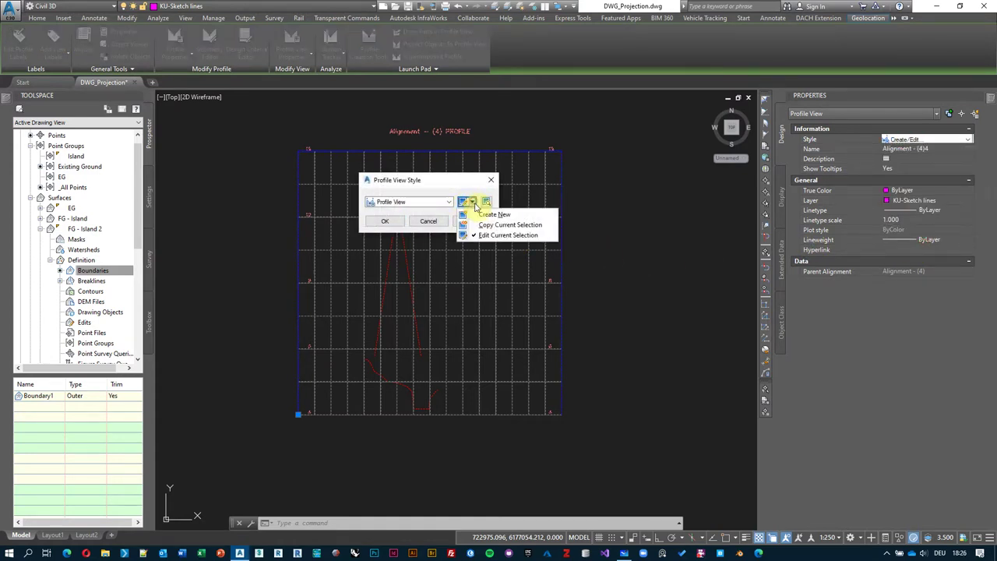
click(510, 238)
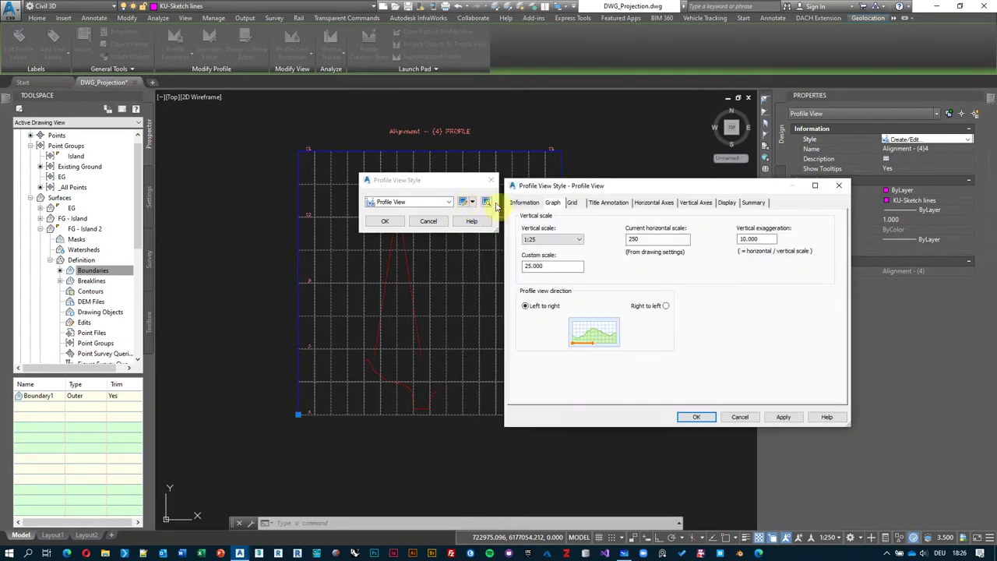
click(523, 203)
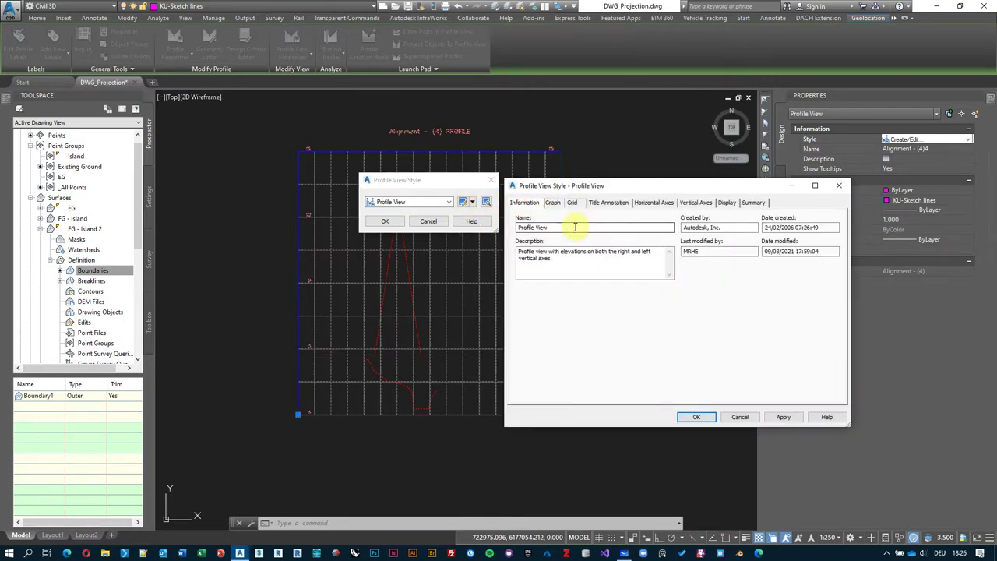
drag(590, 226, 393, 226)
text(Landscap)
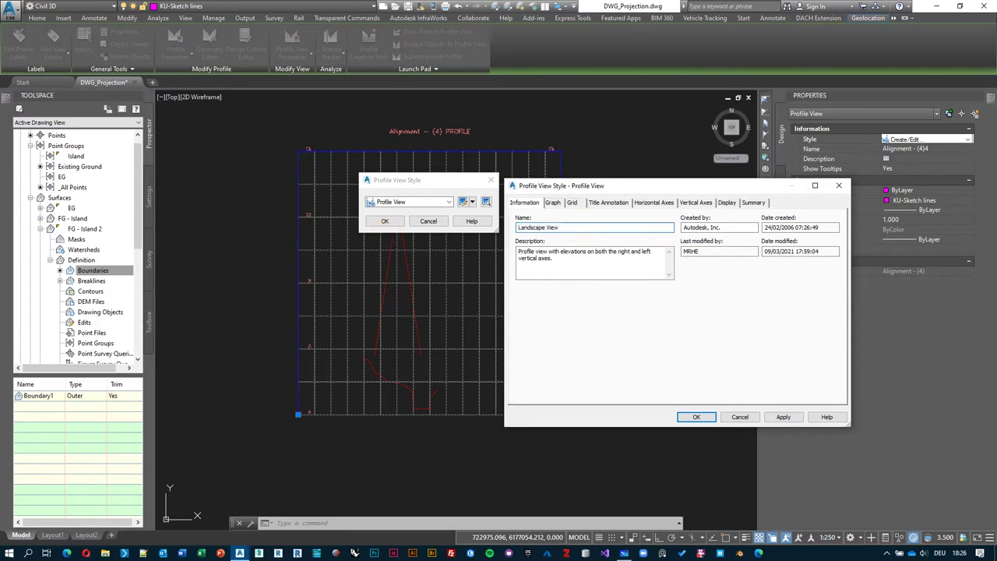
click(533, 194)
Set the style's vertical exaggeration to 1 and apply Landscape View to the profile view
click(552, 202)
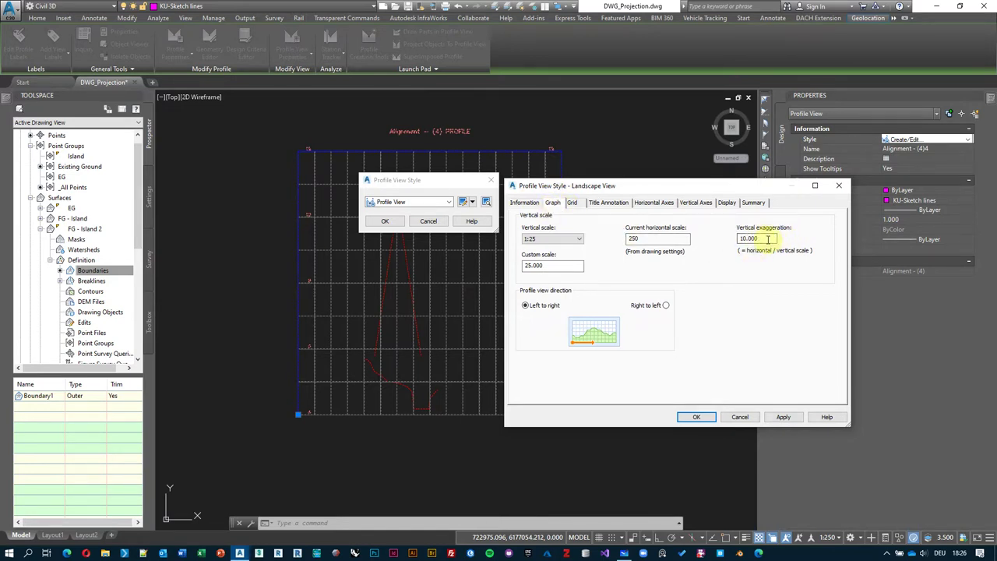
drag(769, 239, 677, 238)
text(1)
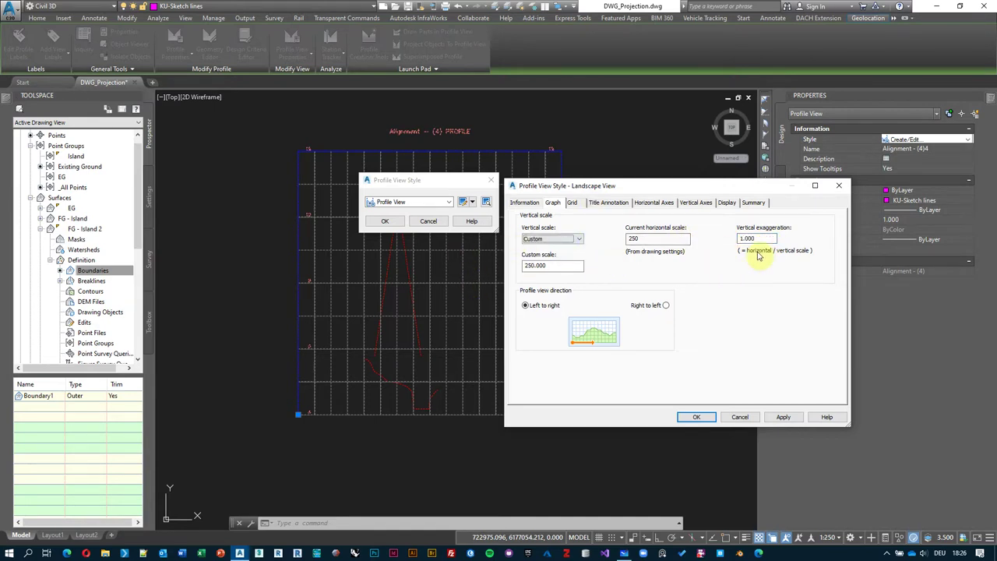
click(545, 238)
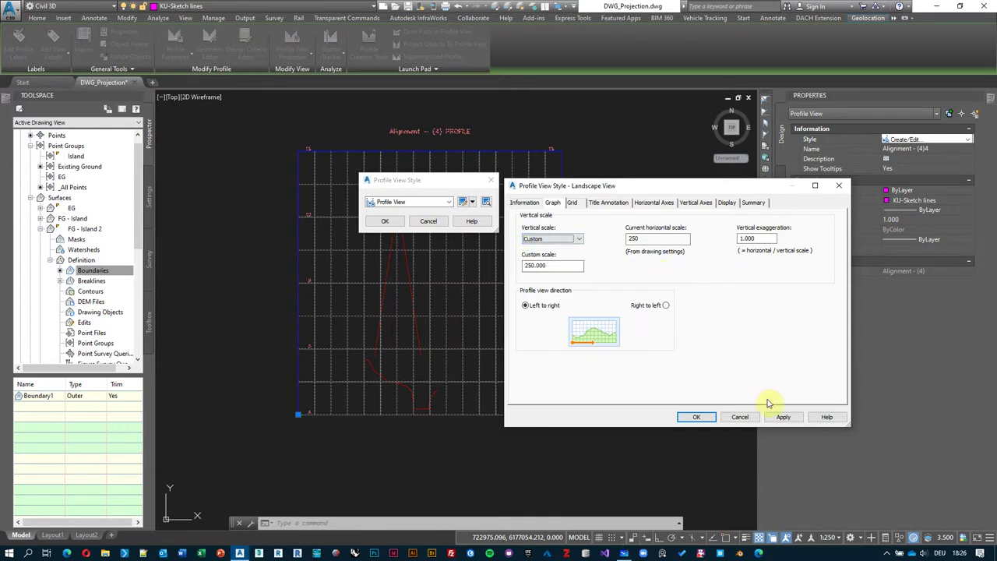
click(697, 417)
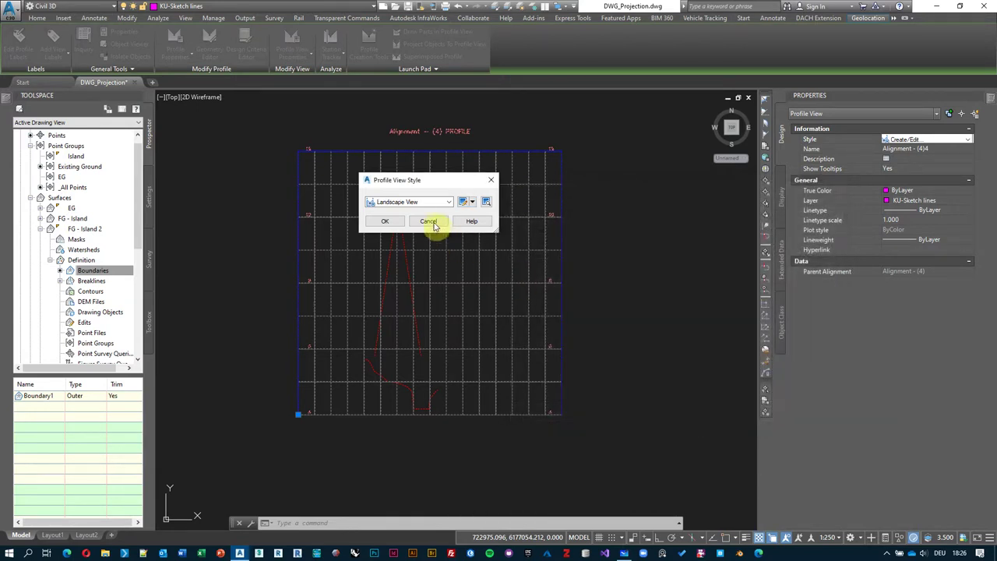
click(387, 221)
scroll(460, 347, up, 4)
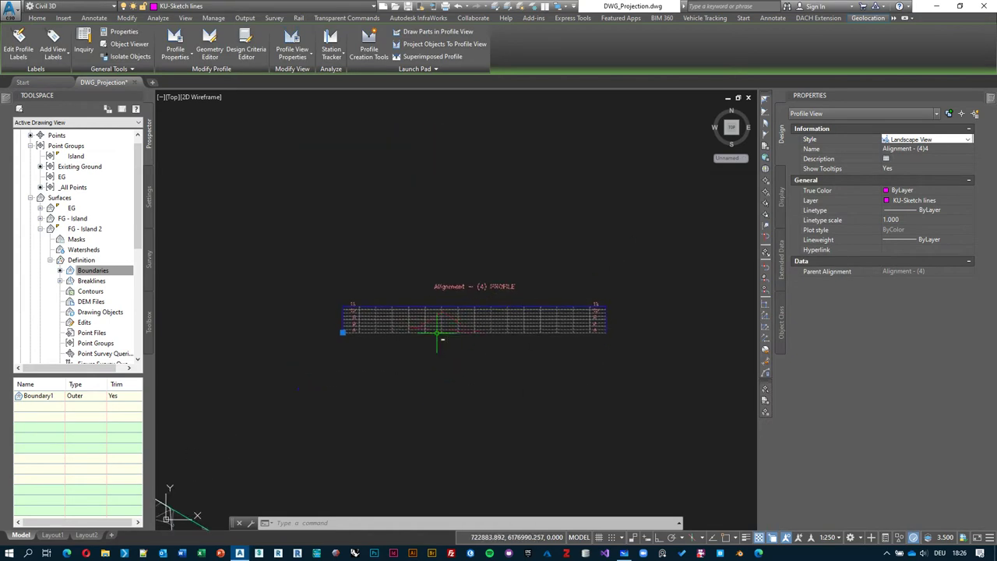
key(Escape)
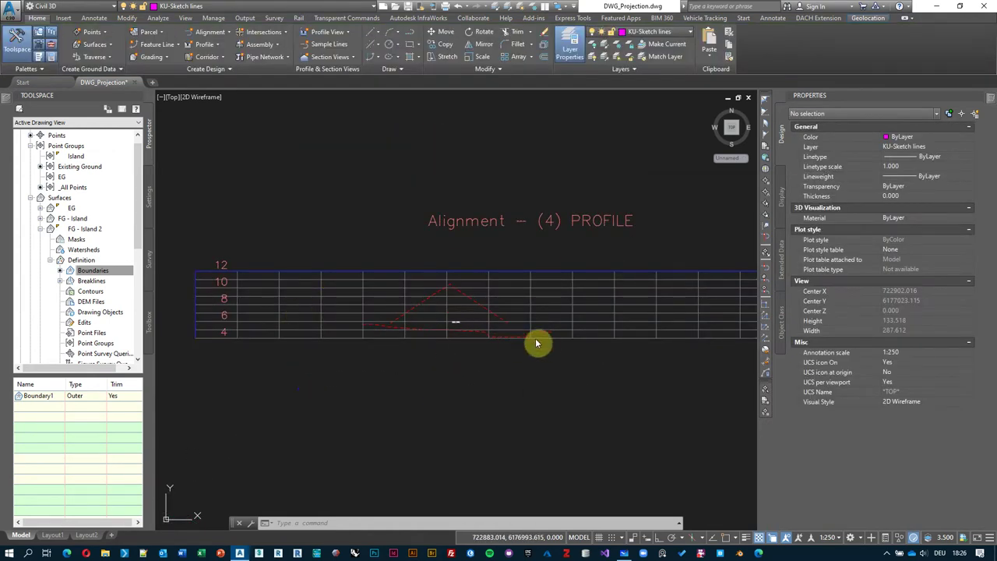
scroll(465, 325, up, 6)
middle_drag(436, 370, 442, 351)
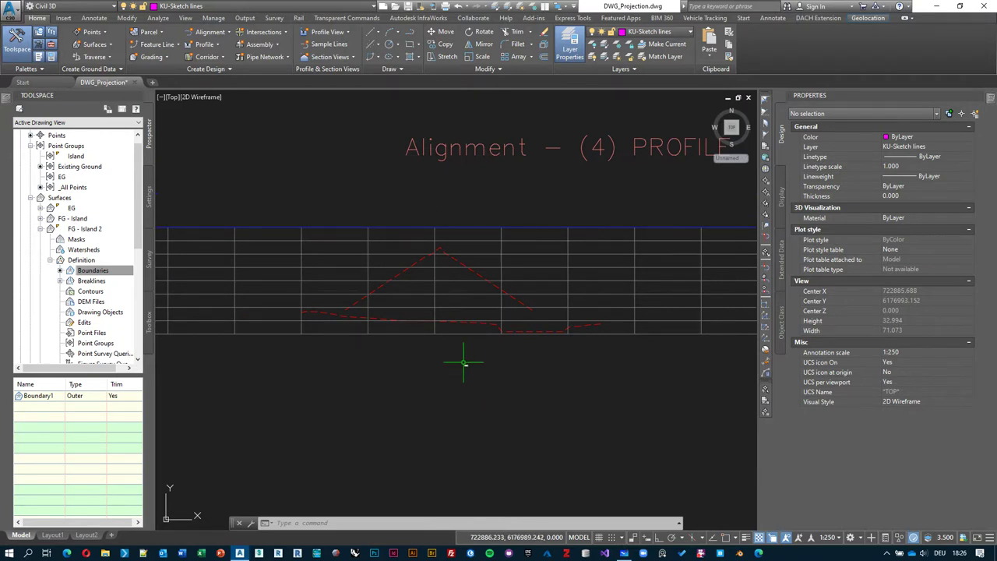
mouse_move(442, 376)
middle_down()
mouse_move(452, 299)
mouse_move(508, 313)
middle_up()
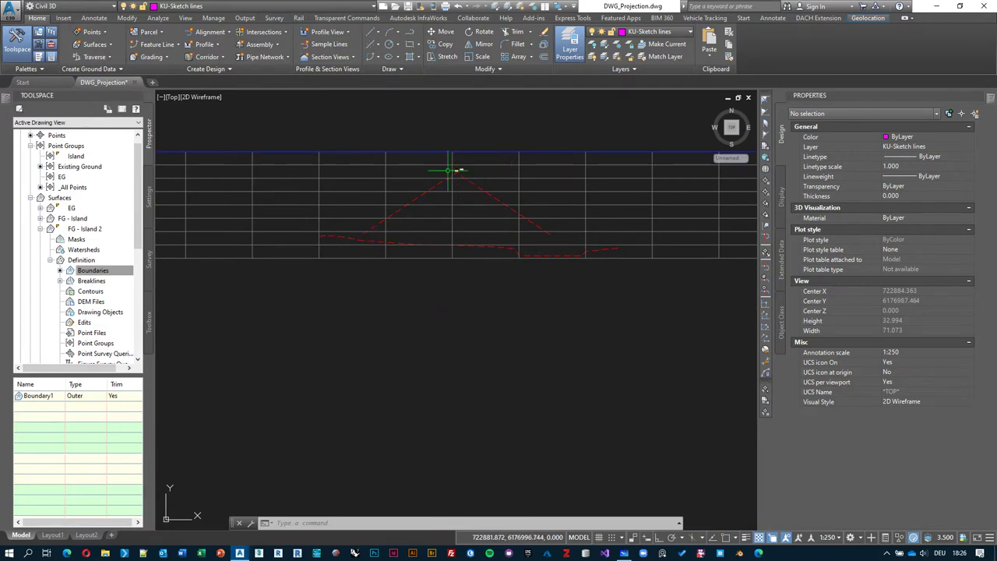
scroll(512, 242, down, 1)
scroll(512, 243, down, 3)
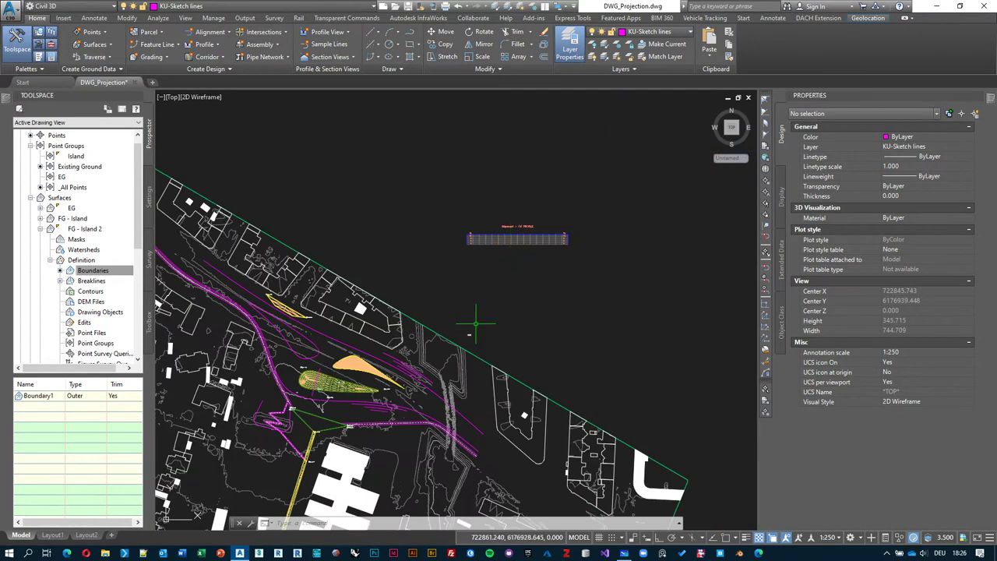
scroll(374, 300, up, 5)
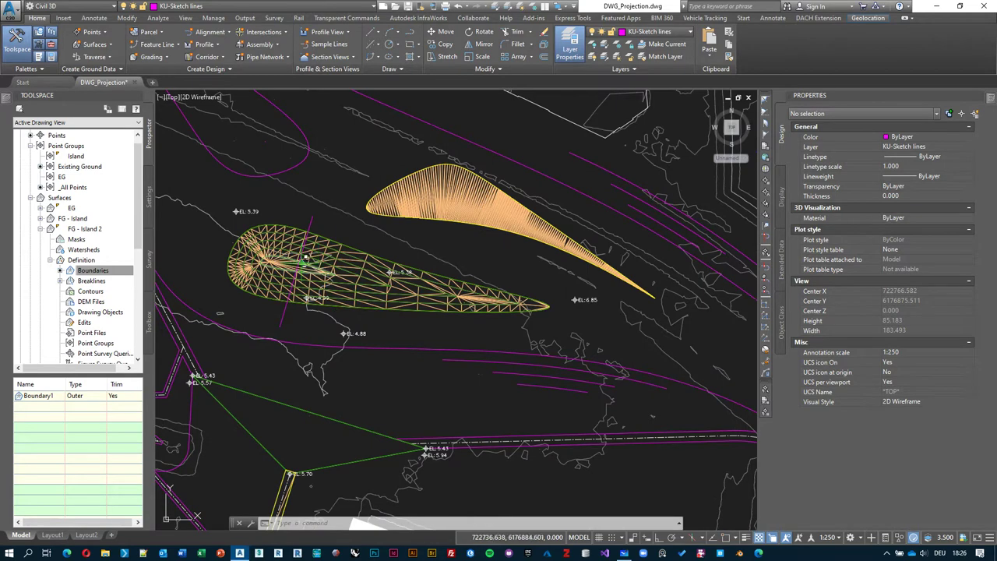
scroll(519, 160, down, 3)
scroll(494, 223, up, 4)
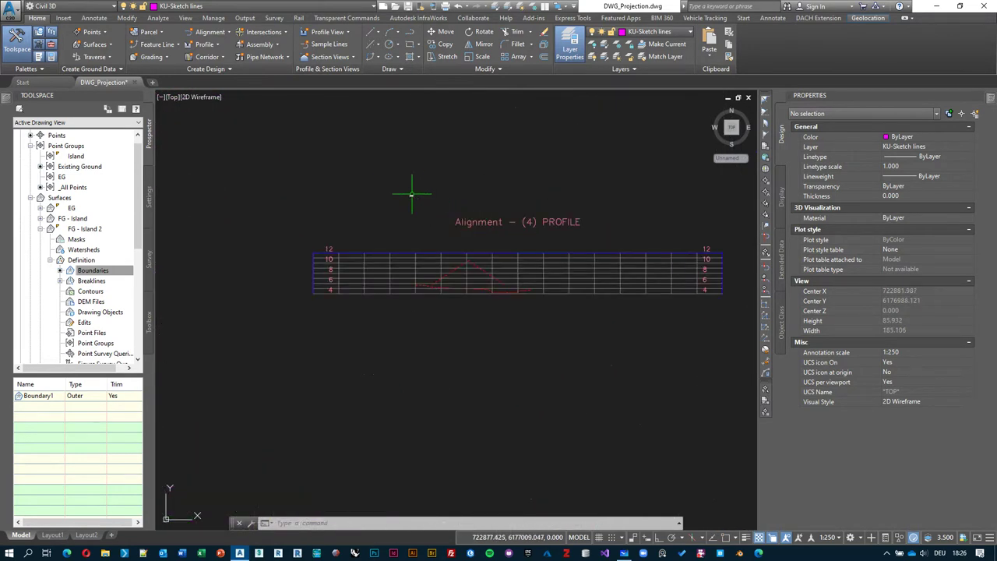
Split the drawing into a Two: Horizontal viewport configuration
click(160, 100)
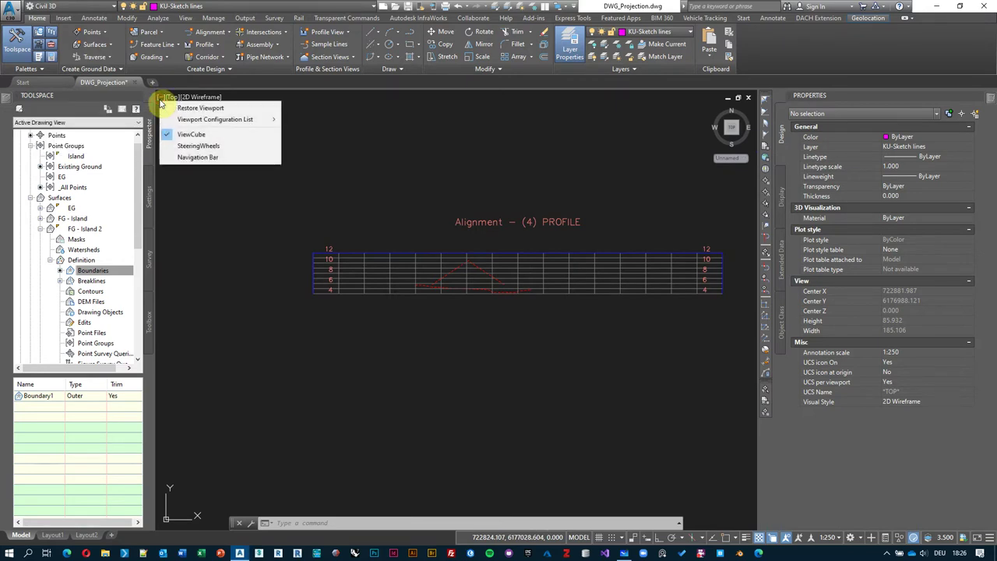
mouse_move(243, 125)
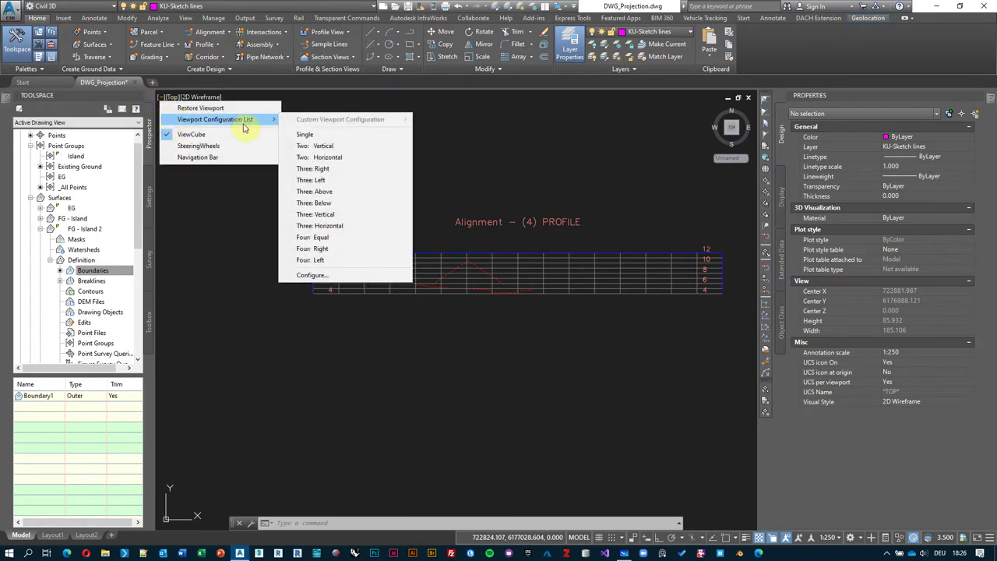
click(352, 160)
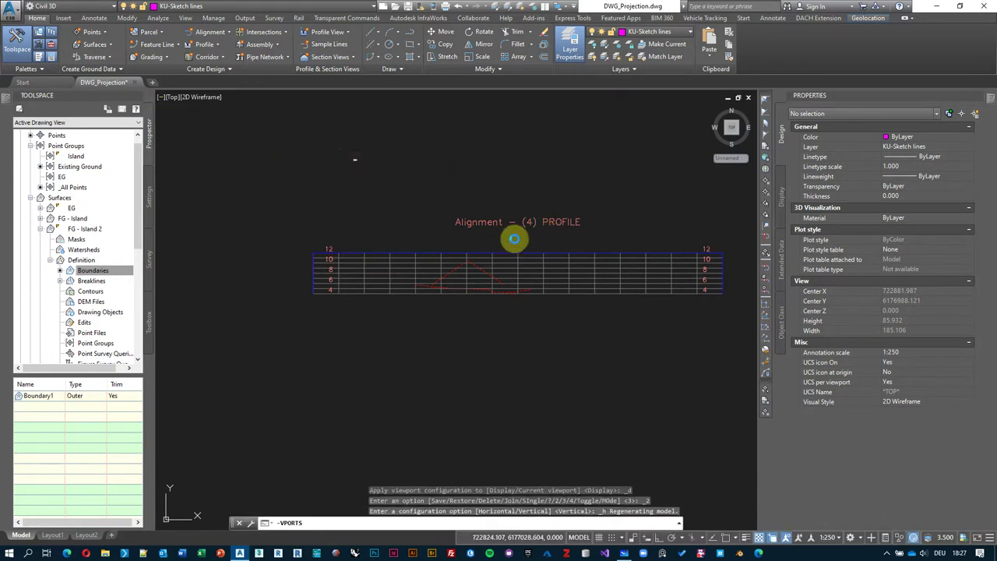
Zoom the lower viewport in on the island grading surfaces
click(354, 219)
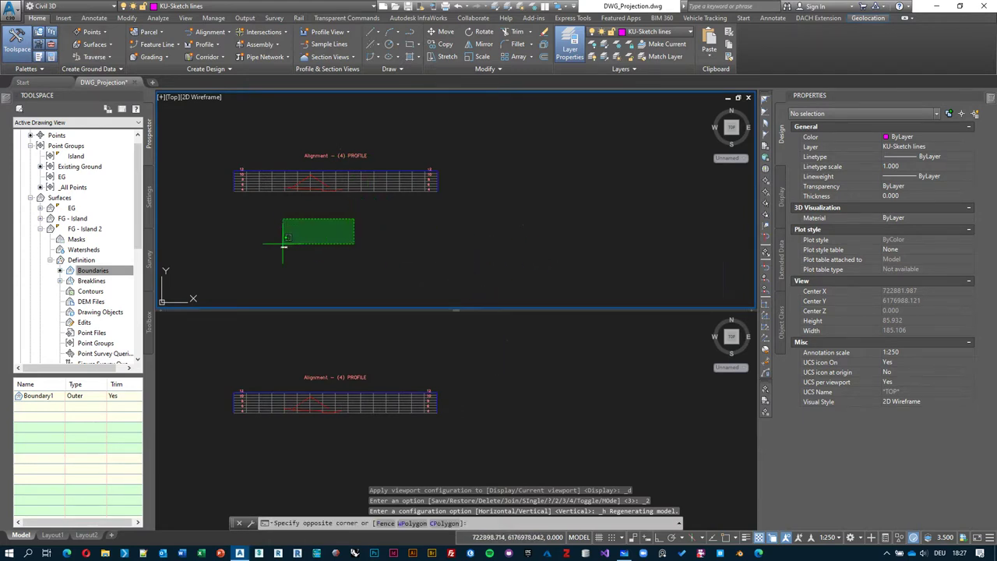
click(283, 245)
scroll(456, 216, up, 3)
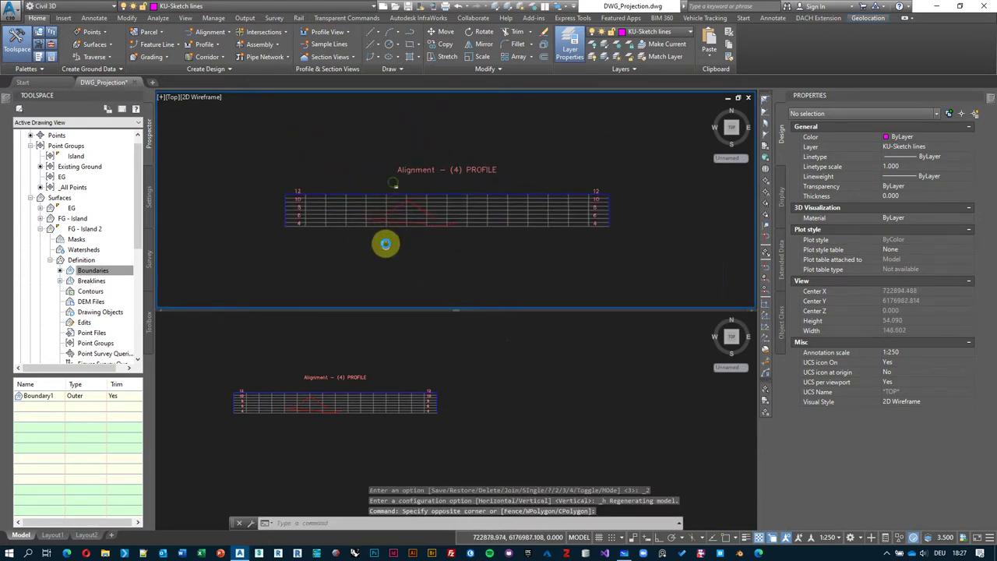
scroll(393, 244, up, 2)
click(577, 379)
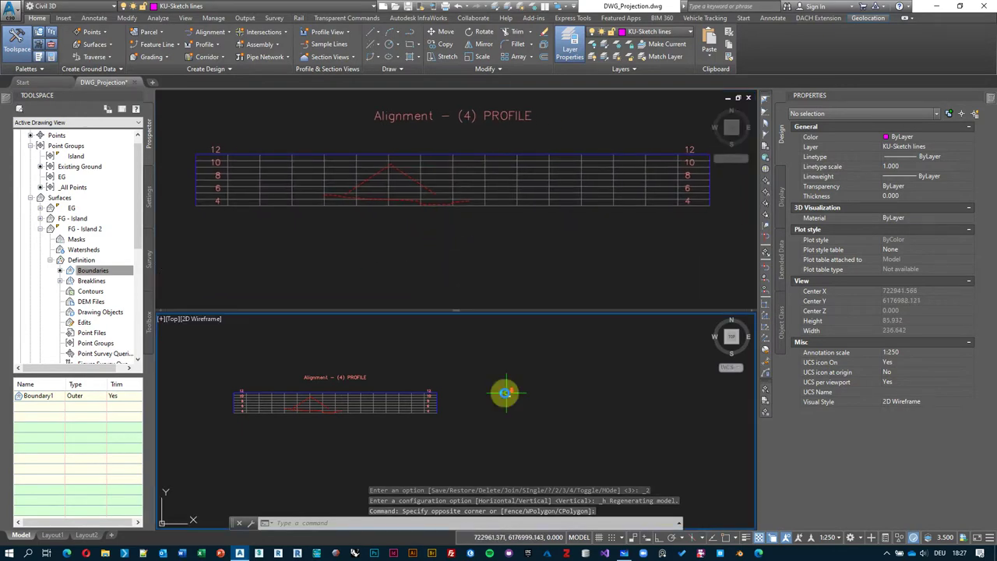
scroll(505, 394, up, 8)
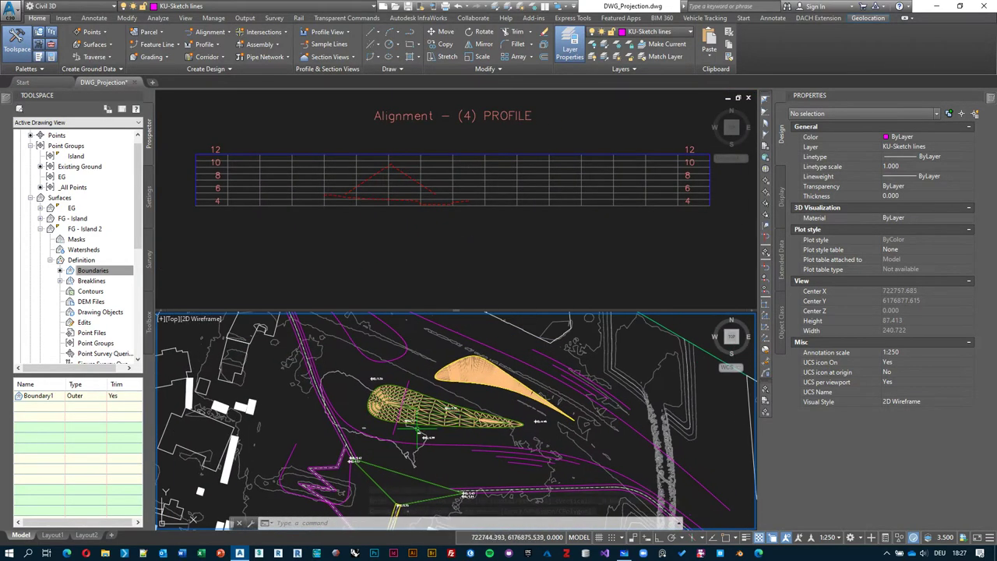
scroll(421, 427, up, 5)
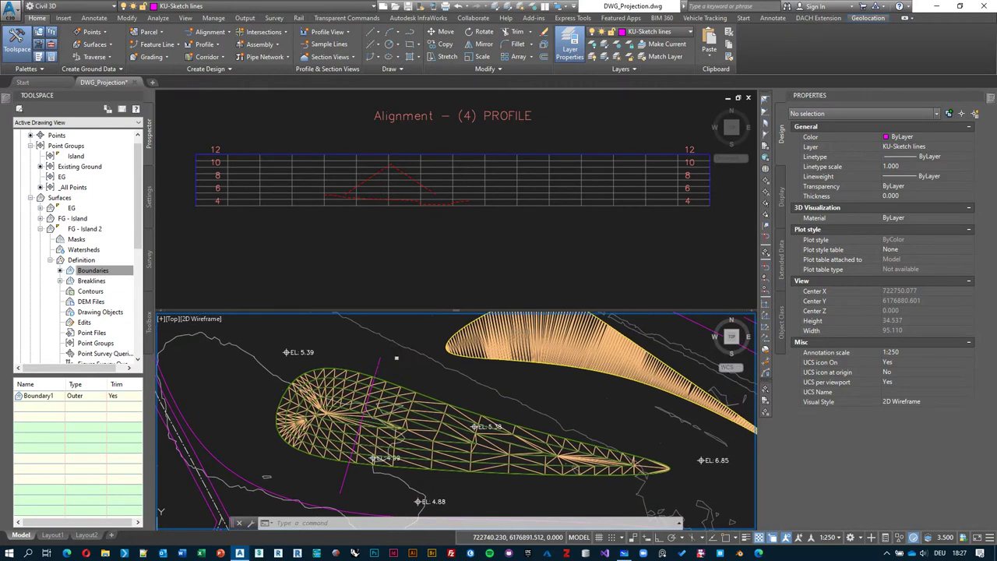
Select the magenta sketch line and grip-stretch its start and end to new spots
click(381, 365)
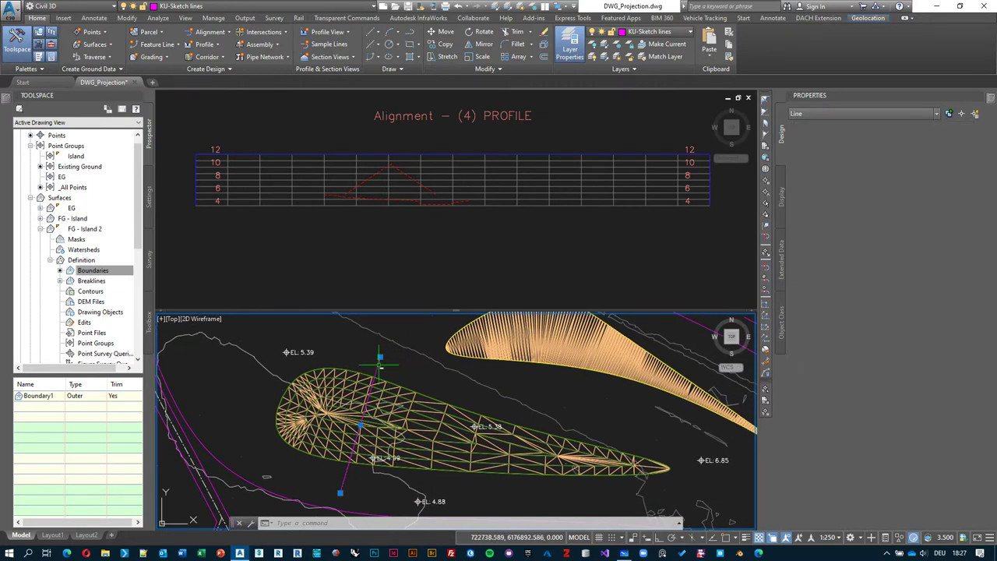
click(382, 357)
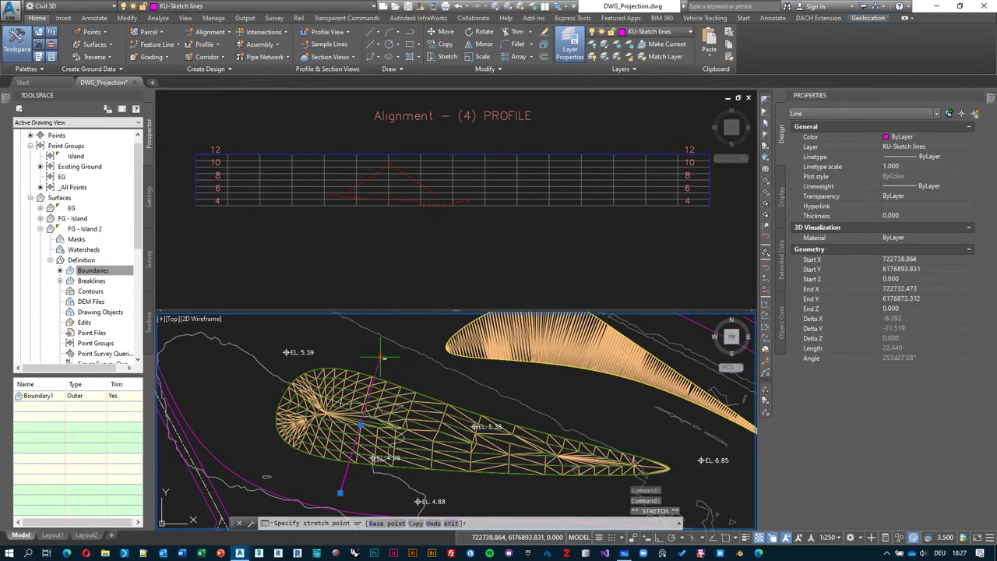
click(340, 343)
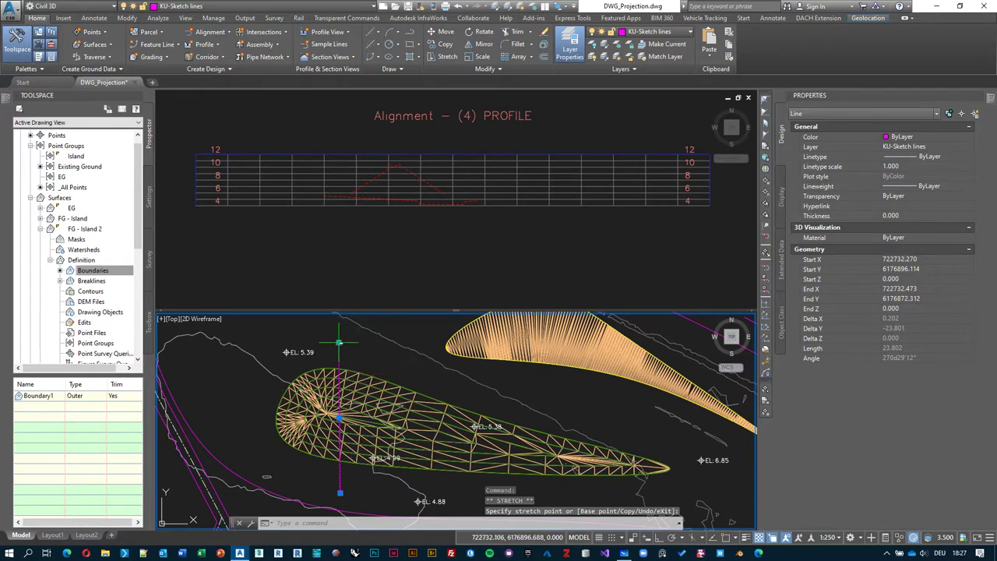
click(441, 371)
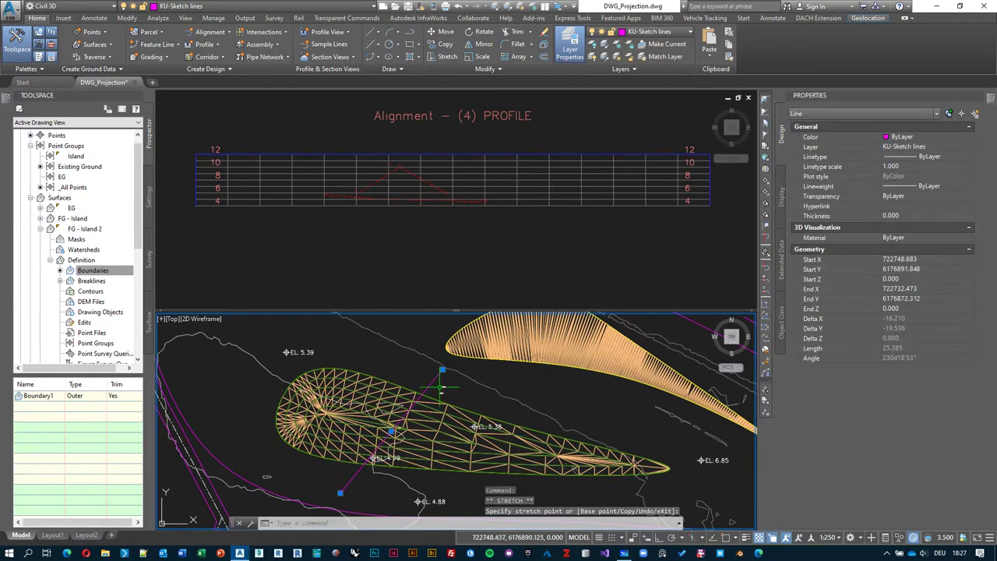
middle_drag(441, 387, 428, 353)
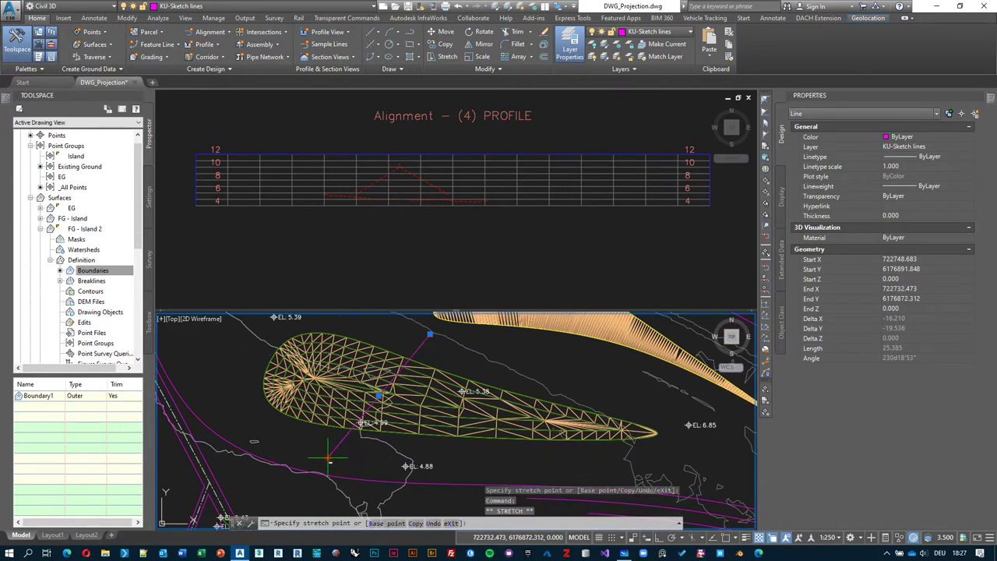
click(463, 466)
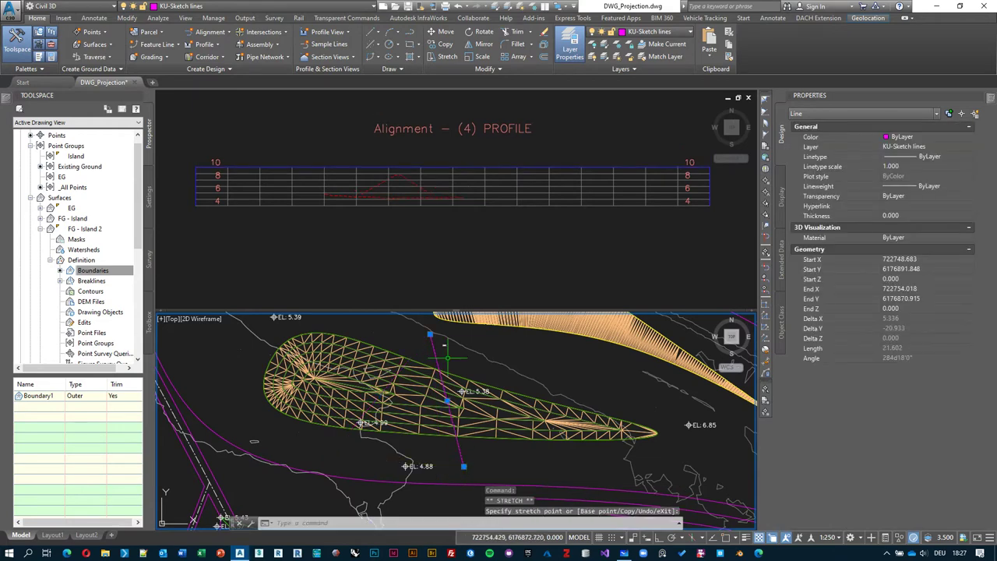
click(463, 466)
click(300, 448)
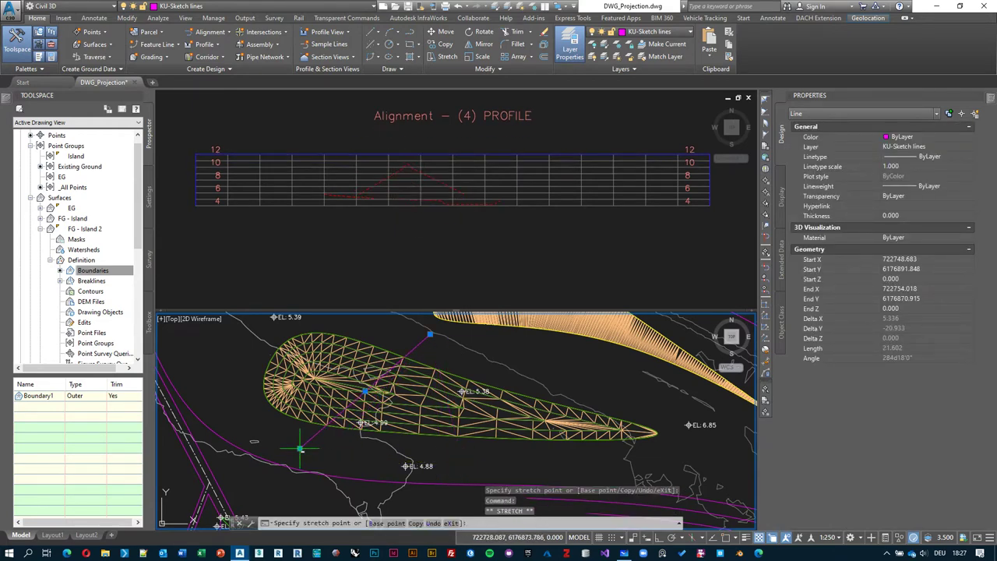
Restretch the sketch line to run from above the island to below it
click(430, 335)
click(345, 319)
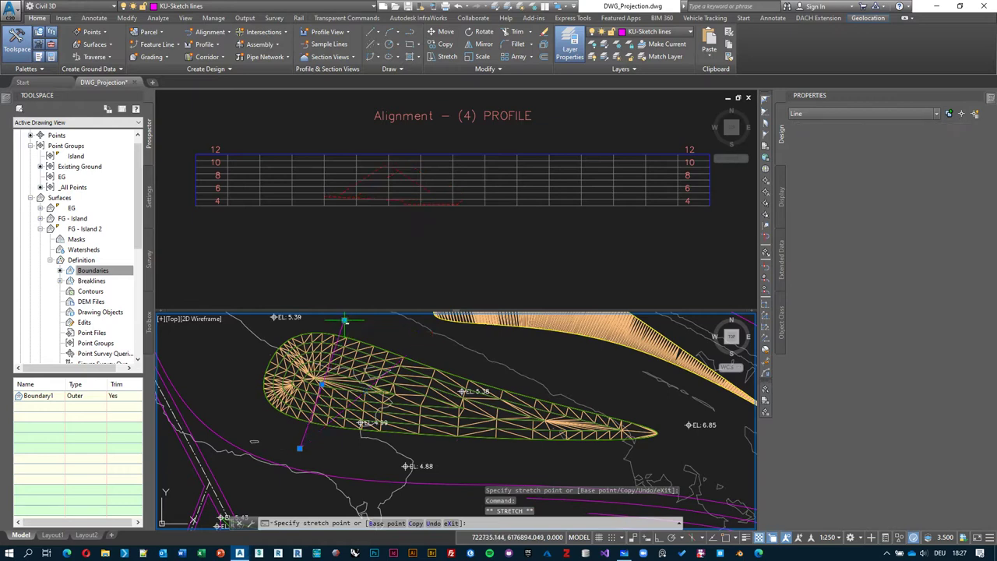
click(303, 450)
click(205, 342)
click(410, 201)
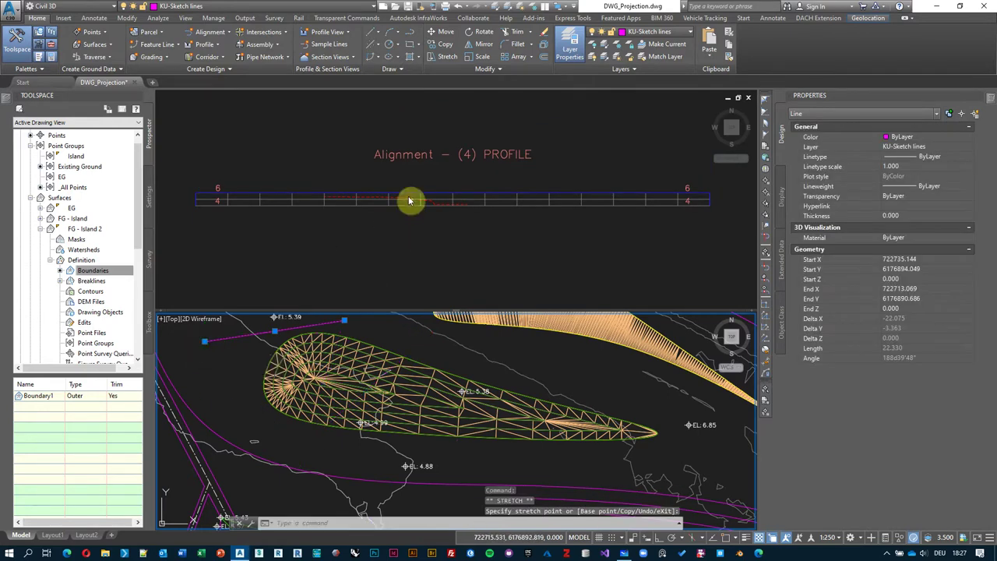
click(205, 341)
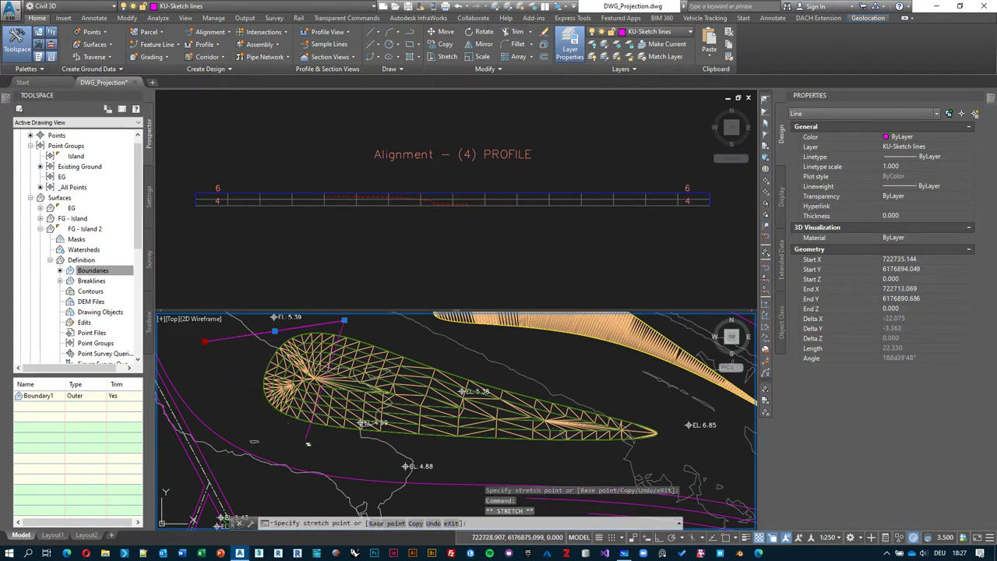
click(314, 449)
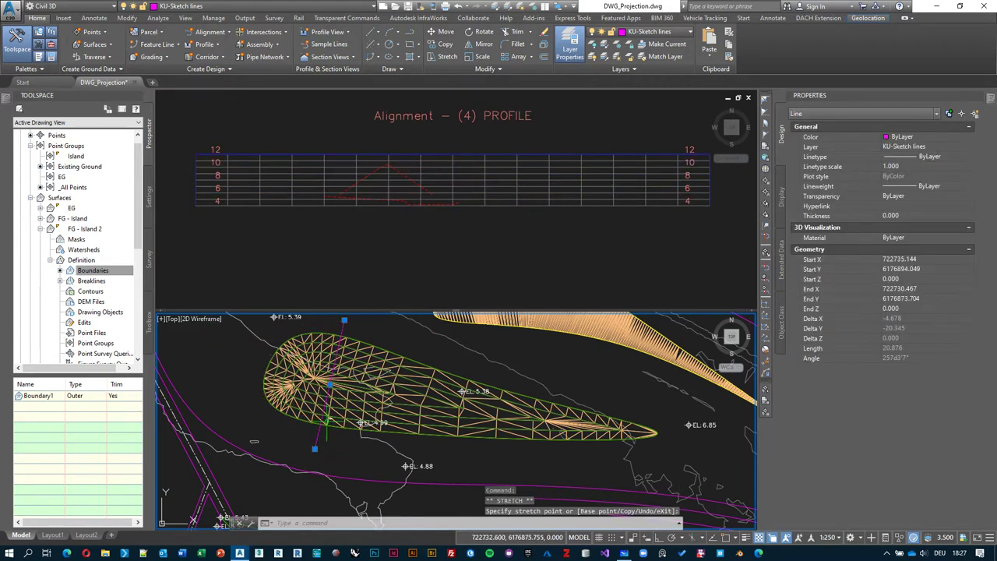
Inspect the resulting cross-section in the profile viewport, zooming in on it
click(403, 238)
click(413, 330)
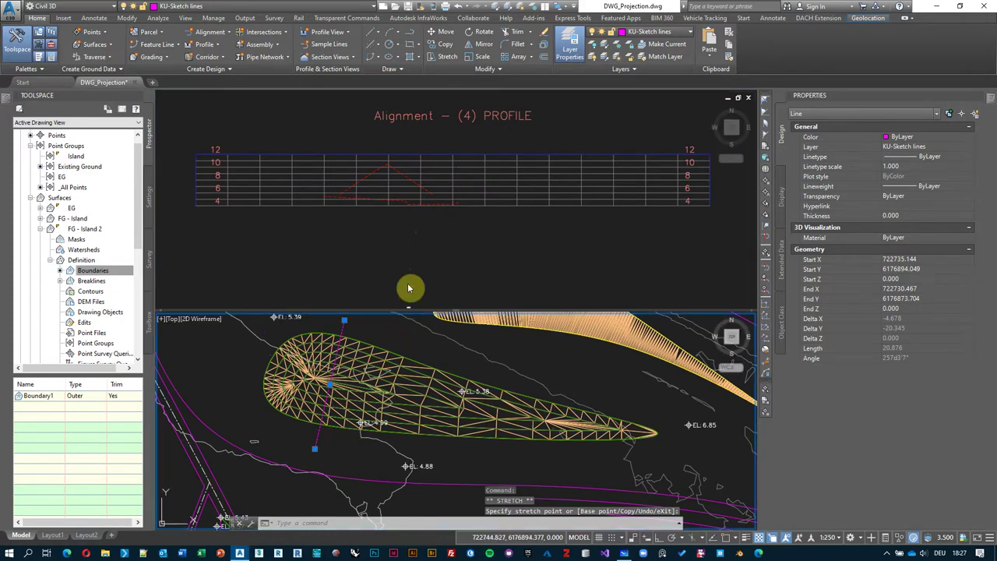
click(411, 244)
click(413, 338)
click(411, 240)
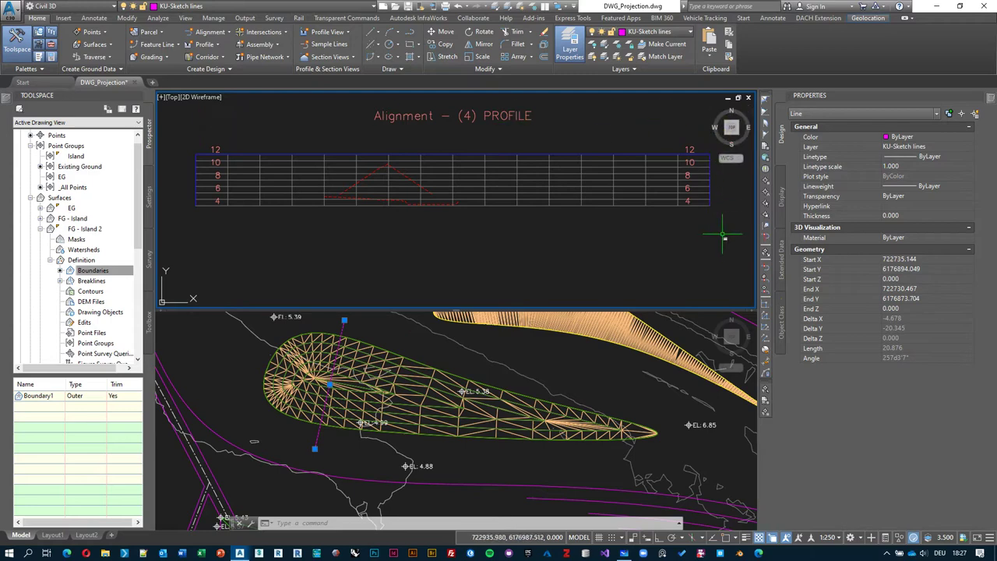
scroll(363, 164, up, 2)
scroll(363, 163, down, 3)
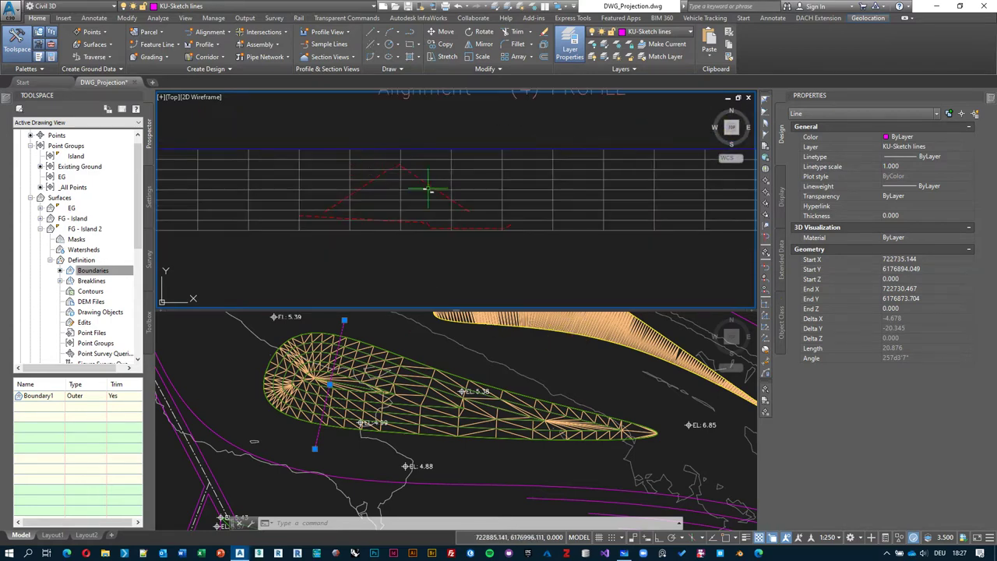
scroll(440, 194, up, 3)
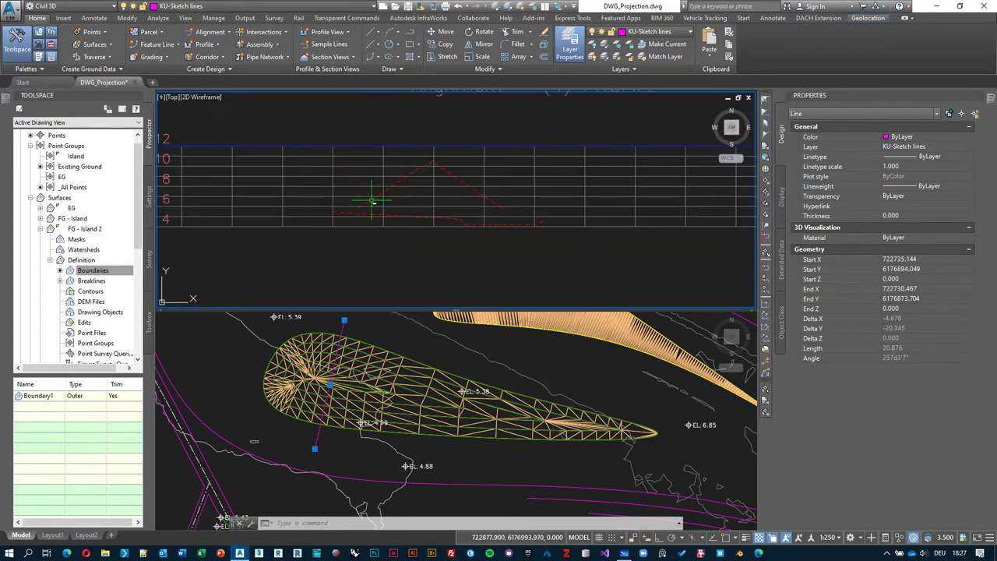
scroll(434, 178, up, 1)
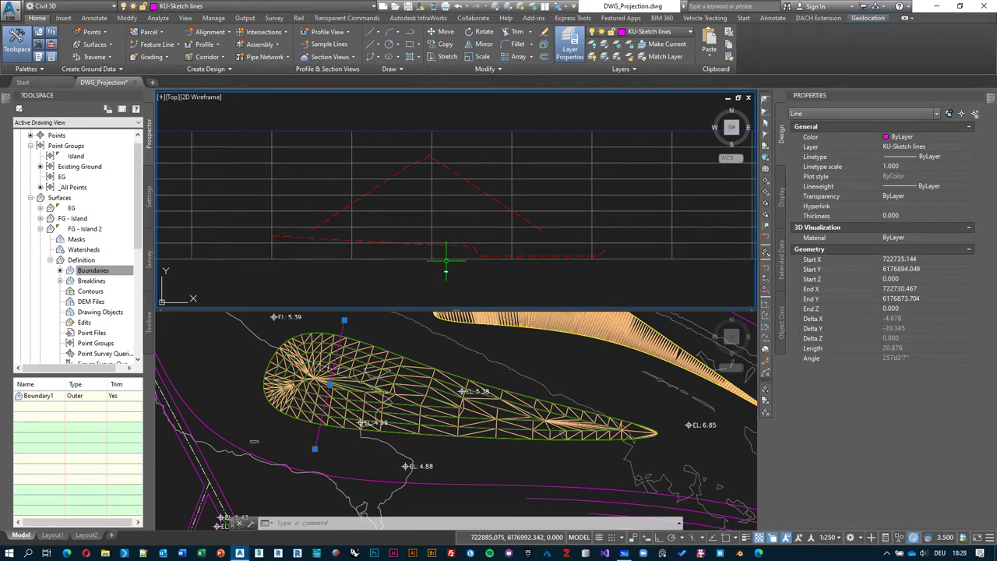
Move the sketch line beside the island's east tip and check the profile section
click(345, 326)
click(344, 320)
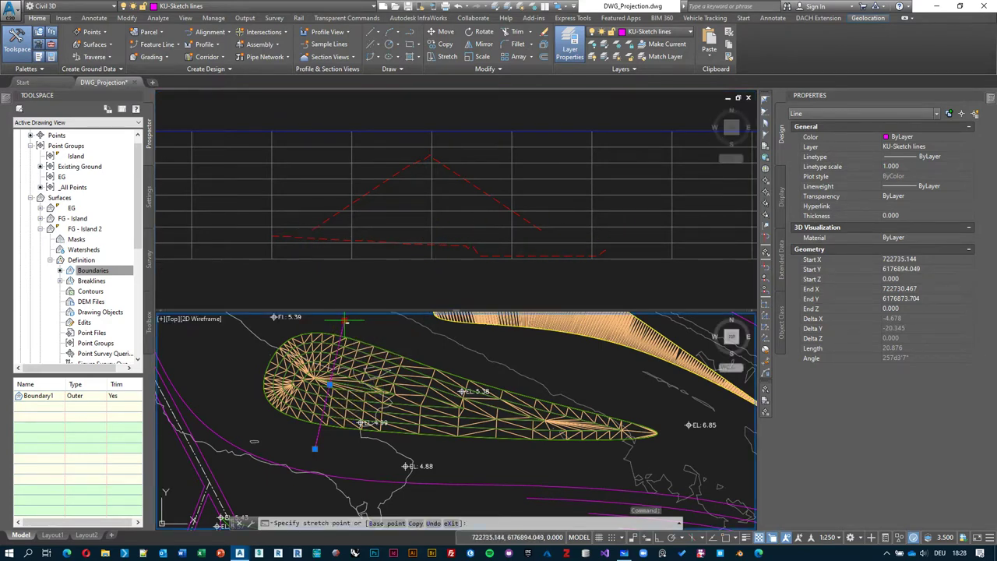
click(660, 395)
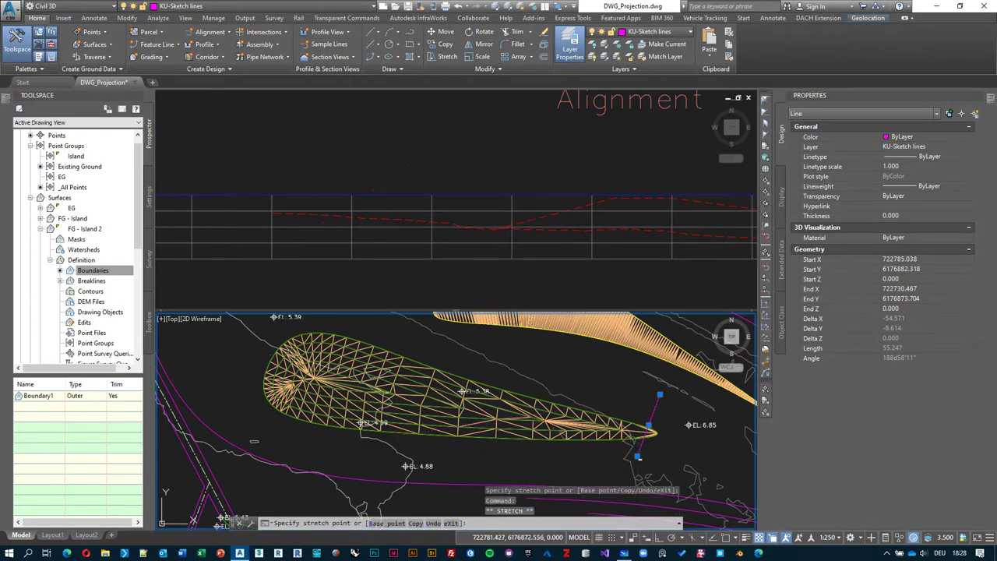
click(637, 456)
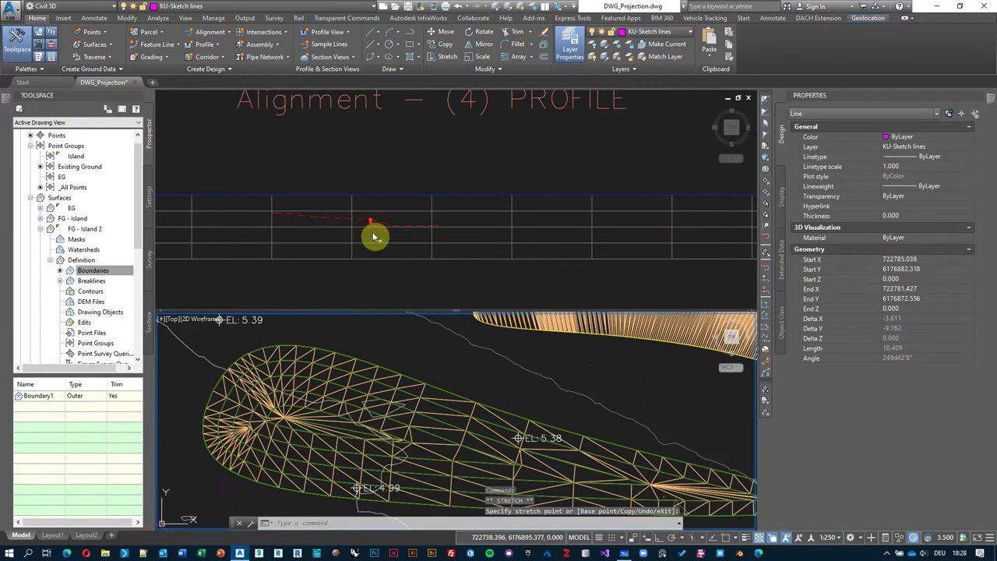
click(383, 244)
scroll(367, 229, up, 3)
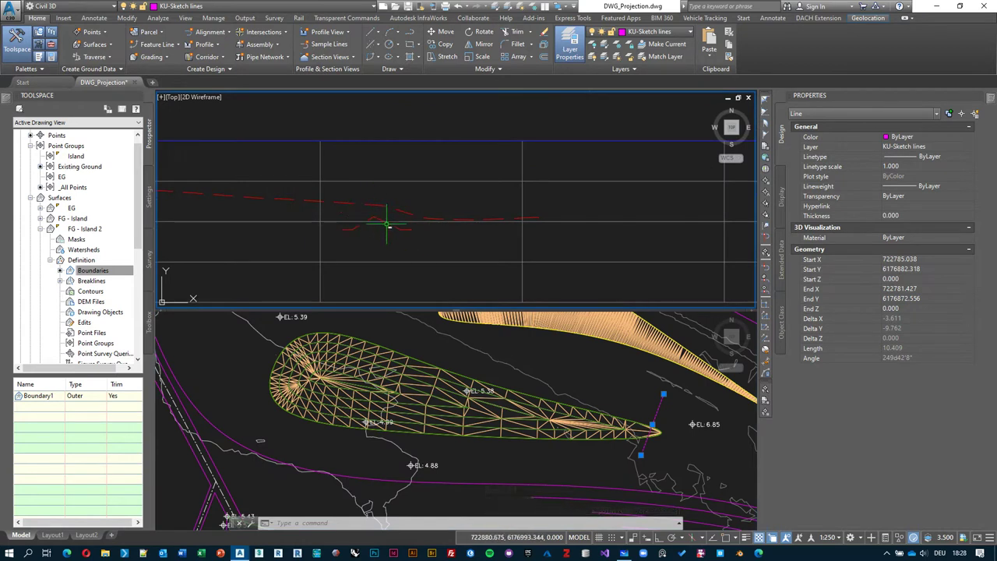
scroll(357, 202, down, 2)
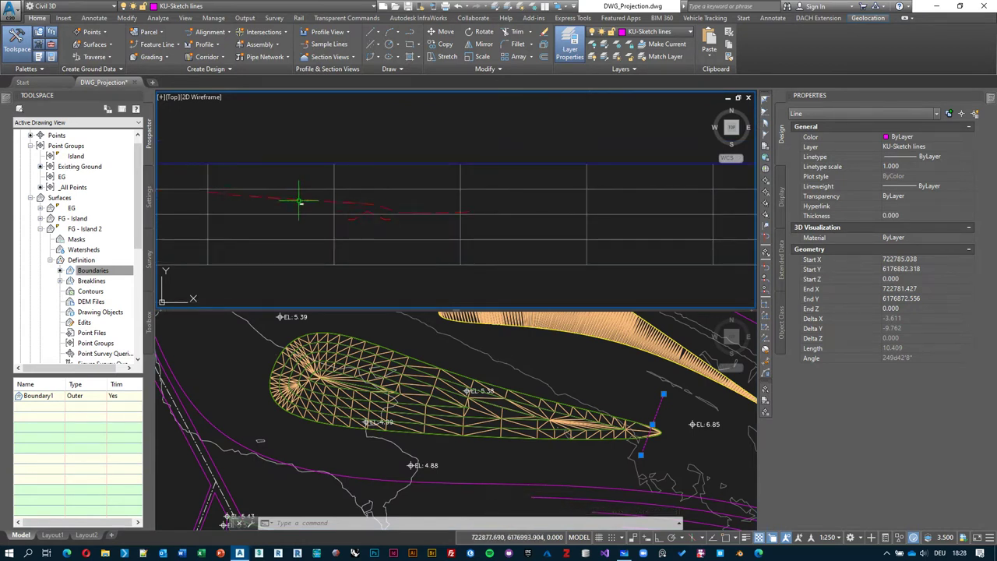
Stretch the sketch line across the island's wide end and clear the selection
click(651, 401)
click(663, 395)
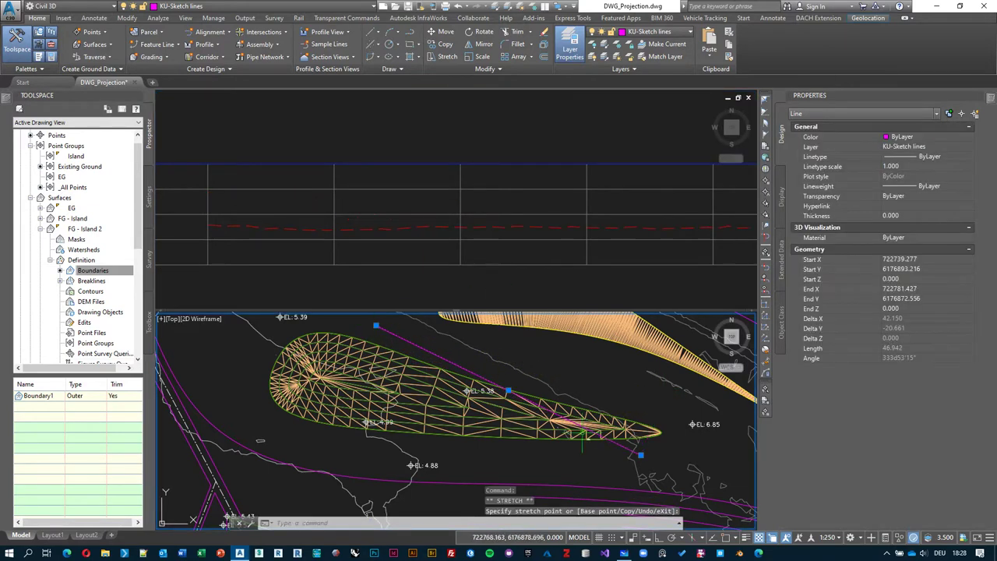
click(313, 446)
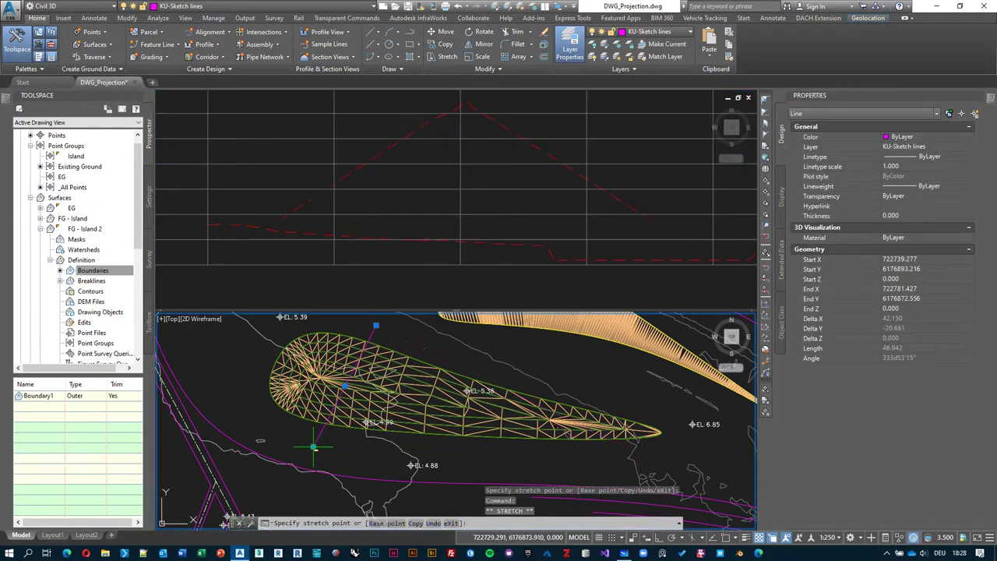
click(361, 324)
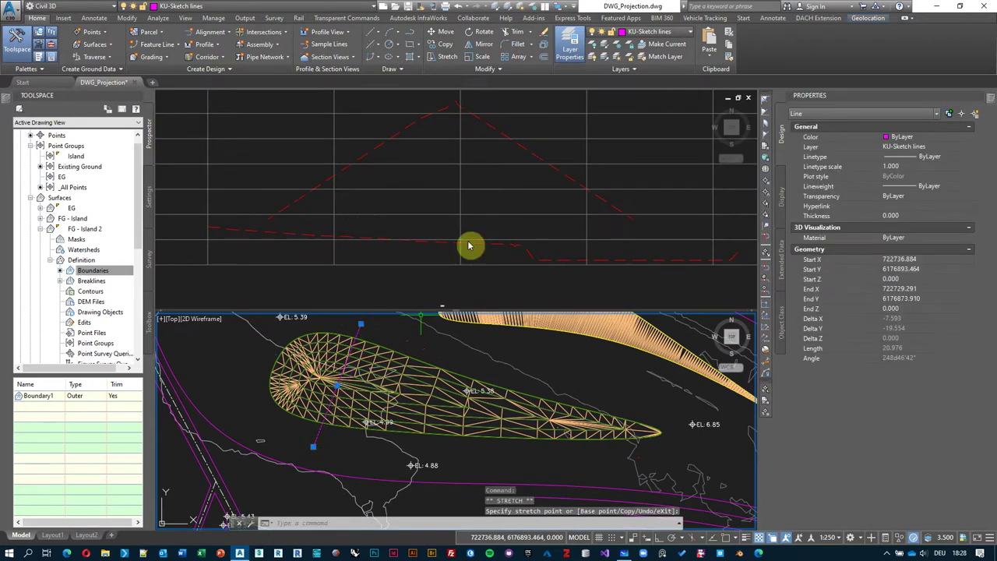
click(505, 344)
key(Escape)
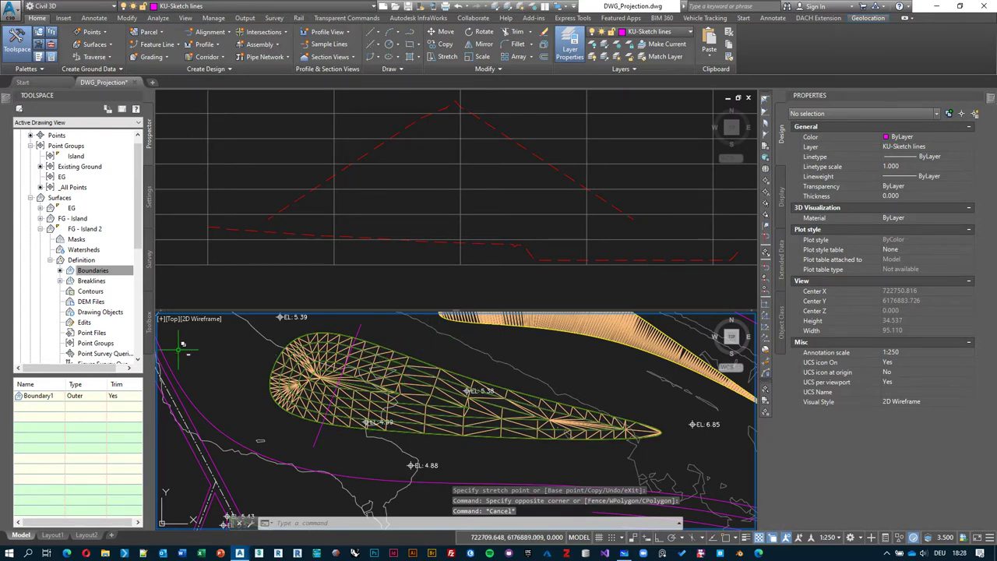
click(162, 326)
click(163, 326)
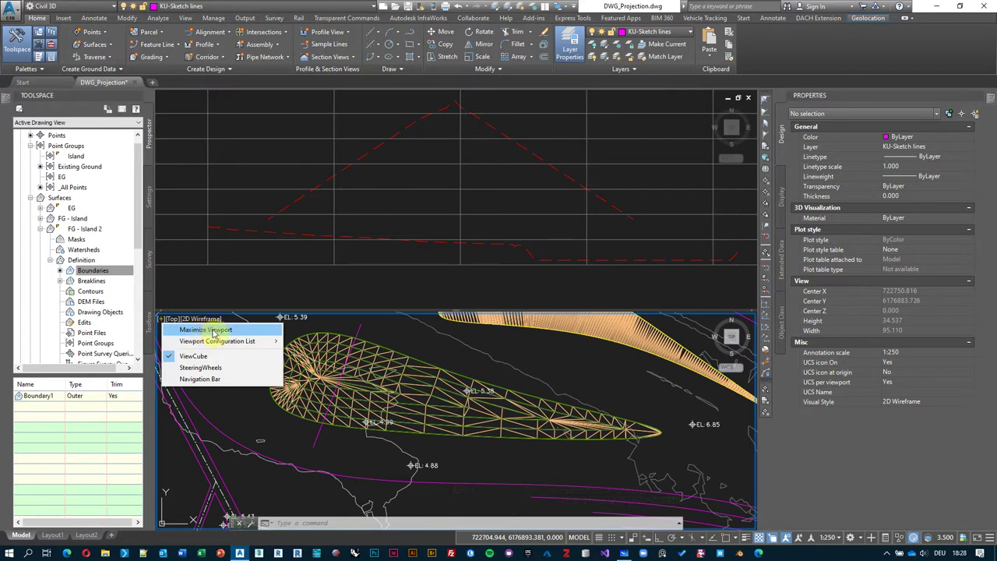
Enlarge the plan view to fill the drawing area and pick the island outline
click(164, 323)
click(164, 324)
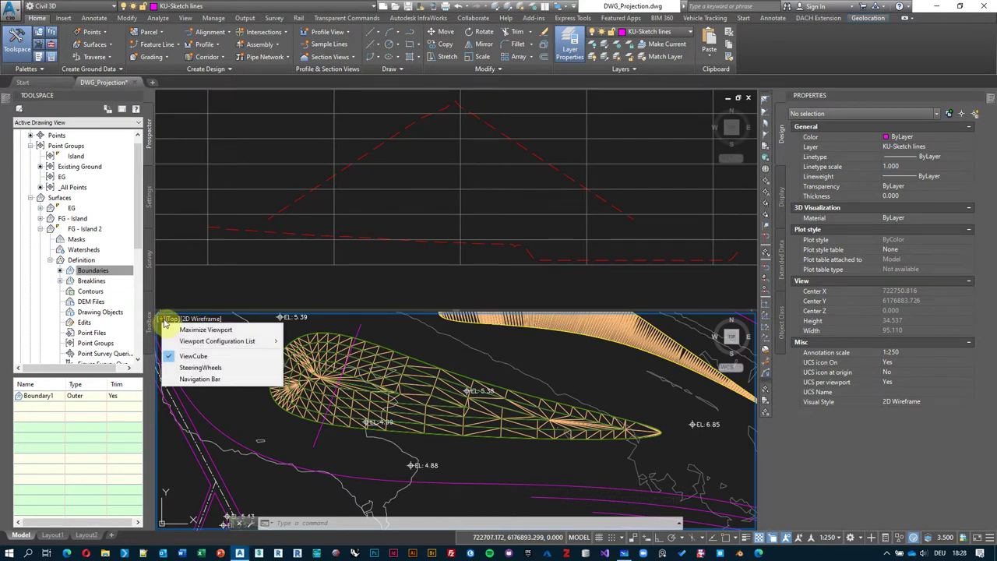
click(201, 331)
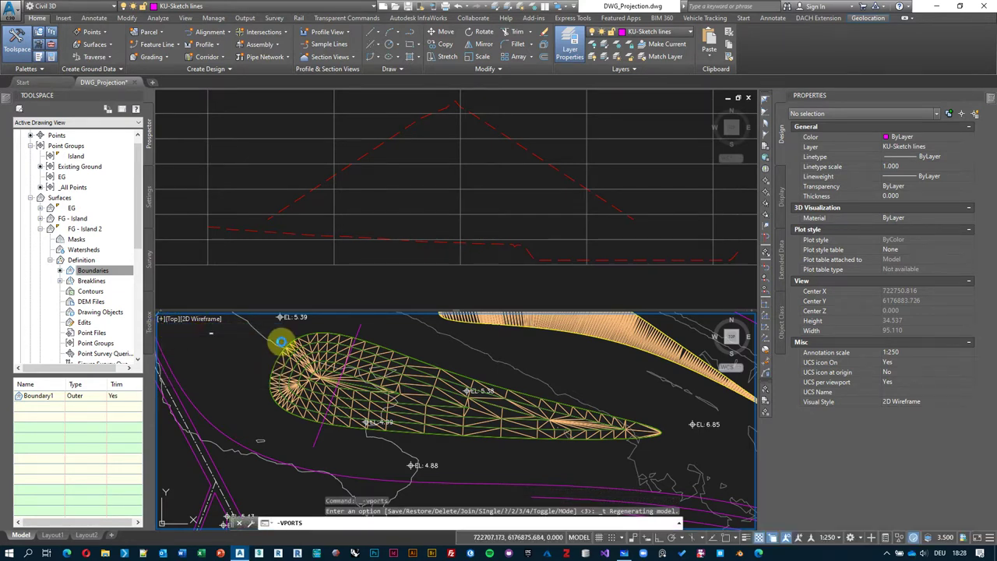
scroll(467, 257, up, 3)
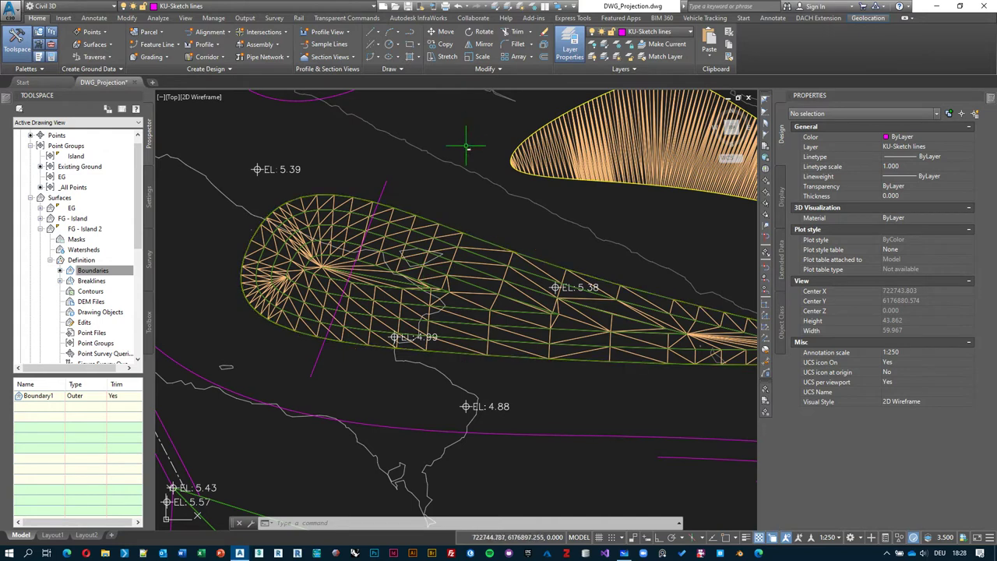
middle_drag(483, 217, 447, 218)
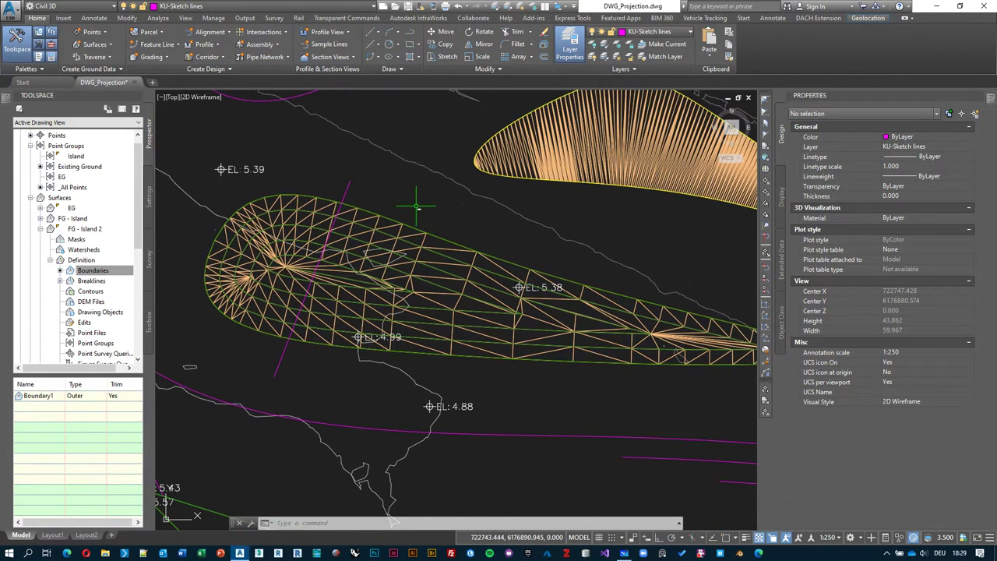
click(448, 238)
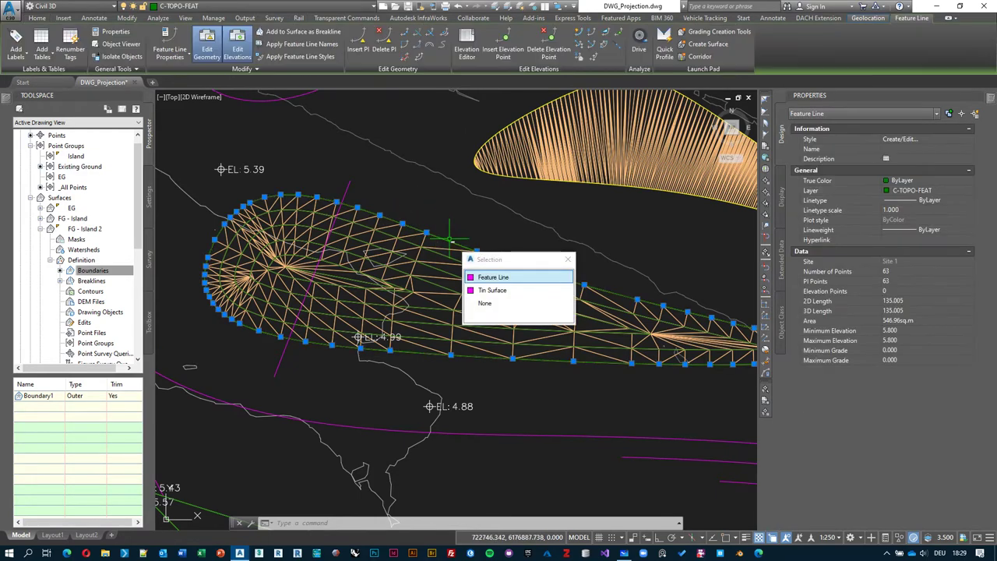
Choose the Feature Line from the overlapping objects and launch Elevations from Surface
click(497, 278)
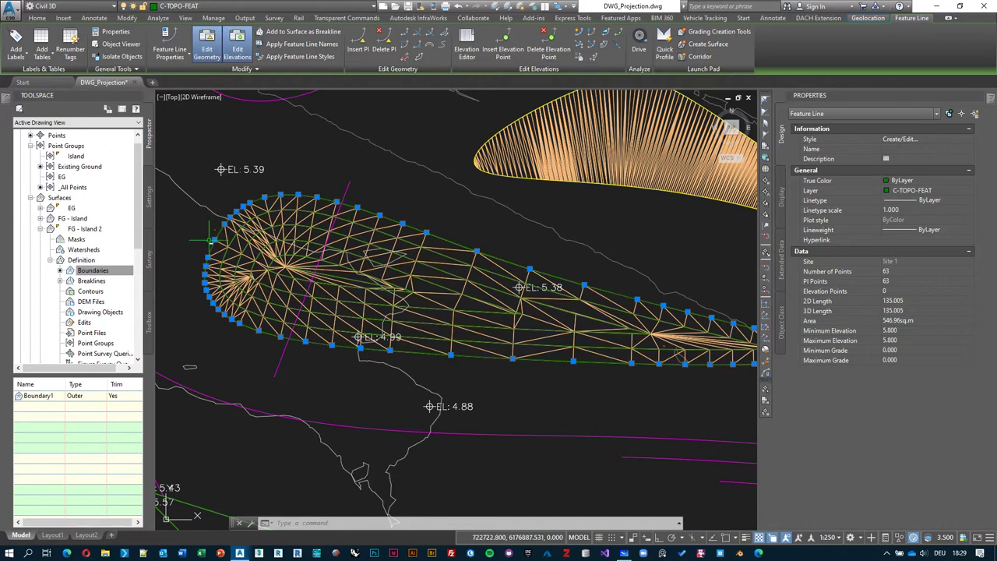
scroll(459, 354, down, 2)
scroll(590, 369, up, 2)
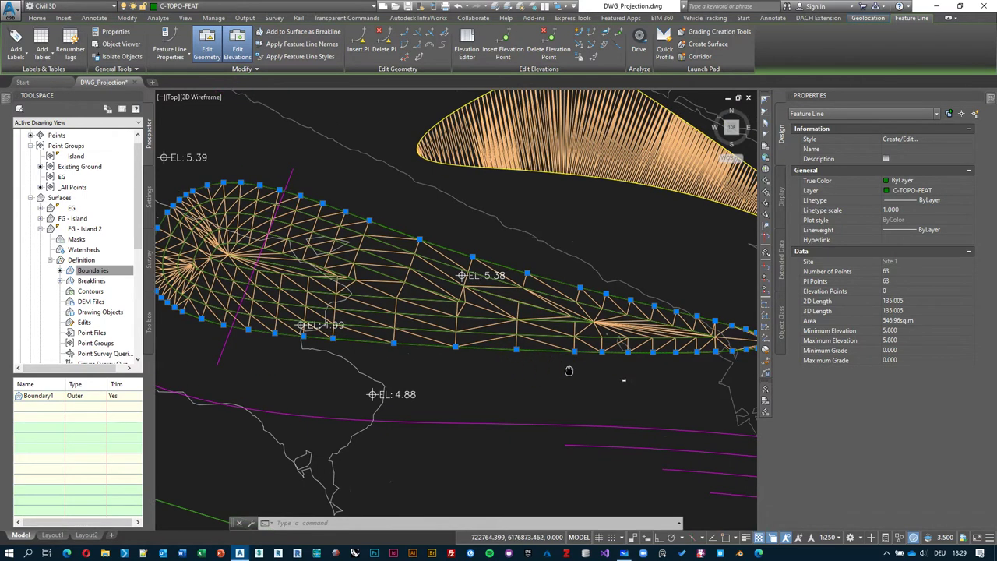
scroll(473, 248, down, 1)
scroll(488, 248, up, 1)
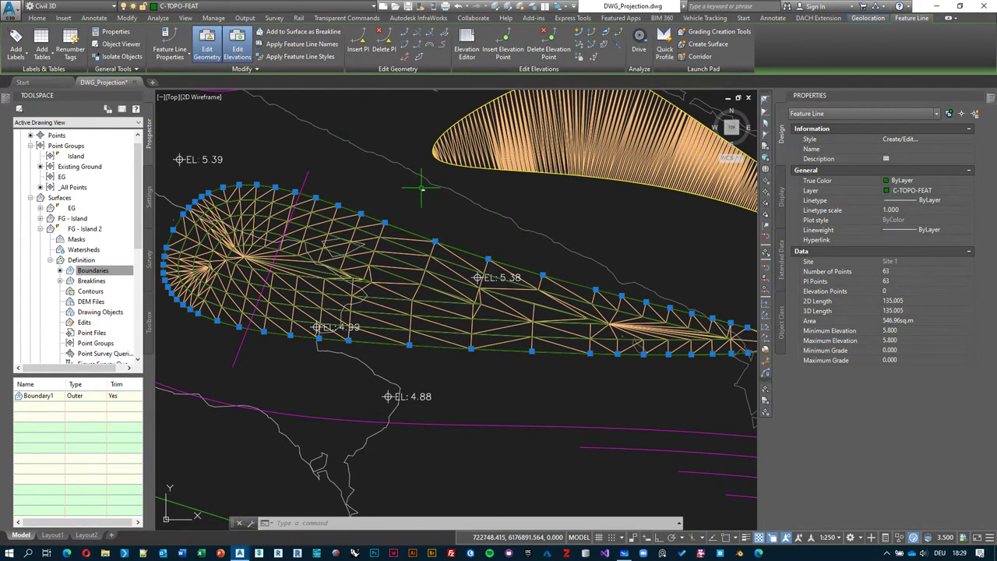
click(797, 116)
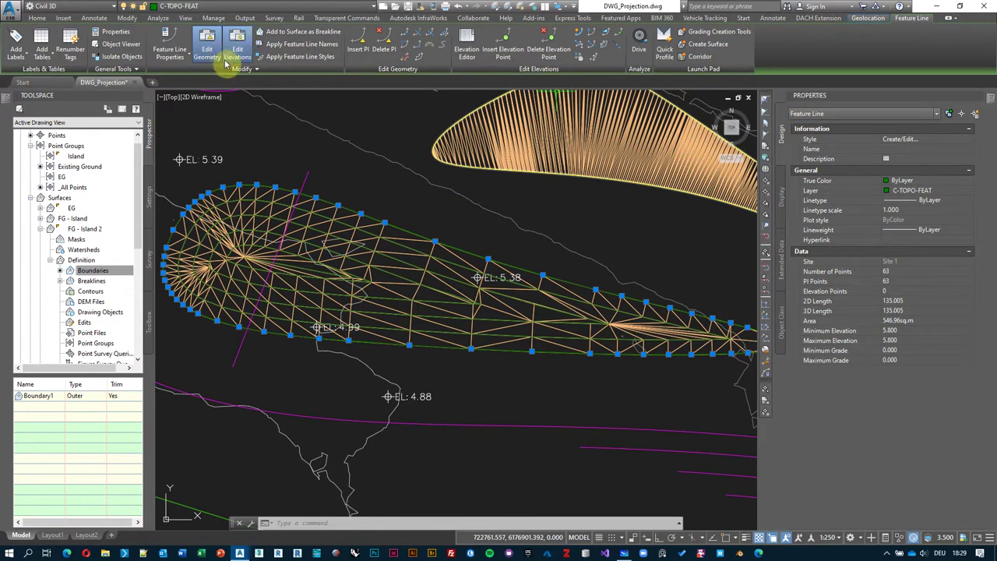
click(226, 63)
click(234, 53)
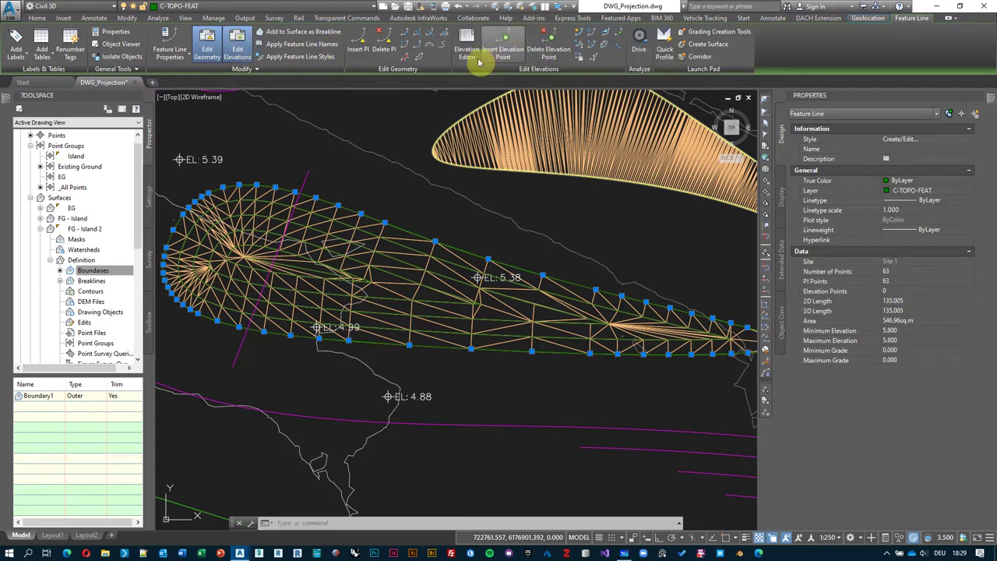
click(580, 62)
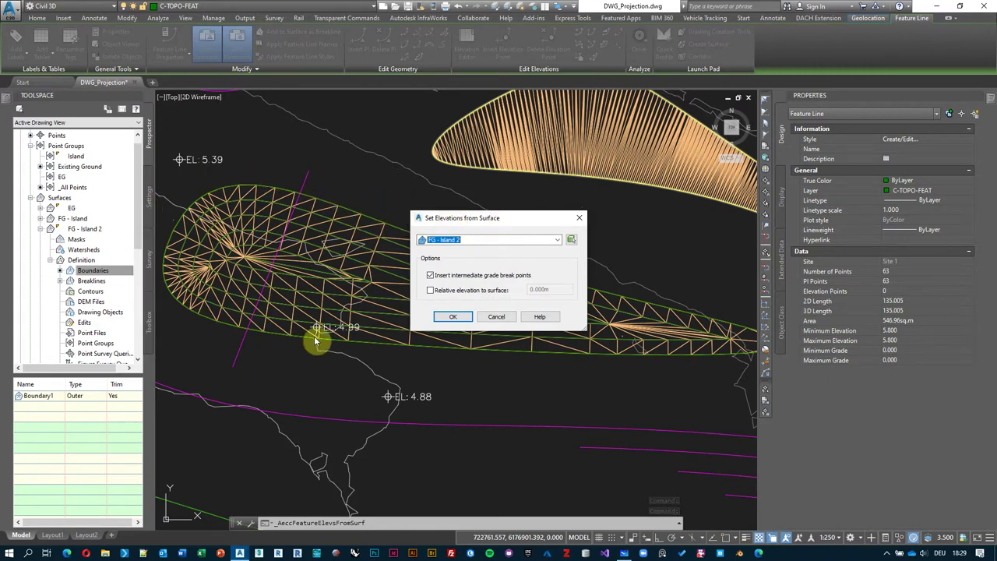
Switch the source surface to EG, keep grade break points, and apply it
click(558, 240)
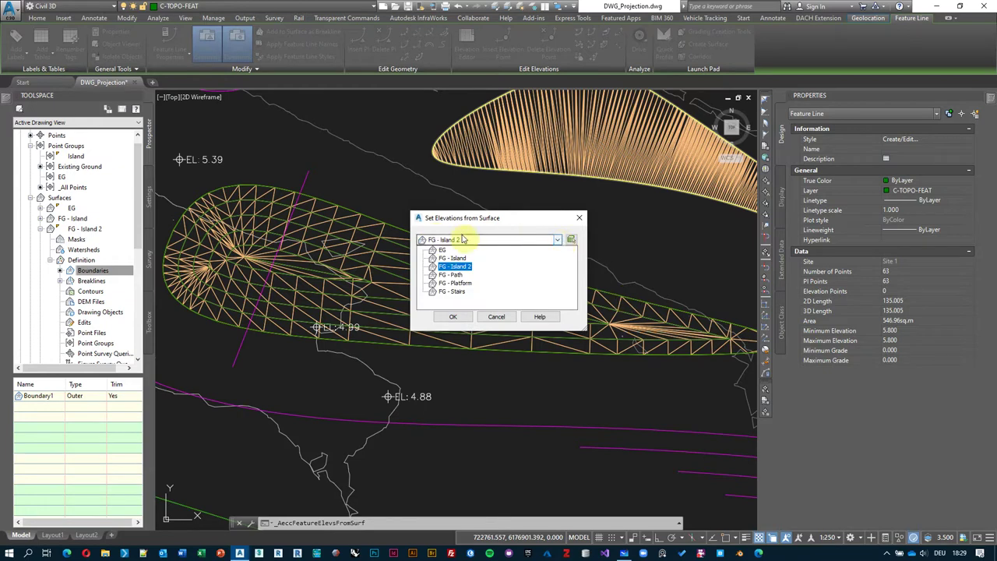
click(442, 250)
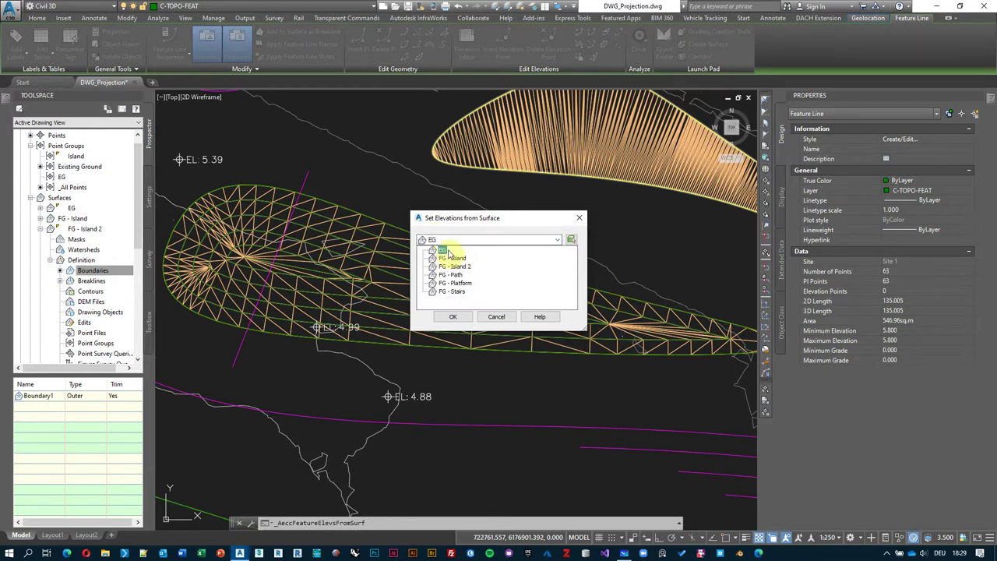
click(444, 251)
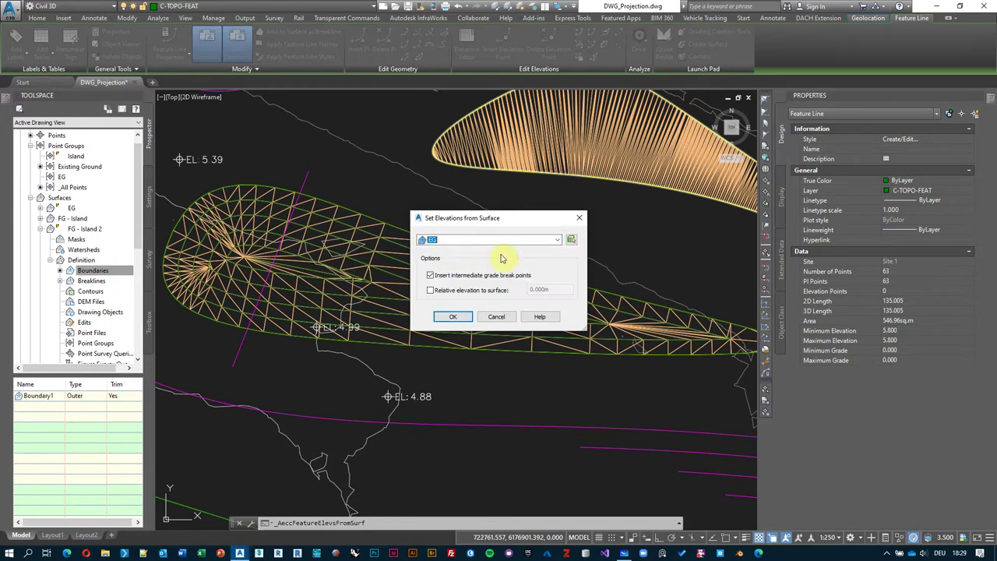
drag(498, 219, 507, 352)
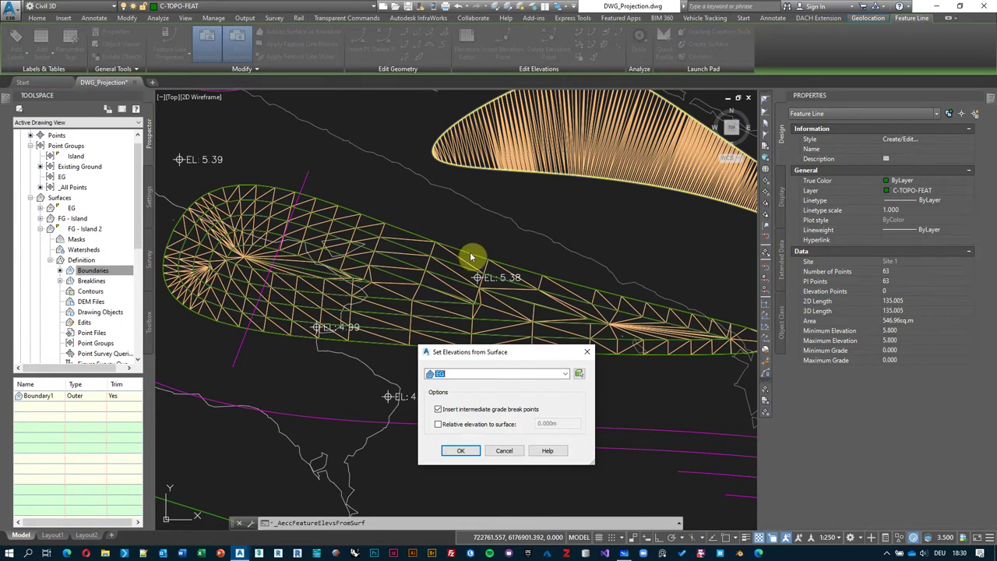
click(461, 451)
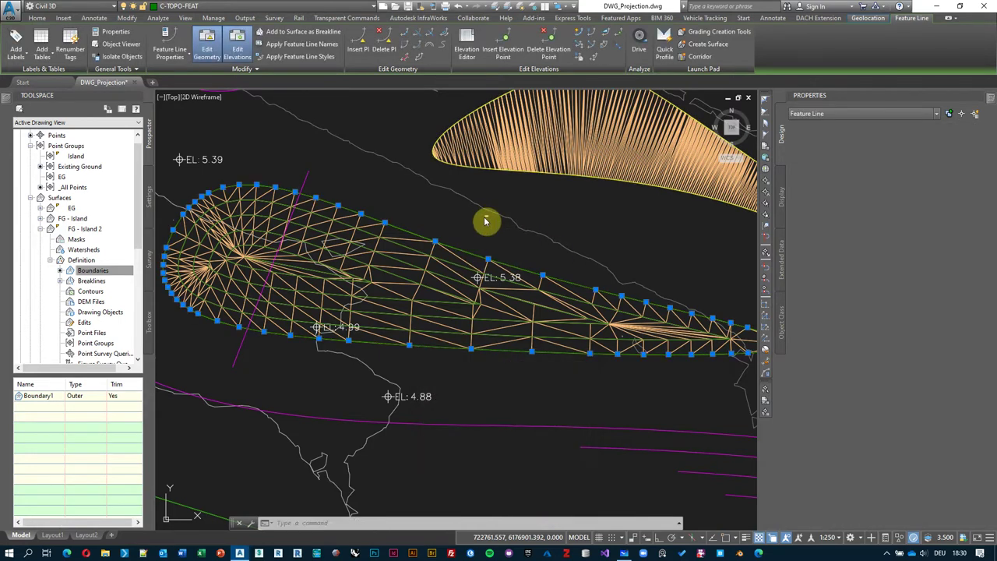
key(Escape)
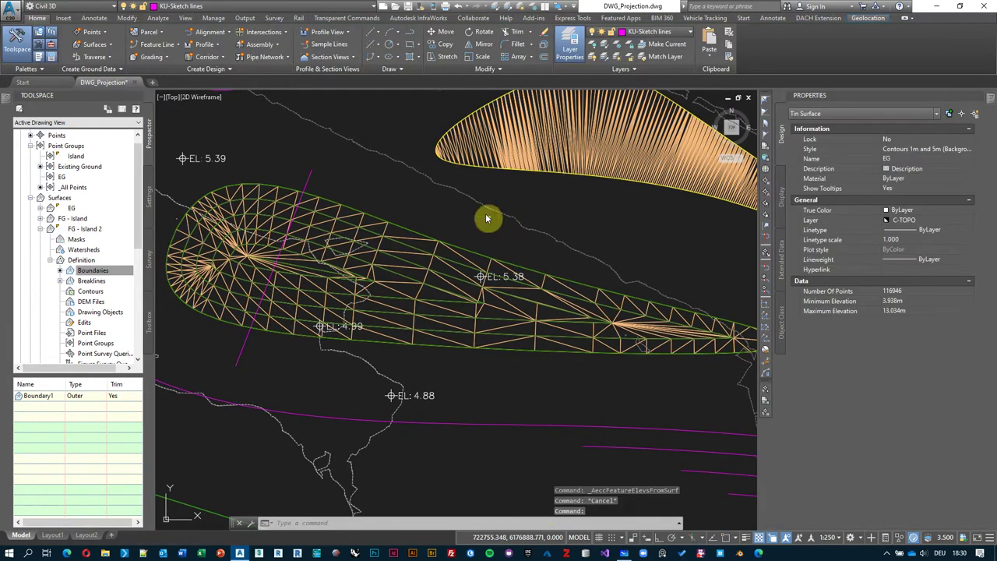
click(966, 149)
click(968, 149)
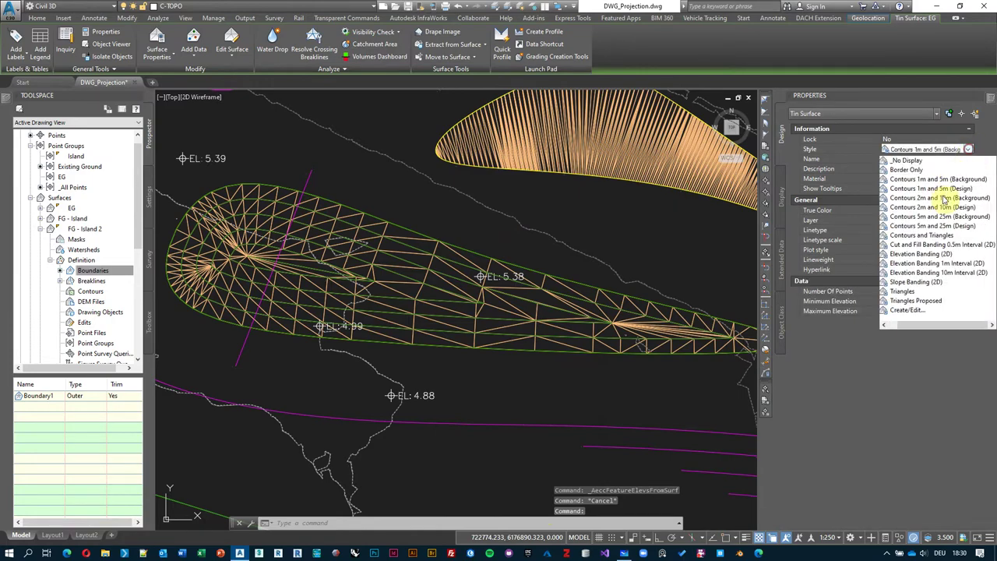
click(910, 294)
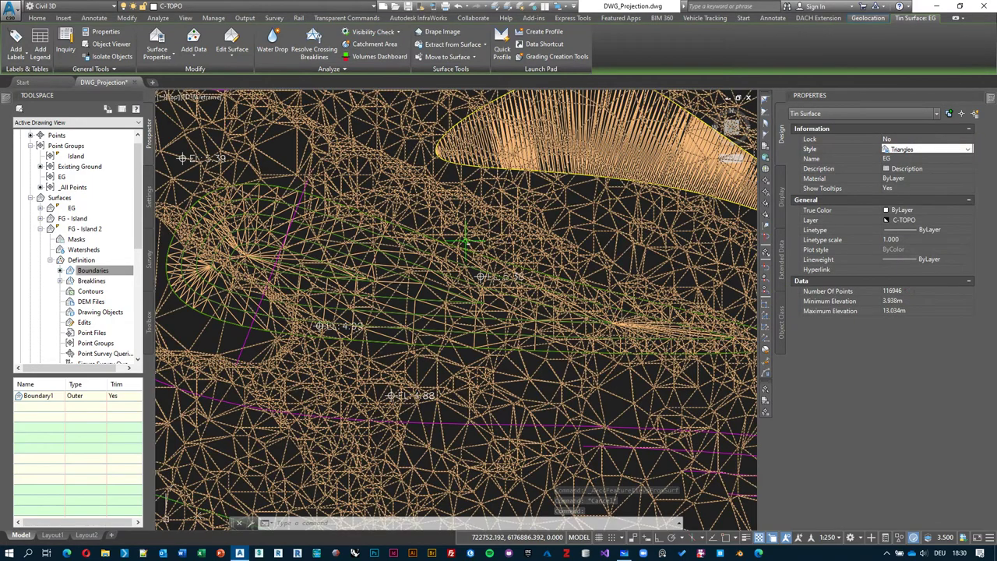
key(Escape)
scroll(467, 259, up, 2)
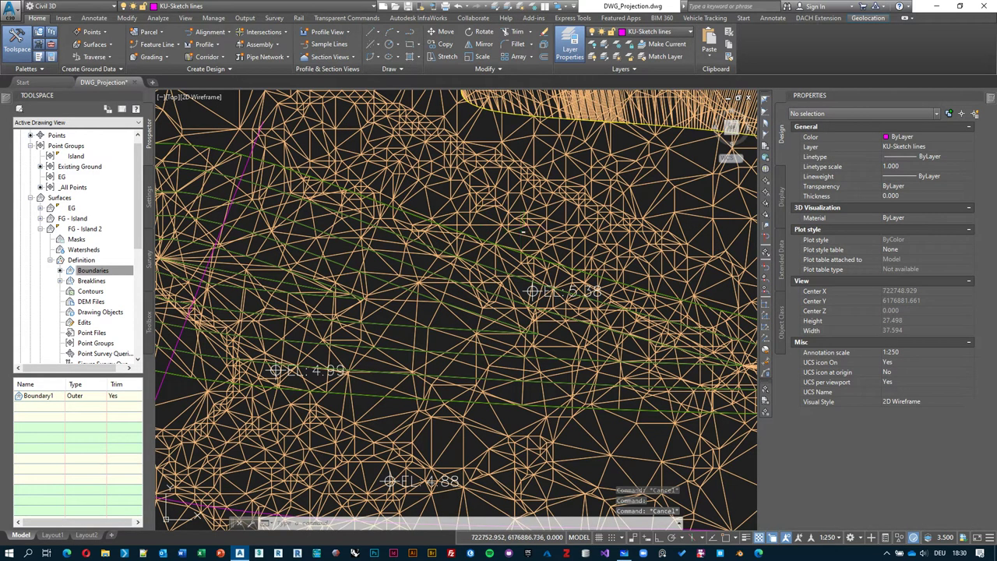
click(529, 230)
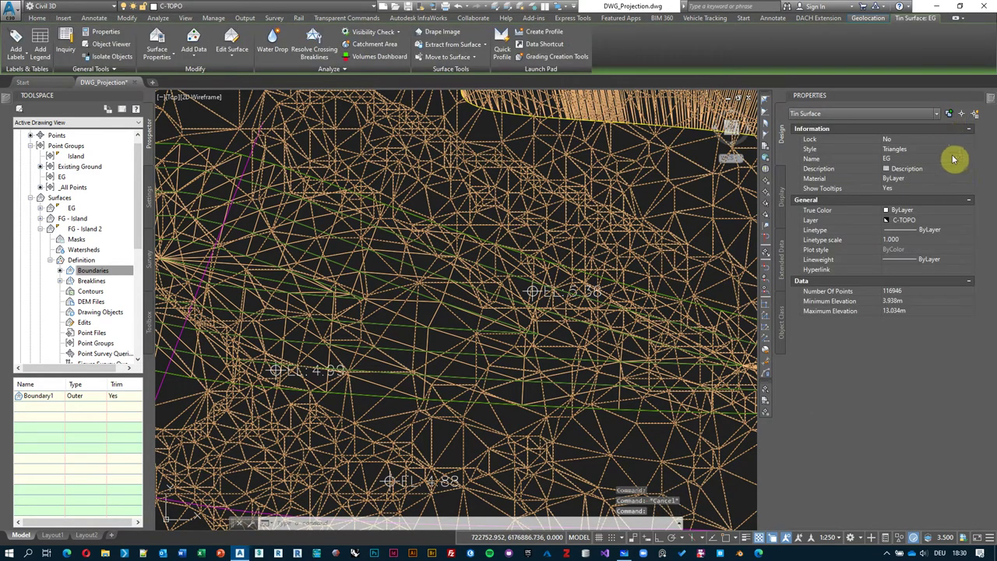
click(961, 151)
click(967, 148)
click(903, 291)
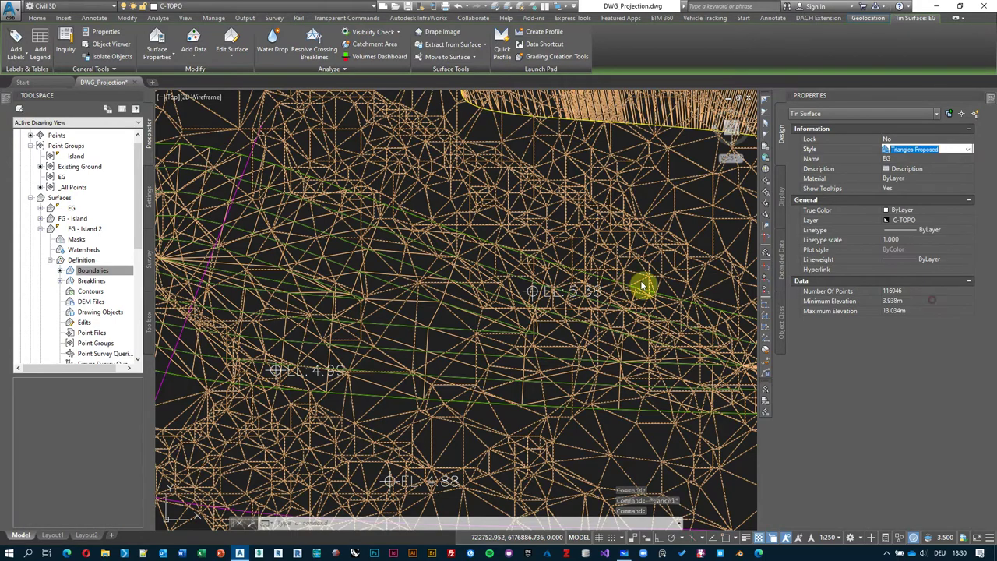
key(Escape)
middle_drag(511, 258, 522, 253)
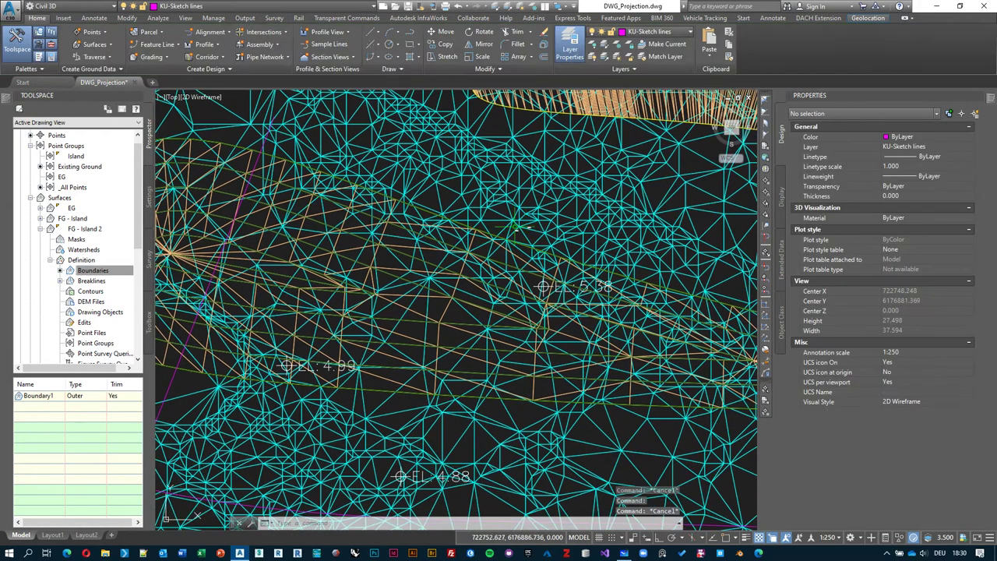
scroll(448, 252, up, 2)
scroll(548, 226, up, 4)
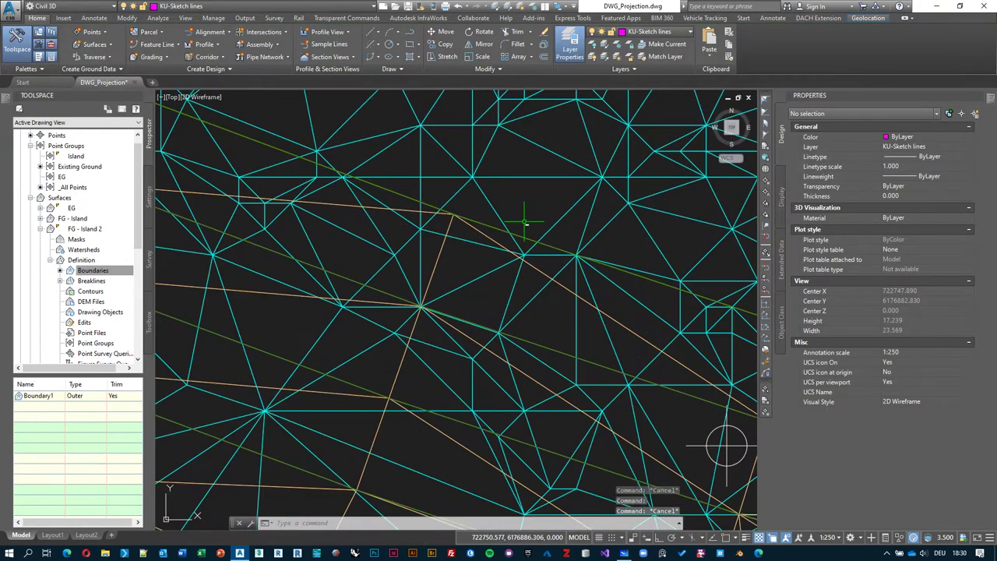
click(528, 232)
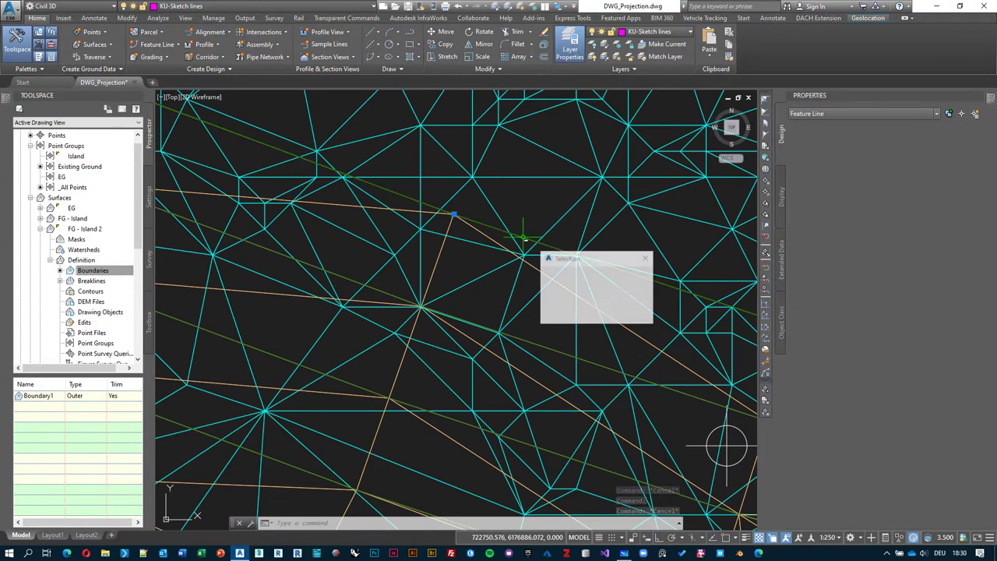
click(594, 274)
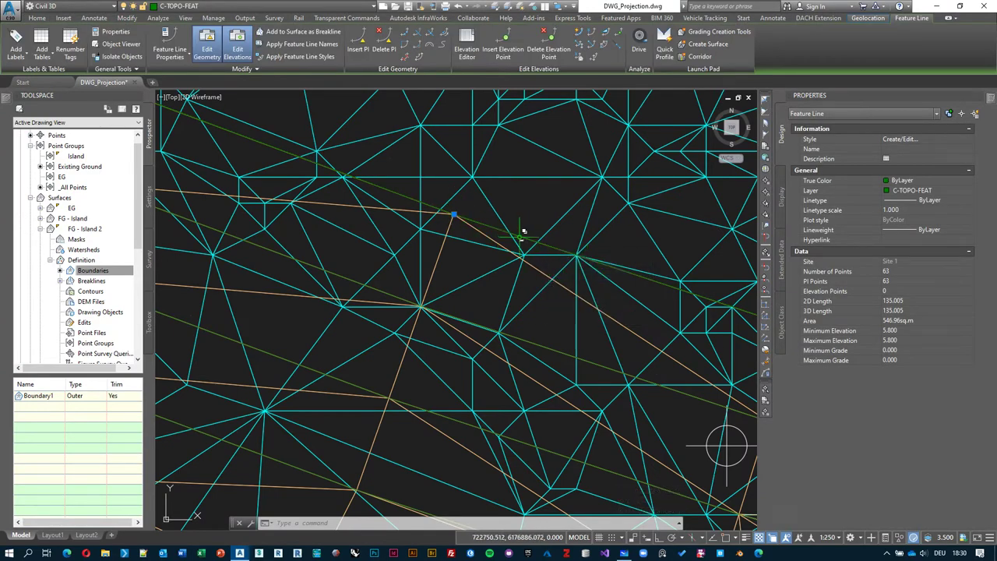
scroll(678, 297, up, 2)
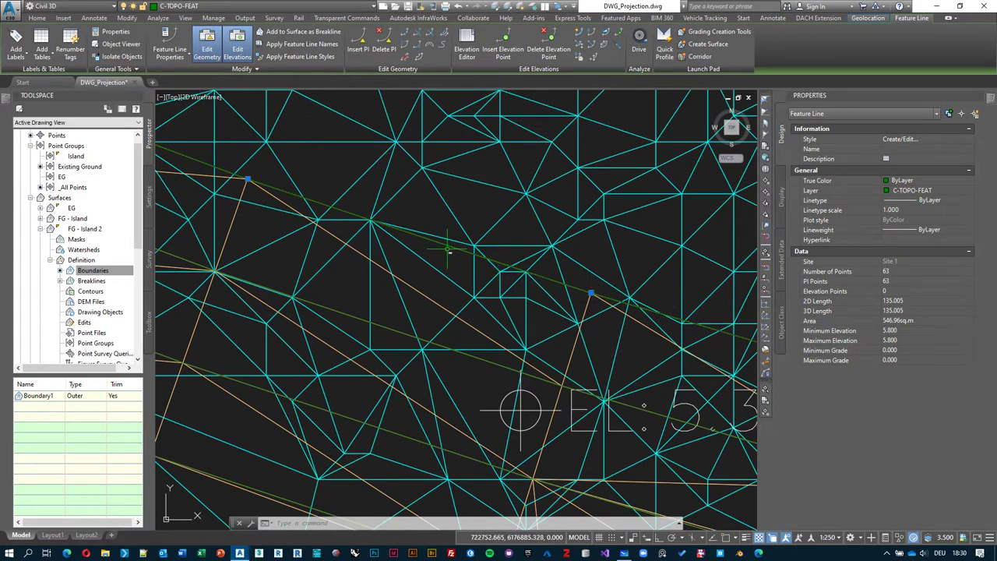
scroll(552, 291, down, 2)
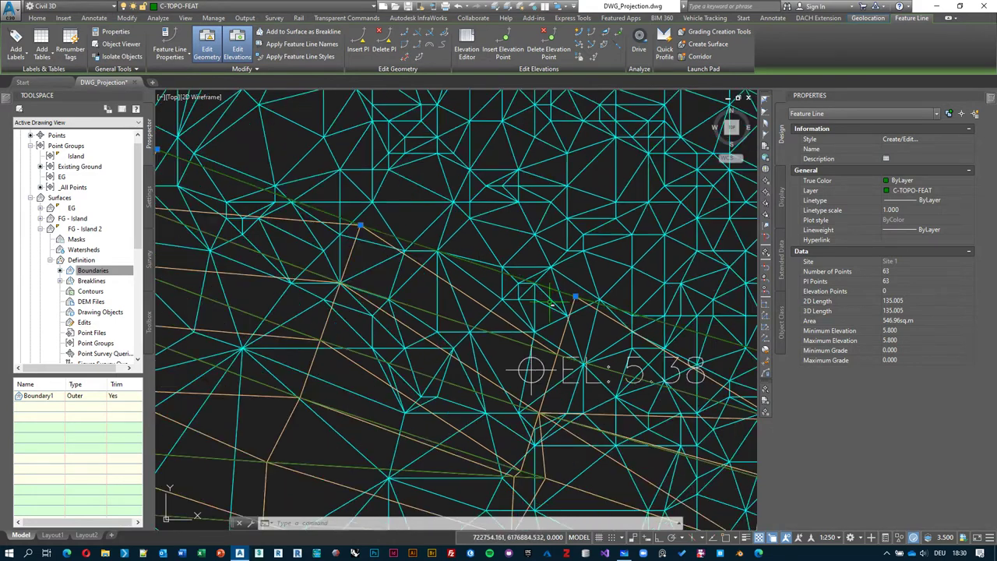
key(Escape)
key(Escape)
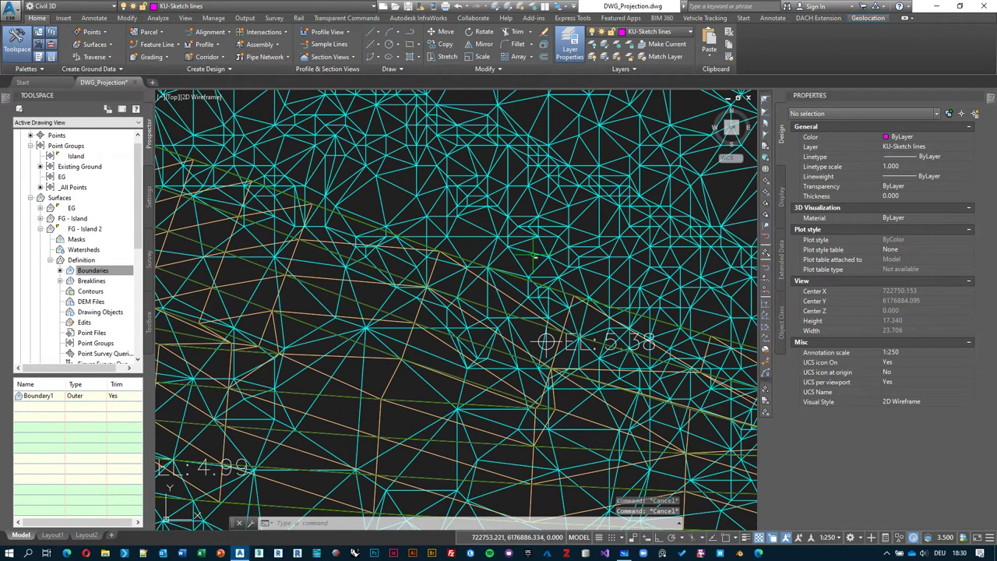
click(517, 247)
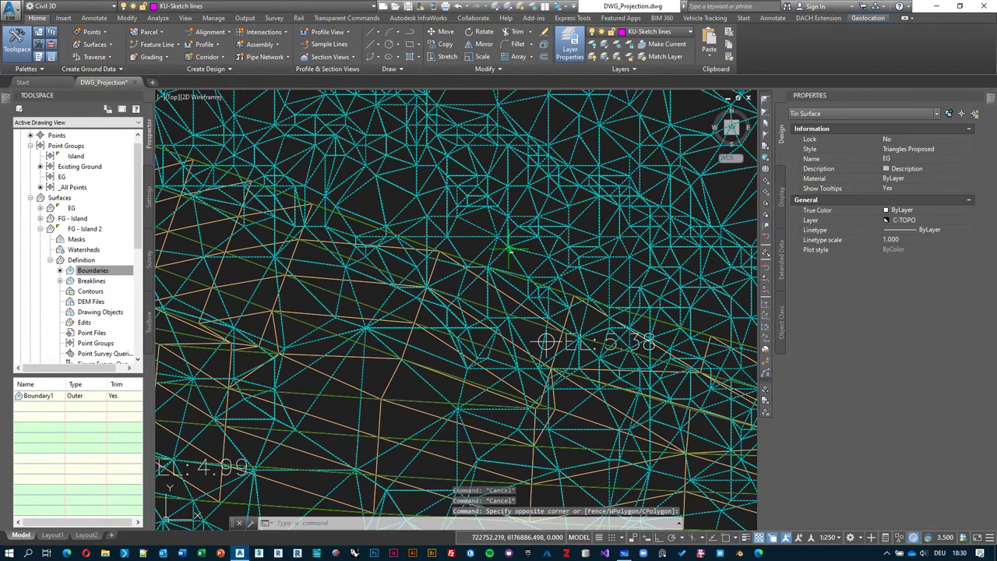
click(954, 148)
click(970, 150)
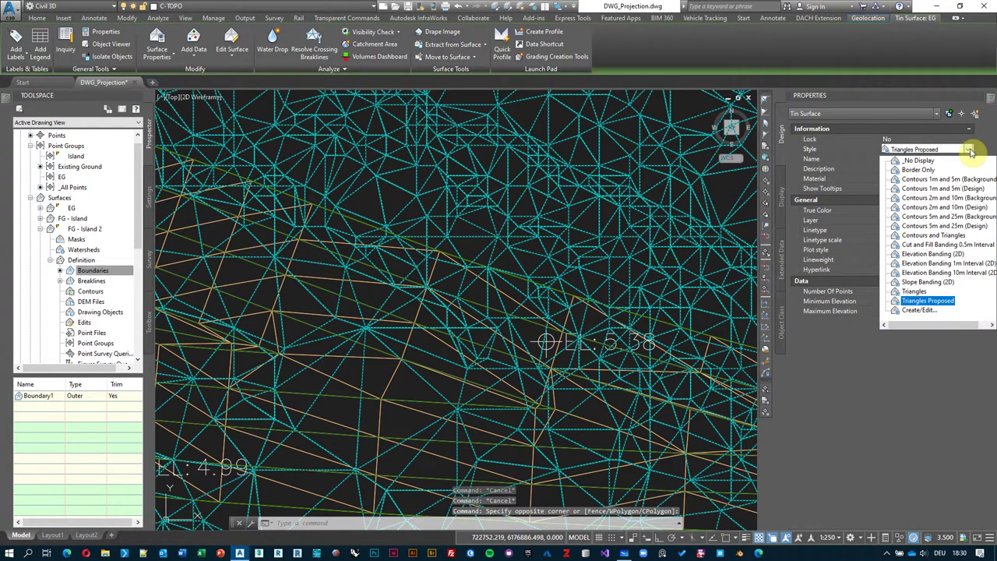
click(947, 179)
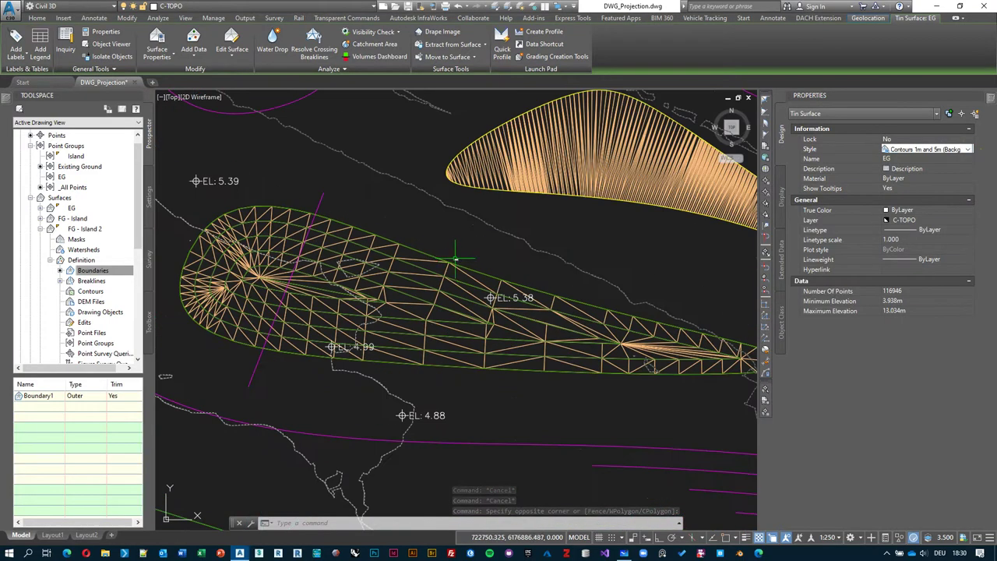
key(Escape)
middle_drag(456, 258, 503, 231)
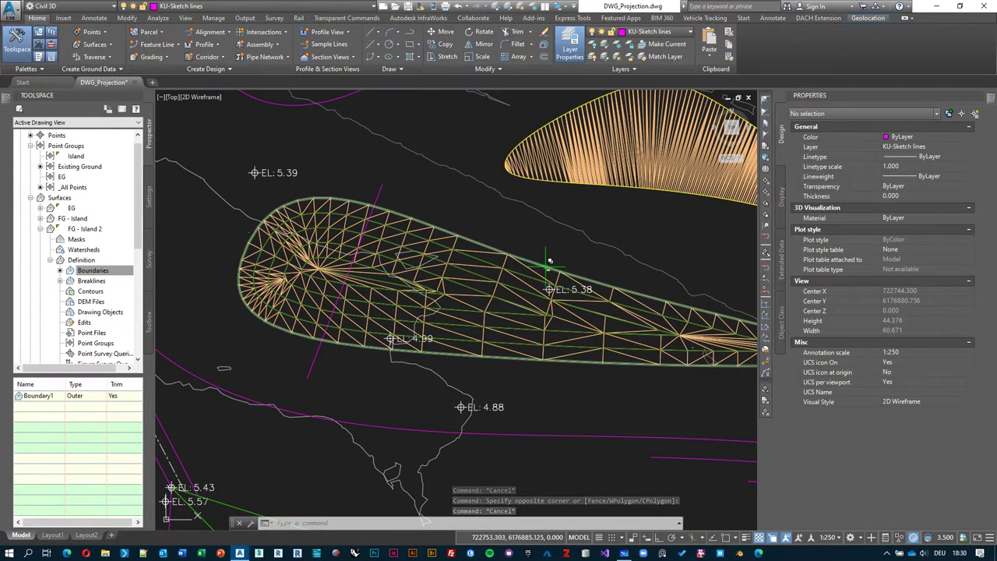
Select the island feature line and run Elevations from Surface with EG as source
click(548, 269)
click(600, 306)
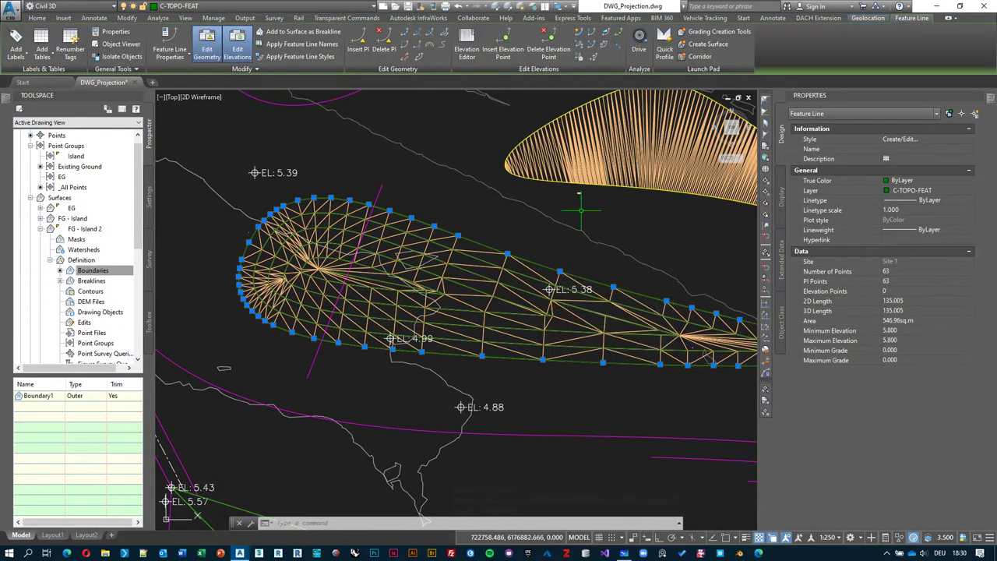
click(582, 60)
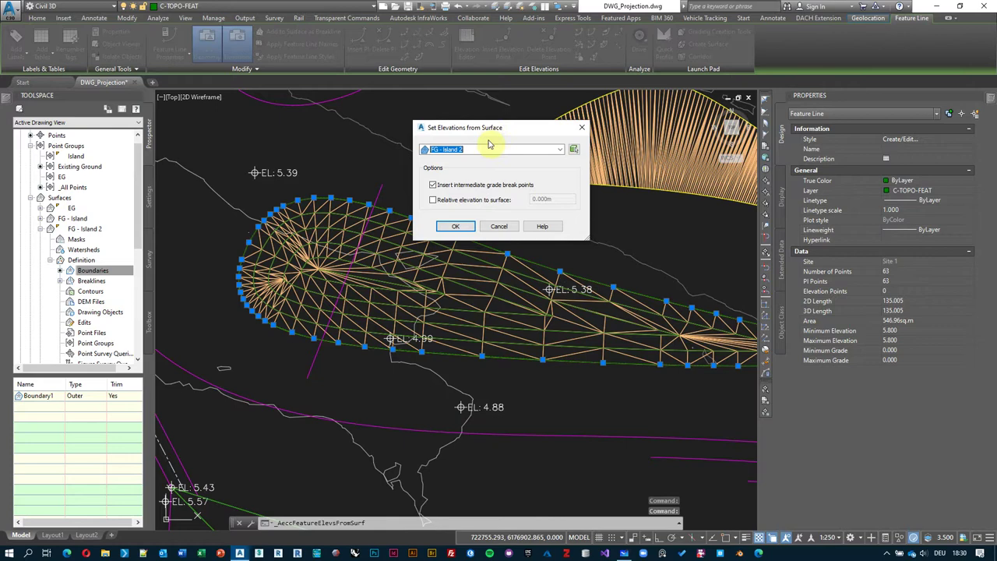
click(559, 149)
click(445, 160)
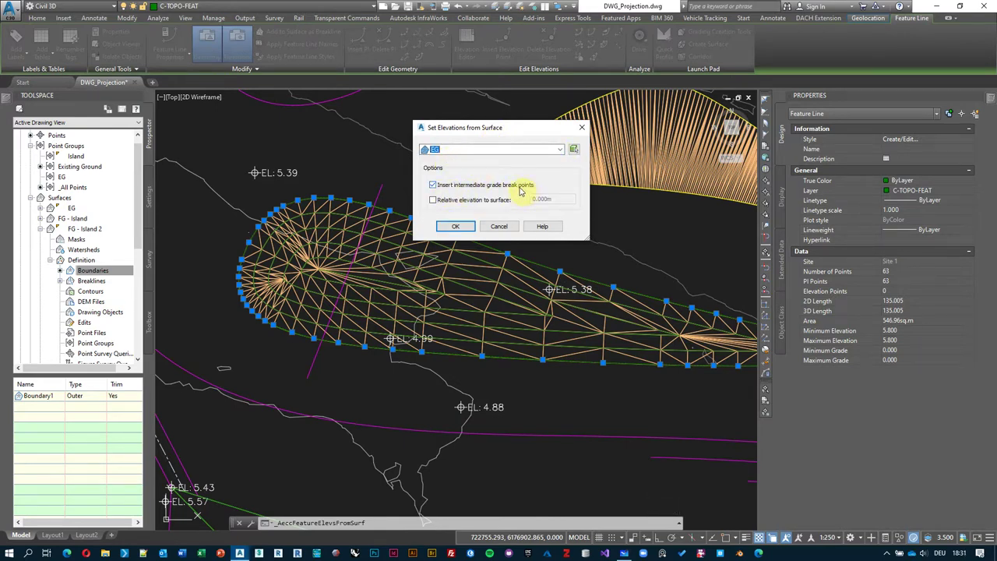
click(456, 227)
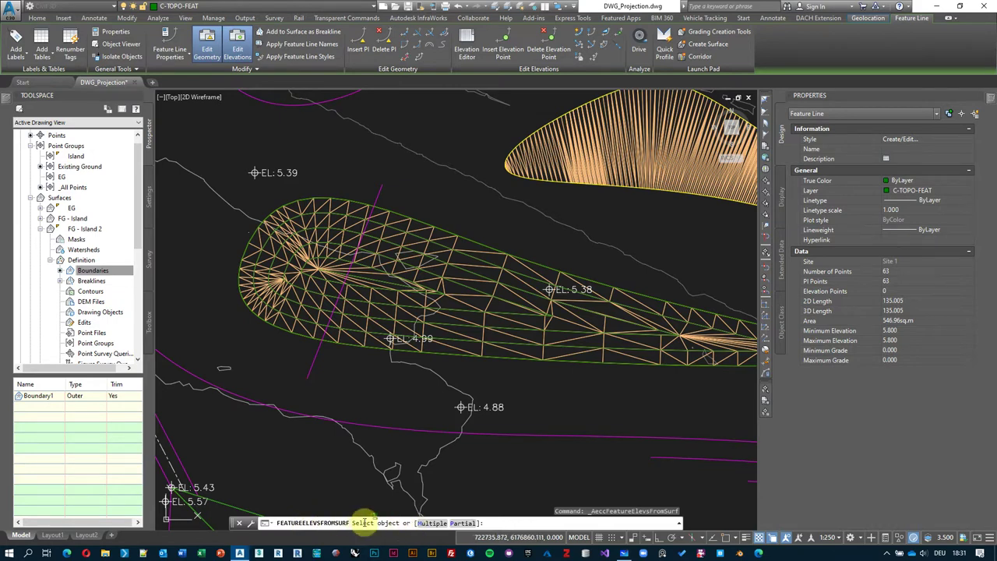
Pick the feature line to update and review its new 4.184–6.485 m vertex elevations
click(475, 233)
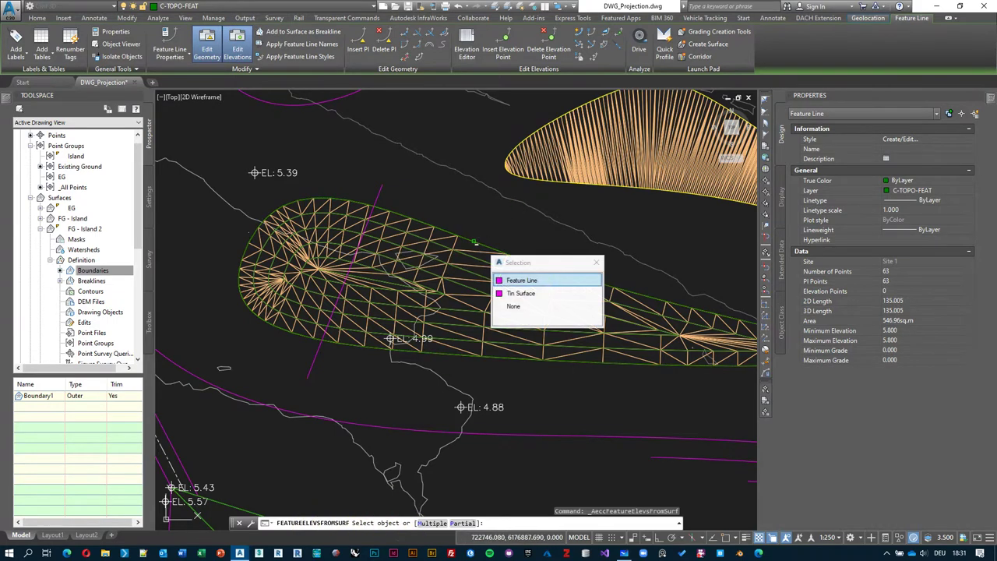
click(541, 282)
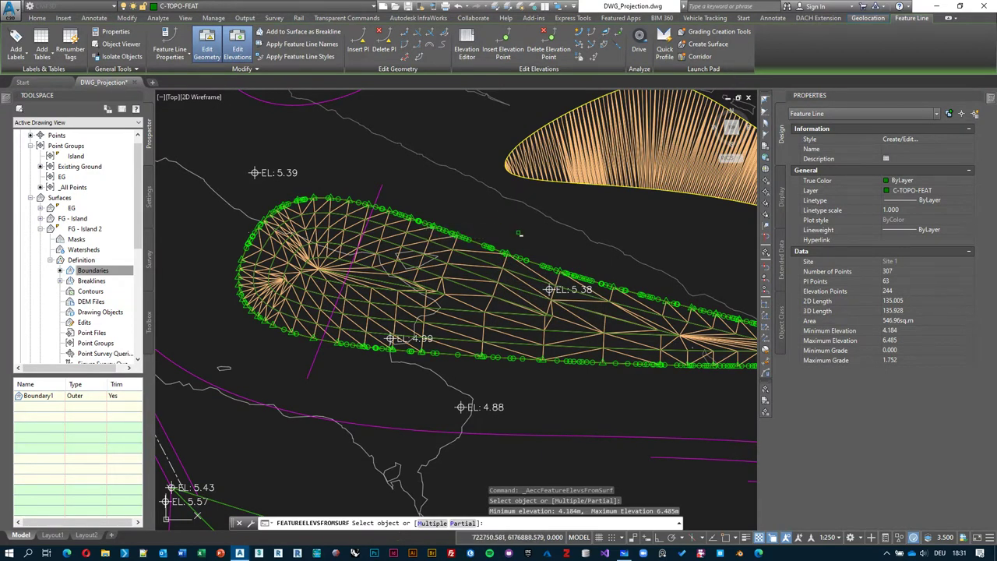
scroll(519, 233, up, 2)
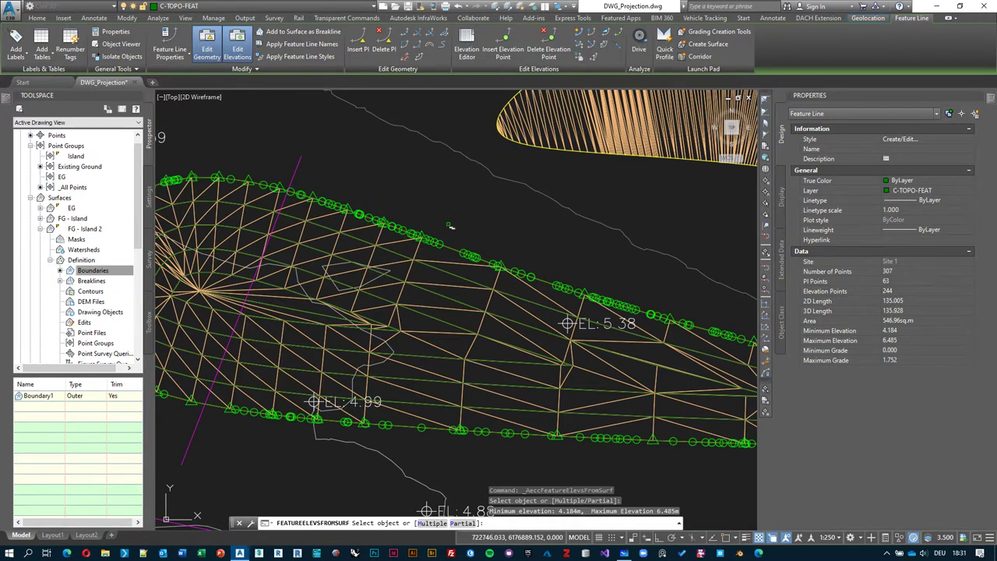
key(Return)
click(424, 436)
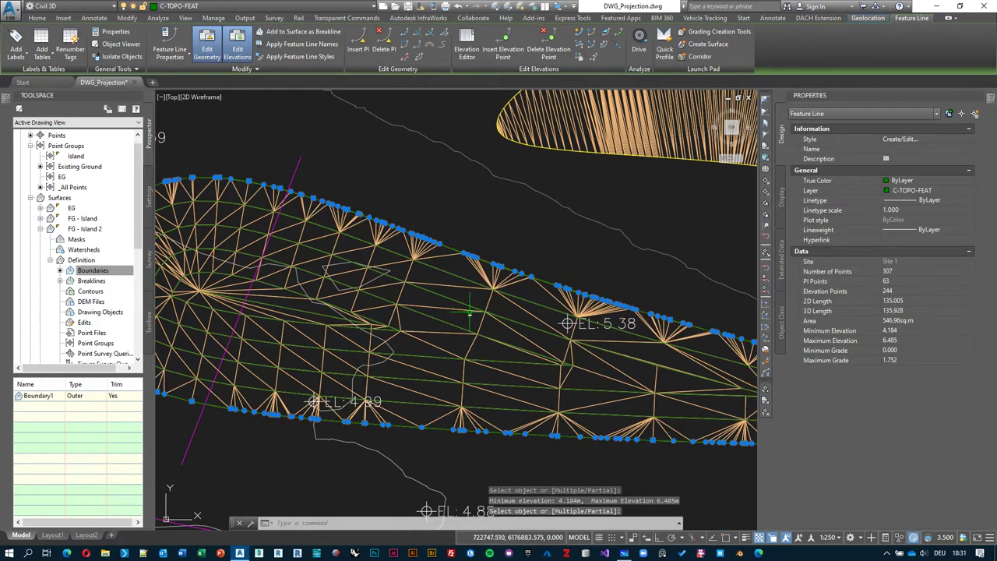
scroll(470, 311, down, 4)
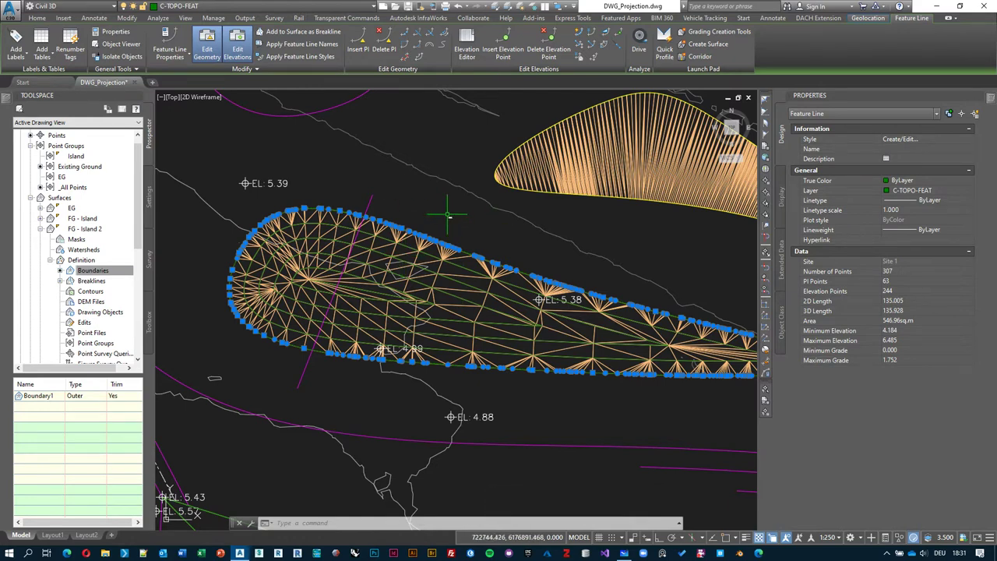
key(Escape)
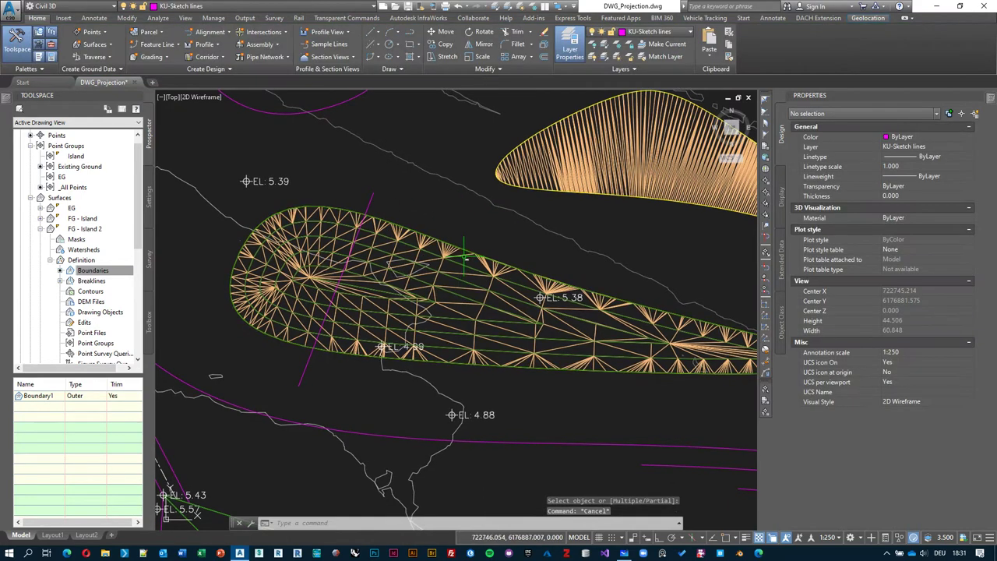
click(465, 257)
right_click(461, 197)
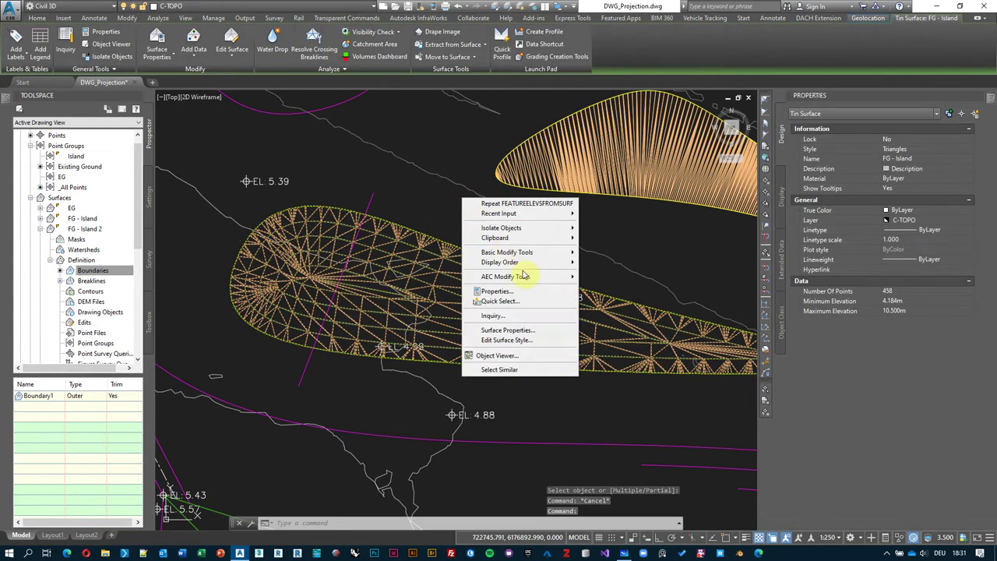
click(518, 355)
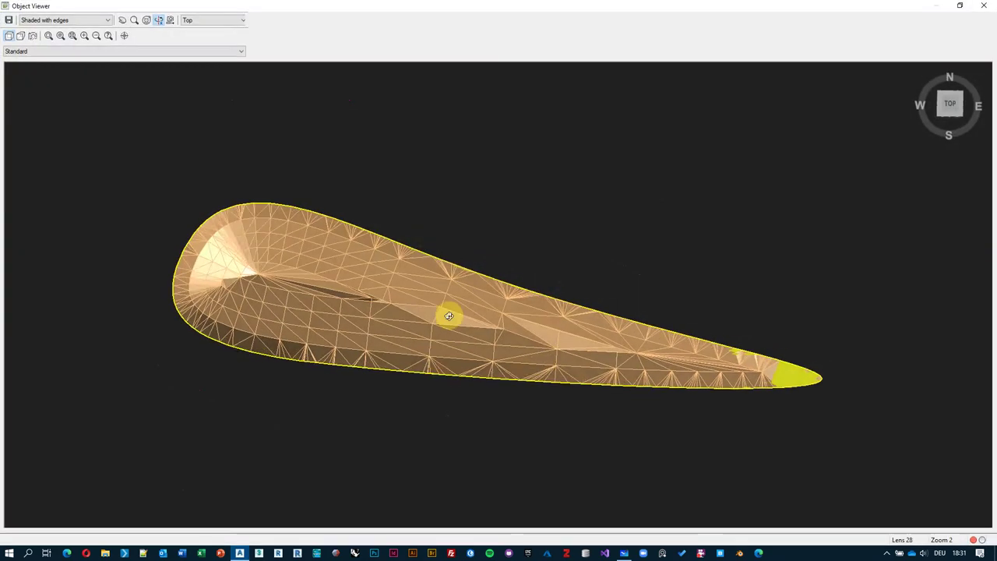
drag(447, 314, 431, 148)
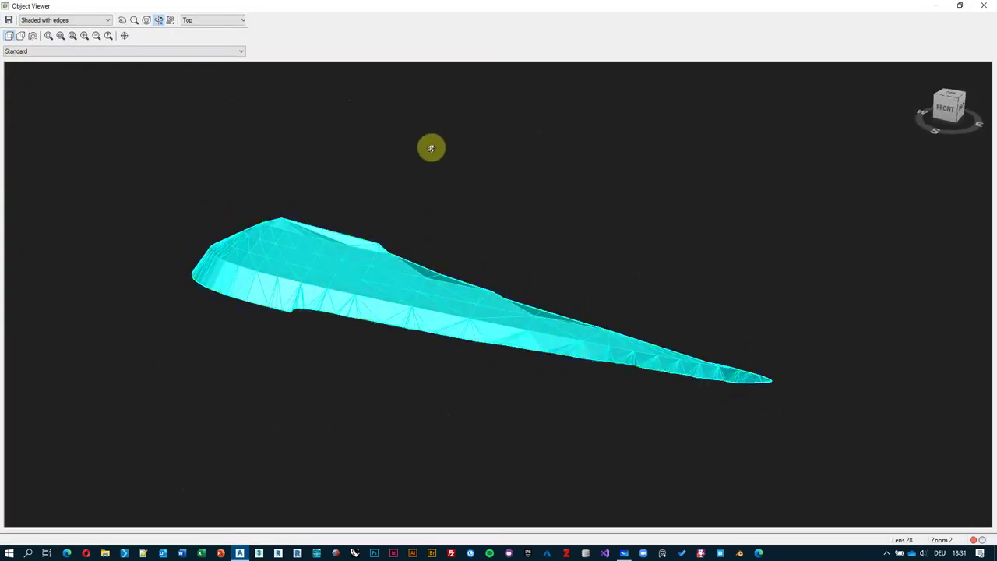
drag(341, 271, 460, 292)
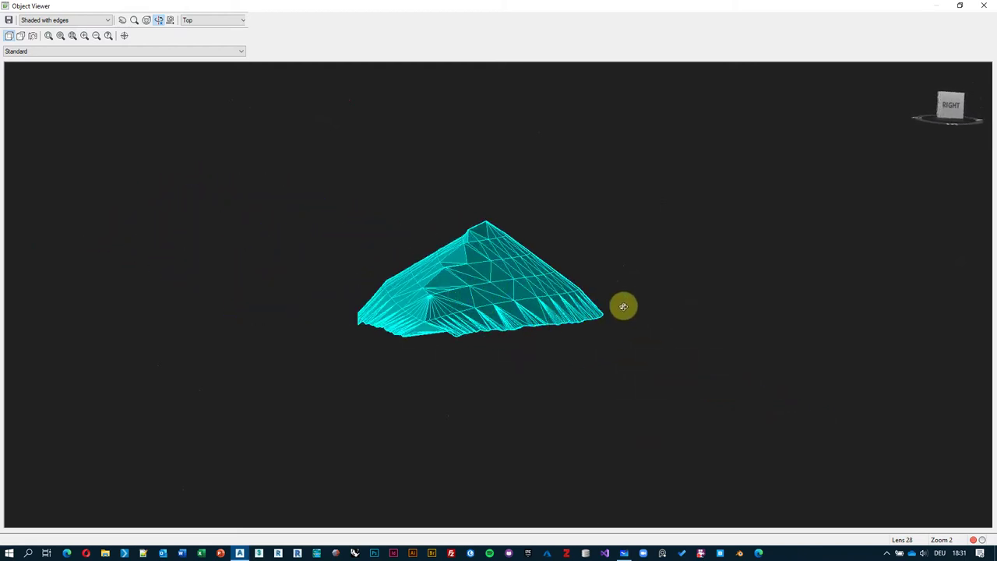
mouse_move(463, 335)
mouse_down()
mouse_move(452, 363)
mouse_move(467, 343)
mouse_move(541, 357)
mouse_move(618, 338)
mouse_move(441, 254)
mouse_move(398, 332)
mouse_move(424, 282)
mouse_move(350, 297)
mouse_move(716, 246)
mouse_move(552, 283)
mouse_move(735, 281)
mouse_move(295, 258)
mouse_move(447, 291)
mouse_move(463, 278)
mouse_move(307, 341)
mouse_move(405, 395)
mouse_move(351, 395)
mouse_move(418, 381)
mouse_move(410, 338)
mouse_move(412, 363)
mouse_up()
scroll(421, 354, up, 5)
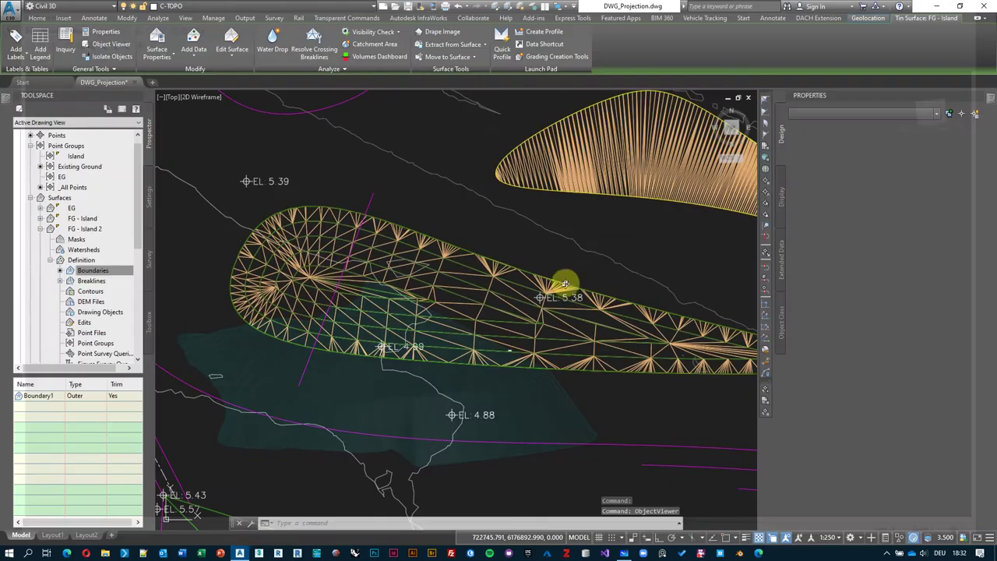
Clear the surface selection and split the drawing into two viewports
key(Escape)
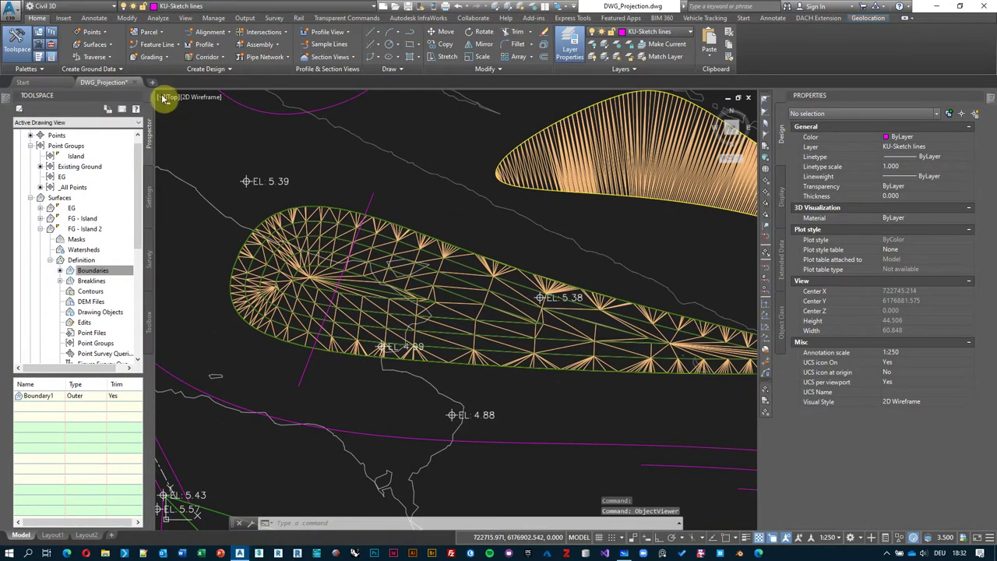
click(163, 98)
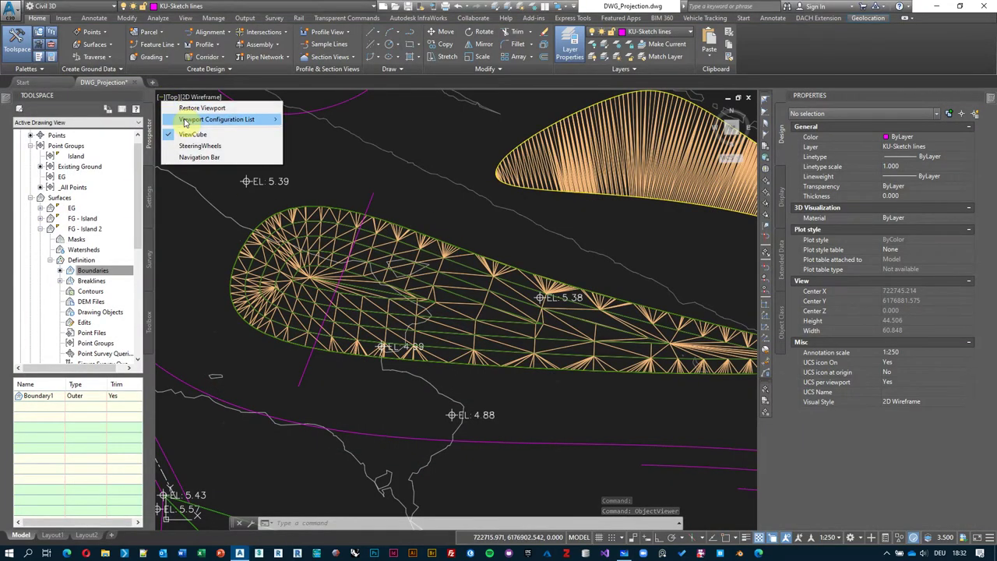
click(190, 107)
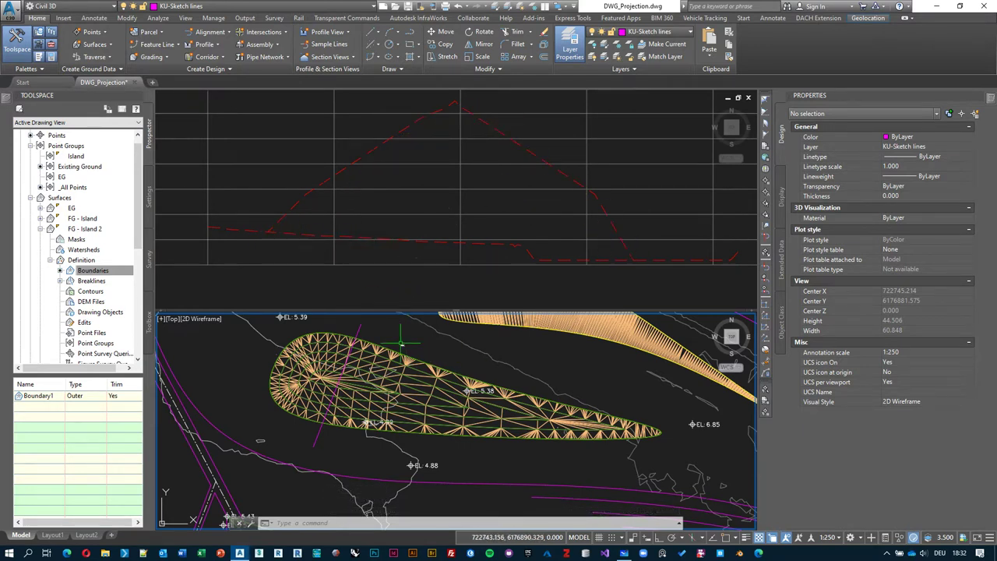
Grip-stretch the magenta sketch line so it crosses the island's east tip
click(355, 340)
click(361, 324)
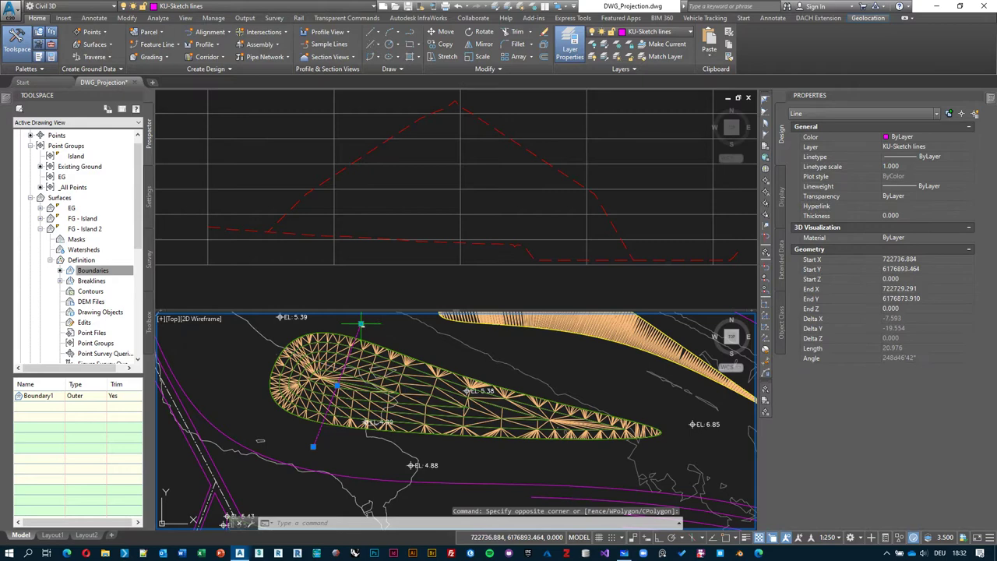
click(416, 331)
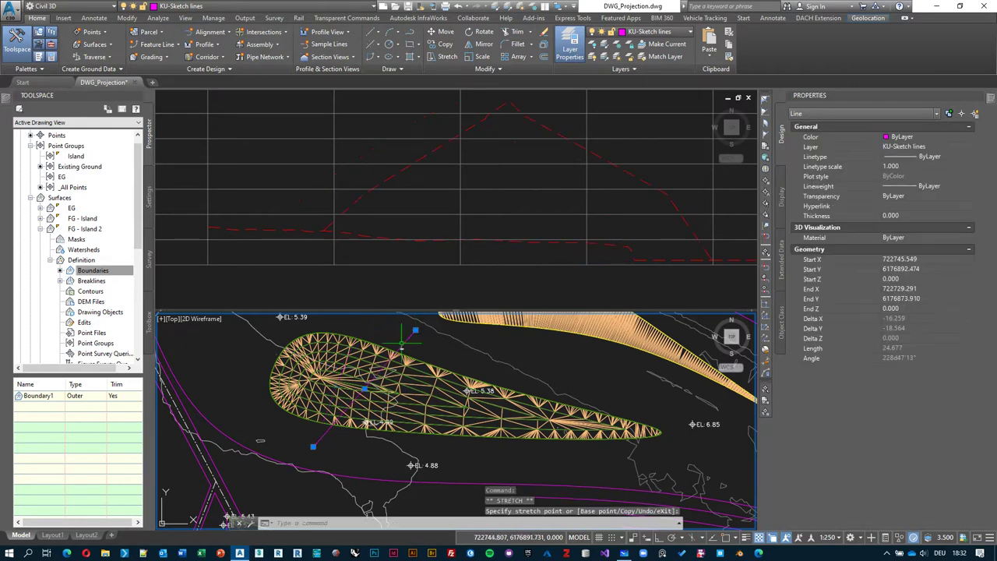
click(474, 456)
click(415, 330)
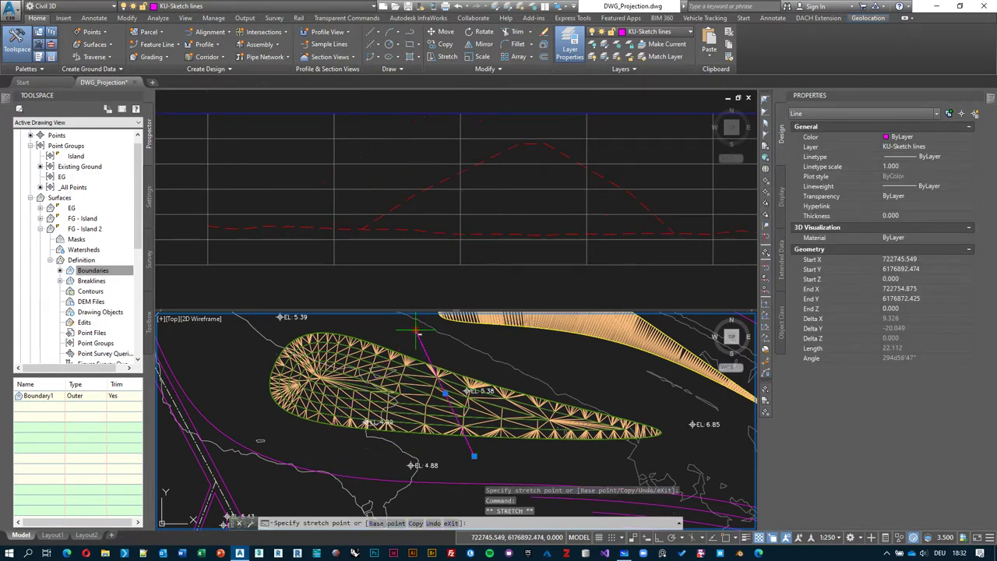
click(626, 387)
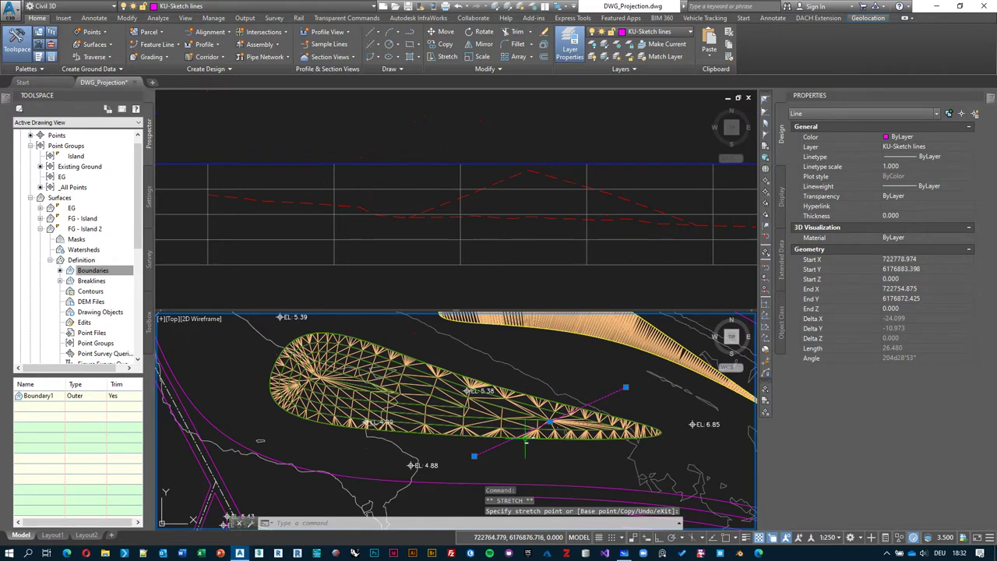
click(473, 456)
click(658, 459)
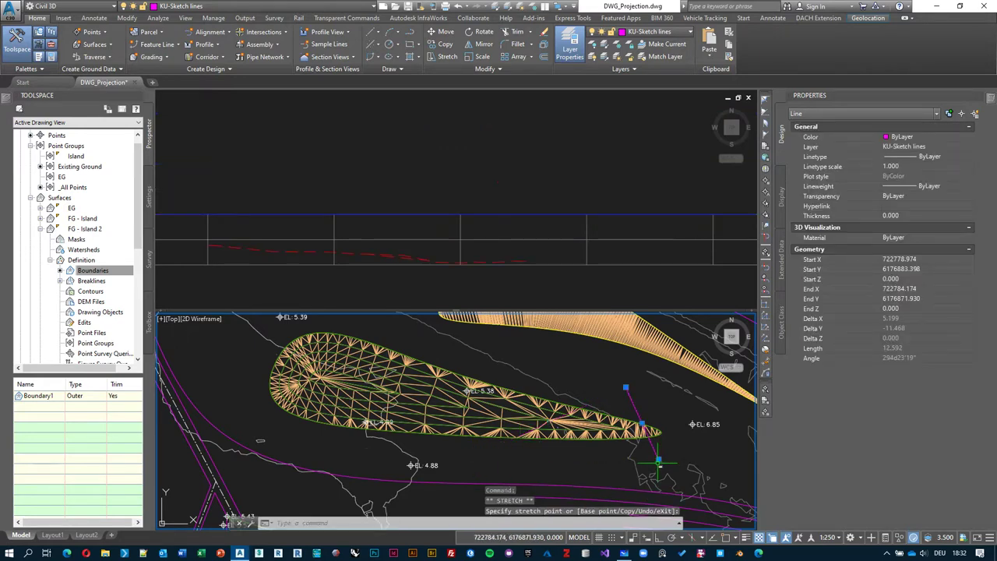
Check the profile, then move the sketch line's end below the island's west part
click(391, 267)
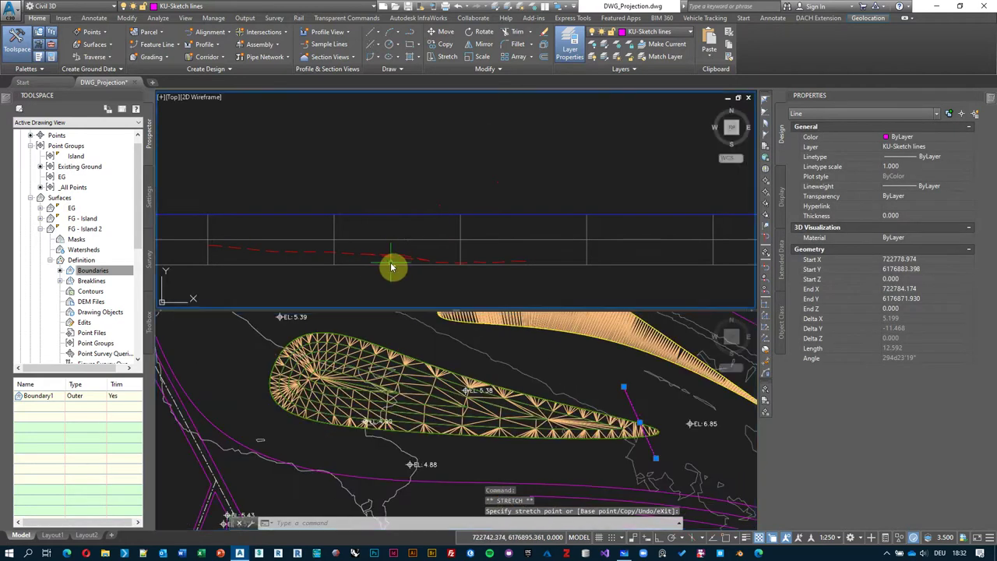
scroll(391, 267, up, 4)
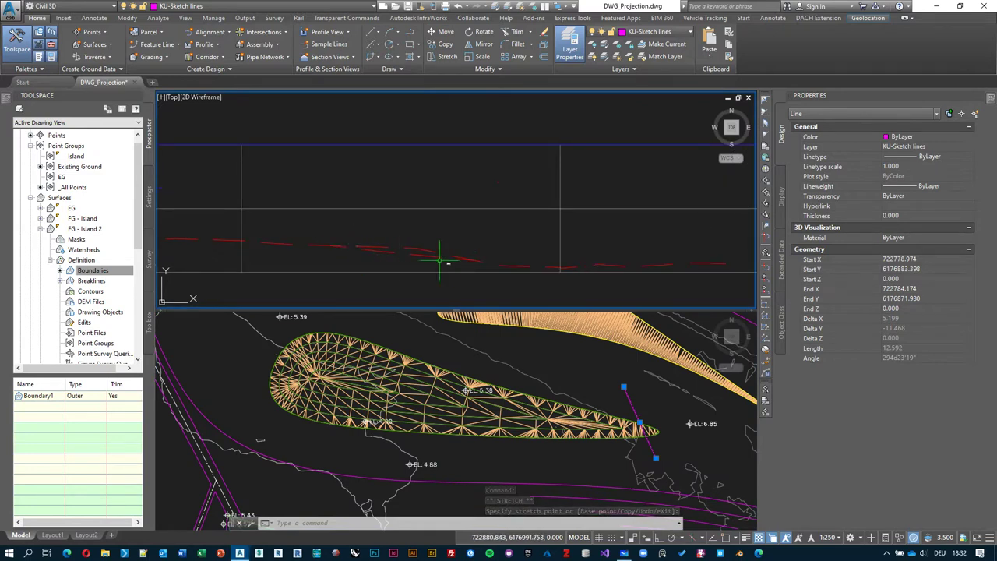
click(647, 399)
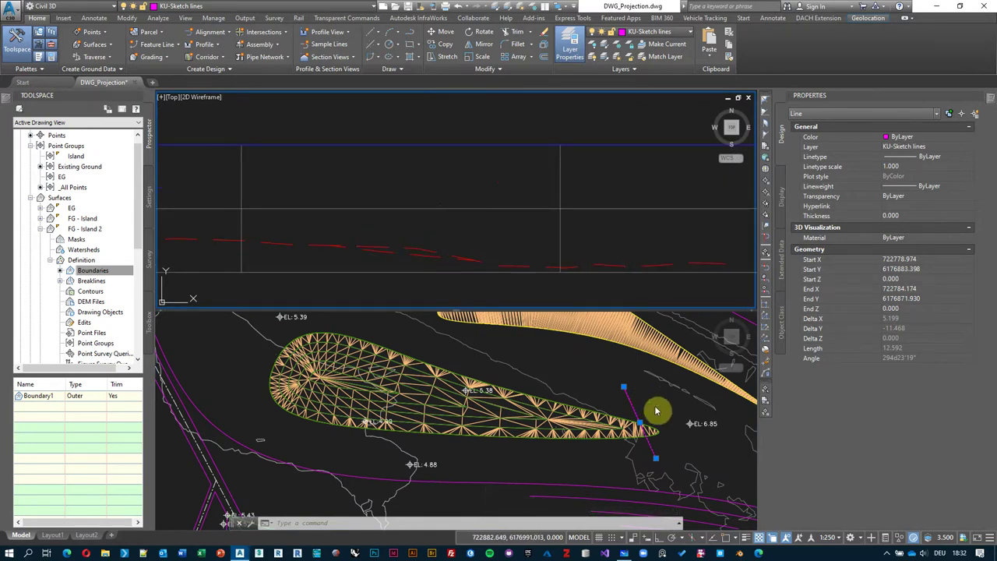
click(659, 459)
click(657, 460)
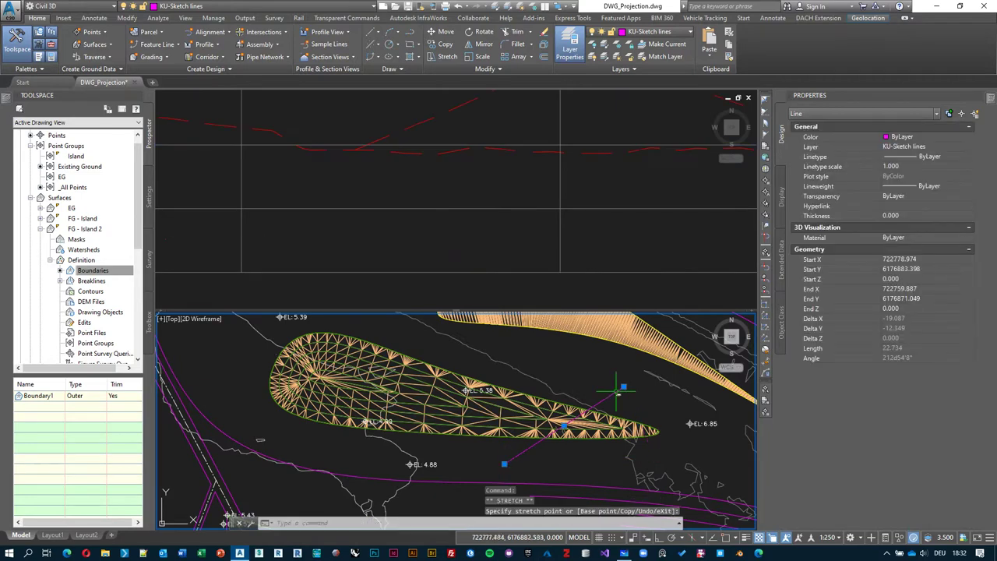
click(439, 348)
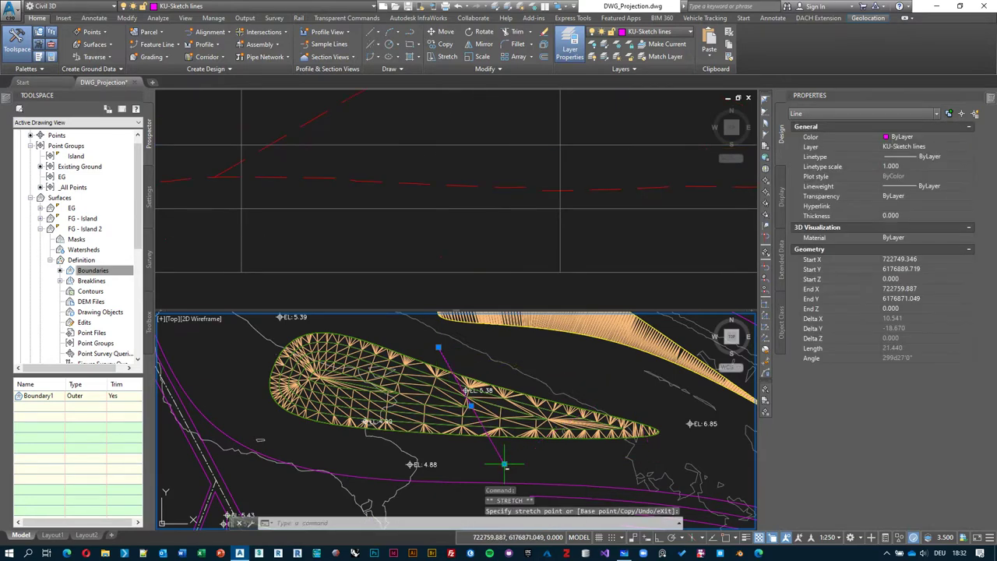
click(340, 448)
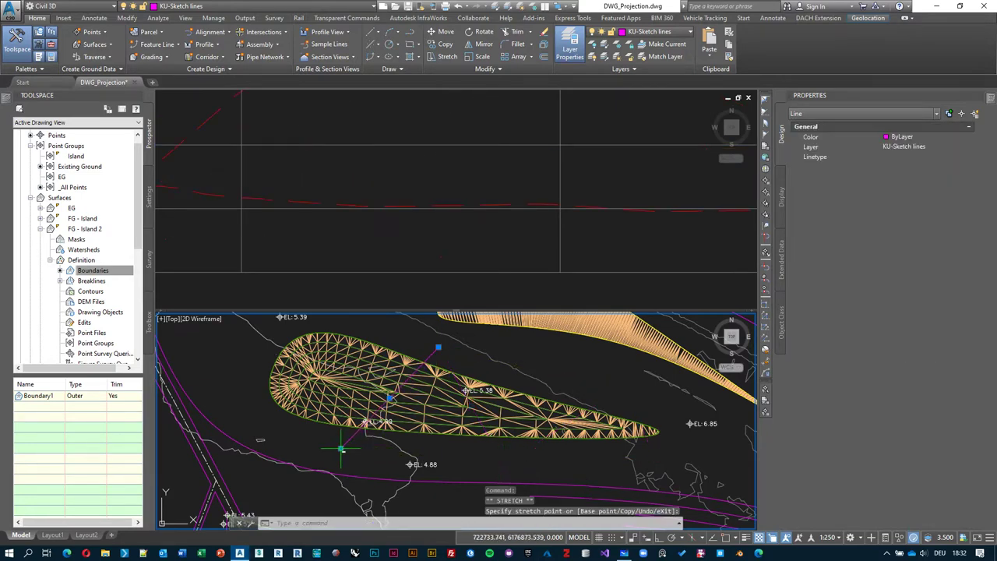
click(382, 215)
scroll(392, 176, down, 5)
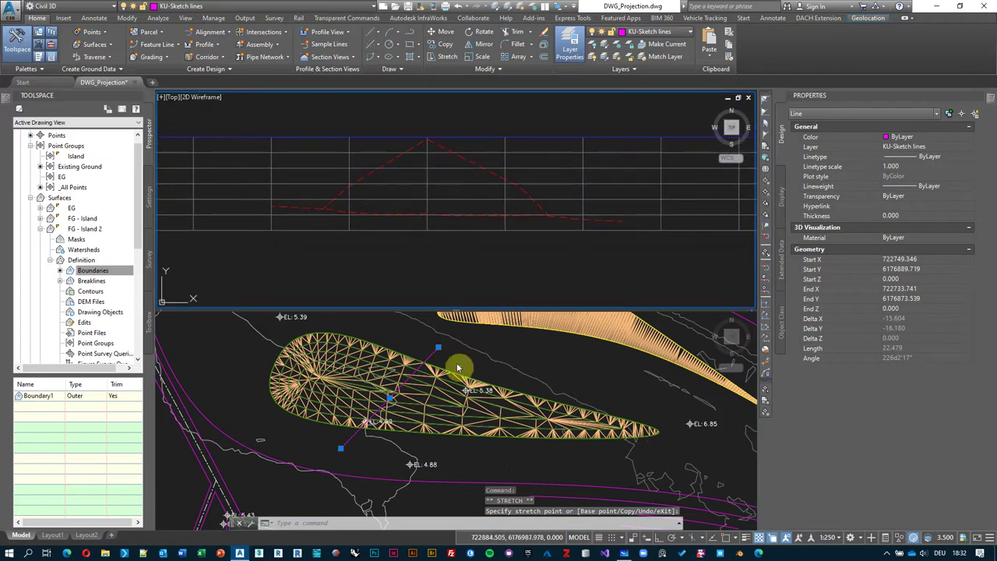
Stretch the line's upper endpoint to its final position and deselect it
click(441, 350)
click(439, 348)
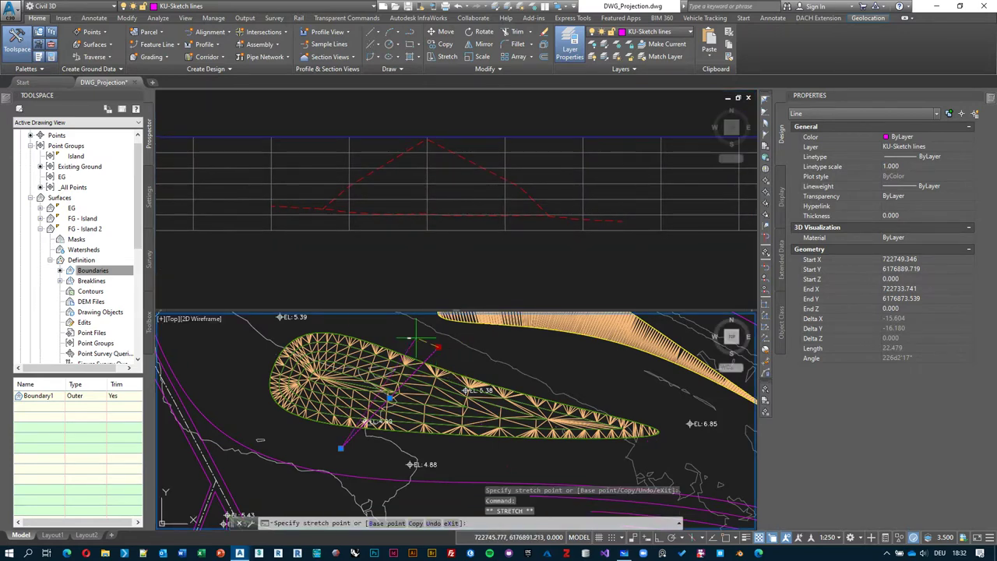
click(371, 326)
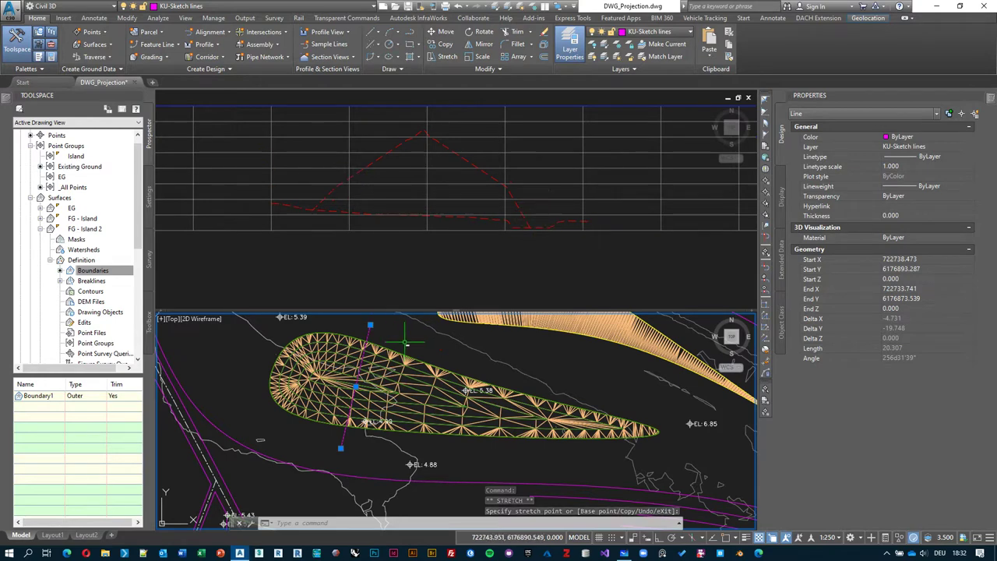
key(Escape)
middle_drag(251, 325, 259, 321)
click(163, 322)
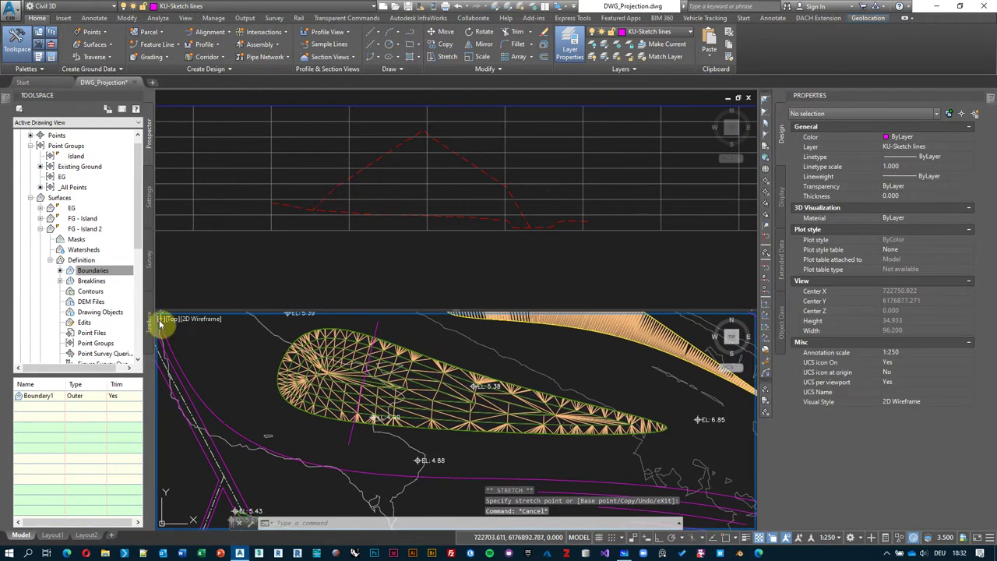
click(194, 328)
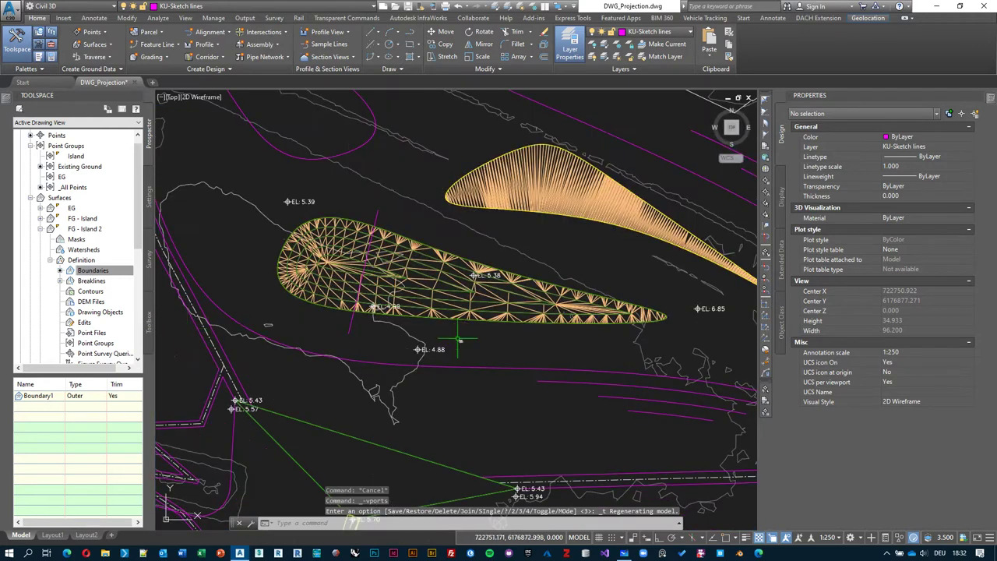
scroll(455, 205, up, 2)
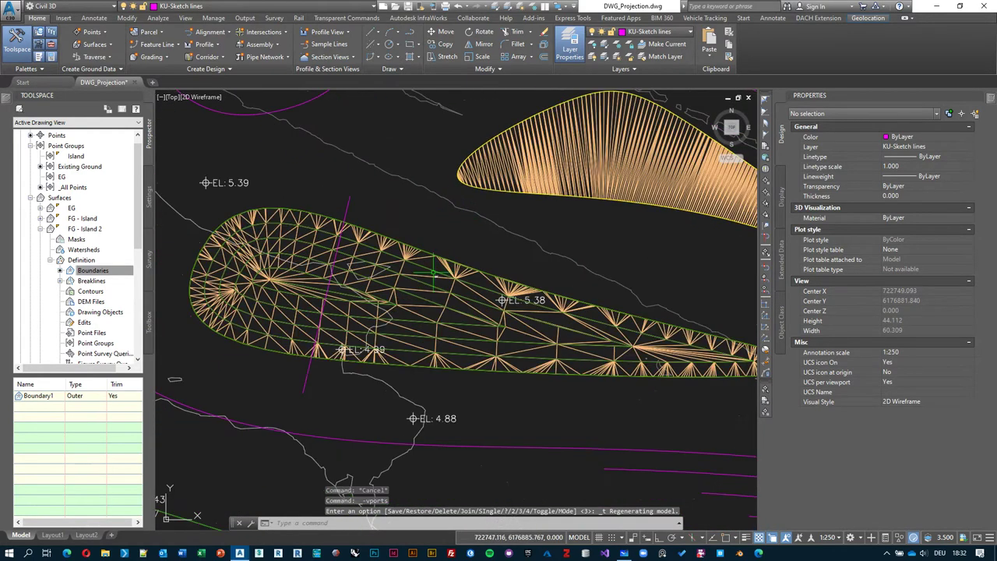
middle_drag(472, 263, 442, 241)
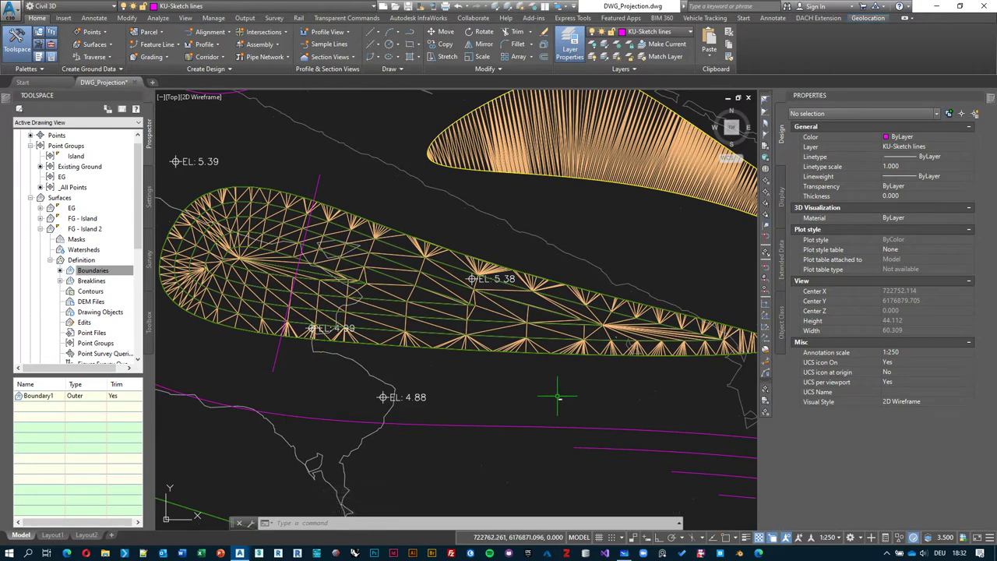
scroll(444, 221, down, 2)
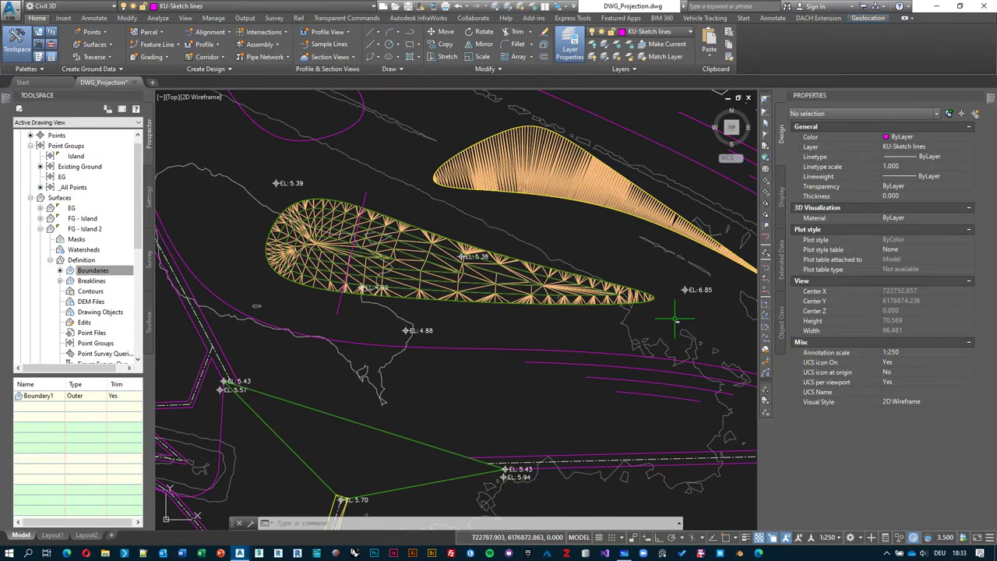
Select the island boundary feature line and apply Elevations from Surface using FG - Platform
click(419, 227)
click(507, 261)
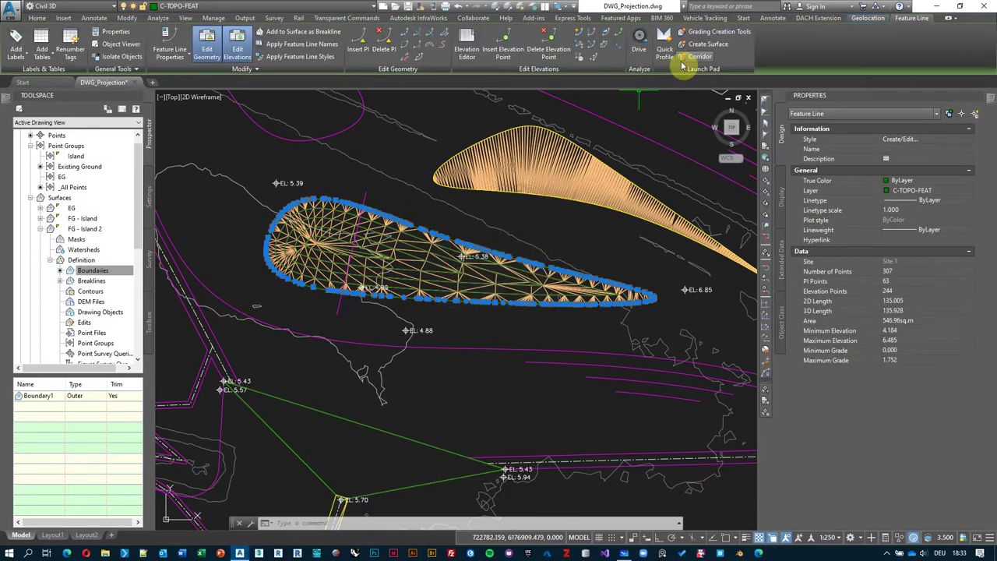
click(584, 59)
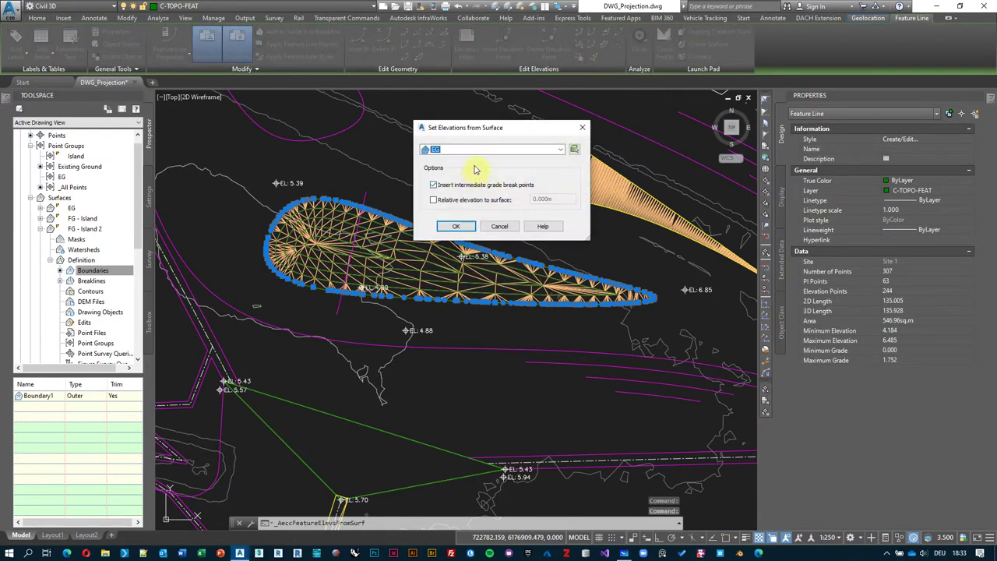
click(561, 149)
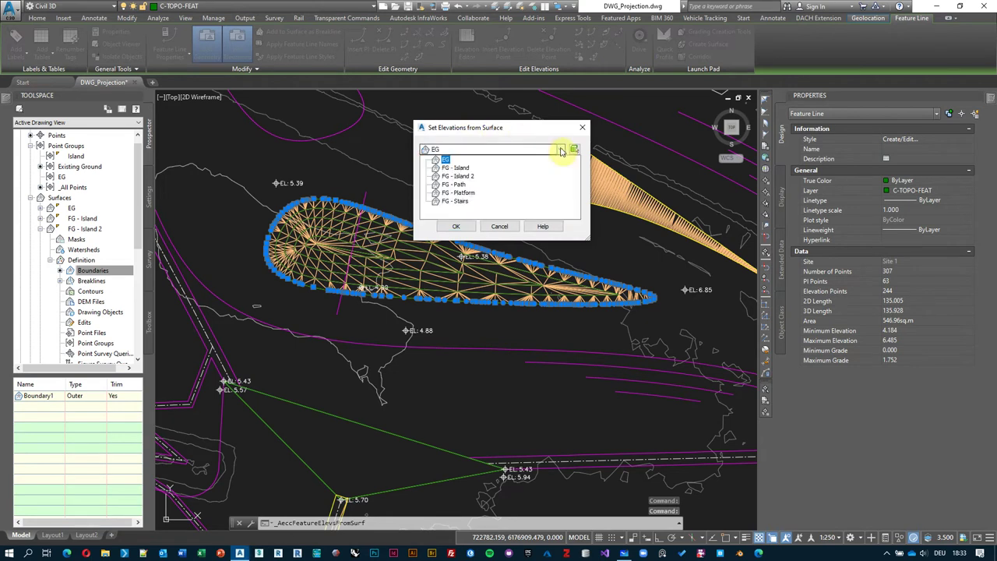
click(460, 193)
key(Return)
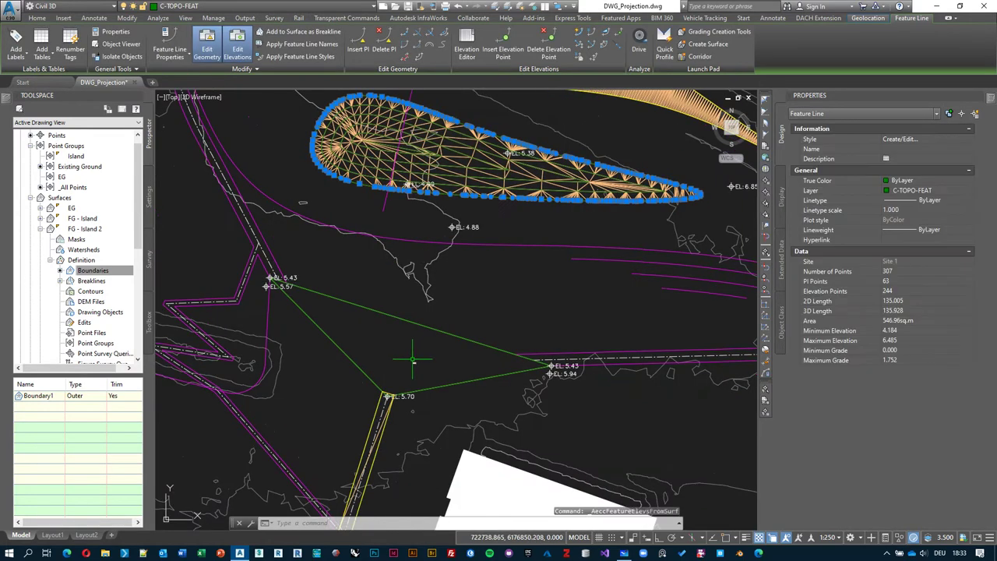
Zoom and pan to centre the green platform outline in view
scroll(395, 321, up, 2)
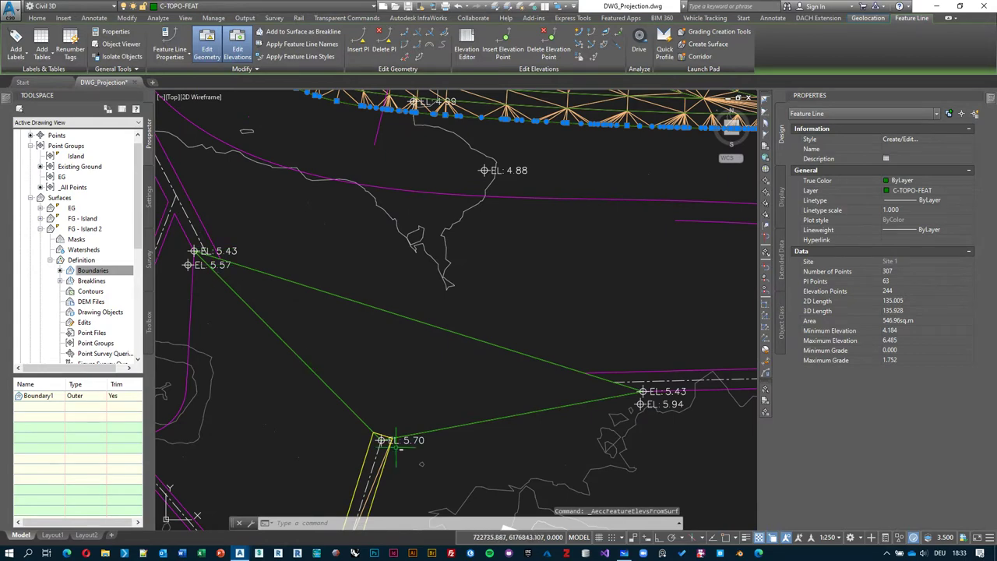
middle_drag(312, 282, 429, 365)
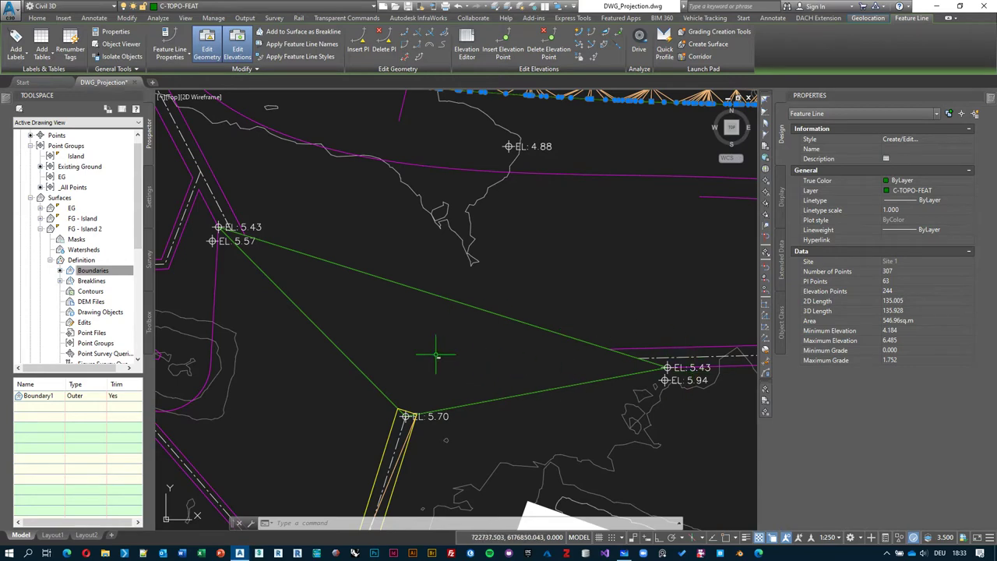
middle_drag(437, 356, 429, 362)
Draw a closed four-point spline loop inside the green triangular platform
mouse_move(417, 364)
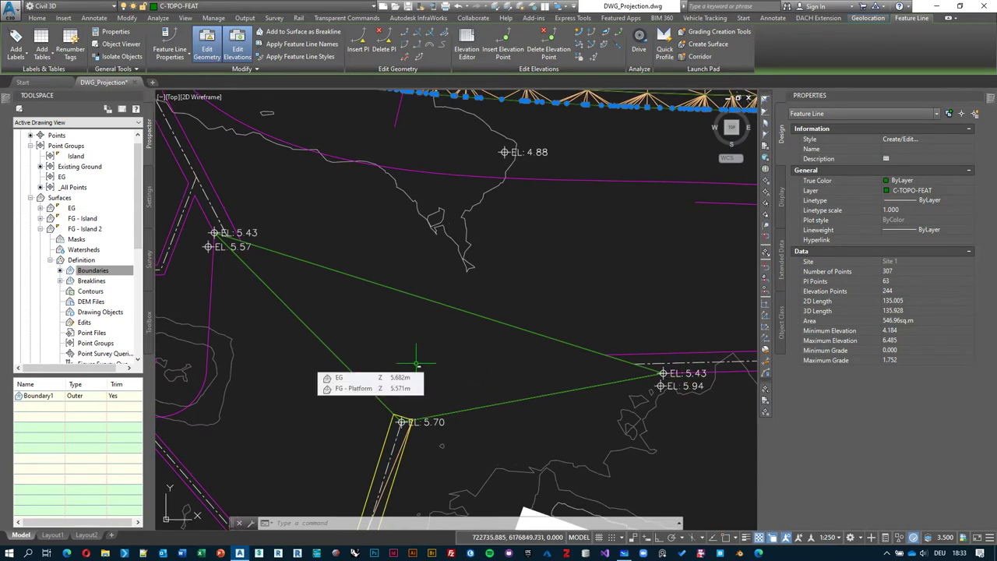
text(spli)
key(Return)
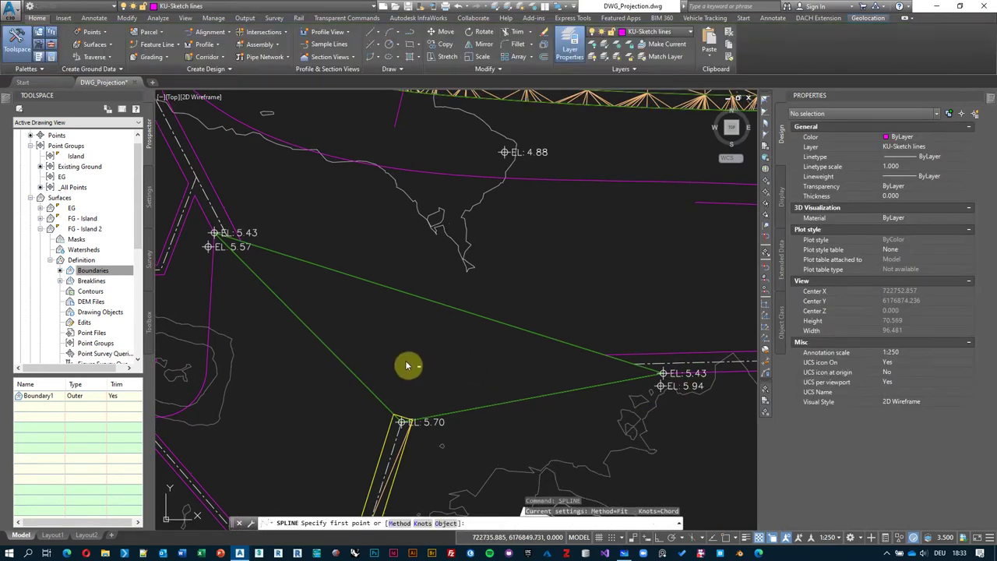
click(397, 356)
click(384, 330)
click(456, 330)
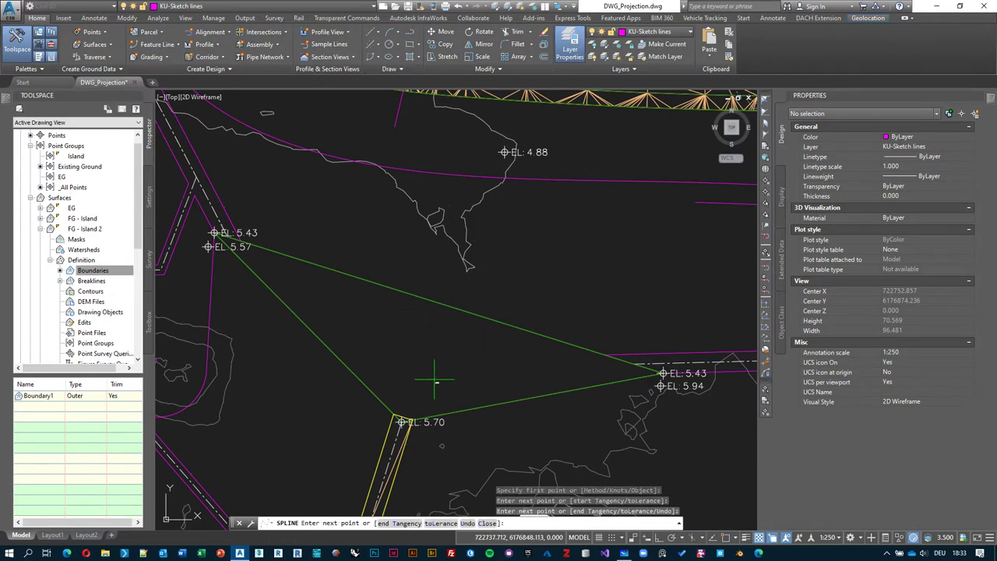
click(435, 381)
text(c)
key(Return)
Move the spline loop slightly to the left
click(467, 357)
click(447, 350)
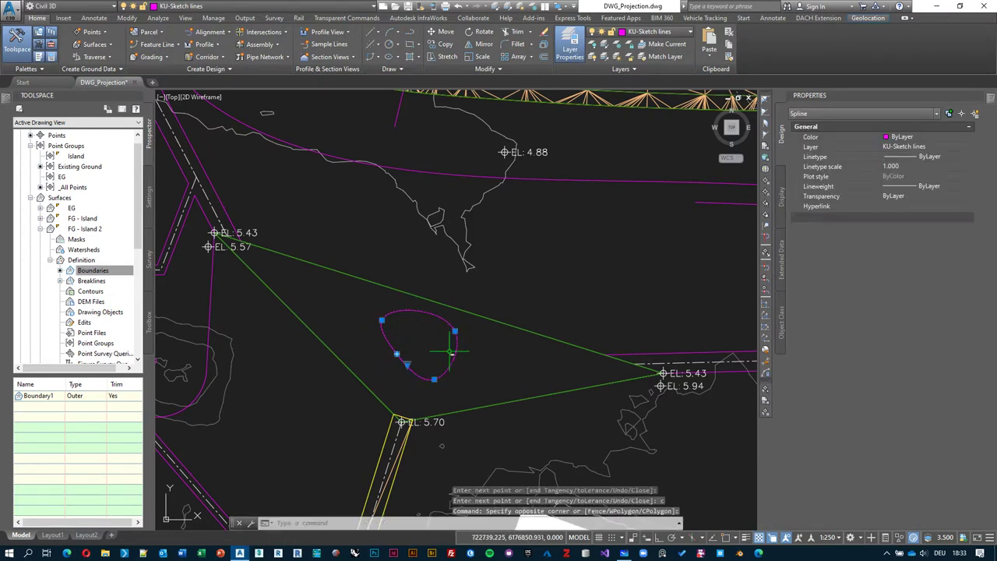
text(m)
key(Return)
click(492, 351)
click(471, 356)
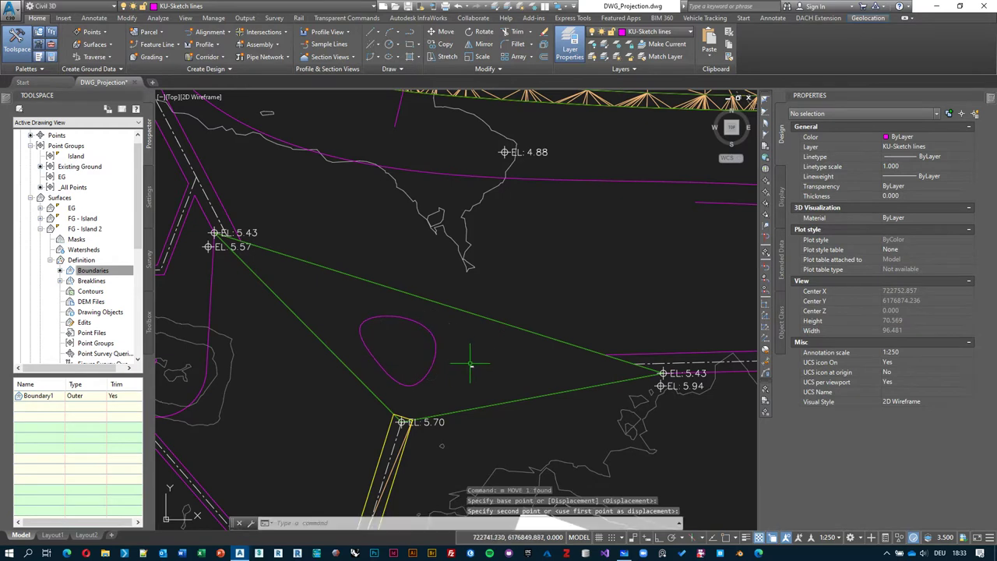
key(Escape)
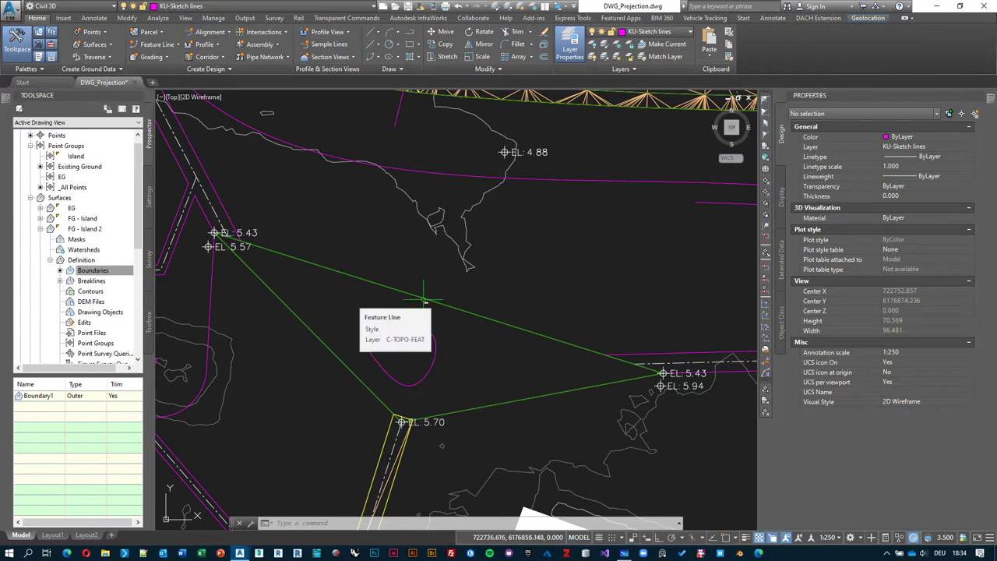
Reselect the spline loop, clear the selection, and switch to Microsoft Whiteboard
key(Escape)
key(Escape)
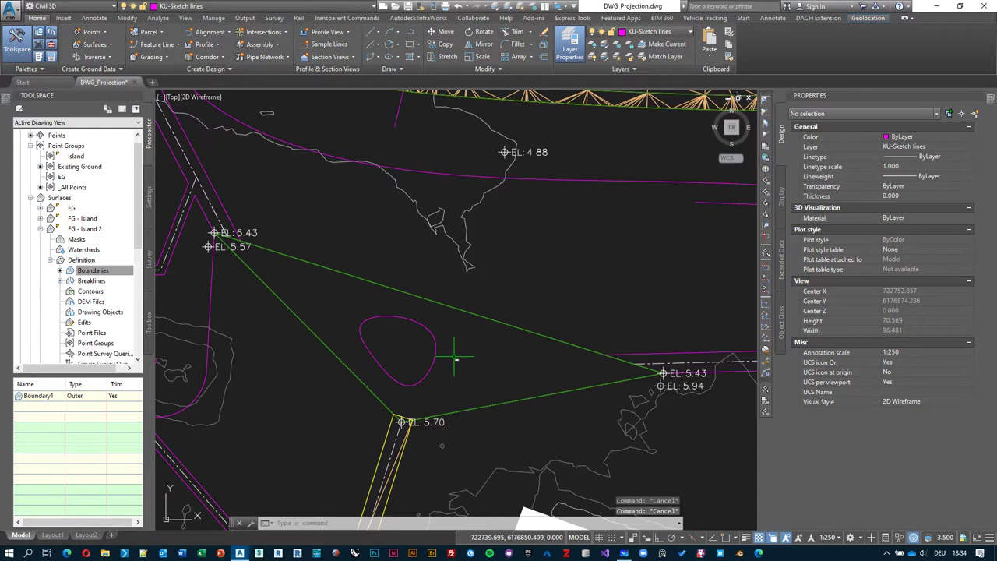
click(454, 360)
click(425, 341)
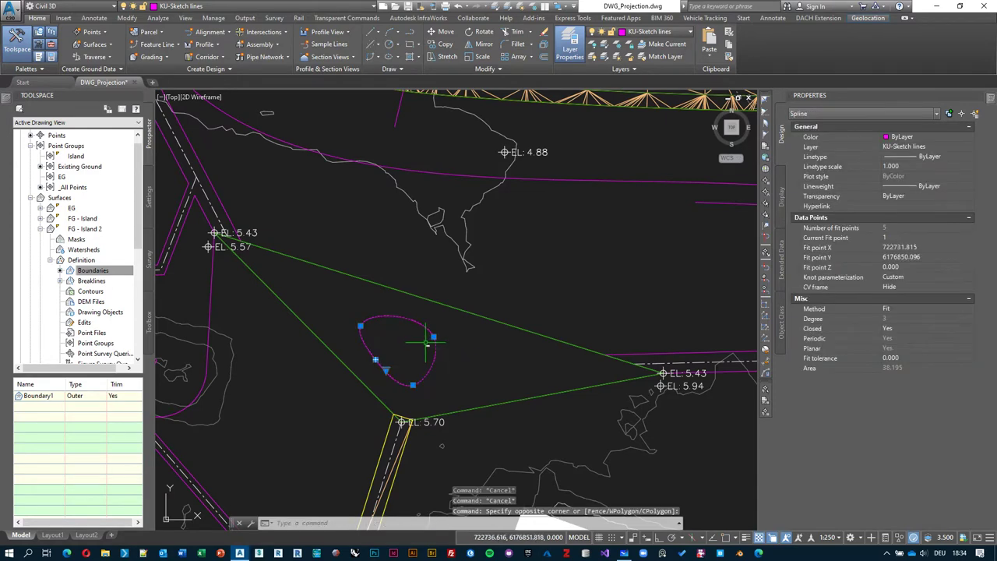
key(Escape)
key(alt+Tab)
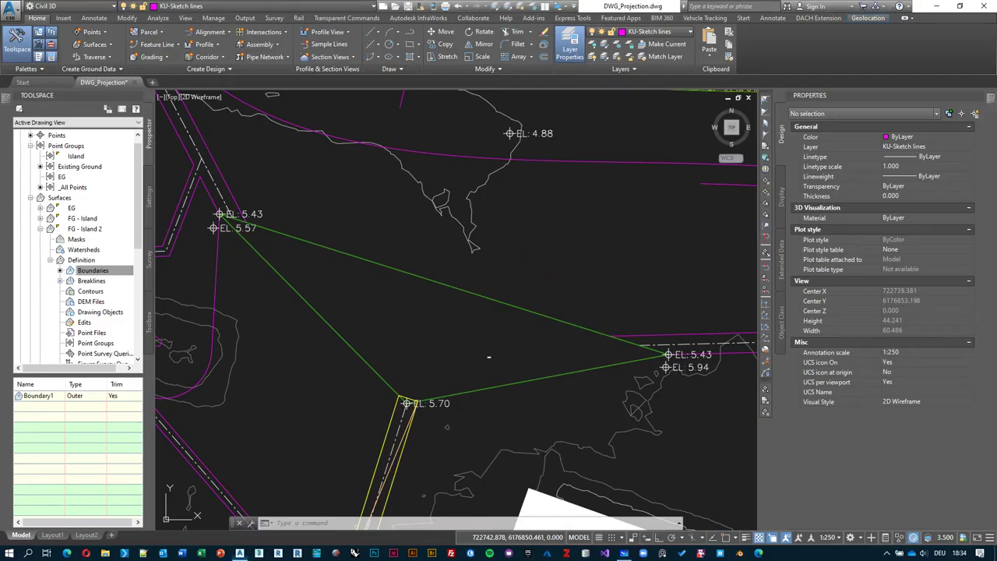
Delete the magenta spline loop inside the platform and zoom back to the island surface
scroll(457, 268, down, 5)
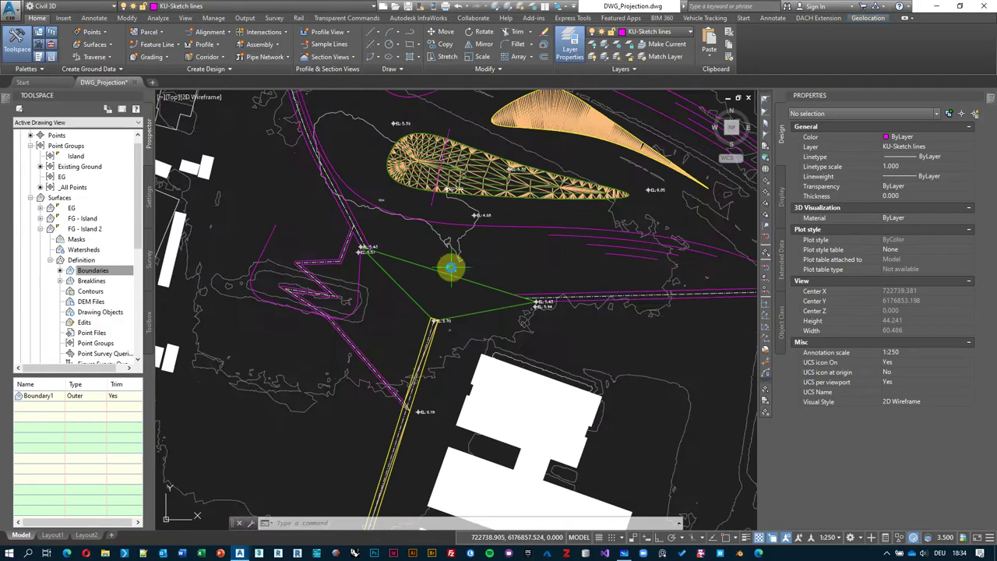
key(Escape)
scroll(518, 147, up, 4)
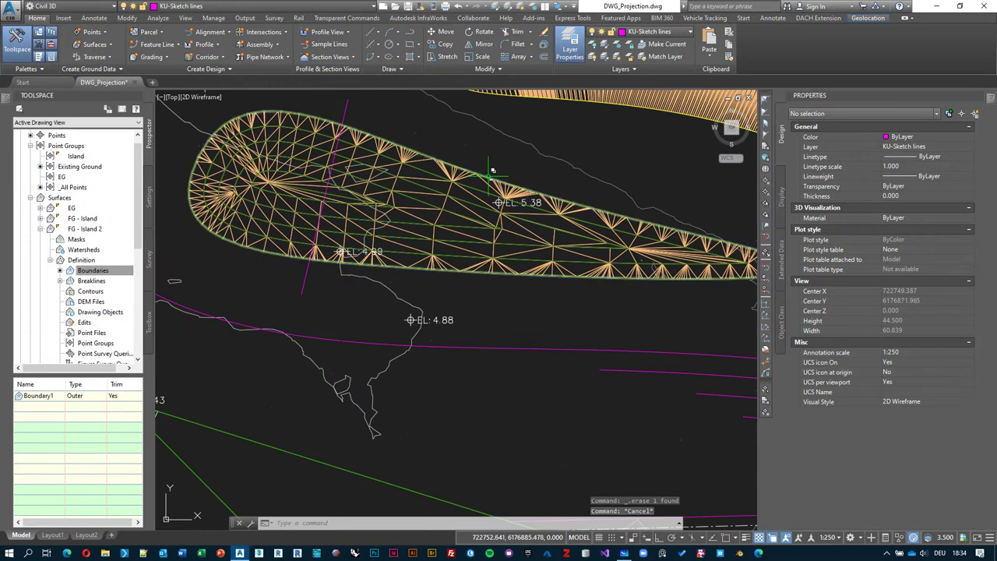
scroll(469, 292, down, 2)
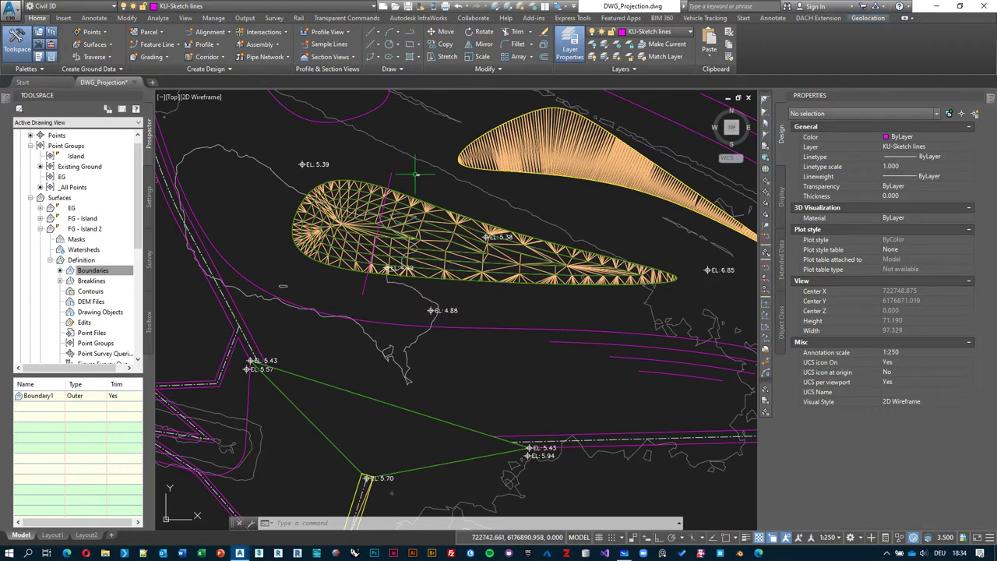
scroll(299, 182, up, 2)
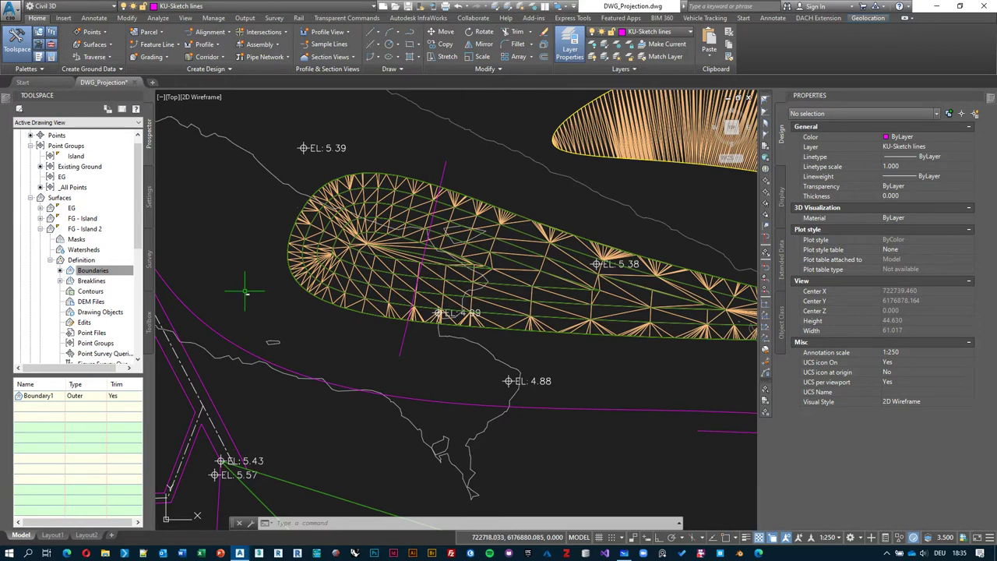
mouse_move(246, 293)
Pick the island feature line, then undo 36 commands back through FEATUREELEVSFROMSURF
click(573, 333)
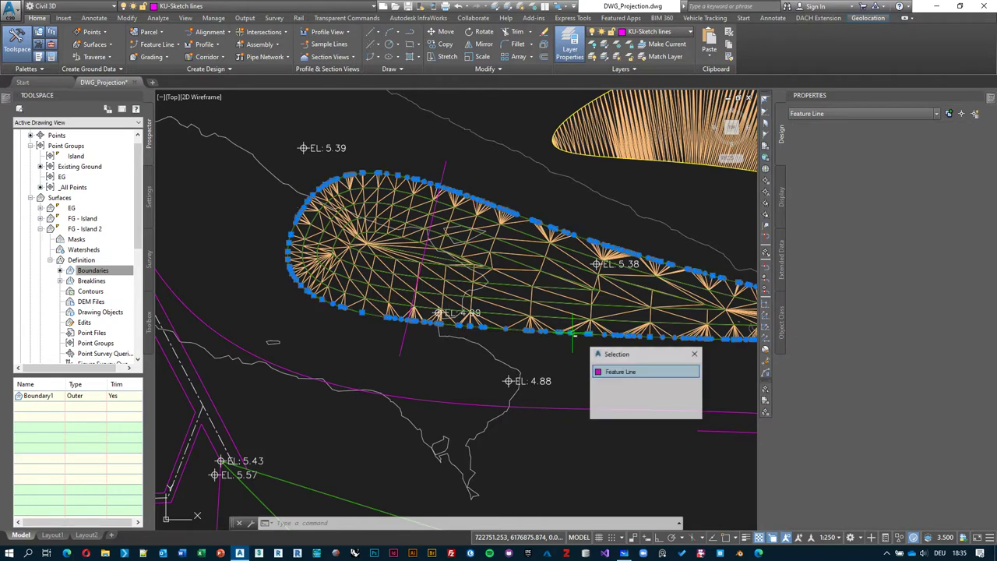
click(633, 372)
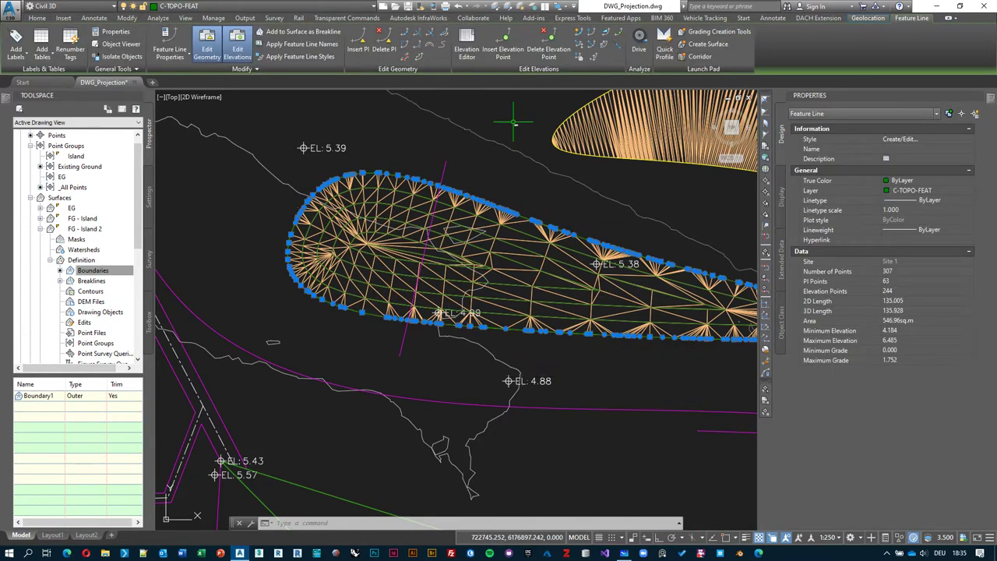
click(469, 8)
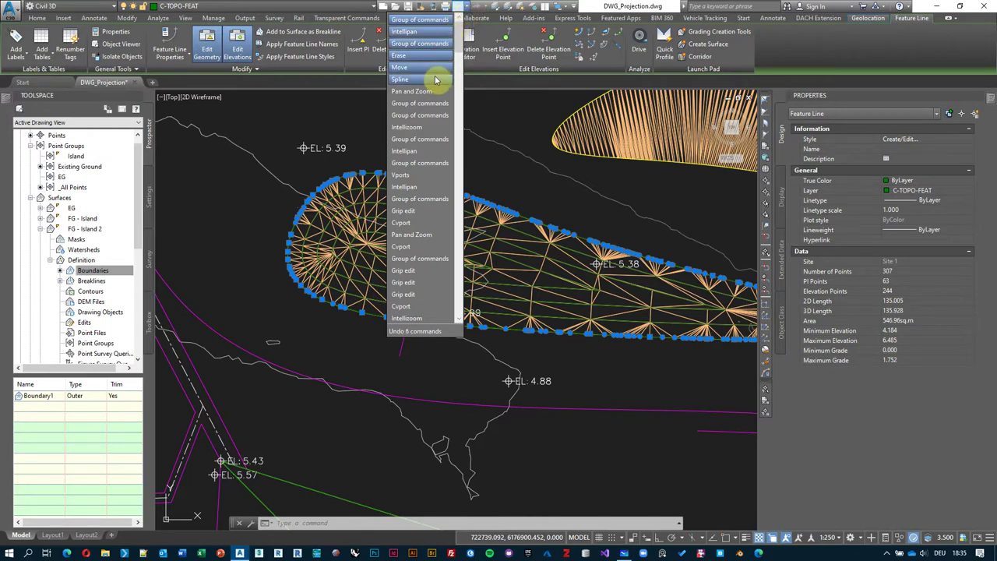
scroll(429, 166, down, 2)
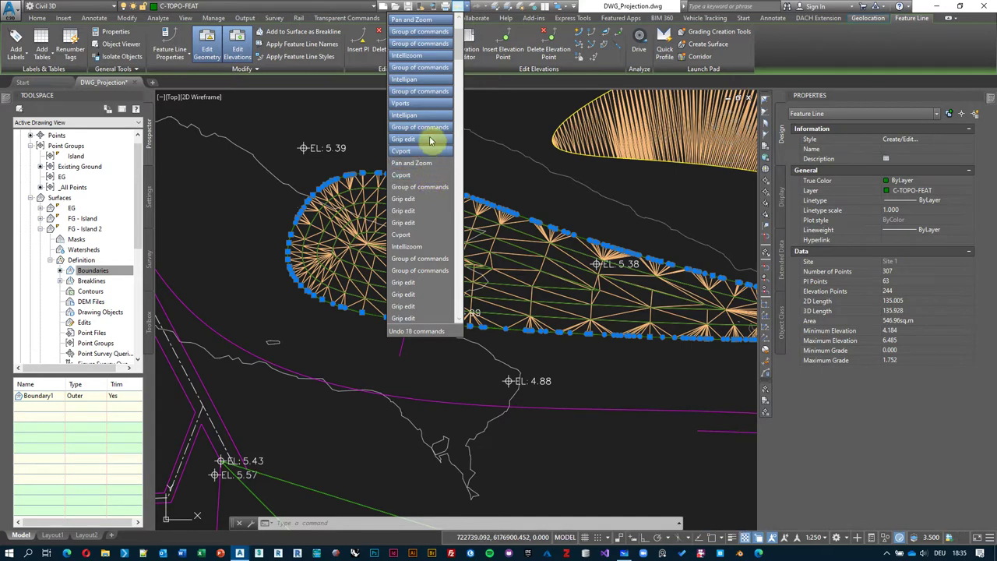
scroll(430, 250, down, 2)
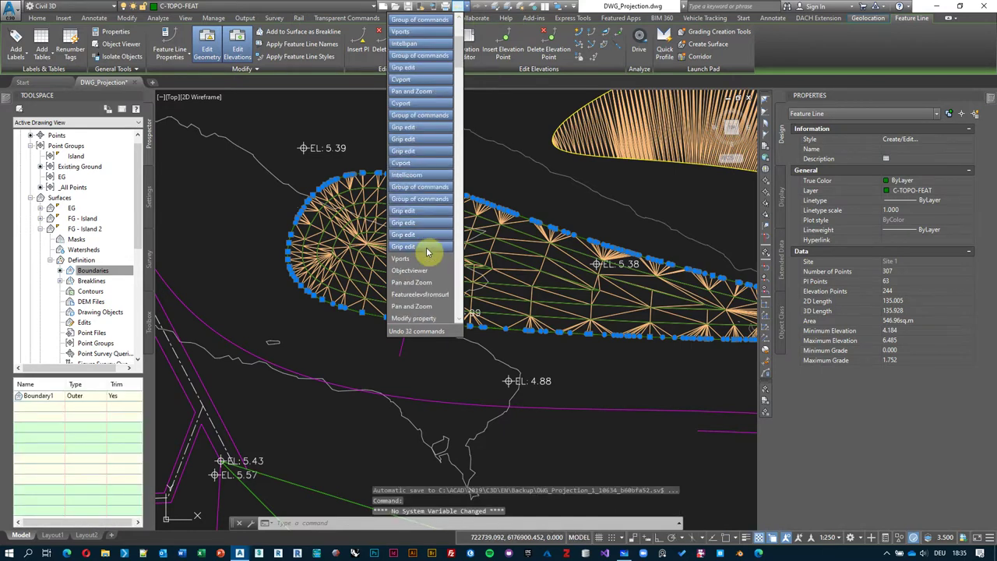
click(443, 296)
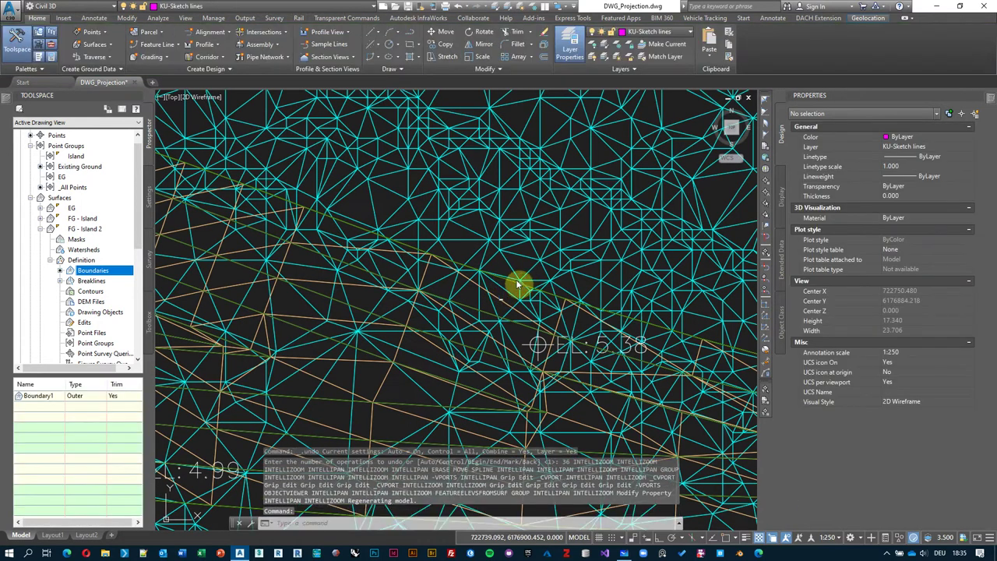
Change the EG surface style to Contours 1m and 5m (Background)
drag(517, 285, 538, 229)
key(Escape)
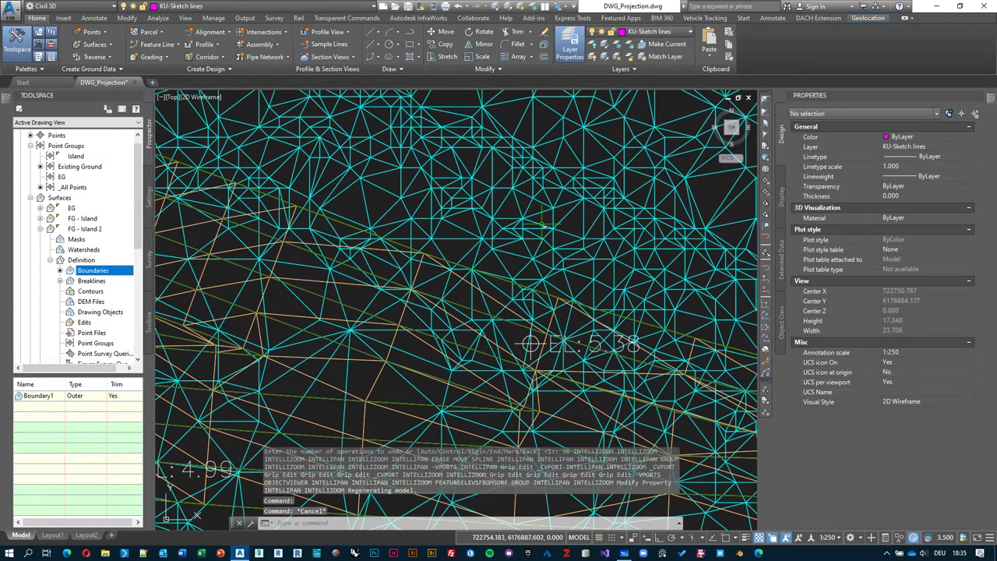
click(543, 225)
click(969, 150)
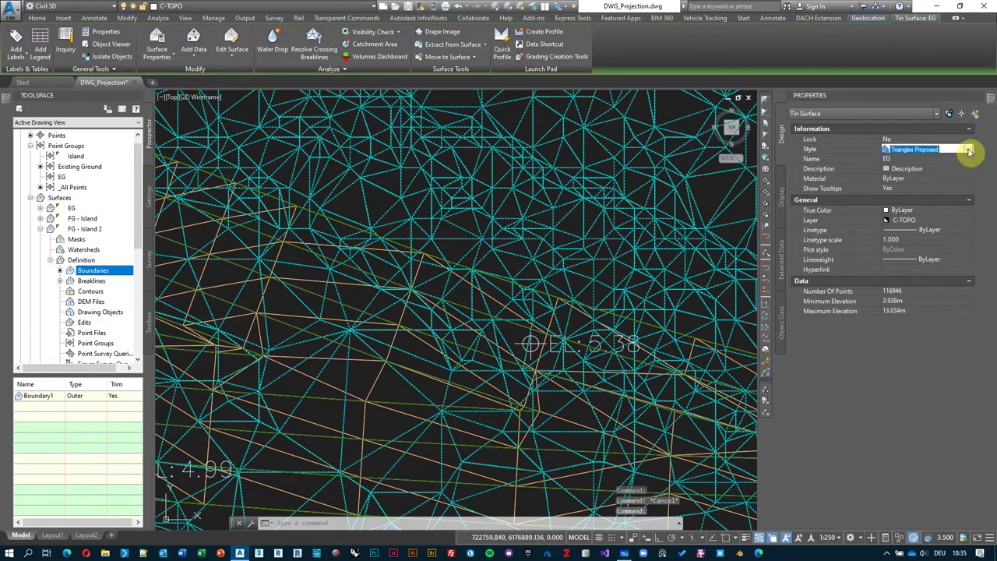
click(968, 150)
click(927, 179)
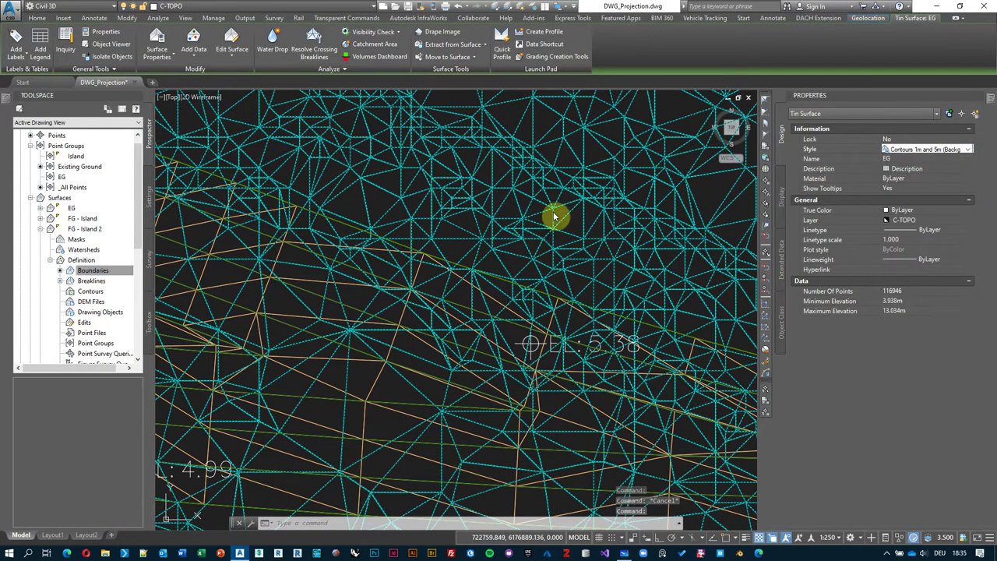
key(Escape)
Select and inspect the island feature line over the surface, adjusting the view
scroll(457, 289, down, 5)
scroll(440, 286, up, 3)
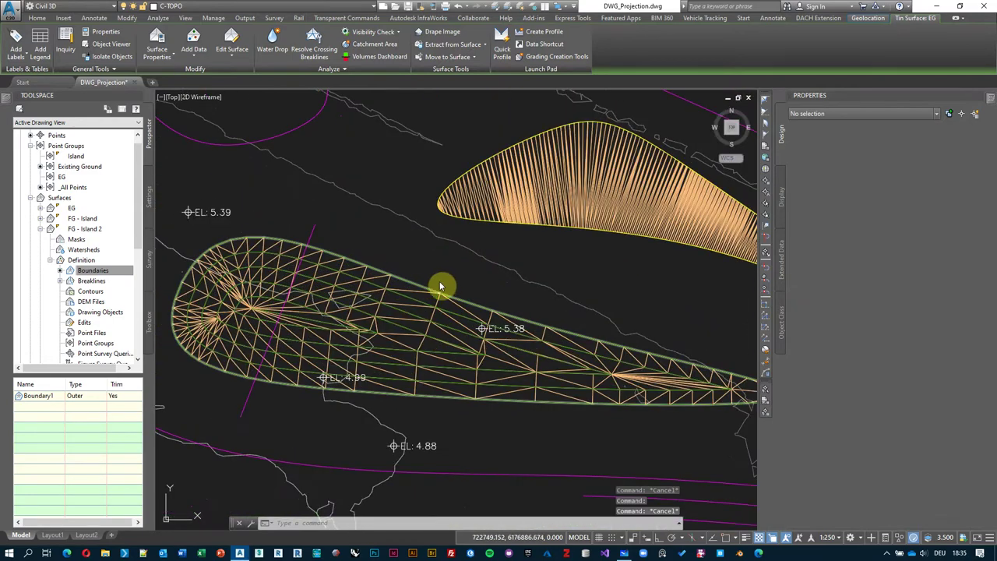
click(423, 275)
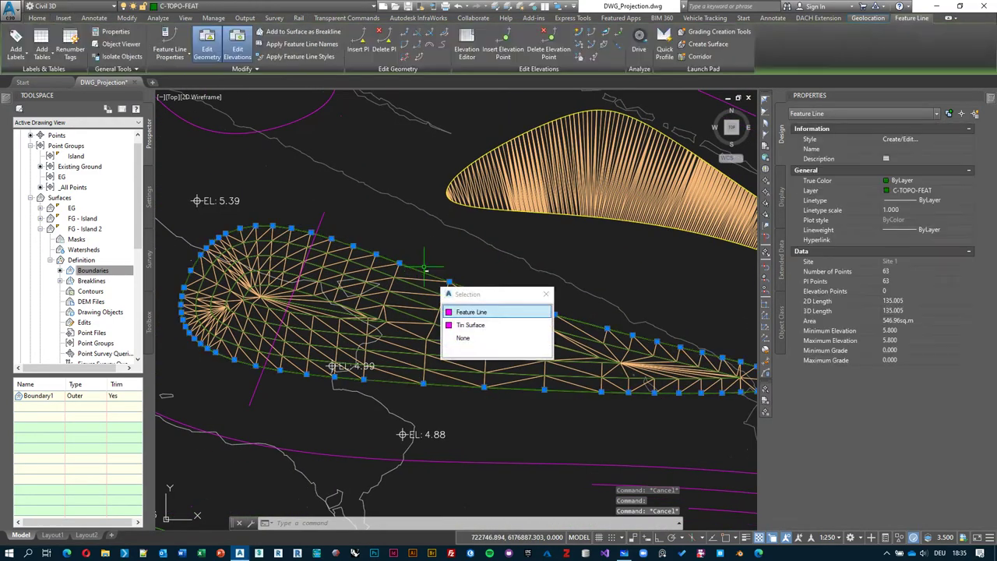
click(477, 312)
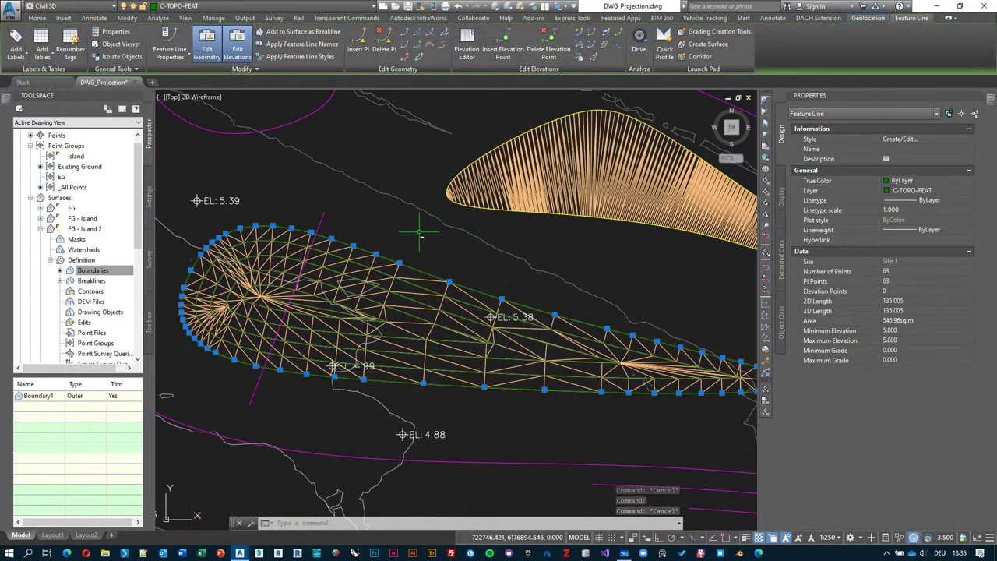
key(Escape)
scroll(412, 279, up, 2)
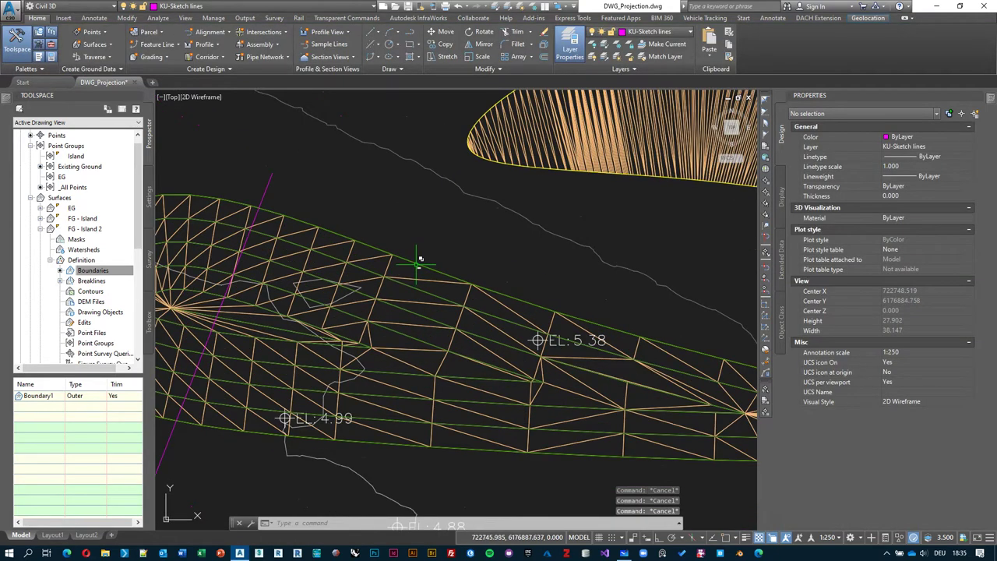
click(413, 262)
click(460, 304)
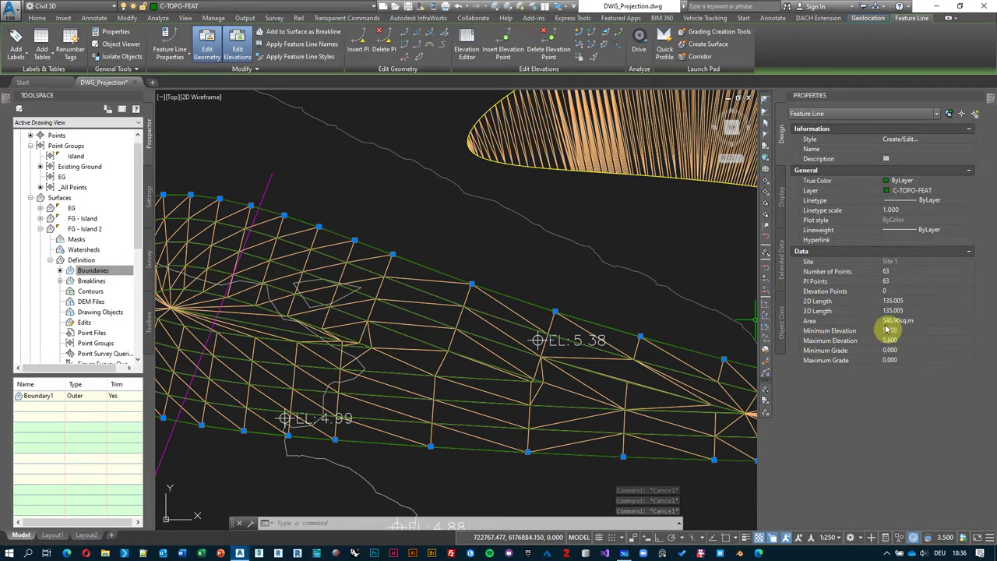
middle_drag(436, 235, 468, 218)
scroll(472, 218, down, 2)
key(Escape)
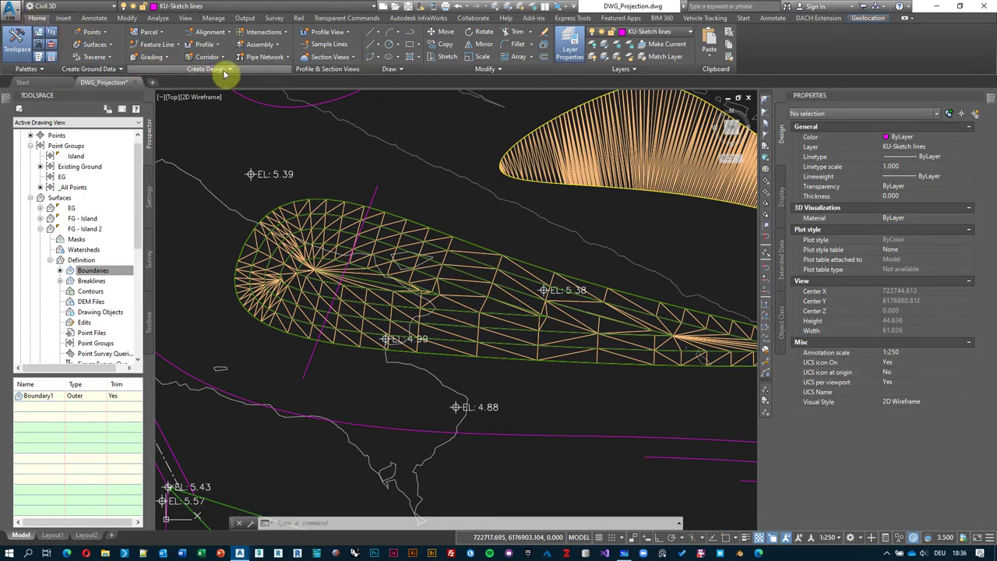
Bring up Grading Creation Tools, reposition the toolbar, and begin a new grading group
click(167, 61)
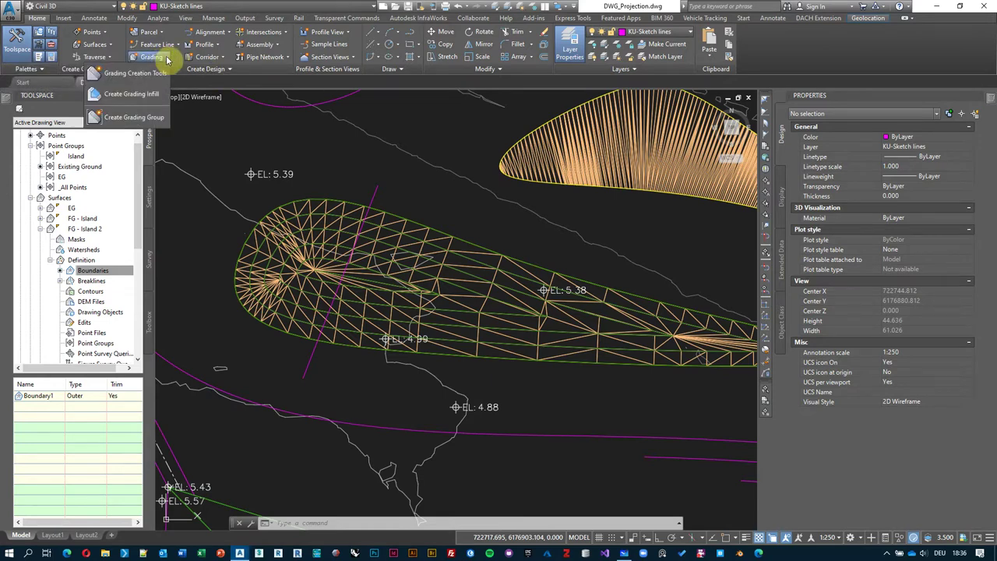
click(130, 76)
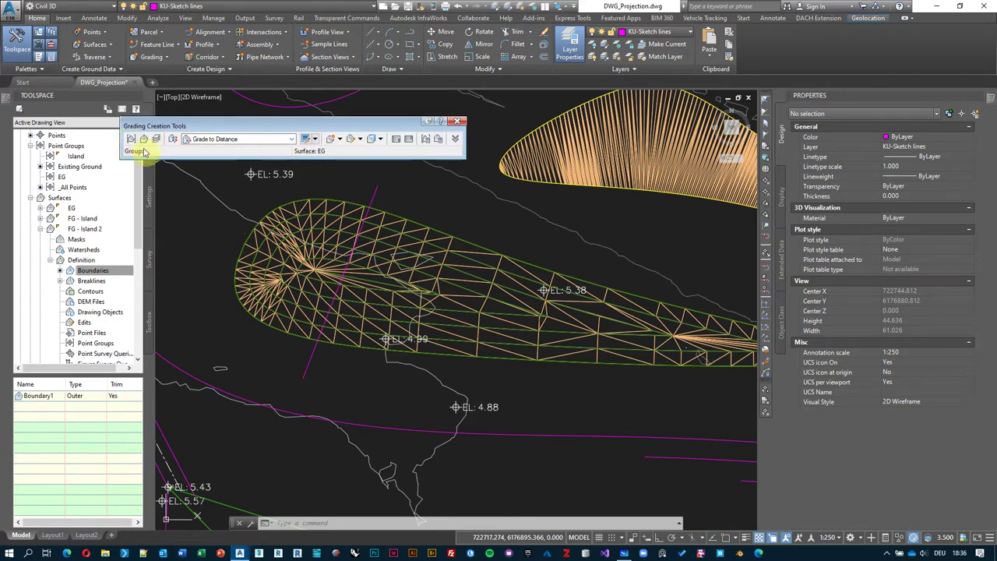
drag(148, 126, 210, 127)
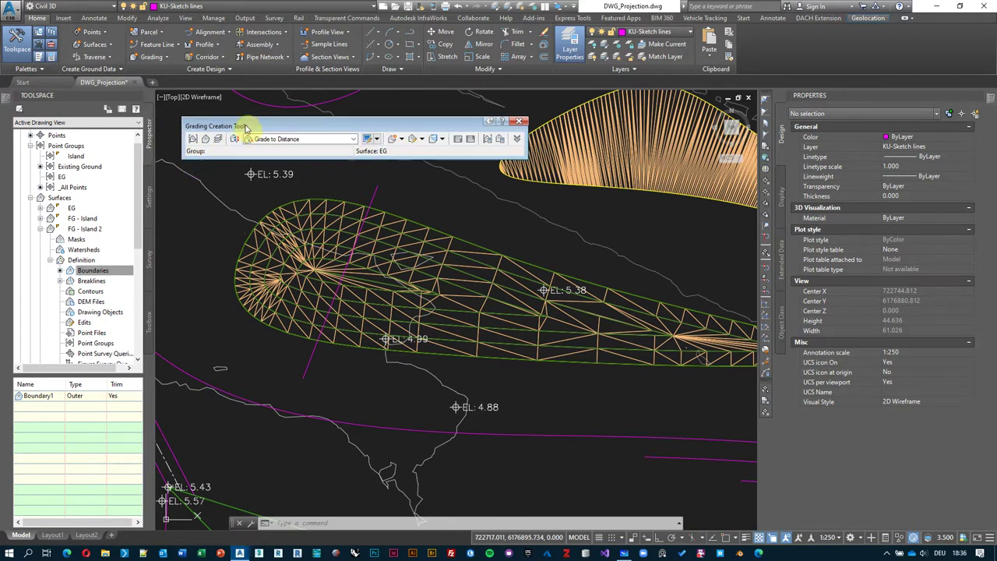
click(194, 140)
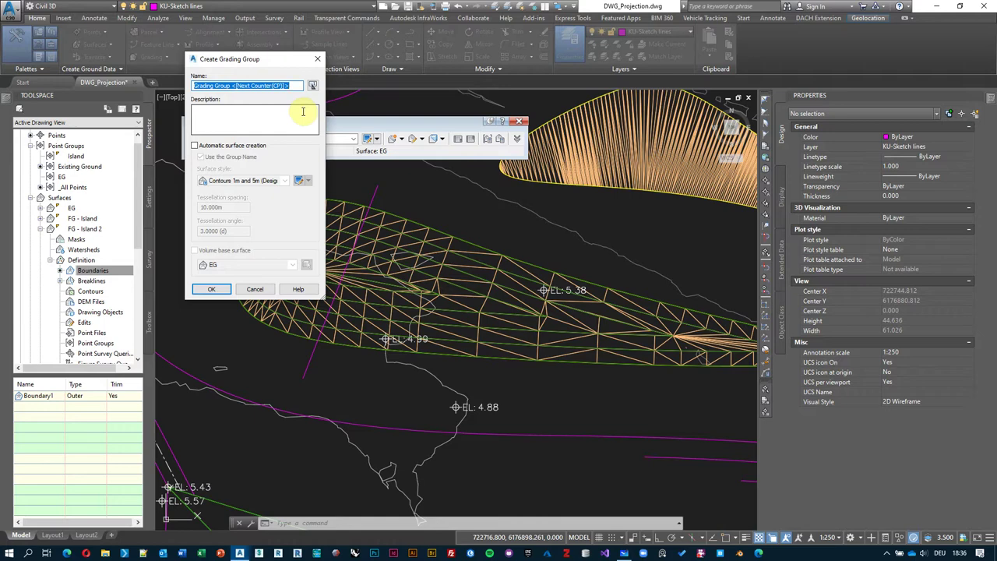
Create grading group 'Island Grading' with automatic surface, 1 m tessellation, and EG volume base
text(Island Grading)
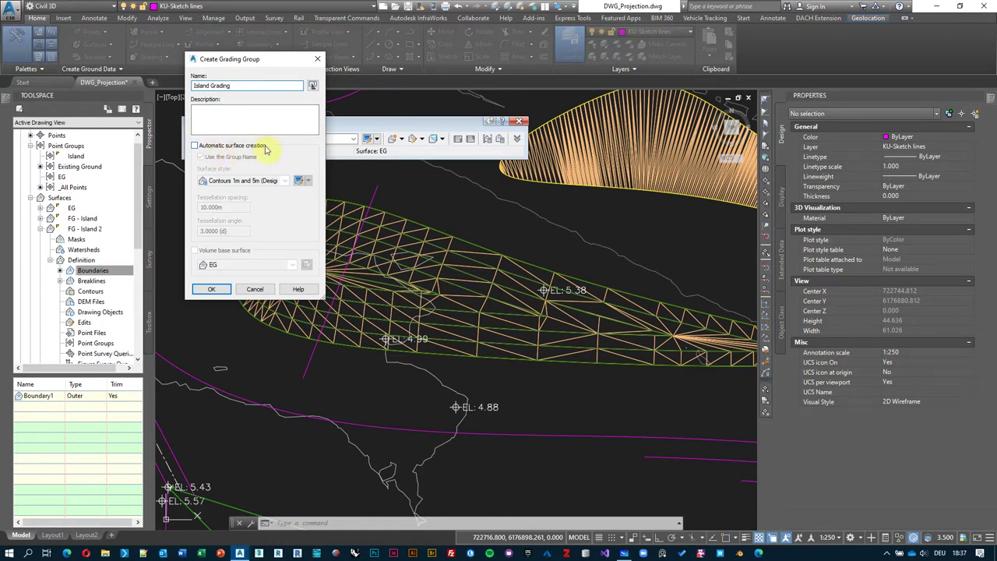
click(195, 146)
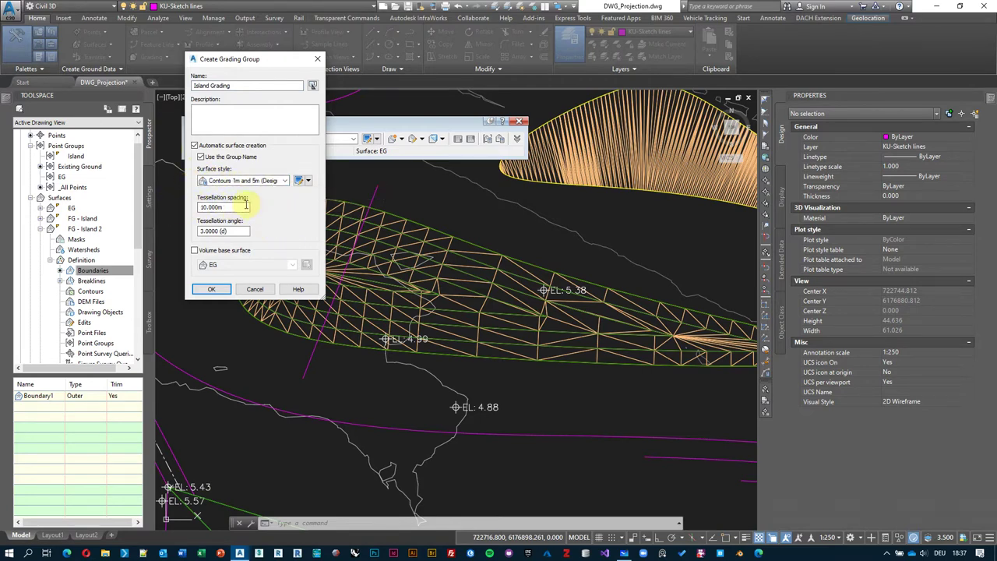
drag(245, 205, 143, 201)
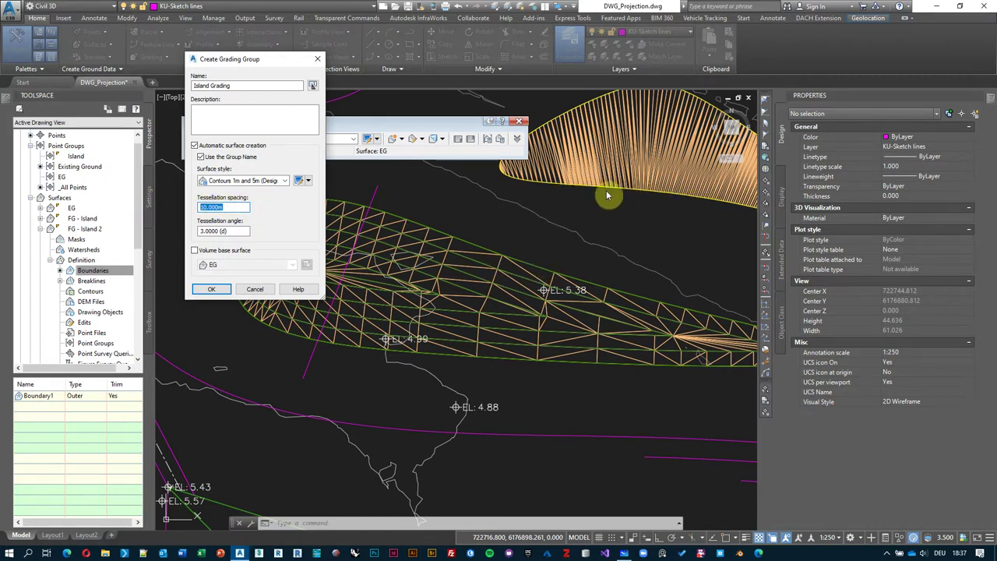
text(1)
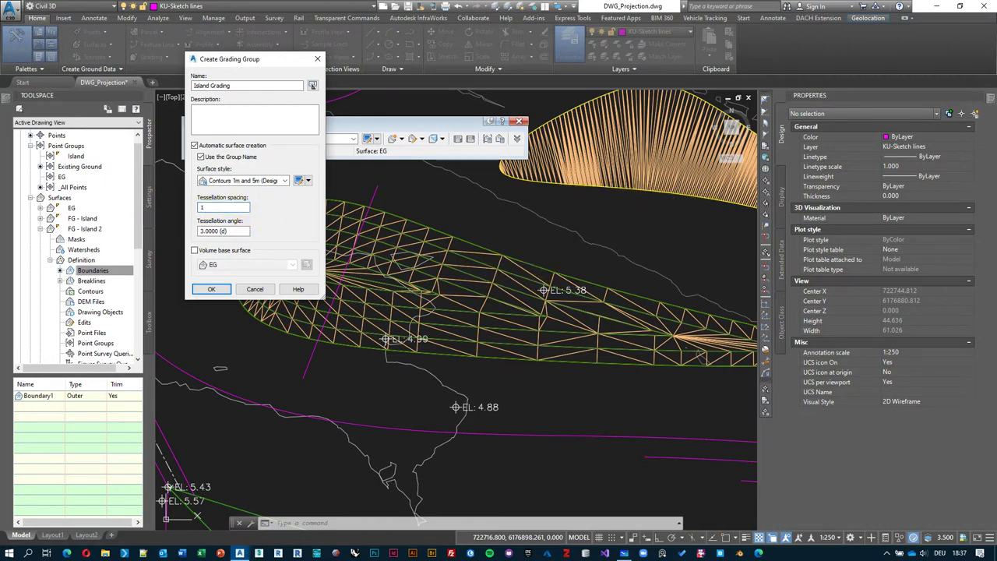
key(Tab)
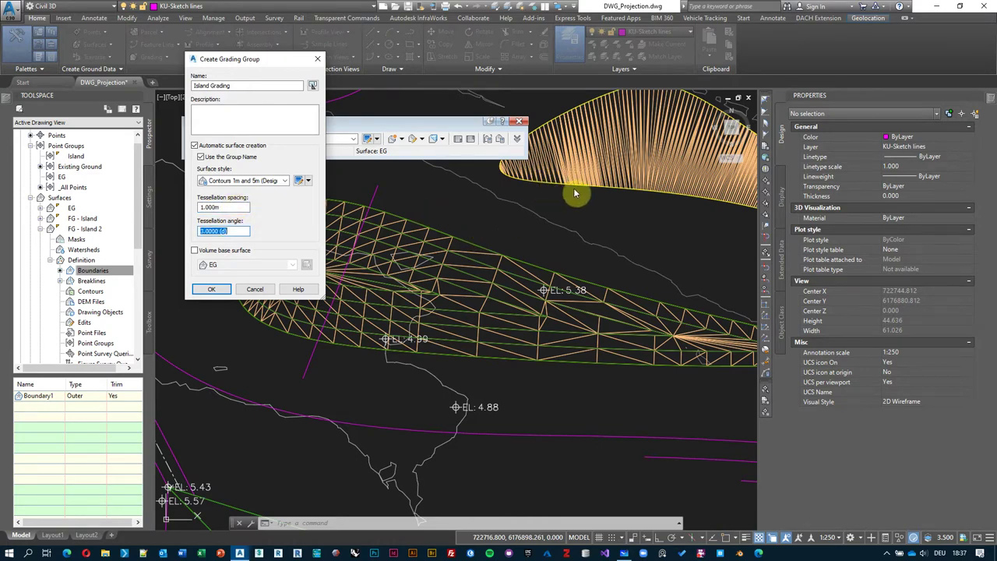
click(194, 251)
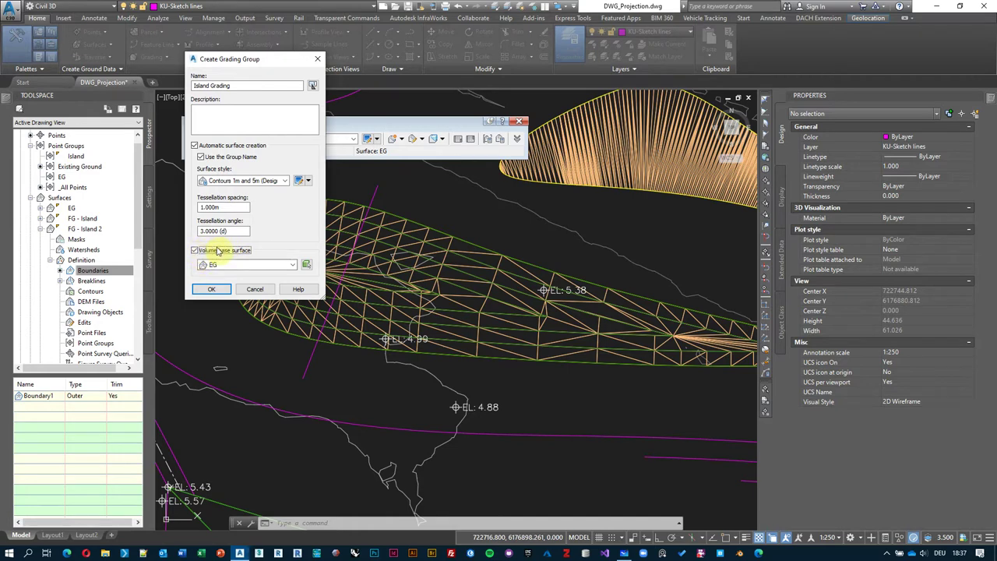
click(207, 290)
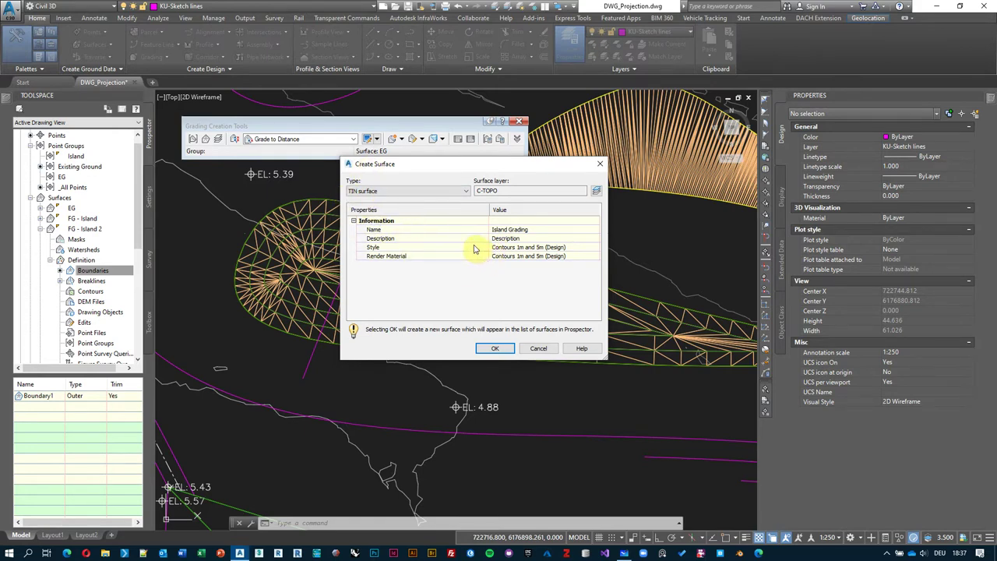
click(493, 348)
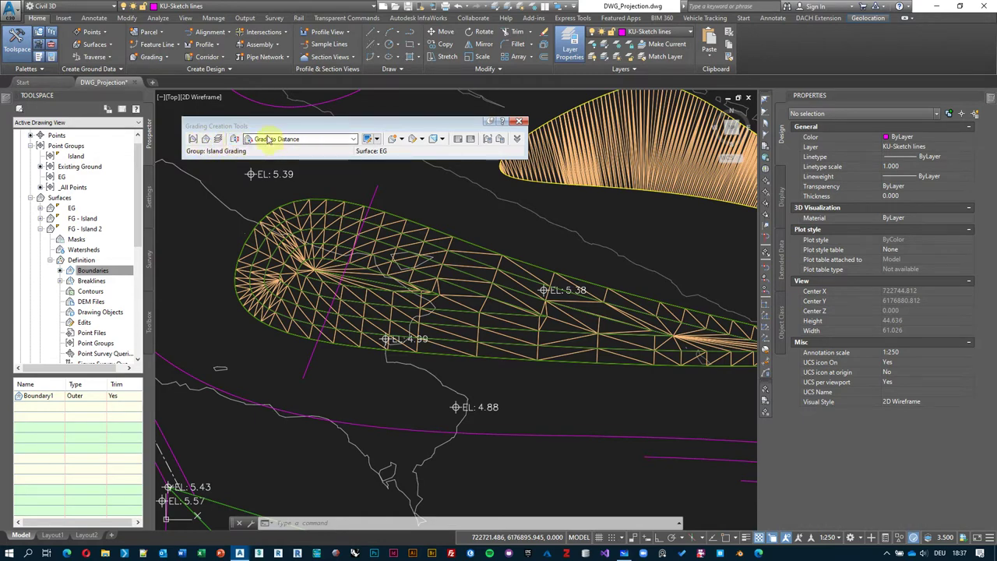
Choose the Grade to Surface criteria and launch Create Grading
click(352, 139)
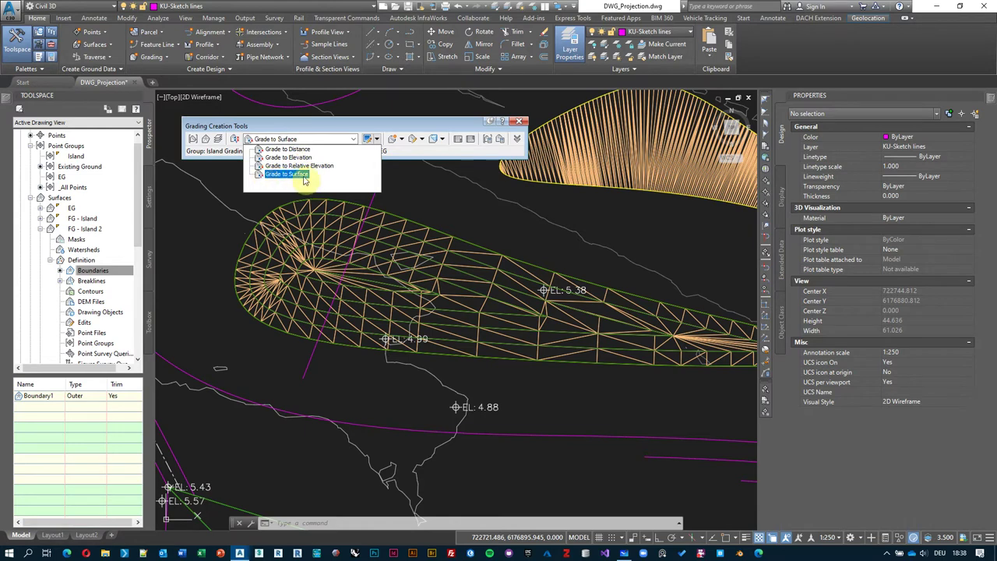
click(287, 174)
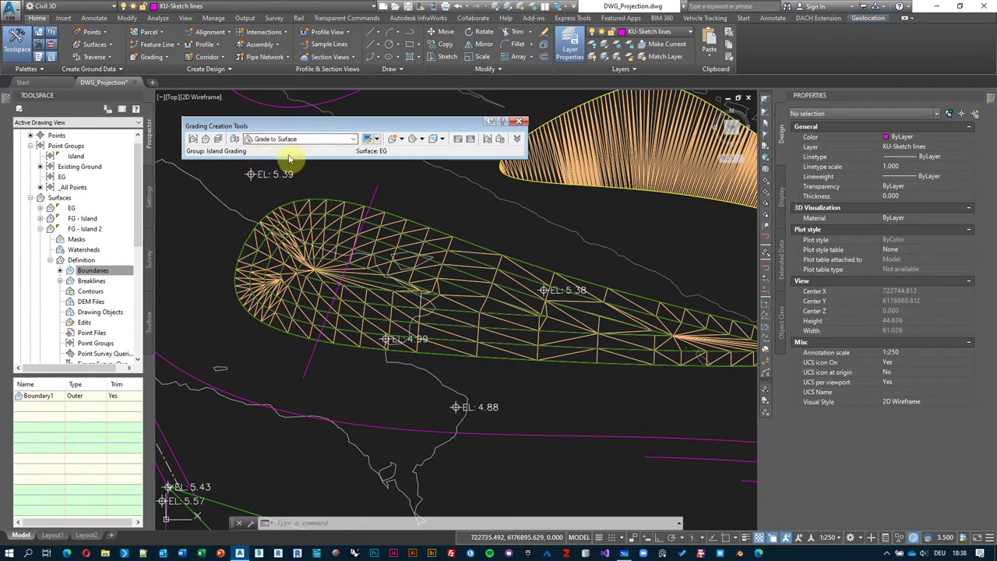
click(399, 141)
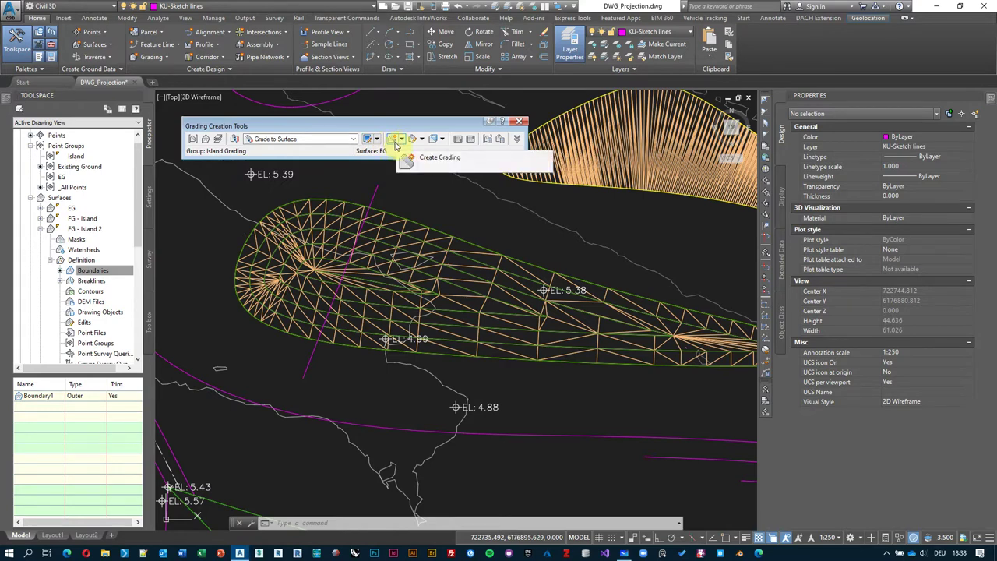
click(437, 157)
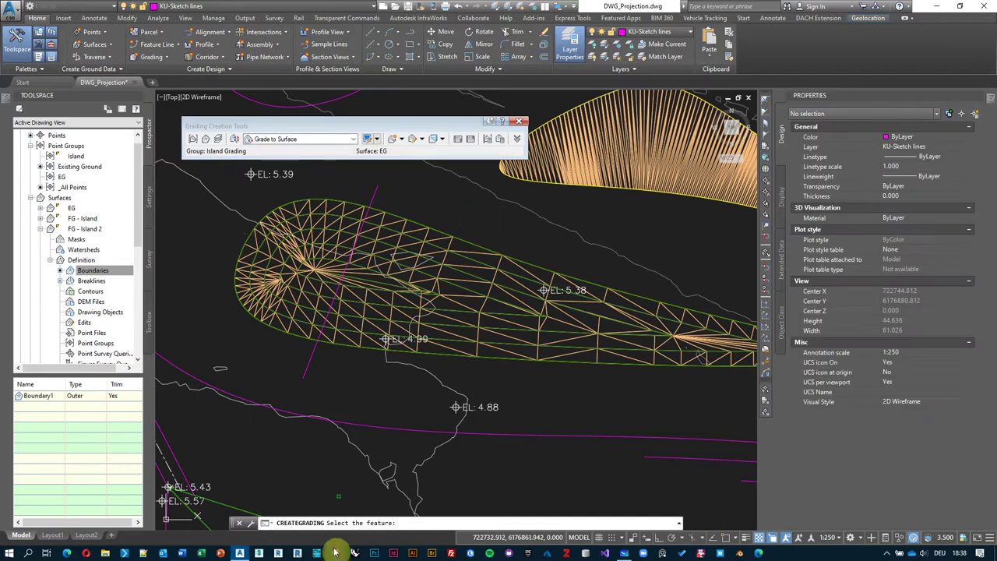
Select the island feature line rather than the TIN surface and choose to weed it
click(472, 235)
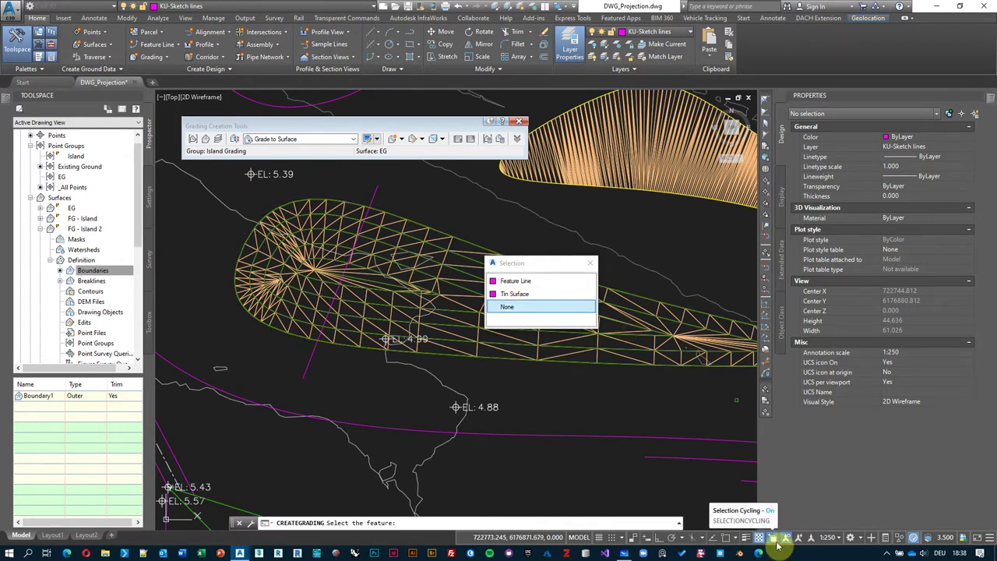
click(523, 282)
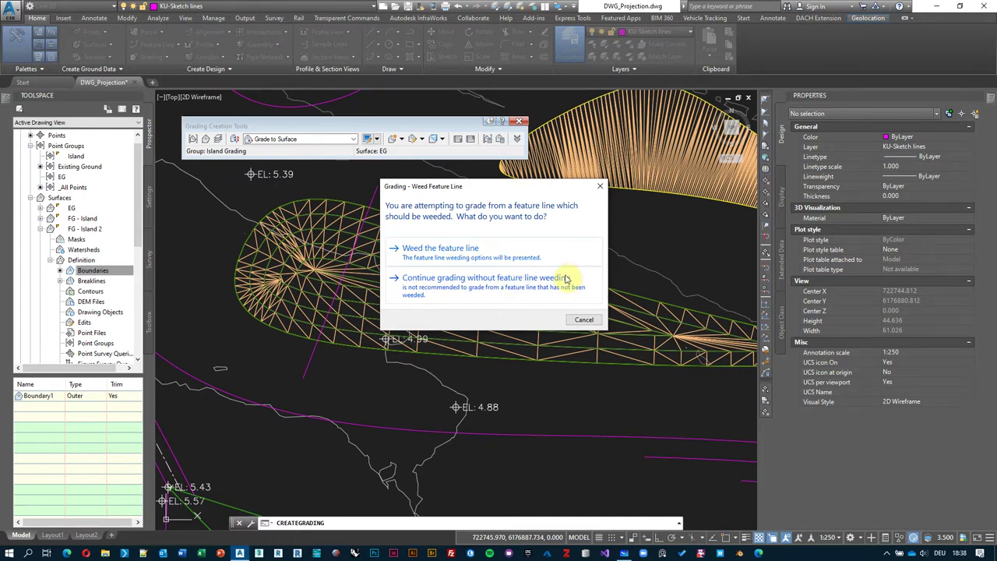
click(450, 249)
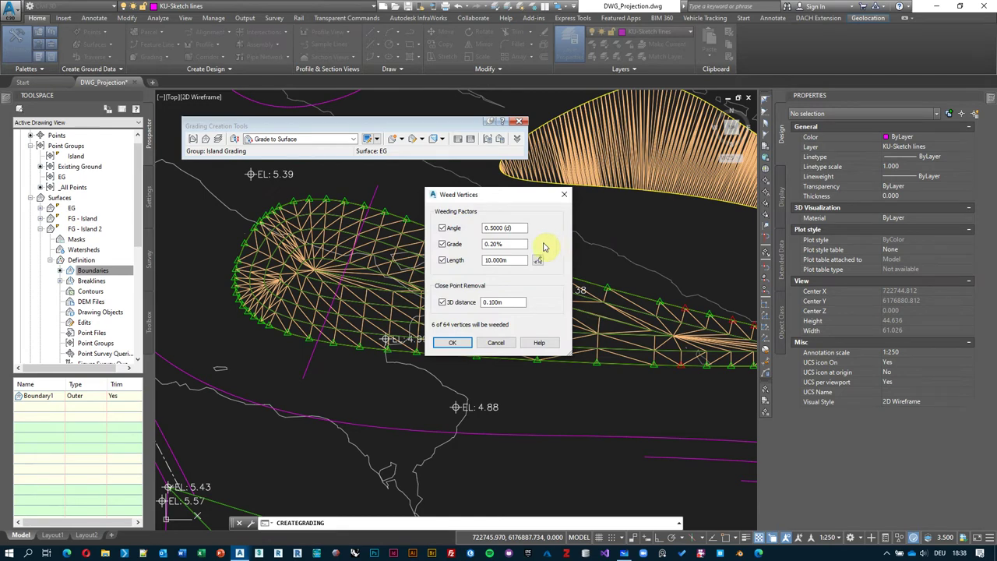
Move the Weed Vertices dialog and try a 50 m Length and 5° Angle
mouse_move(470, 195)
mouse_down()
mouse_move(514, 218)
mouse_move(527, 383)
mouse_move(466, 328)
mouse_move(478, 321)
mouse_move(251, 258)
mouse_move(256, 251)
mouse_up()
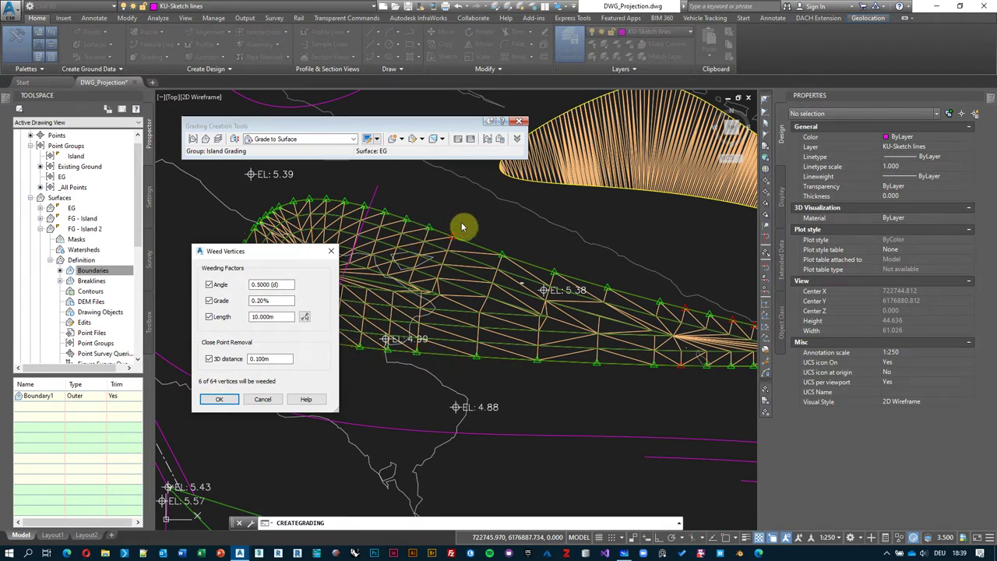
double_click(265, 284)
click(280, 317)
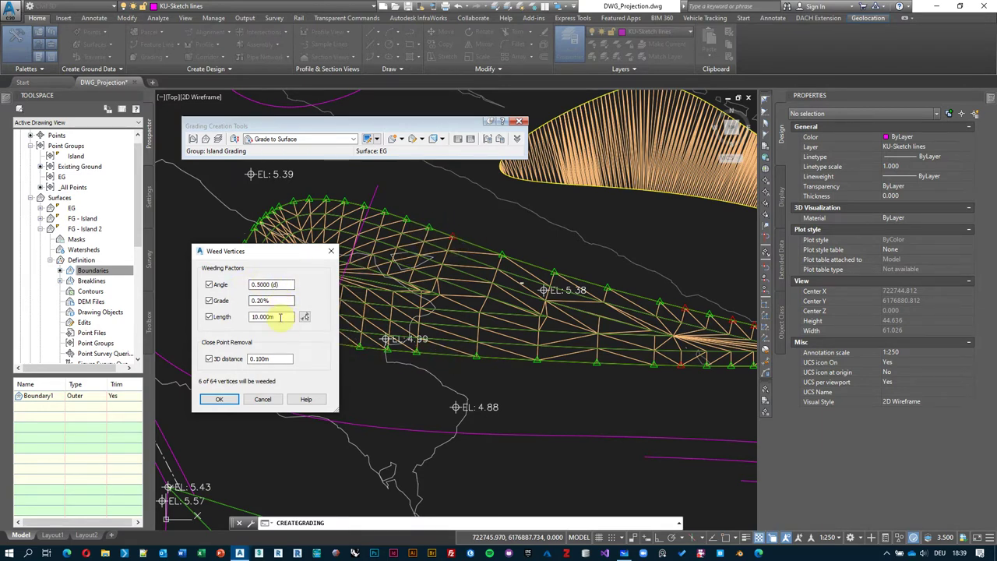
double_click(285, 317)
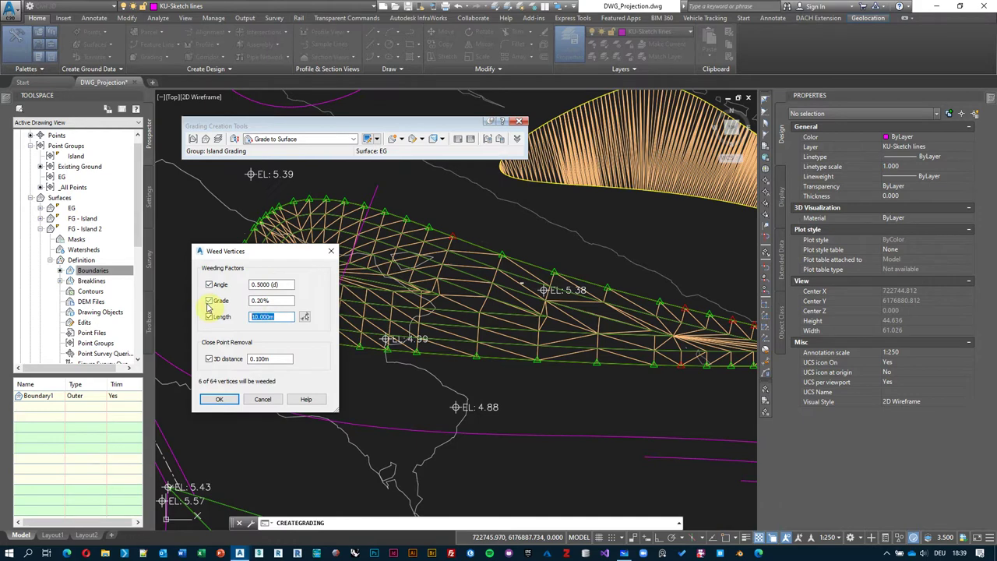
text(50)
key(Tab)
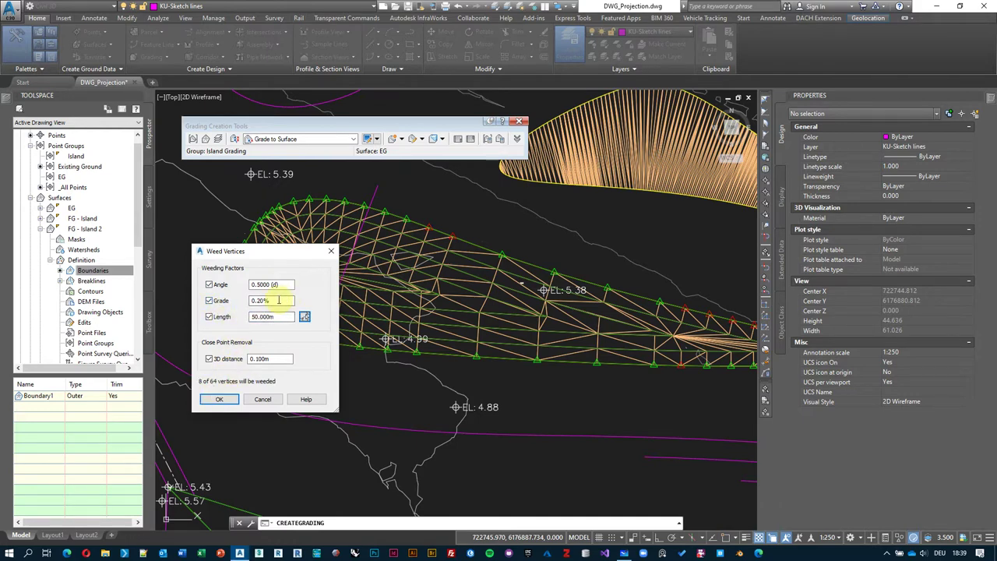
click(209, 359)
click(209, 359)
double_click(280, 284)
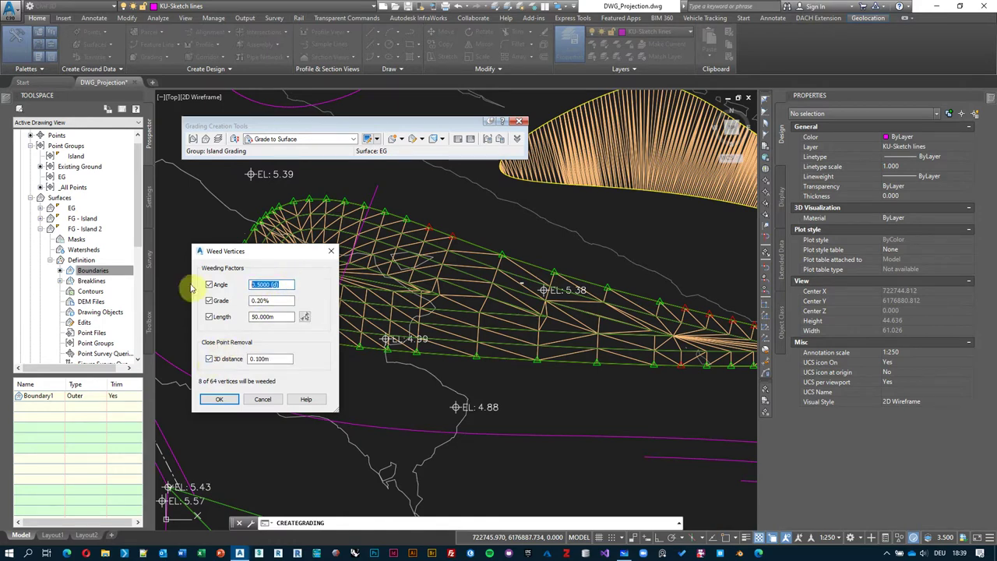
text(5)
key(Tab)
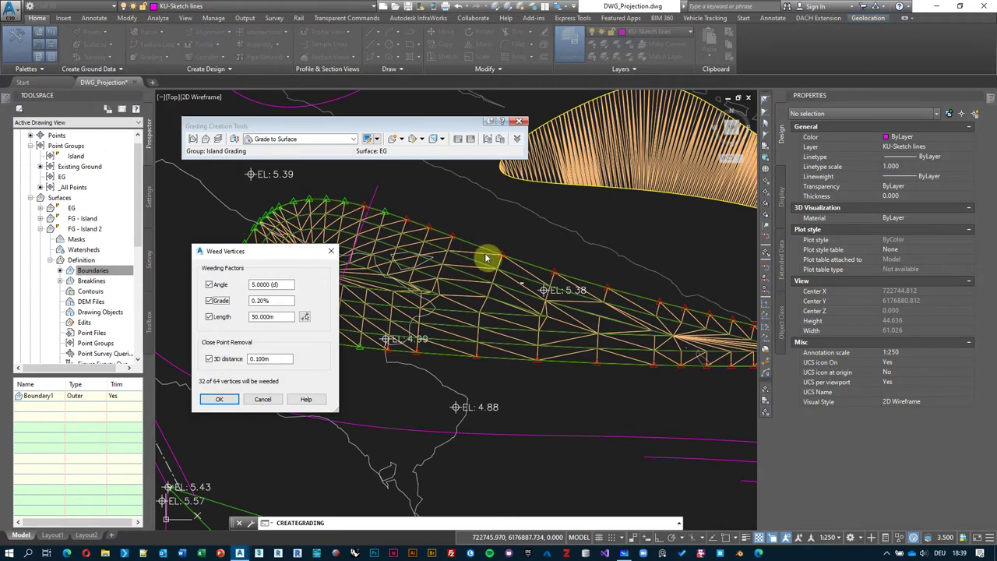
Set Angle back to 0.5° and Length to 10 m, then accept the weeding
drag(294, 284, 184, 272)
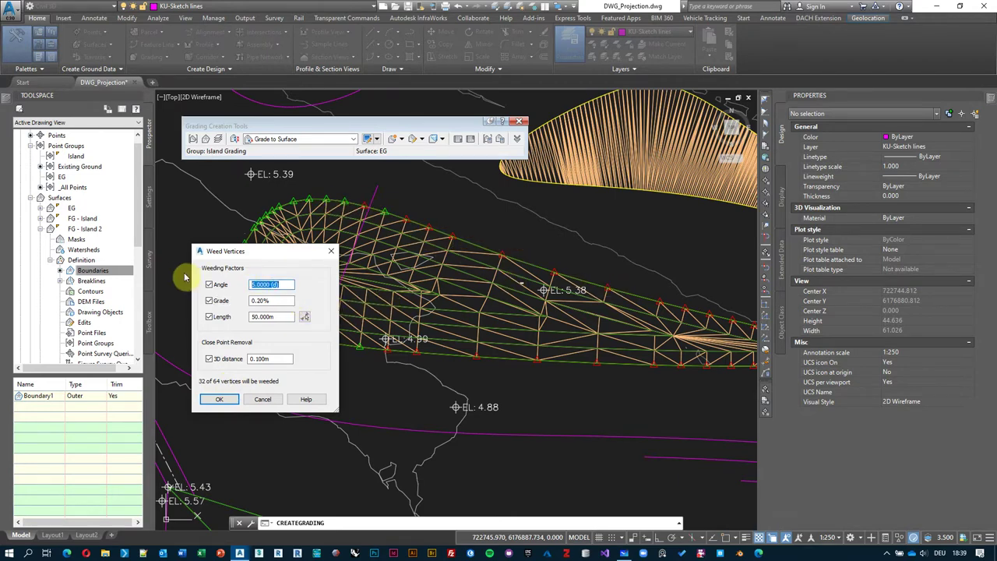
text(1)
key(Tab)
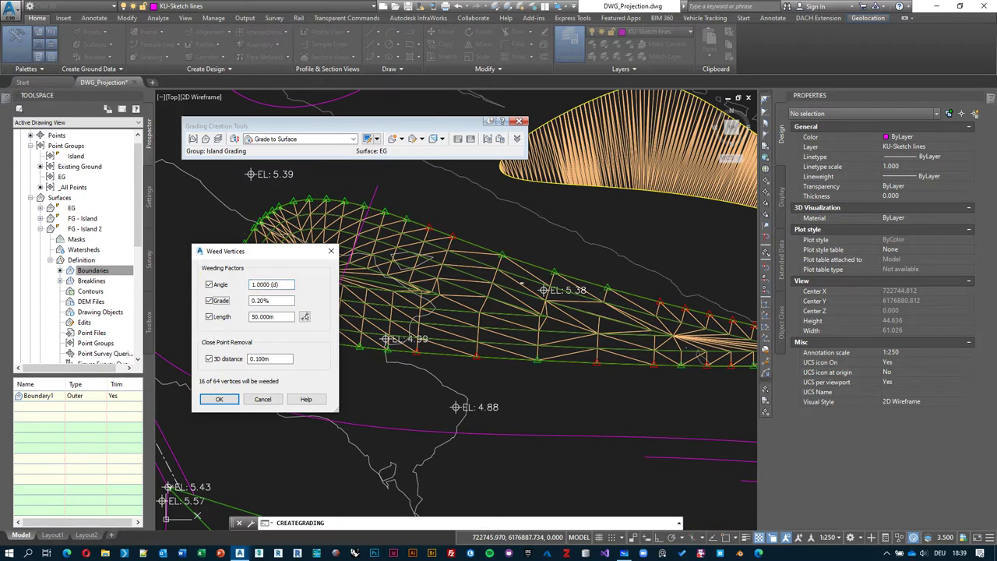
key(Tab)
key(shift+Tab)
key(shift+Tab)
text(0.5)
key(Tab)
key(Tab)
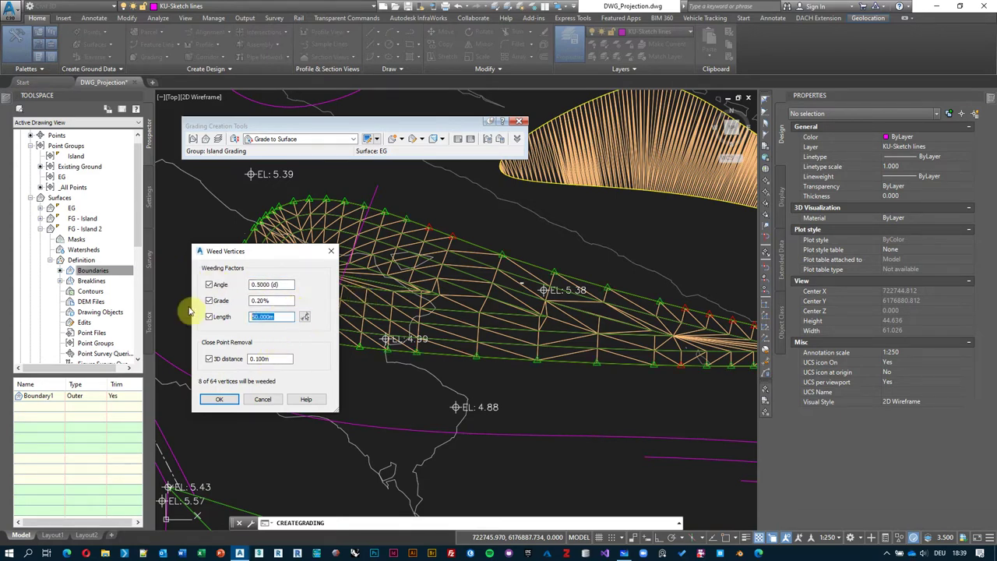
text(1)
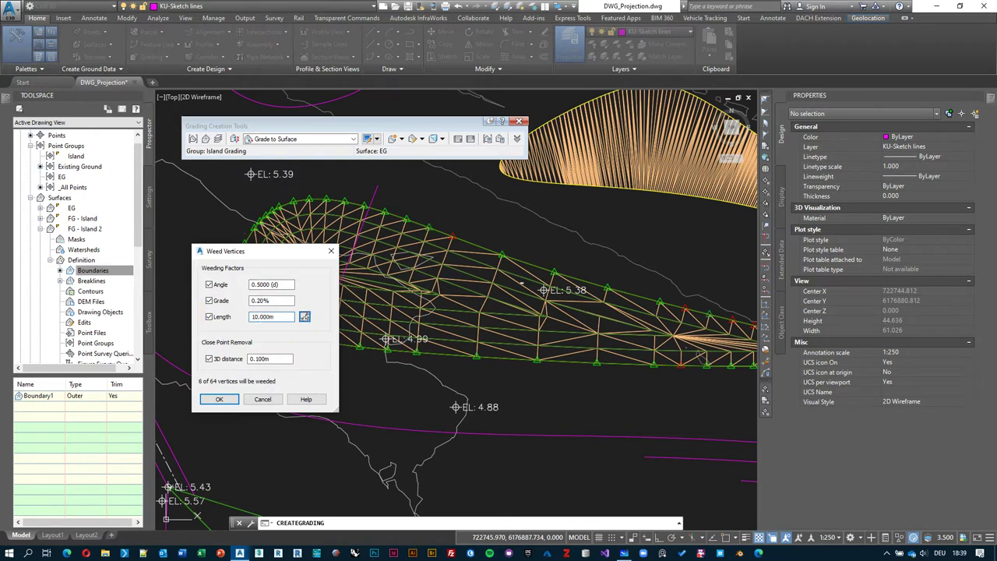
click(219, 399)
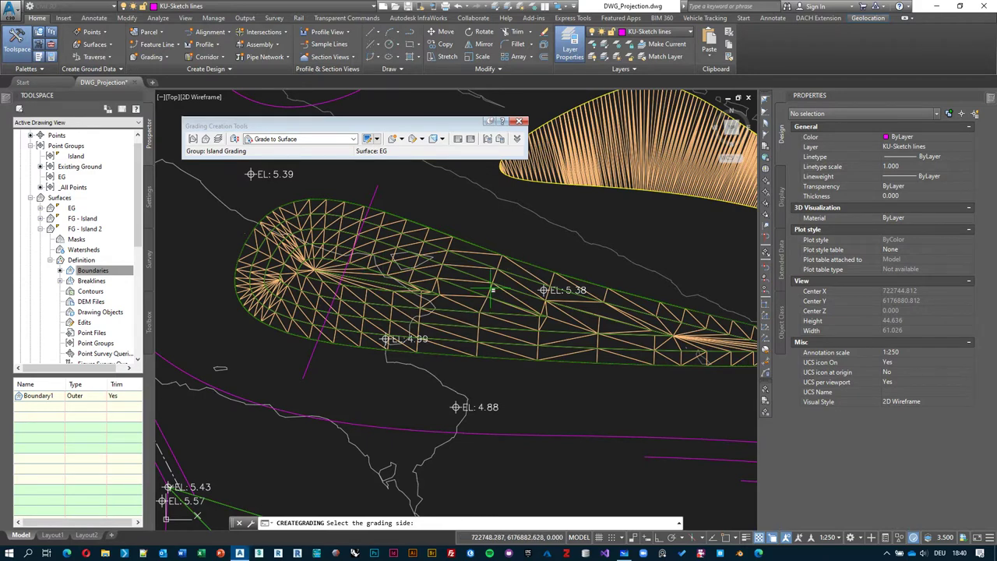
Grade the left side along the entire length with slope format, 5:1 cut and 5:1 fill
click(470, 203)
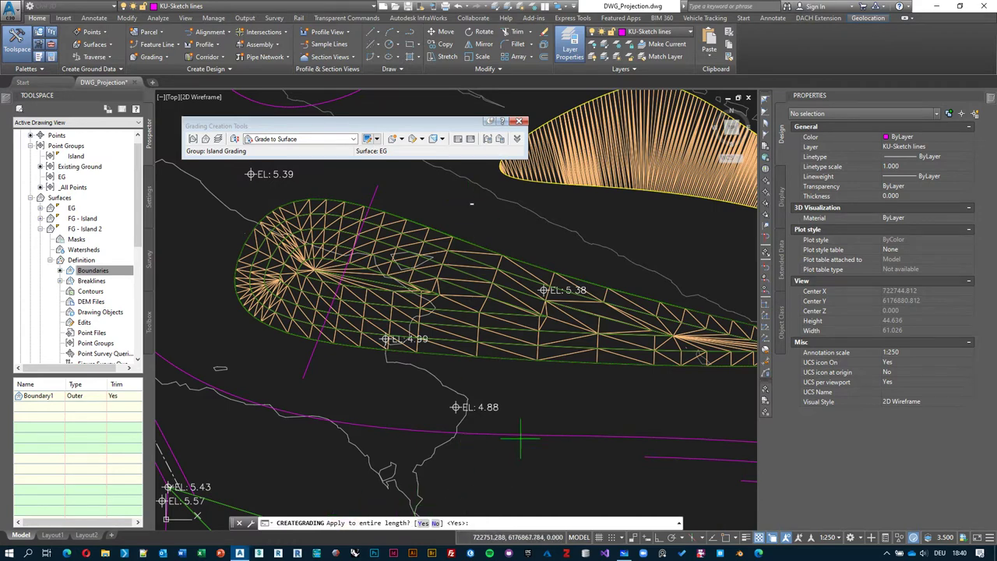
scroll(447, 308, down, 3)
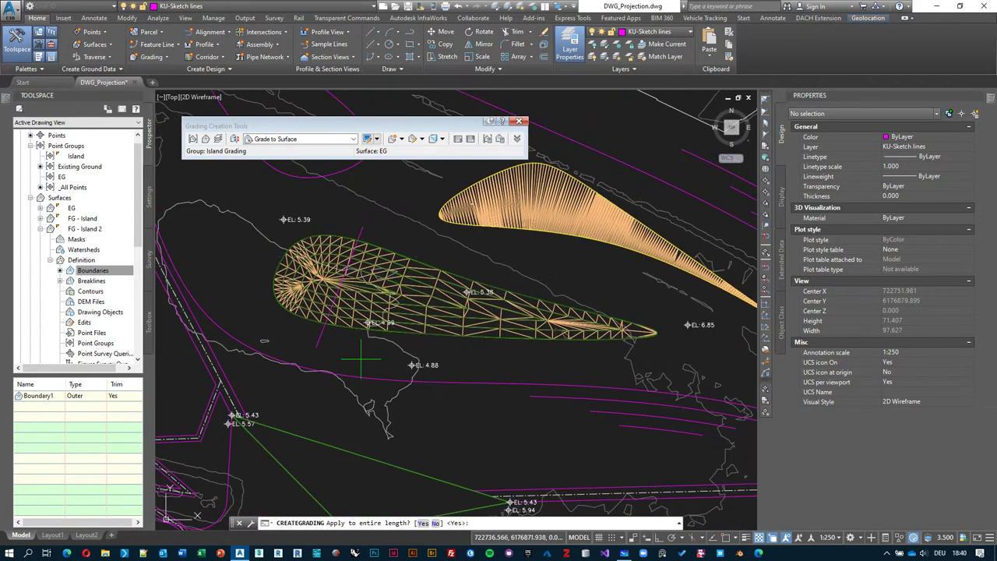
scroll(456, 241, up, 3)
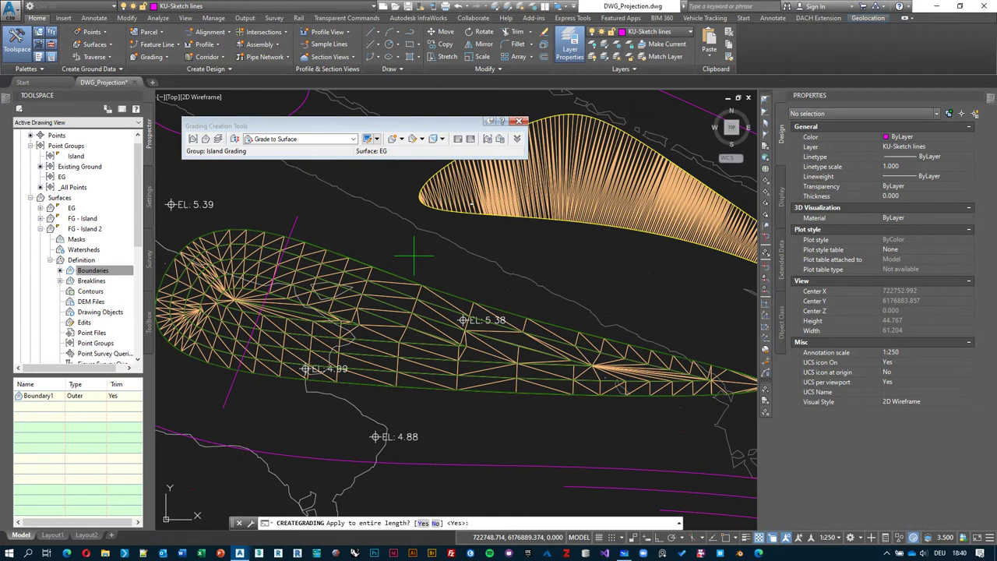
key(Return)
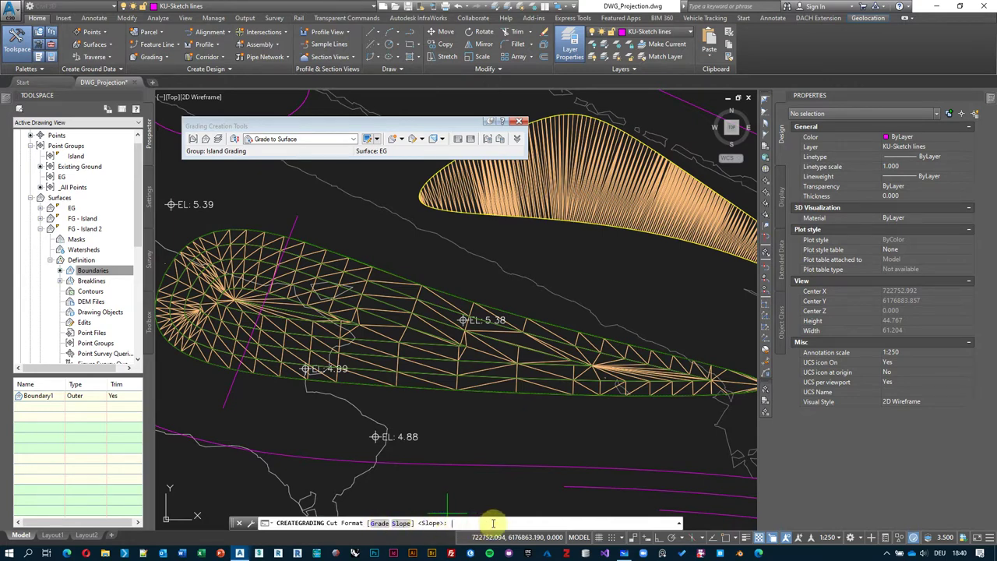
key(Return)
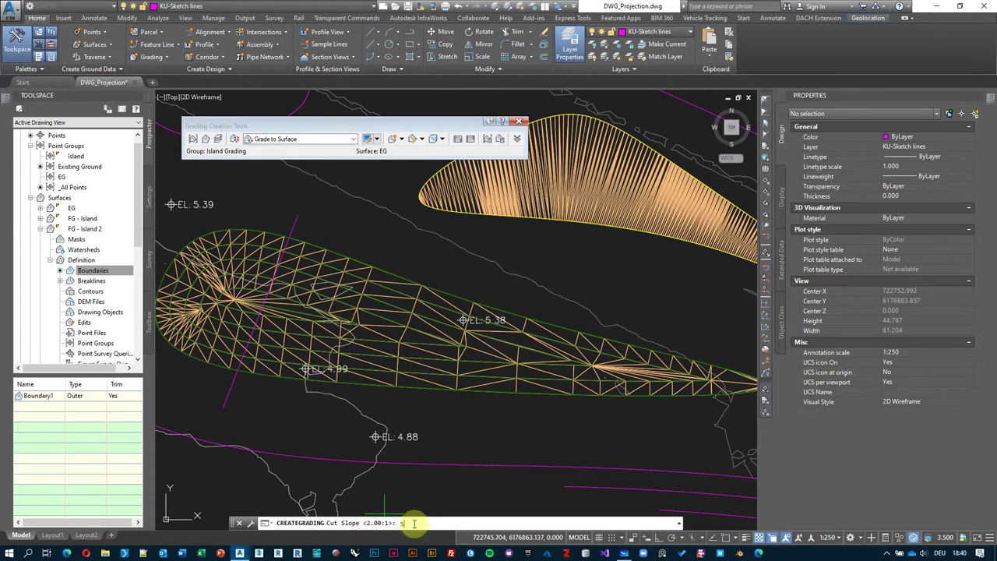
key(Return)
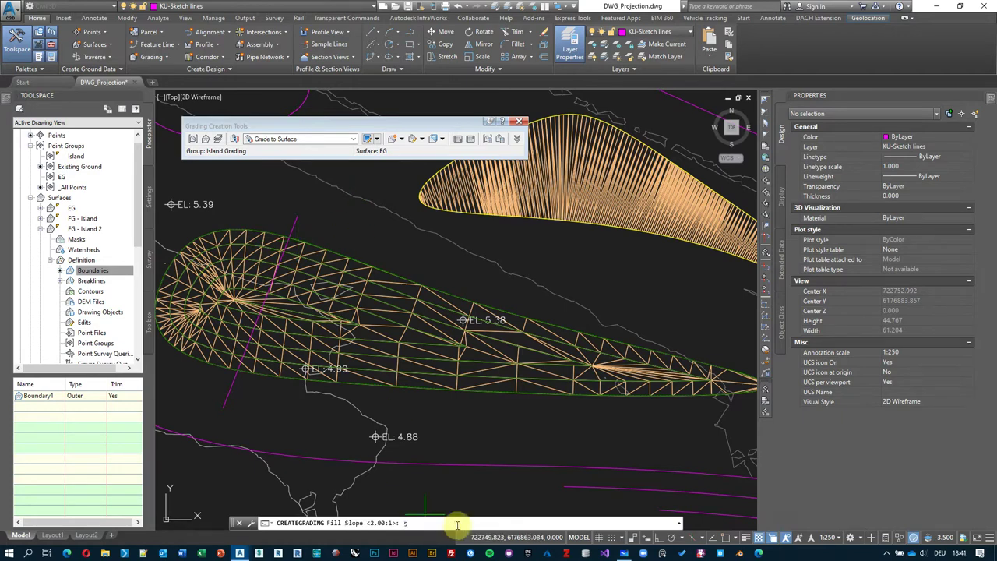
key(Return)
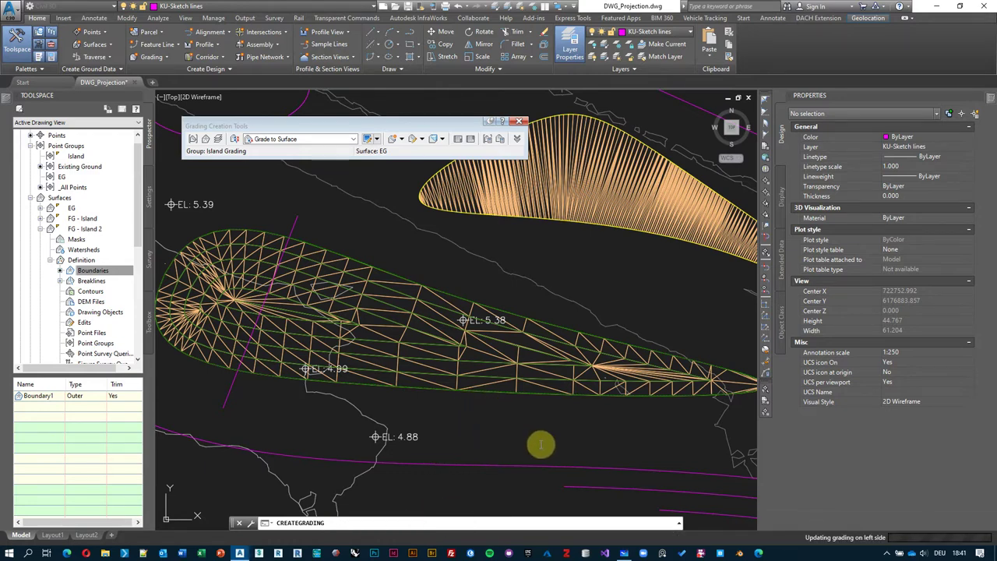
End the grading command once the island's 5:1 cut/fill grading to EG is fully drawn
scroll(369, 265, down, 2)
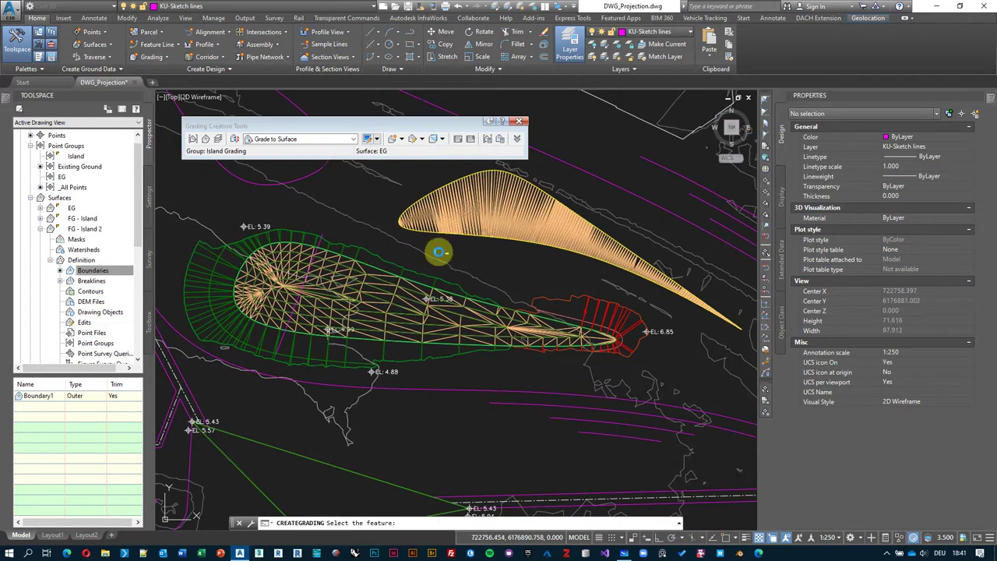
middle_drag(438, 252, 445, 270)
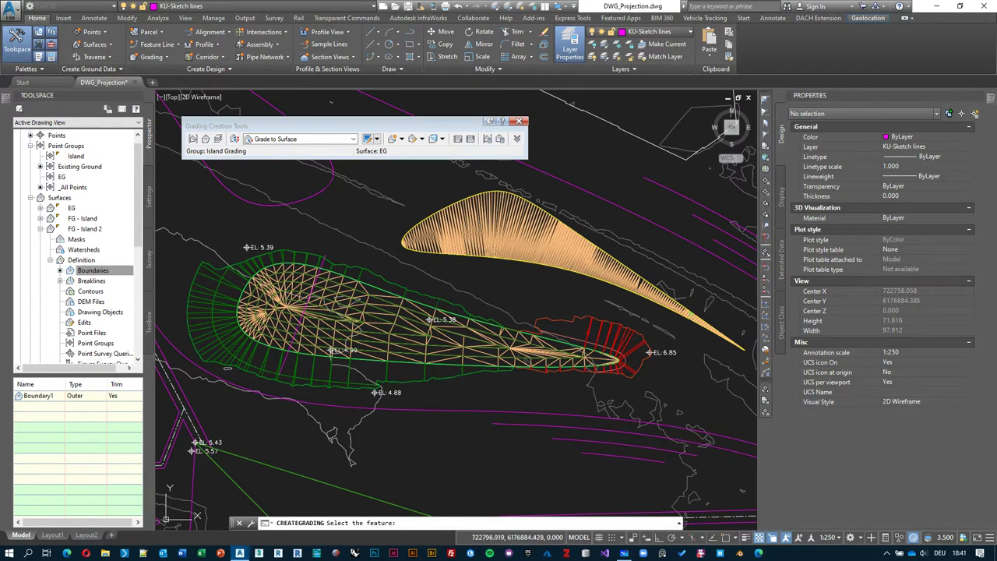
key(Escape)
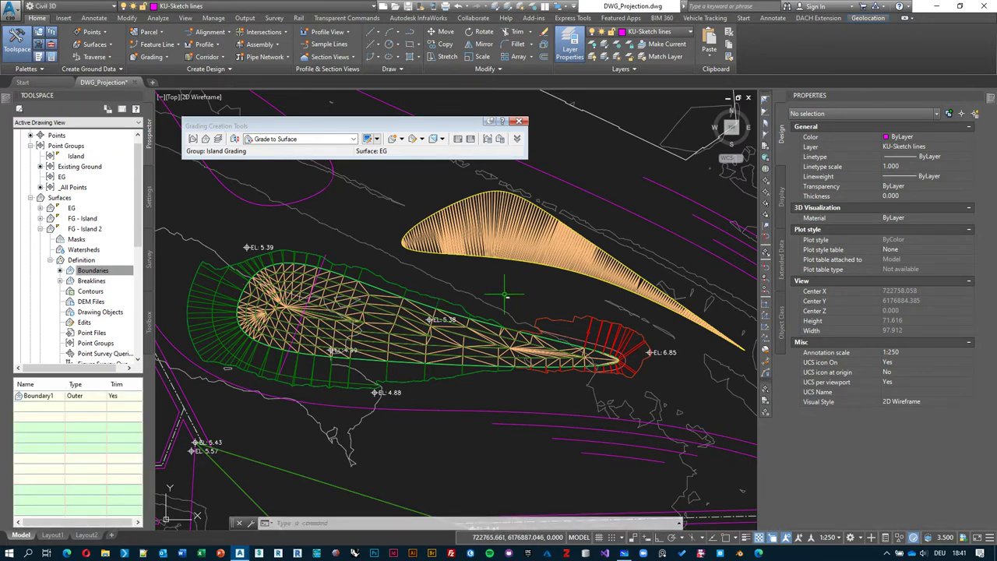
middle_drag(318, 251, 327, 247)
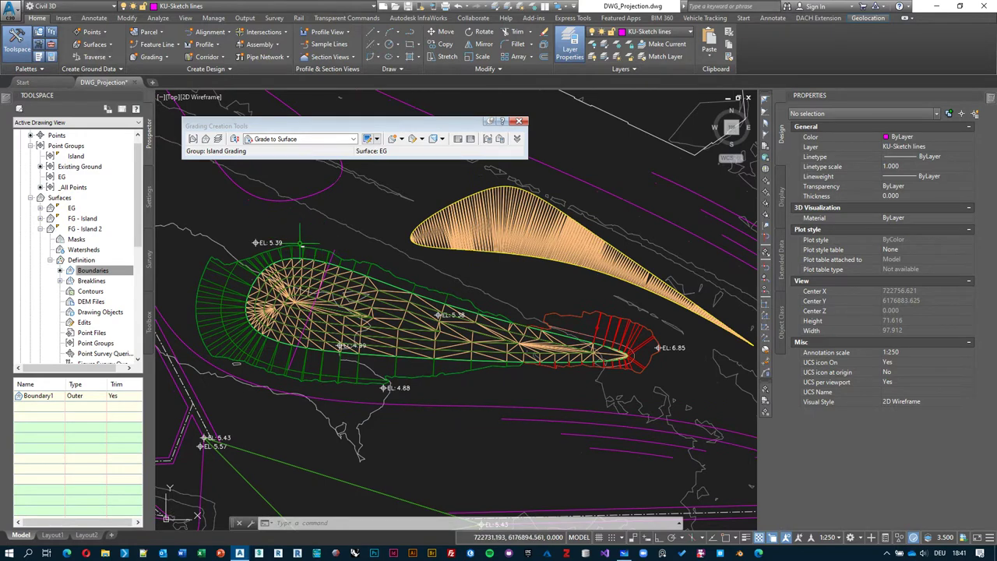
Collapse FG - Island 2 in Prospector and select the Island Grading surface
click(40, 228)
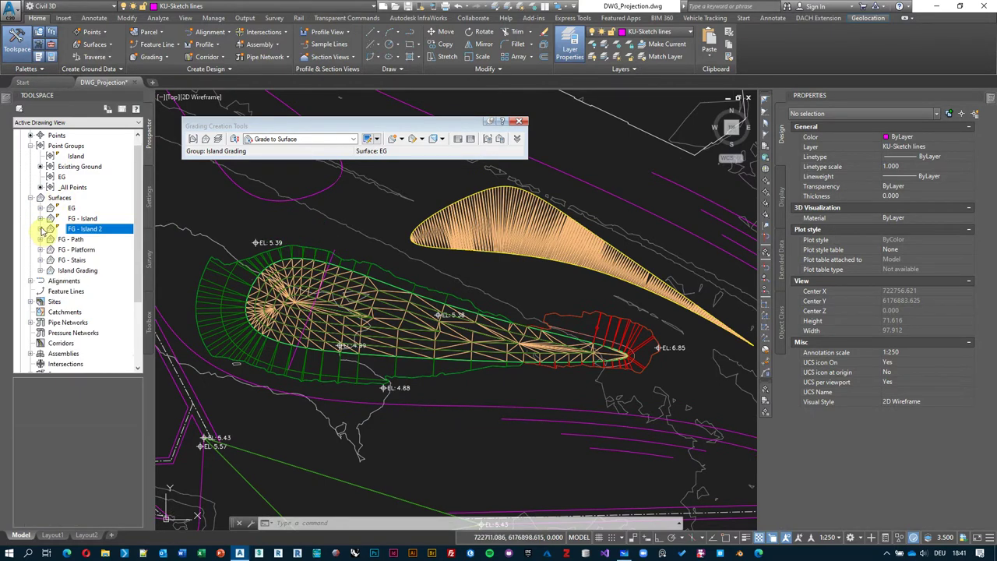
click(78, 270)
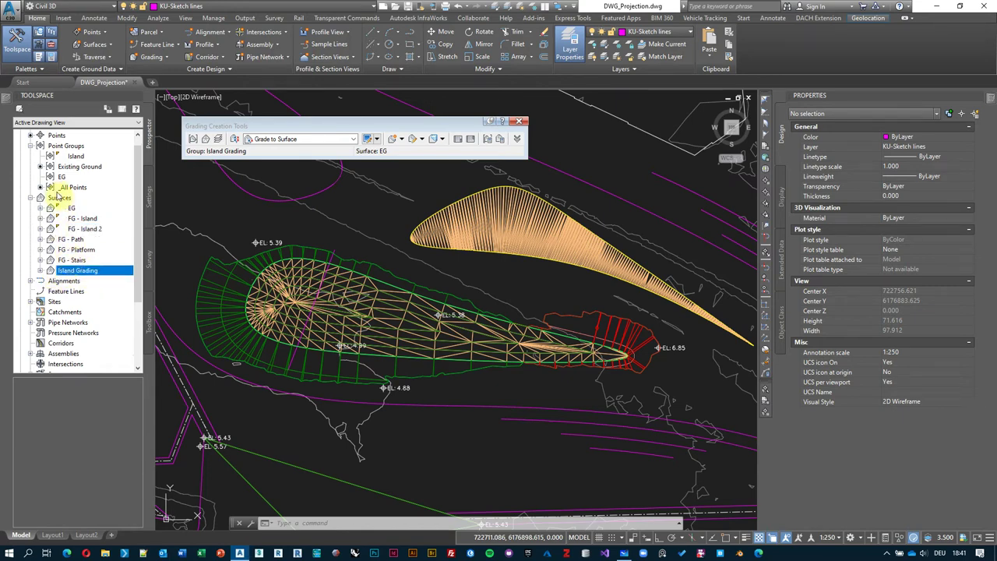
middle_drag(350, 249, 355, 244)
key(Escape)
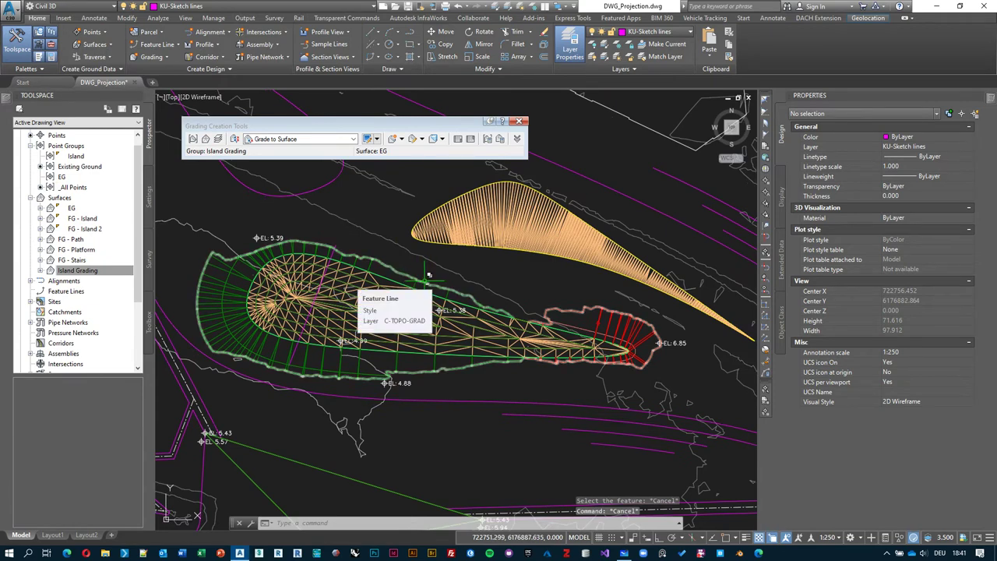
Clear the Island Grading TIN surface selection and select the island grading object instead
click(428, 274)
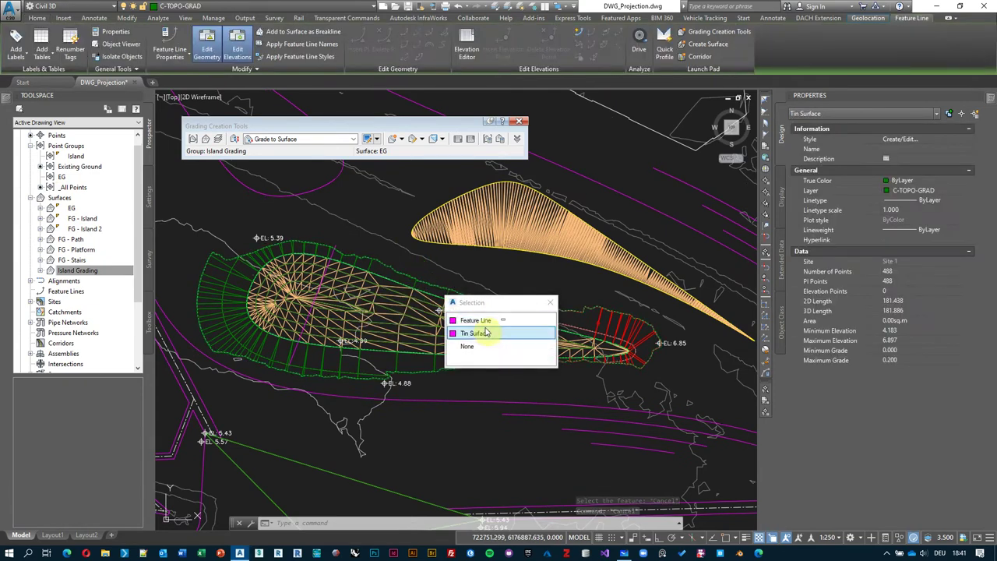
click(483, 335)
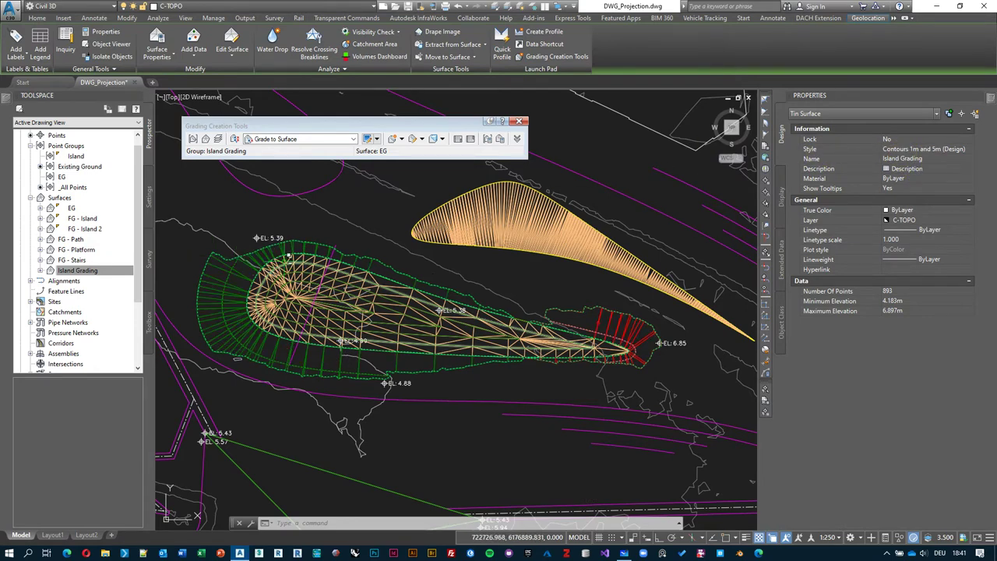
key(Escape)
key(Escape)
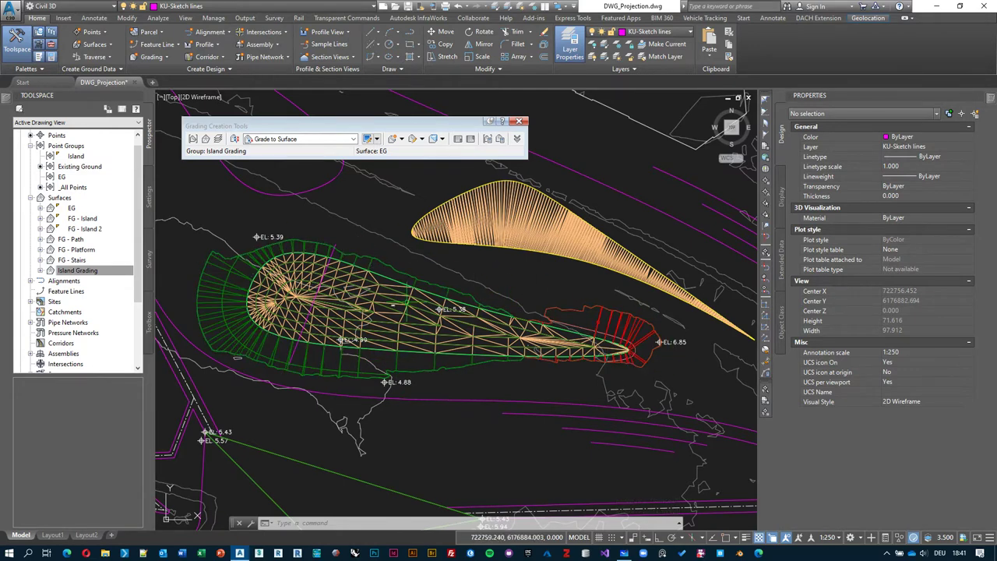
click(243, 272)
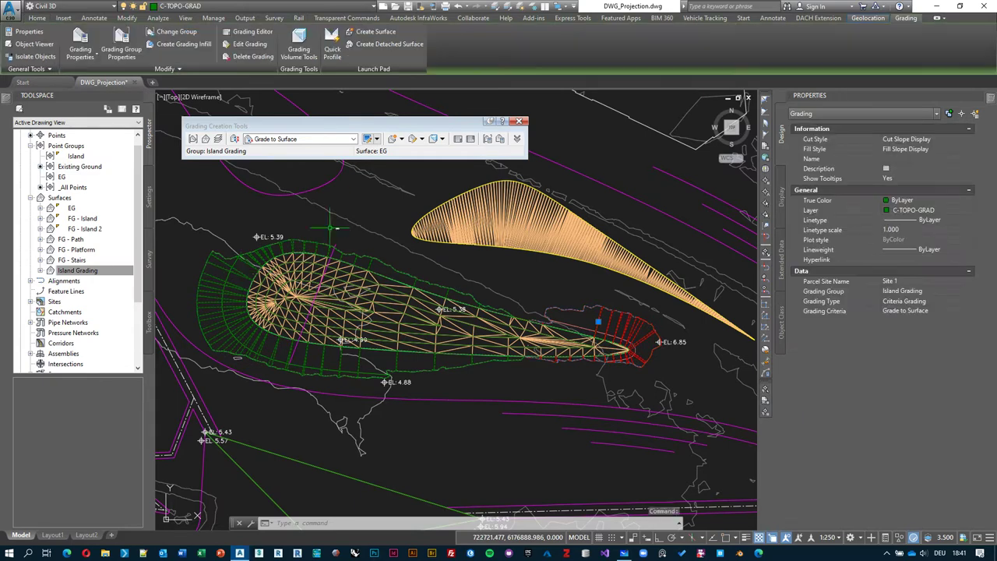
Show the island grading in Object Viewer, orbiting through oblique and flatter side views of its slopes
right_click(355, 209)
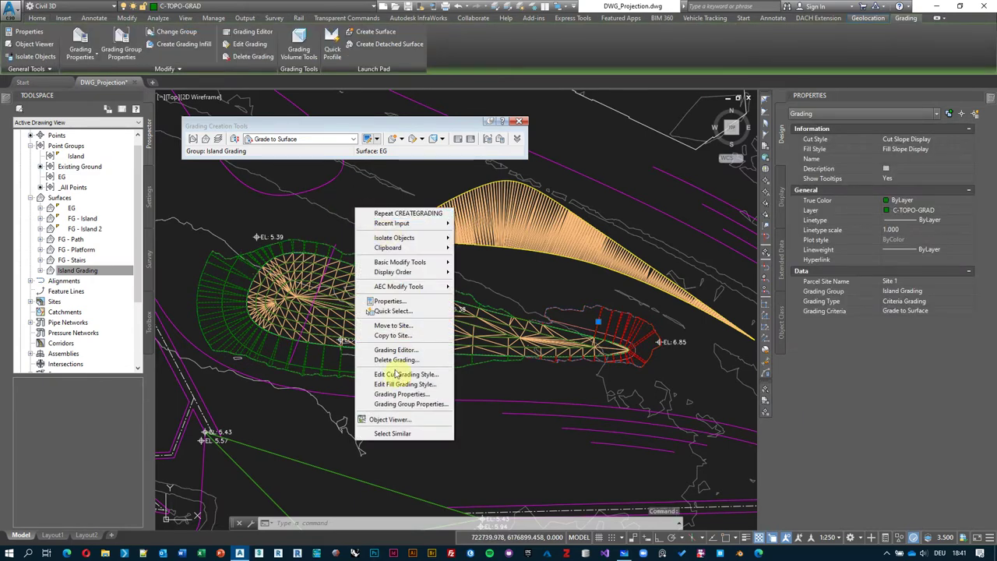
click(401, 421)
drag(588, 279, 459, 225)
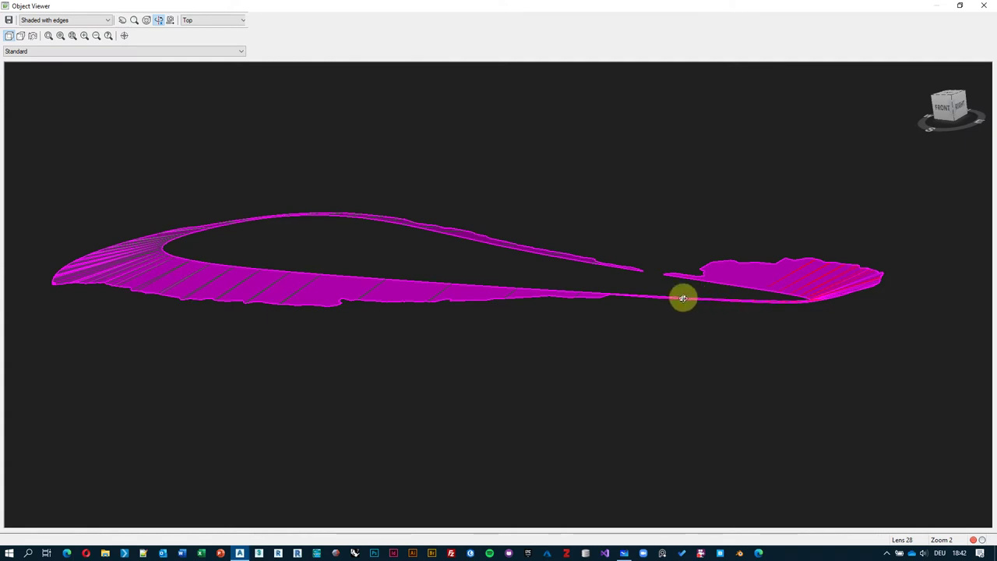
drag(684, 296, 369, 251)
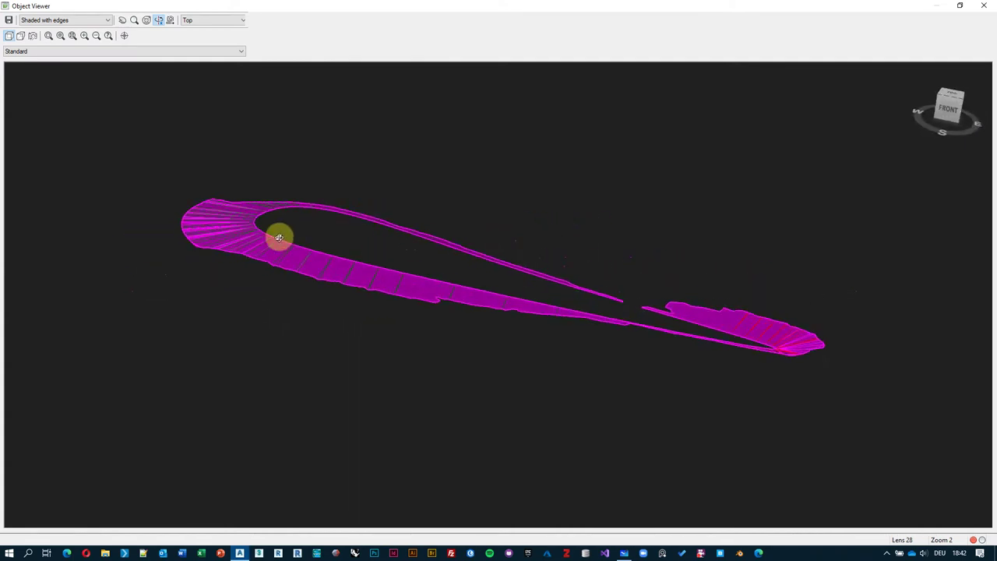
drag(471, 282, 426, 289)
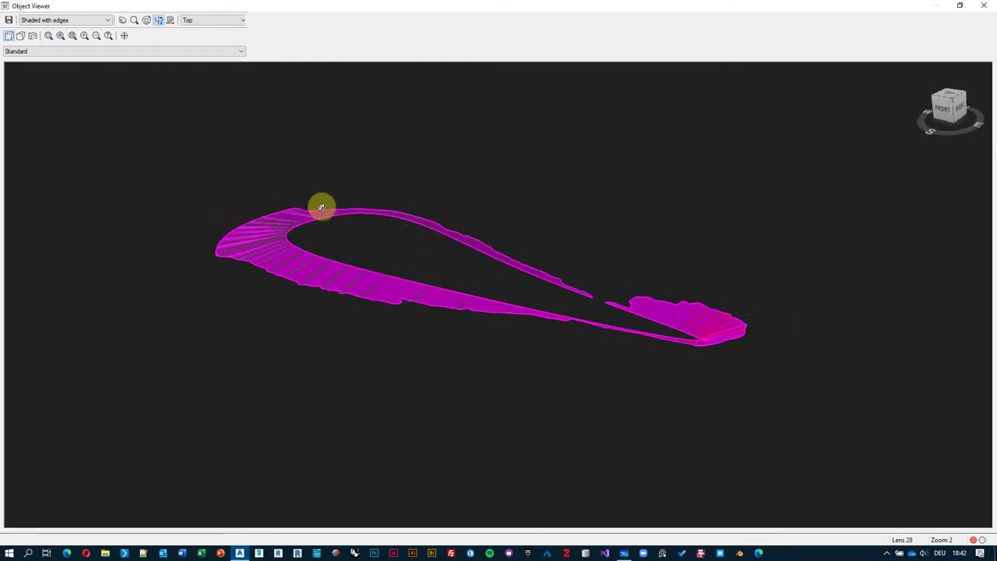
mouse_move(686, 318)
mouse_down()
mouse_move(630, 283)
mouse_move(678, 301)
mouse_move(726, 294)
mouse_move(684, 324)
mouse_move(806, 265)
mouse_move(659, 281)
mouse_move(722, 245)
mouse_move(699, 142)
mouse_move(706, 195)
mouse_up()
Close the Object Viewer and select the island's TIN surface plus the green grading
key(Escape)
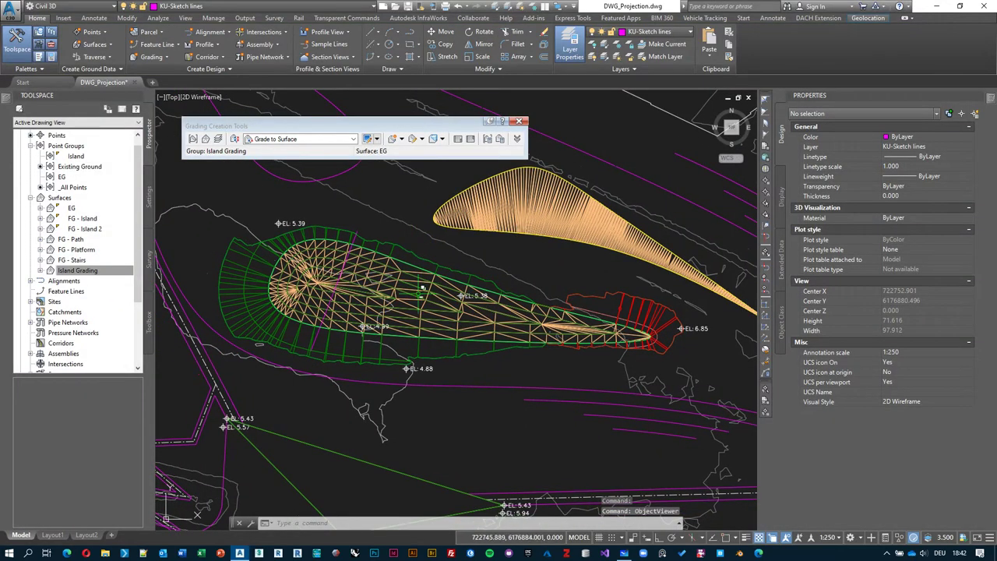
scroll(423, 288, up, 3)
click(465, 307)
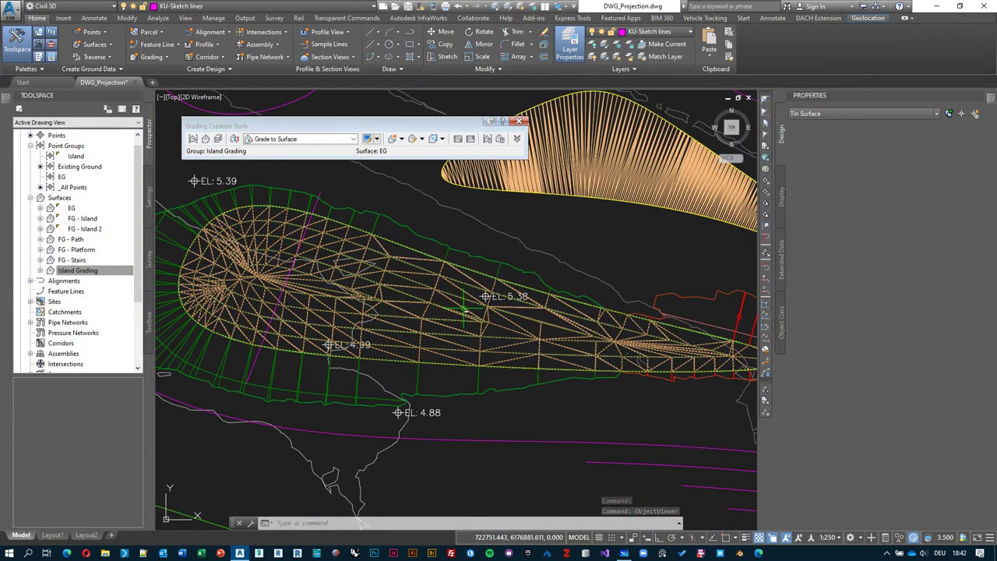
middle_drag(434, 177, 460, 176)
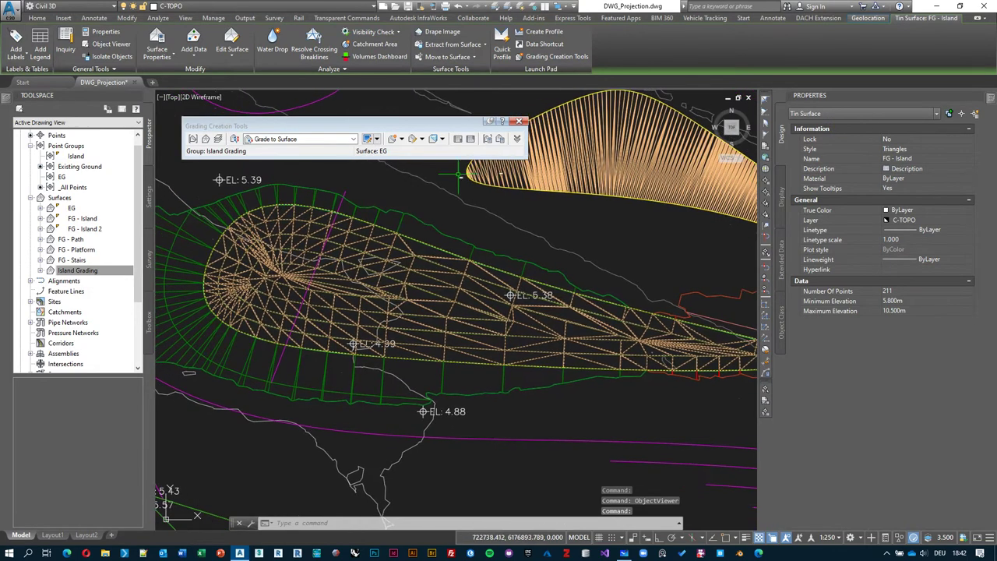
middle_drag(691, 180, 741, 183)
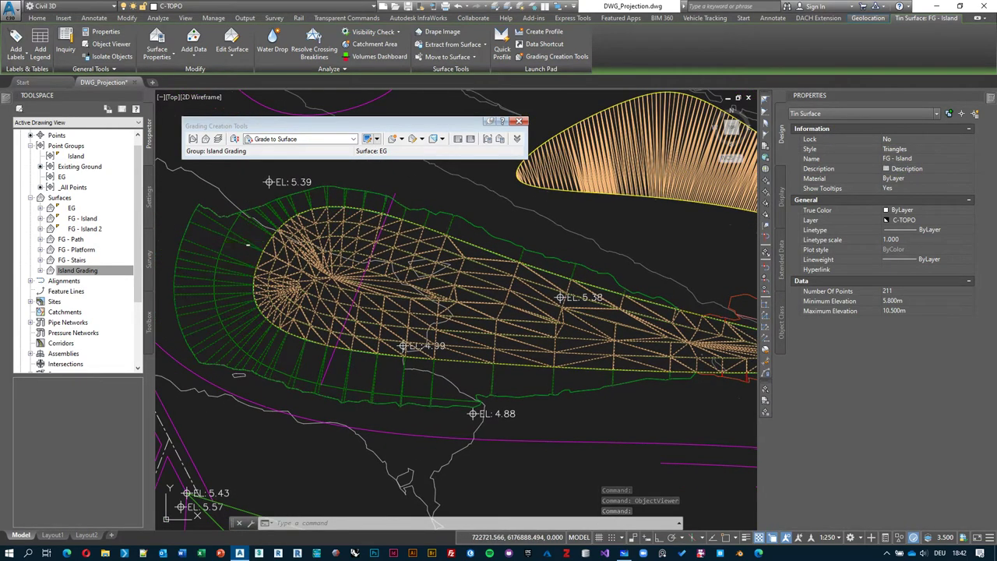
click(247, 243)
Add a third island object and view all three together in Object Viewer
scroll(412, 283, down, 4)
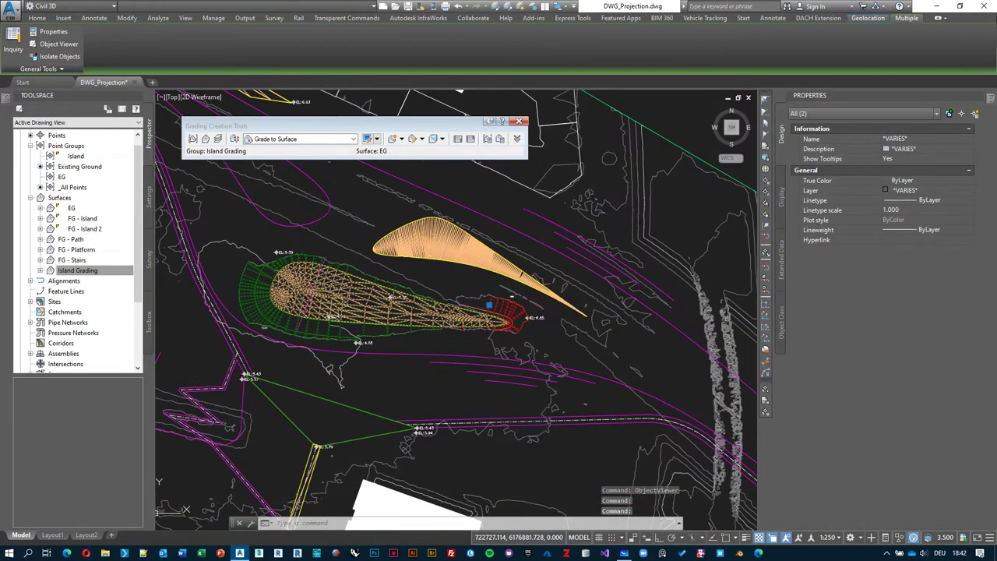
scroll(572, 337, up, 2)
click(541, 314)
right_click(533, 322)
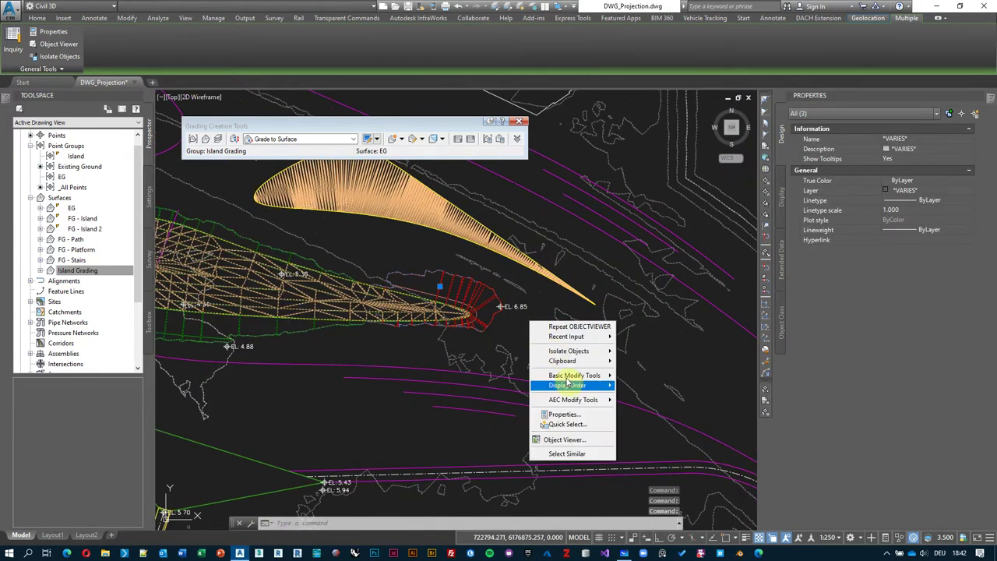
click(566, 439)
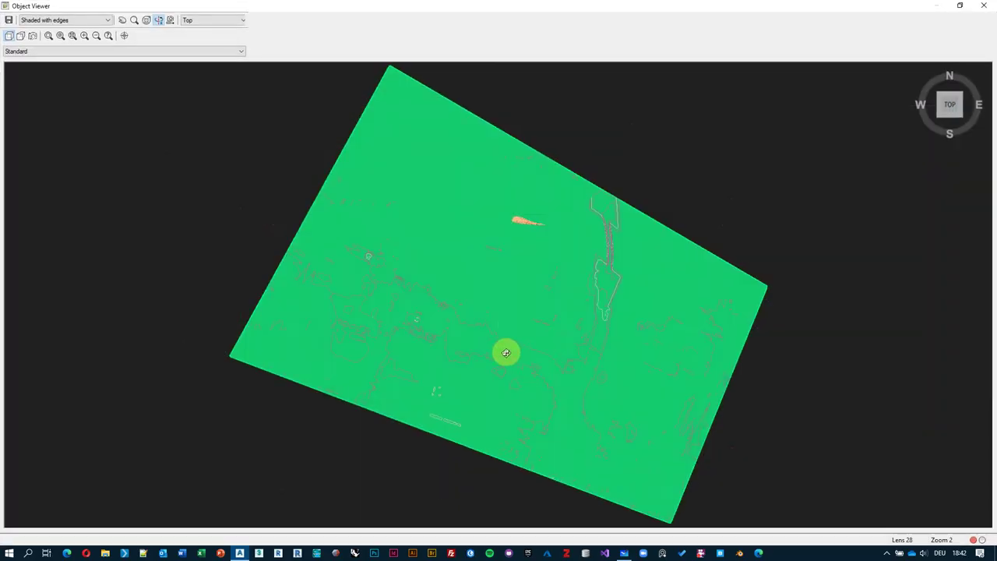
drag(506, 351, 523, 131)
scroll(530, 226, up, 3)
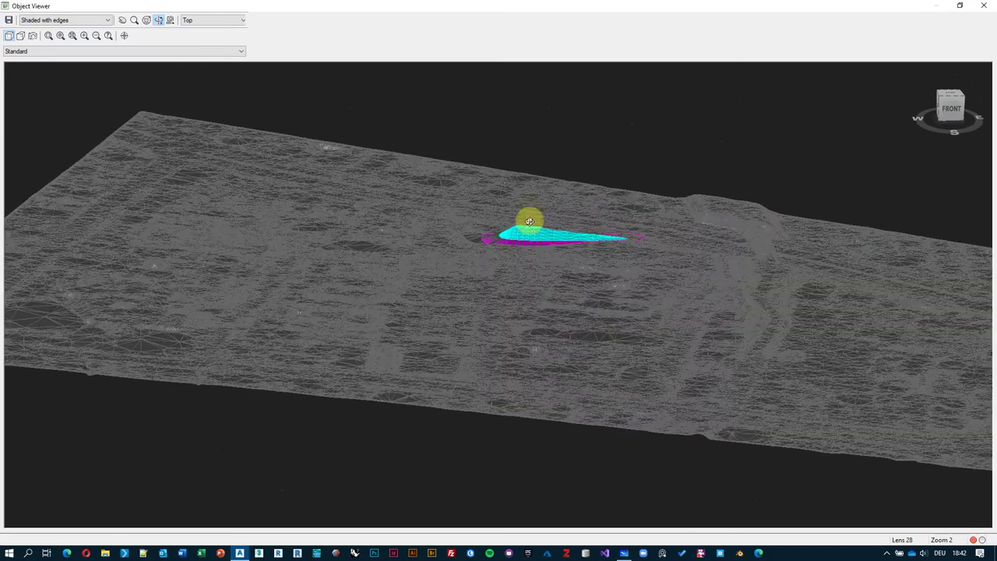
scroll(530, 222, up, 5)
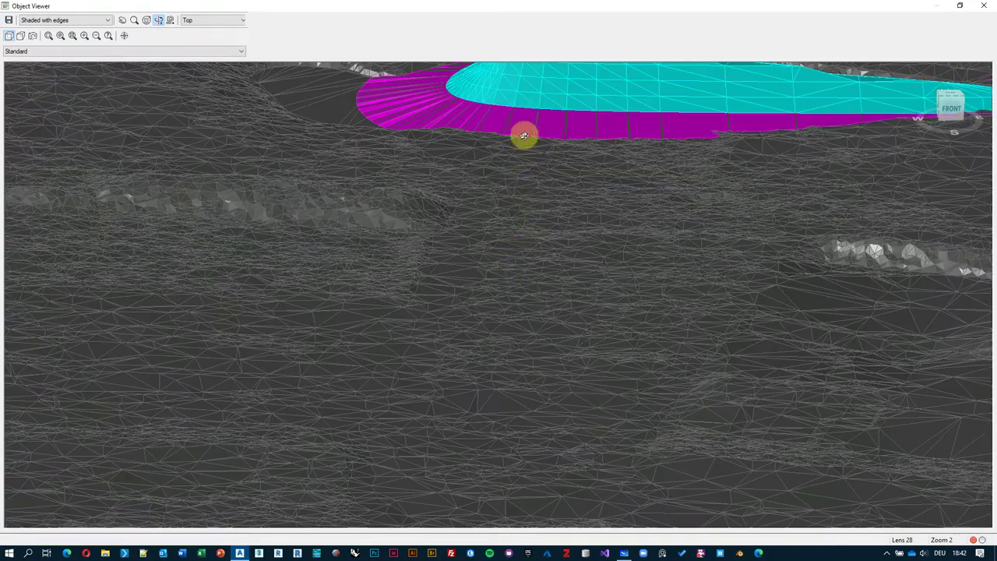
middle_drag(523, 136, 463, 207)
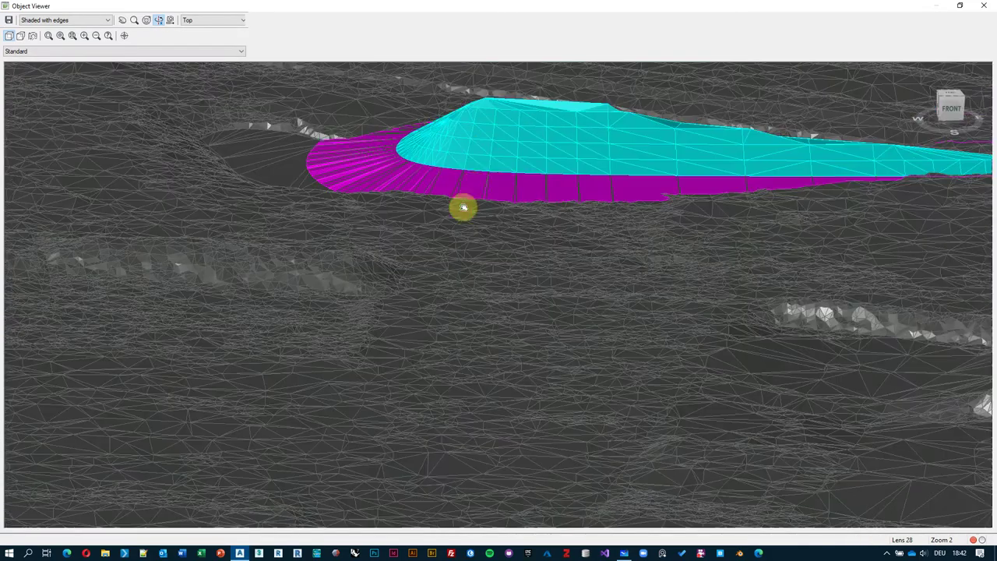
scroll(395, 202, up, 3)
scroll(639, 259, up, 3)
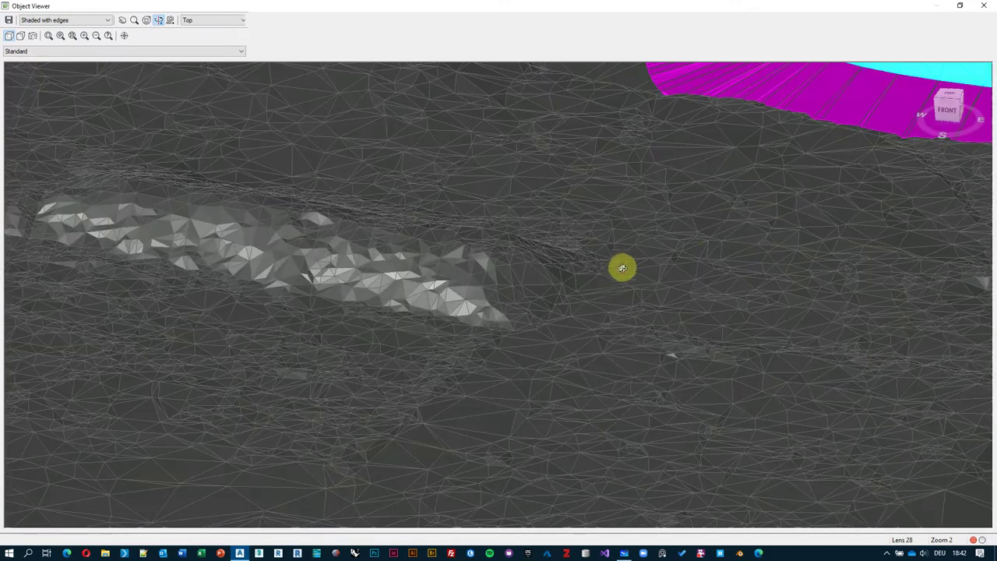
scroll(361, 307, down, 3)
scroll(708, 200, up, 1)
scroll(639, 229, up, 4)
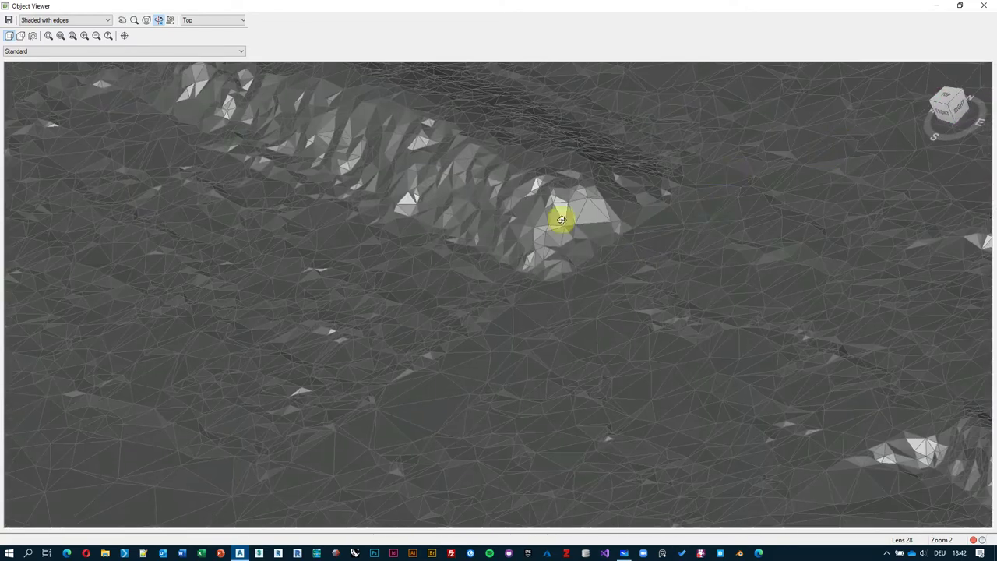
scroll(561, 220, down, 4)
scroll(532, 200, down, 2)
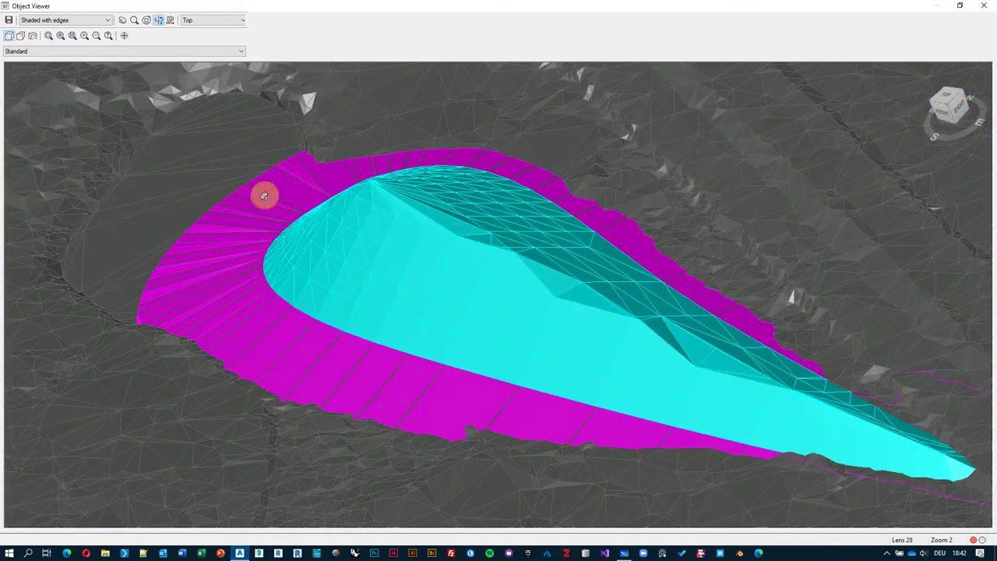
drag(359, 278, 370, 248)
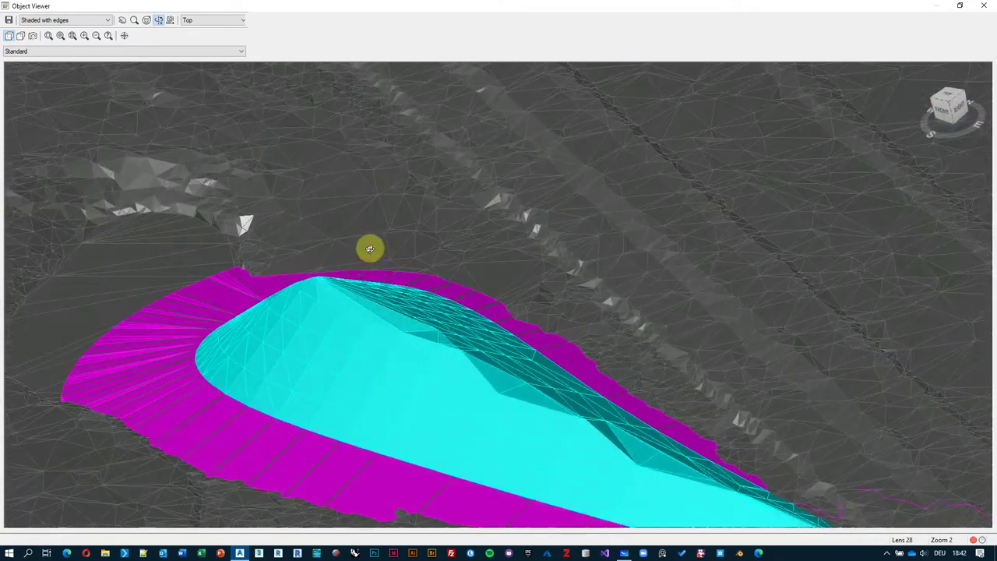
scroll(369, 249, down, 2)
scroll(423, 229, up, 2)
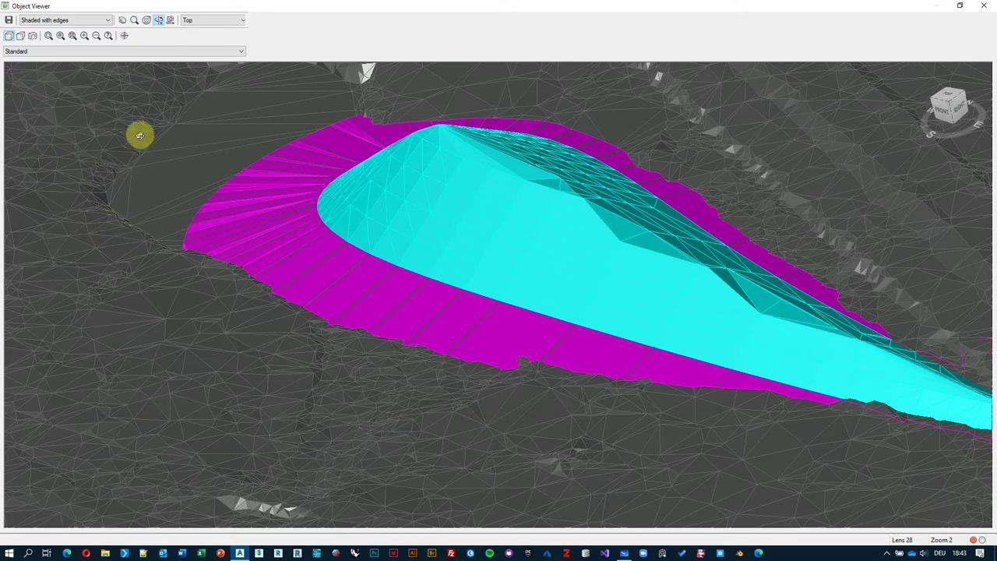
click(320, 205)
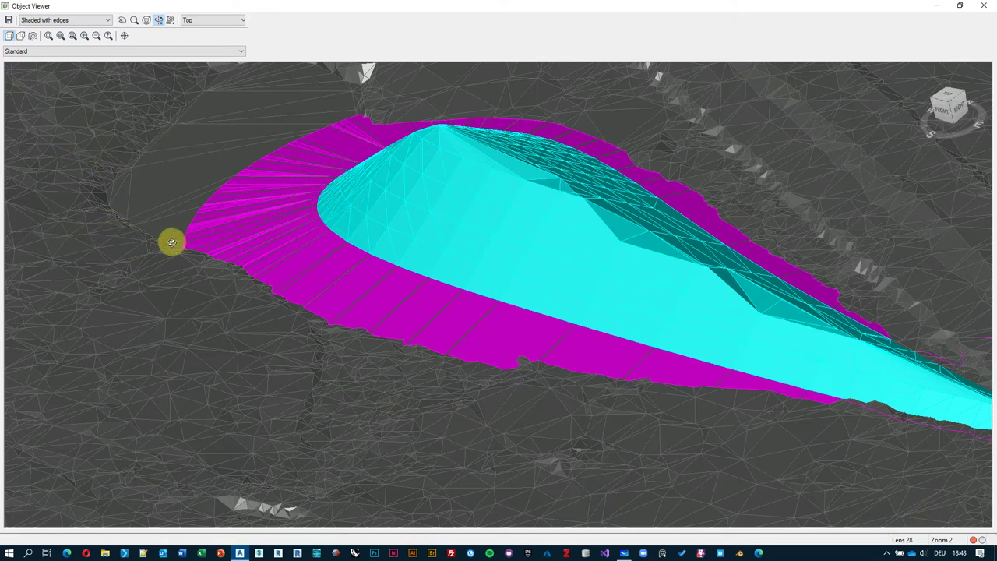
click(314, 211)
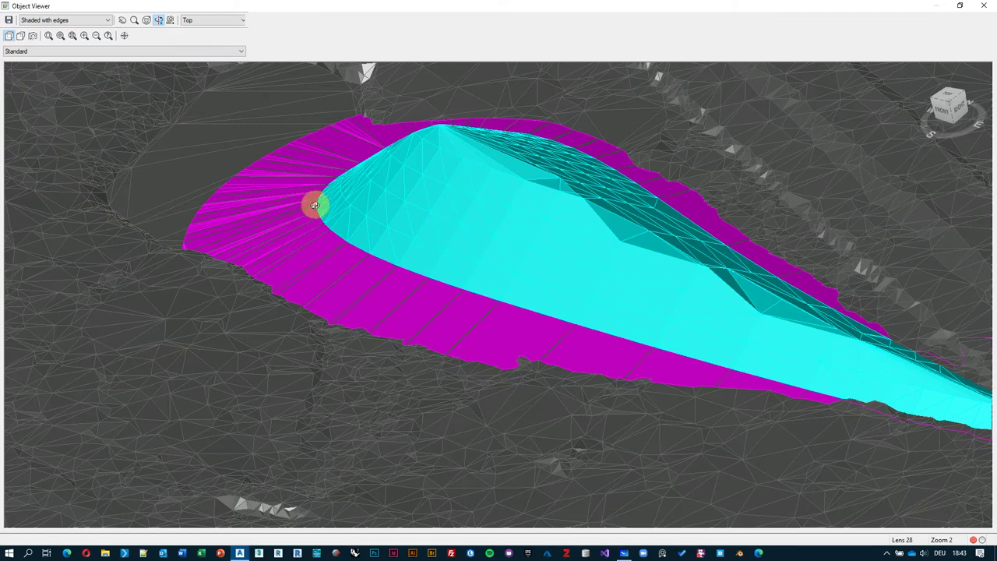
click(283, 219)
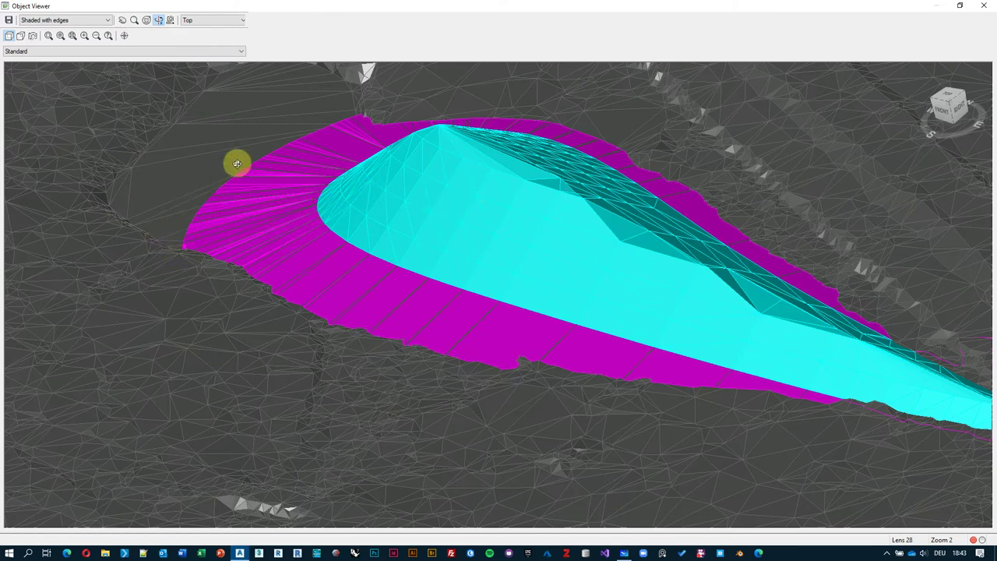
click(597, 347)
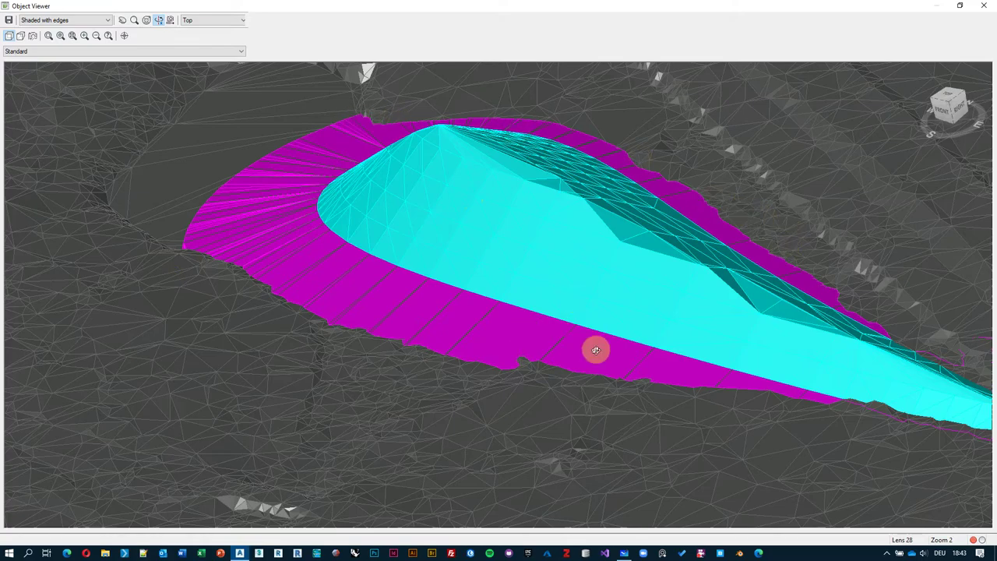
click(482, 334)
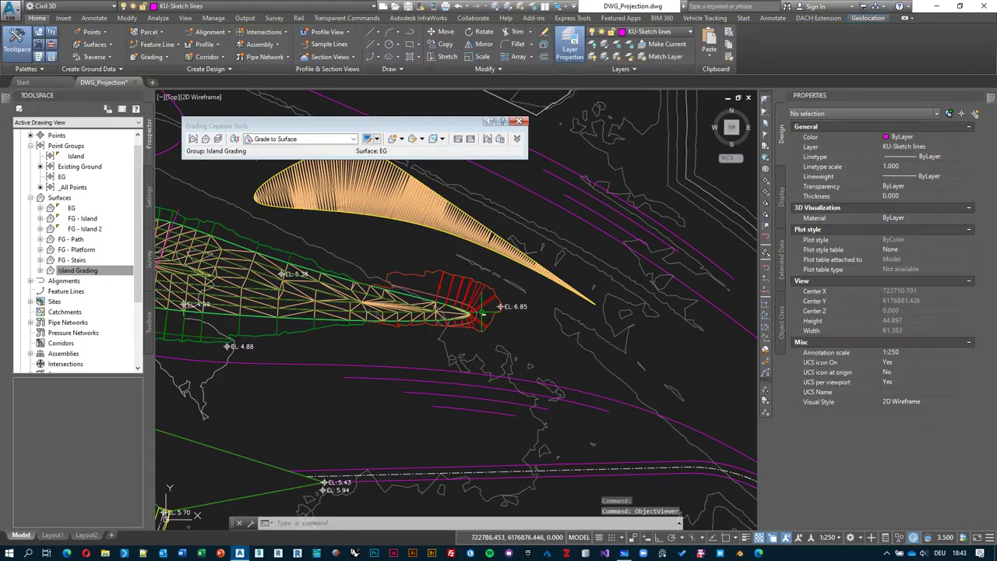
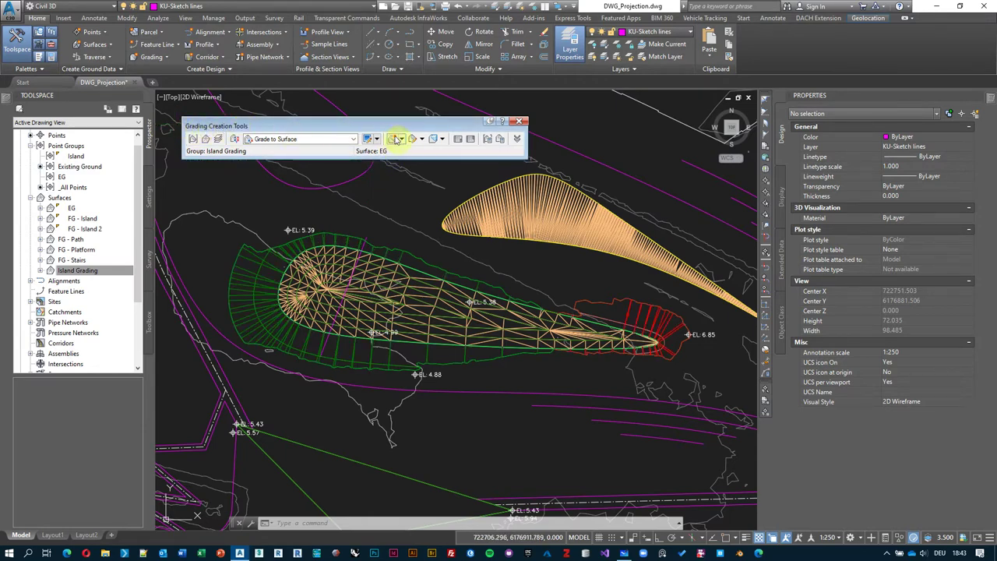
Look through the other grading creation options on the Grading Creation Tools toolbar
click(397, 144)
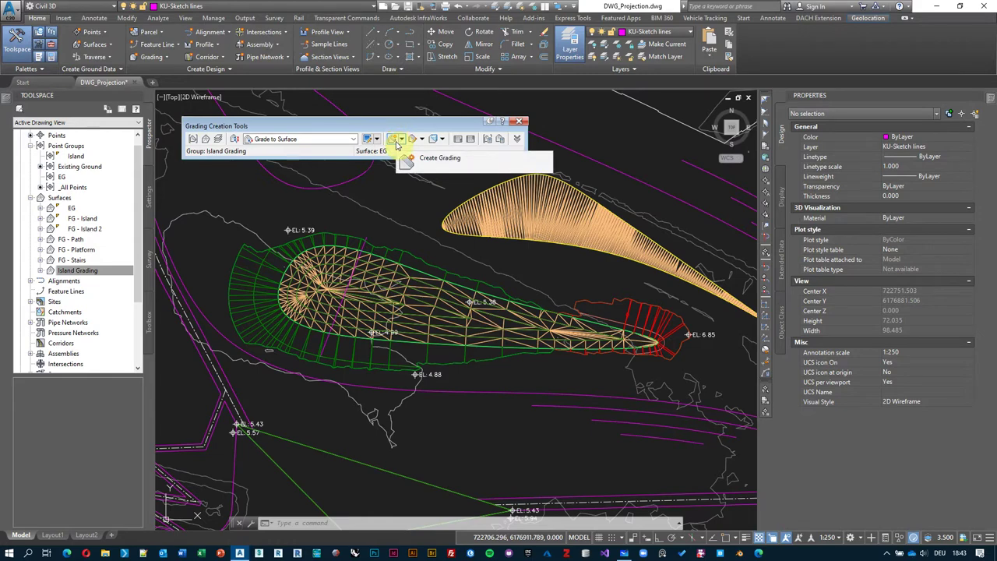
click(403, 140)
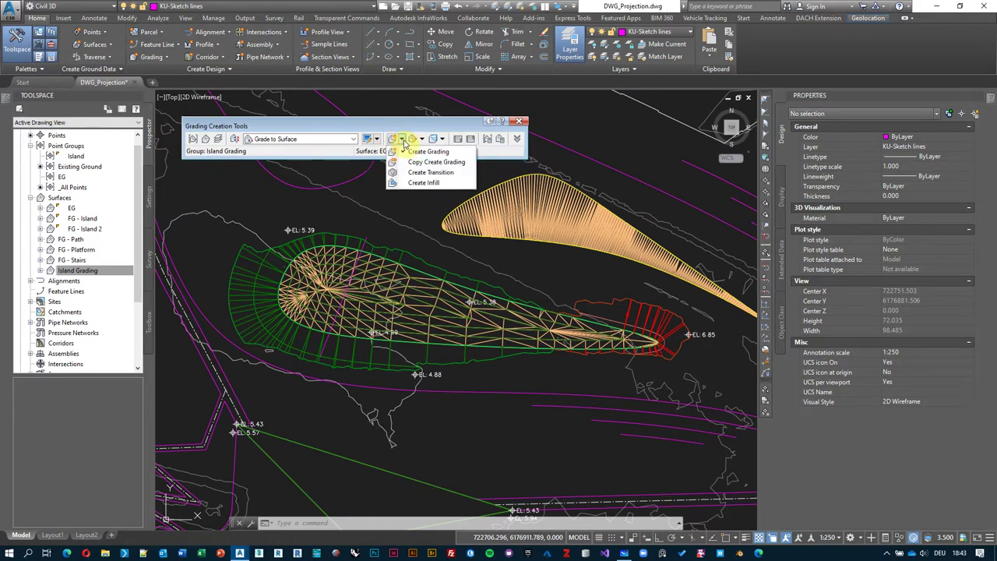
click(431, 173)
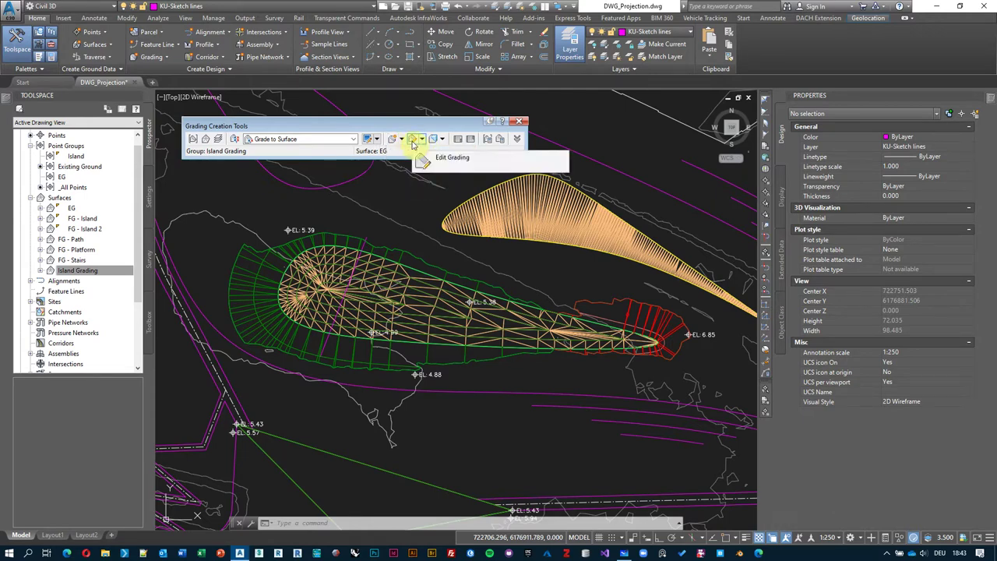
Edit the picked island grading to a 3:1 cut slope and 5:1 fill slope
click(414, 140)
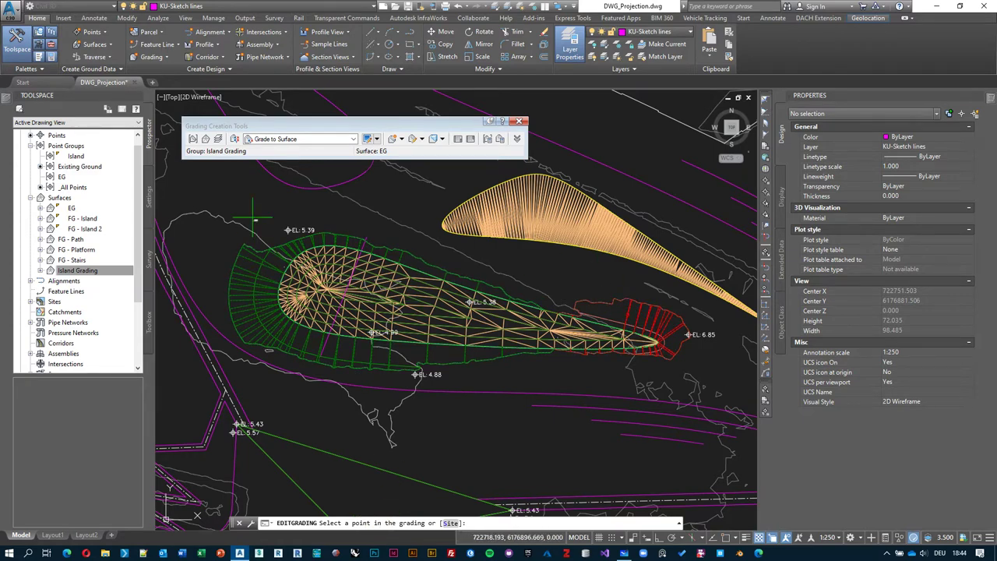
click(254, 283)
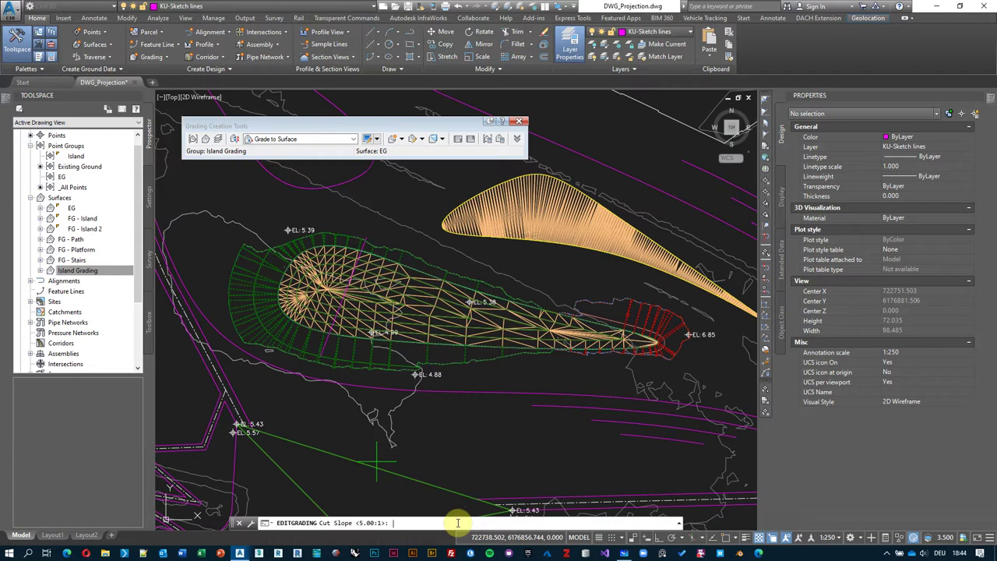
key(Return)
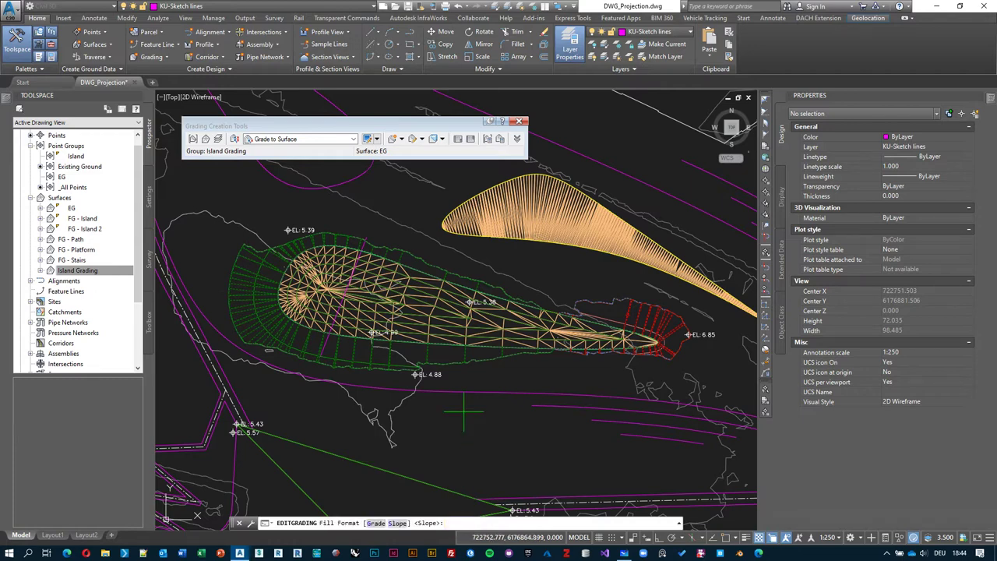
key(Return)
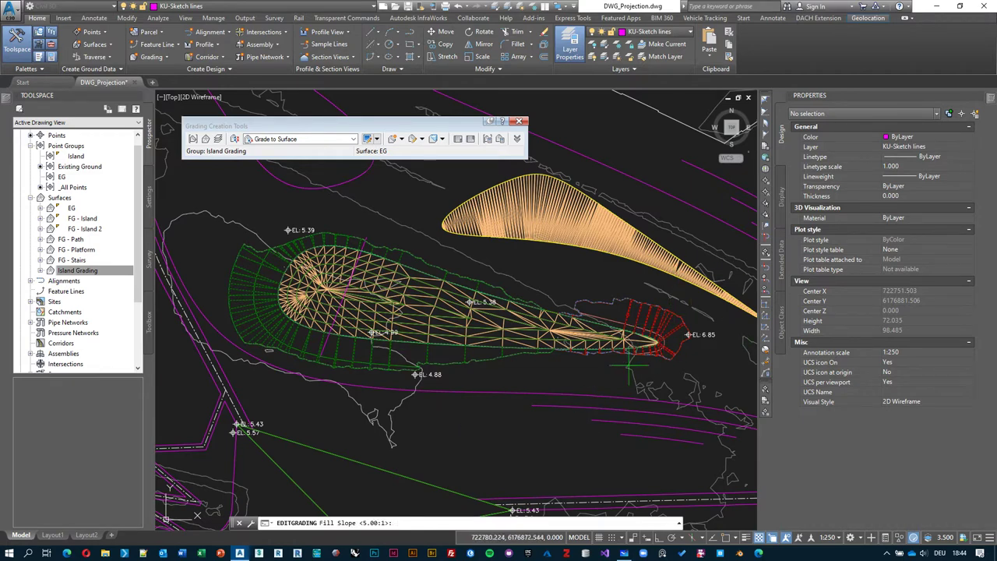
key(Return)
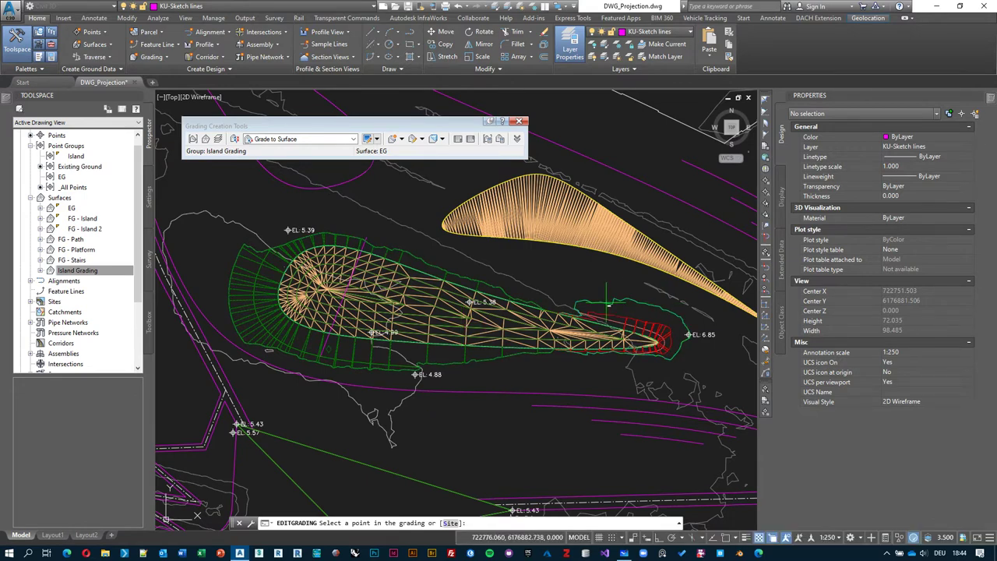
Bring up the Island Grading surface options, then dismiss them and end the grading edit
middle_drag(608, 304, 615, 278)
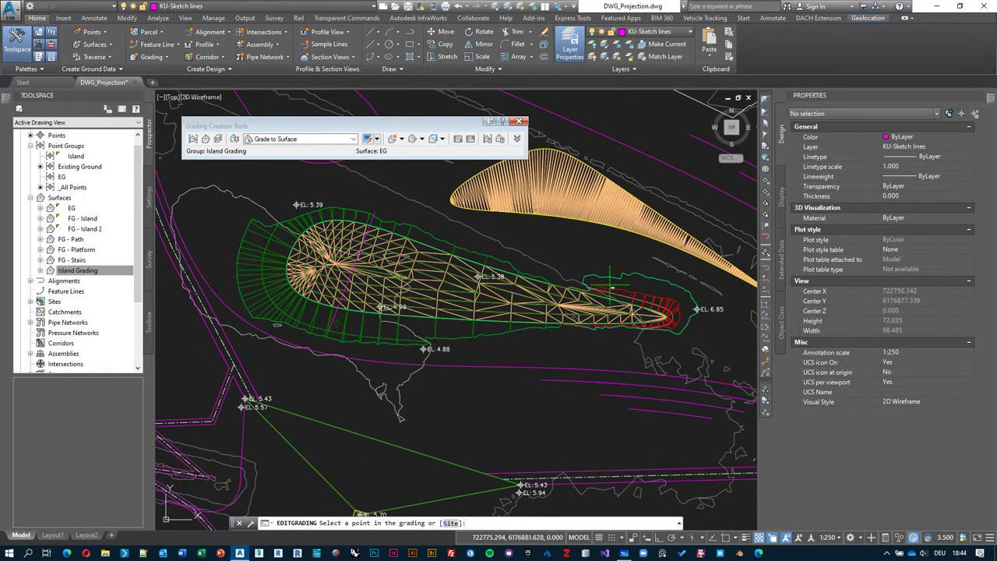
right_click(76, 270)
key(Escape)
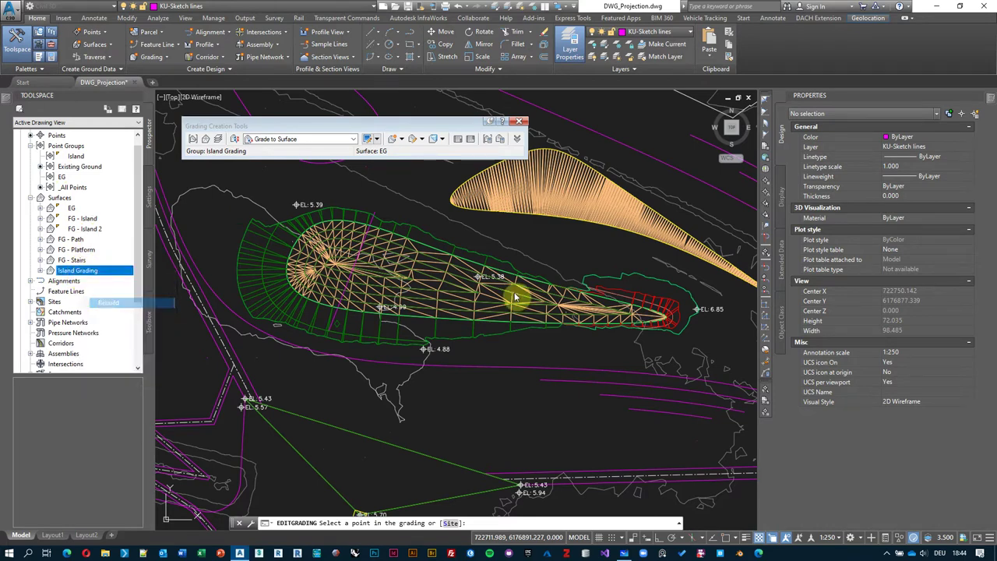
key(Escape)
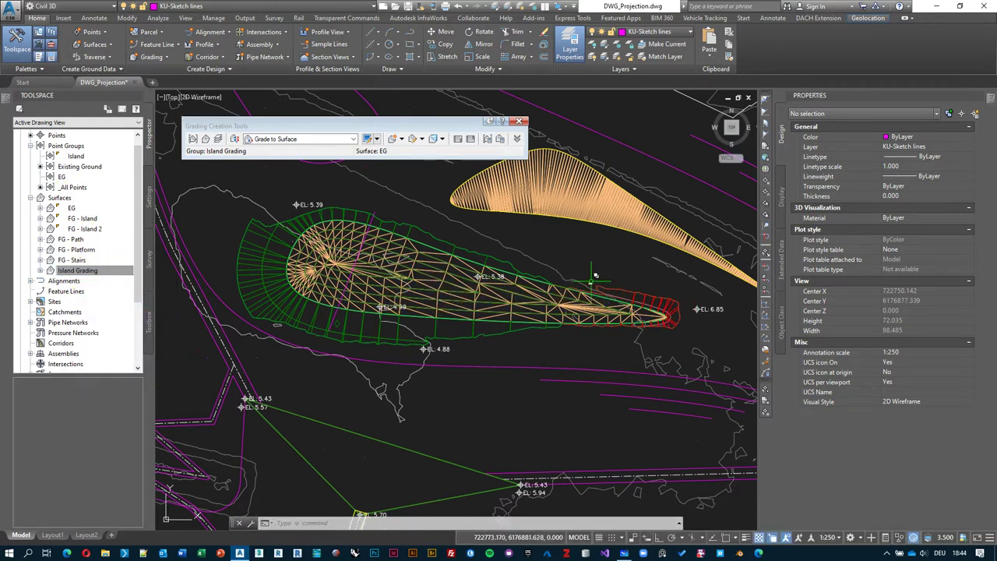
middle_drag(541, 261, 506, 257)
scroll(647, 296, up, 2)
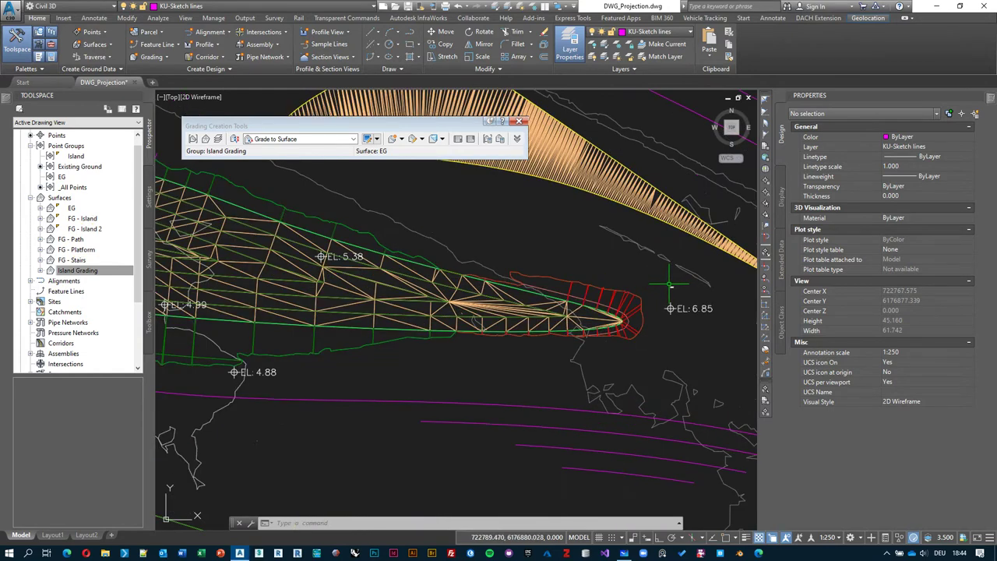
scroll(571, 374, down, 2)
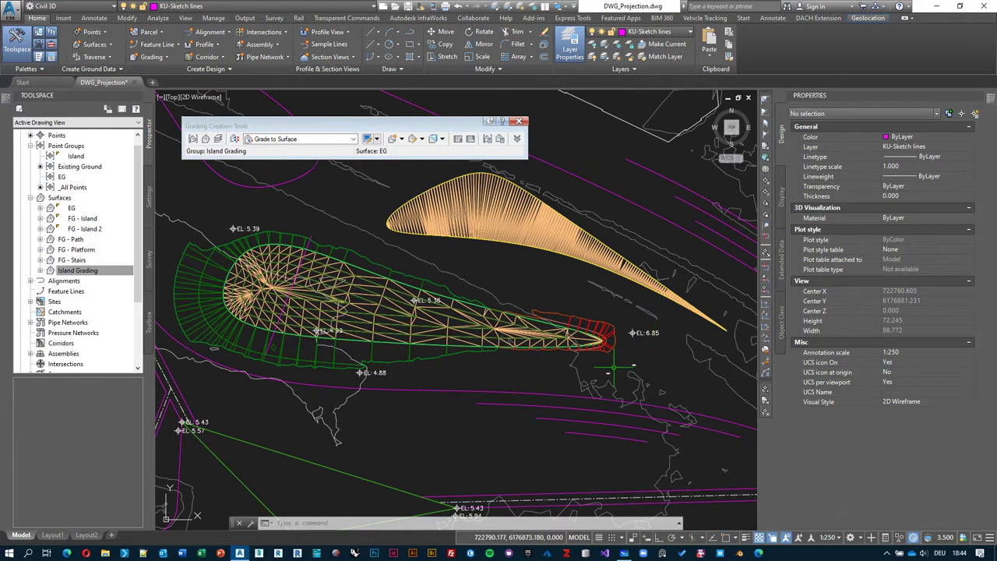
Change the grading's slopes to a 5:1 cut and a 3:1 fill
click(417, 139)
click(603, 334)
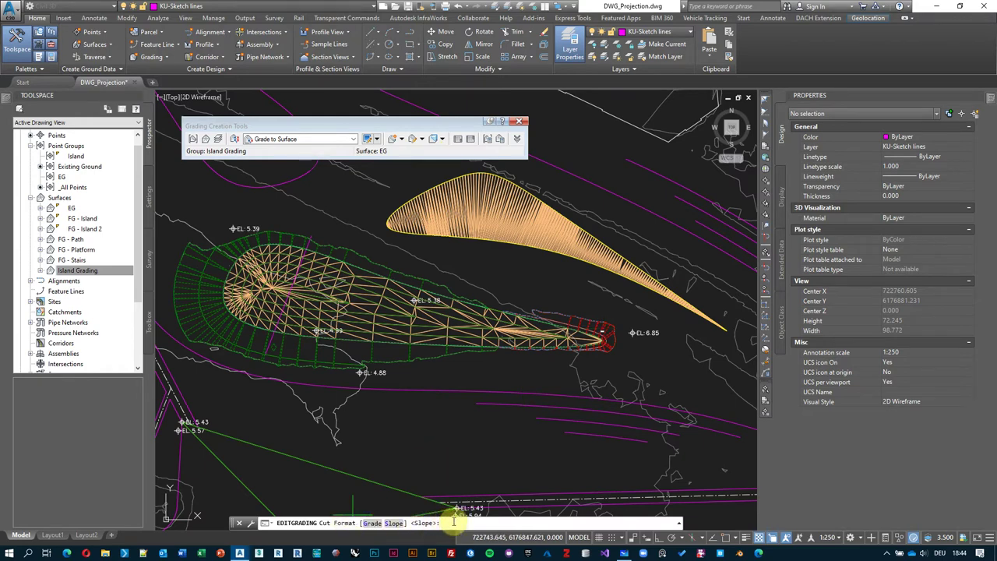
key(Return)
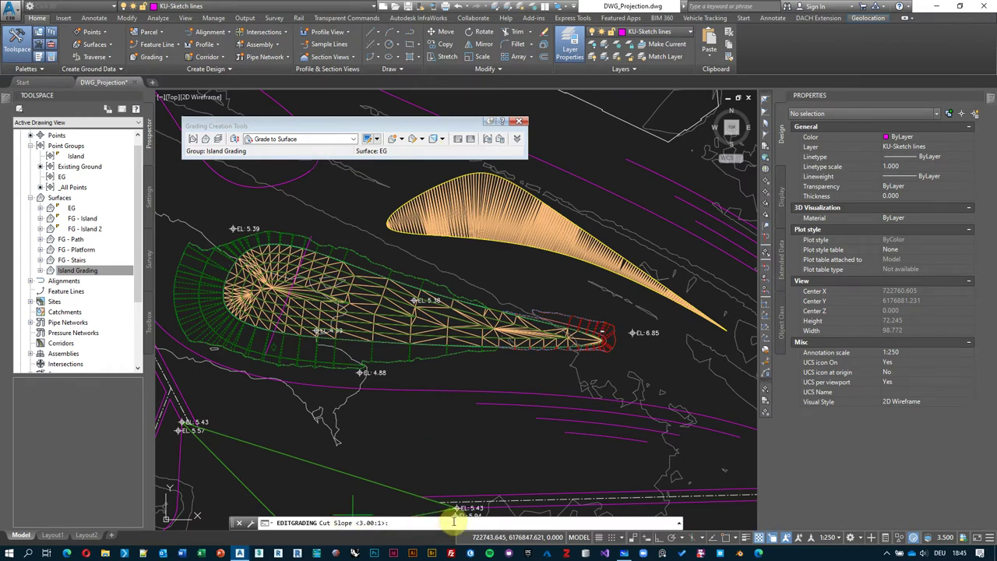
text(5:)
key(Return)
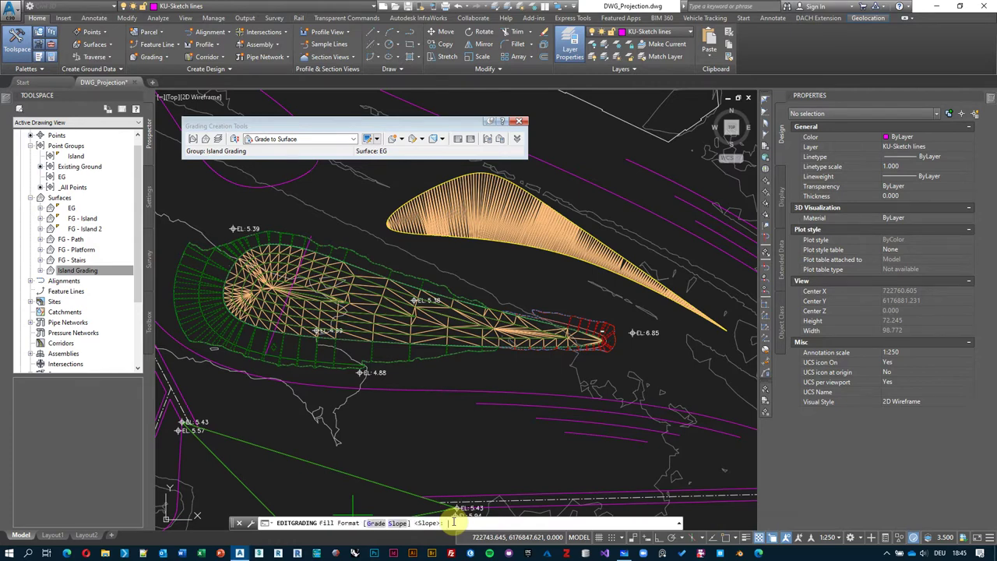
click(463, 524)
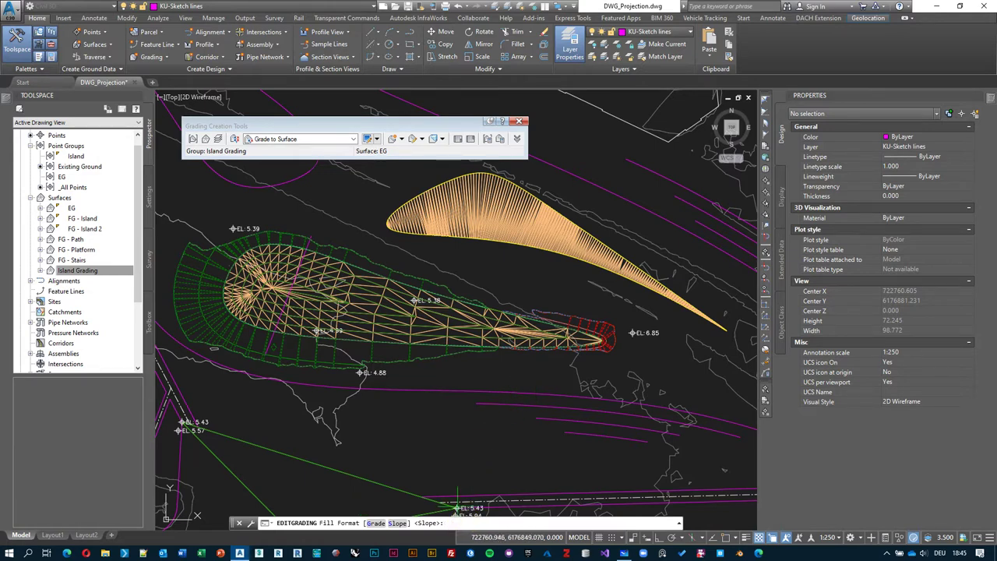
click(453, 523)
key(Return)
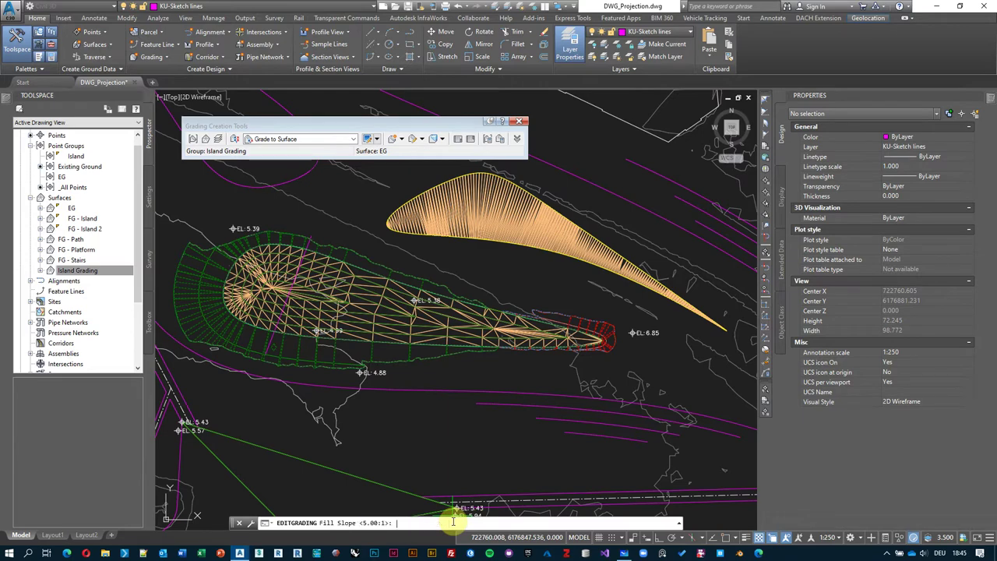
text(3:1)
key(Return)
click(338, 323)
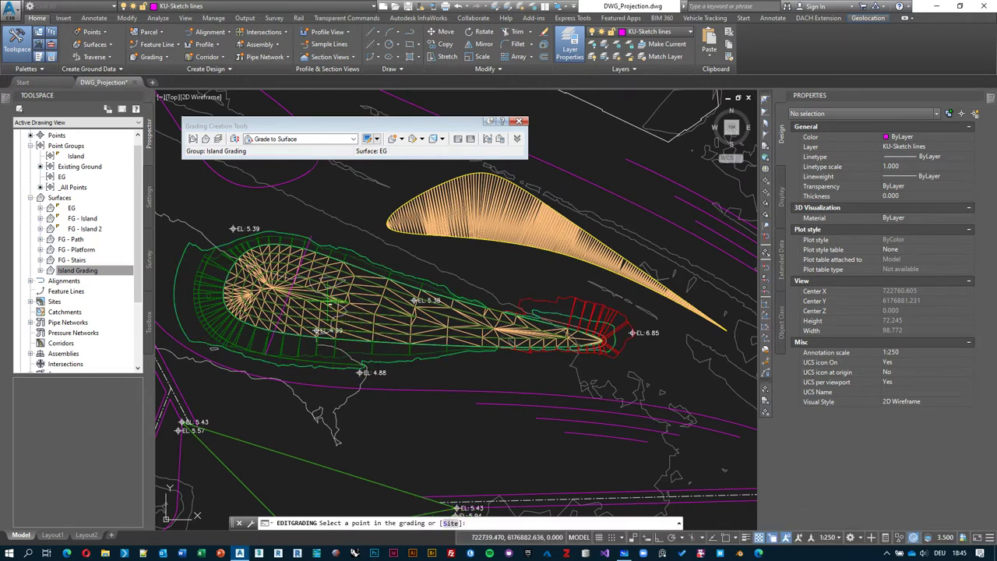
Rebuild the Island Grading surface from Toolspace and select the grading in the drawing
right_click(78, 271)
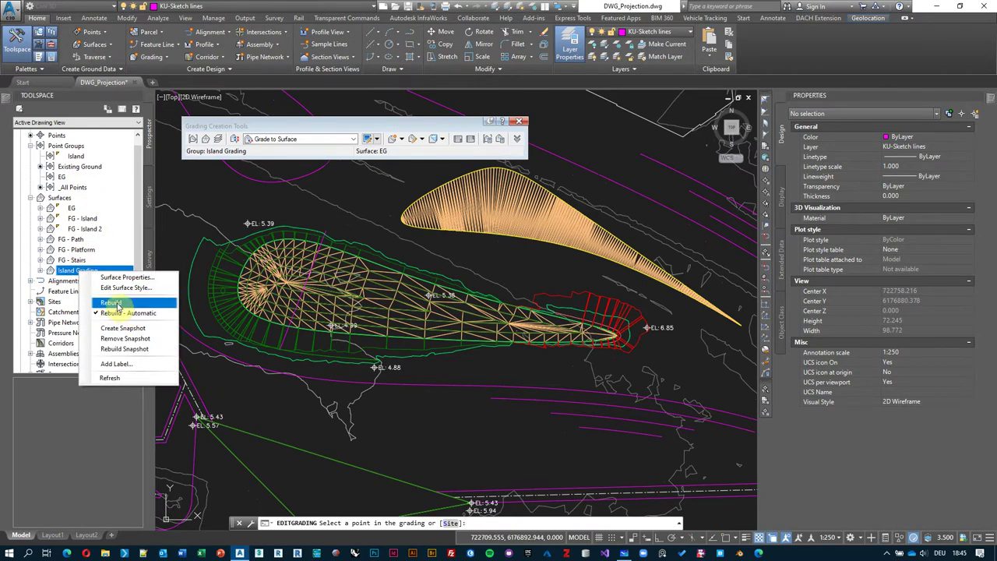
click(110, 302)
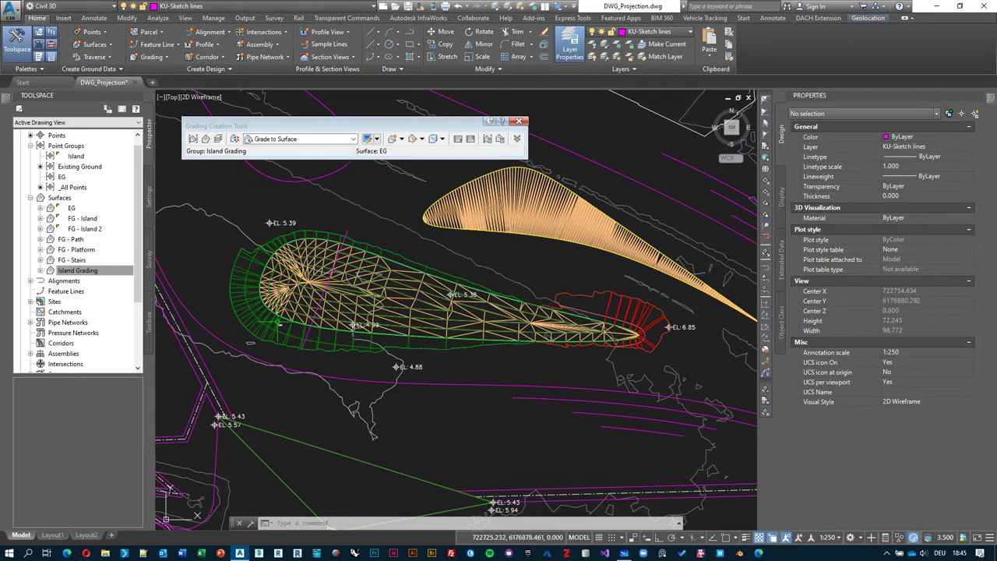
click(273, 309)
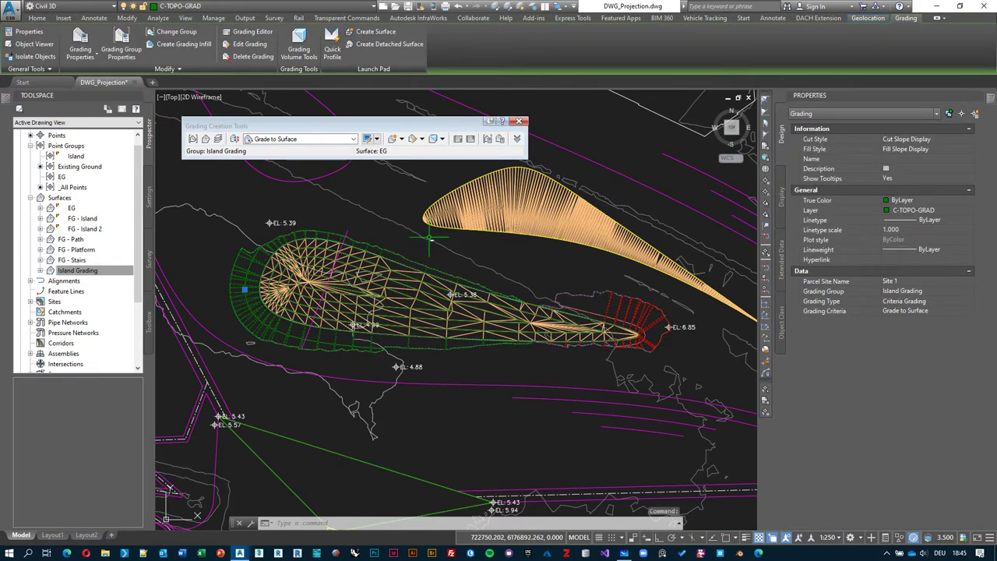
right_click(425, 256)
click(468, 371)
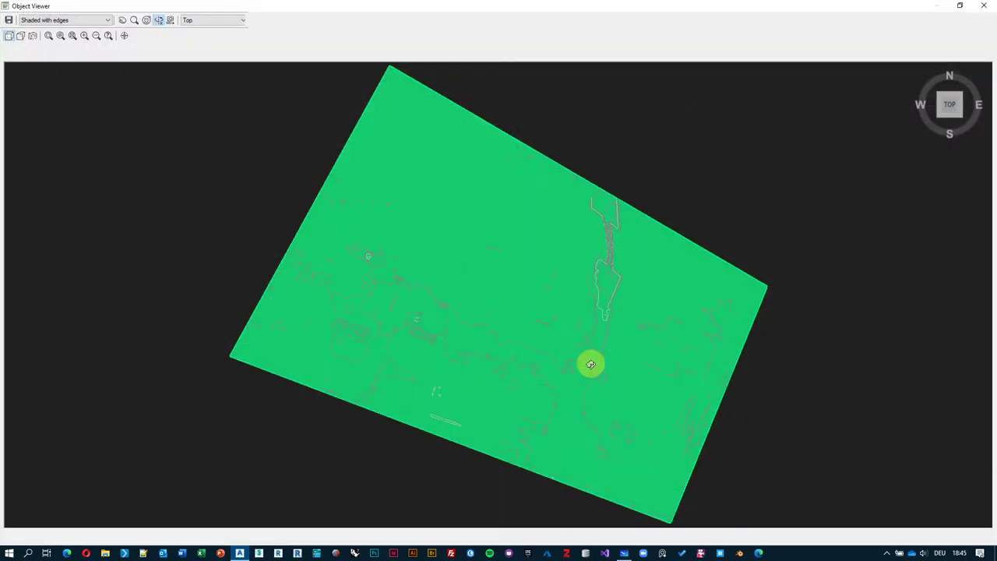
mouse_move(589, 363)
mouse_down()
mouse_move(527, 167)
mouse_move(569, 189)
mouse_up()
scroll(539, 171, up, 5)
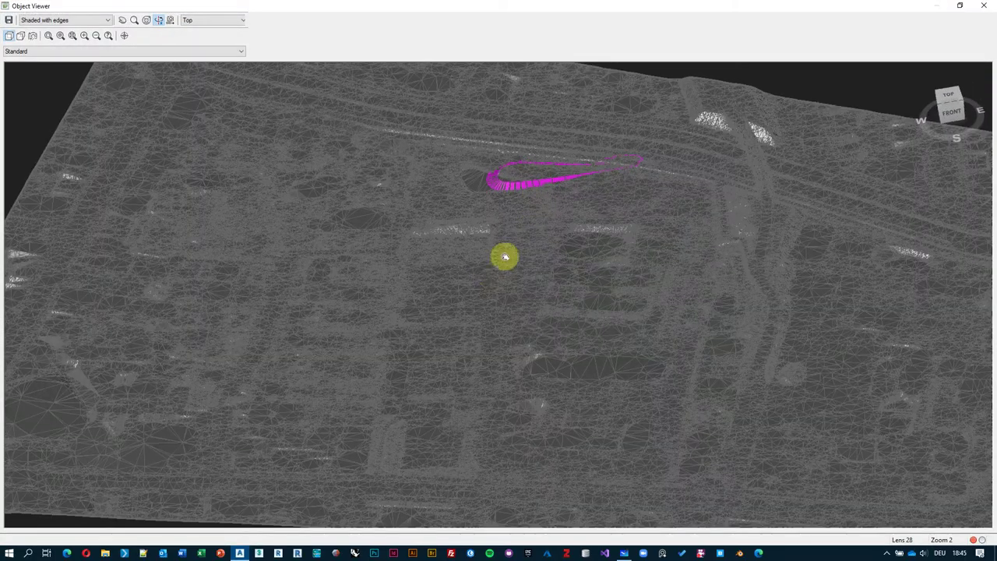
scroll(525, 229, up, 8)
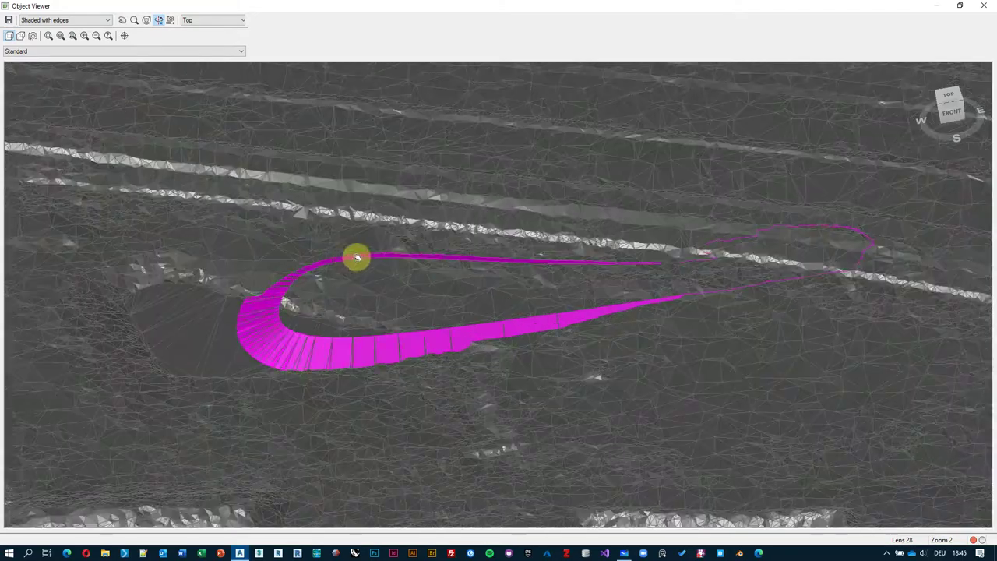
drag(322, 268, 405, 253)
drag(828, 329, 410, 236)
scroll(661, 229, up, 3)
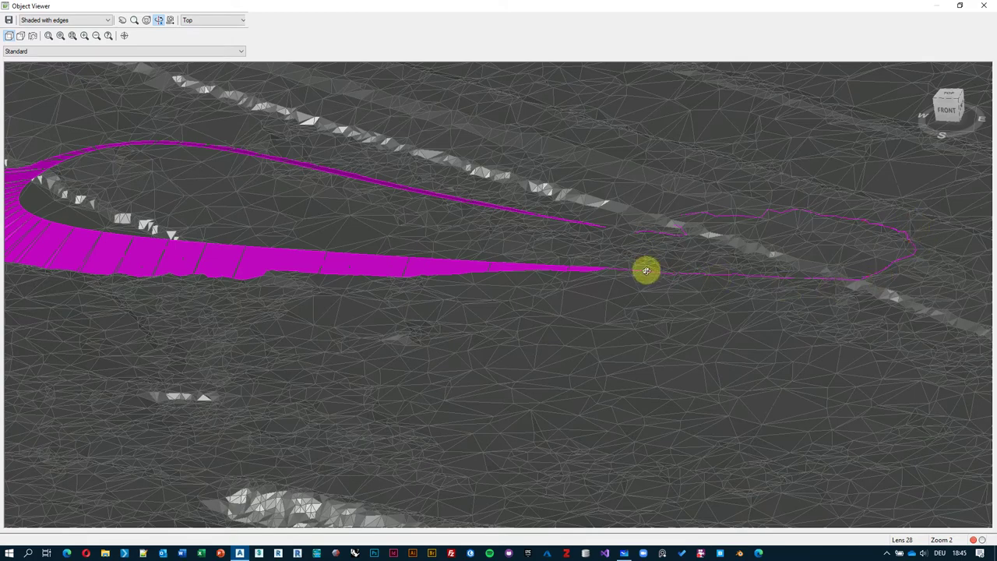
scroll(694, 327, down, 3)
scroll(430, 355, down, 5)
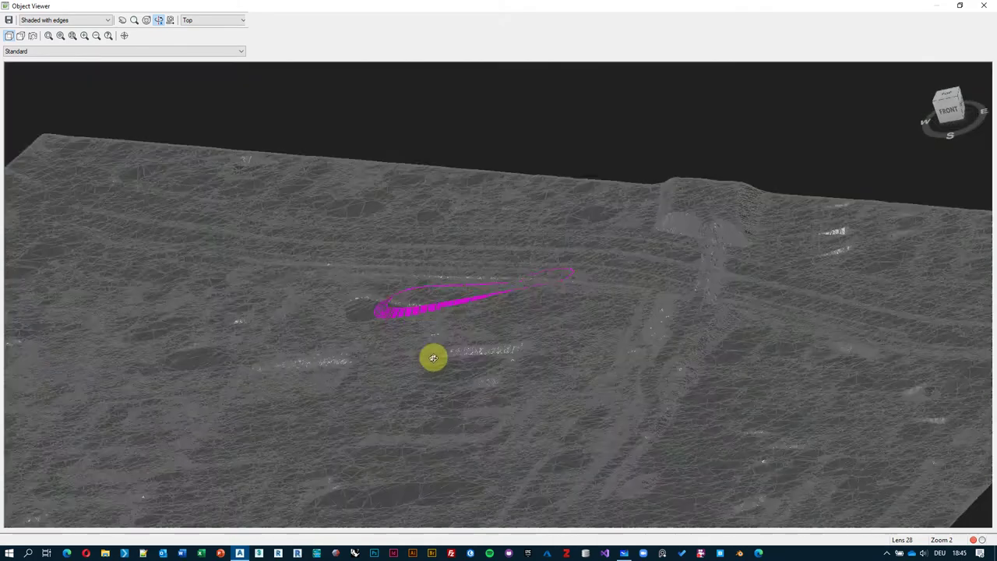
drag(412, 335, 434, 231)
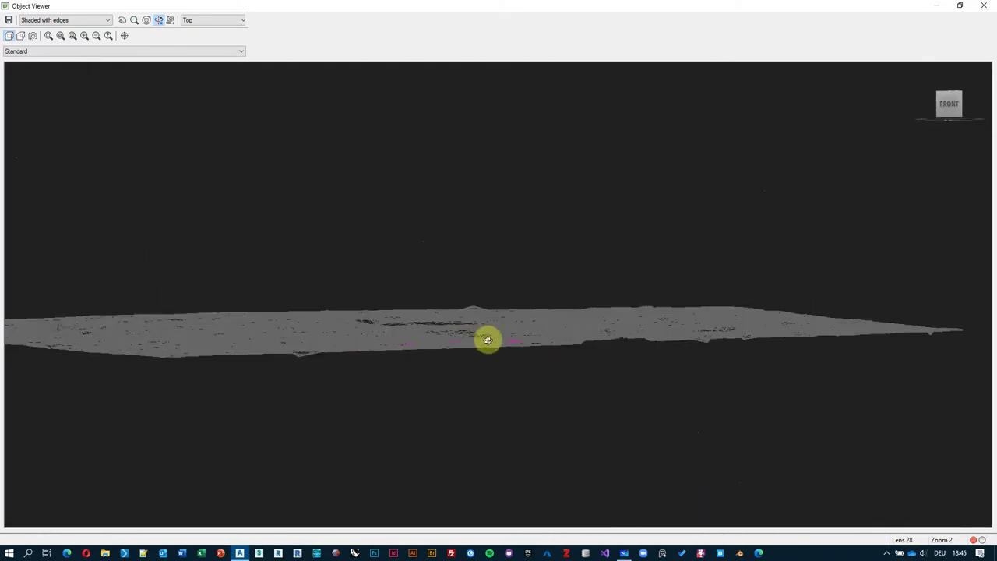
drag(487, 338, 577, 249)
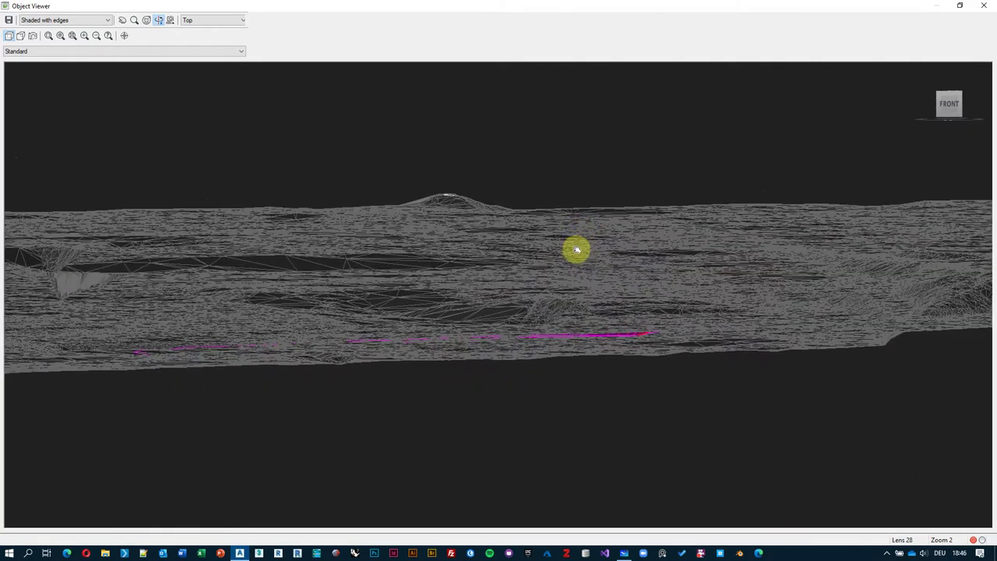
scroll(570, 304, up, 3)
scroll(610, 366, up, 3)
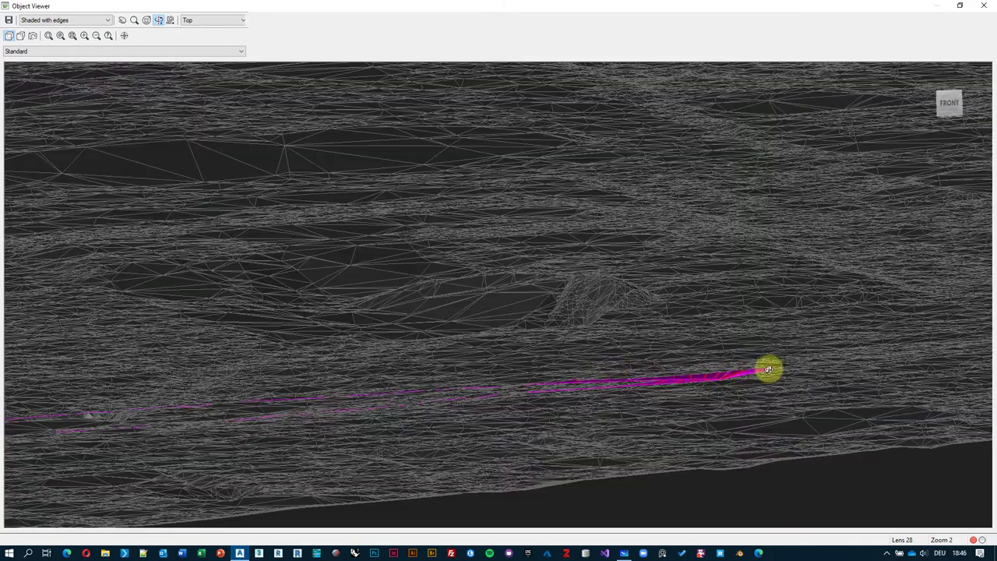
scroll(768, 370, up, 3)
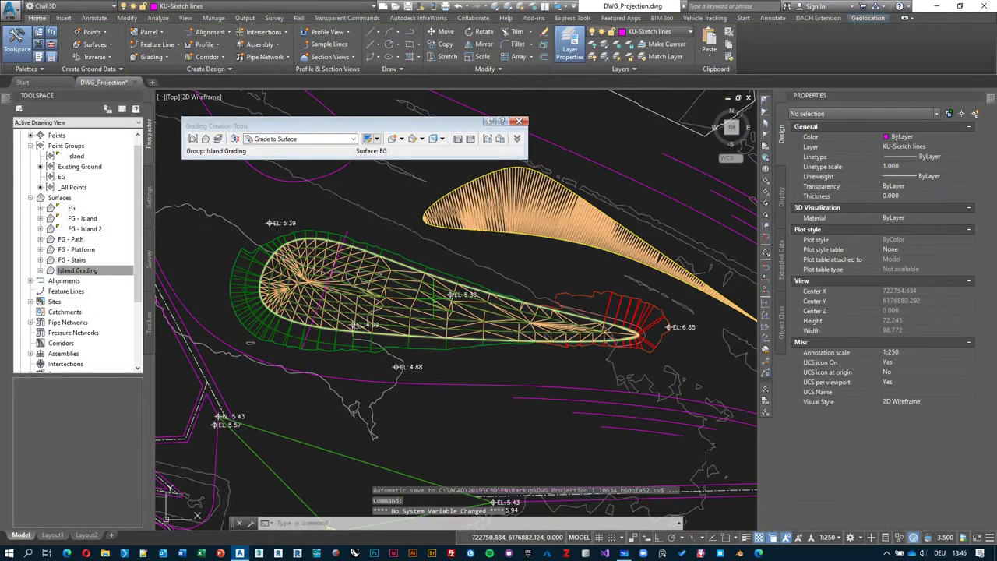
Zoom and pan onto the yellow path feature line between EL 5.70 and EL 6.19
scroll(426, 301, down, 2)
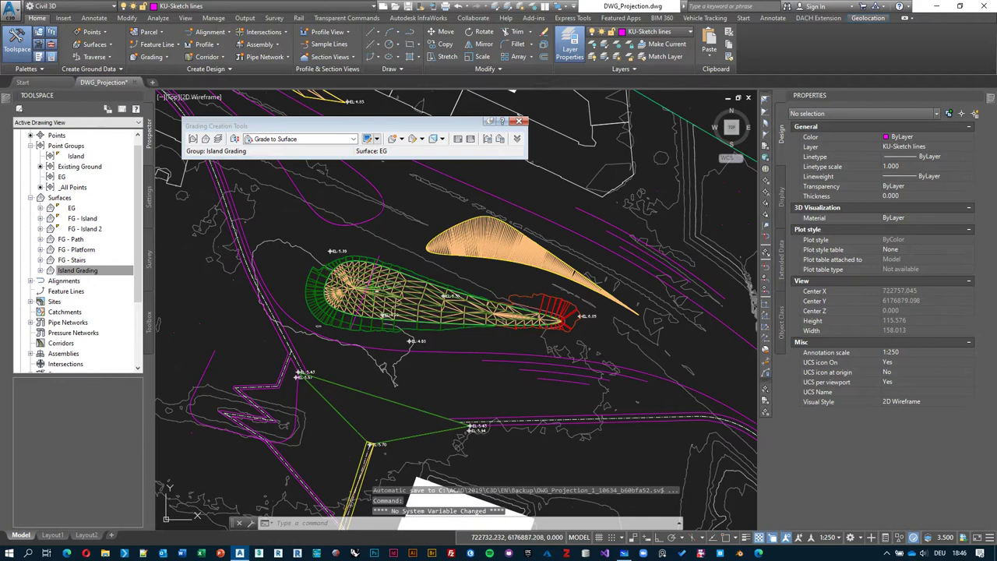
scroll(405, 258, down, 2)
scroll(359, 381, up, 5)
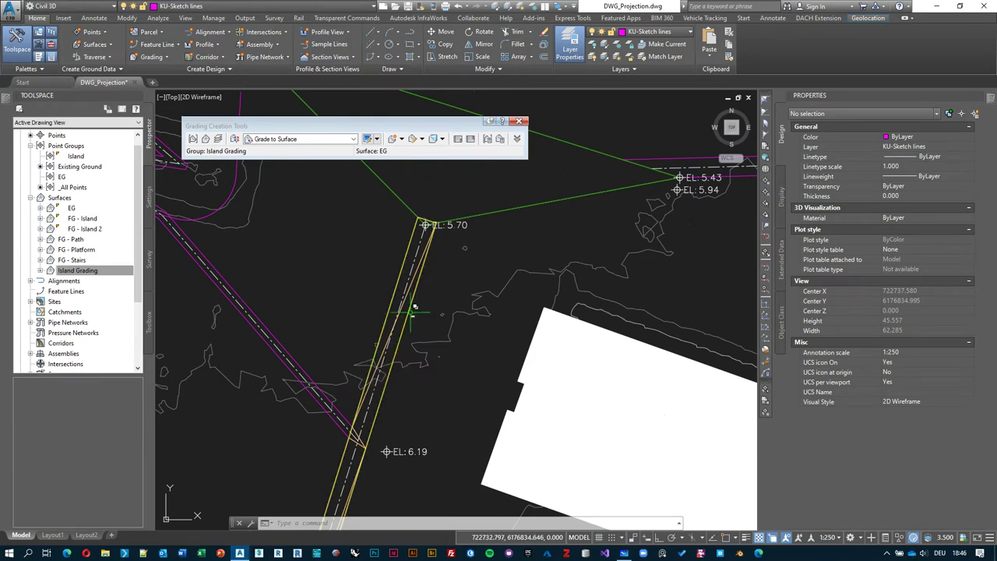
scroll(414, 296, down, 1)
scroll(413, 343, up, 2)
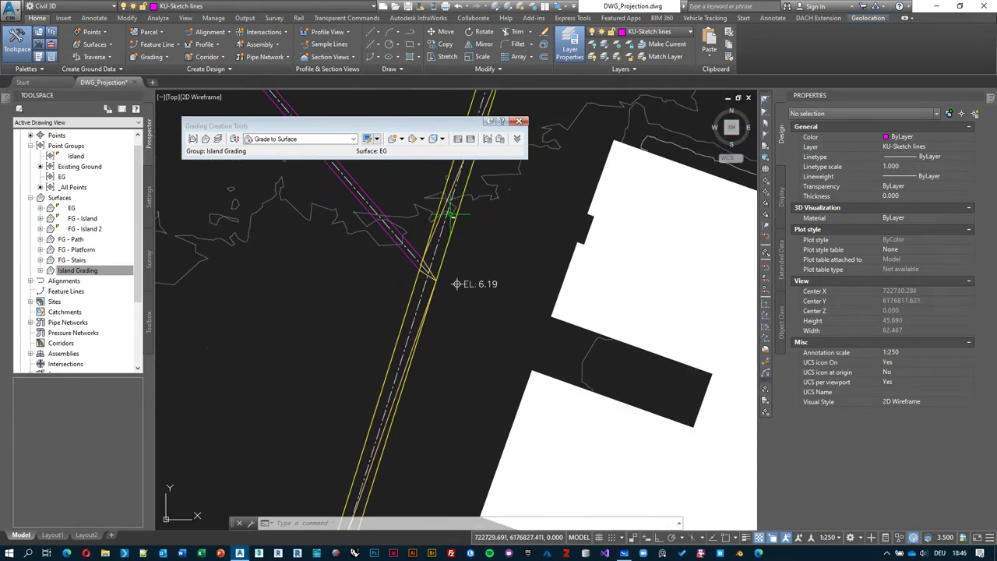
scroll(450, 215, down, 2)
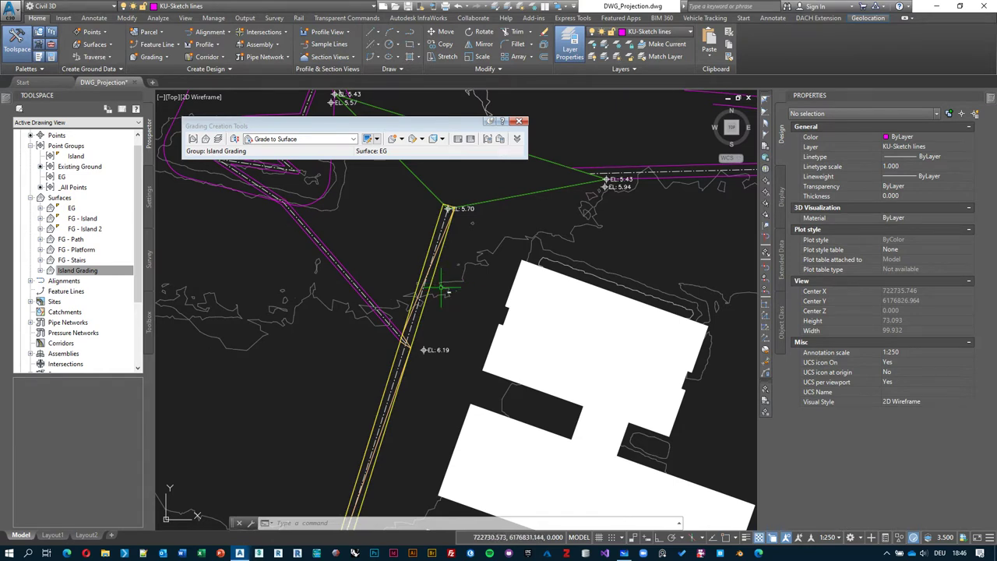
mouse_move(445, 285)
middle_down()
mouse_move(466, 243)
mouse_move(464, 218)
middle_up()
Set up a new current grading group 'Grading Path' with its own surface and EG volume base
click(519, 121)
click(152, 57)
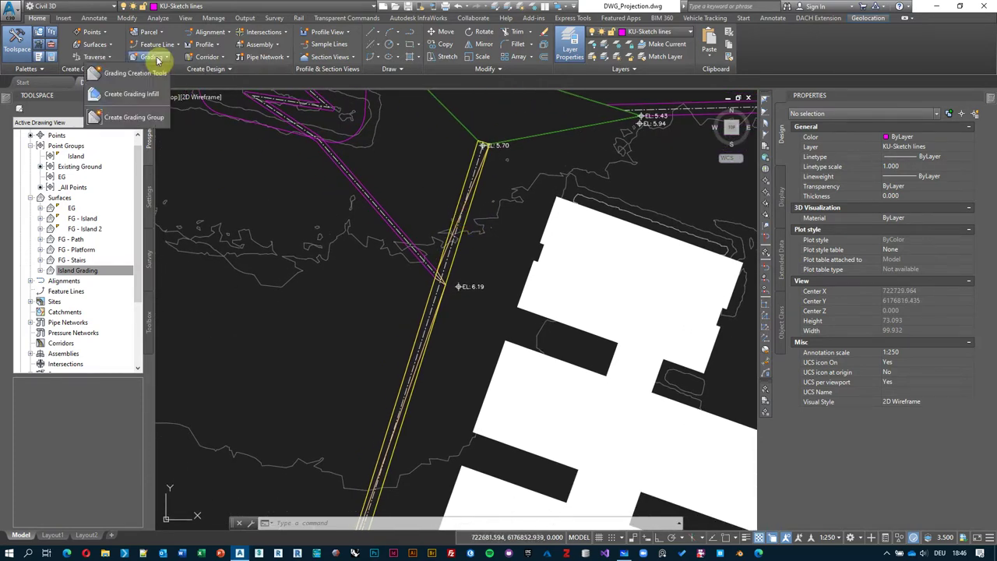
click(144, 76)
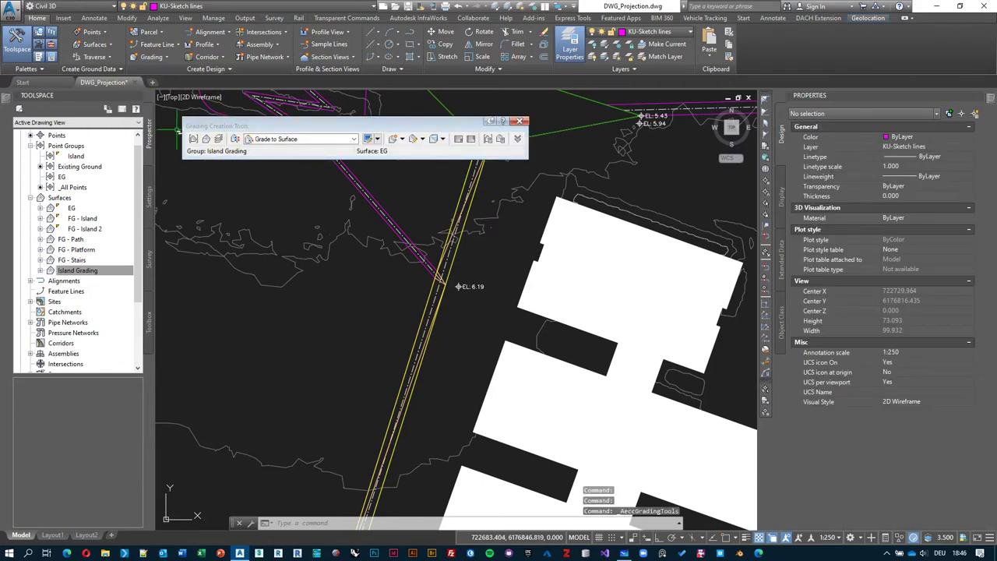
click(194, 140)
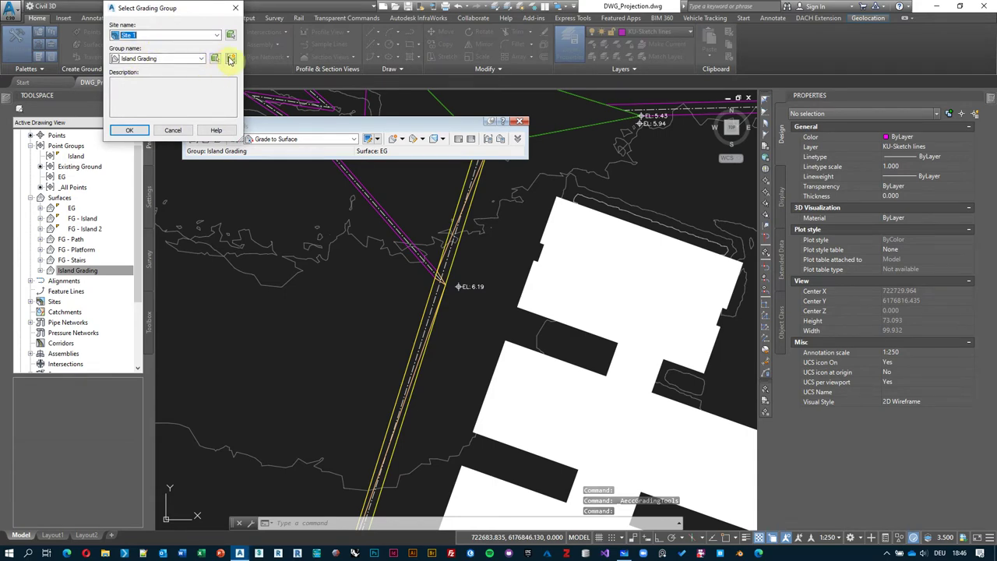
click(231, 60)
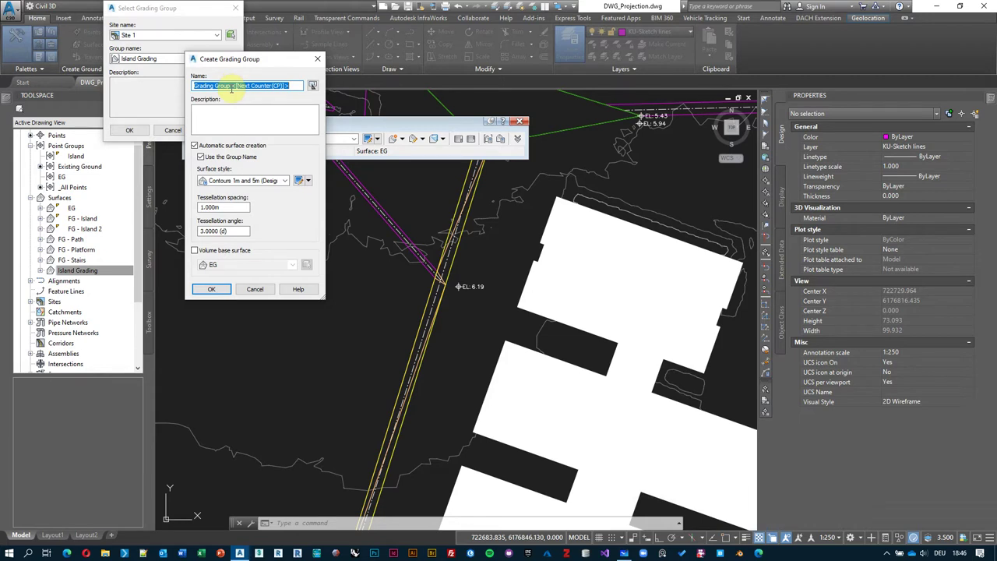
text(Grading Path)
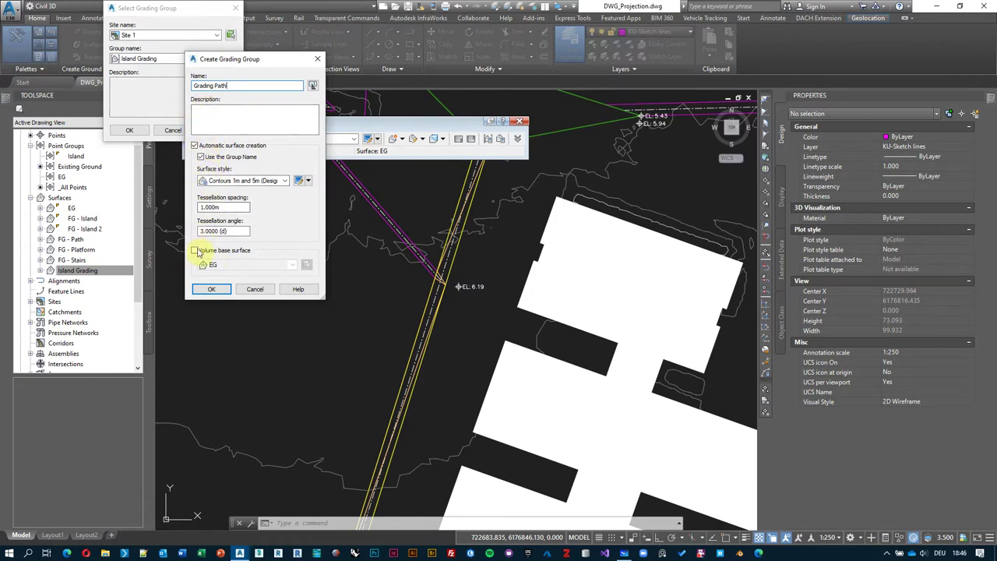
click(195, 251)
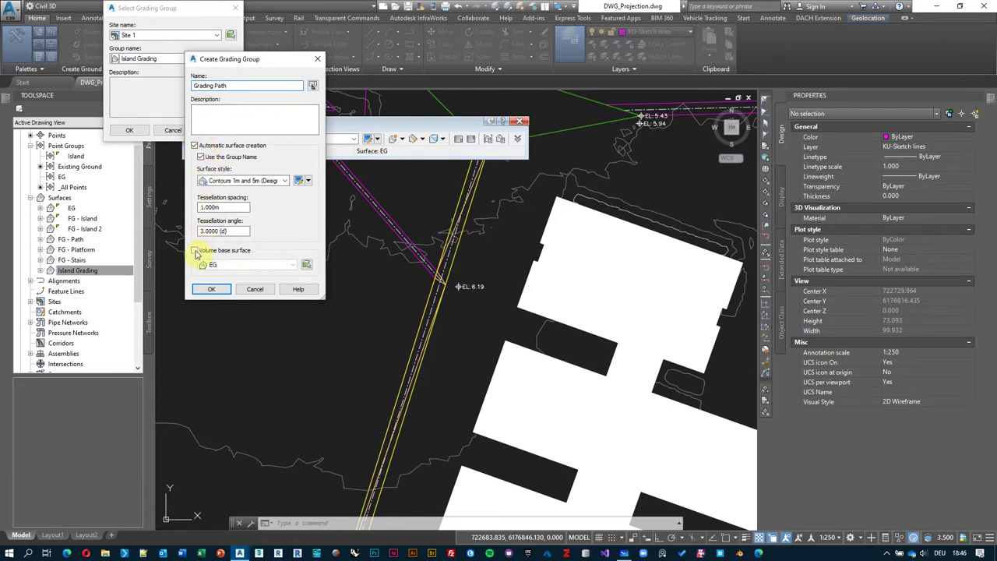
click(213, 289)
click(494, 348)
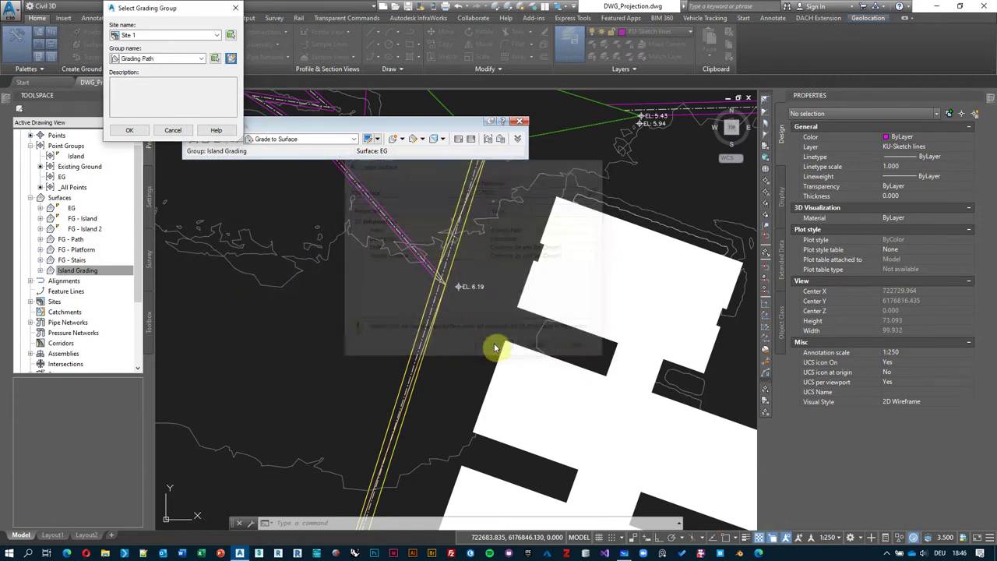
click(129, 131)
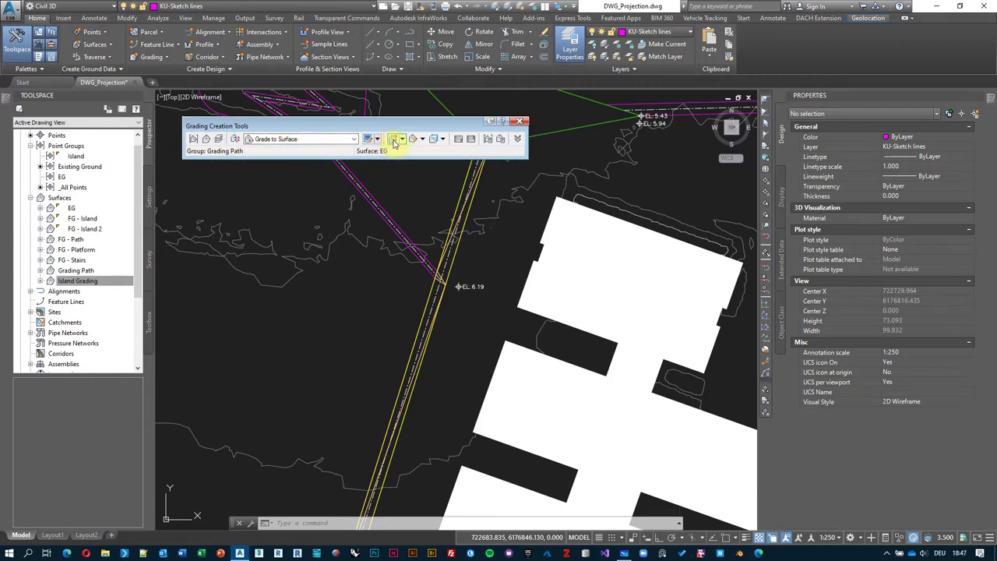
Start a grading from the path feature line toward its right side along its entire length
click(470, 277)
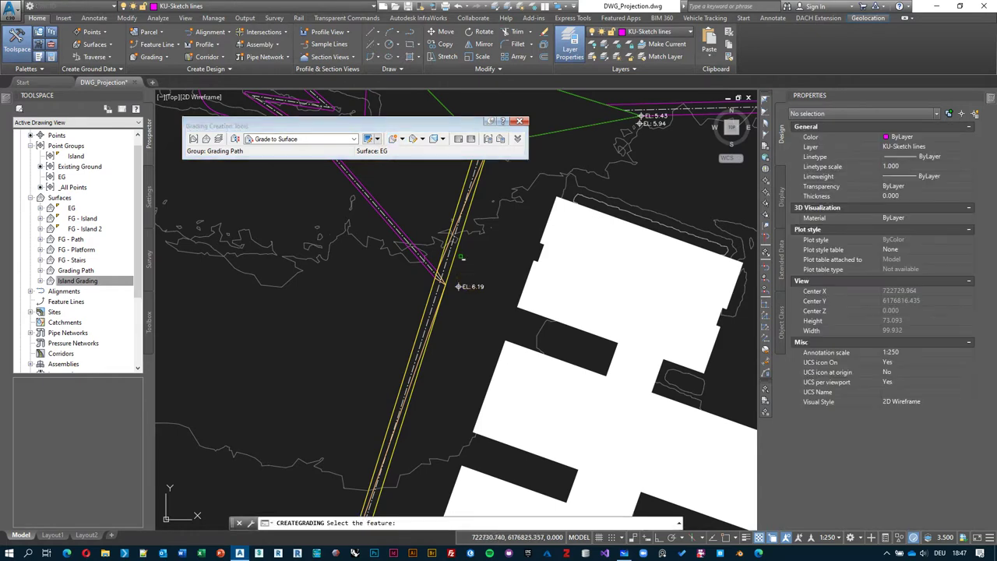
click(426, 347)
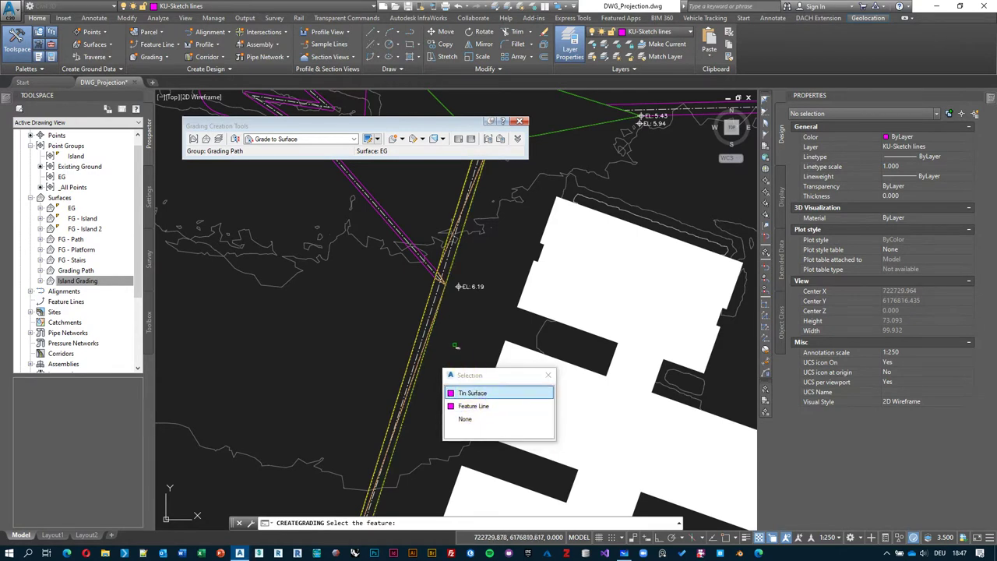
click(484, 419)
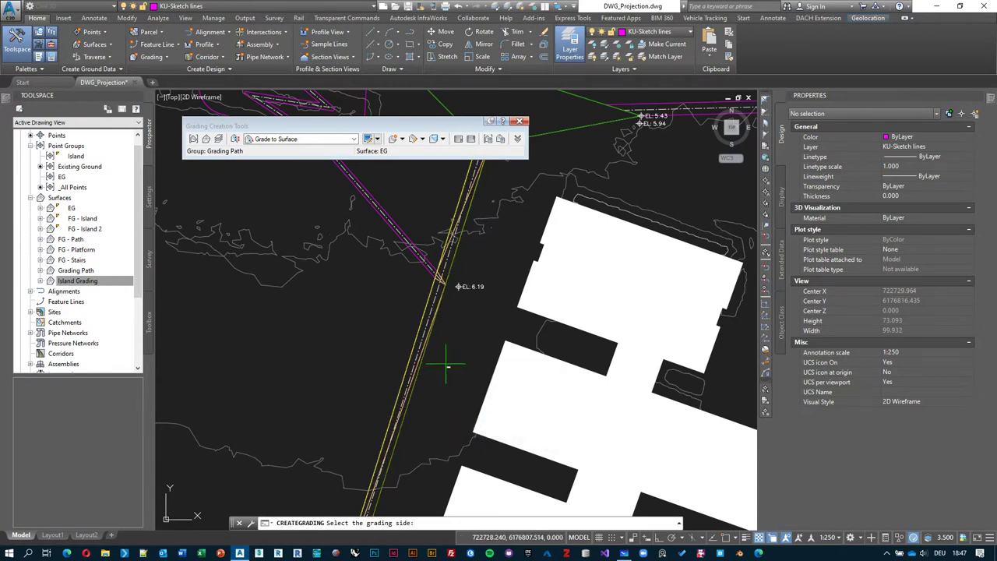
scroll(446, 342, up, 2)
click(467, 313)
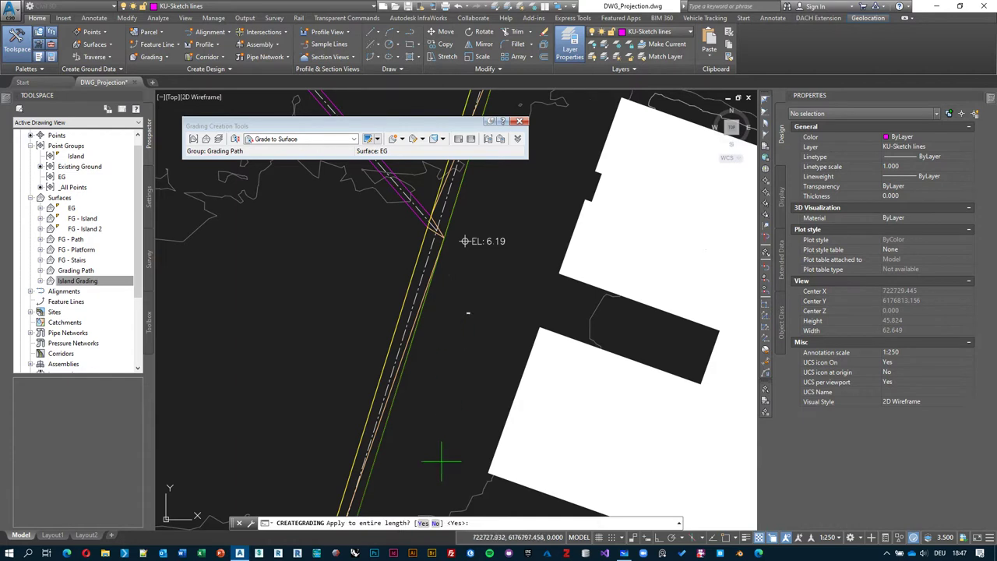
key(Return)
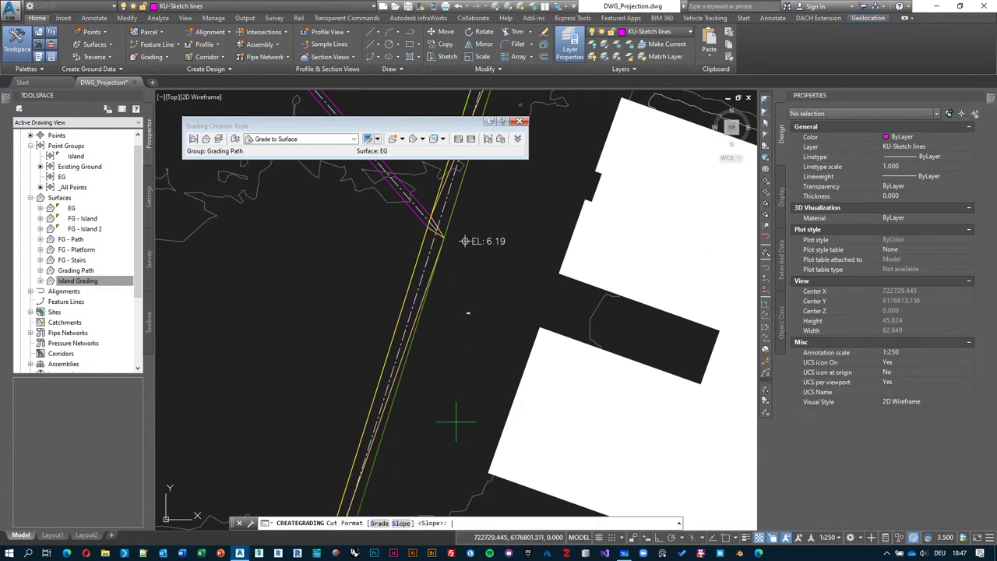
Use 10:1 cut and fill slopes to create the grade-to-surface grading
key(Return)
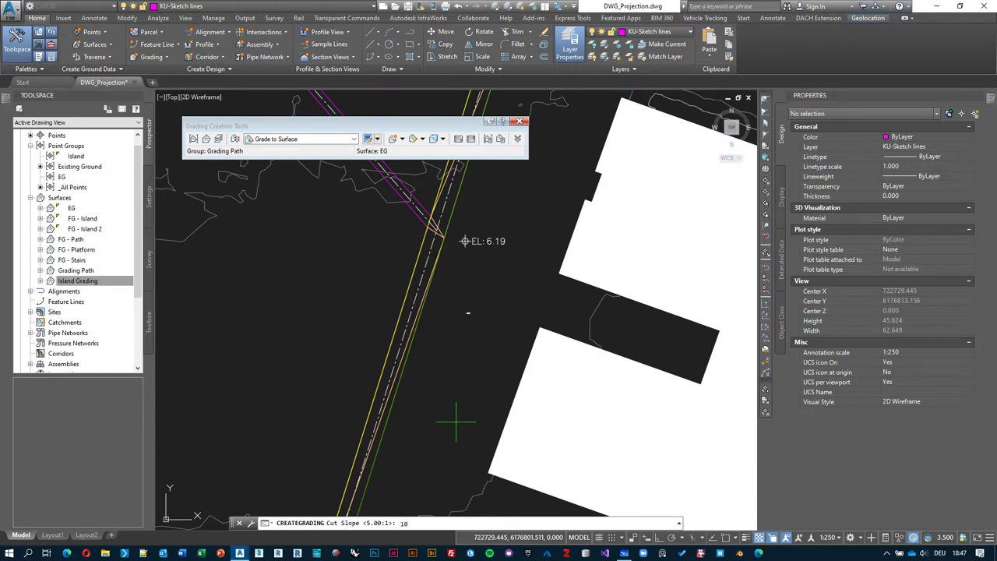
key(Return)
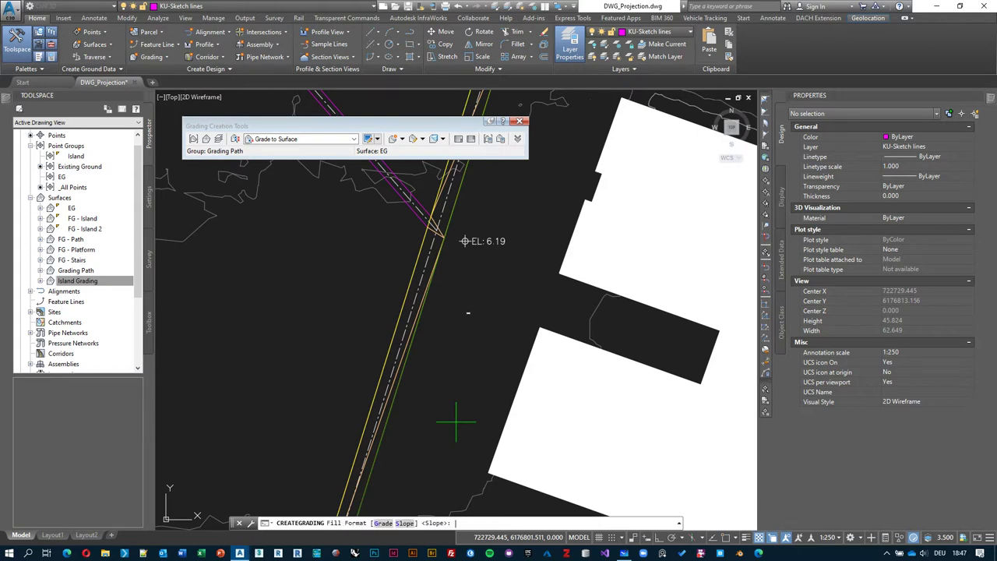
key(Return)
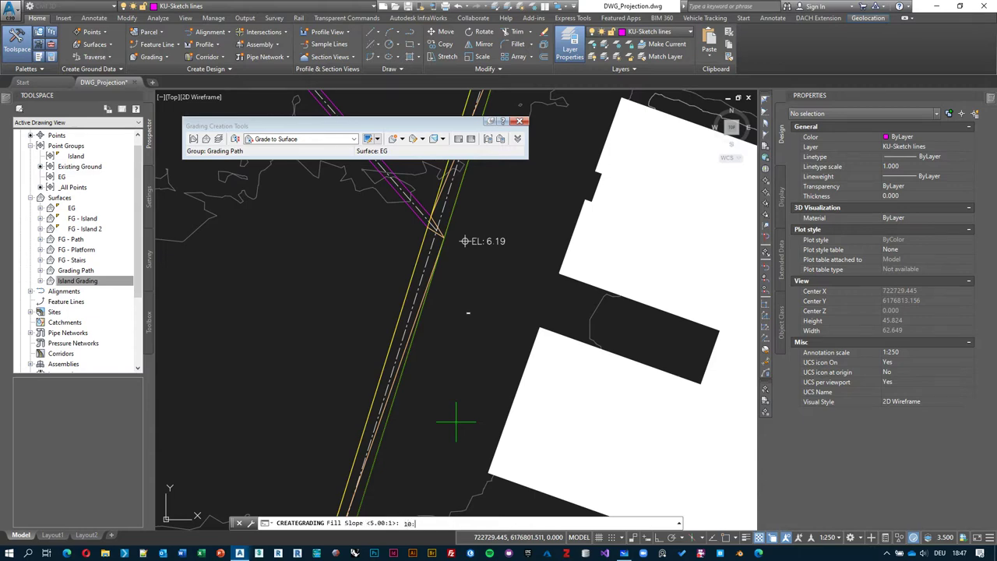
text(10:1)
key(Return)
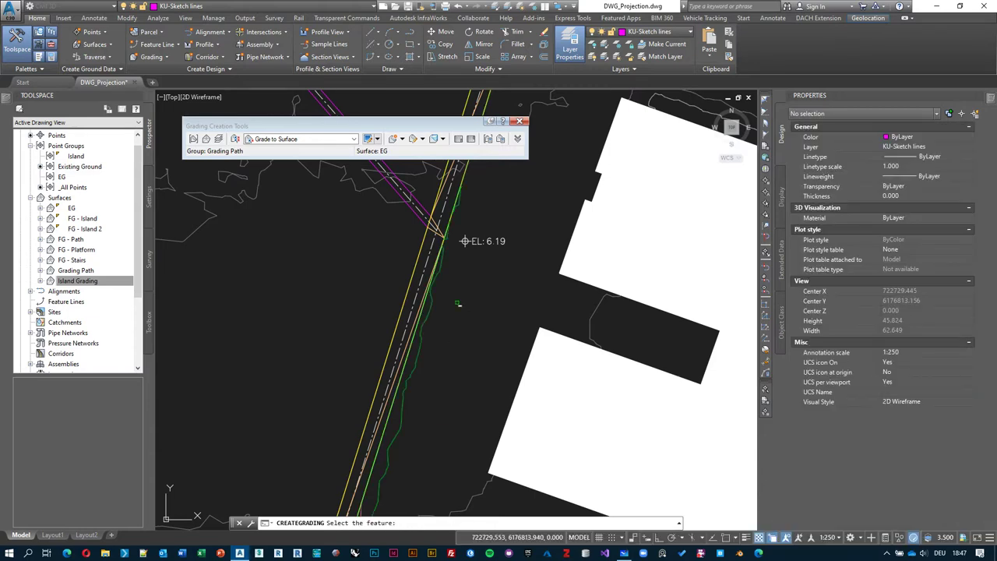
scroll(458, 304, down, 3)
middle_drag(423, 361, 454, 319)
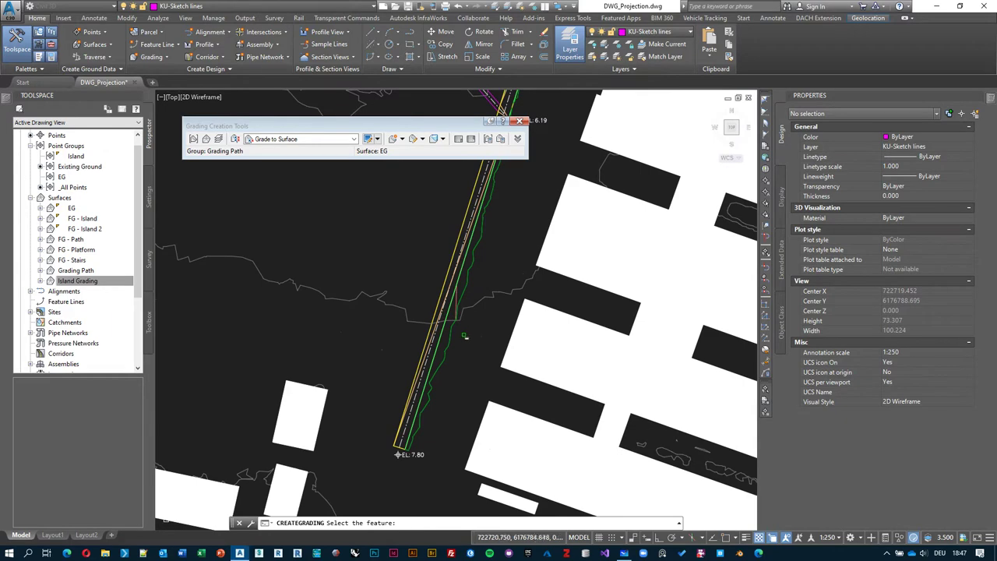
End the grading command and pan back along the graded path strip
key(Escape)
scroll(454, 333, up, 2)
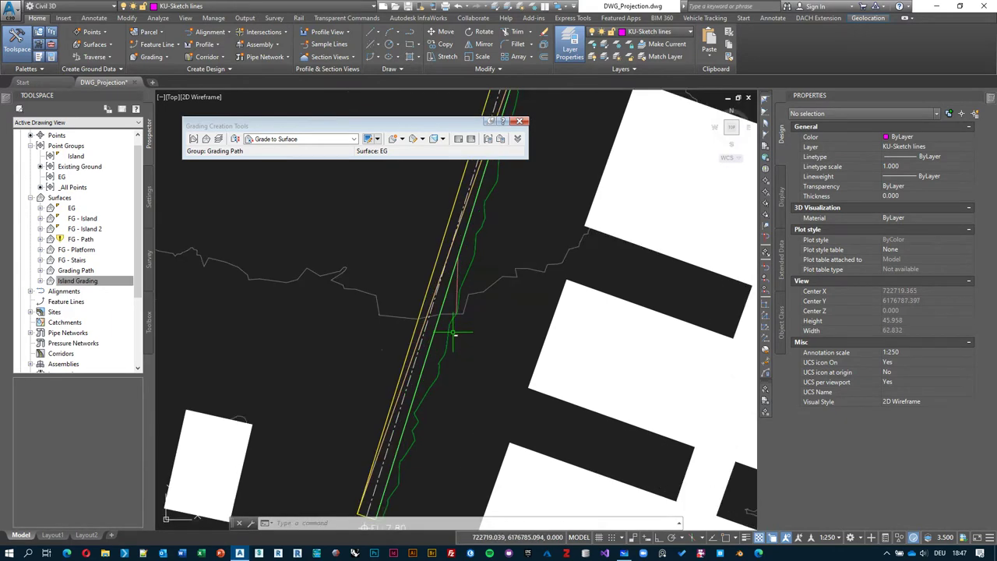
scroll(456, 309, down, 2)
scroll(491, 338, up, 2)
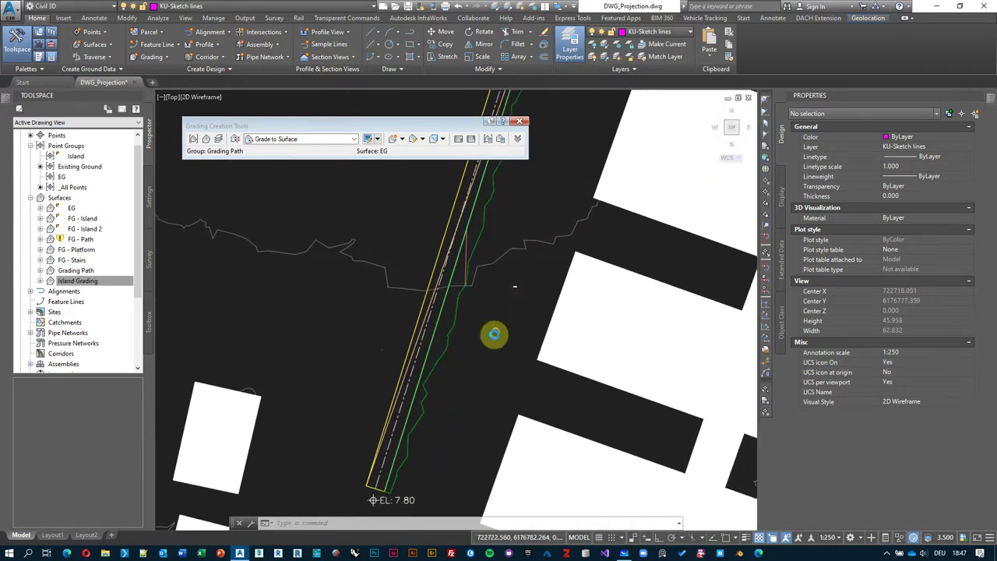
click(437, 363)
key(Escape)
scroll(477, 257, up, 5)
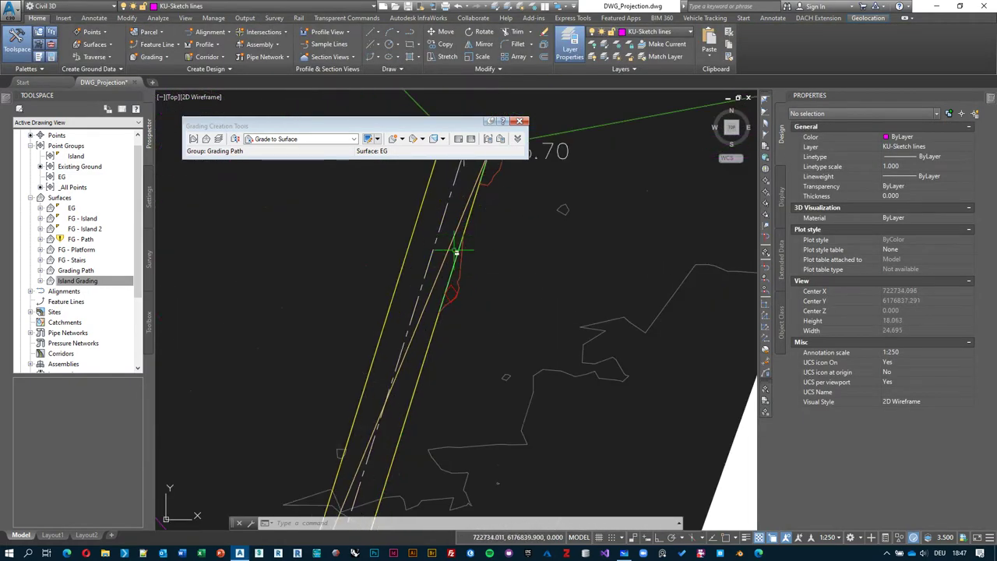
scroll(493, 264, up, 2)
scroll(466, 314, down, 5)
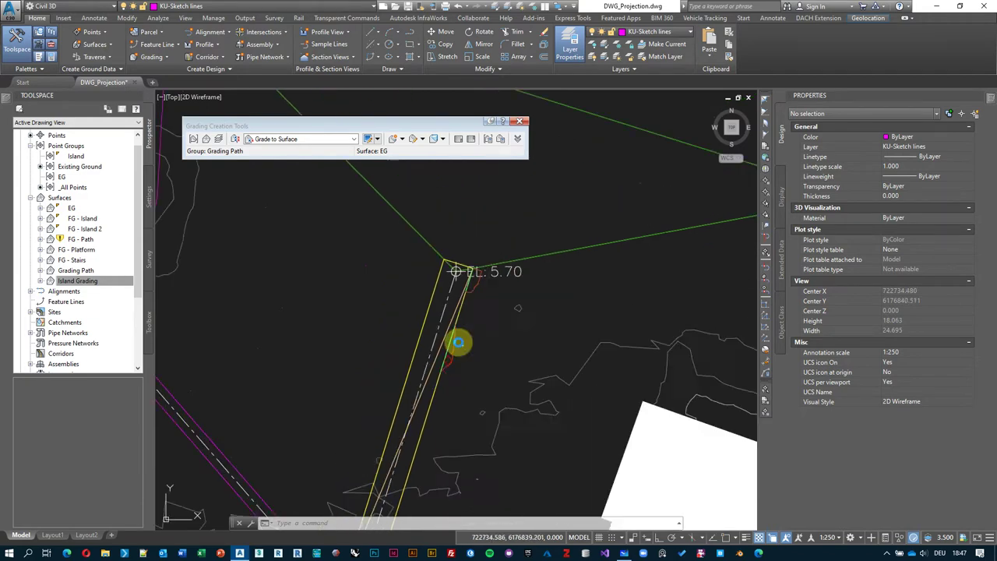
middle_drag(457, 340, 460, 213)
scroll(446, 310, up, 2)
scroll(446, 310, up, 2)
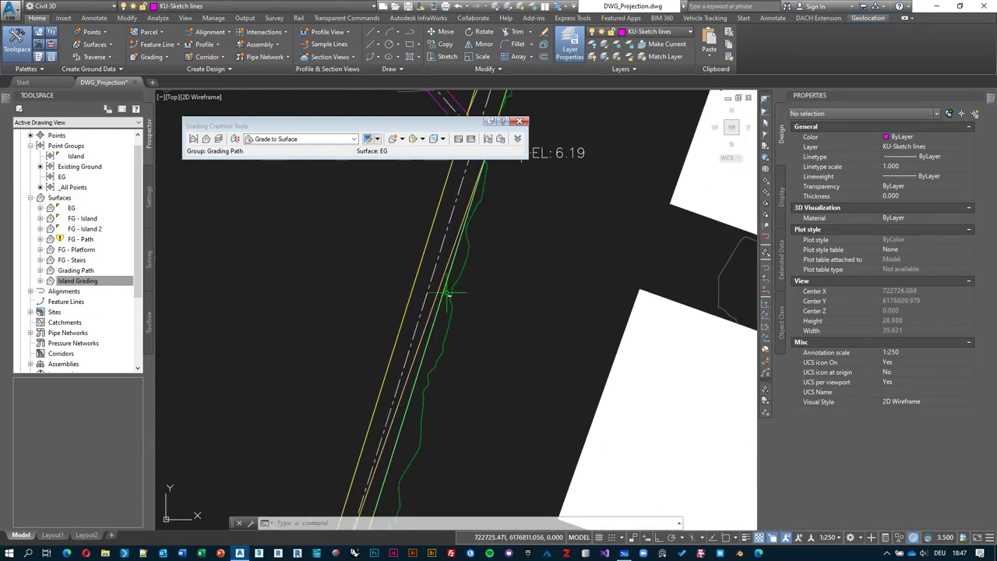
Select the Tin Surface plus the second surface along the path and bring up their context menu
click(454, 300)
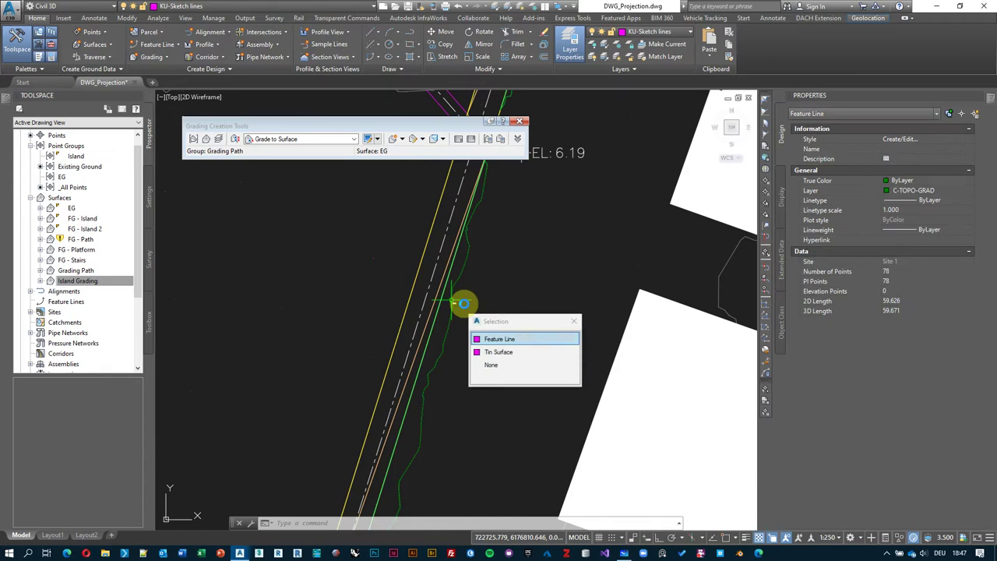
click(516, 352)
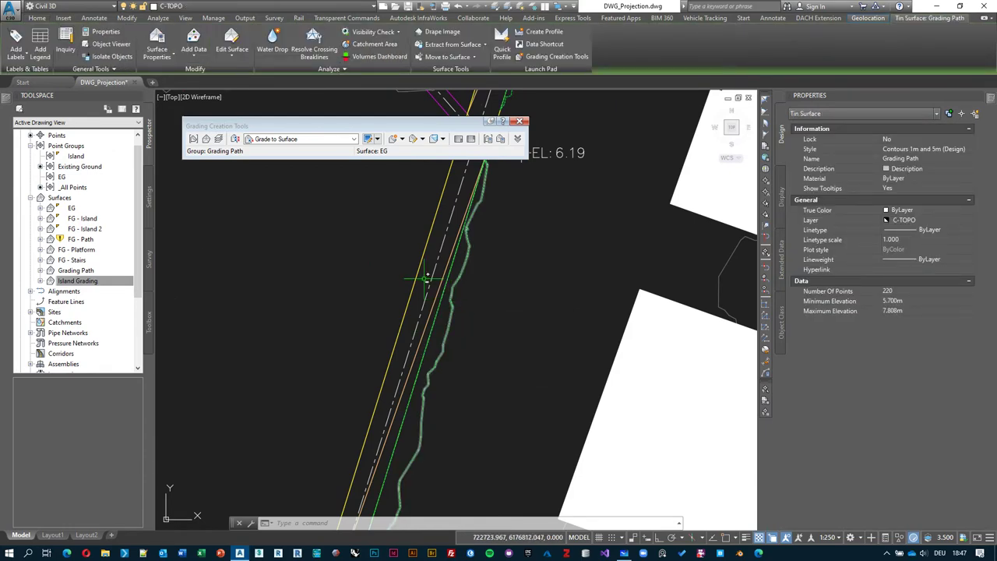
click(445, 296)
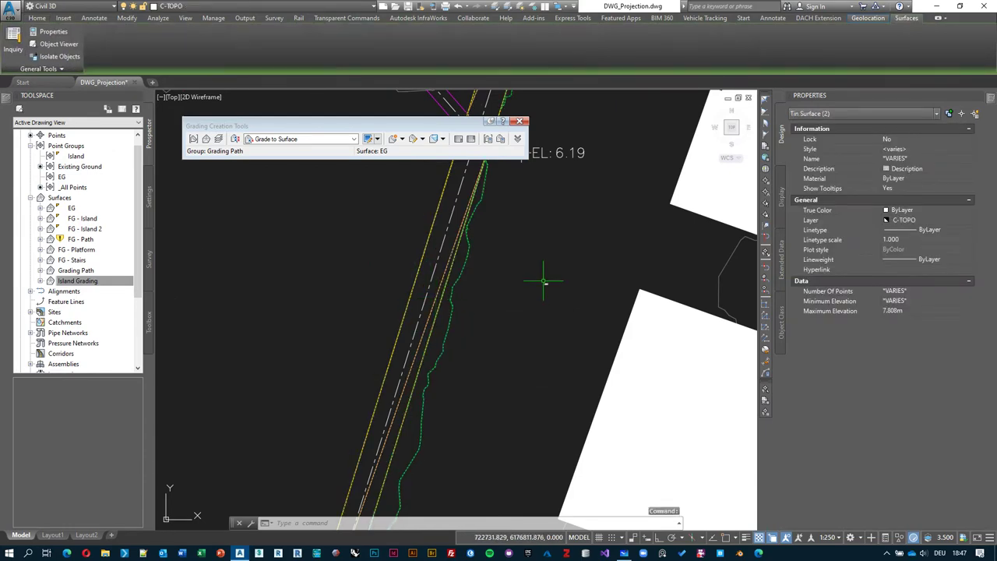
right_click(543, 281)
View the selected surfaces in Object Viewer, orbit them to several angles including edge-on, then close it
click(589, 397)
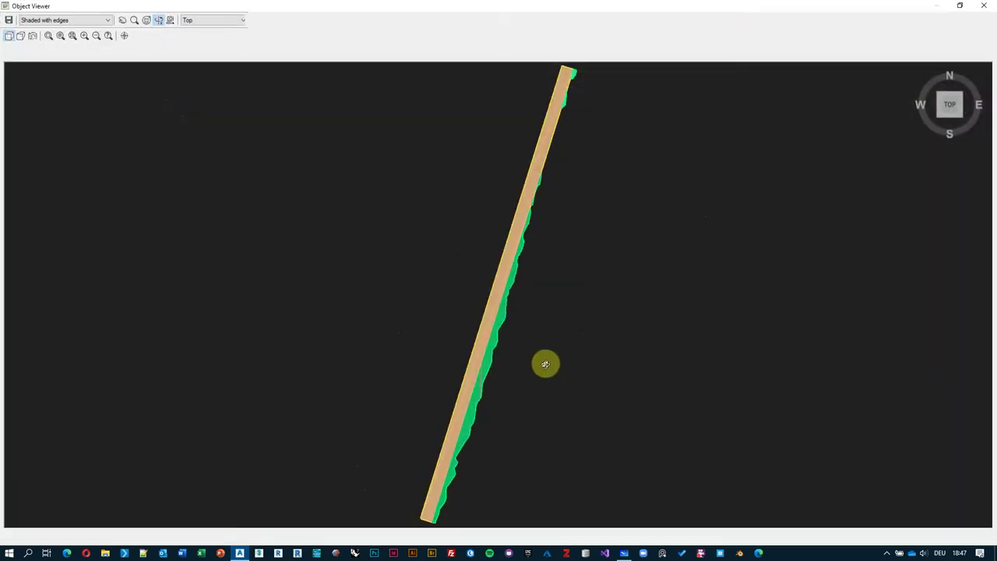
drag(475, 350, 551, 319)
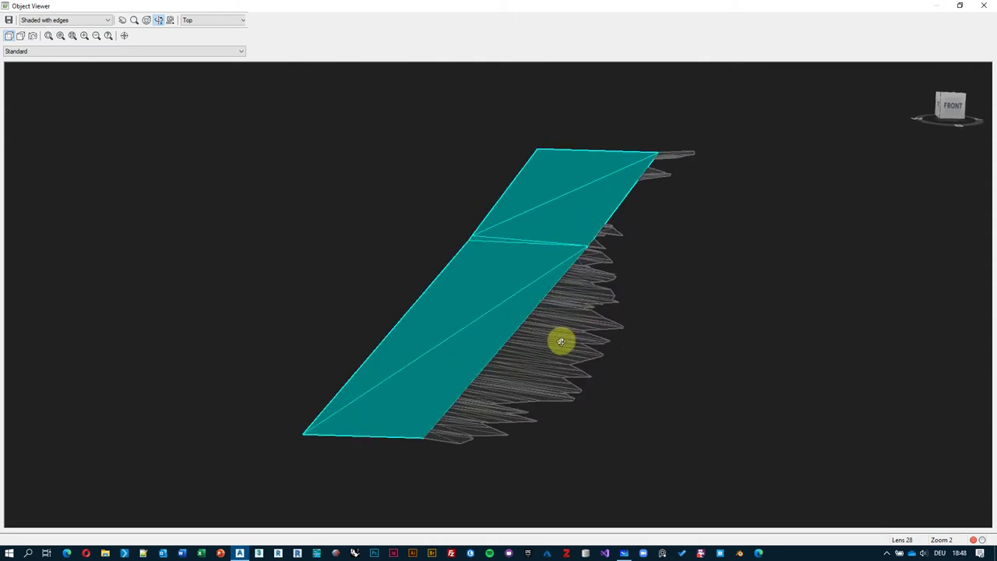
drag(606, 355, 593, 337)
scroll(534, 352, up, 3)
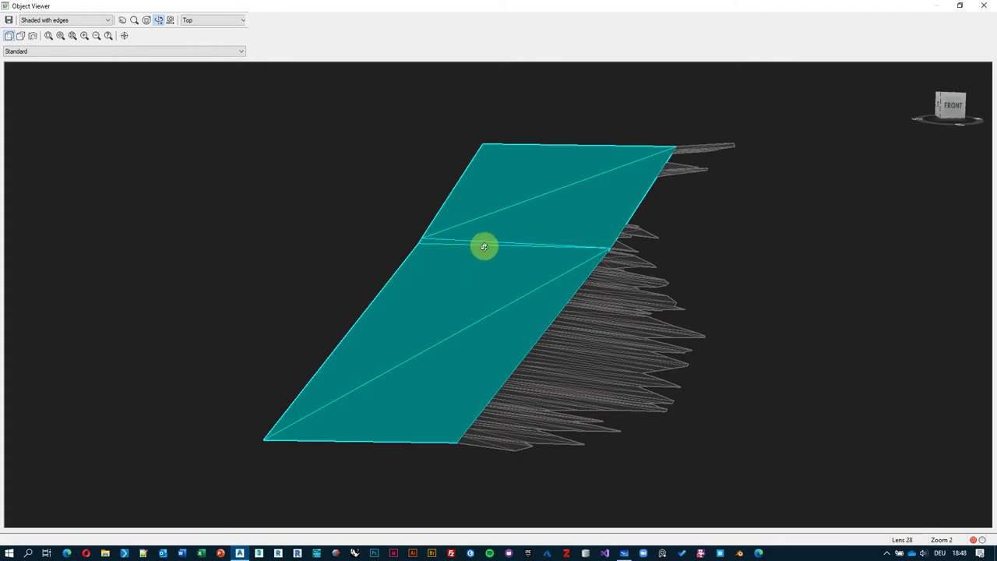
drag(484, 247, 412, 306)
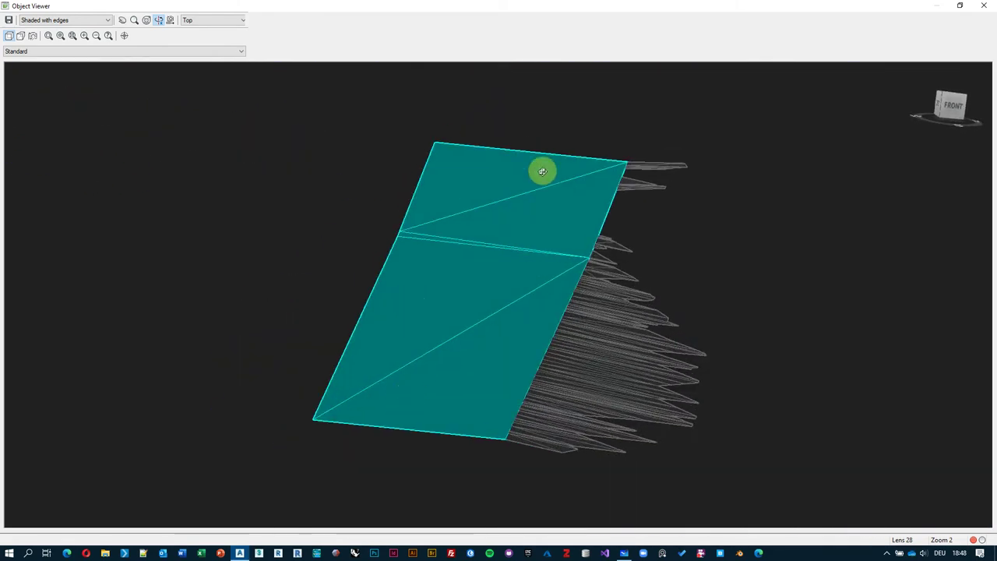
drag(552, 240, 534, 258)
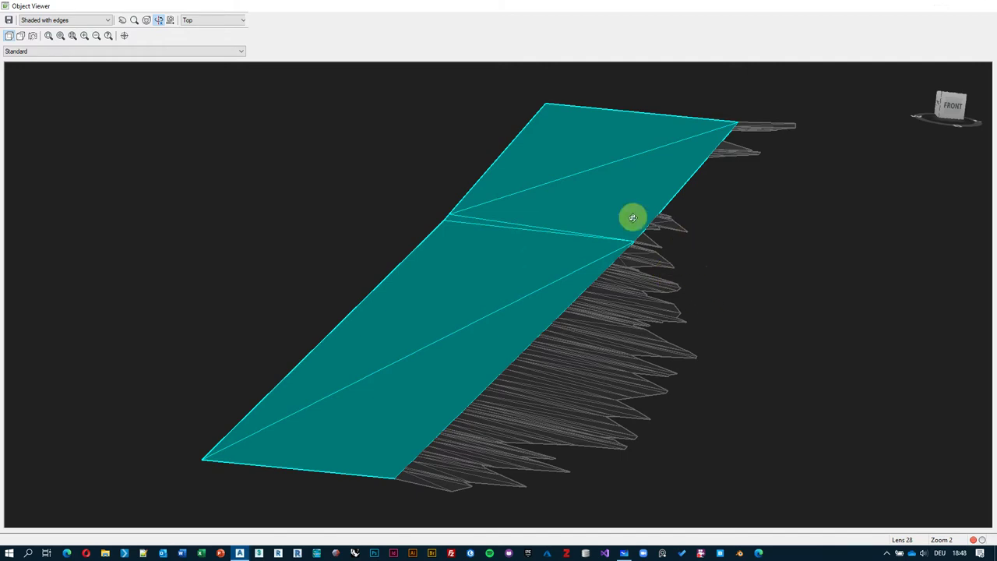
key(Escape)
scroll(481, 270, down, 2)
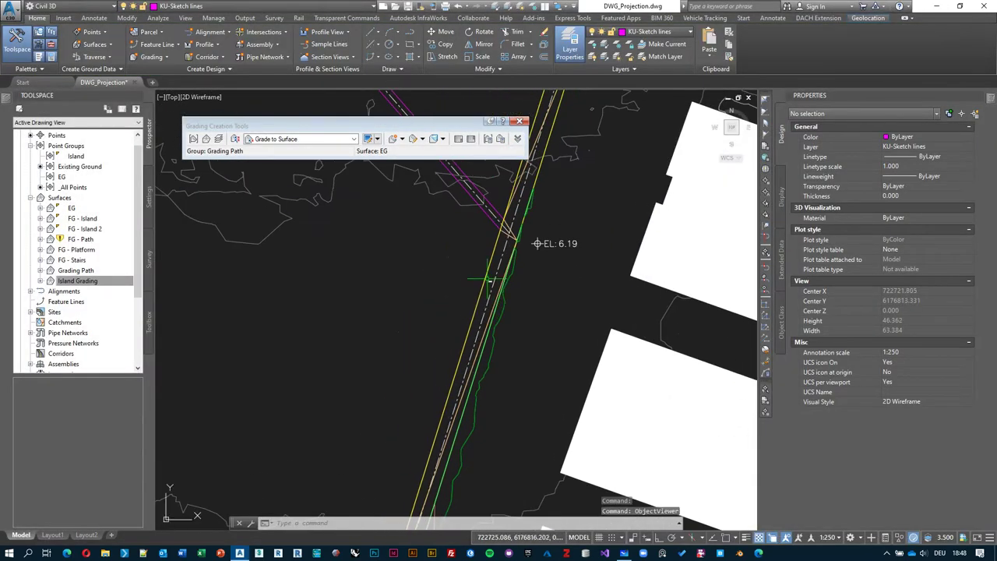
Select the path feature line via selection cycling and launch Create Grading in the Grading Path group
click(493, 265)
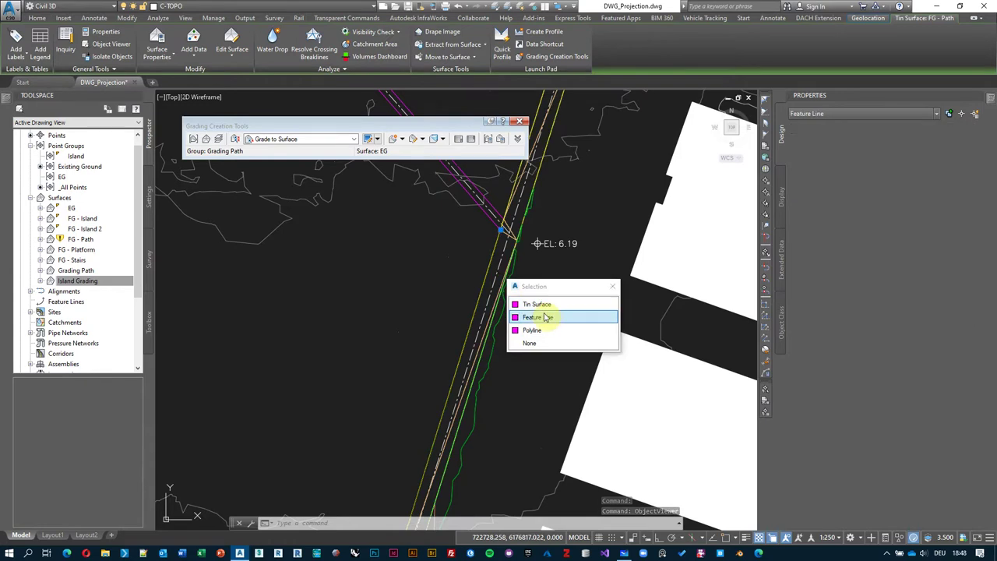
click(551, 316)
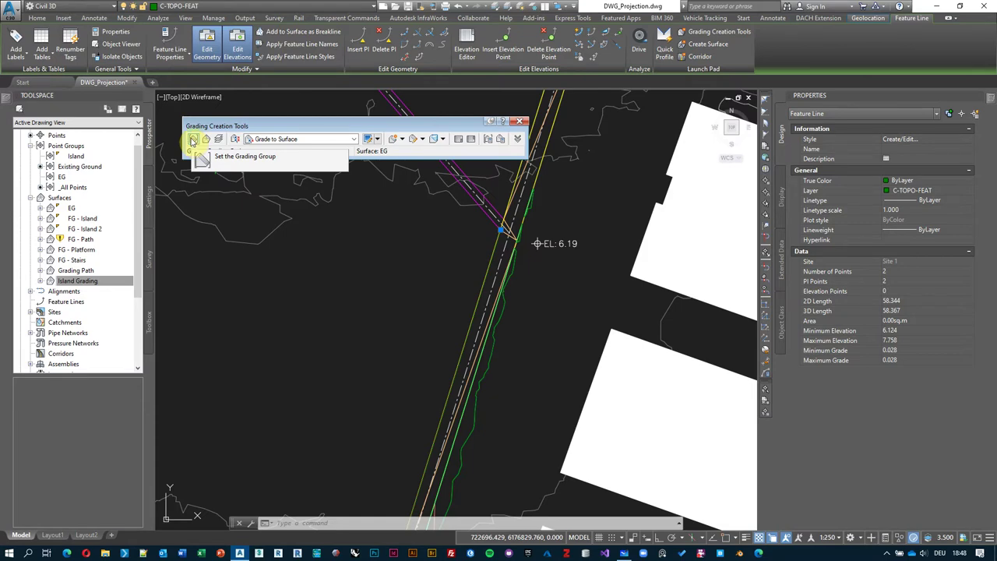
click(568, 301)
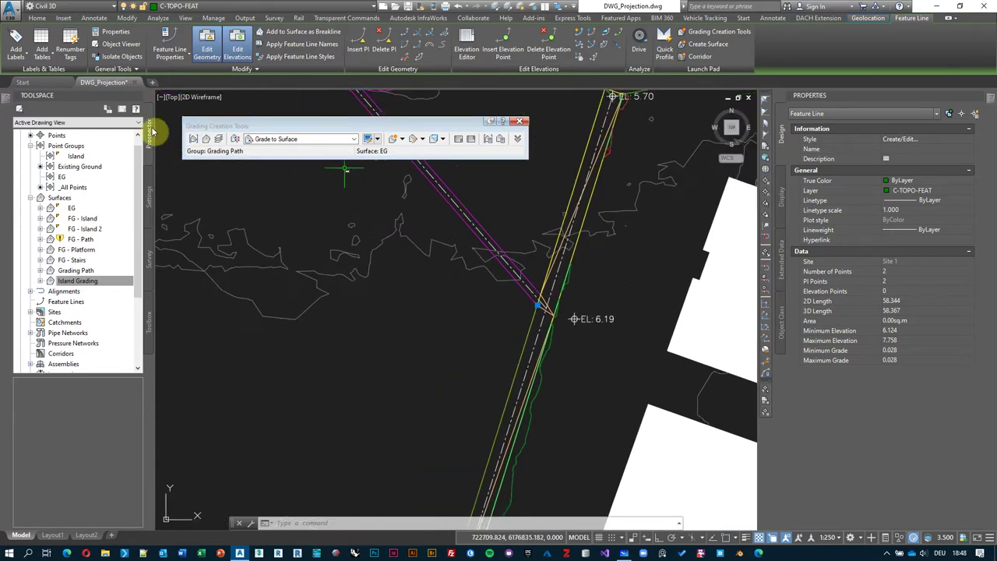
click(393, 140)
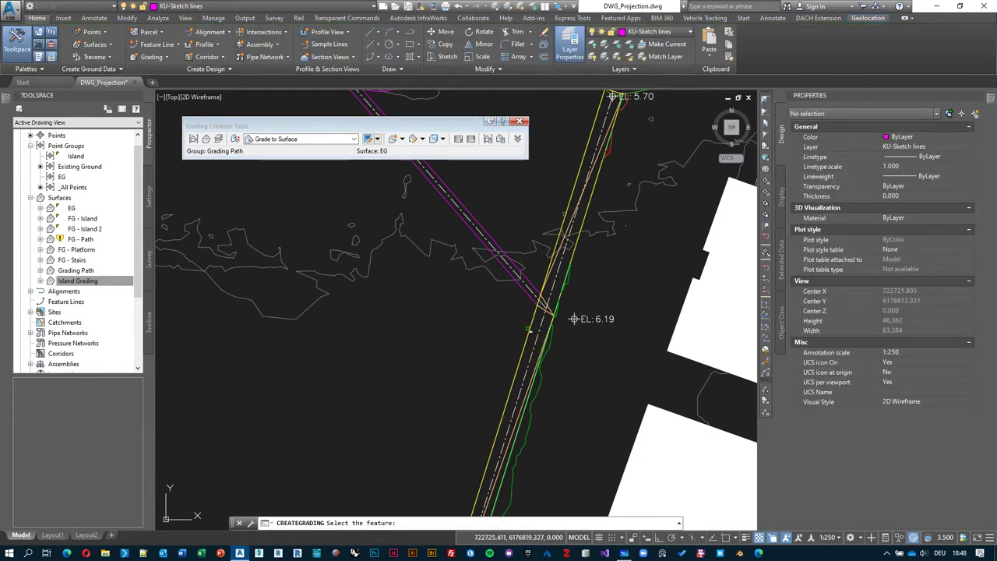
Grade the path feature line's left side along its entire length with a 5:1 cut slope
click(529, 329)
click(578, 386)
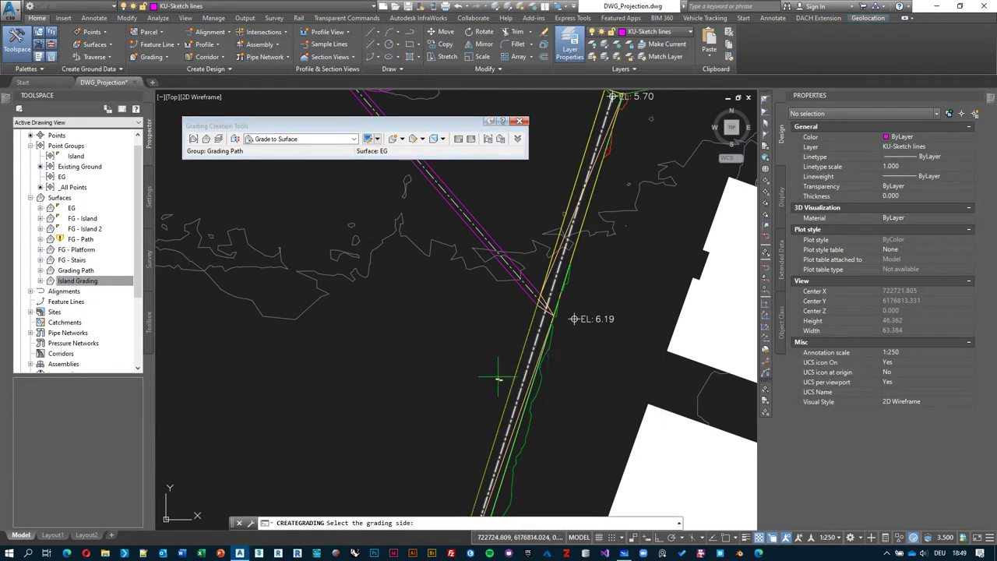
click(429, 335)
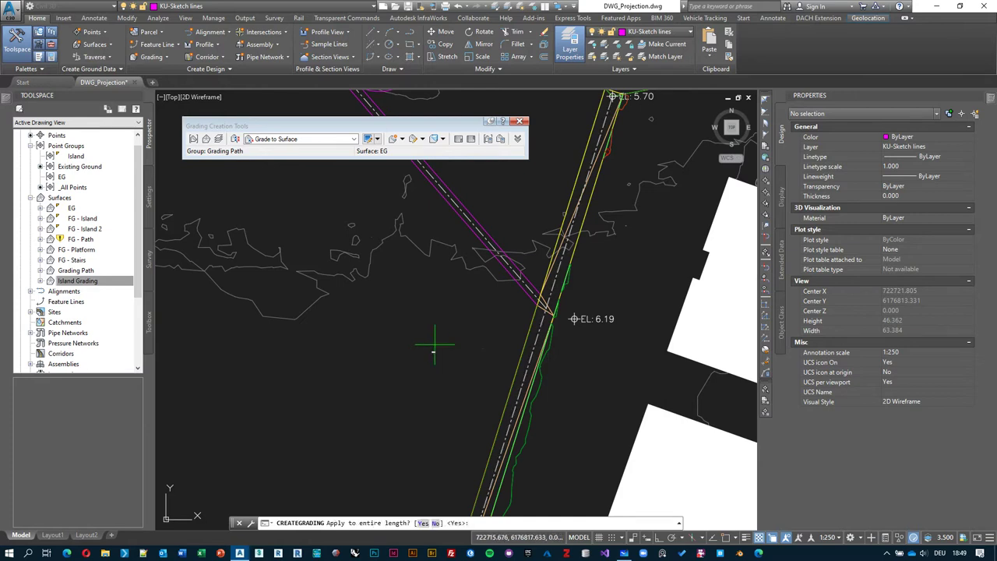
key(Return)
key(Return)
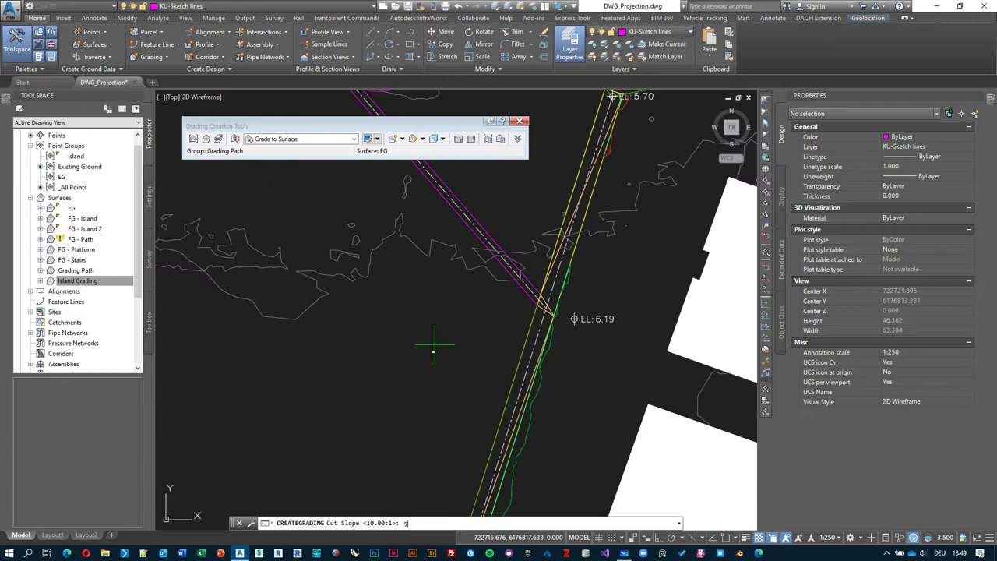
key(Return)
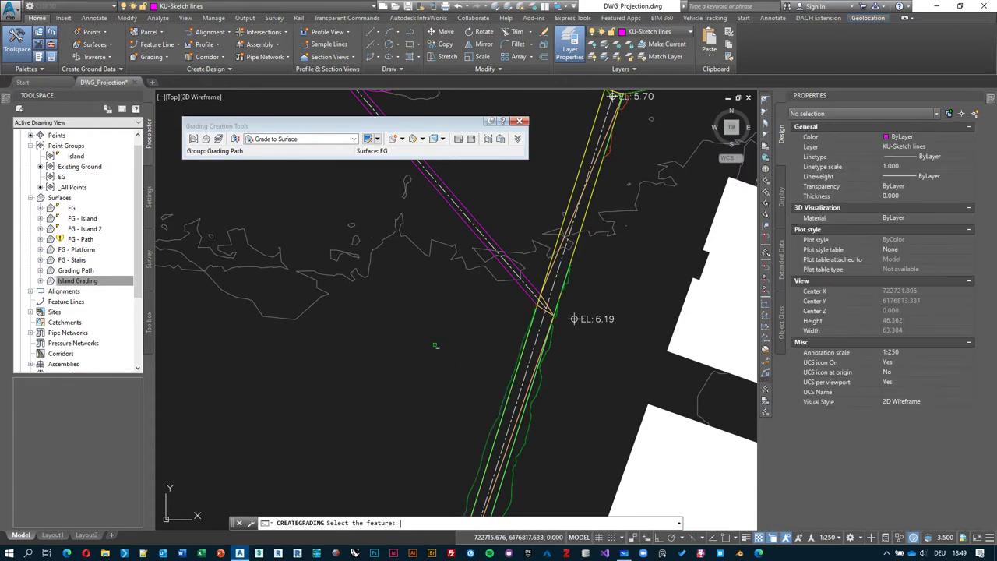
scroll(490, 243, down, 3)
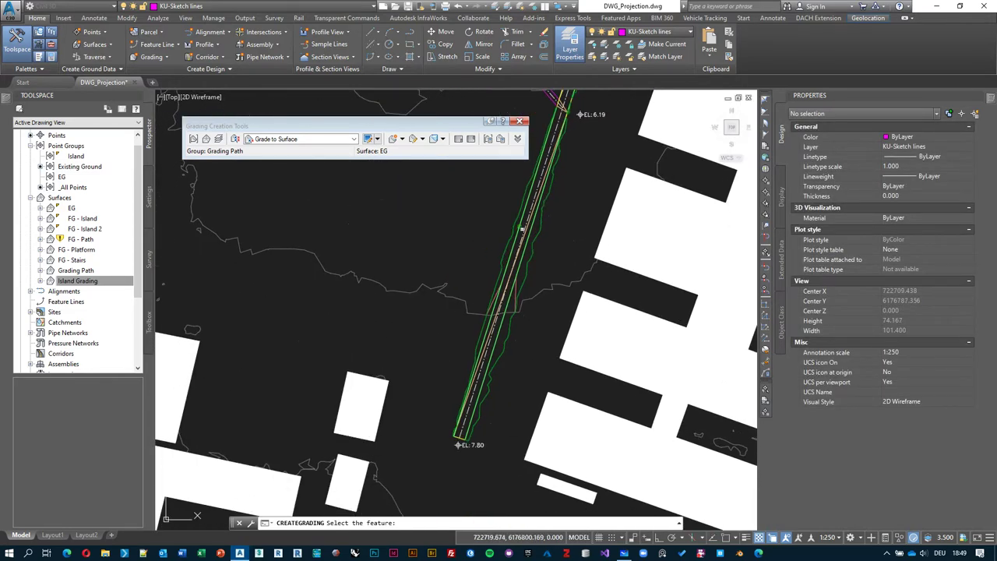
scroll(465, 287, up, 2)
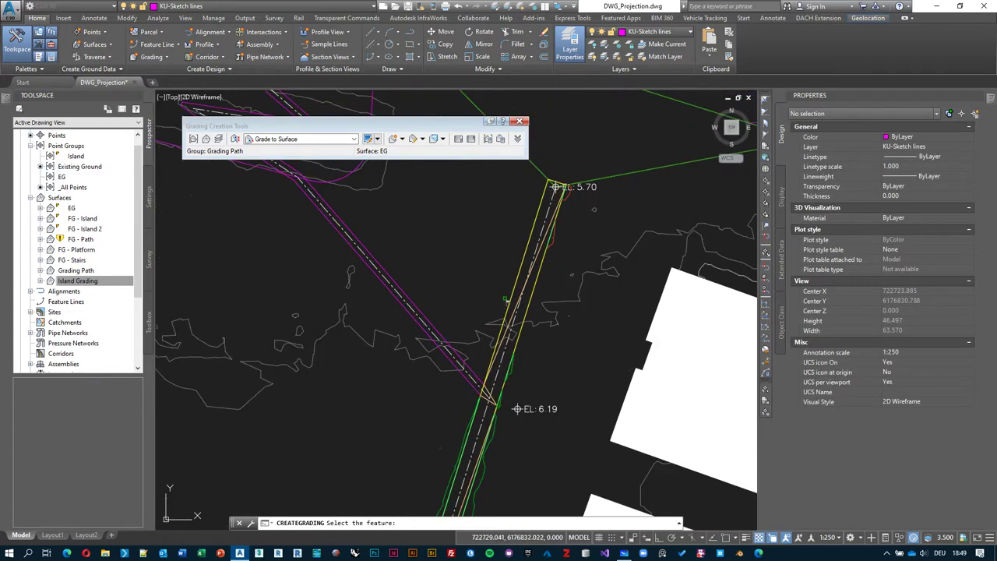
Grade the other side of the path feature line full-length with 5:1 cut and fill slopes
click(518, 285)
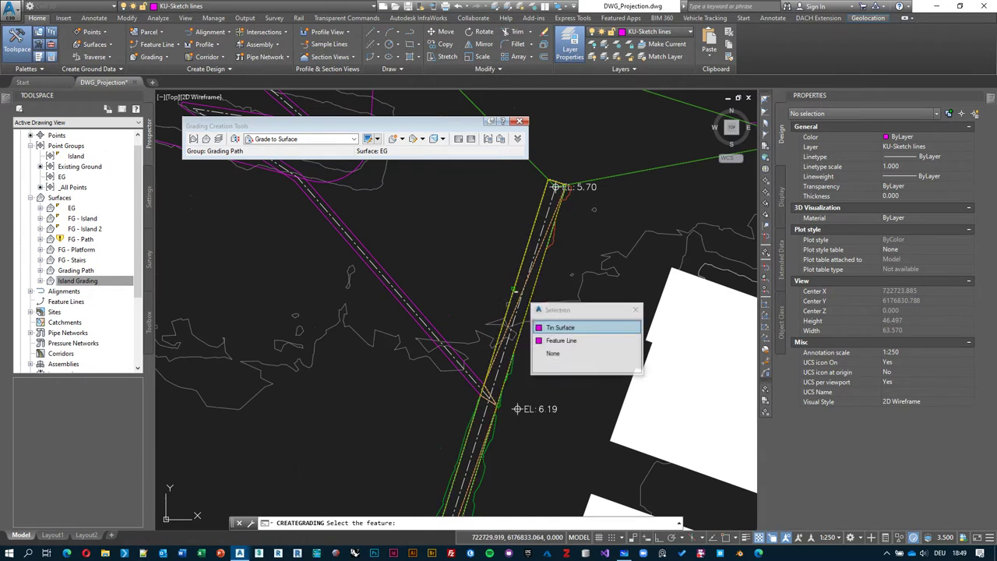
click(555, 336)
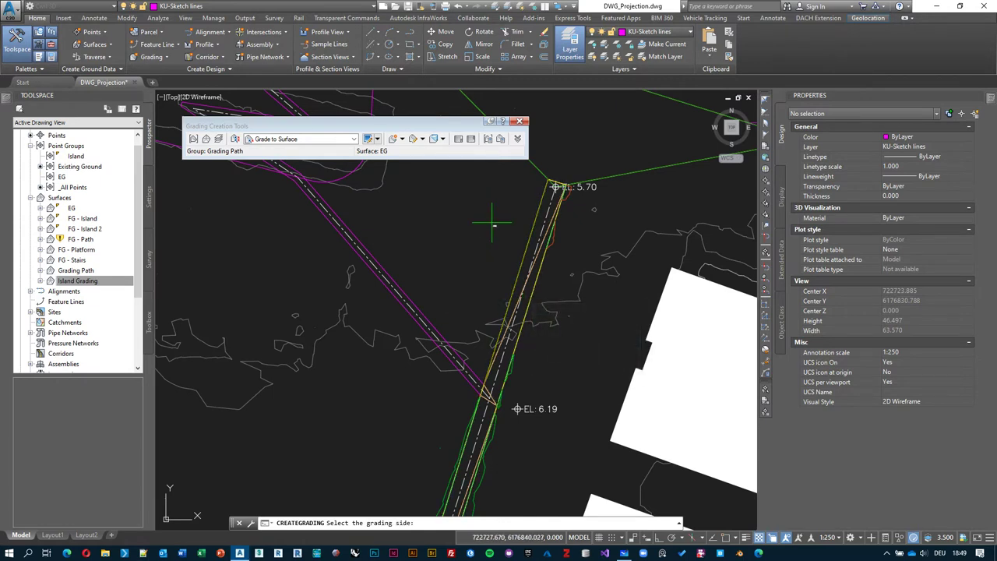
click(492, 225)
key(Return)
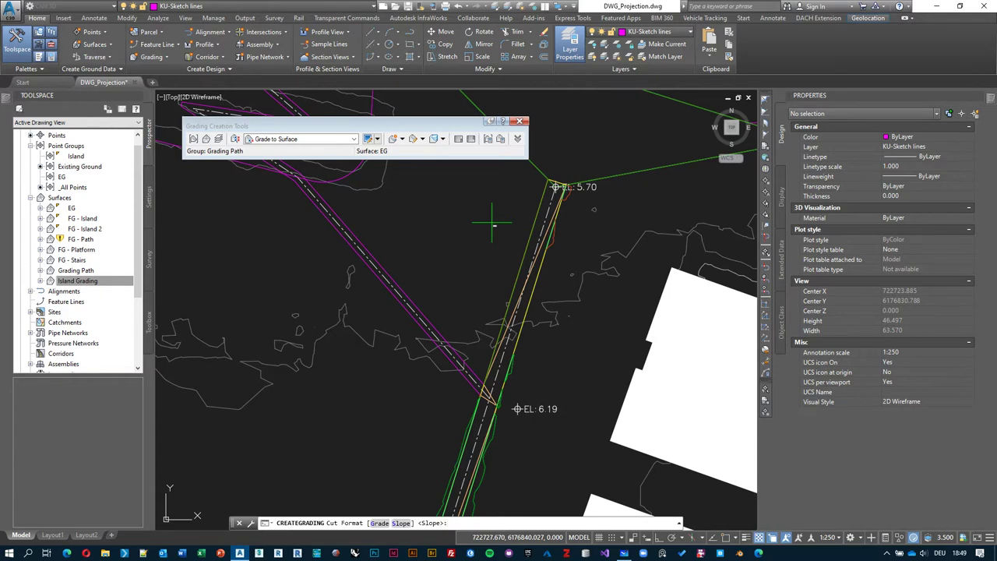
key(Return)
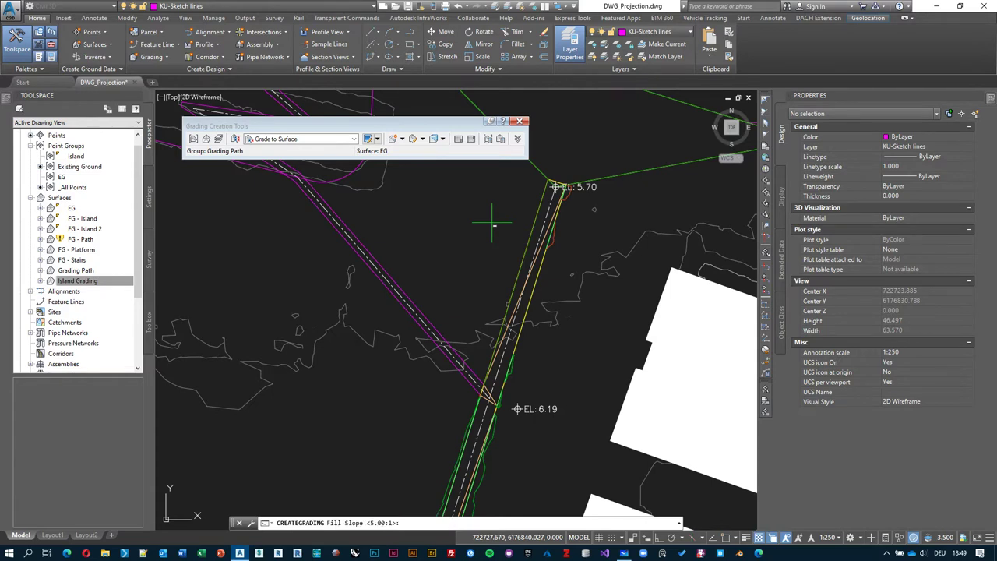
key(Return)
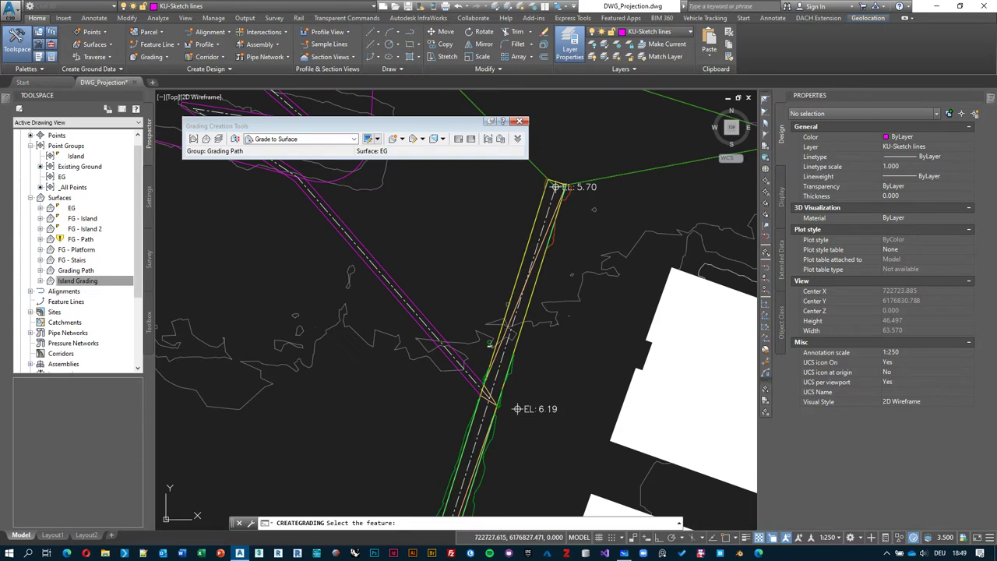
right_click(530, 215)
Check the EL 5.70 end, select the red feature line there, and pan back along the path grading
scroll(546, 190, up, 5)
scroll(561, 148, up, 3)
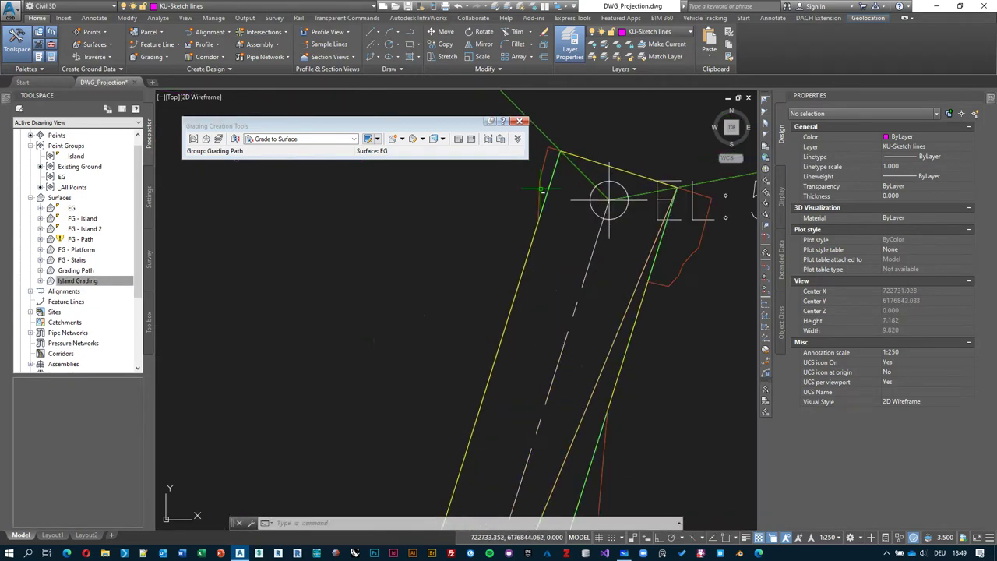
middle_drag(552, 238, 558, 252)
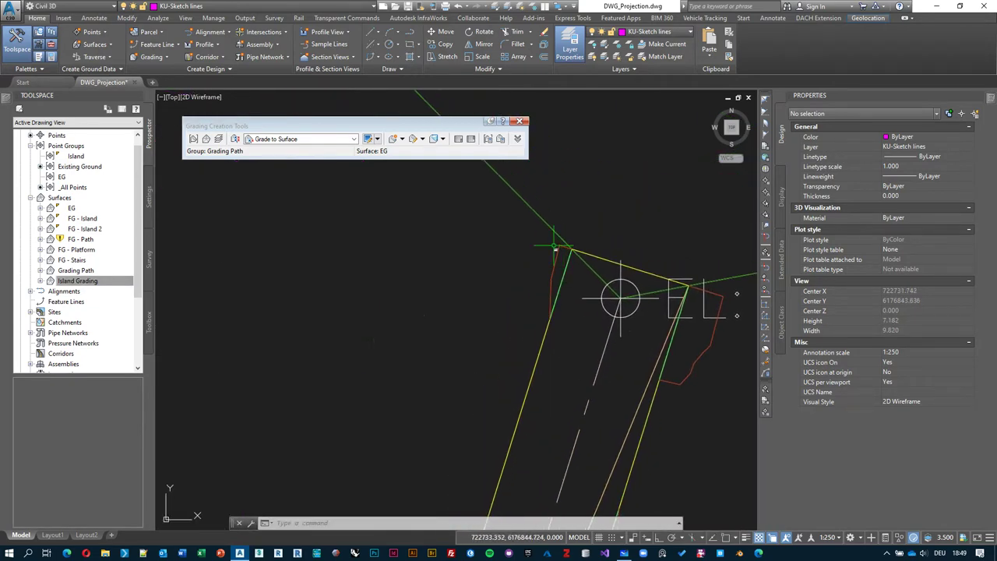
click(556, 264)
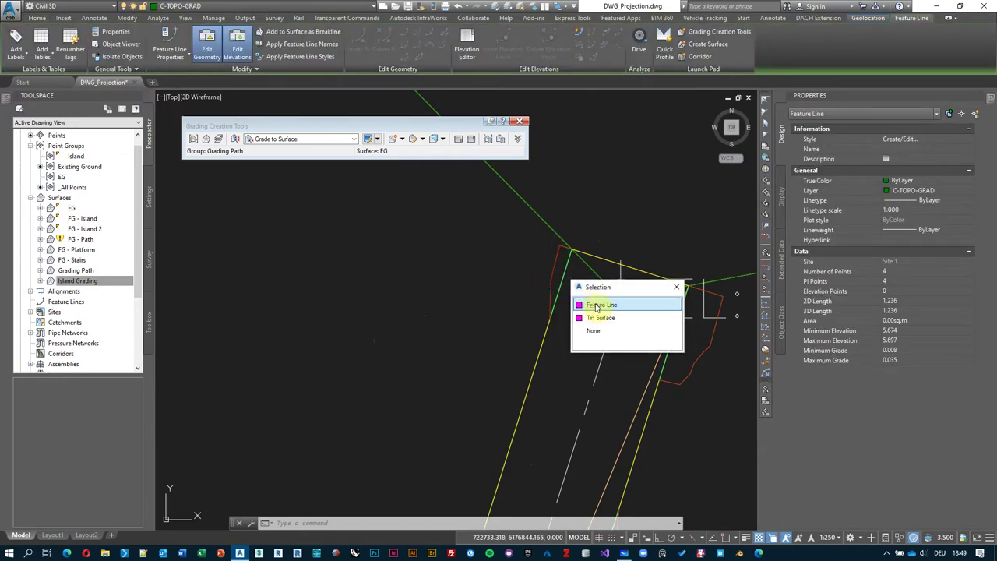
scroll(518, 243, down, 3)
scroll(529, 257, up, 3)
middle_drag(530, 262, 500, 379)
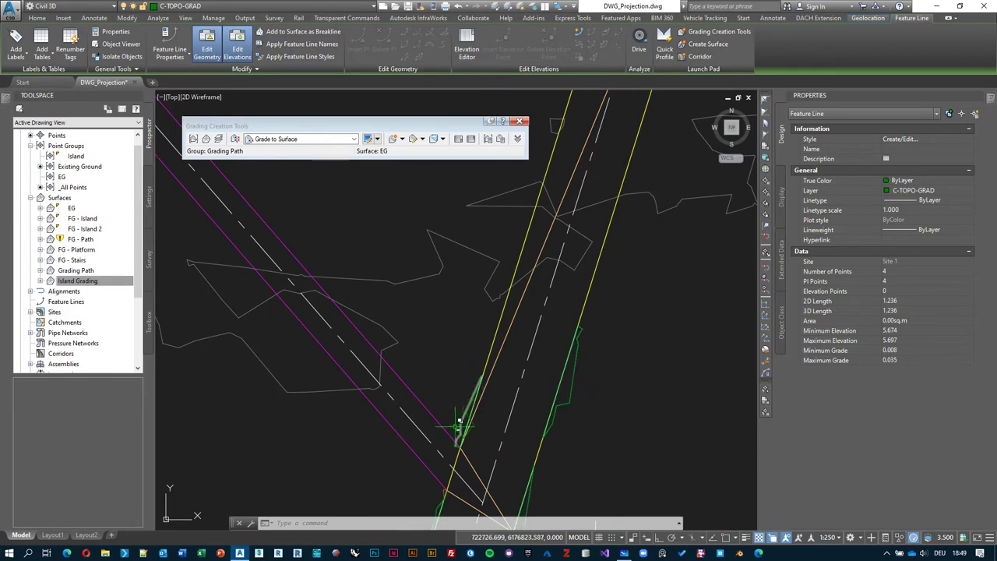
scroll(438, 334, down, 6)
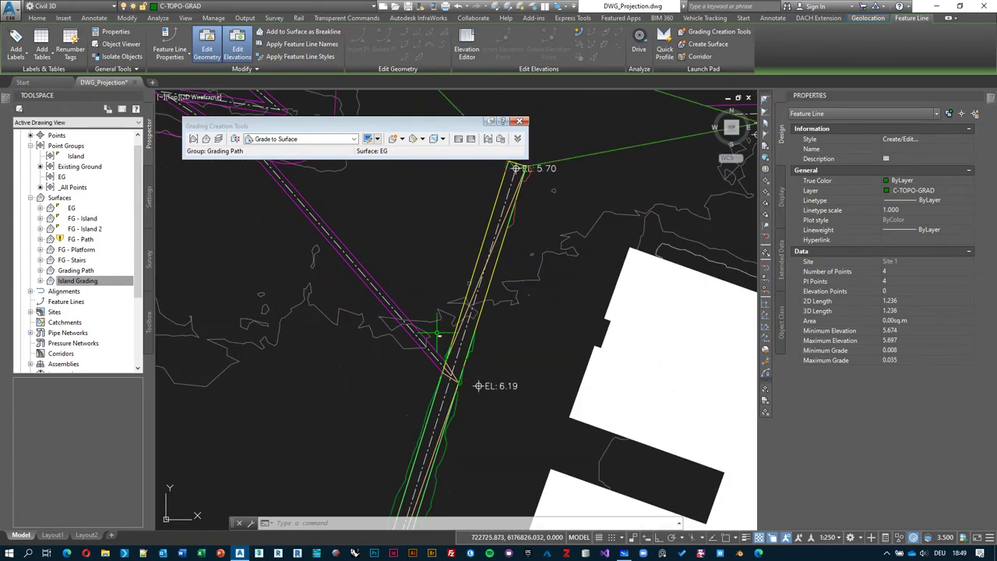
middle_drag(499, 319, 472, 373)
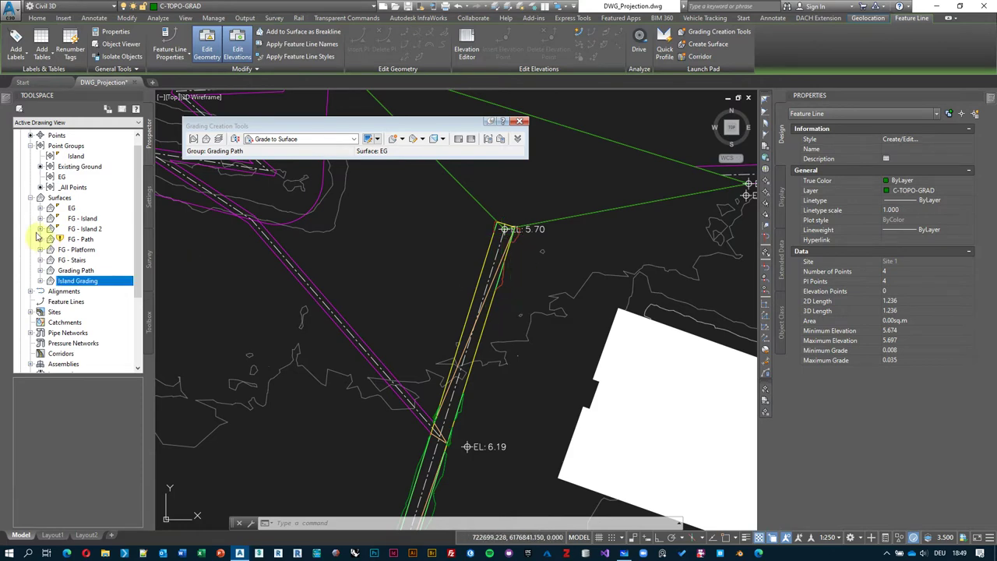
Rebuild the out-of-date FG - Path surface from its Toolspace context menu
right_click(79, 239)
click(119, 272)
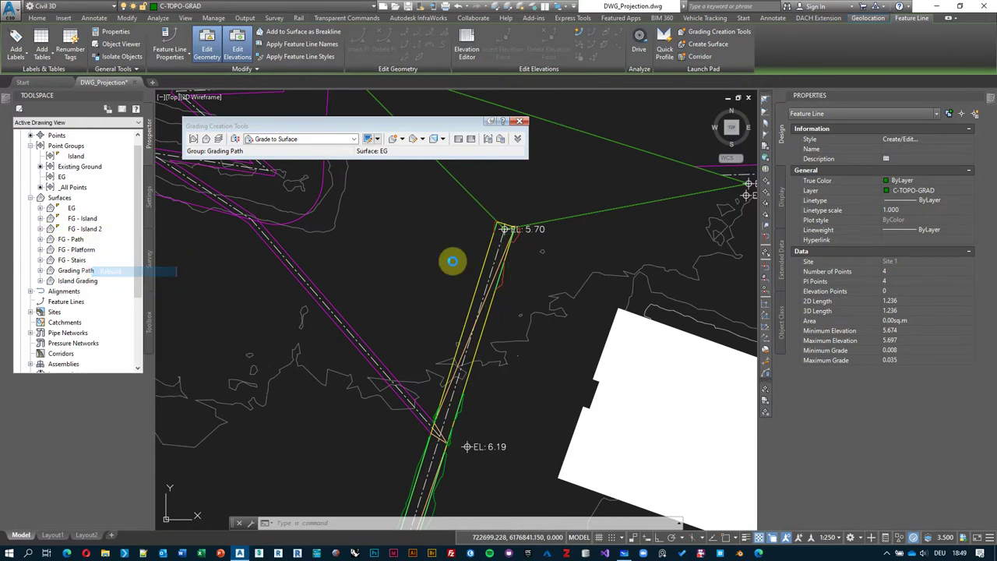
middle_drag(519, 310, 524, 285)
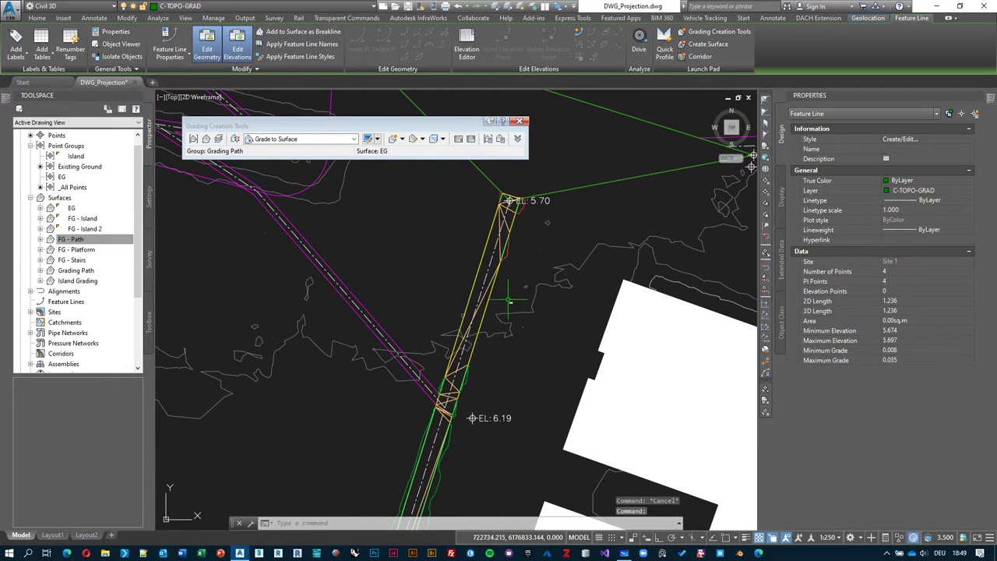
middle_drag(506, 224, 512, 232)
key(Escape)
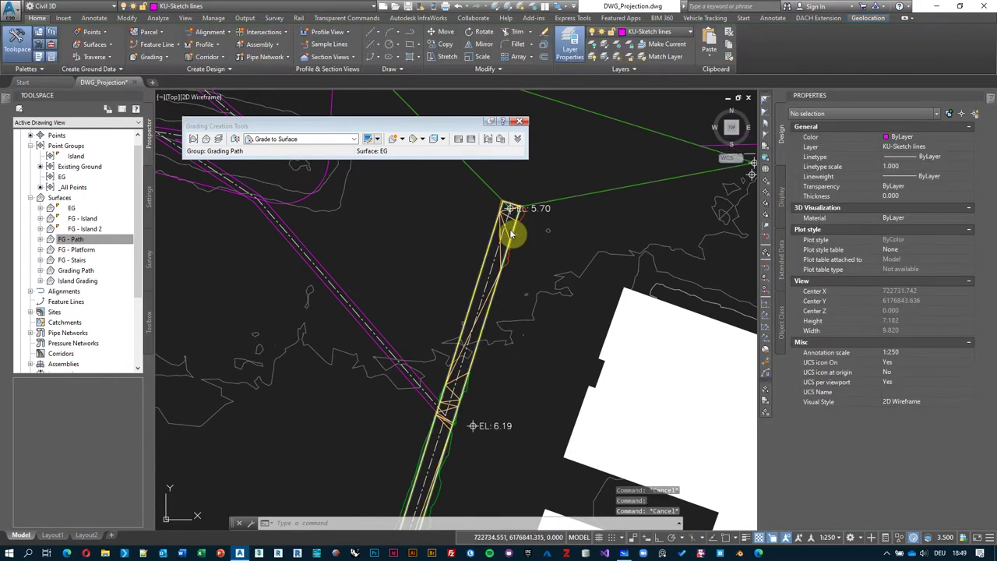
Inspect the FG - Path surface in Object Viewer, orbiting it at an angle
click(511, 208)
right_click(561, 244)
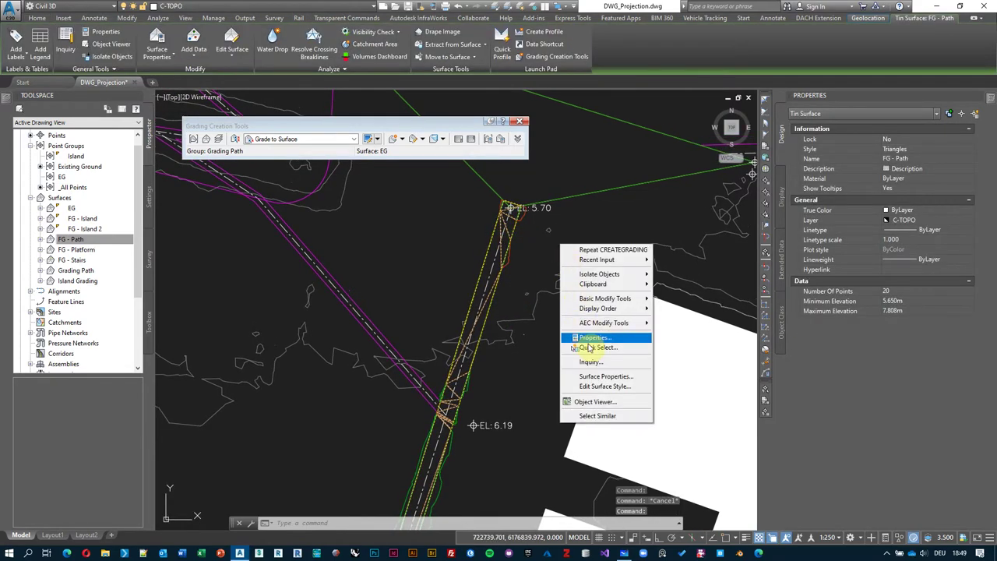
click(593, 401)
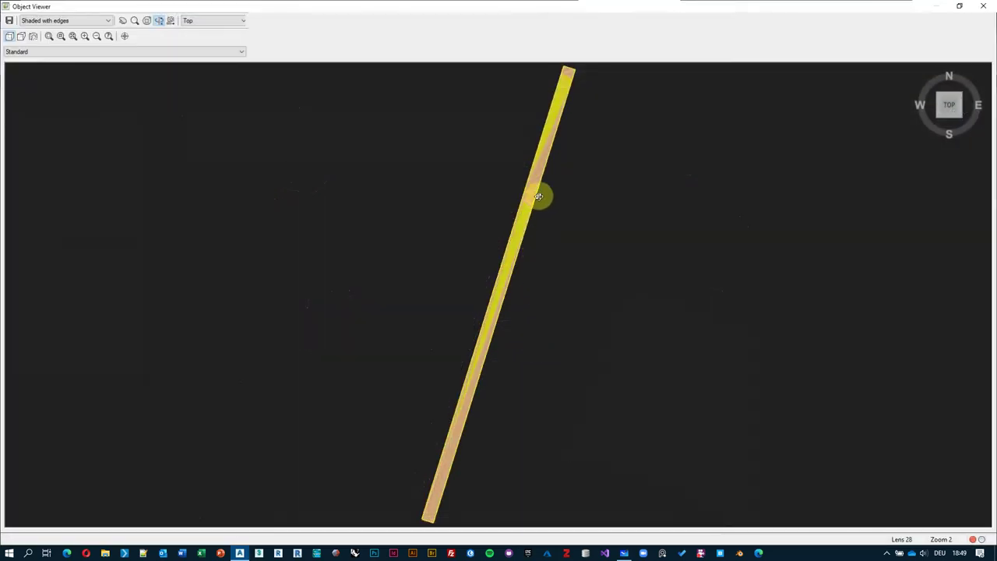
mouse_move(538, 196)
mouse_down()
mouse_move(513, 294)
mouse_move(451, 256)
mouse_up()
key(Escape)
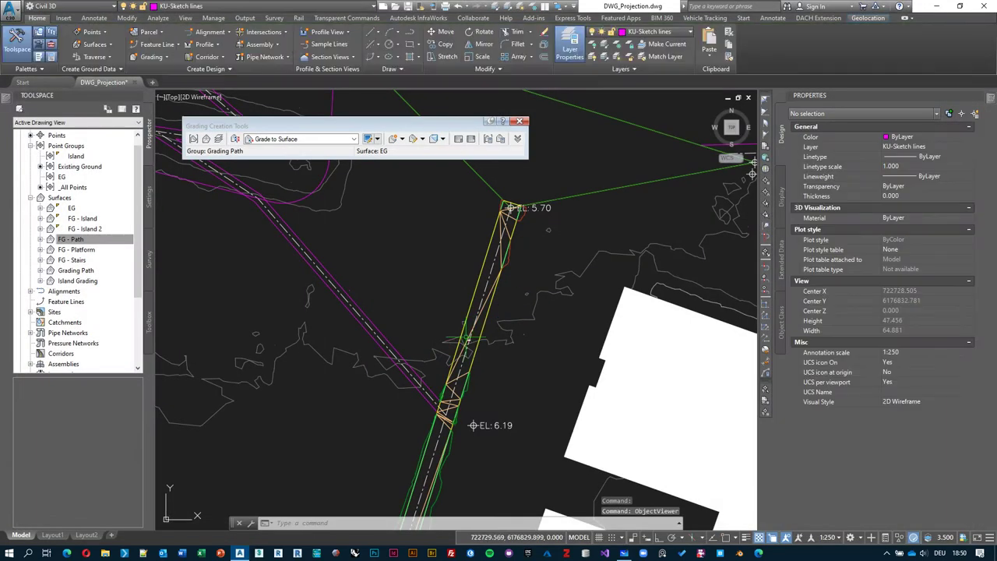
scroll(524, 279, down, 2)
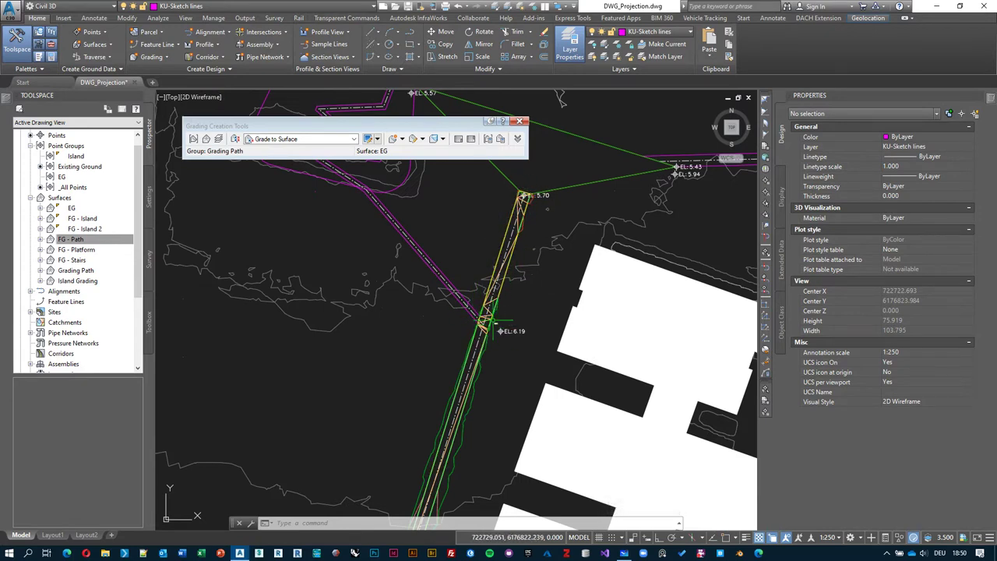
scroll(494, 296, down, 2)
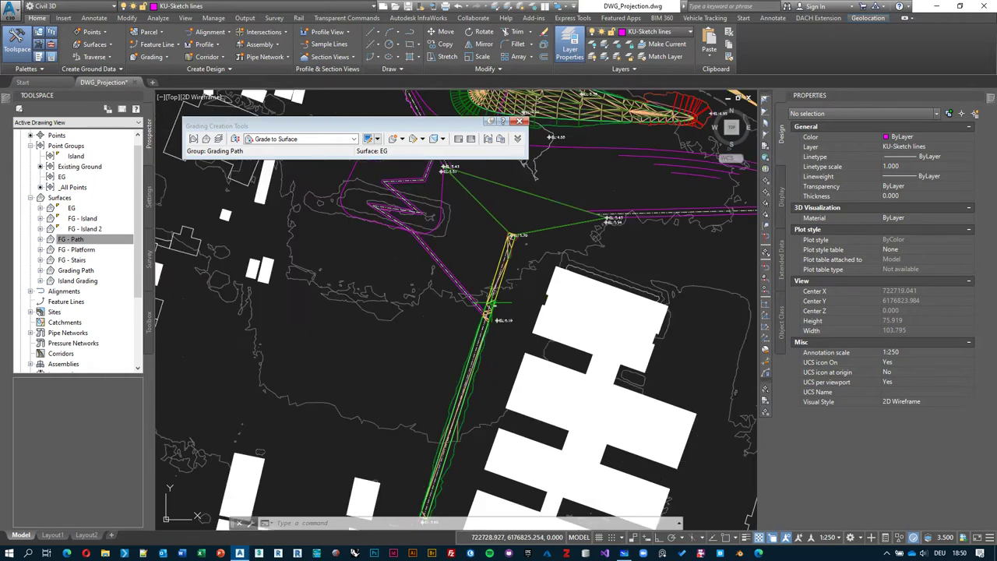
middle_drag(463, 414, 475, 337)
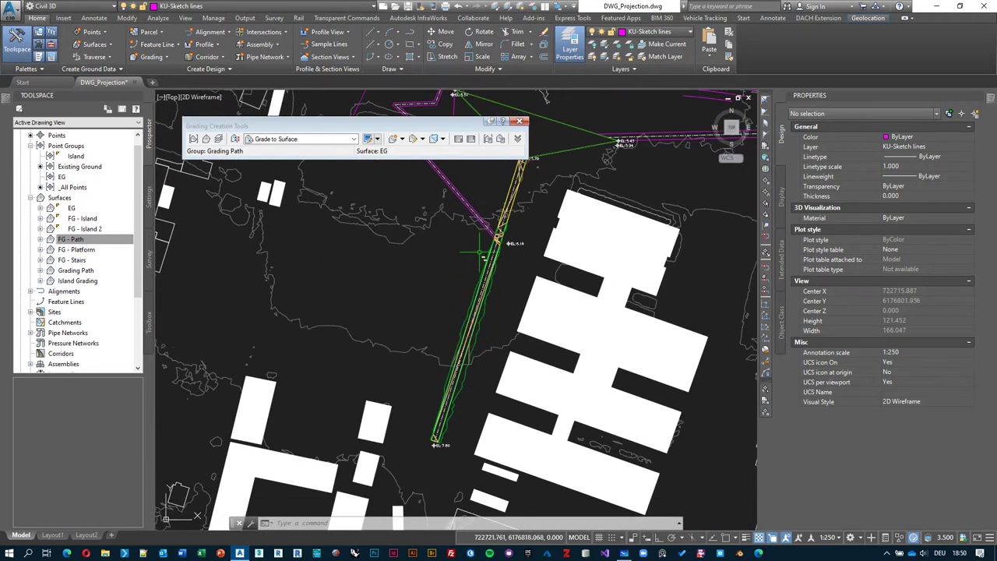
scroll(480, 252, up, 2)
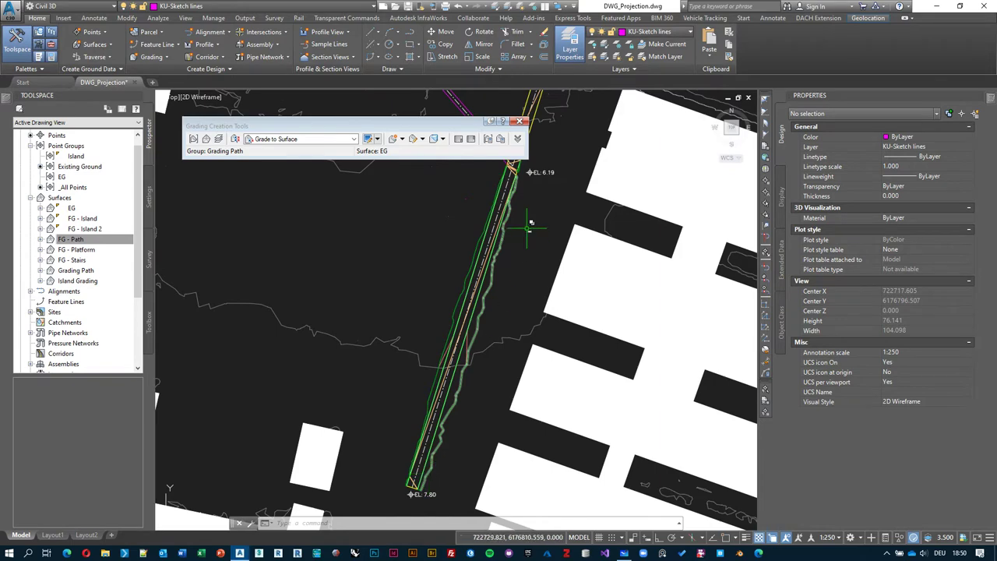
scroll(505, 223, down, 2)
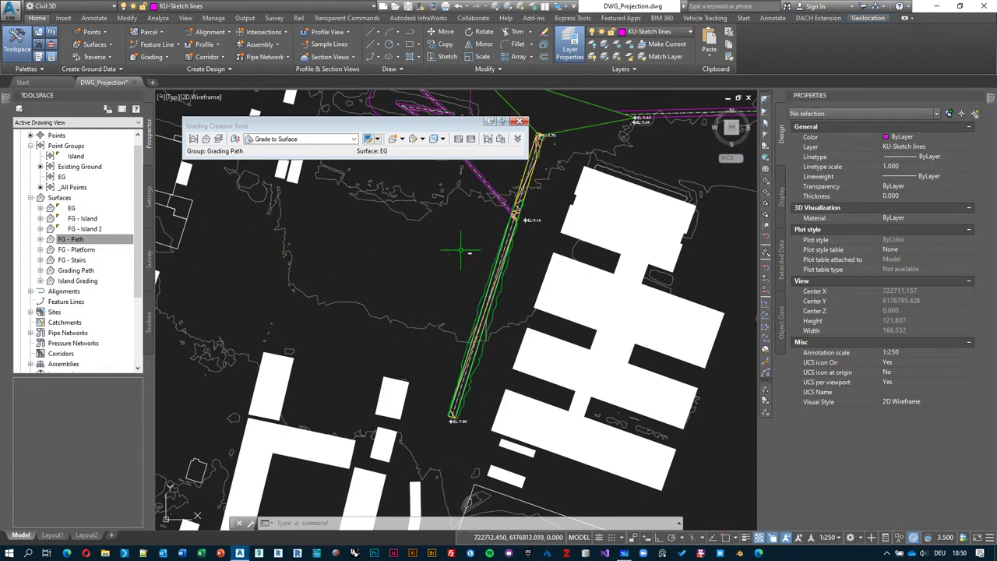
scroll(514, 257, up, 2)
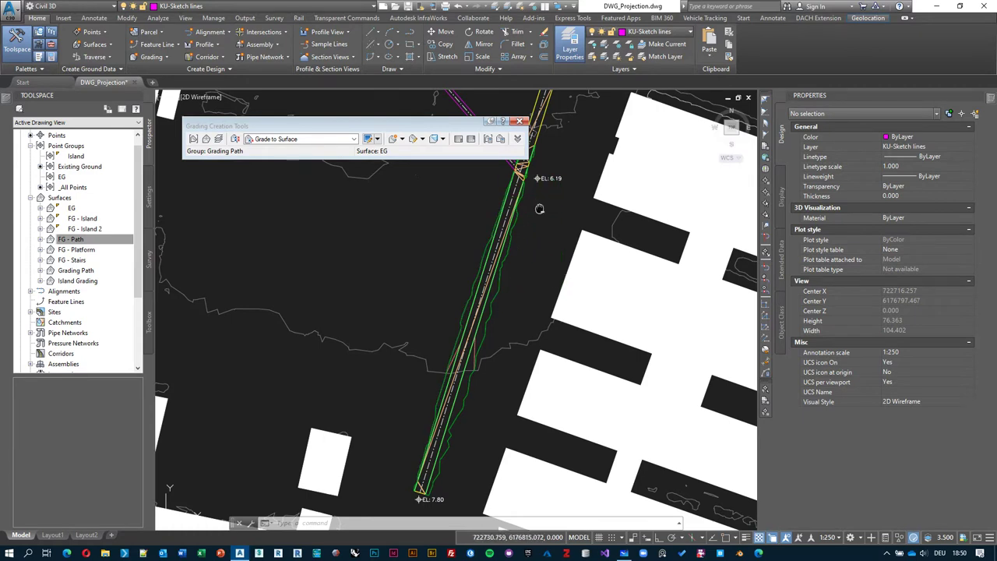
middle_drag(540, 209, 537, 220)
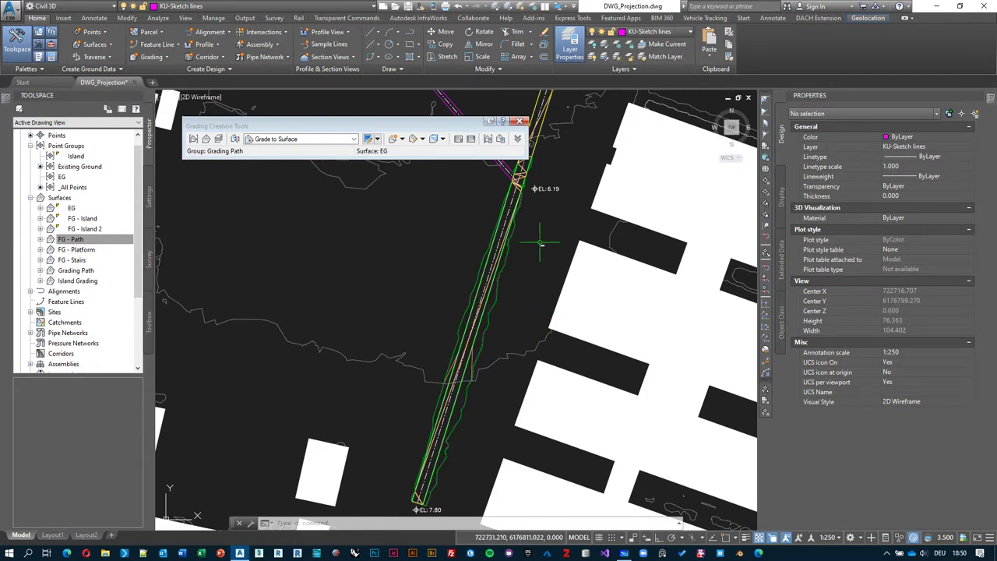
mouse_move(540, 244)
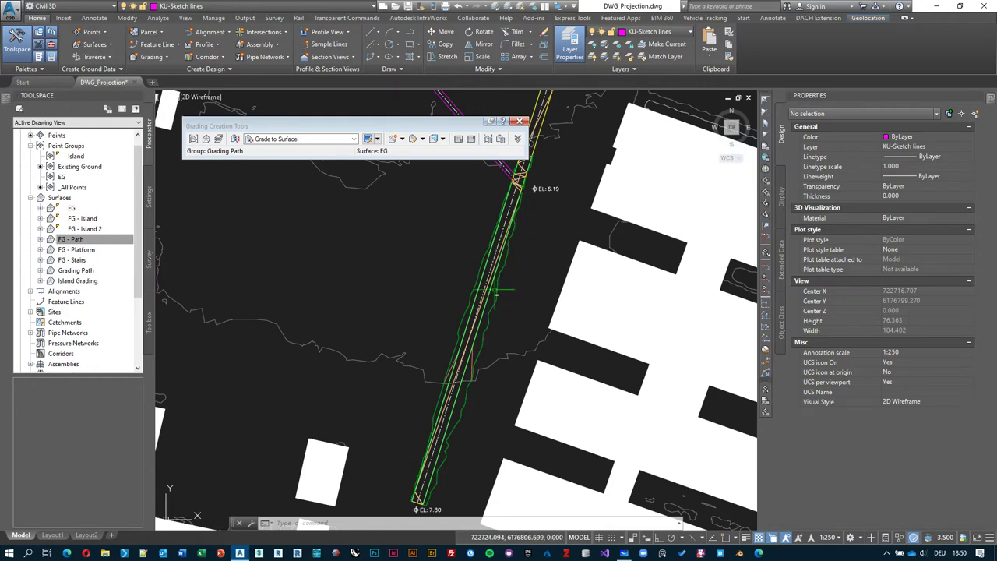
scroll(490, 304, down, 2)
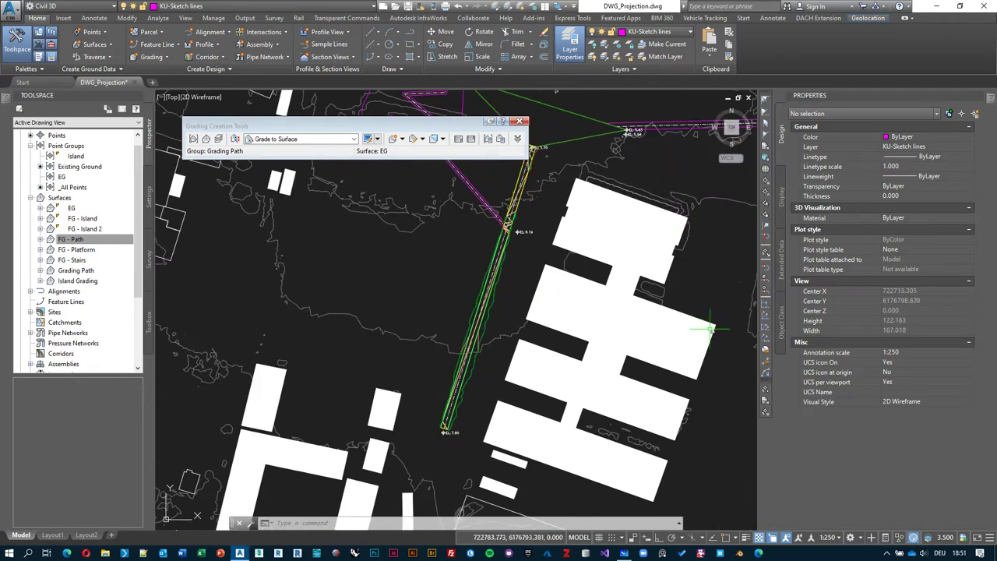
scroll(486, 223, up, 1)
scroll(543, 359, up, 1)
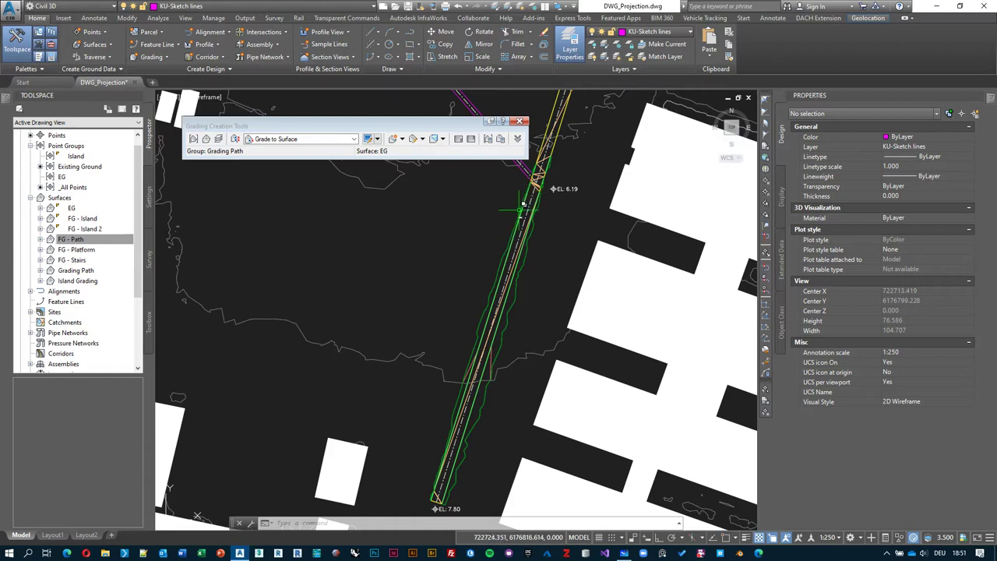
scroll(545, 242, down, 2)
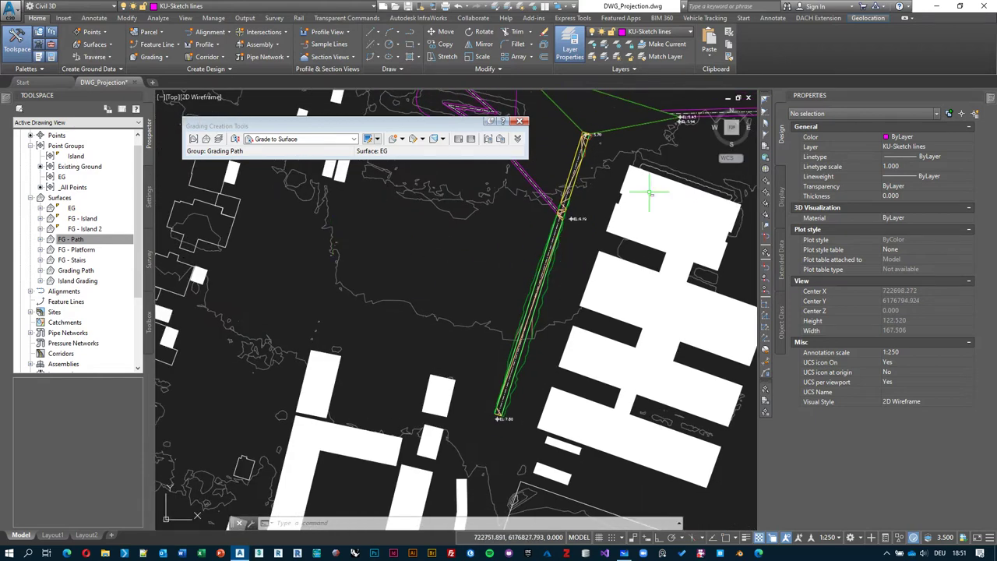
middle_drag(575, 219, 566, 248)
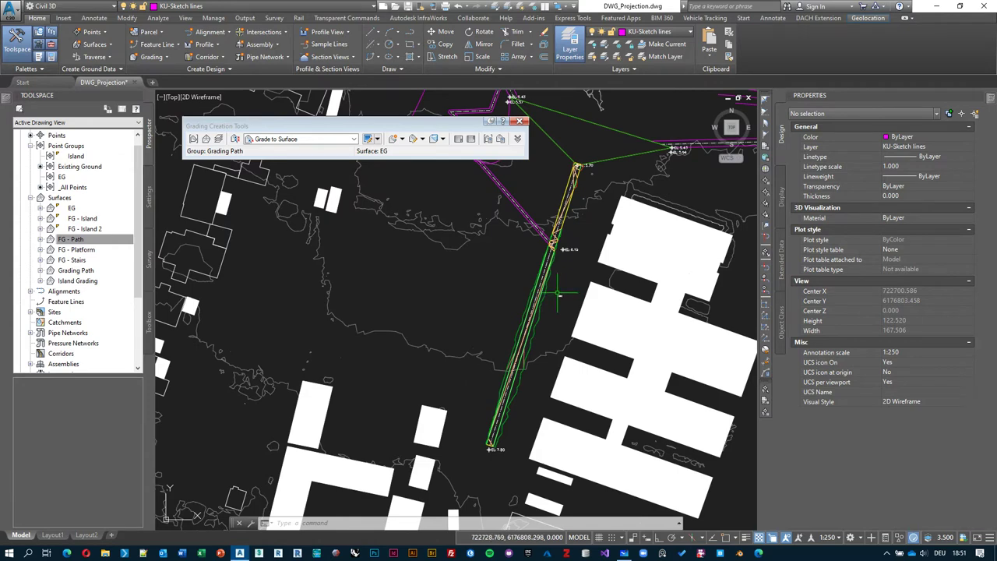
mouse_move(610, 169)
middle_down()
mouse_move(602, 210)
mouse_move(542, 288)
middle_up()
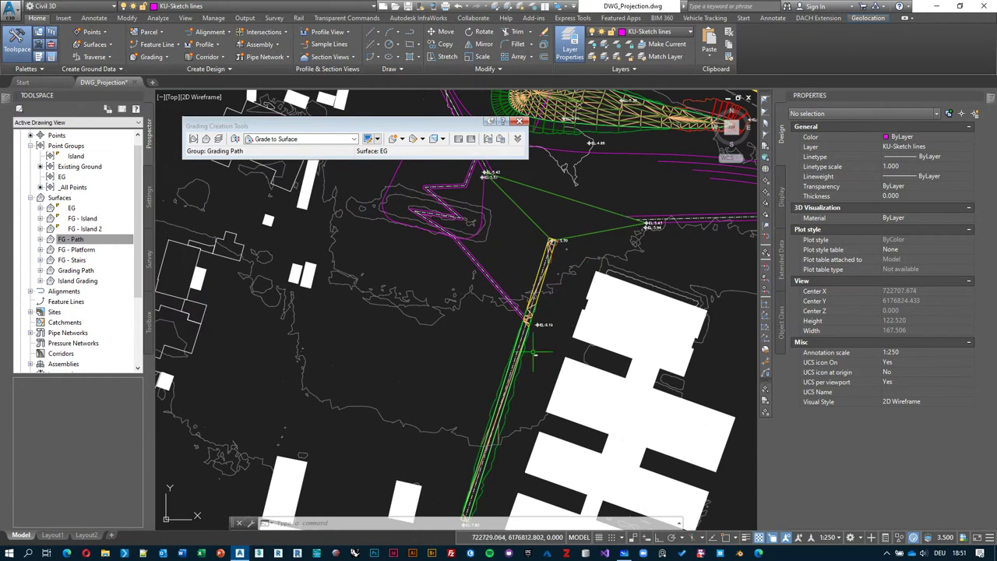
middle_drag(576, 211, 532, 293)
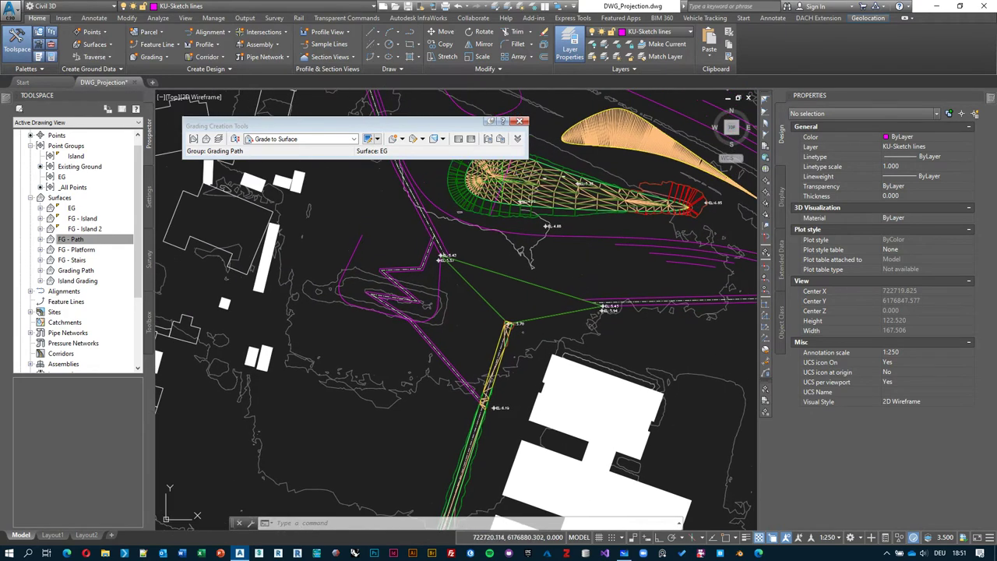
middle_drag(518, 388, 537, 288)
scroll(530, 283, up, 2)
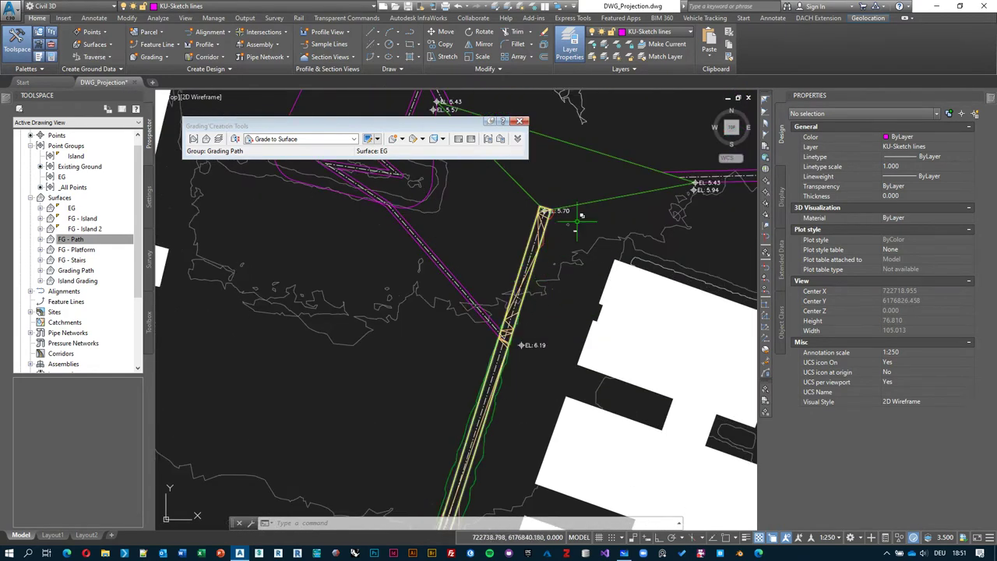
mouse_move(577, 220)
middle_down()
mouse_move(548, 272)
mouse_move(503, 284)
middle_up()
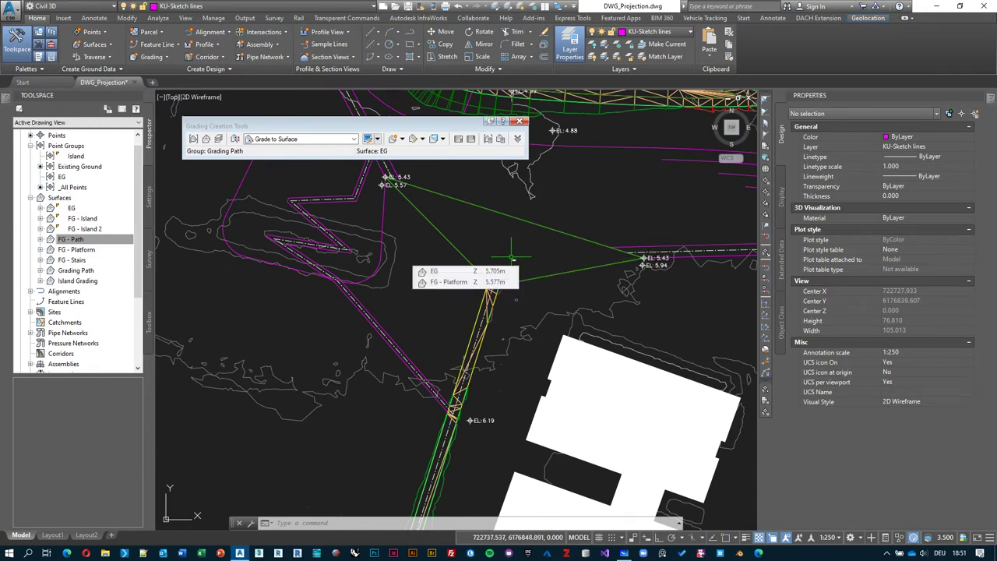
middle_drag(619, 223, 528, 363)
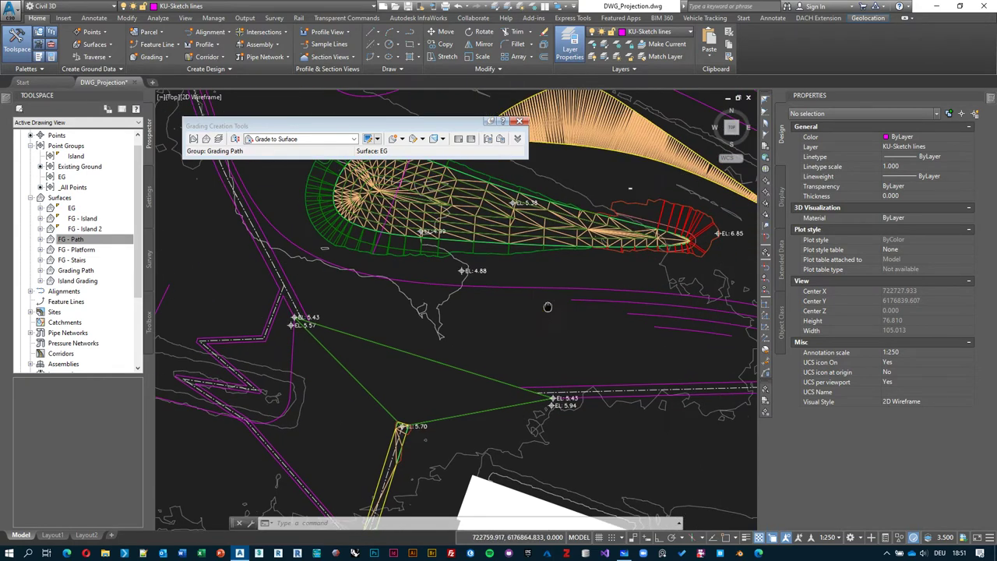
key(alt+Tab)
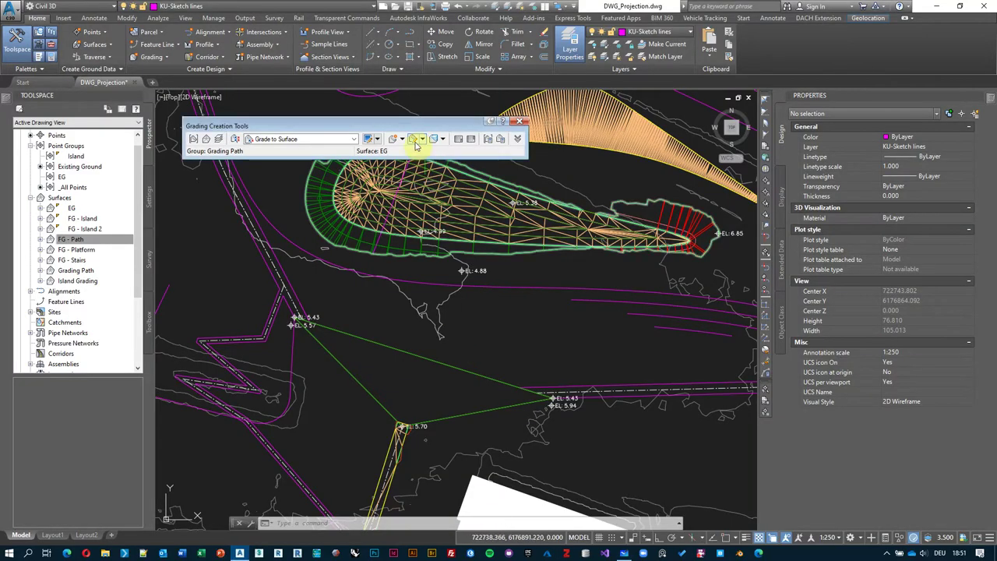
click(416, 142)
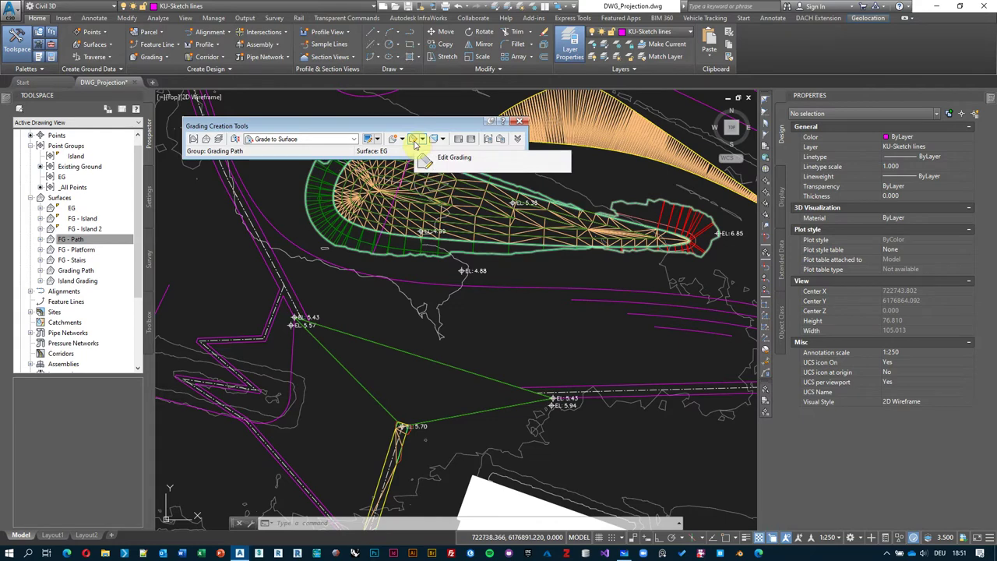
click(448, 157)
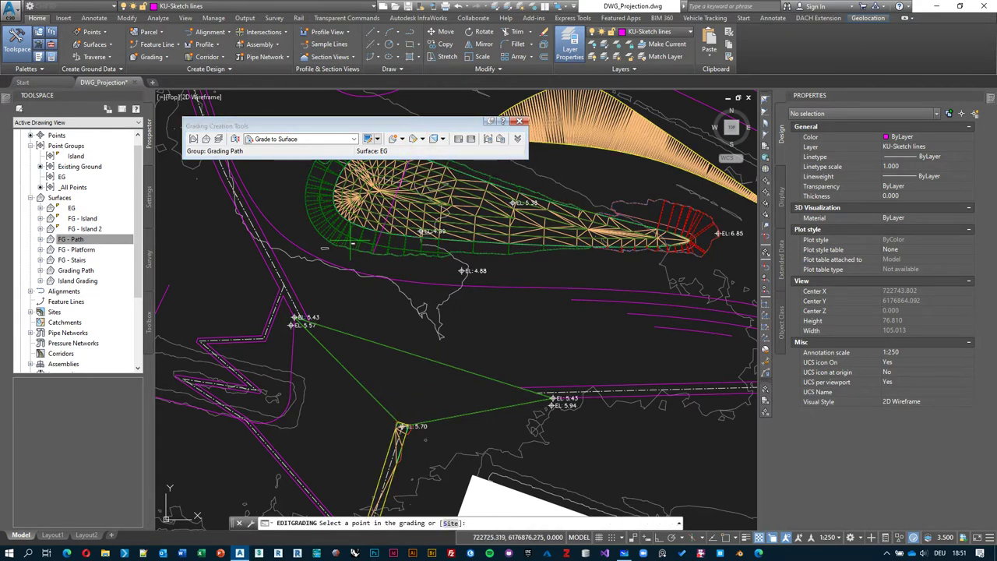
middle_drag(401, 427, 479, 230)
scroll(394, 443, up, 2)
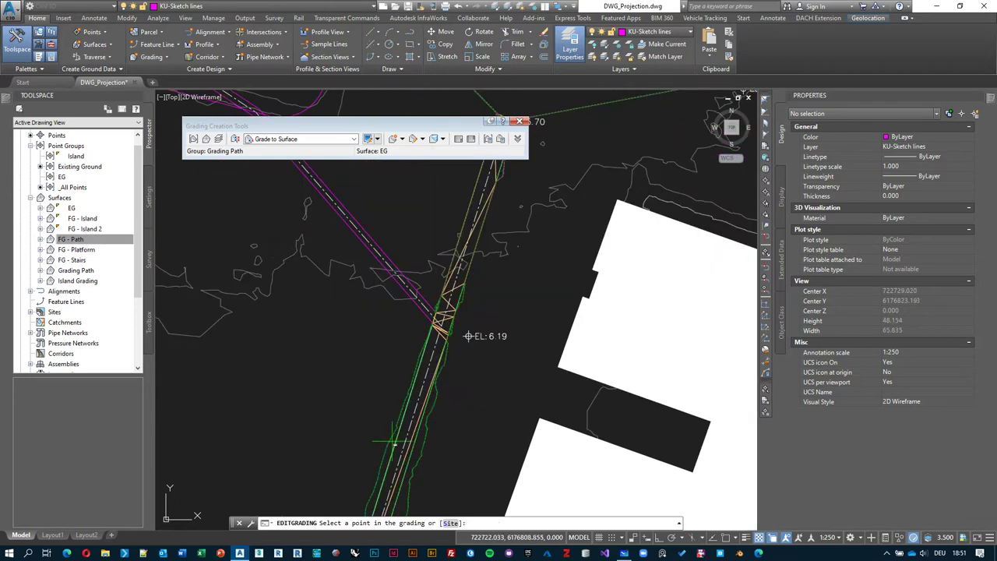
click(421, 449)
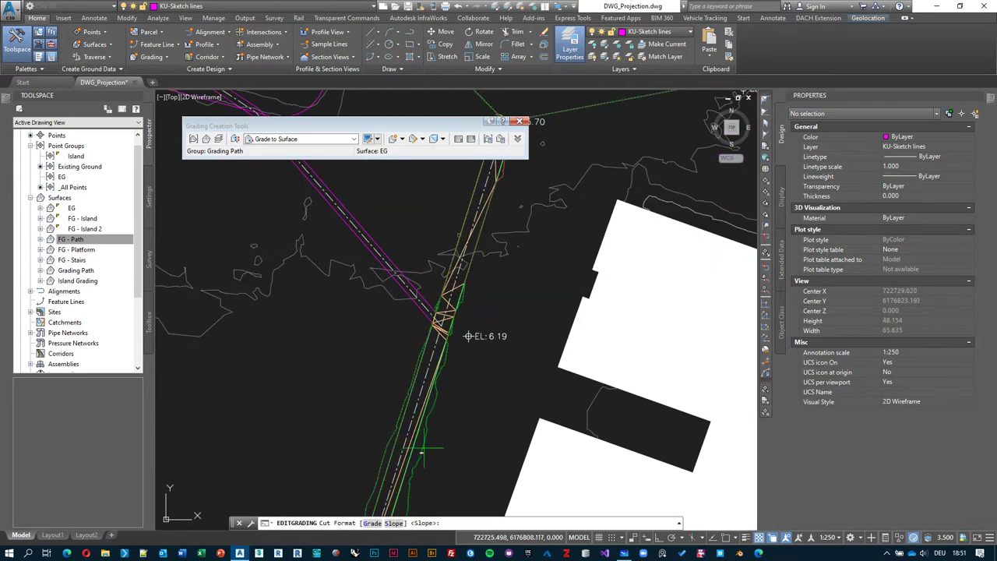
key(Return)
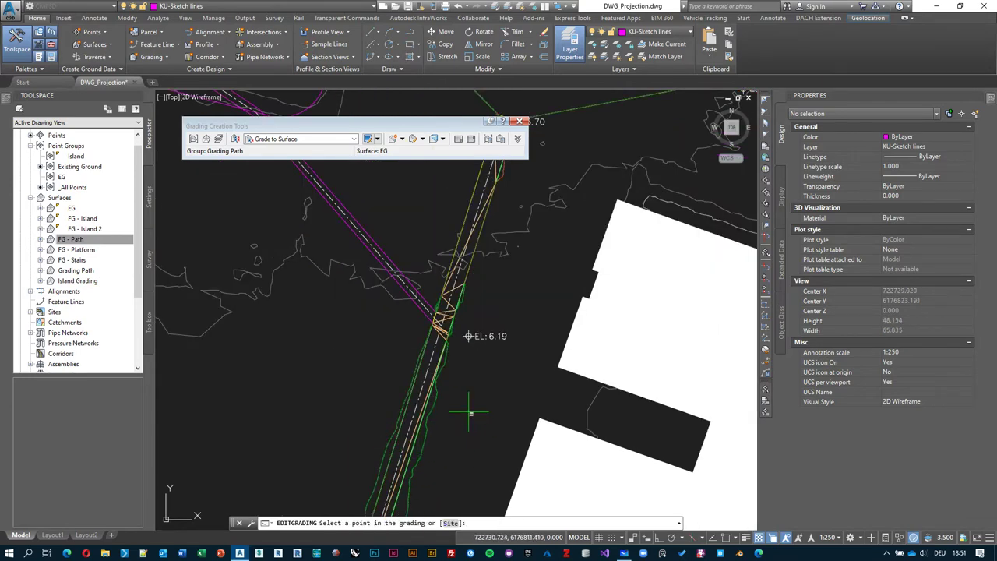
scroll(470, 413, down, 4)
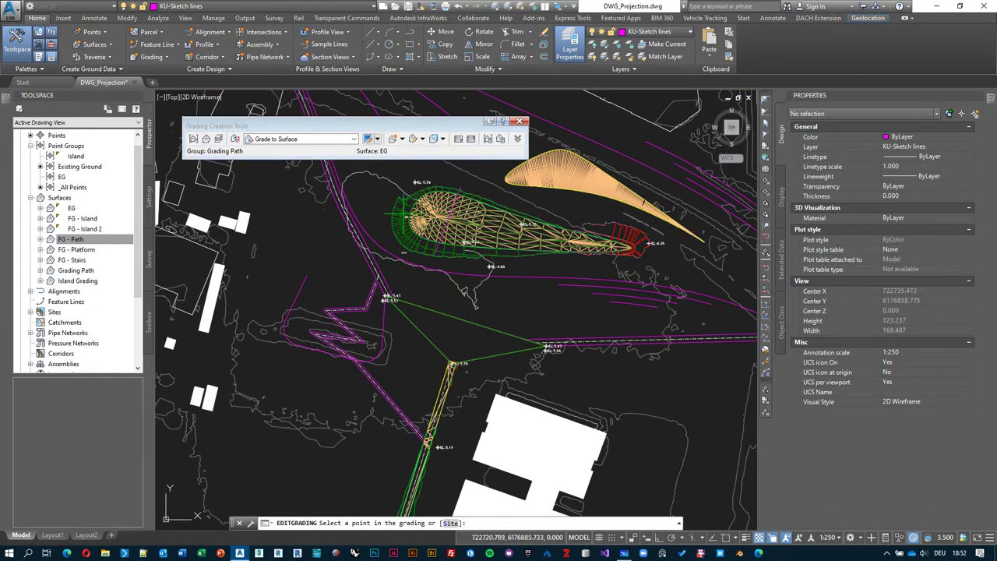
click(402, 224)
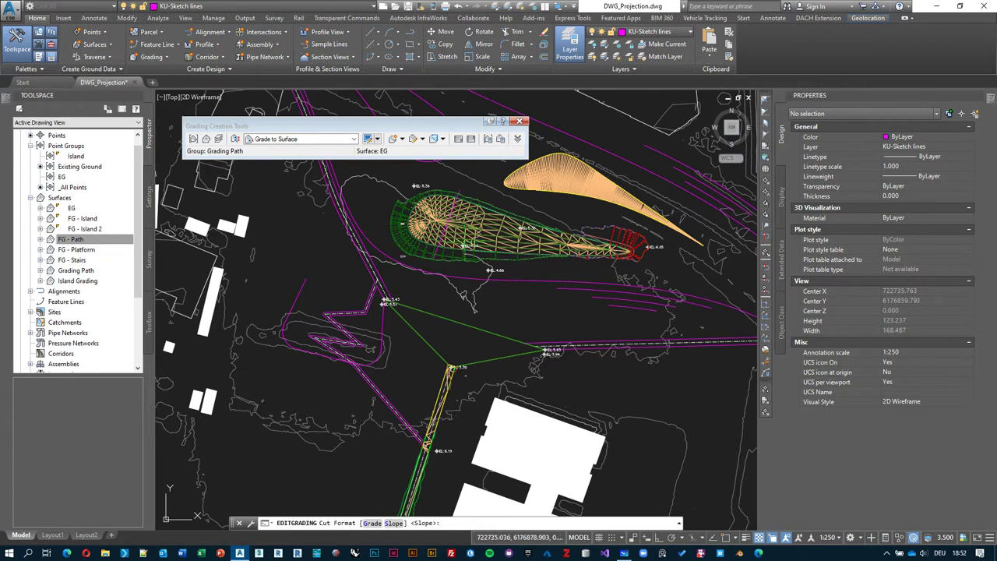
key(Return)
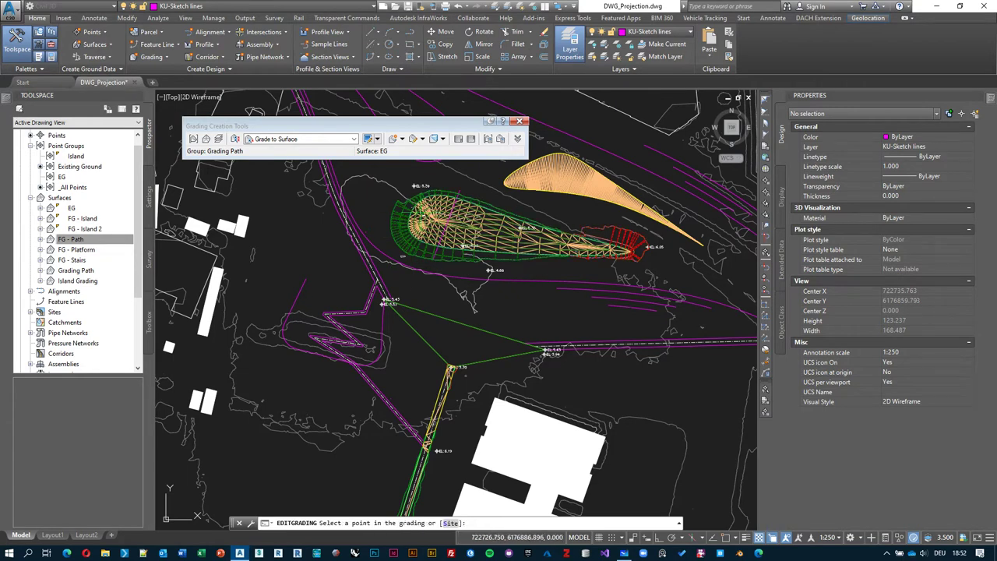
scroll(592, 172, up, 3)
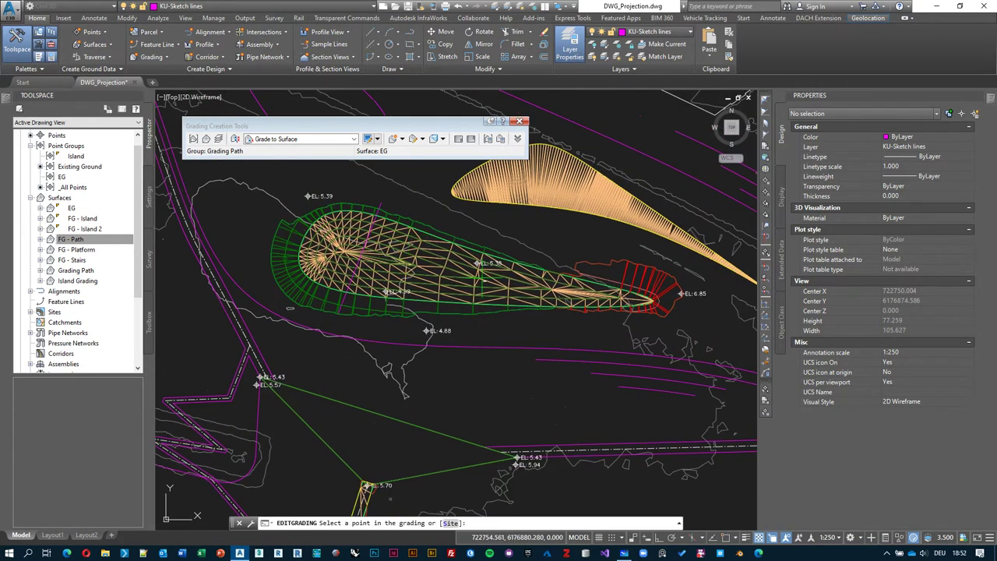
key(alt+Tab)
scroll(414, 430, down, 3)
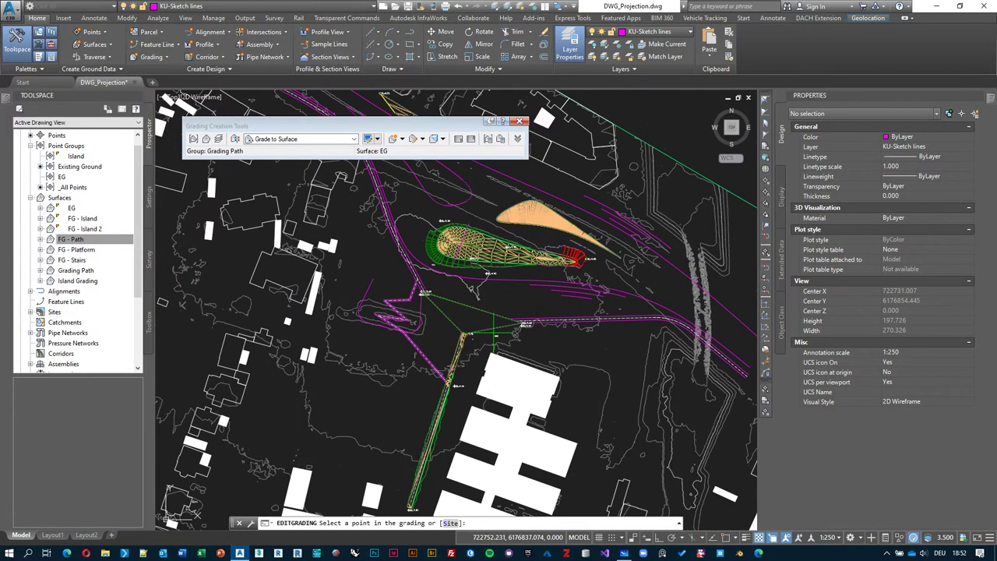
scroll(414, 431, up, 1)
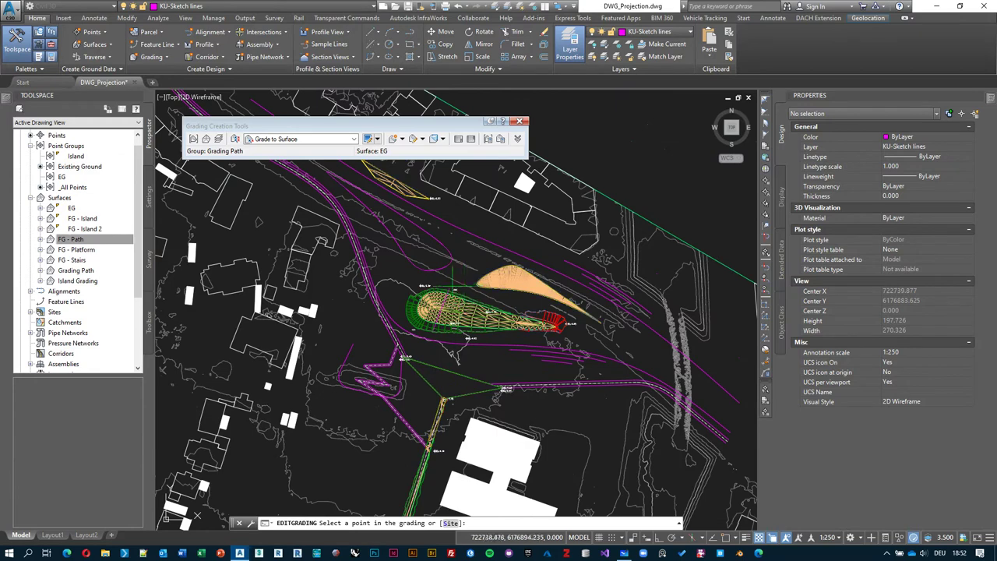
scroll(460, 274, up, 10)
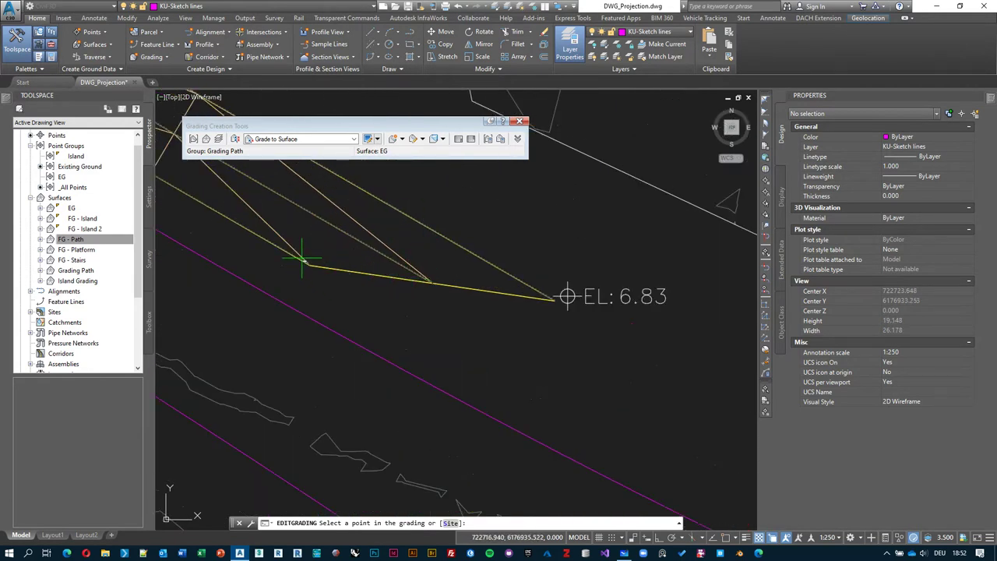
scroll(389, 280, down, 2)
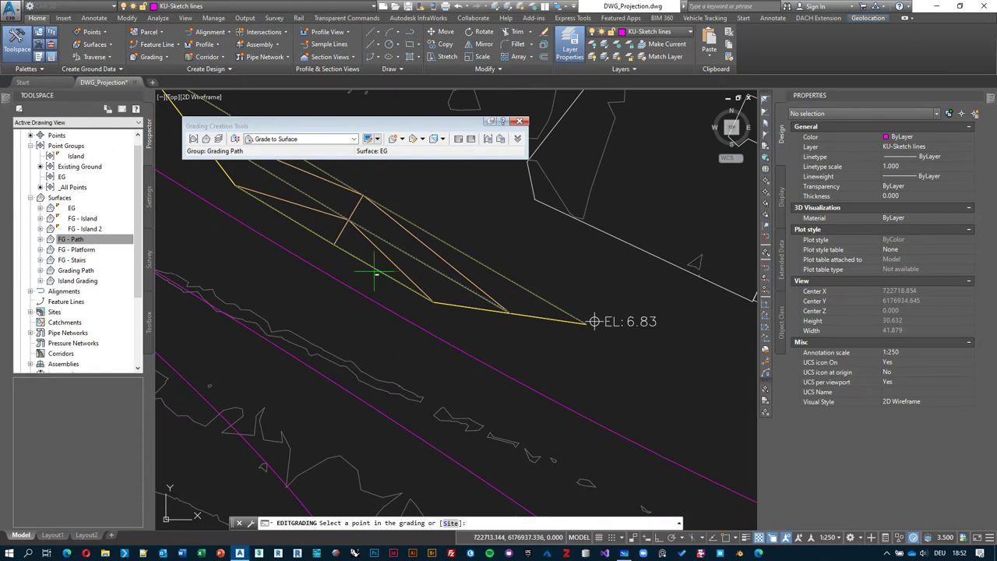
key(Escape)
middle_drag(358, 274, 367, 273)
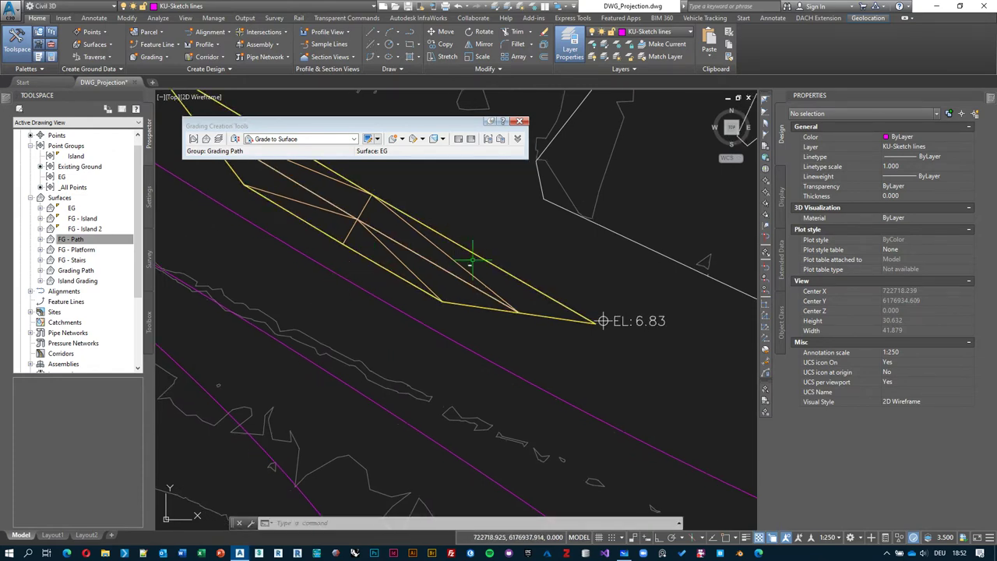
middle_drag(468, 260, 445, 272)
click(456, 307)
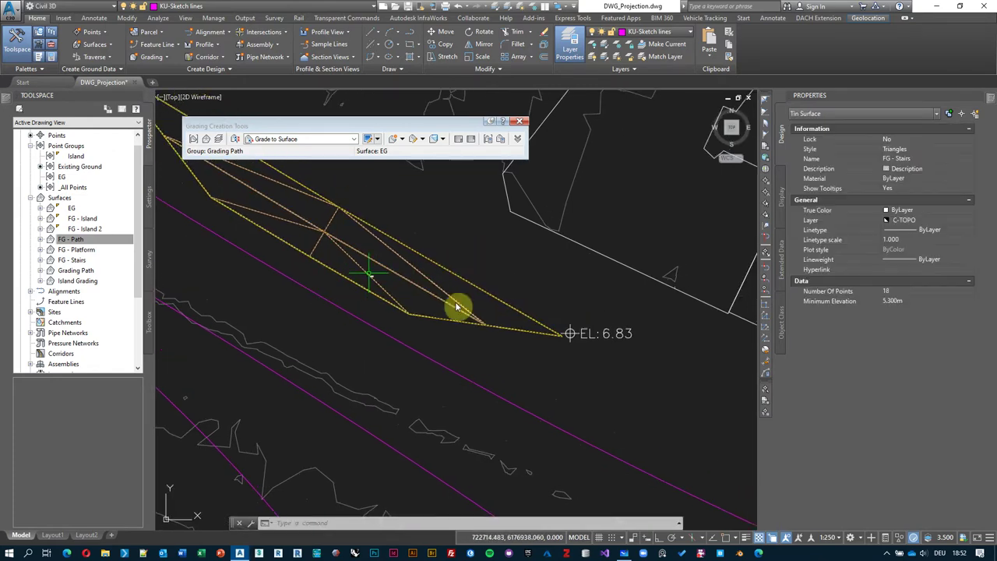
right_click(472, 397)
click(522, 383)
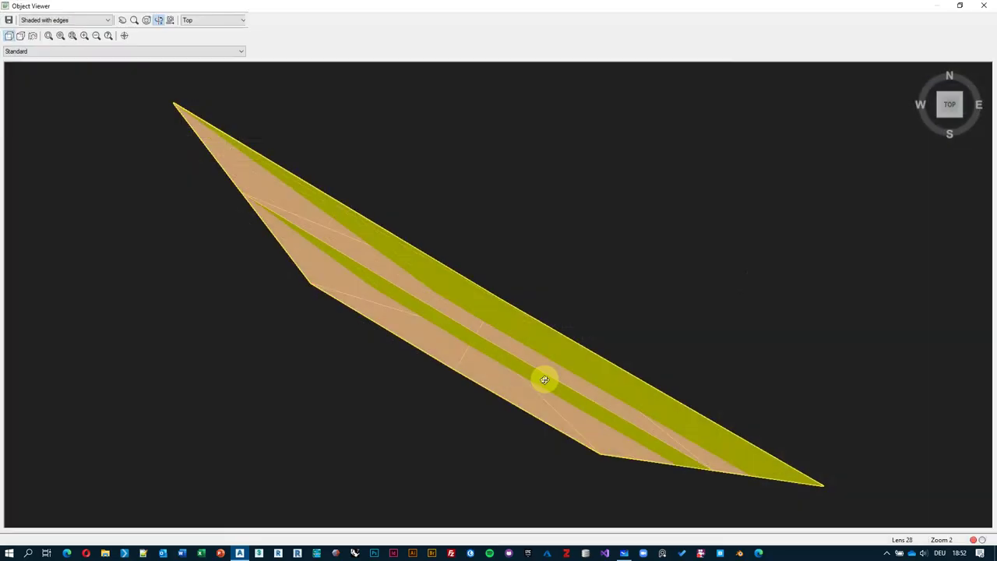
drag(543, 379, 426, 325)
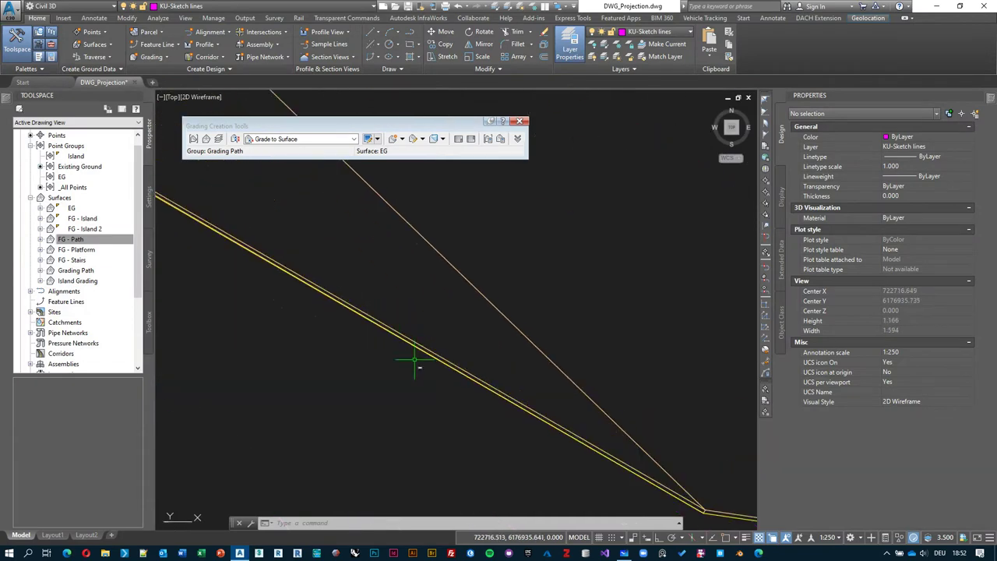
scroll(416, 360, up, 3)
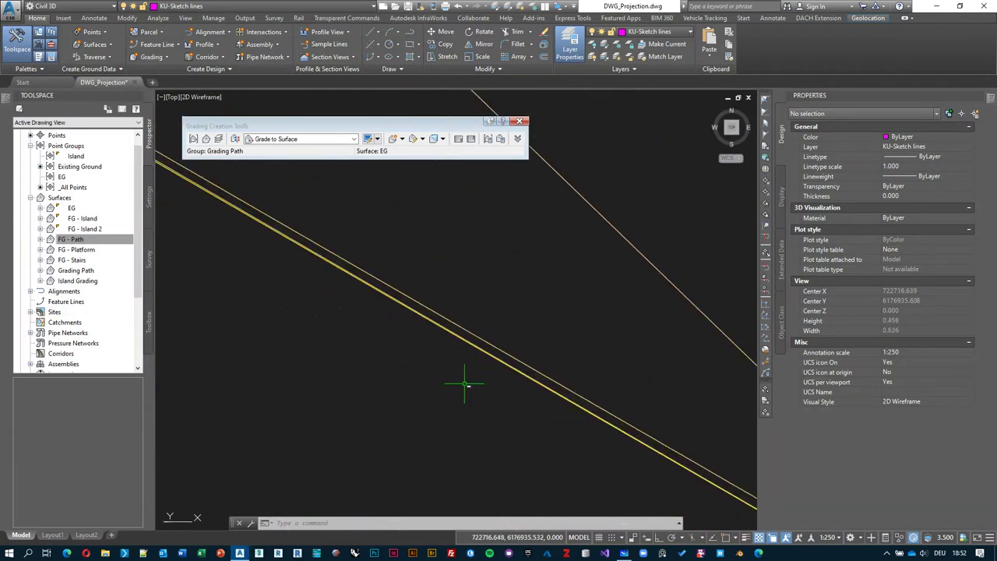
click(494, 352)
click(542, 407)
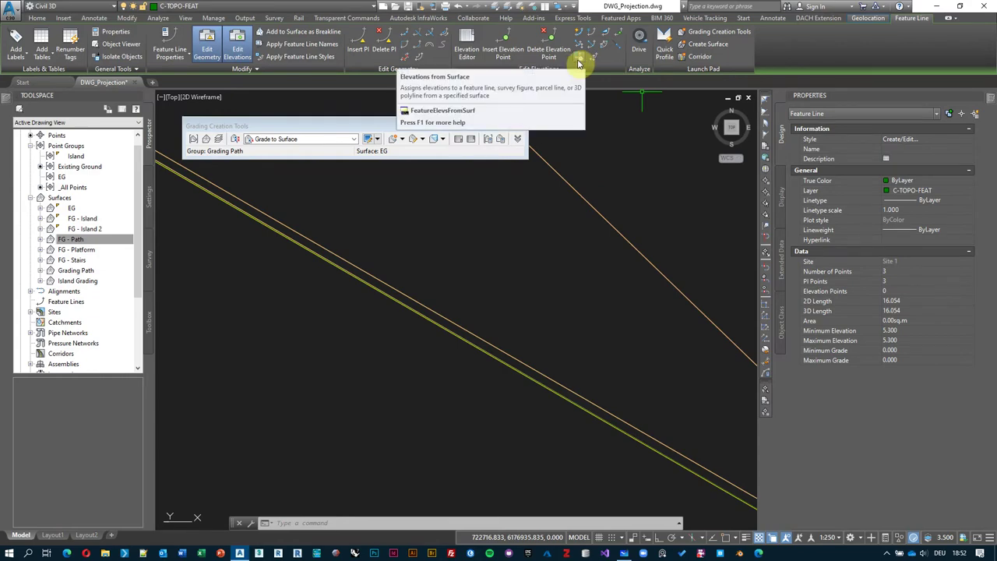
scroll(507, 292, down, 6)
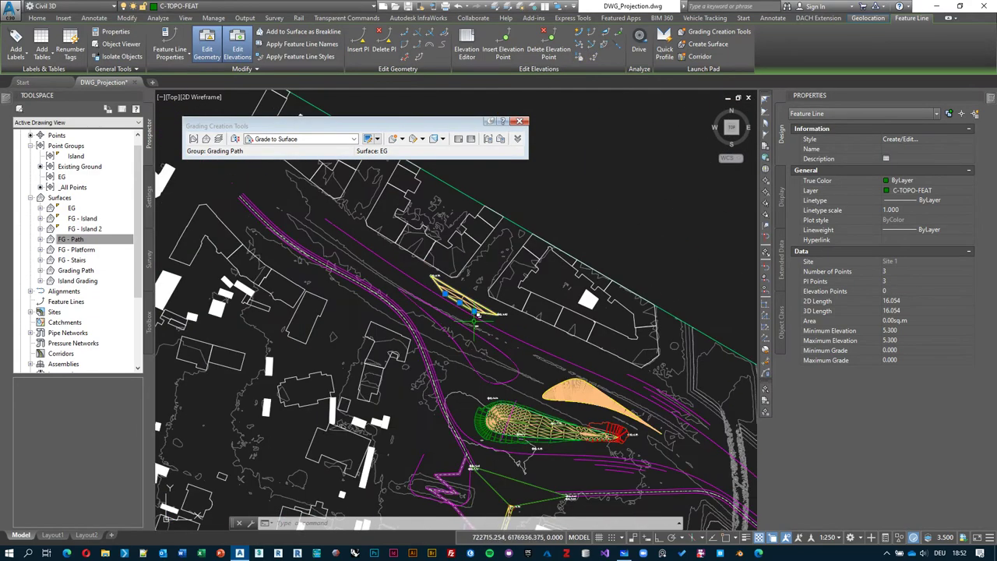
scroll(474, 323, up, 3)
key(Escape)
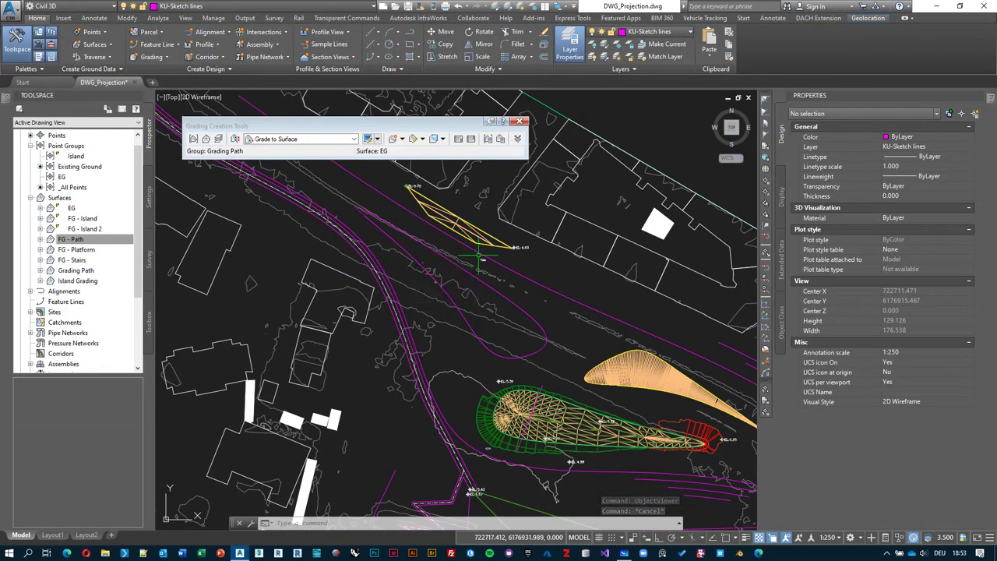
middle_drag(541, 293, 525, 224)
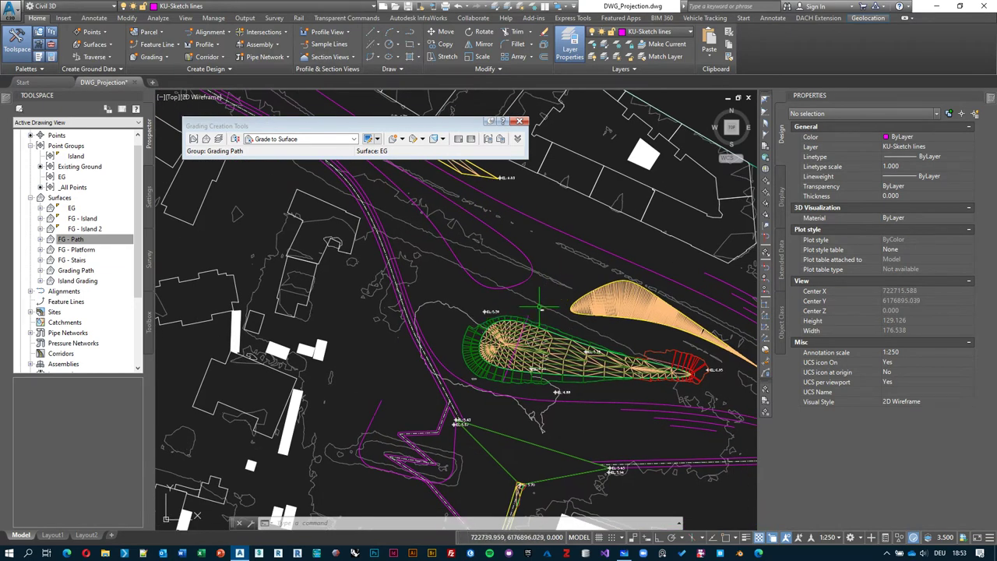
scroll(539, 296, down, 2)
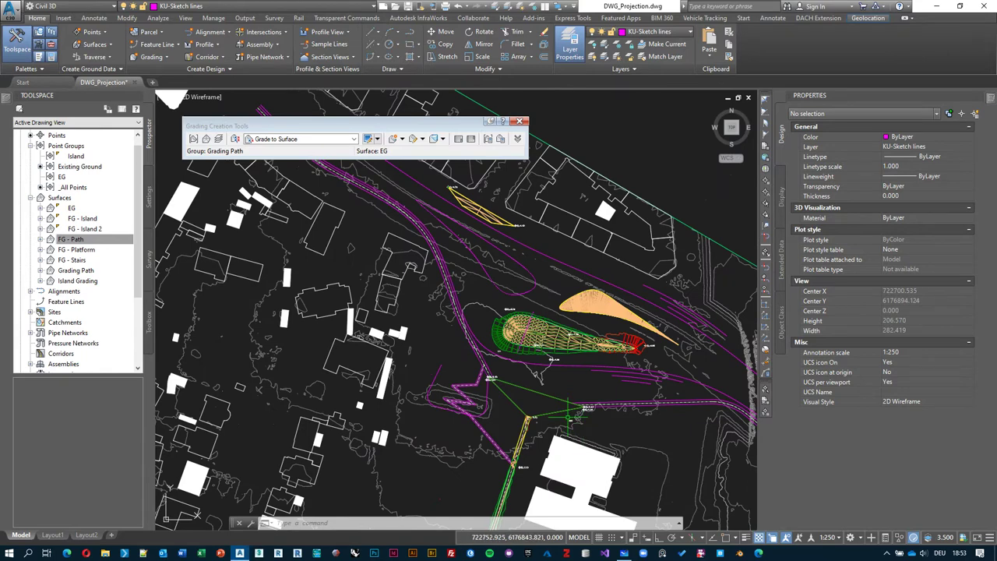
middle_drag(530, 294, 487, 341)
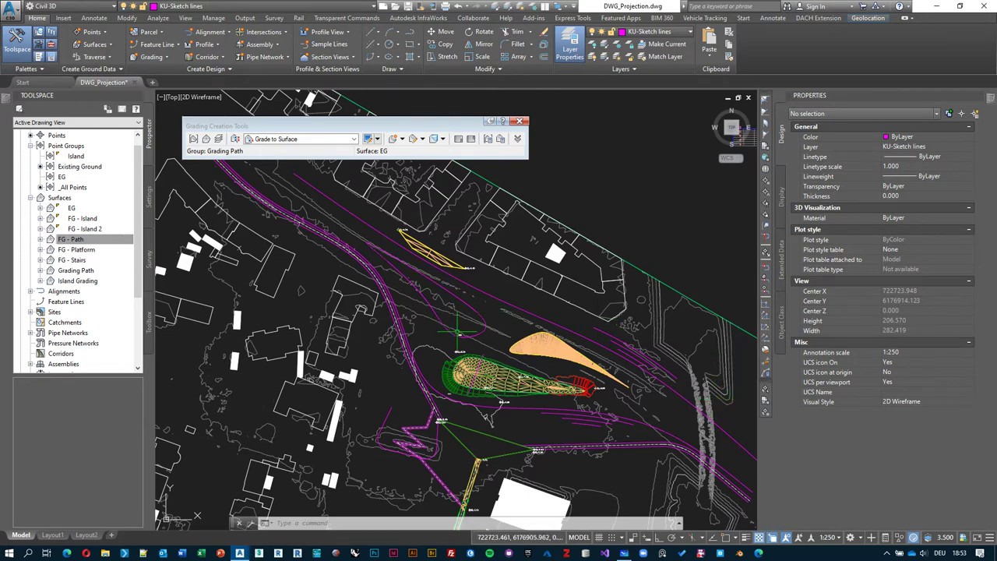
middle_drag(484, 352, 478, 338)
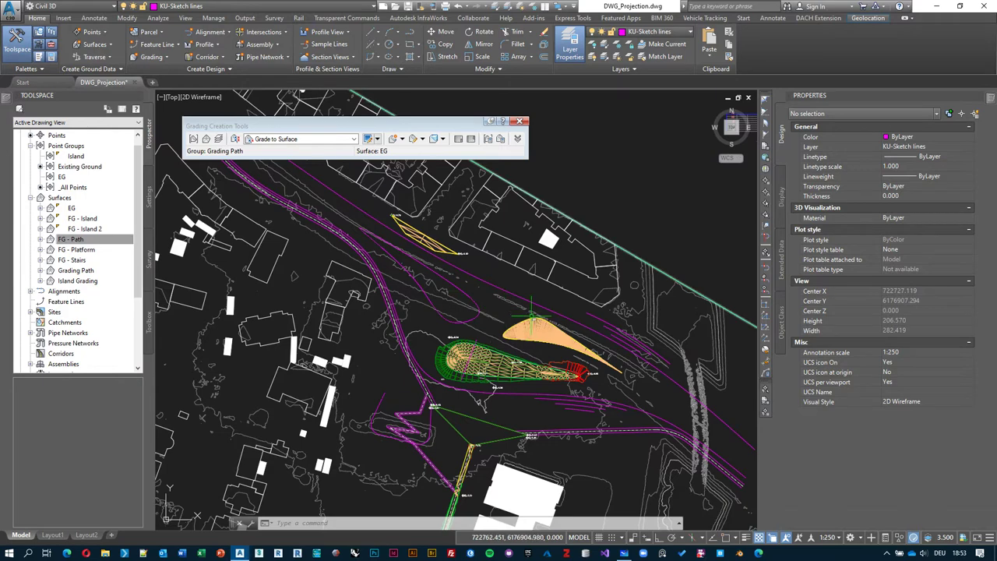
mouse_move(514, 400)
middle_down()
mouse_move(514, 369)
mouse_move(465, 367)
middle_up()
middle_drag(553, 362, 462, 392)
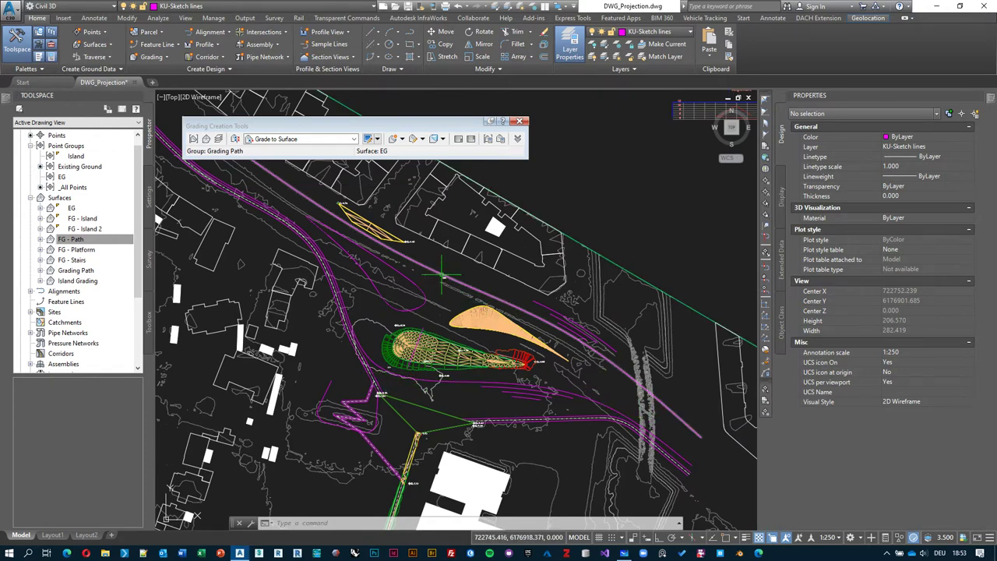
Select the magenta Spline on the KU-Sketch lines layer running along the path
mouse_move(428, 265)
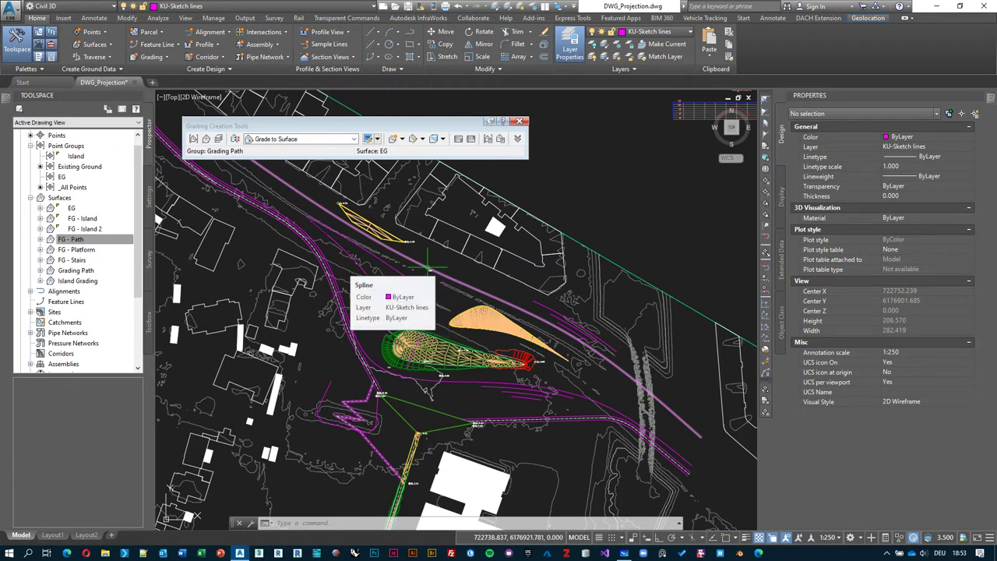
click(428, 266)
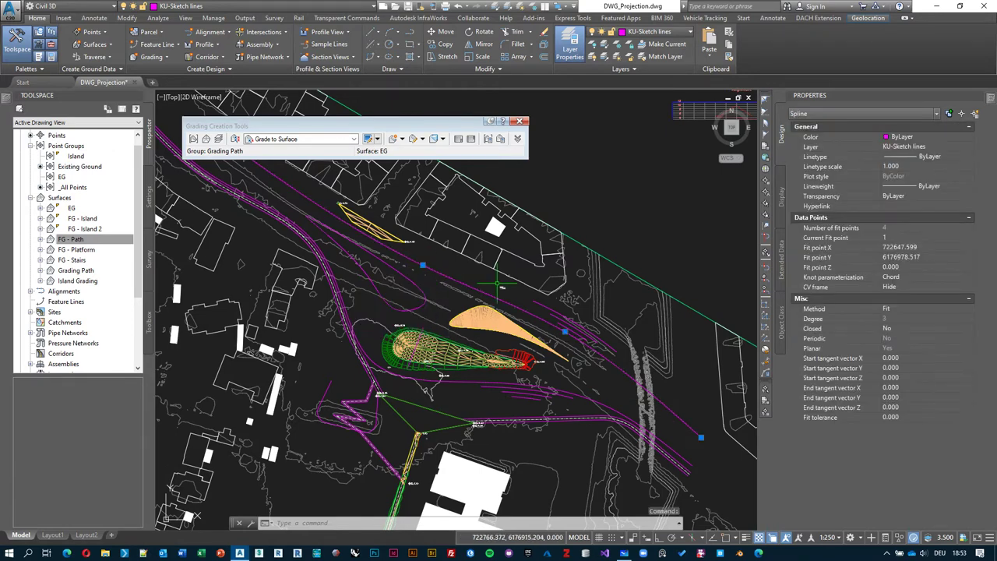
middle_drag(483, 271, 491, 310)
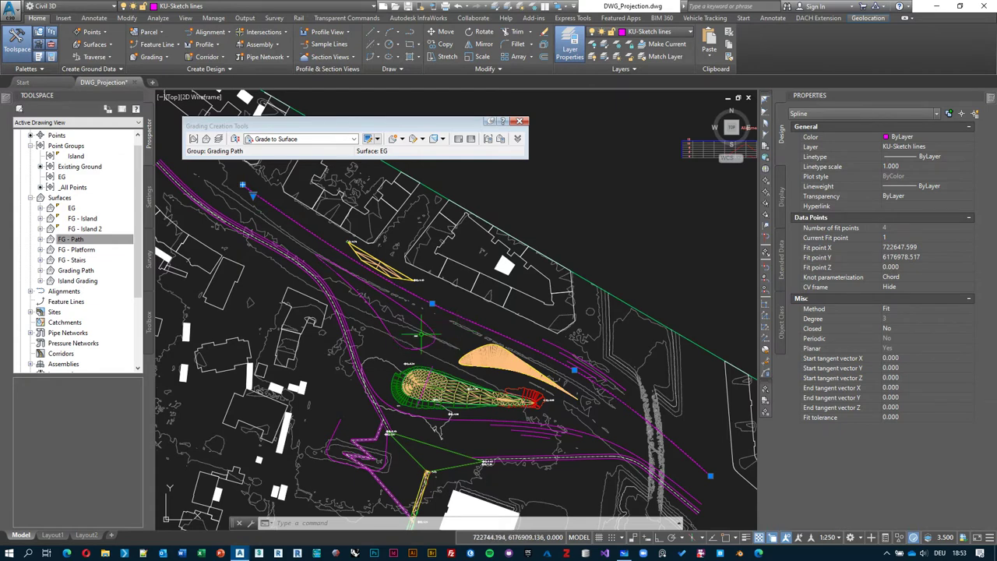
key(Escape)
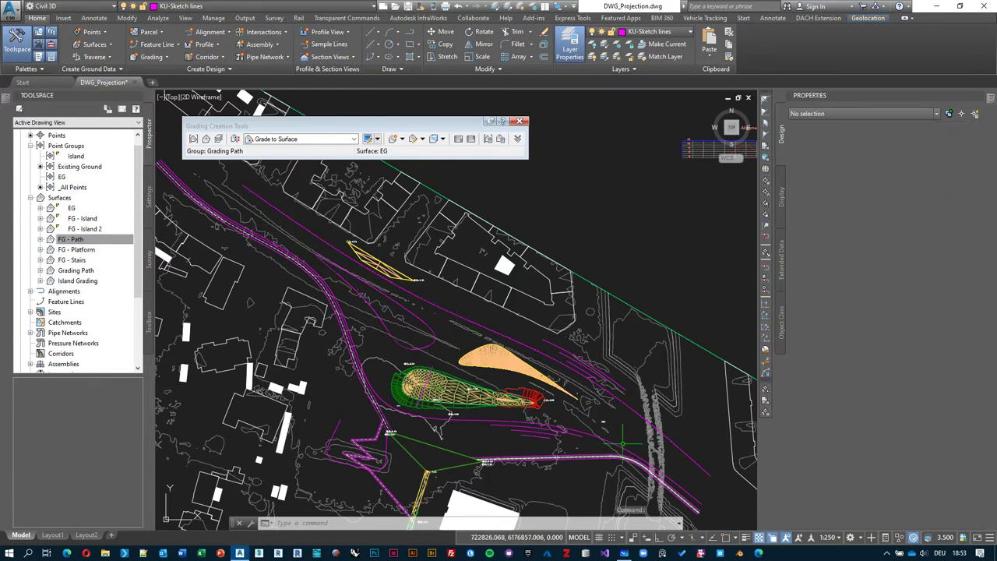
scroll(500, 327, up, 2)
click(411, 296)
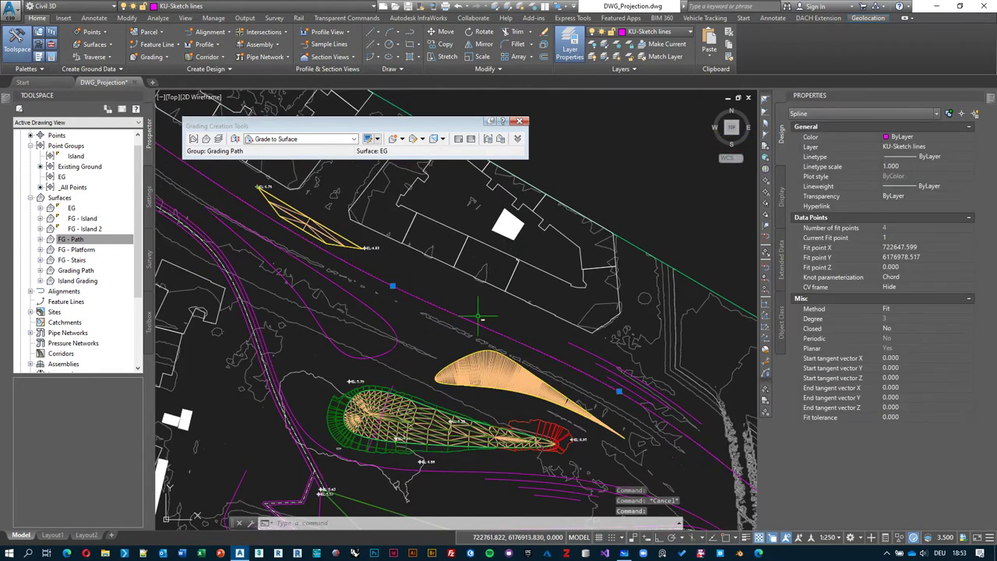
scroll(492, 324, down, 3)
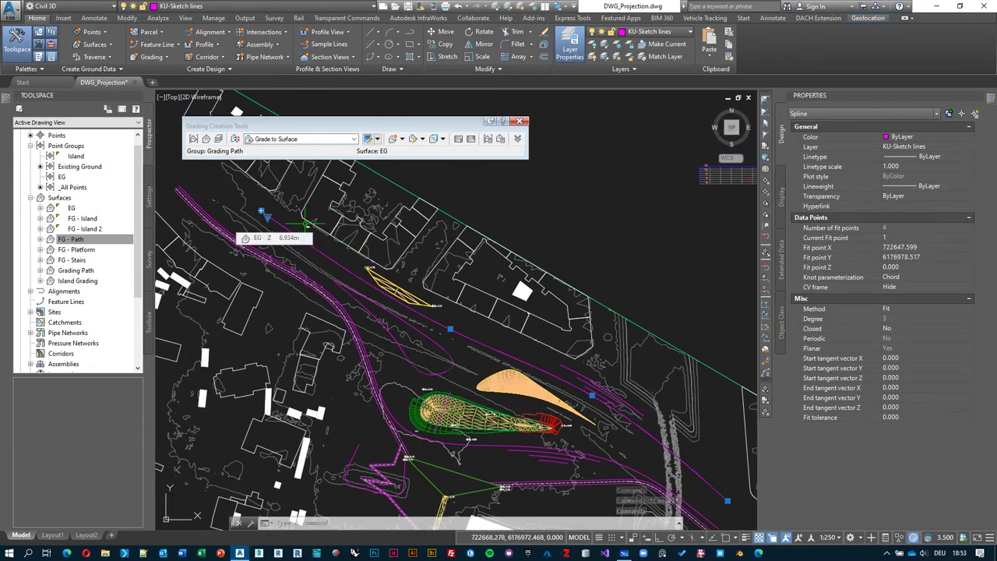
scroll(307, 226, up, 3)
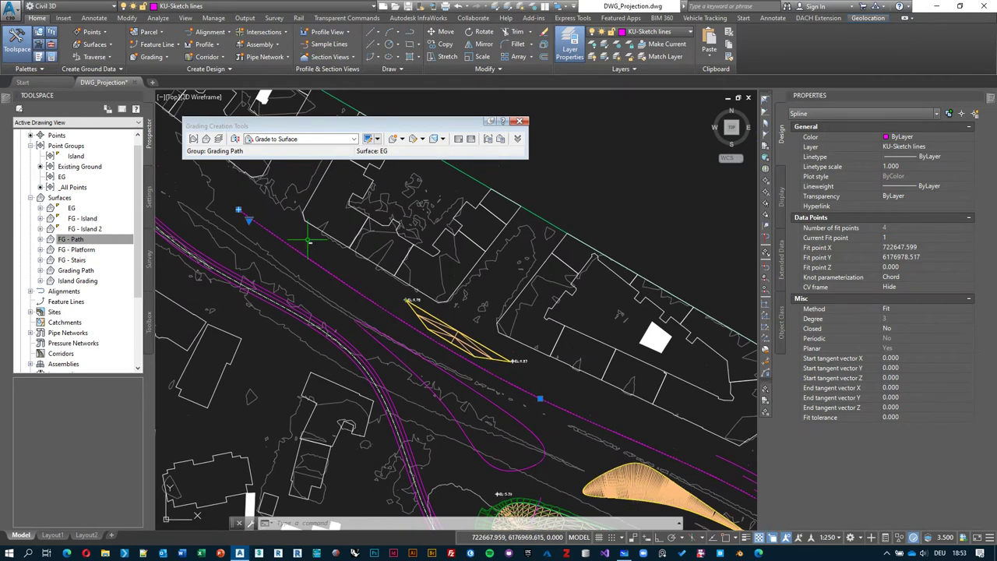
Convert the sketch spline with PEDIT into a polyline about 260.053 m long
text(pe)
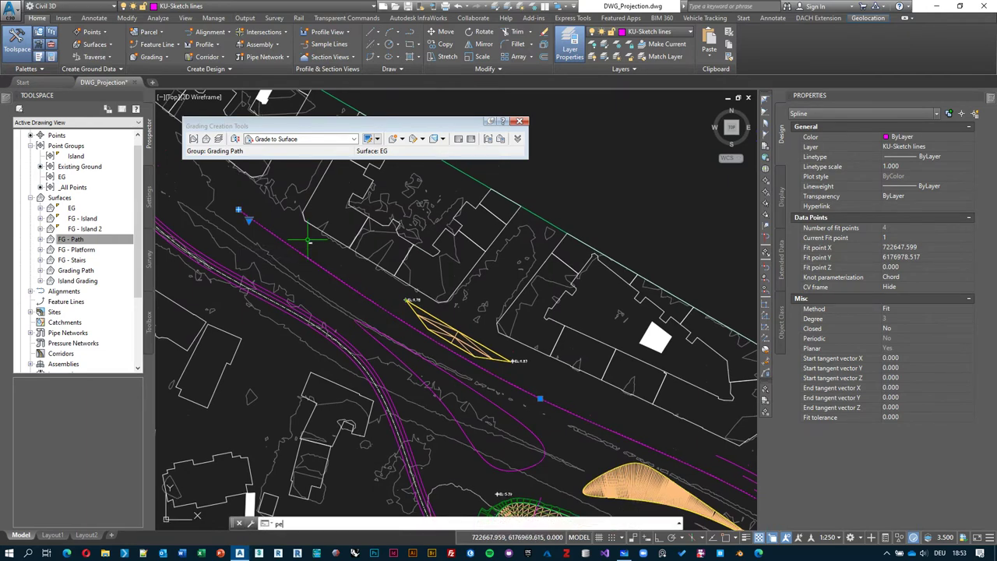
key(Return)
key(Return)
key(Return)
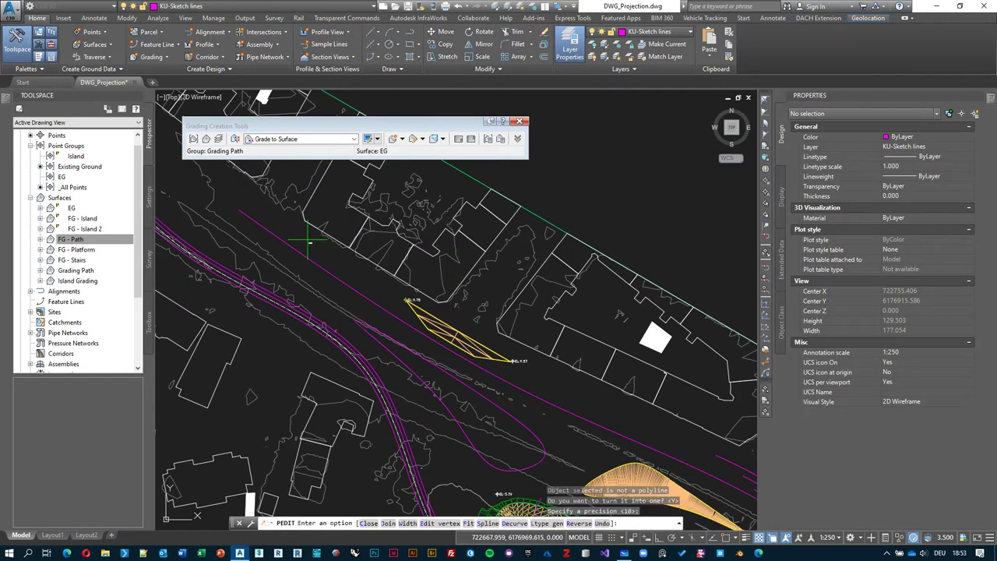
key(Return)
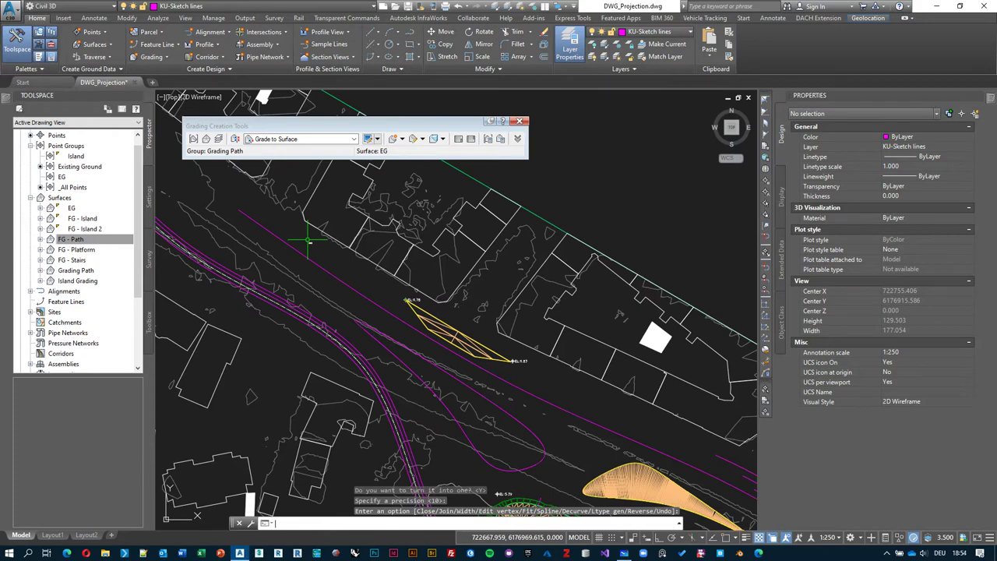
click(337, 279)
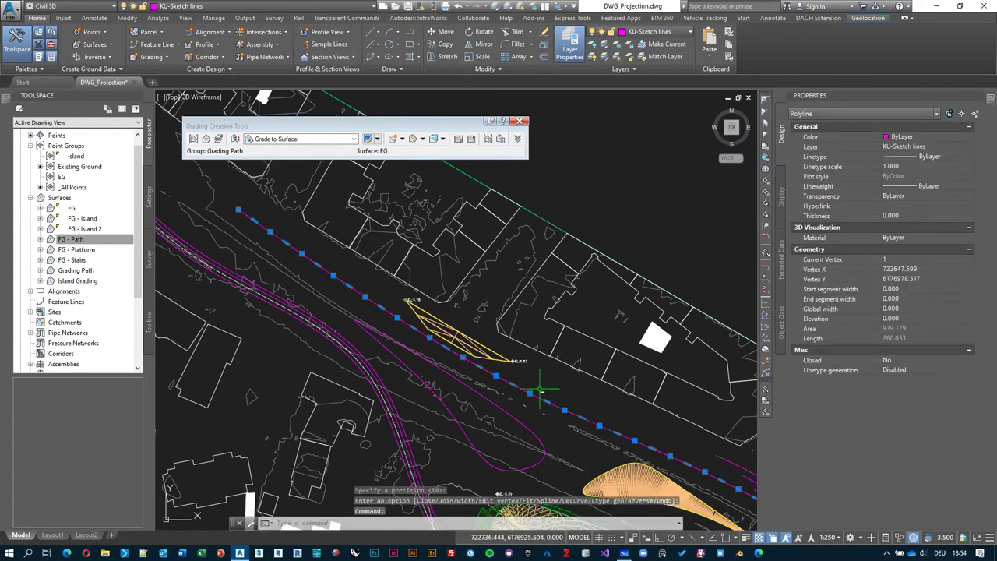
middle_drag(540, 387, 356, 292)
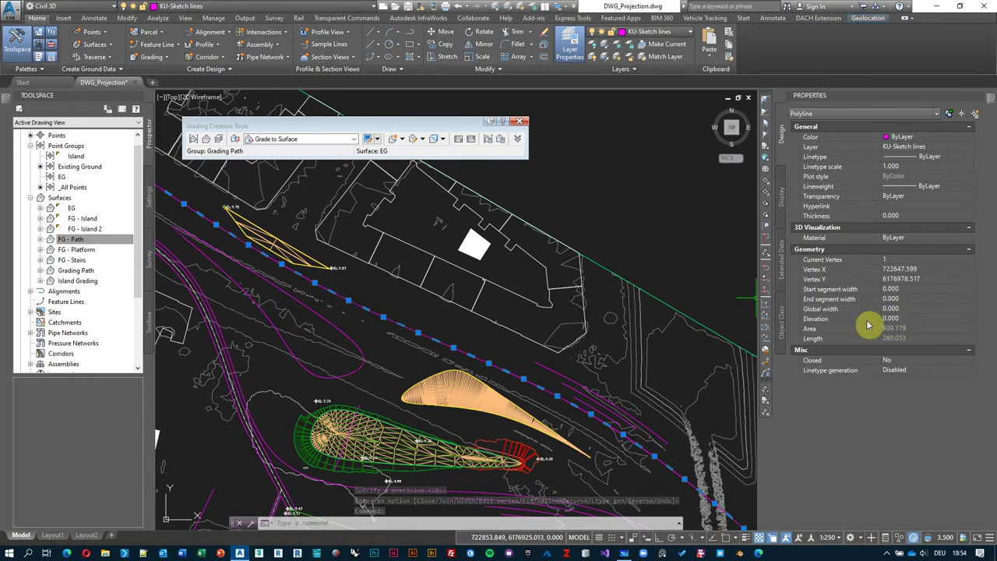
scroll(222, 240, up, 5)
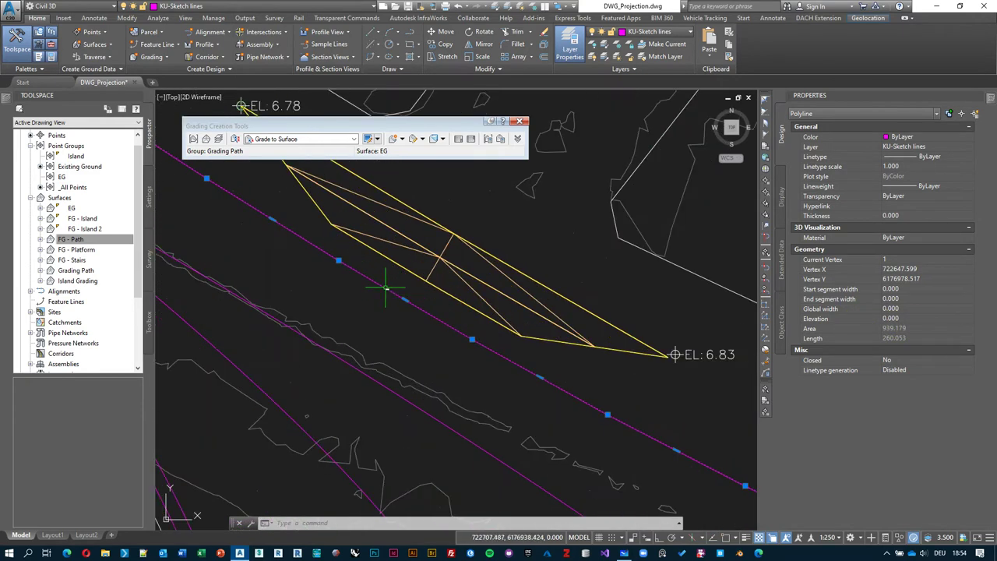
key(Escape)
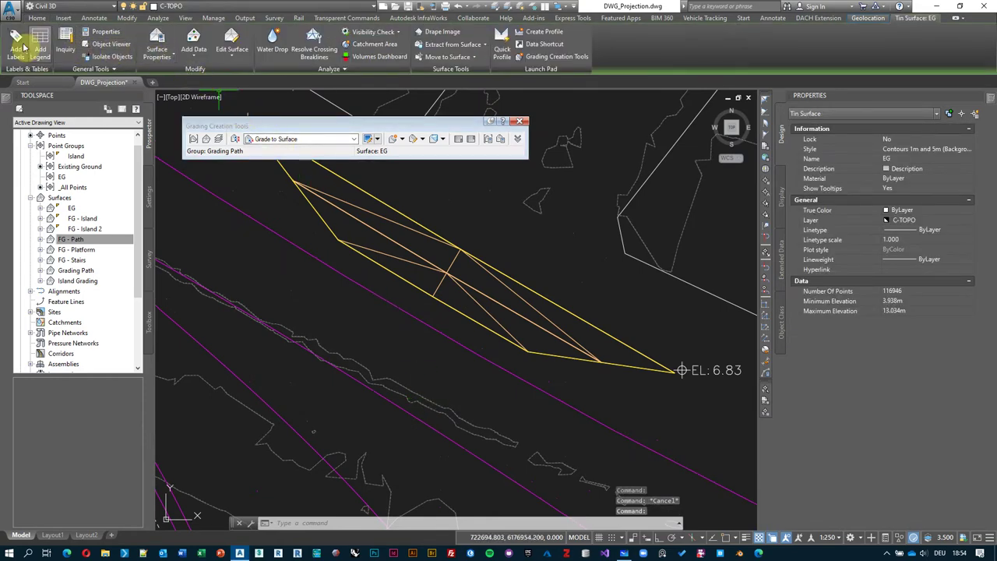
Place an existing-ground spot elevation label beside the path (EL: 6.82)
click(24, 49)
click(27, 100)
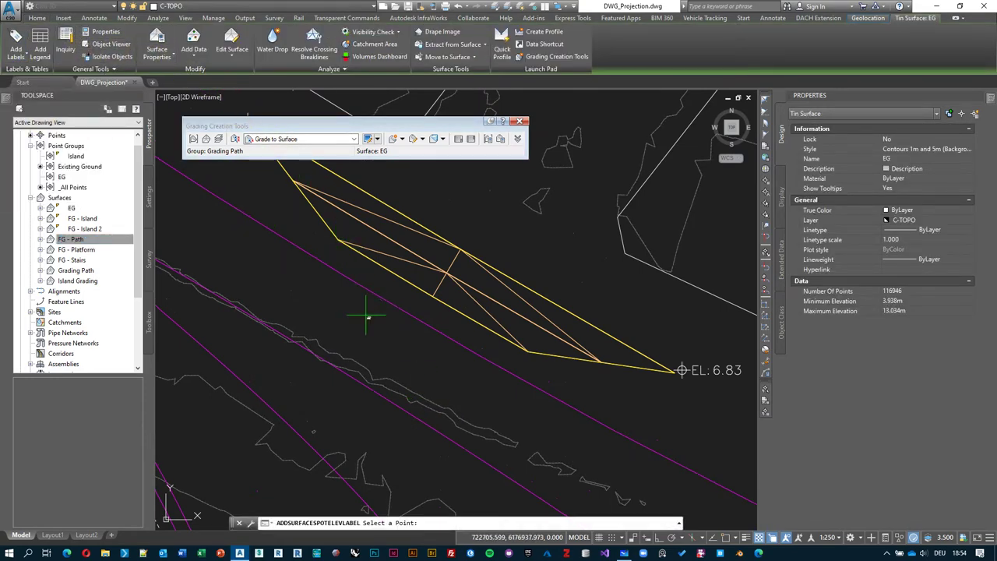
click(362, 280)
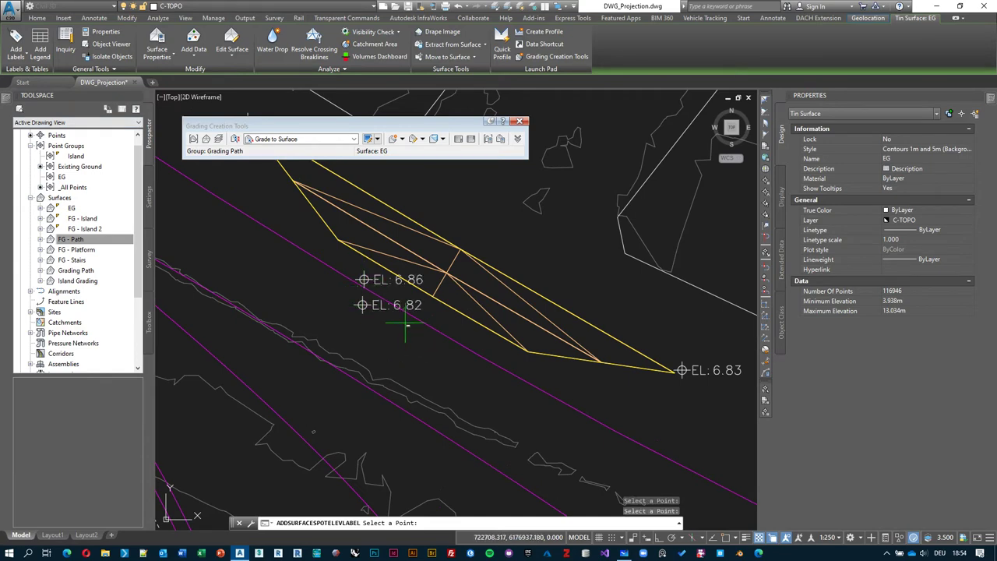
key(Escape)
key(Escape)
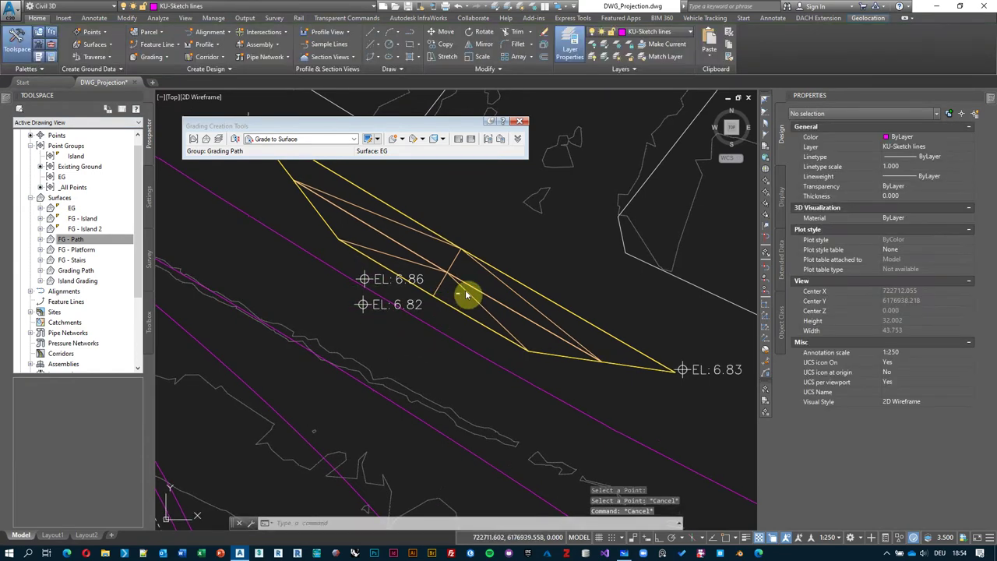
Add an EL: 5.80 spot elevation label from FG - Stairs inside the path grading
click(467, 290)
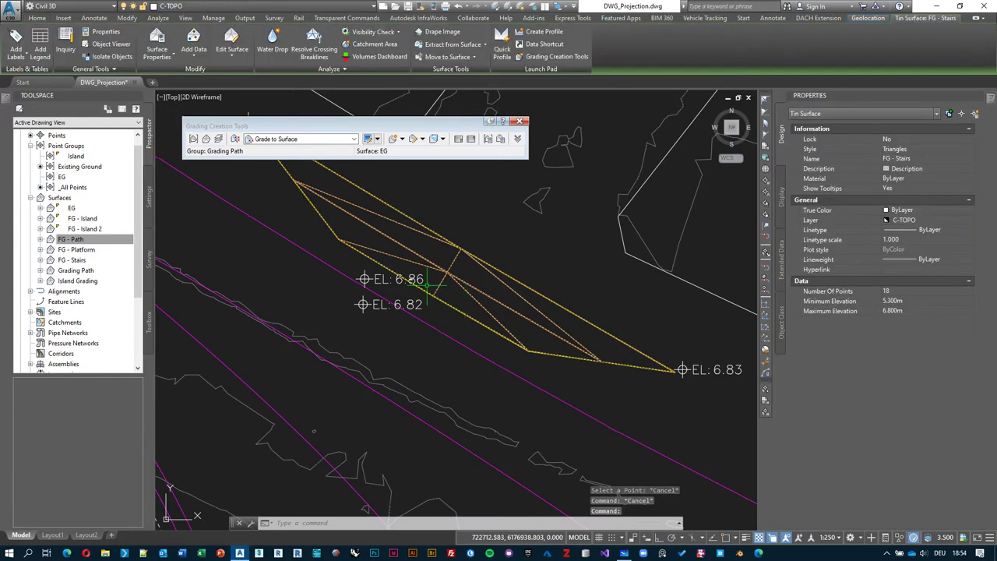
click(17, 53)
click(41, 115)
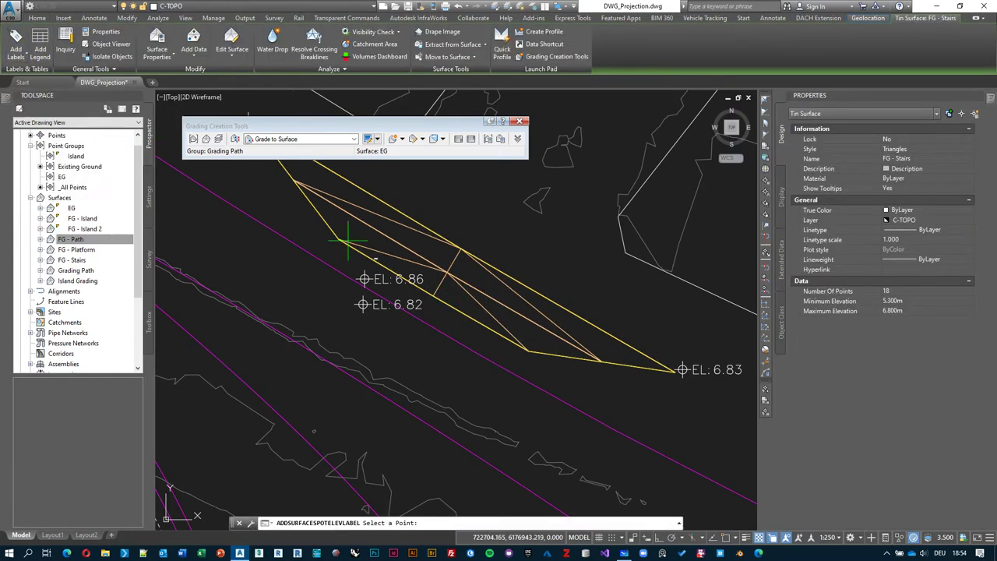
click(457, 303)
middle_drag(406, 292, 407, 303)
key(Escape)
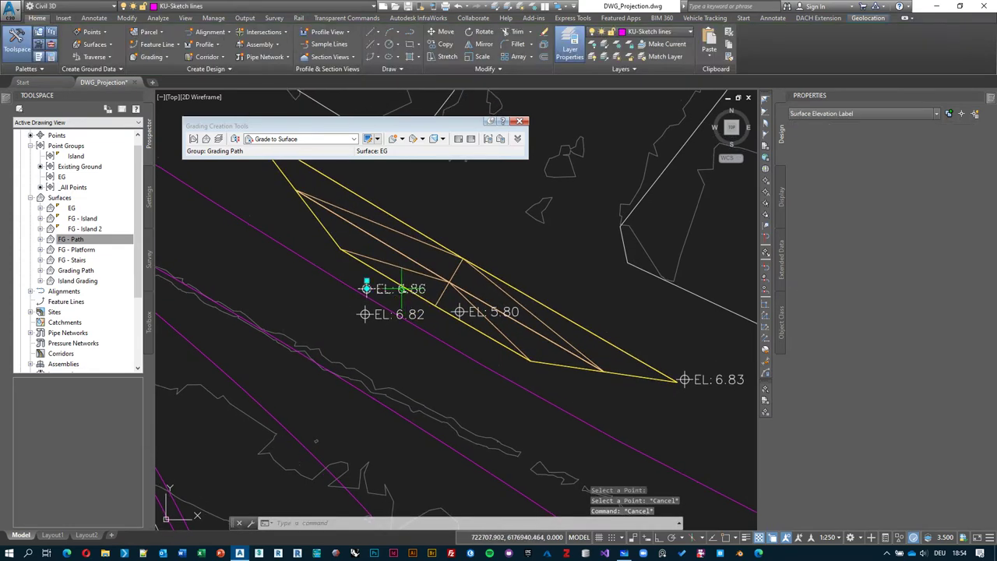
Erase the extra EL: 6.86 spot elevation label
key(Delete)
click(425, 325)
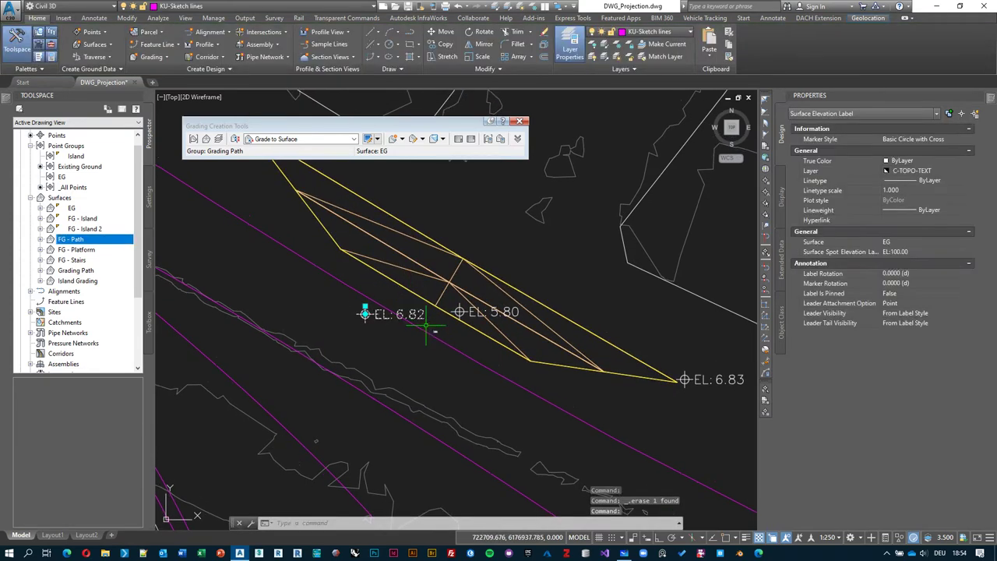
key(Escape)
Select the magenta path polyline beside the yellow grading
scroll(456, 331, down, 2)
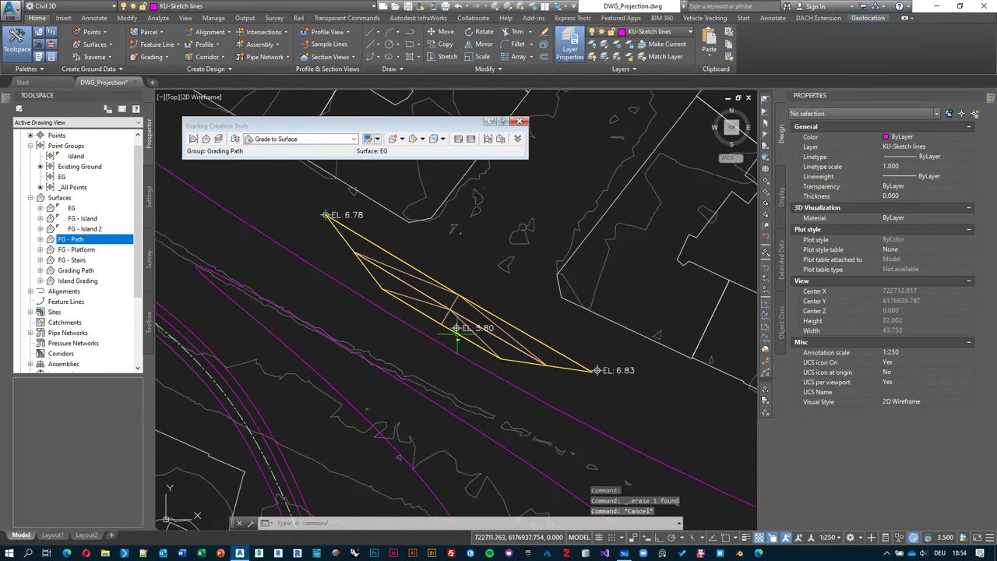
scroll(457, 327, up, 2)
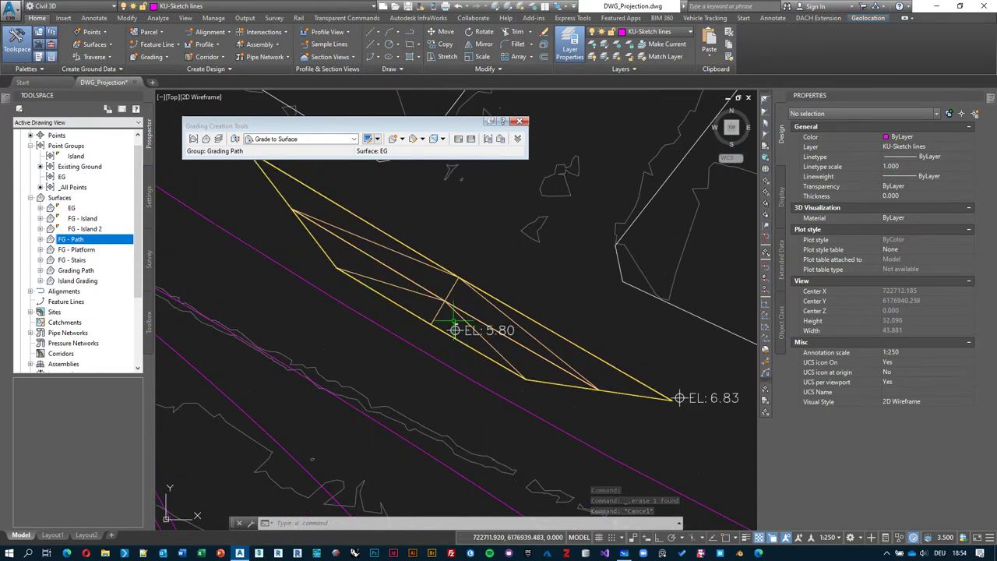
scroll(411, 346, down, 2)
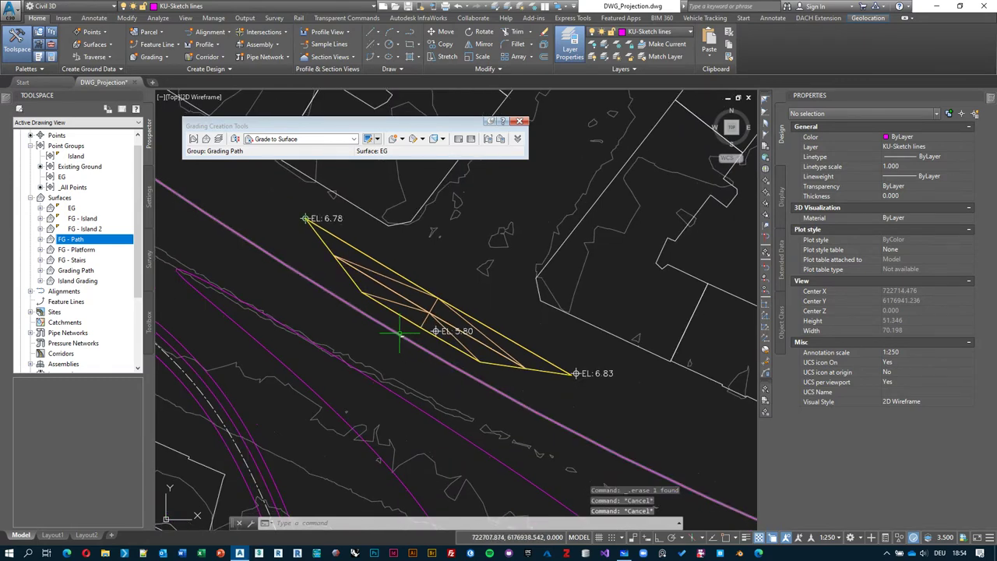
click(400, 334)
scroll(335, 327, down, 5)
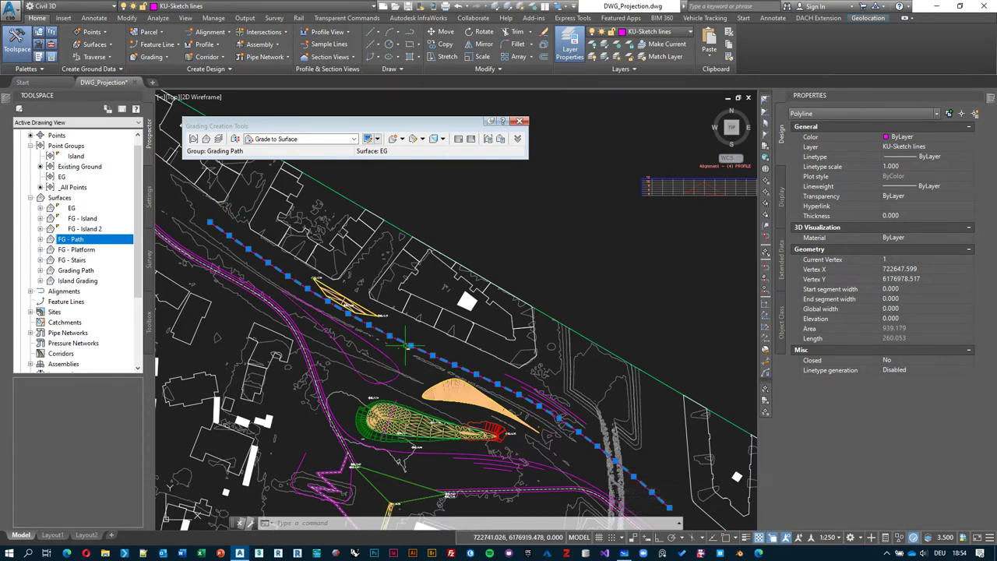
scroll(266, 263, up, 2)
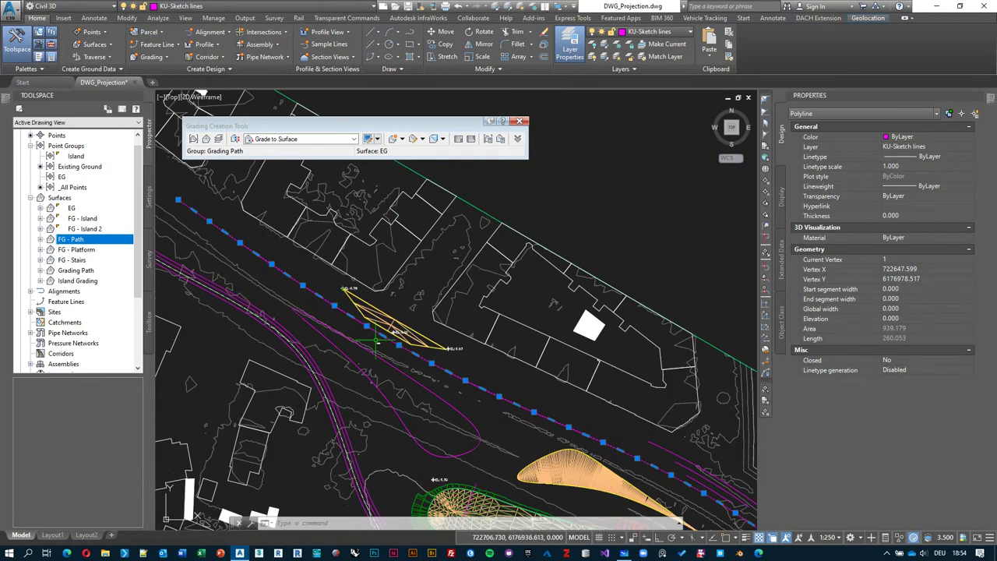
scroll(376, 341, up, 2)
scroll(405, 329, up, 2)
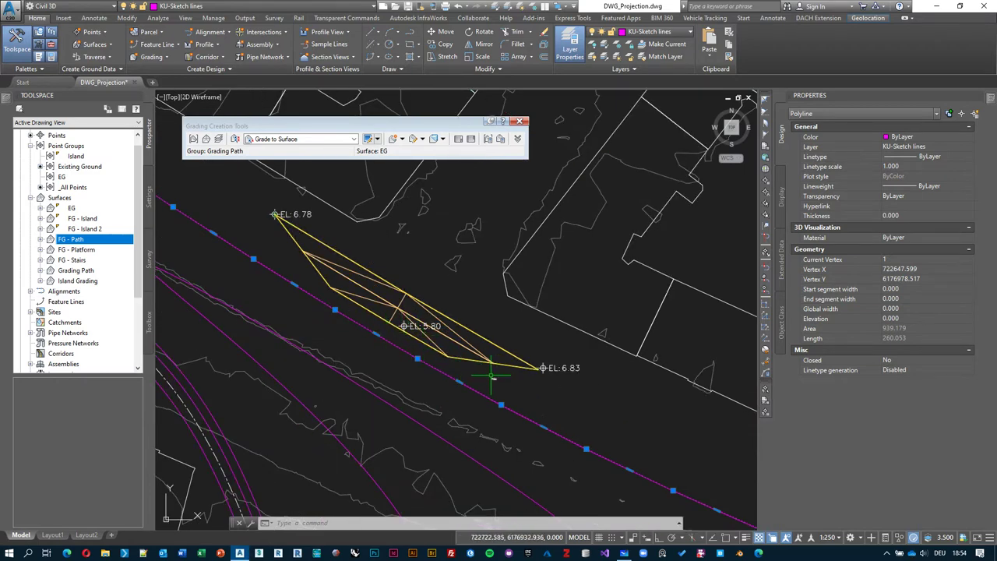
middle_drag(417, 353, 469, 354)
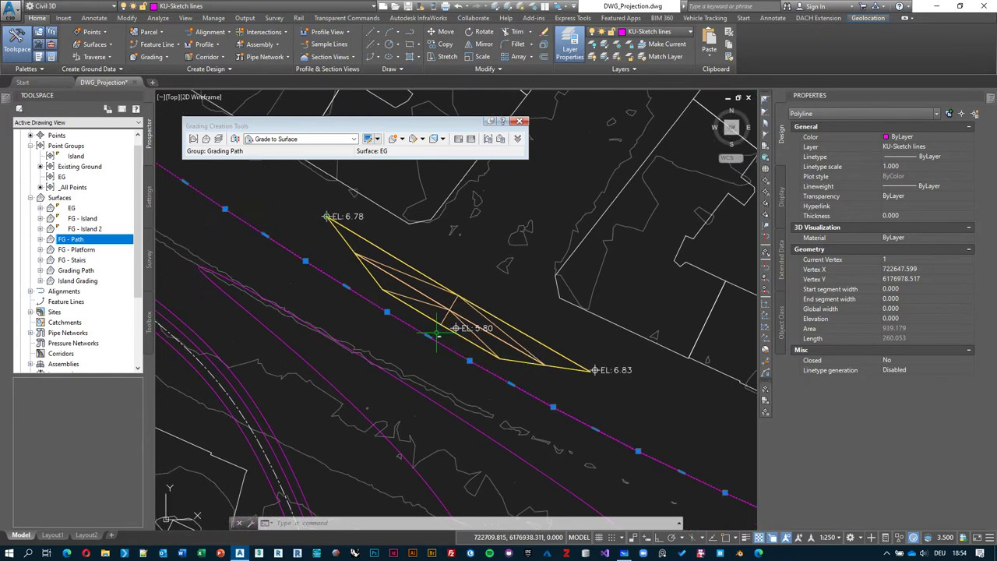
Set the polyline's Elevation to 5.8 in the Properties palette
click(915, 320)
text(5.8)
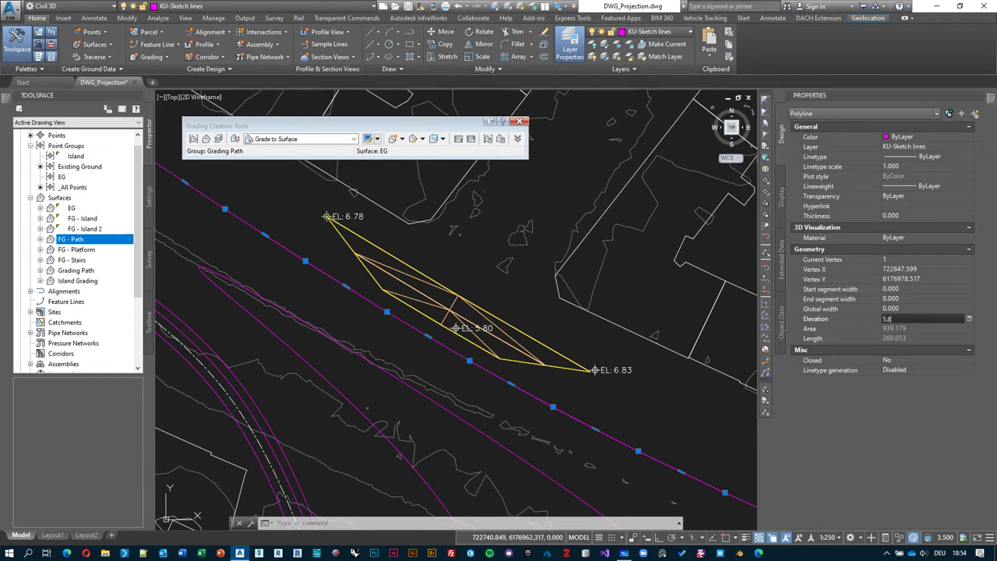
key(Return)
middle_drag(436, 335, 432, 310)
Create a feature line in Site 1 from the path polyline
key(Escape)
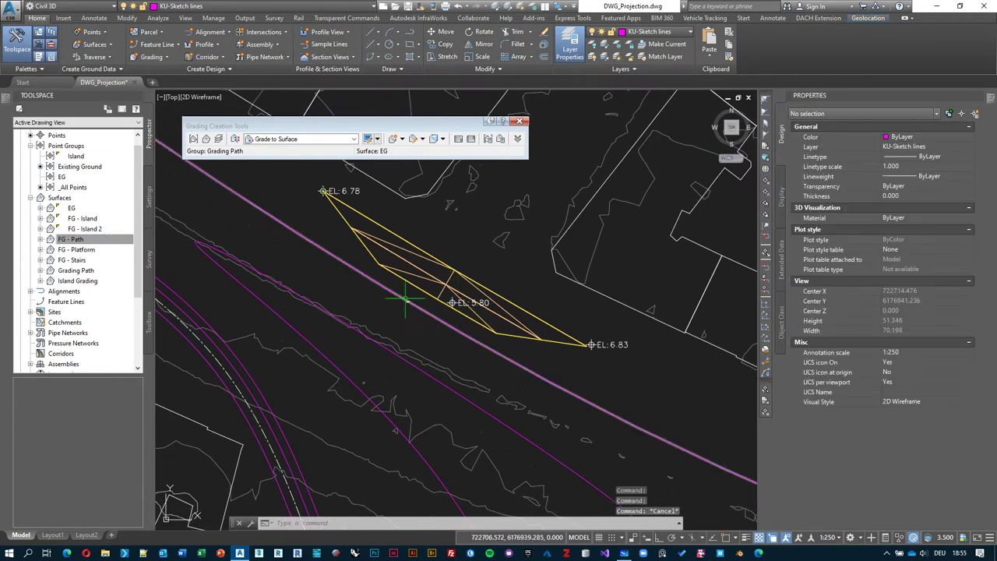
click(406, 299)
click(158, 44)
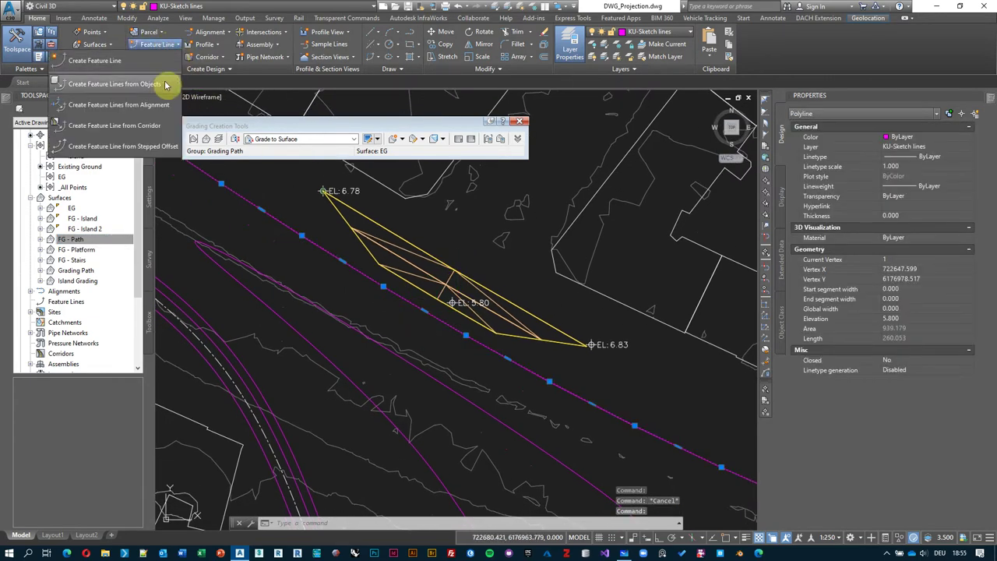
click(148, 85)
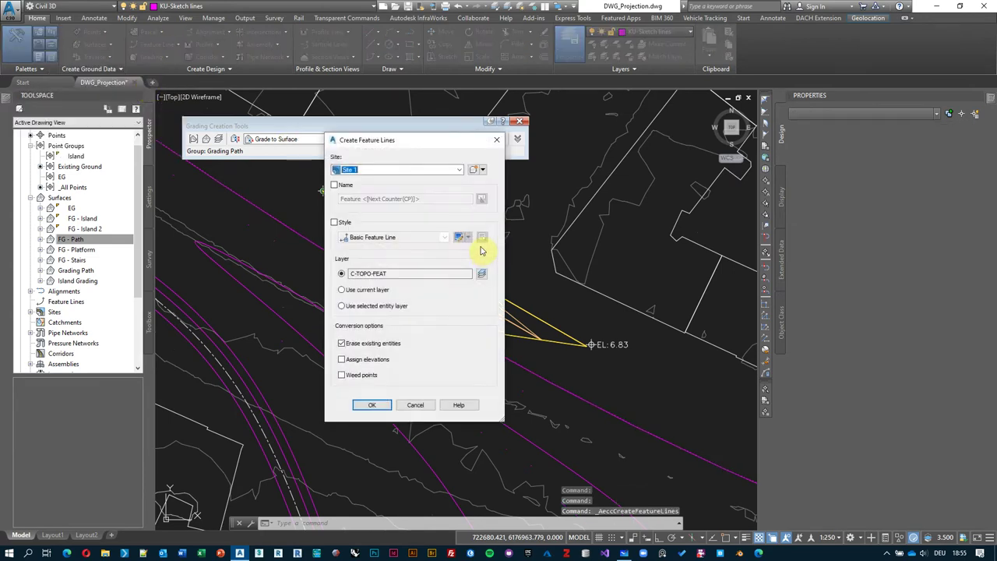
click(371, 404)
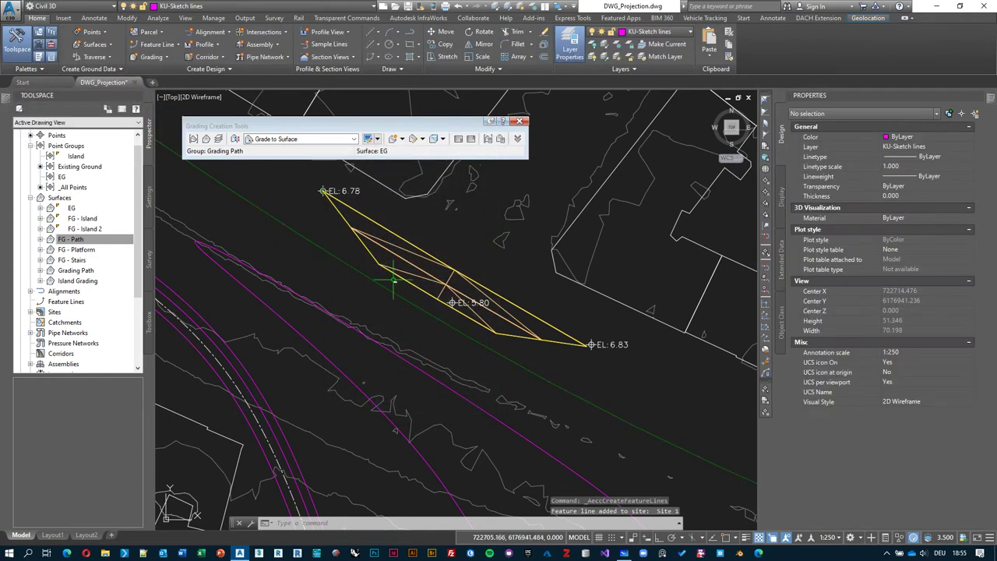
Close the Grading Creation Tools toolbar and select the new green feature line
click(523, 123)
middle_drag(386, 290, 390, 280)
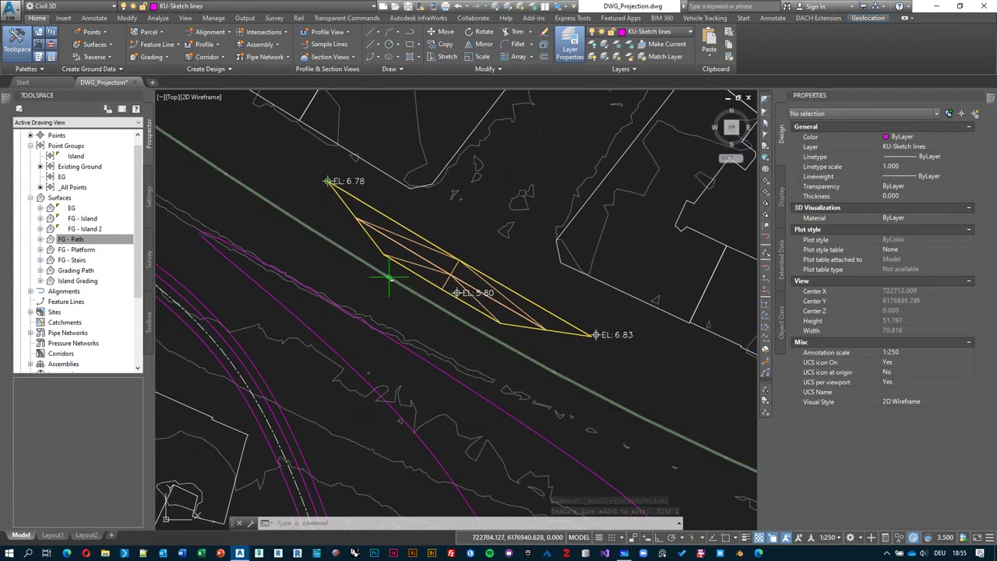
scroll(352, 276, down, 2)
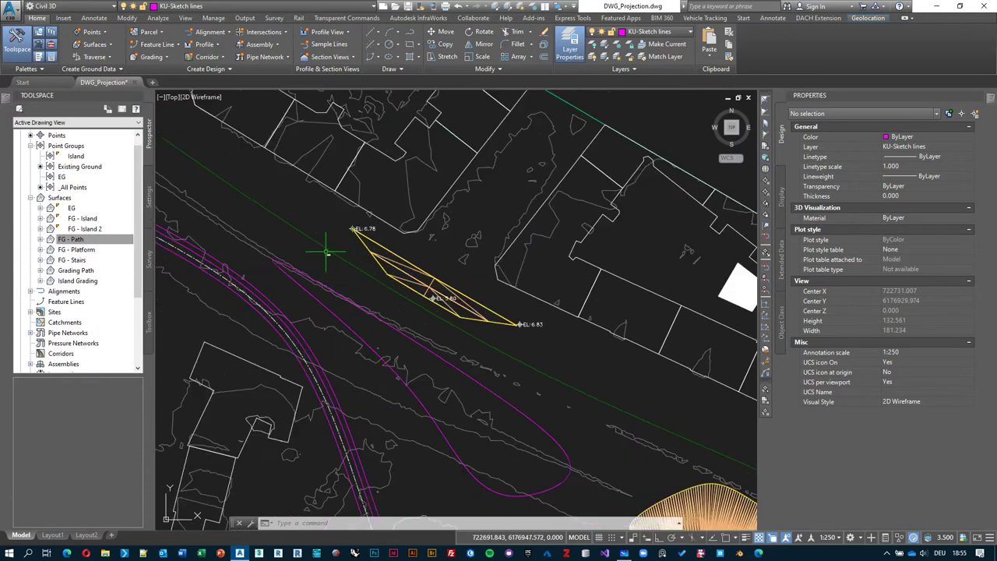
middle_drag(301, 226, 403, 245)
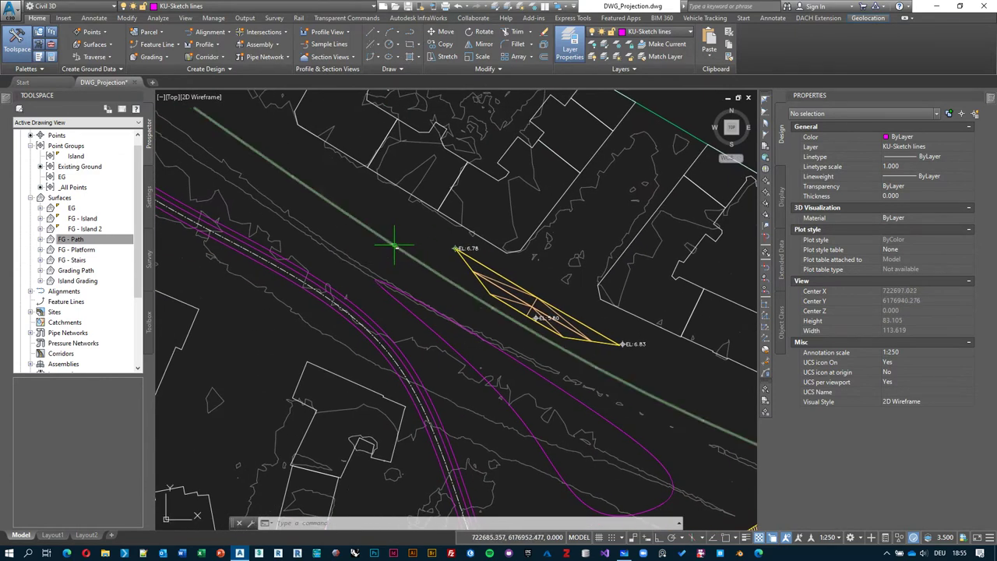
click(394, 243)
Offset the feature line 0.1 to one side with an elevation difference of -1
click(428, 60)
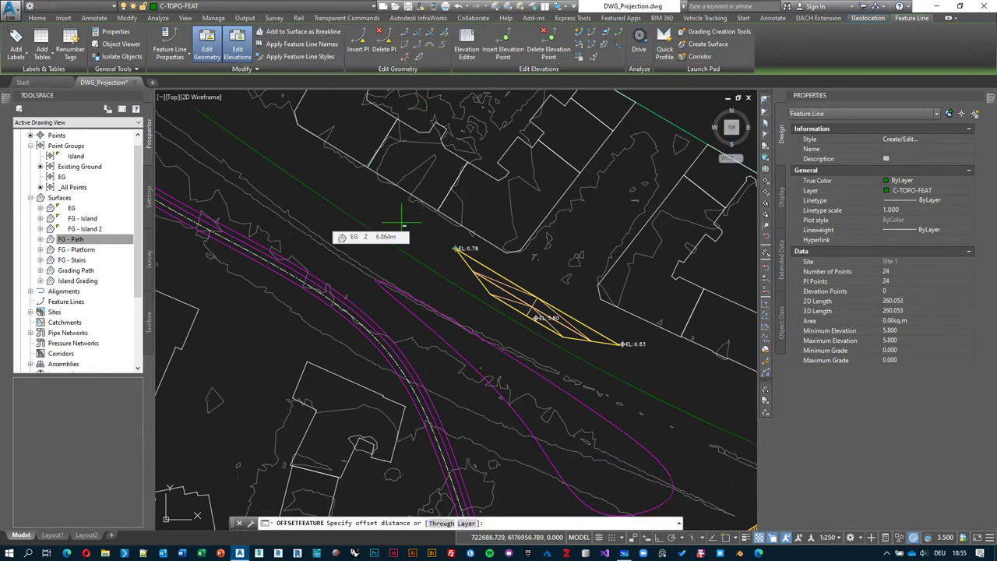
text(0.1)
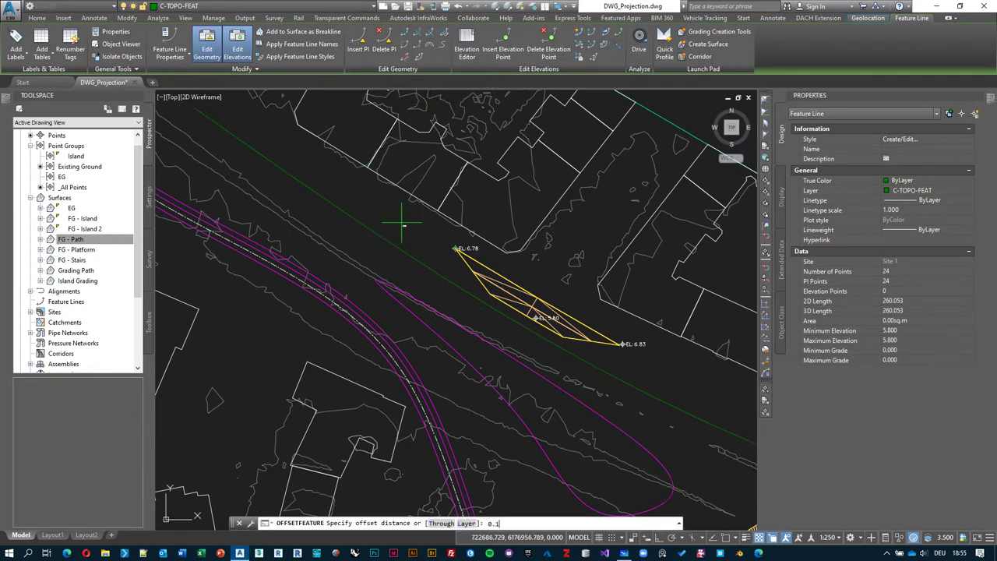
key(Return)
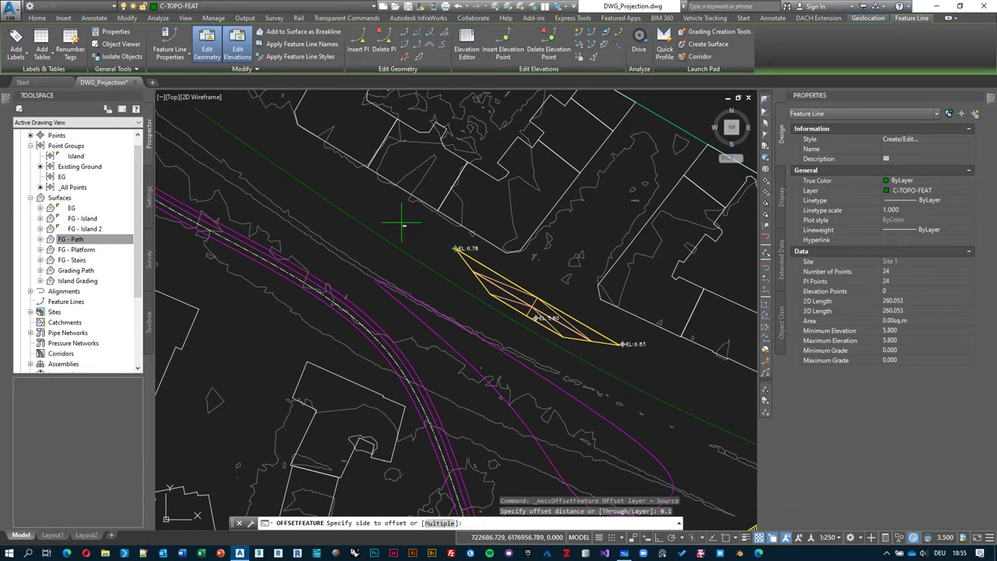
scroll(421, 300, up, 4)
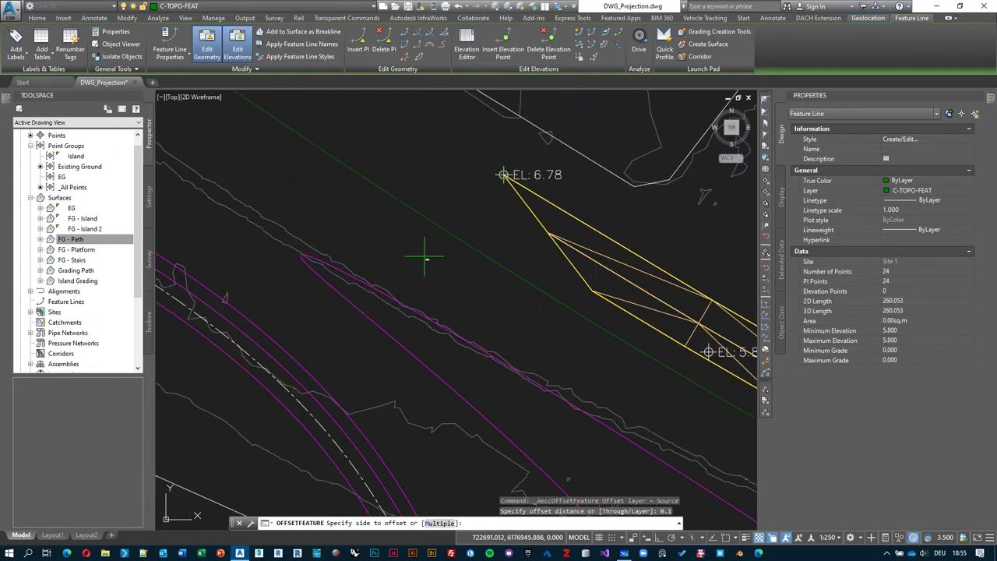
click(425, 256)
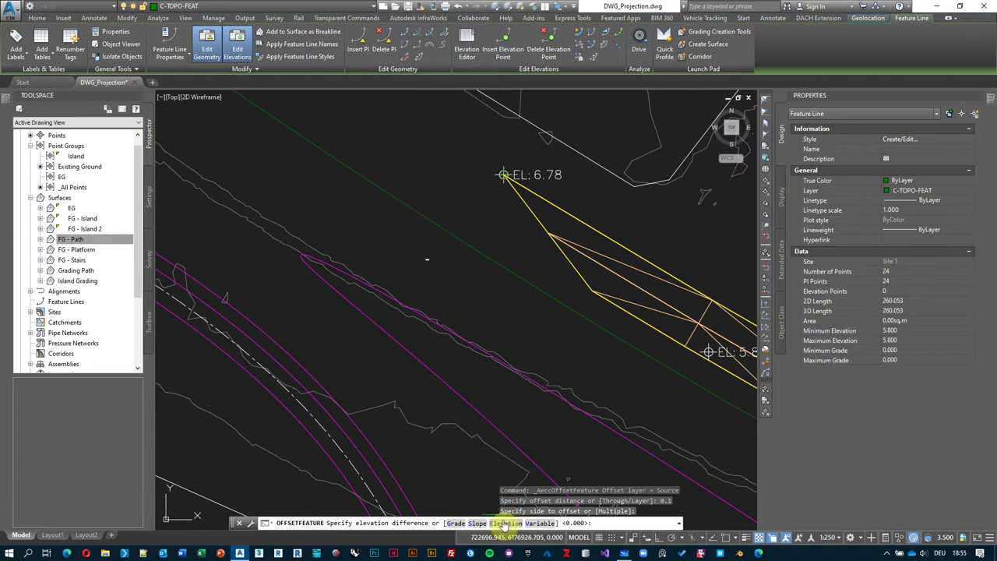
key(Return)
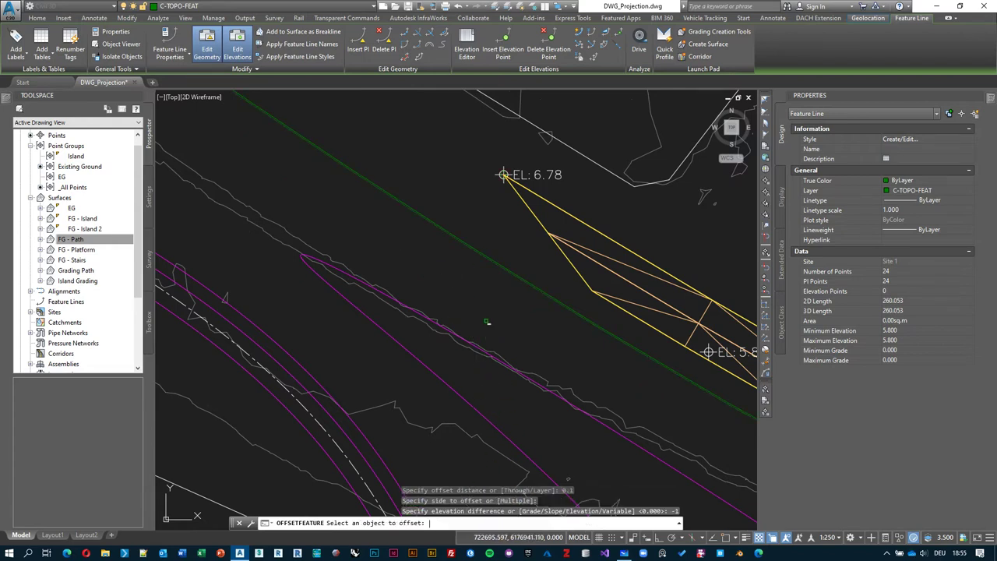
key(Escape)
Check the green feature line, then zoom out to the whole river site
click(403, 263)
scroll(390, 263, down, 5)
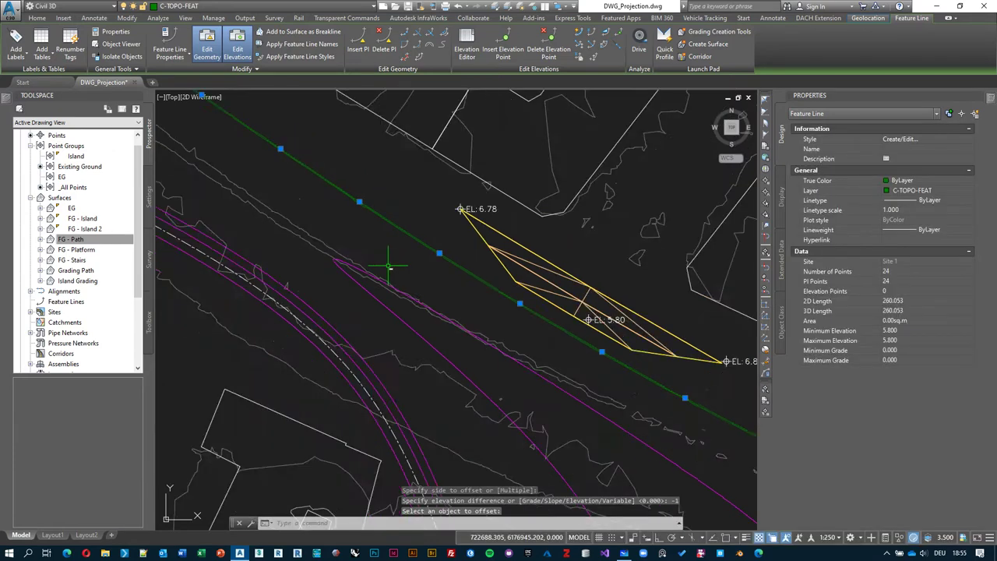
key(Escape)
middle_drag(405, 306, 412, 211)
scroll(413, 212, down, 5)
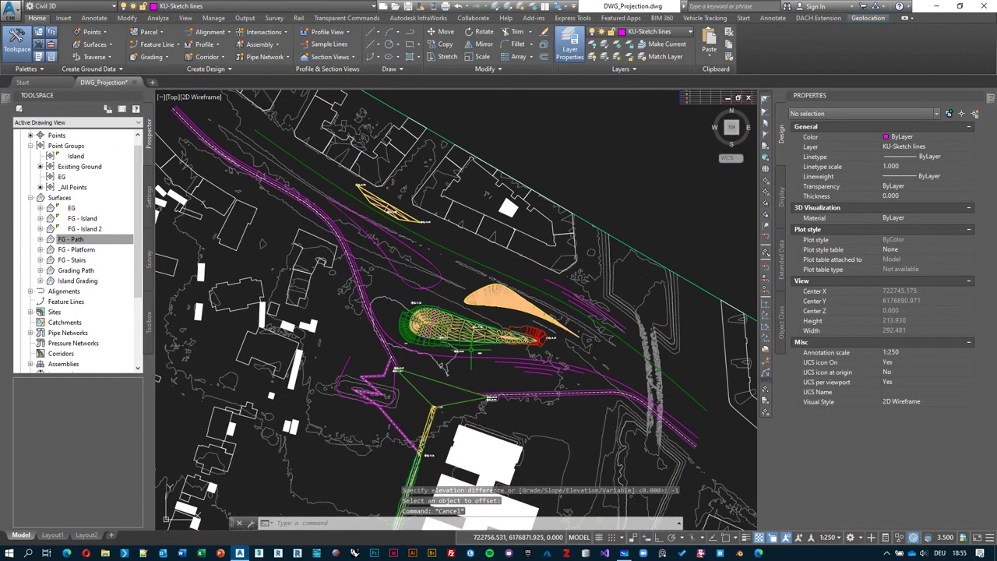
Convert the magenta spline along the road into a polyline with PEDIT, precision 10
scroll(493, 372, up, 3)
click(498, 361)
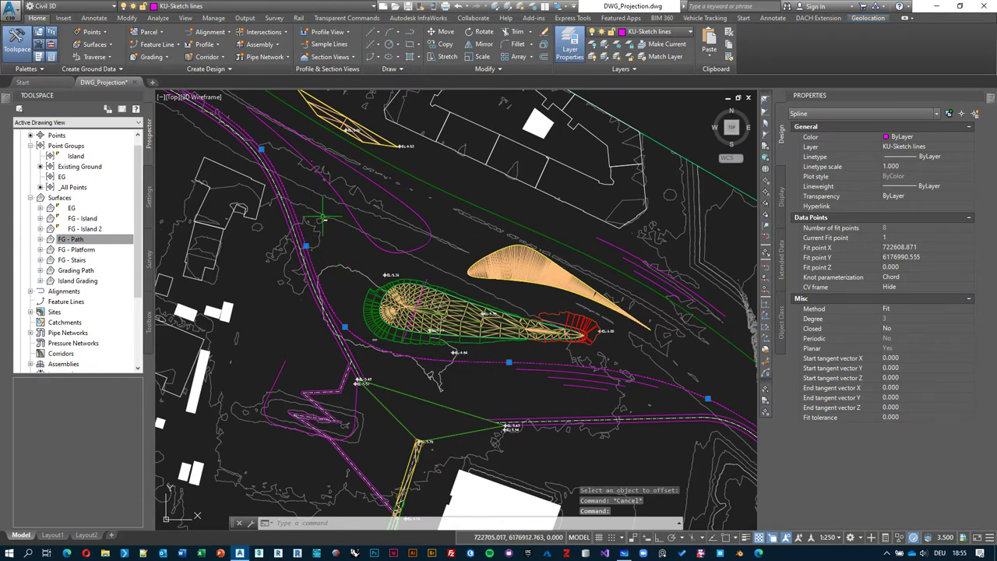
middle_drag(323, 219, 394, 292)
click(826, 148)
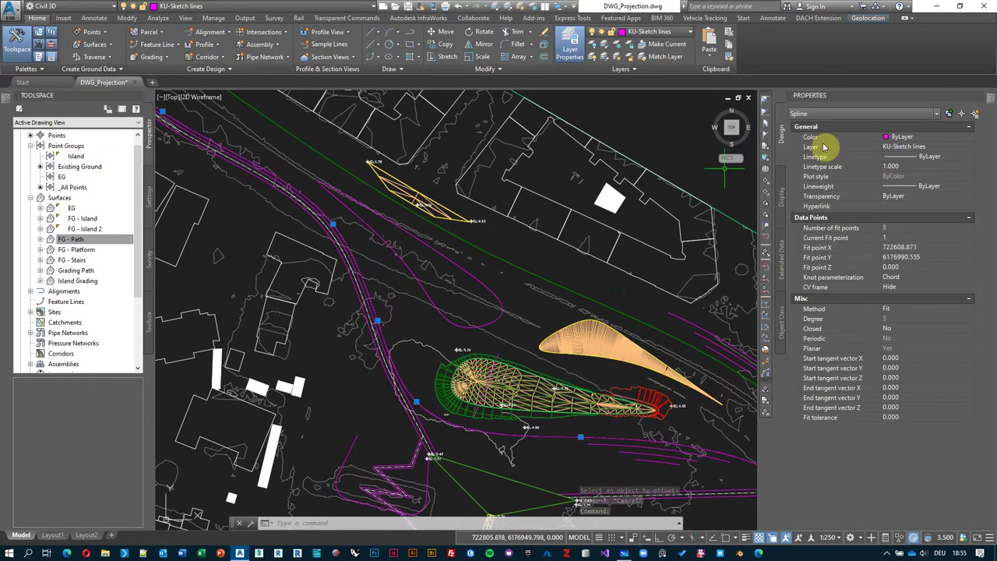
text(pe)
key(Return)
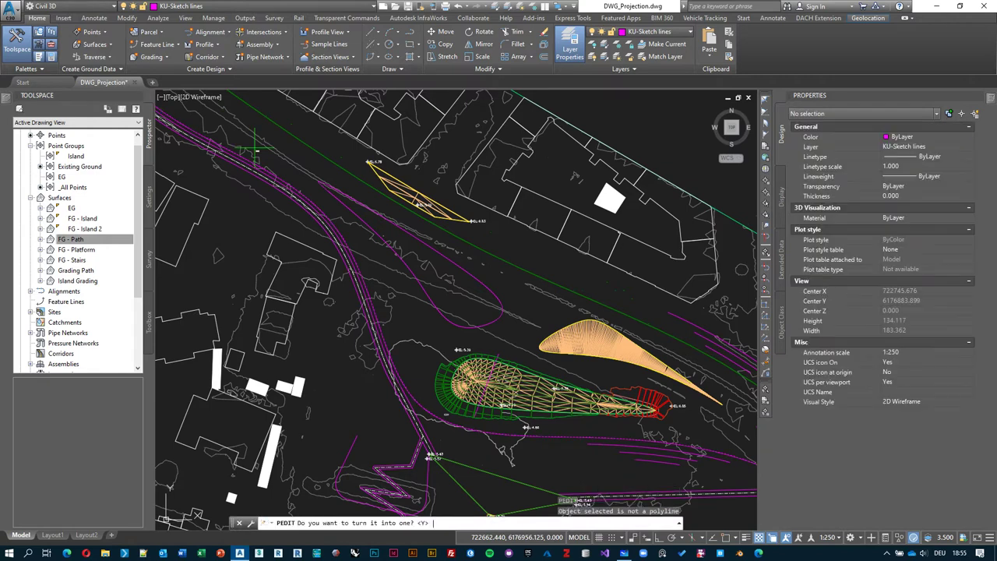
key(Return)
key(Return)
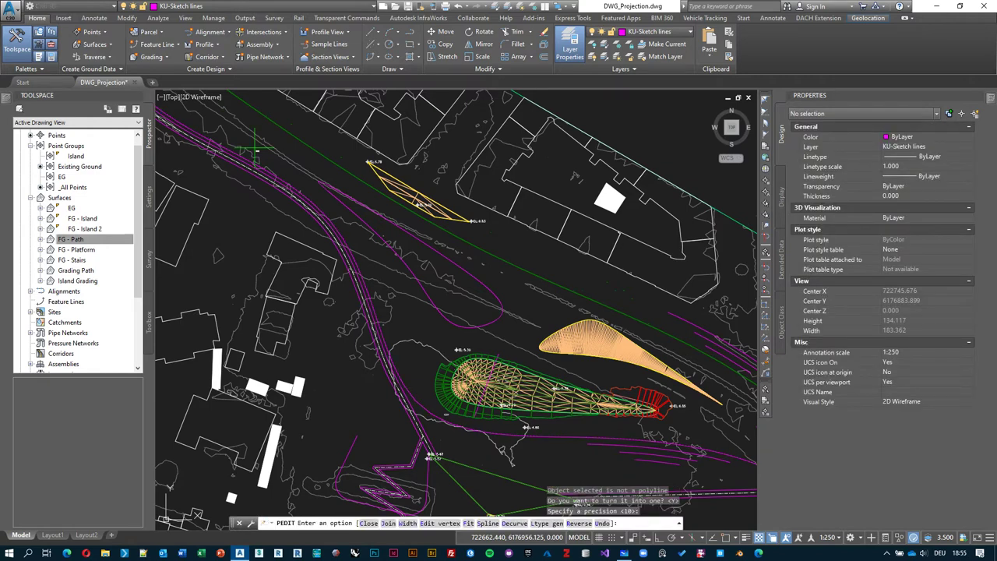
key(Return)
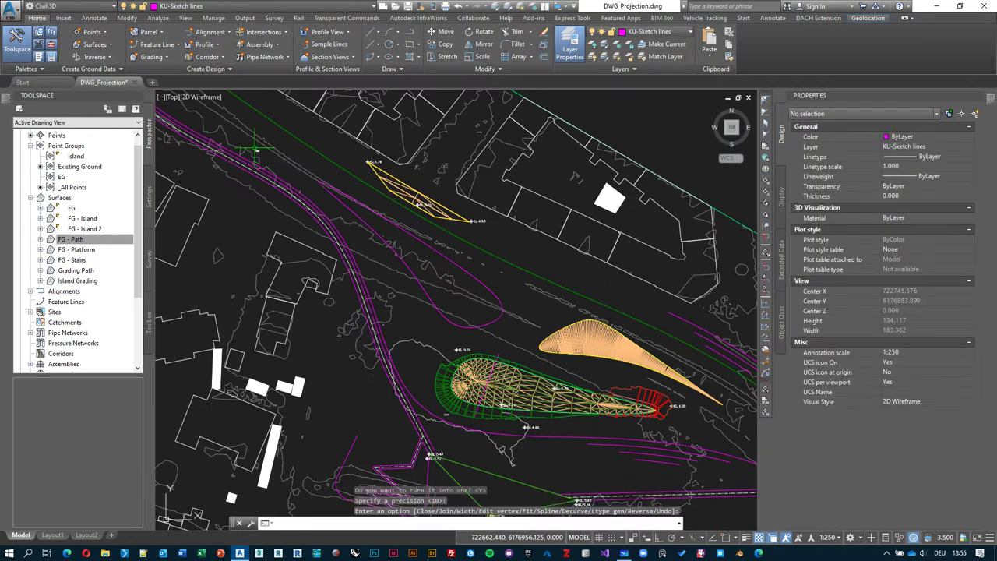
Set the converted 321.568 m polyline's elevation to 5.8
click(561, 435)
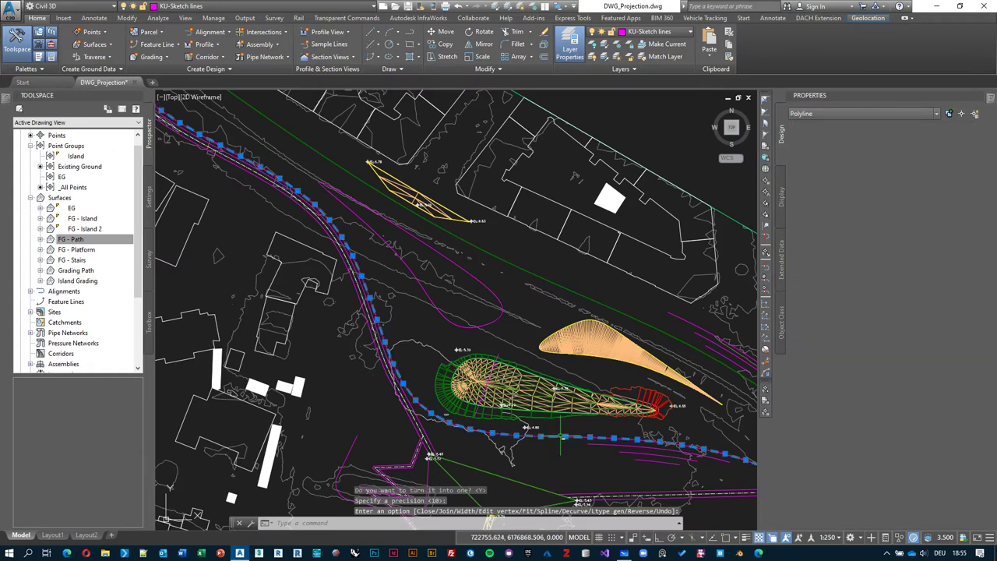
click(162, 44)
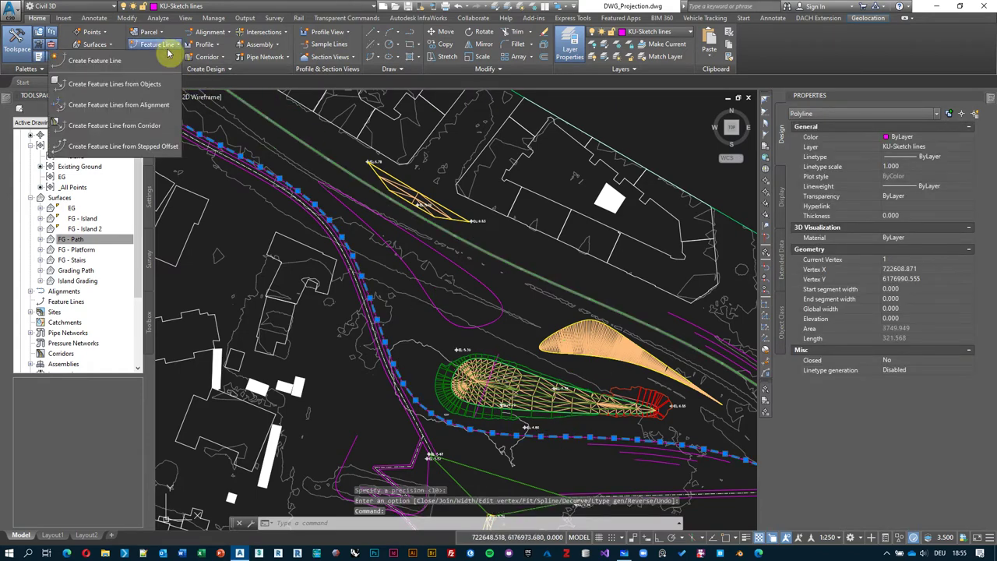
click(910, 319)
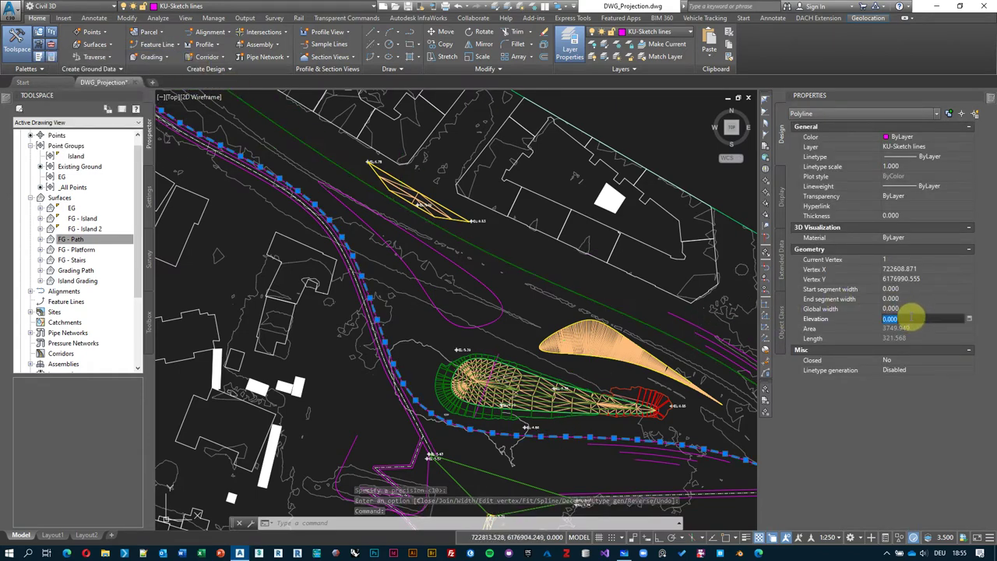
text(5.8)
key(Return)
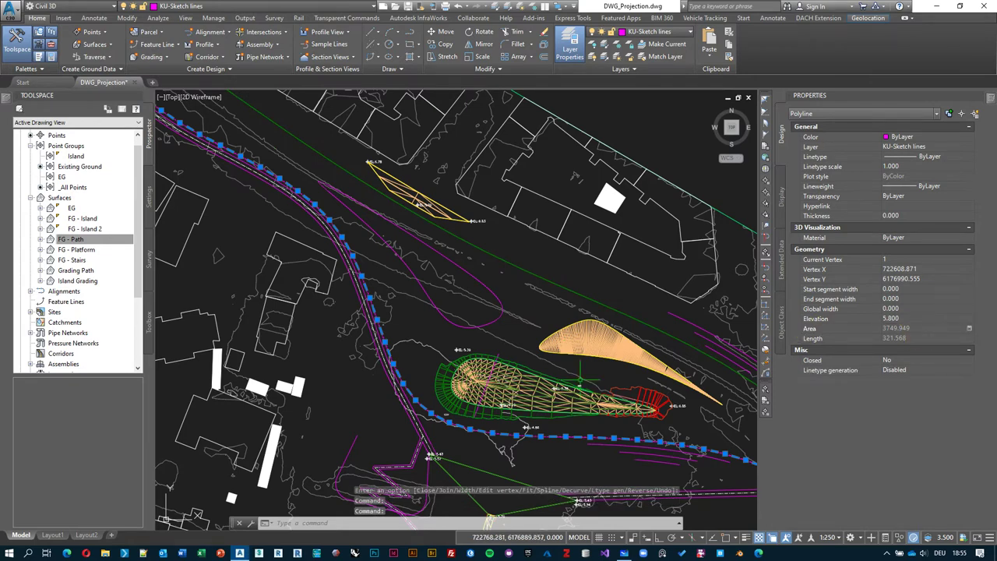
Lower the polyline's elevation from 5.800 to 5.400
scroll(440, 477, up, 4)
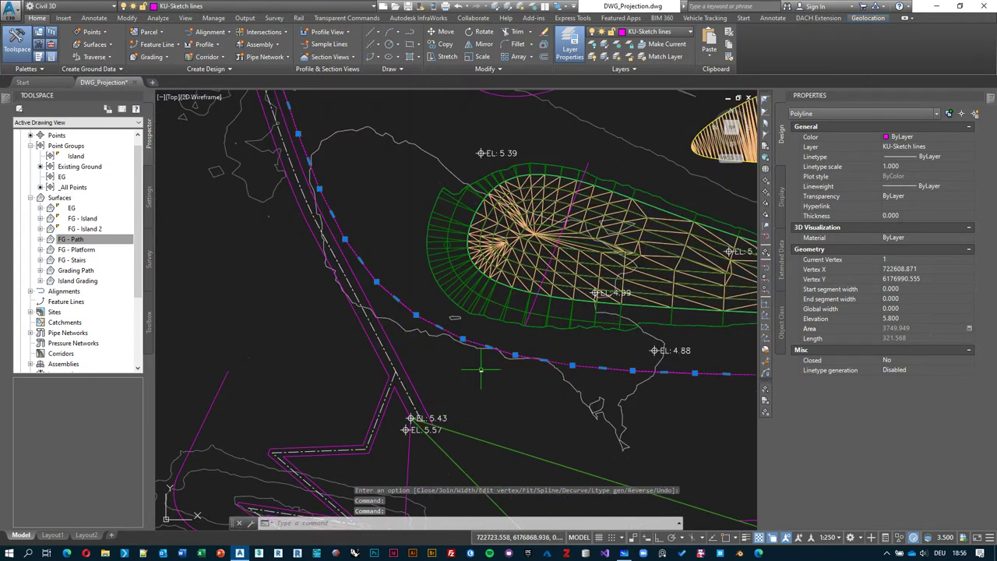
scroll(429, 320, down, 2)
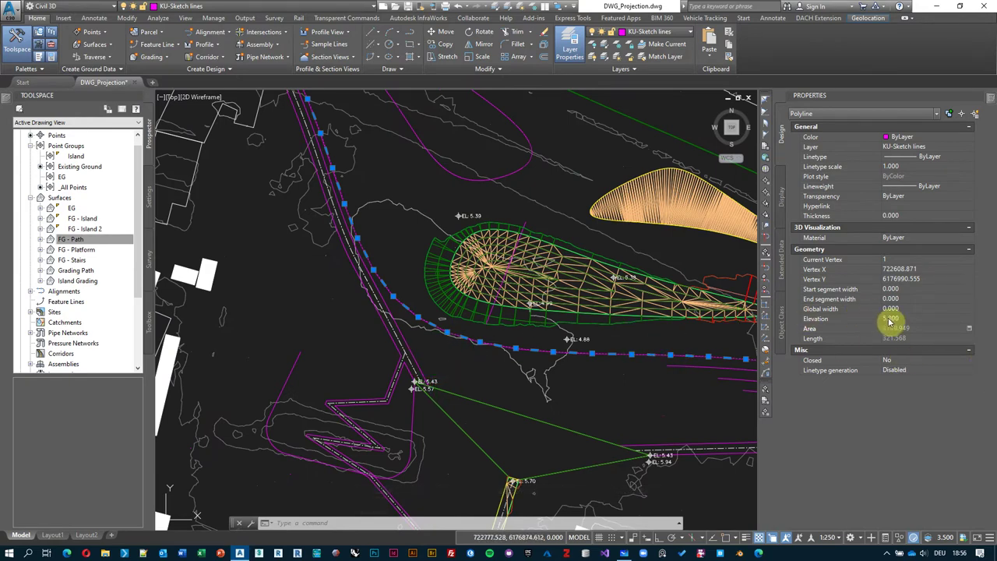
middle_drag(560, 373, 492, 357)
click(920, 320)
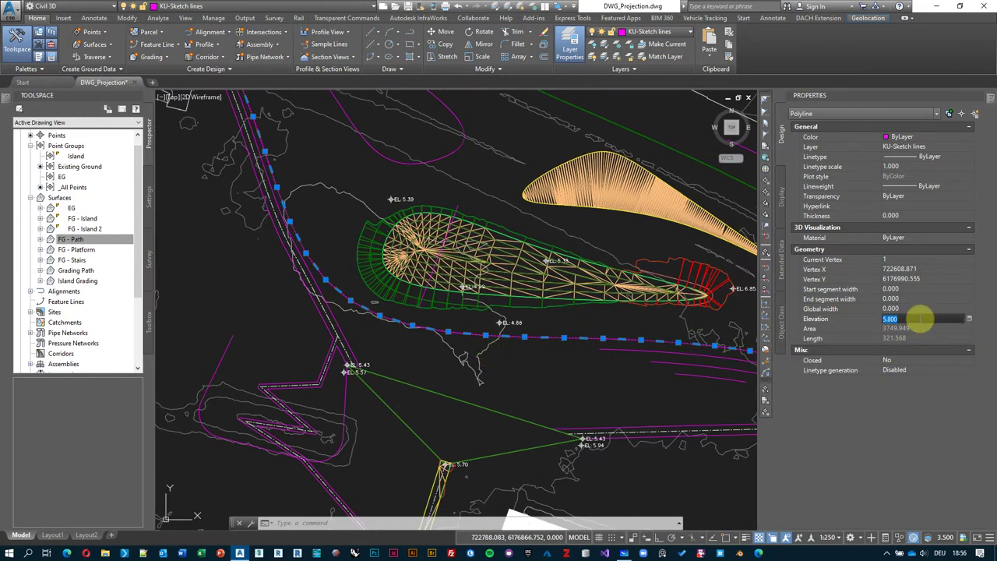
text(5.4)
key(Return)
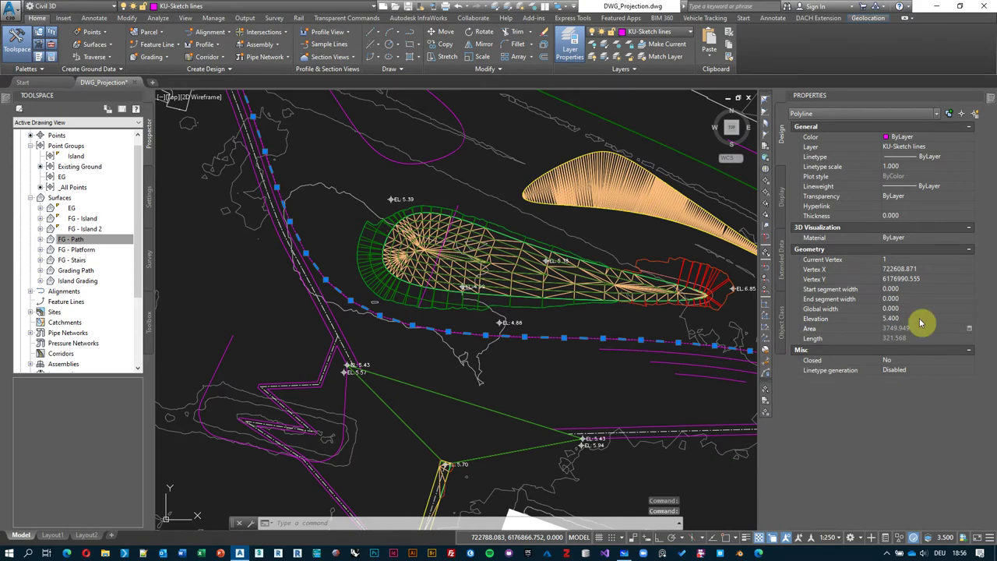
middle_drag(466, 201, 462, 286)
middle_drag(333, 255, 443, 330)
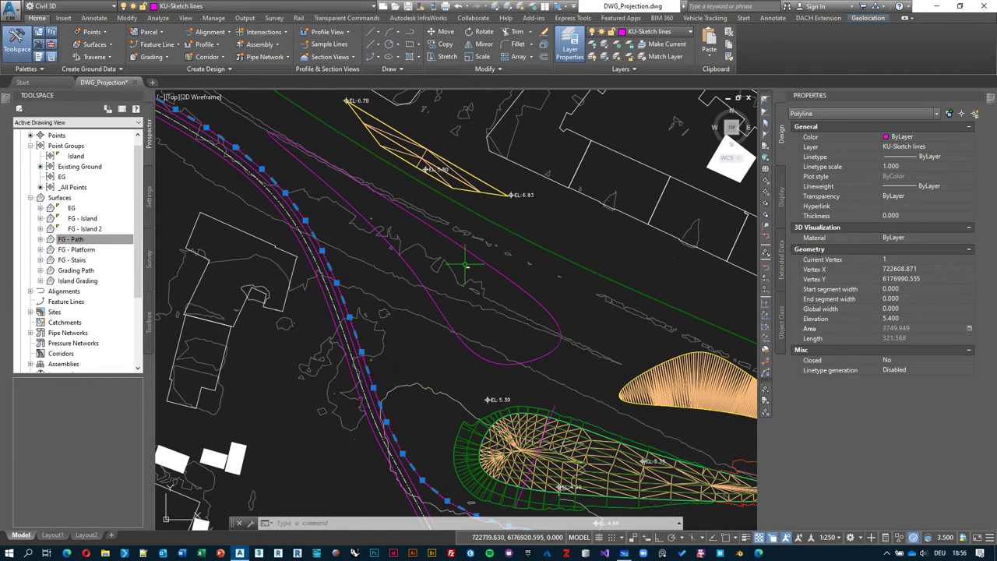
Convert the 321.568 m polyline into a 5.400 feature line, erasing the original
click(156, 44)
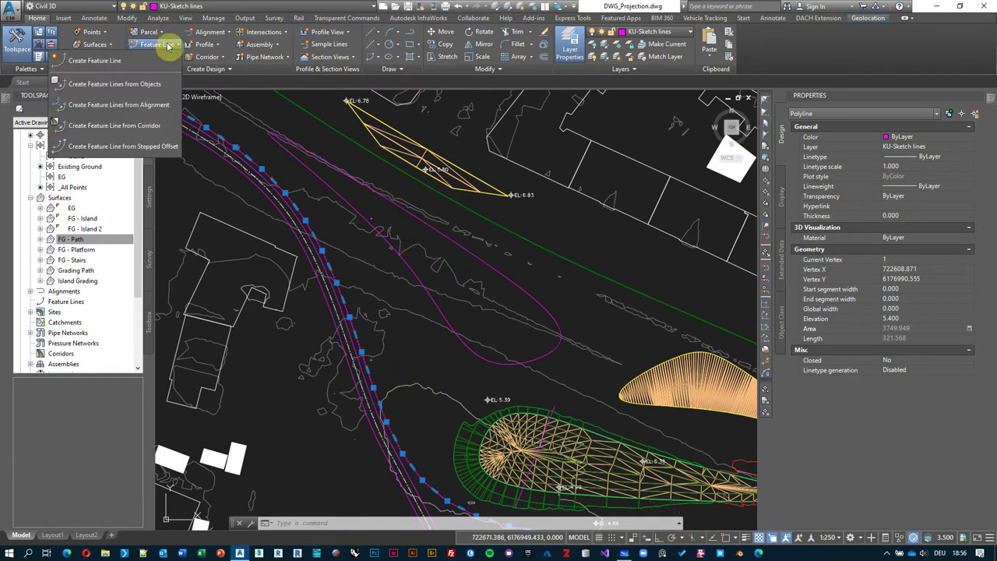
click(148, 93)
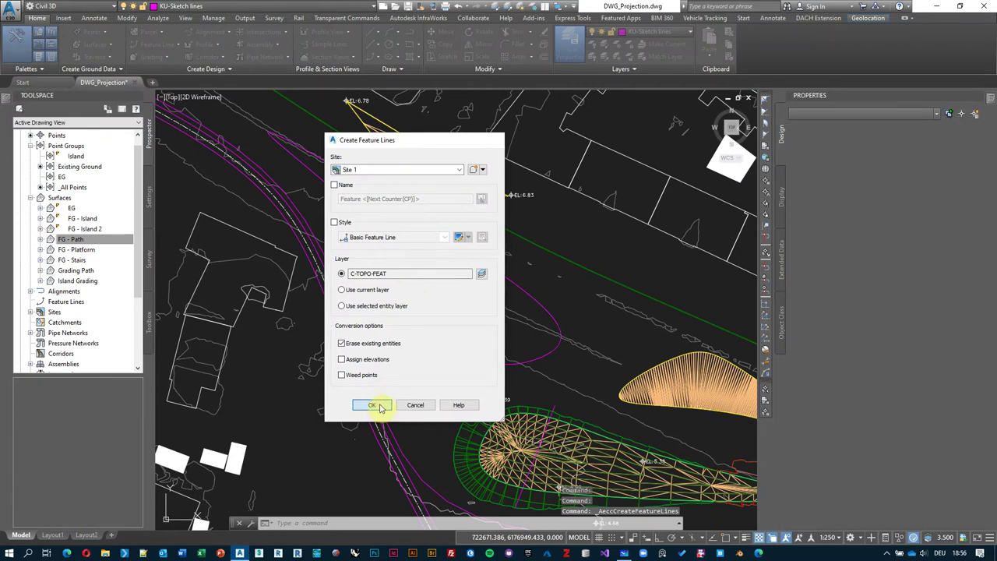
click(374, 406)
scroll(473, 198, up, 5)
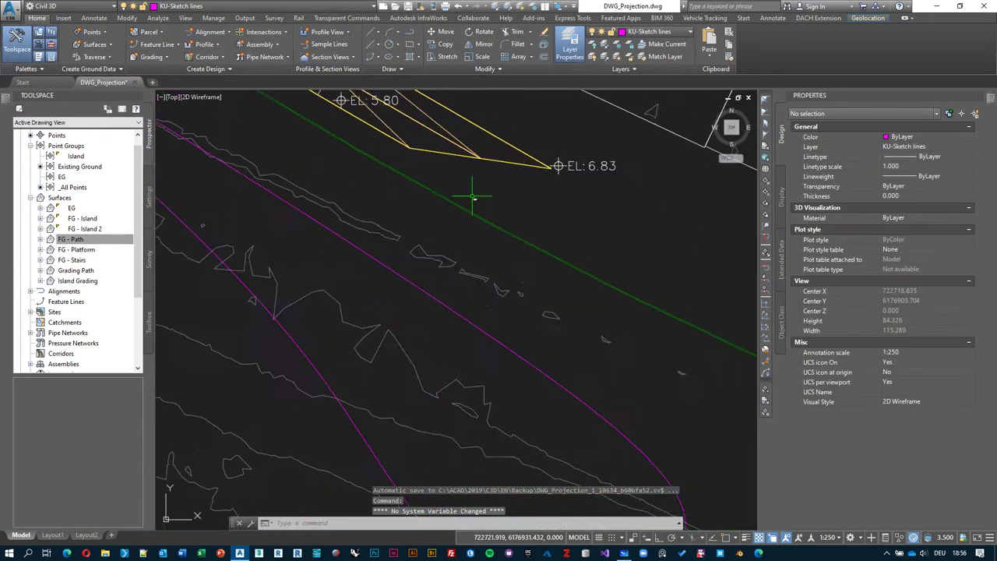
scroll(444, 265, up, 10)
click(449, 258)
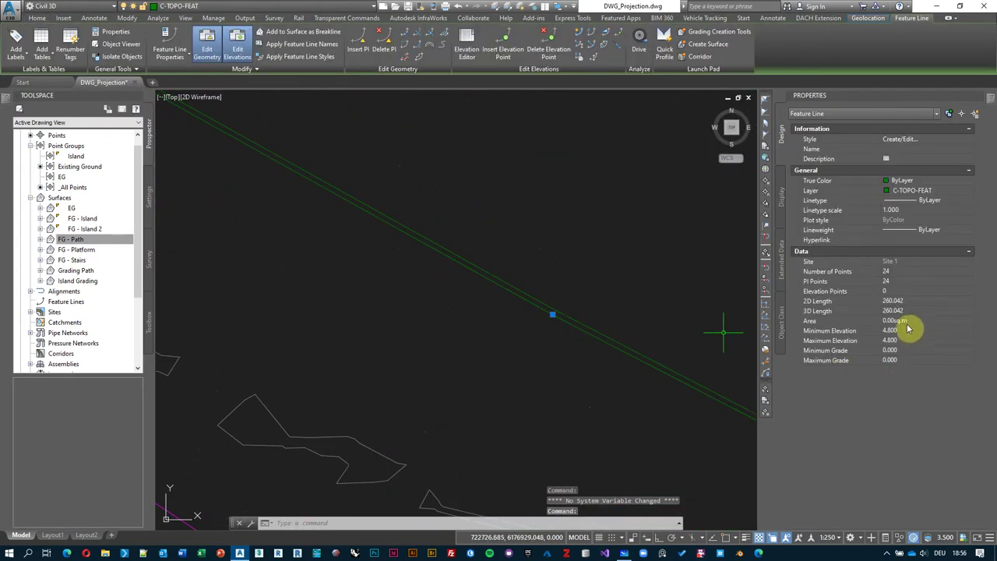
scroll(448, 298, down, 6)
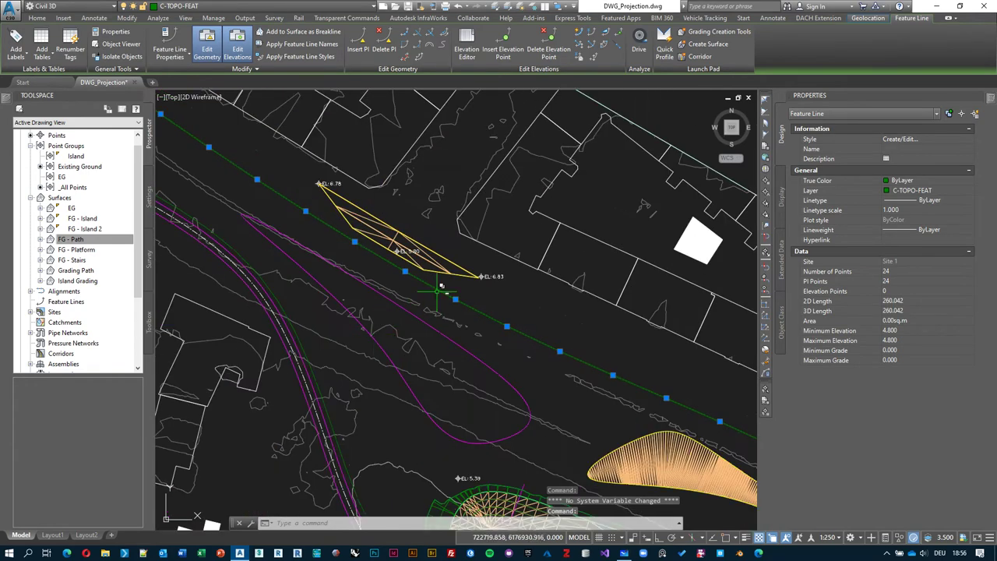
middle_drag(441, 287, 323, 351)
key(Escape)
Offset the path feature line 0.100 with an absolute elevation of 4.8
click(377, 177)
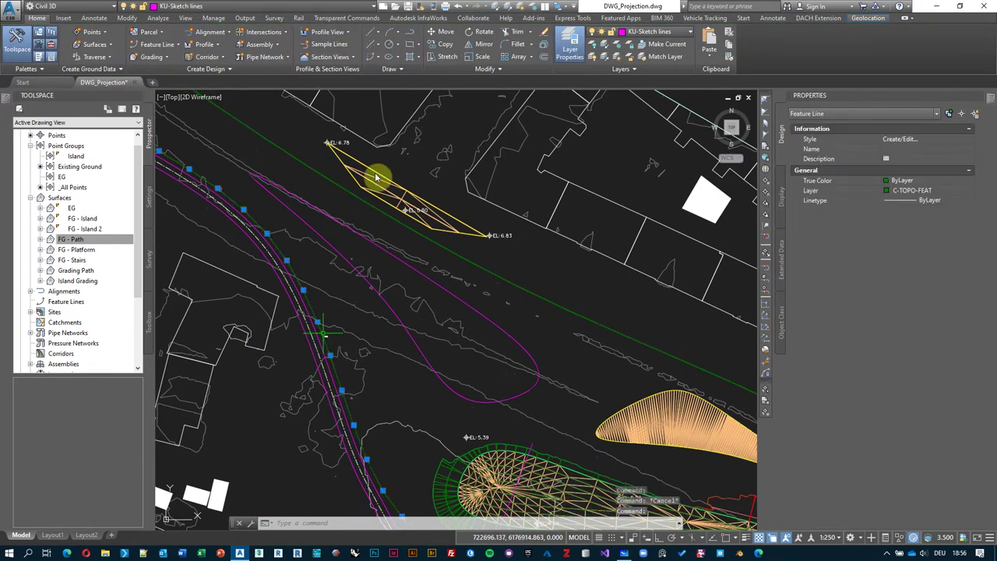
click(377, 178)
click(421, 57)
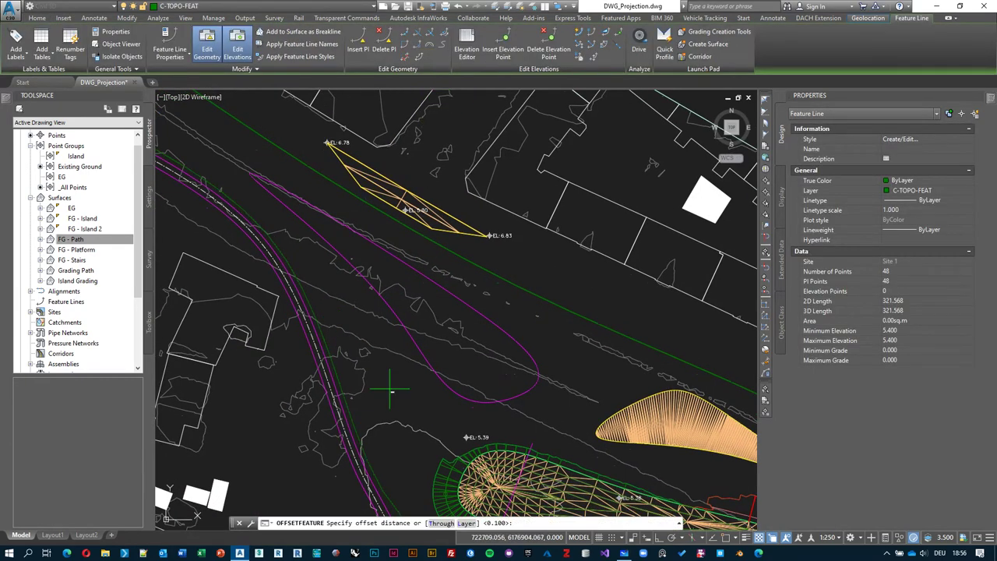
key(Return)
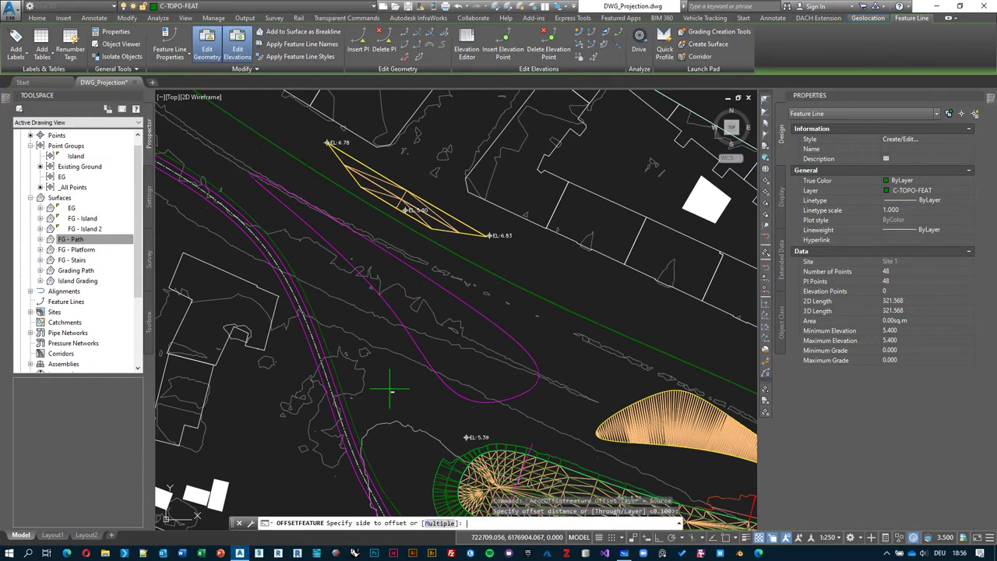
click(399, 383)
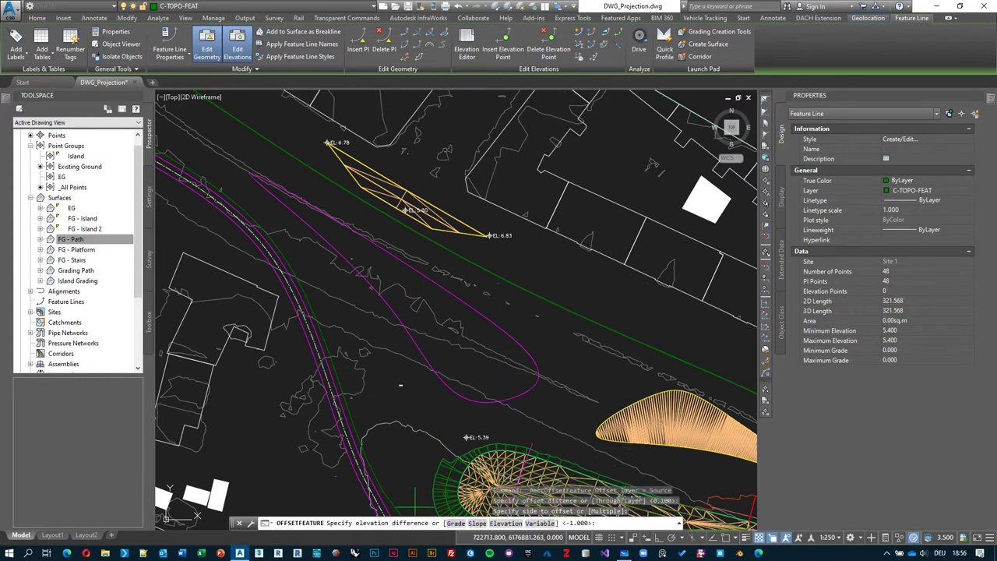
click(503, 523)
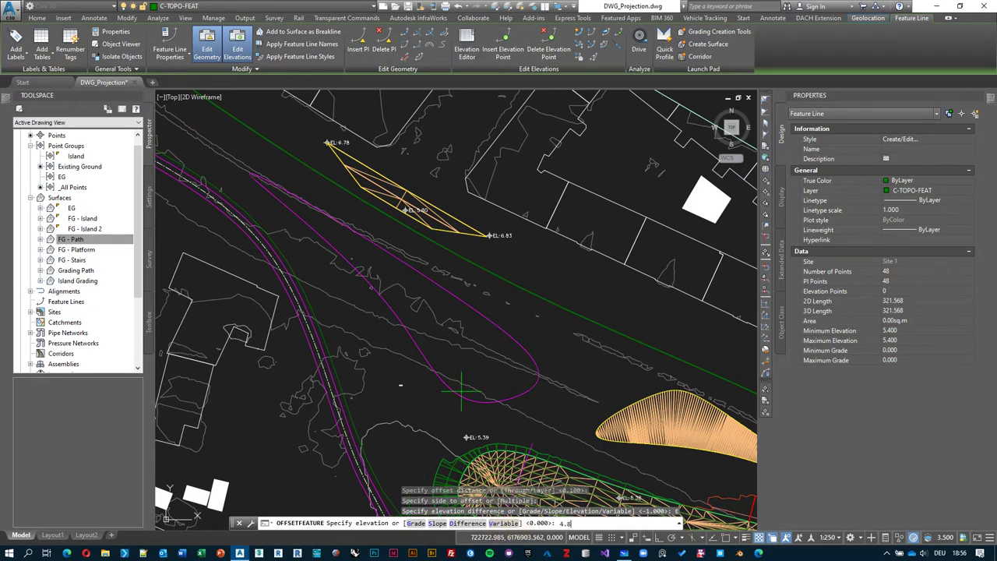
key(Return)
key(Escape)
Window-select the path feature lines and their offset copies
click(349, 403)
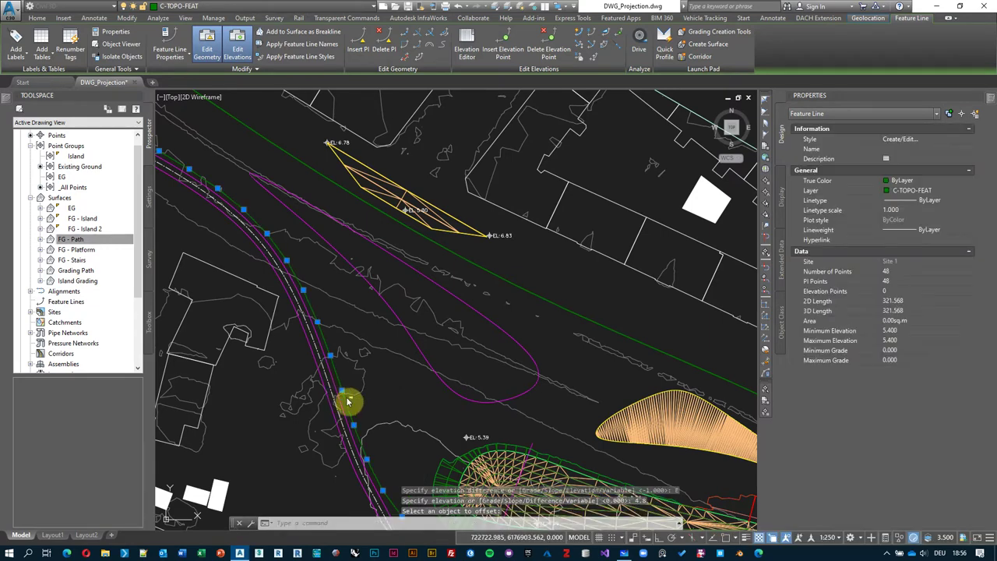
click(390, 301)
key(Escape)
scroll(345, 278, up, 5)
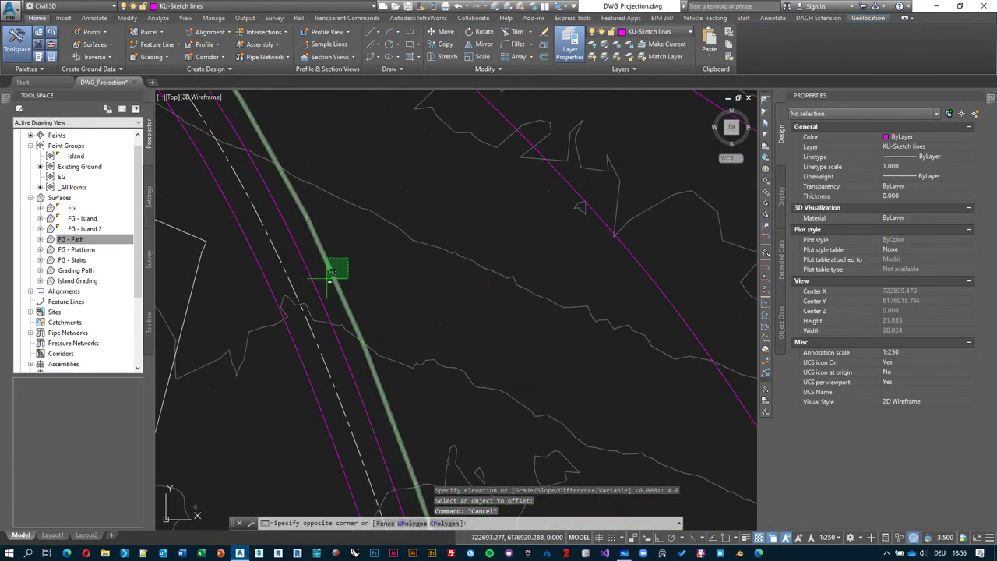
click(338, 273)
click(350, 350)
mouse_move(350, 350)
middle_down()
mouse_move(394, 313)
mouse_move(363, 341)
middle_up()
click(621, 245)
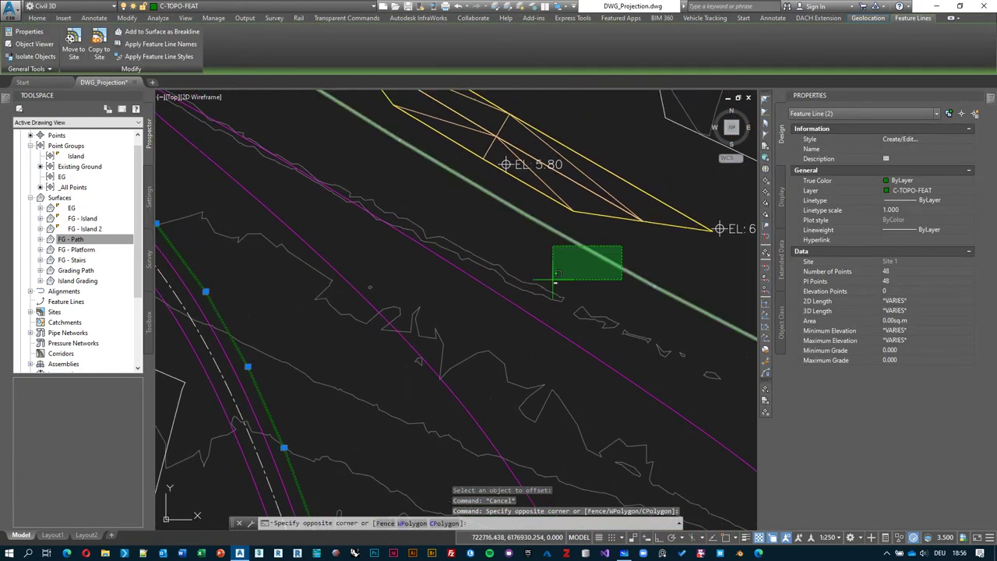
click(557, 281)
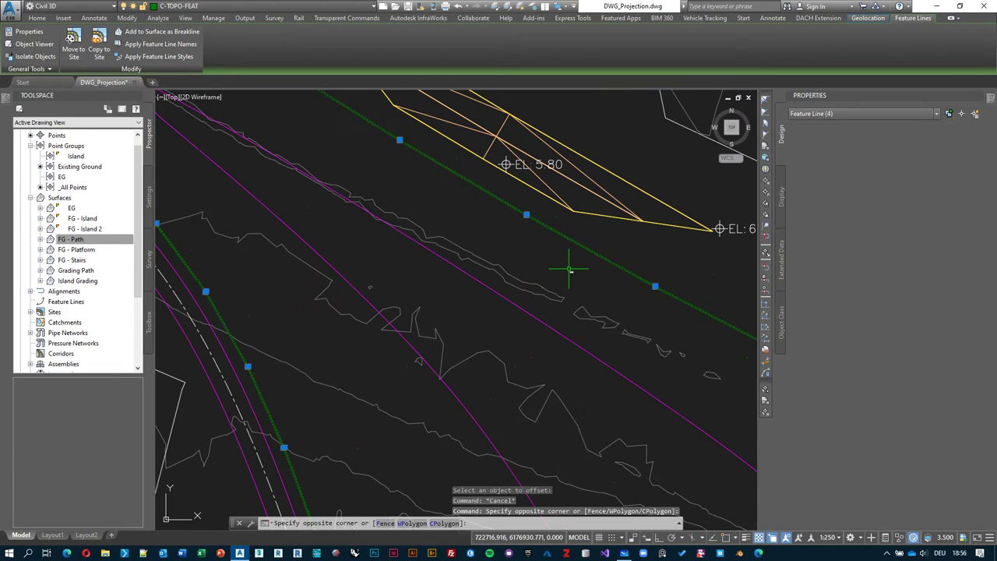
Add the selected feature lines as breaklines to a new TIN surface named River
click(148, 32)
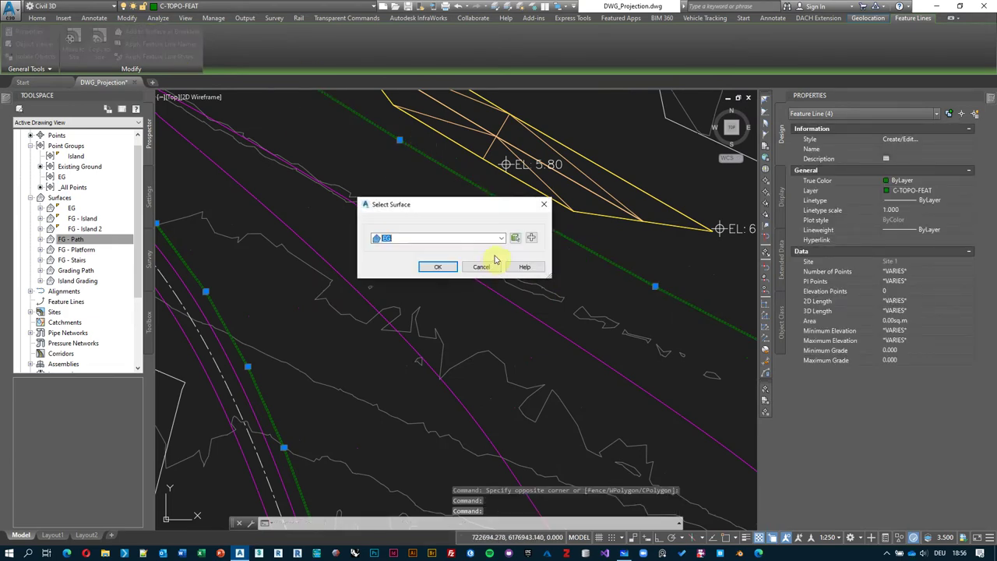
click(531, 239)
click(578, 230)
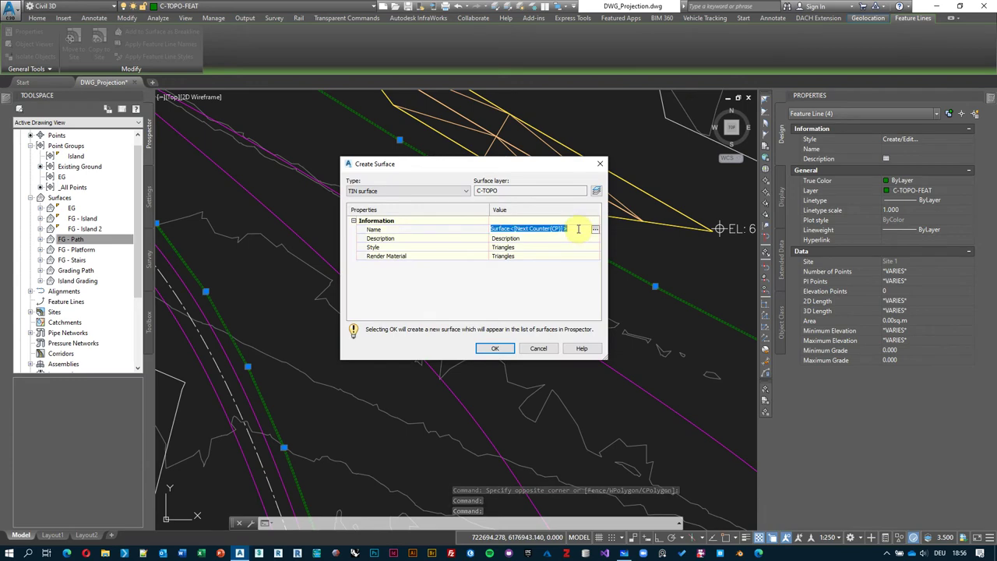
text(River)
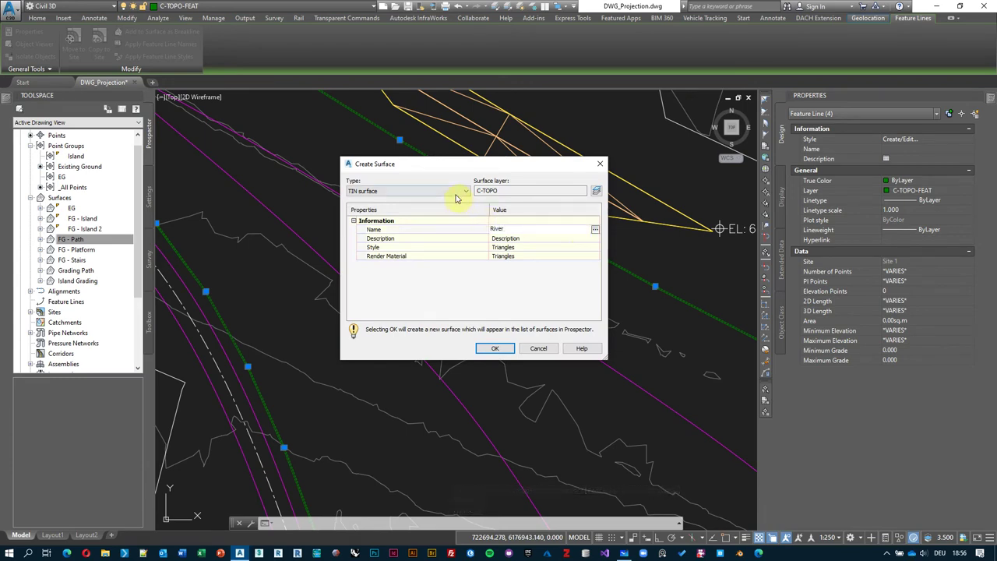
click(495, 348)
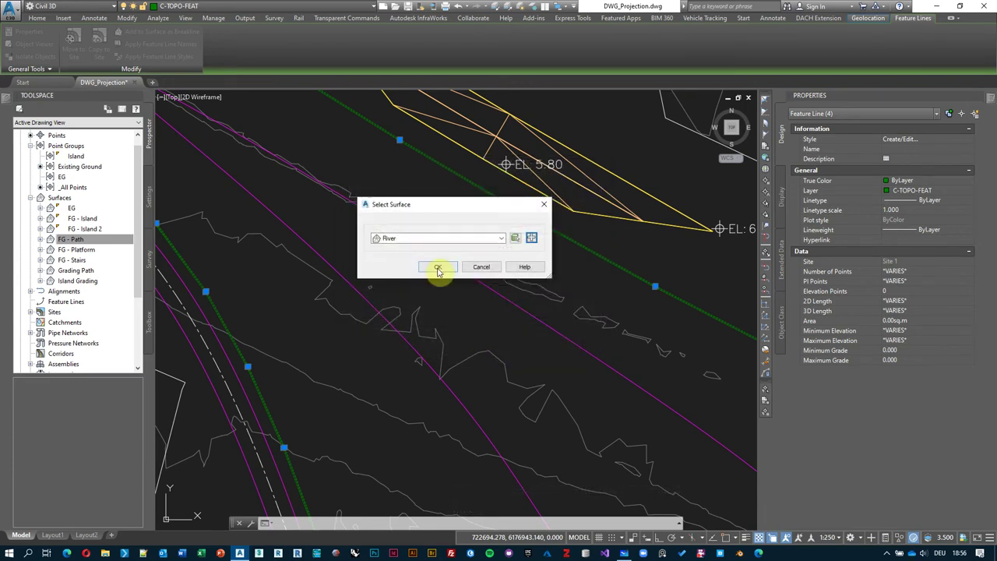
click(439, 268)
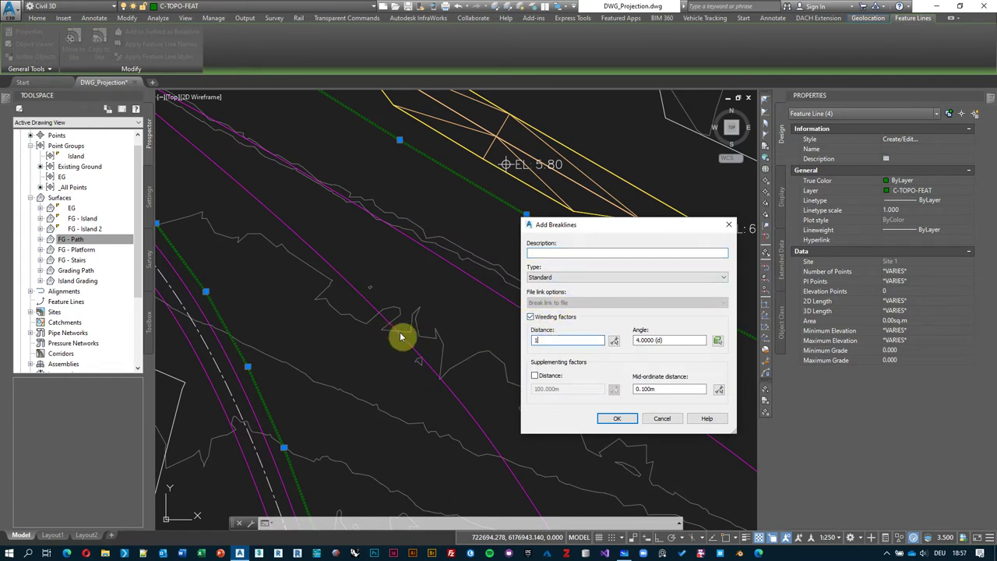
Set a 1 m weeding distance and 5 m supplementing distance for the breaklines
key(Tab)
click(536, 377)
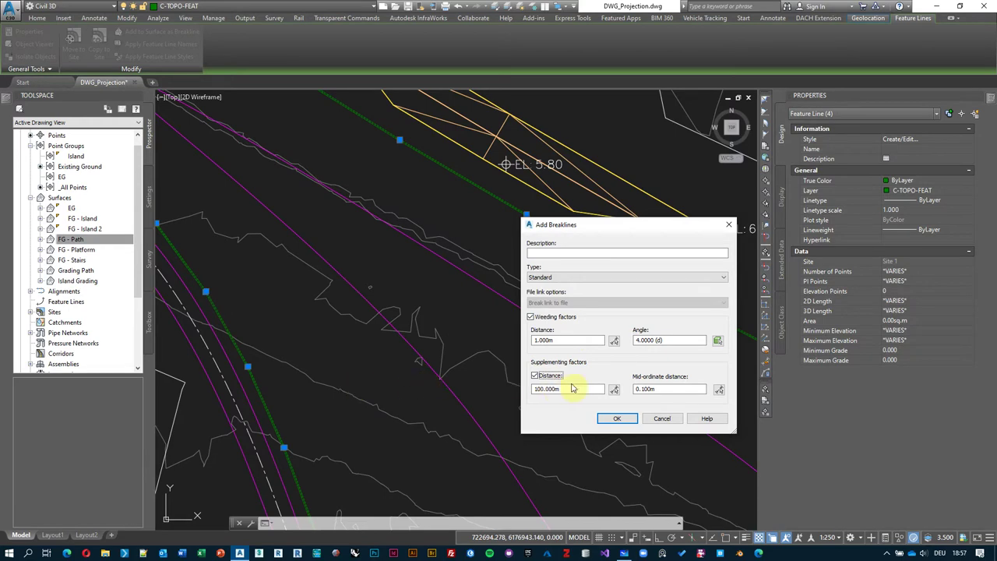
double_click(573, 389)
text(5)
key(Tab)
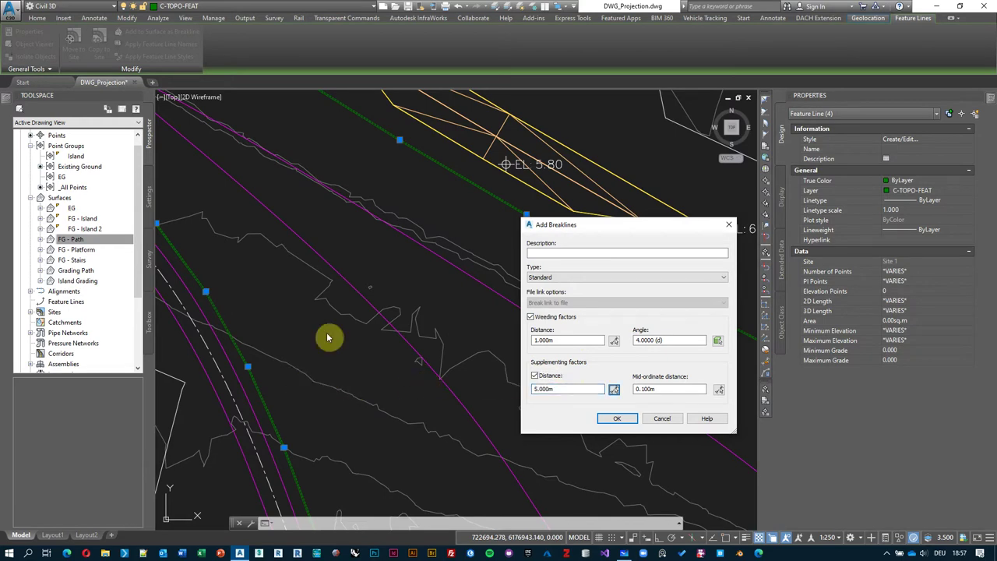
click(615, 419)
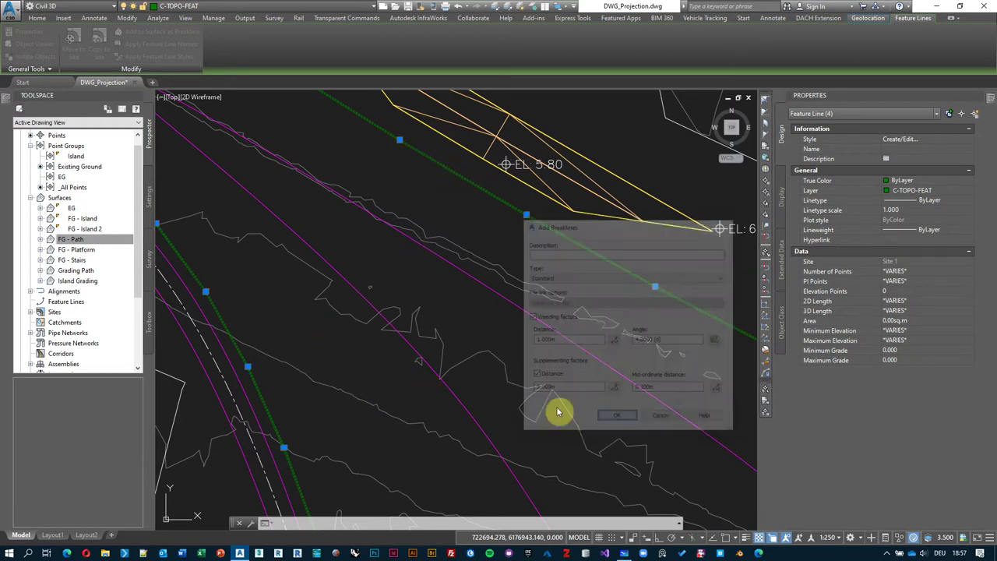
Clear the feature-line selection and open the River surface in Object Viewer
scroll(394, 257, down, 5)
scroll(387, 253, down, 2)
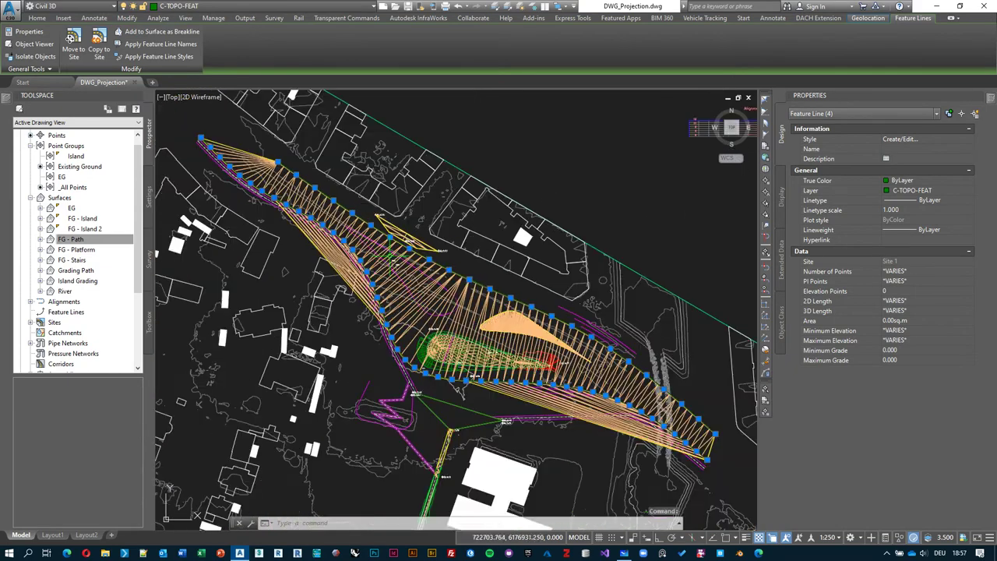
scroll(374, 281, up, 5)
key(Escape)
scroll(382, 280, down, 2)
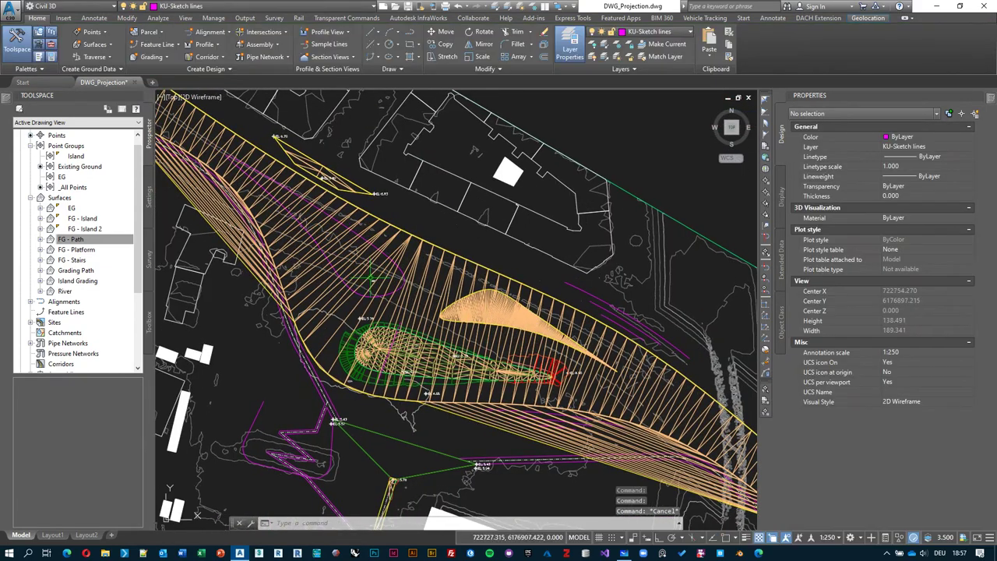
scroll(400, 269, down, 1)
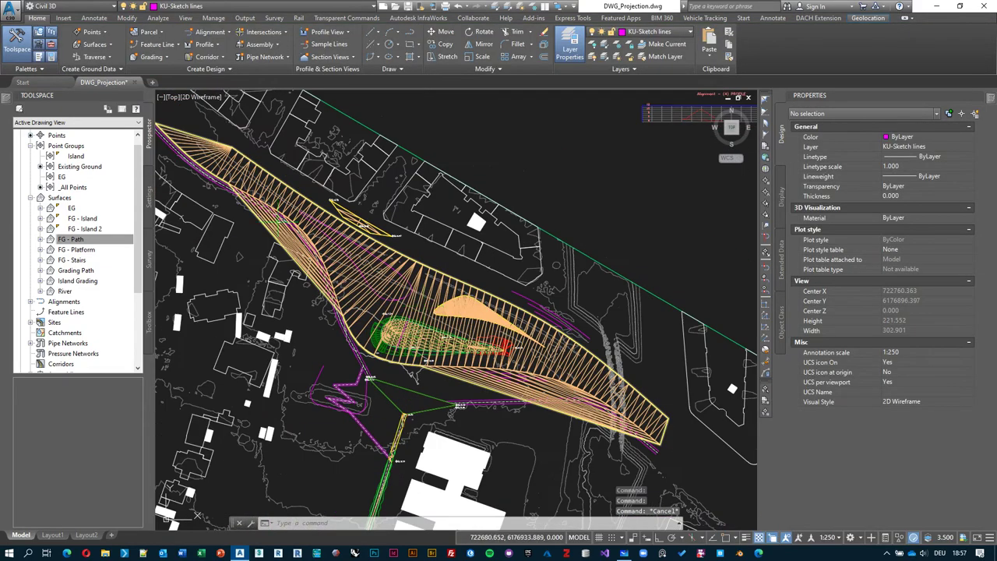
click(432, 296)
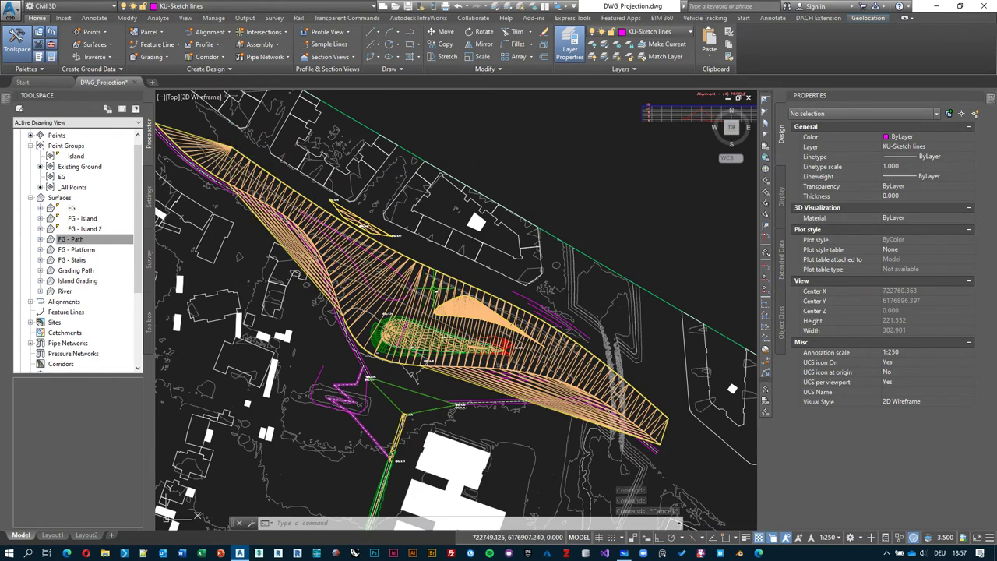
right_click(579, 160)
click(637, 316)
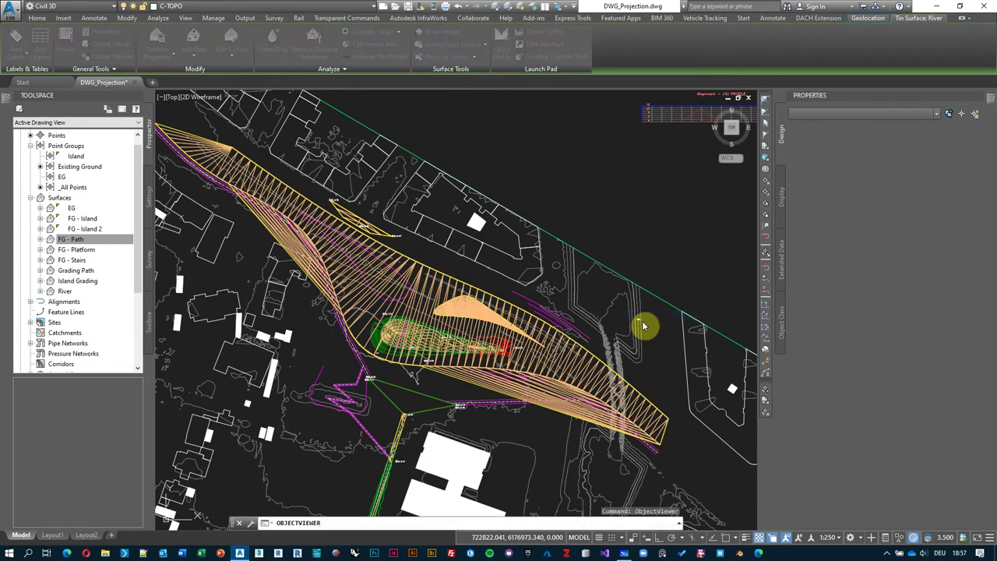
Orbit and tilt the River surface into oblique 3-D views, then close Object Viewer
drag(566, 345, 497, 257)
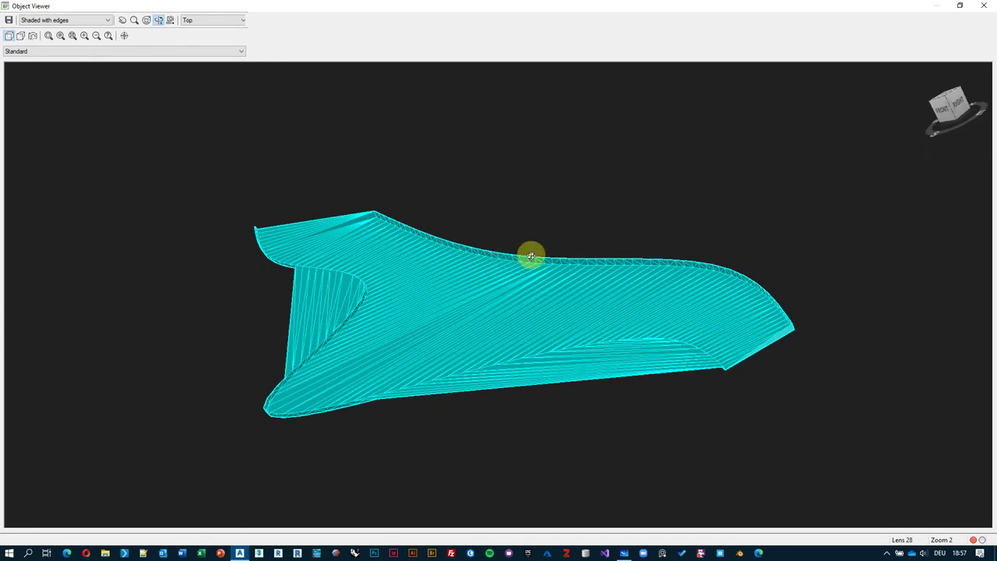
scroll(546, 234, up, 5)
drag(274, 228, 728, 324)
drag(468, 228, 423, 285)
scroll(363, 223, up, 2)
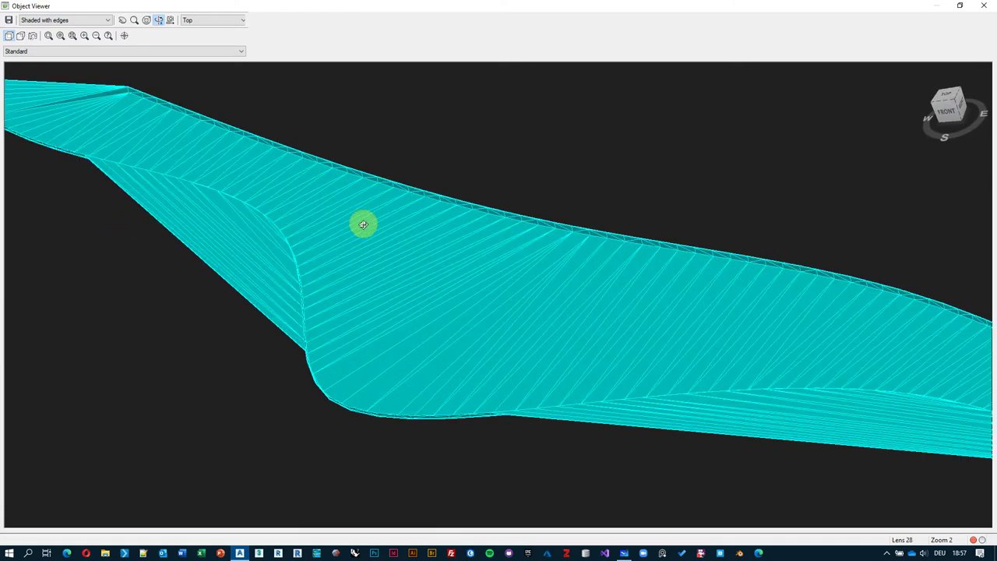
scroll(182, 196, down, 3)
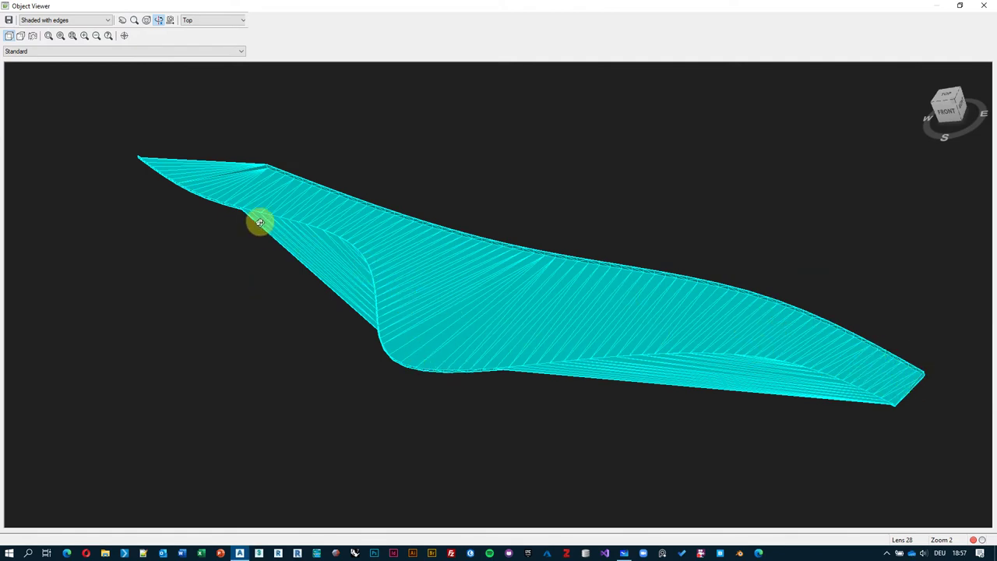
scroll(373, 267, up, 2)
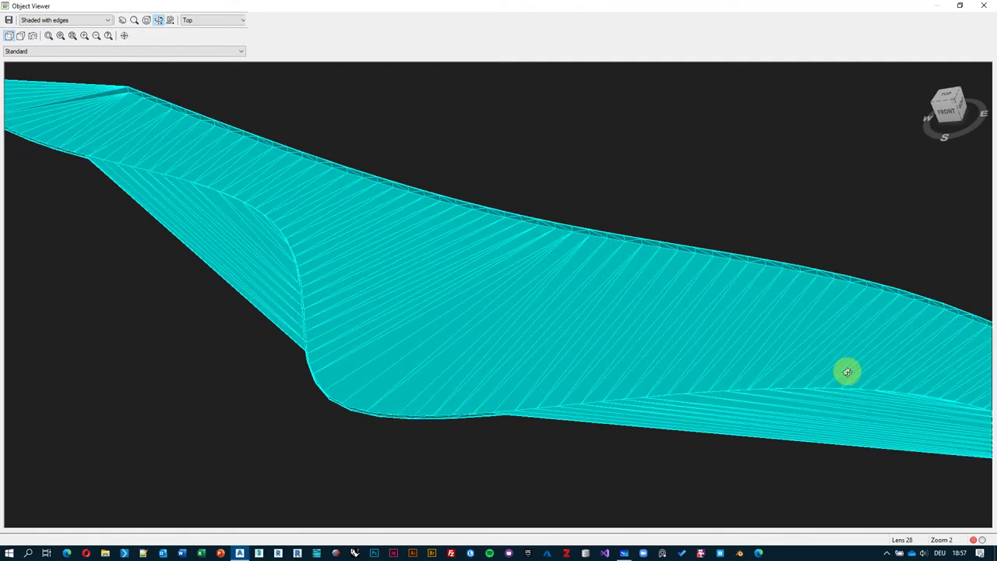
key(Escape)
Select the River surface and start the Delete Line surface edit
scroll(561, 343, up, 2)
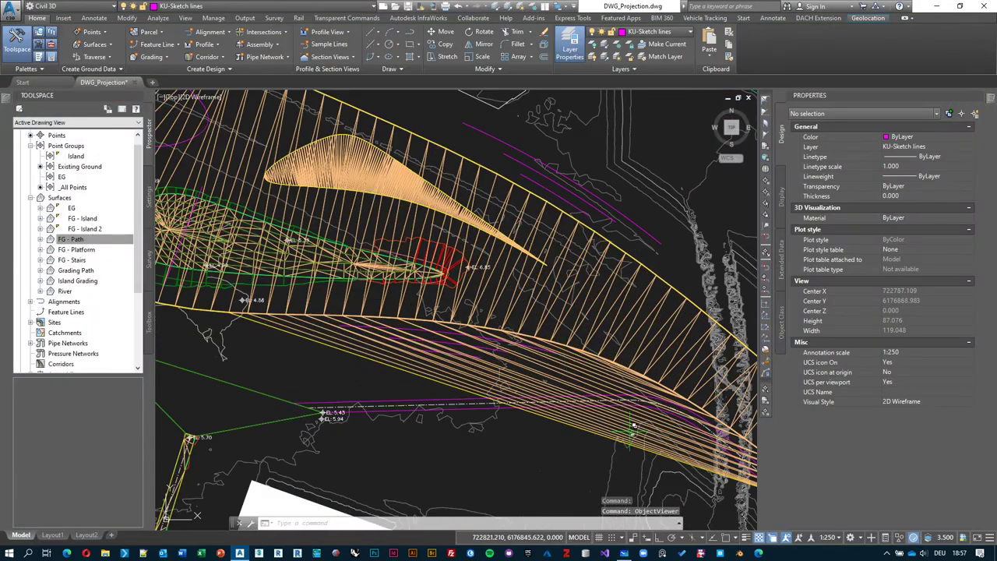
click(594, 423)
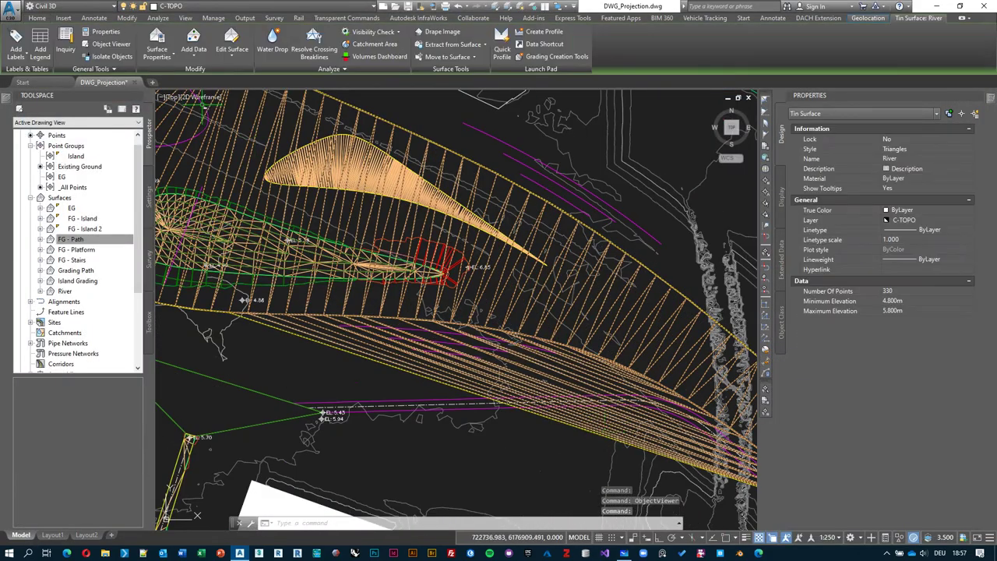
click(231, 44)
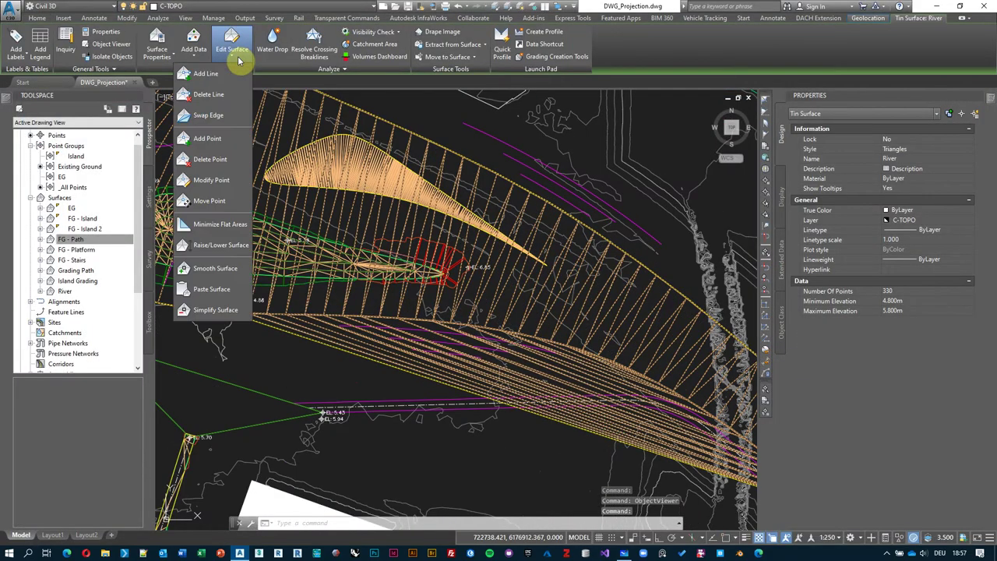
click(208, 94)
Crossing-window the stray edges along the path: 46, then six, then 29 along the arc
click(593, 451)
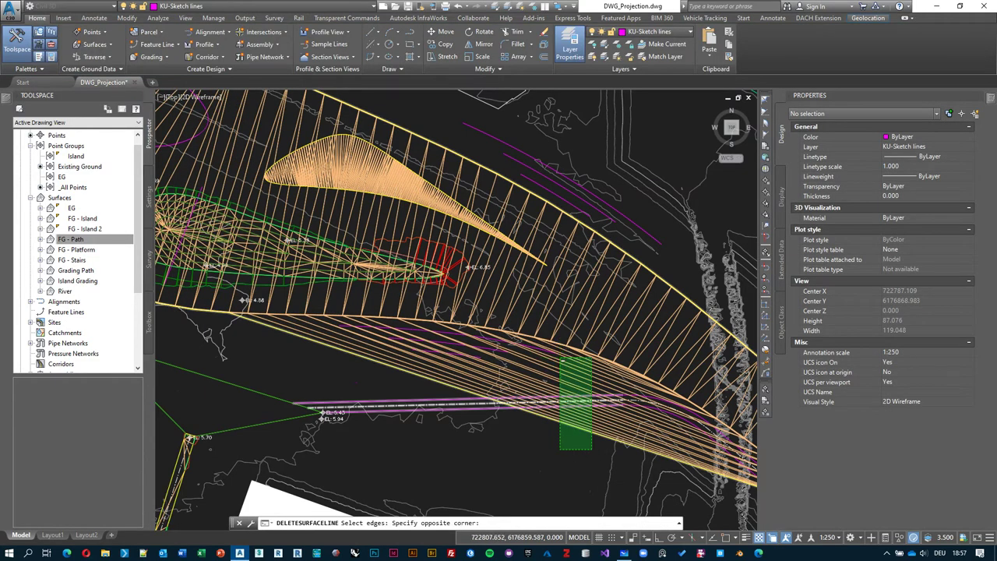
scroll(561, 358, up, 4)
click(563, 353)
middle_drag(562, 353, 444, 285)
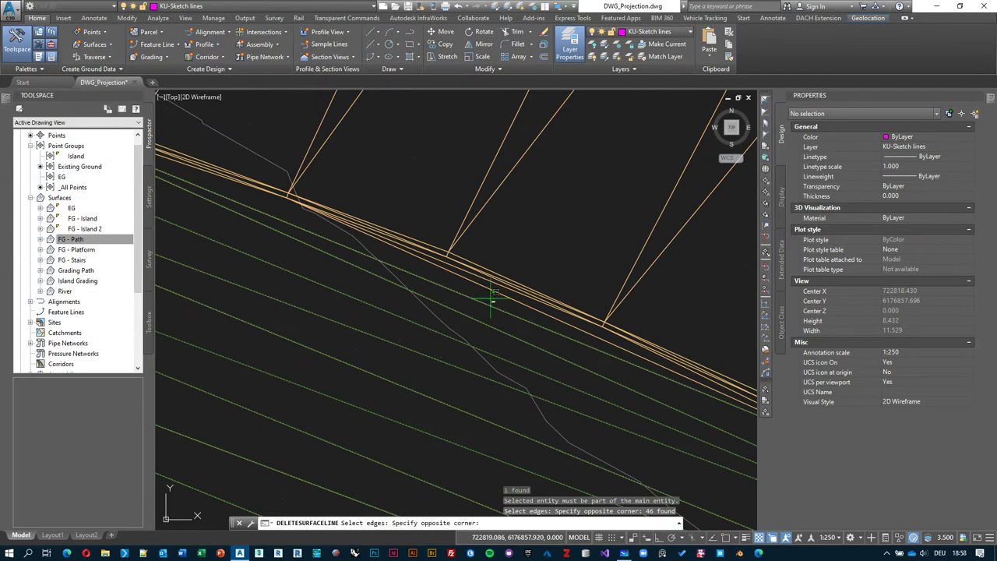
click(464, 279)
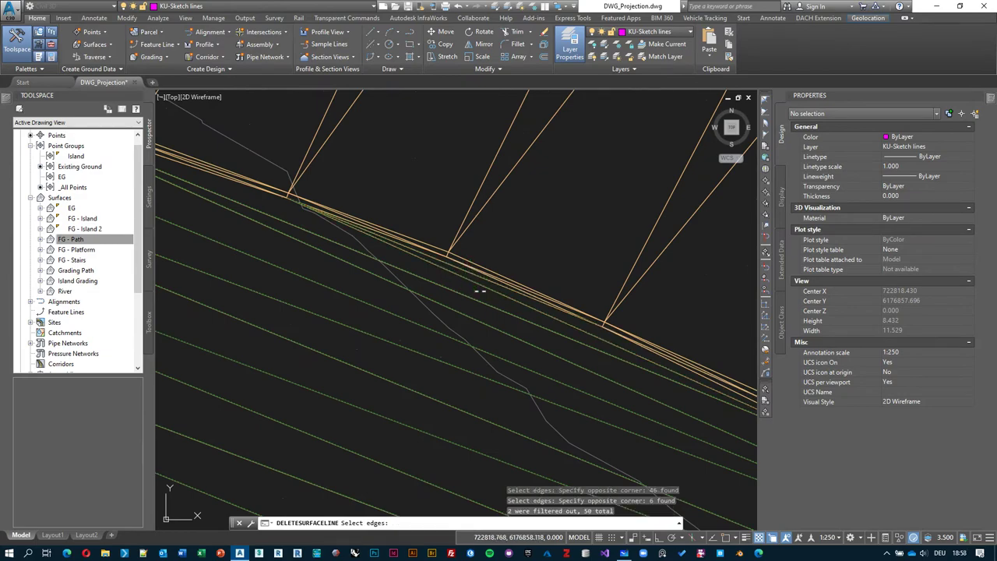
scroll(531, 325, down, 10)
scroll(566, 218, up, 6)
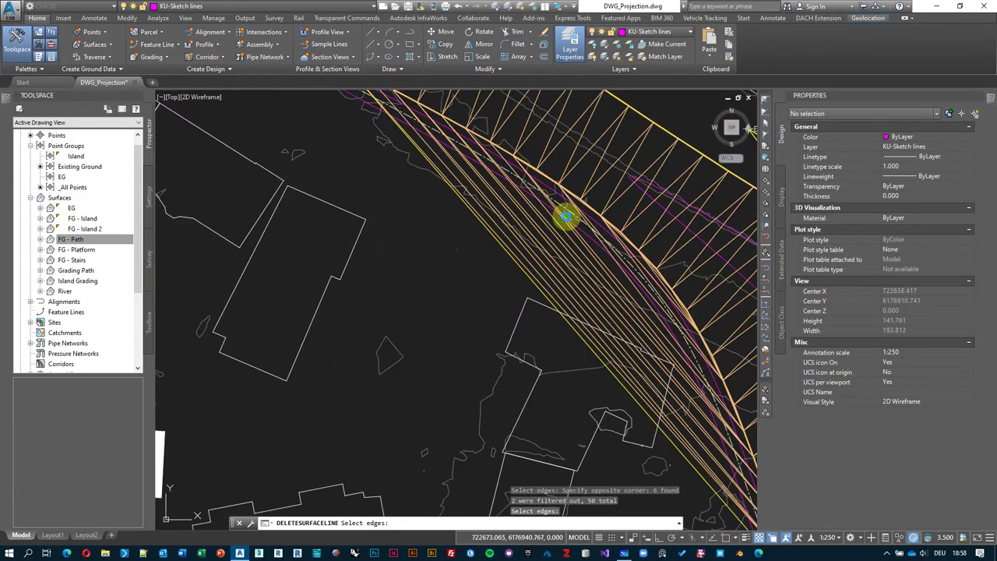
click(613, 255)
click(436, 312)
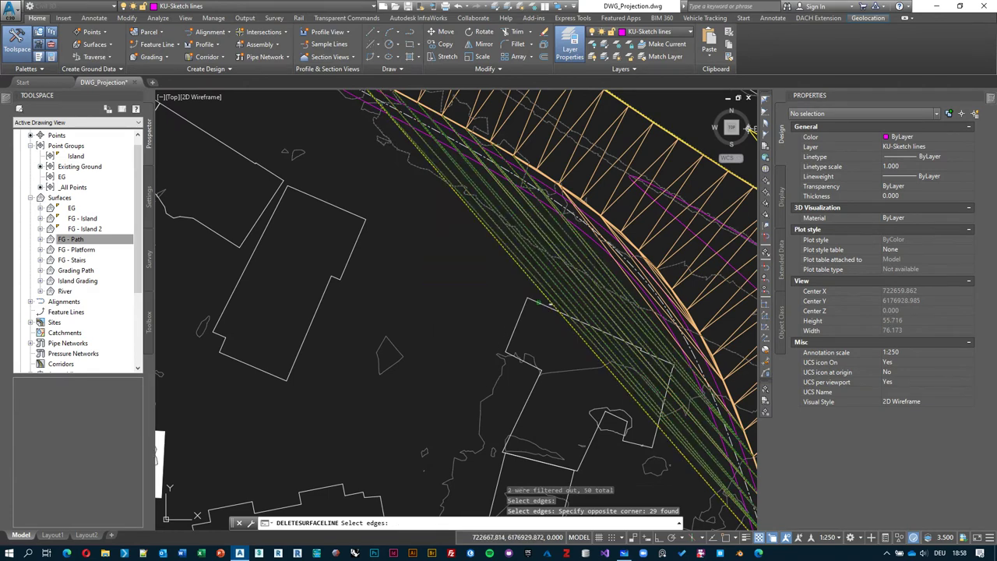
End the Delete Line edit and recentre the view on the path and island
scroll(656, 269, up, 4)
scroll(656, 269, up, 3)
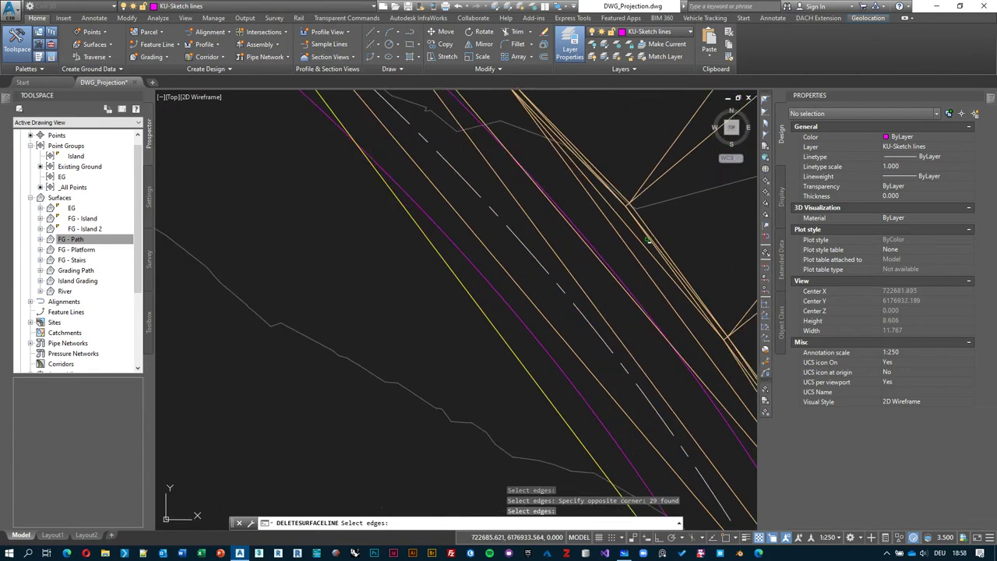
scroll(371, 339, down, 12)
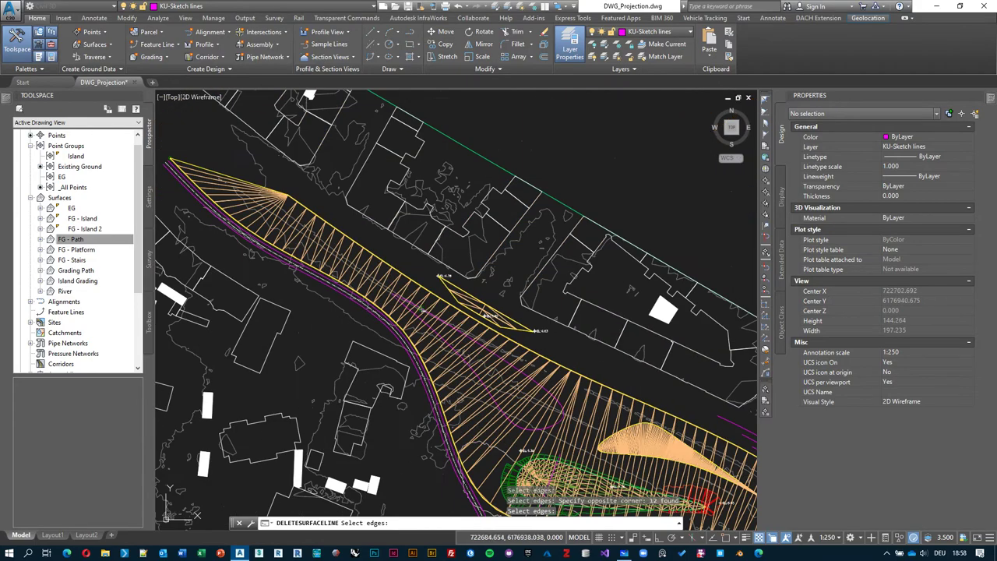
key(Escape)
middle_drag(373, 284, 330, 186)
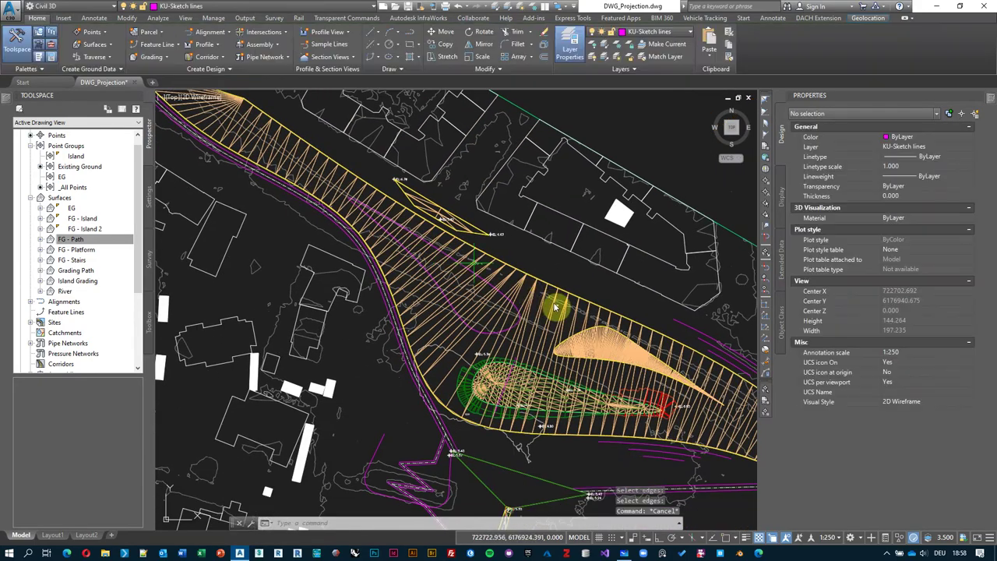
scroll(314, 190, up, 6)
scroll(487, 365, down, 6)
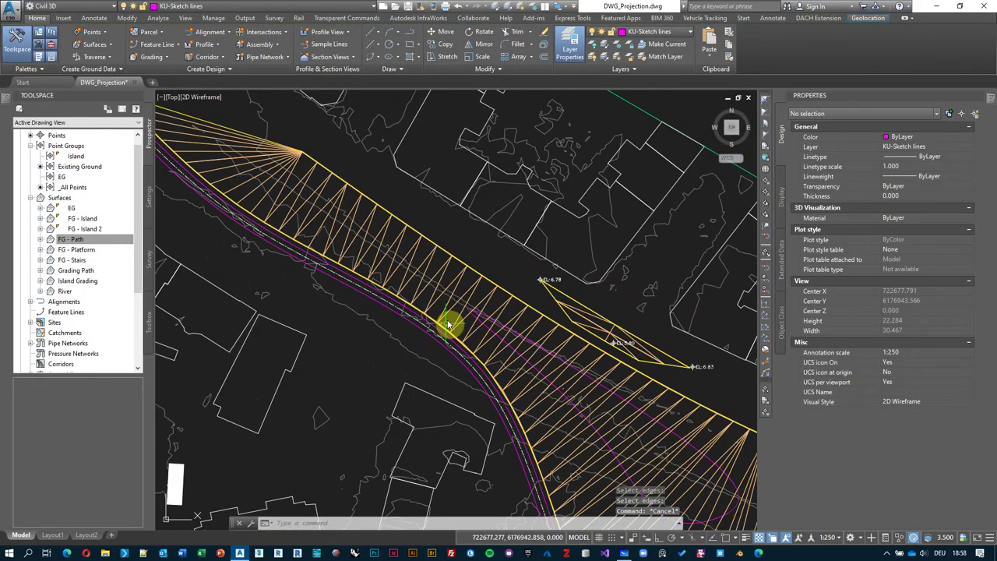
scroll(445, 323, up, 2)
middle_drag(560, 271, 481, 218)
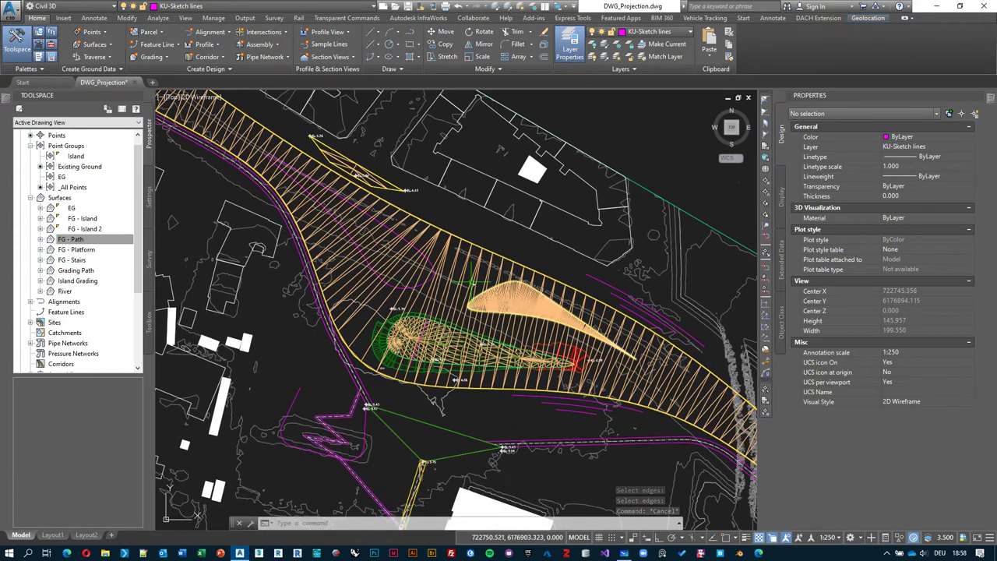
click(480, 218)
right_click(481, 218)
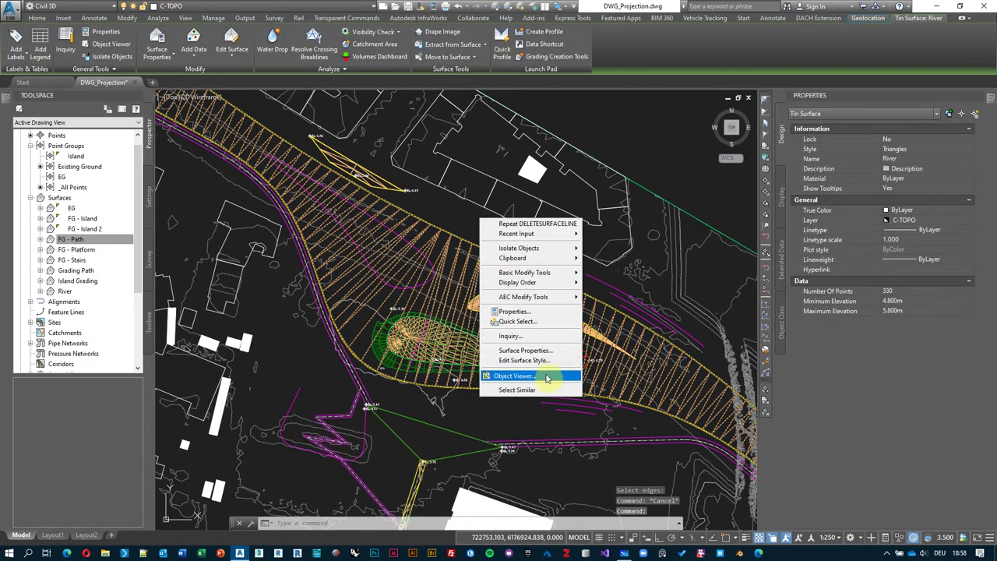
click(538, 379)
drag(587, 441, 554, 252)
scroll(554, 252, up, 3)
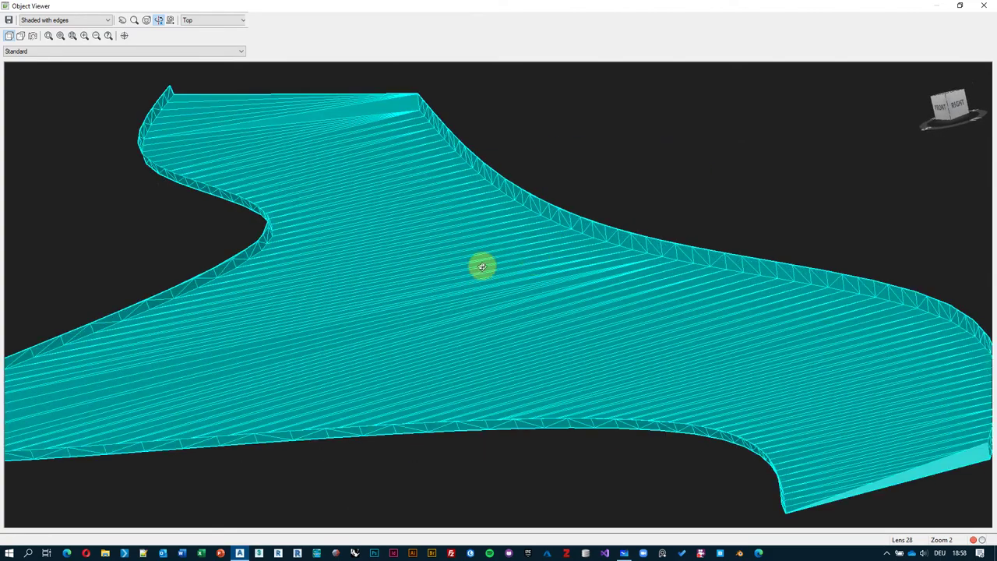
drag(481, 267, 537, 276)
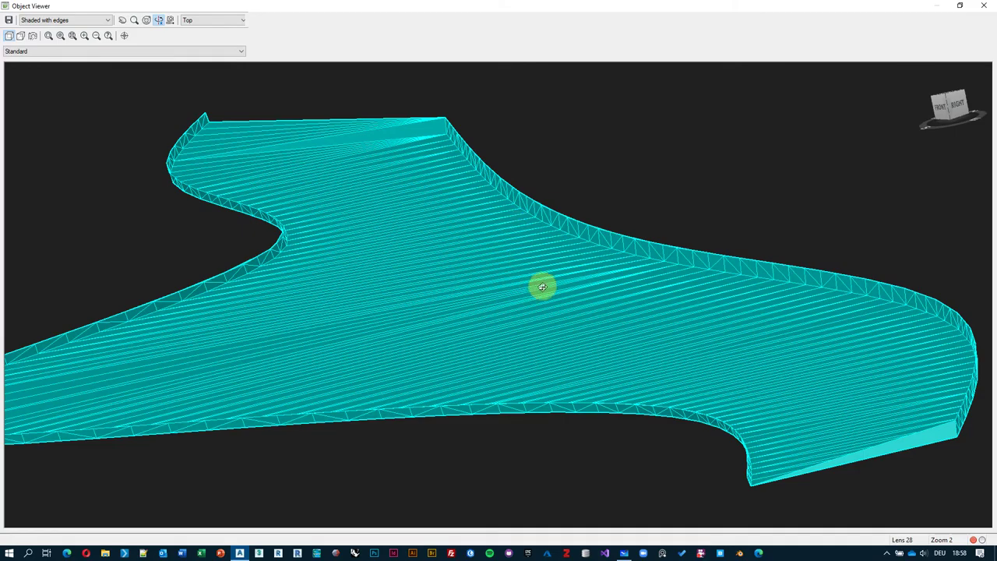
scroll(474, 303, up, 3)
key(alt+F4)
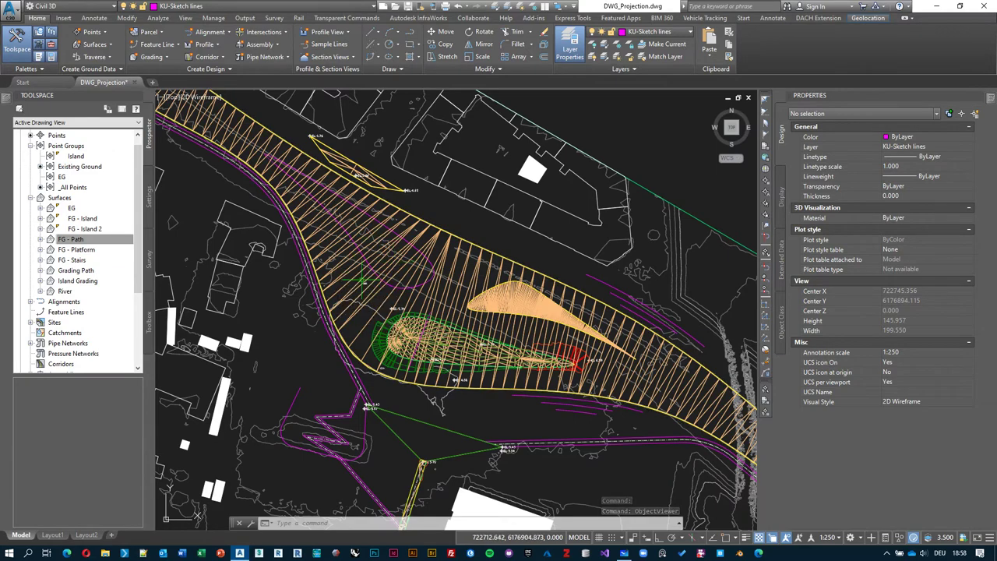
Zoom to the island and pick the Island Grading from the overlapping objects
middle_drag(425, 306, 418, 304)
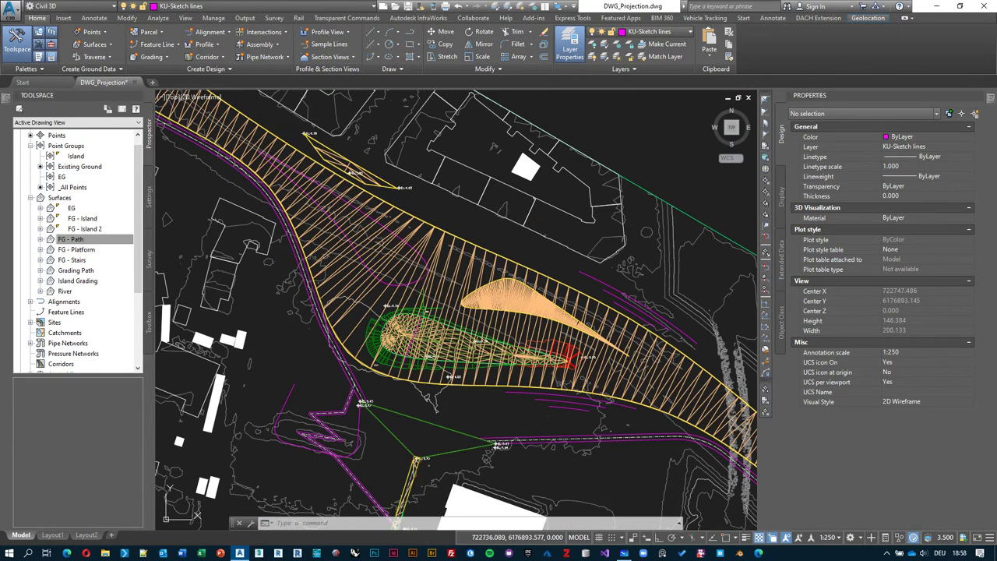
scroll(394, 312, up, 3)
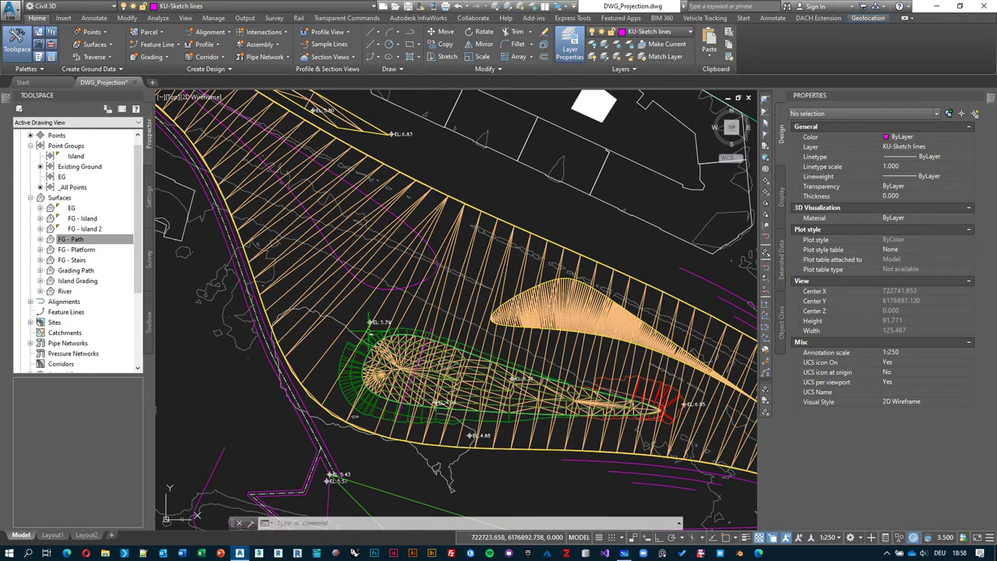
scroll(366, 335, up, 2)
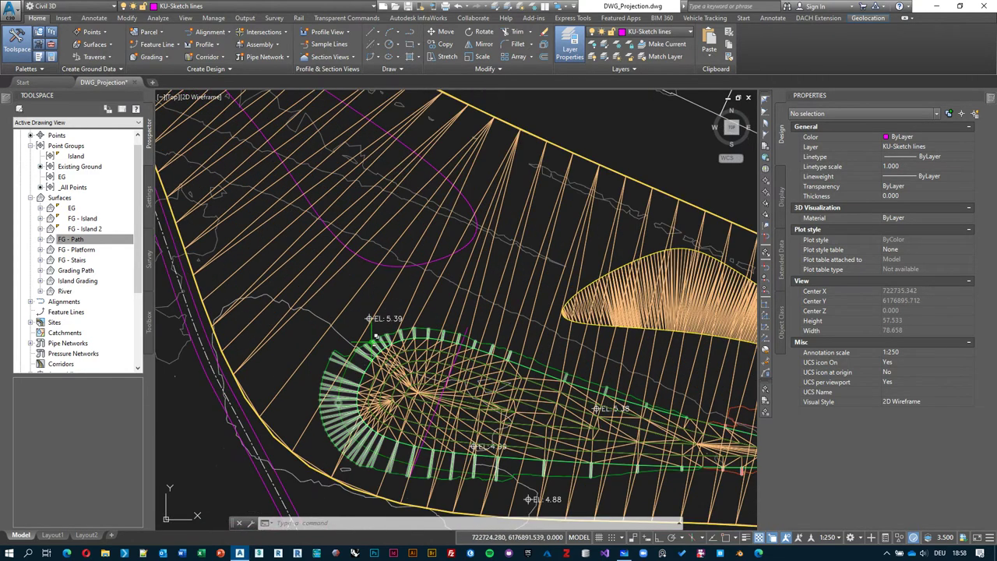
click(413, 331)
click(460, 386)
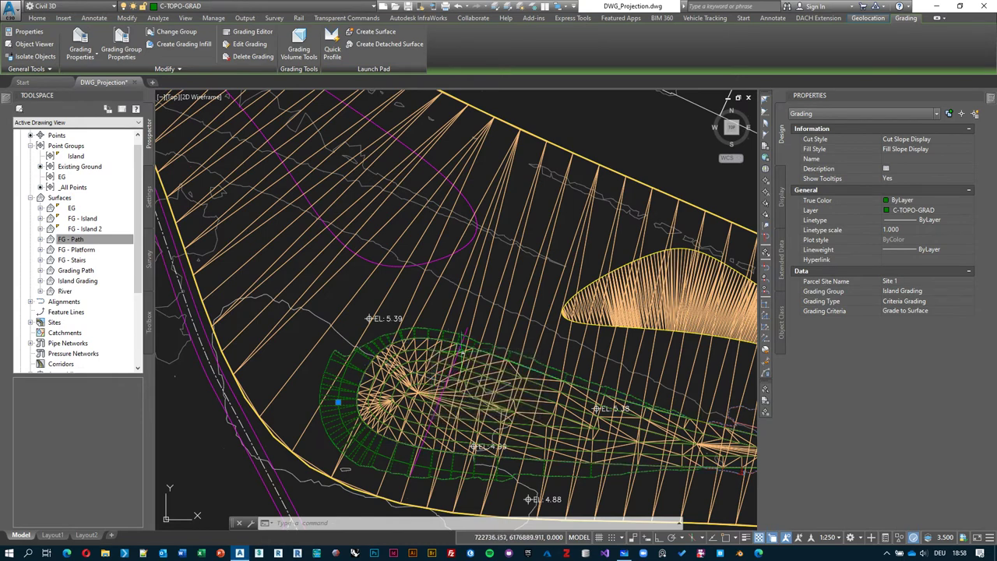
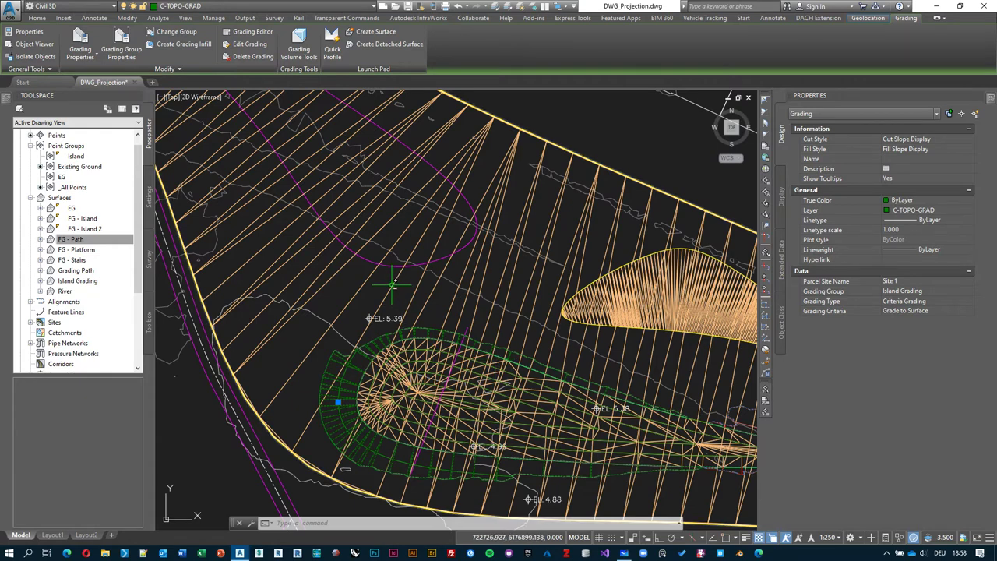
Clear the grading selection and select the River surface to check its properties
key(Escape)
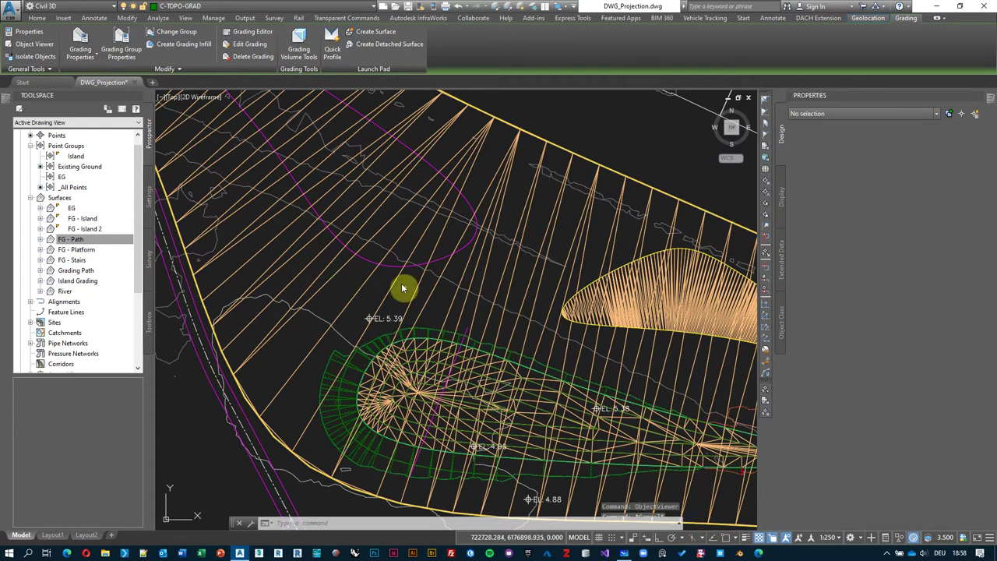
scroll(550, 143, up, 5)
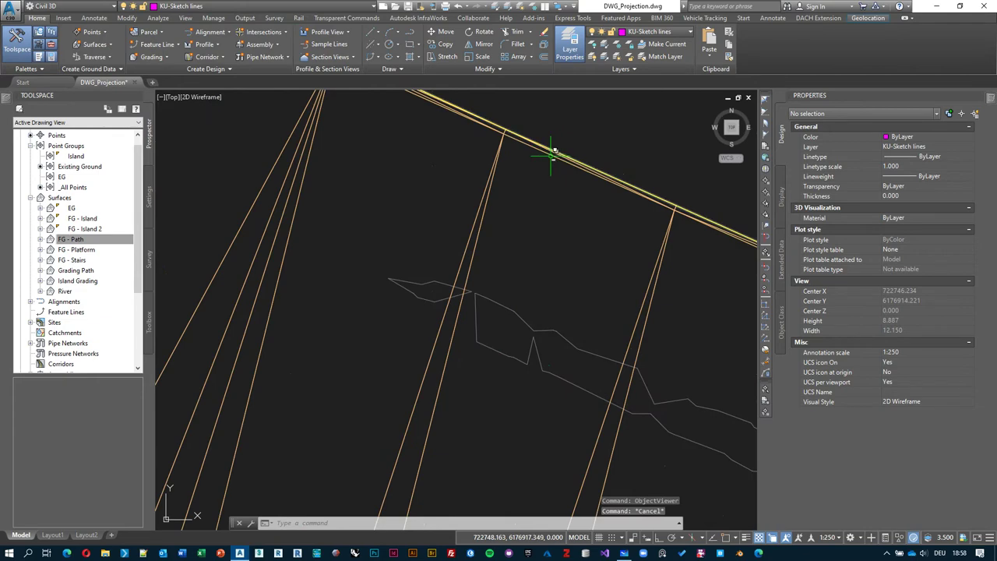
scroll(551, 152, down, 5)
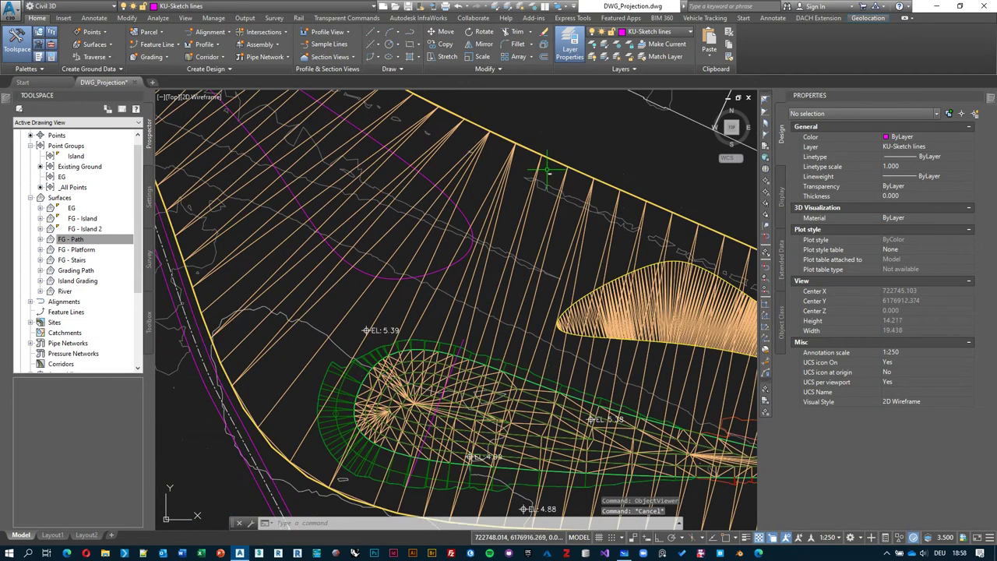
click(411, 308)
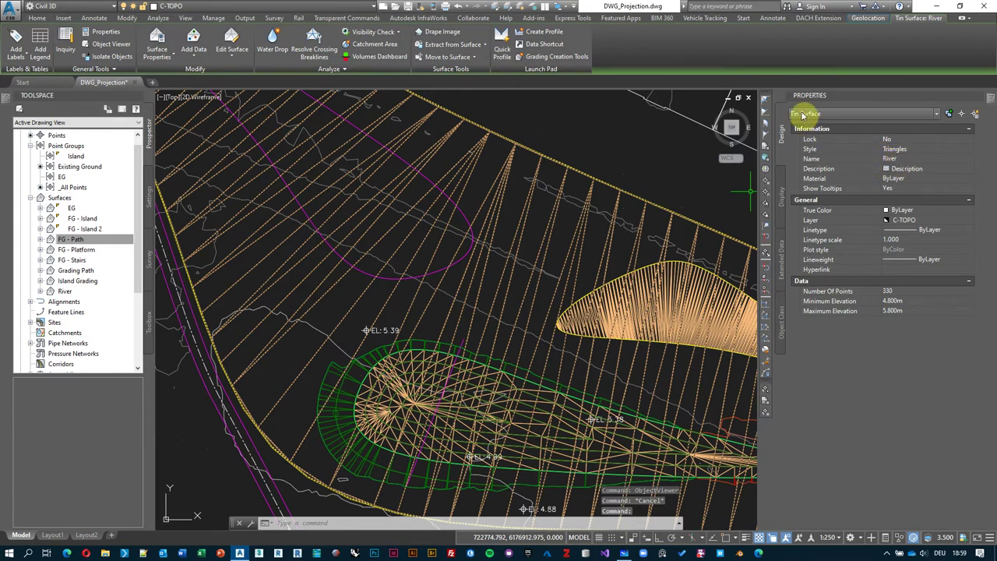
key(Escape)
Select the island grading and open its Grade to Surface criteria parameters, currently targeting EG
middle_drag(421, 335, 441, 315)
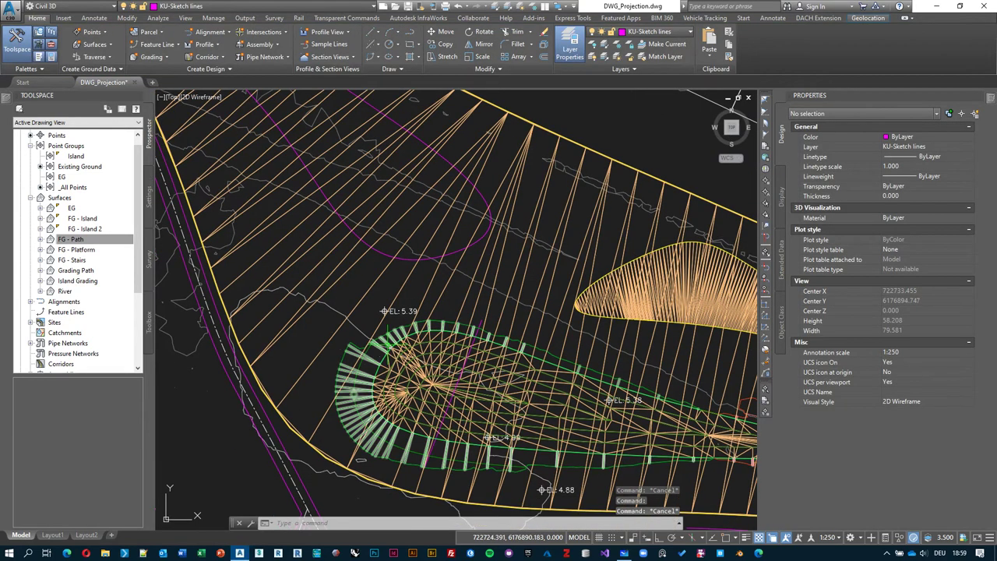
click(386, 347)
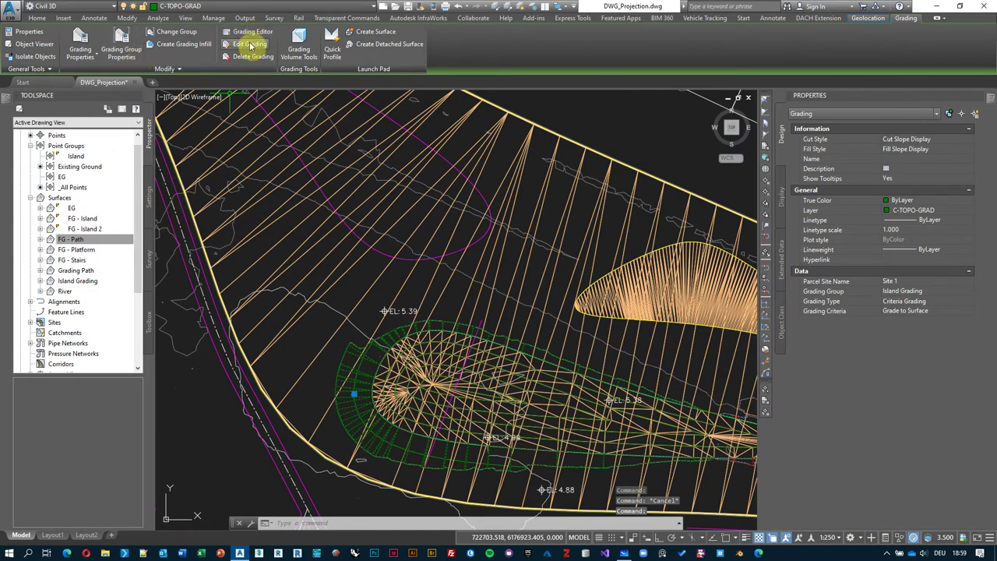
click(248, 45)
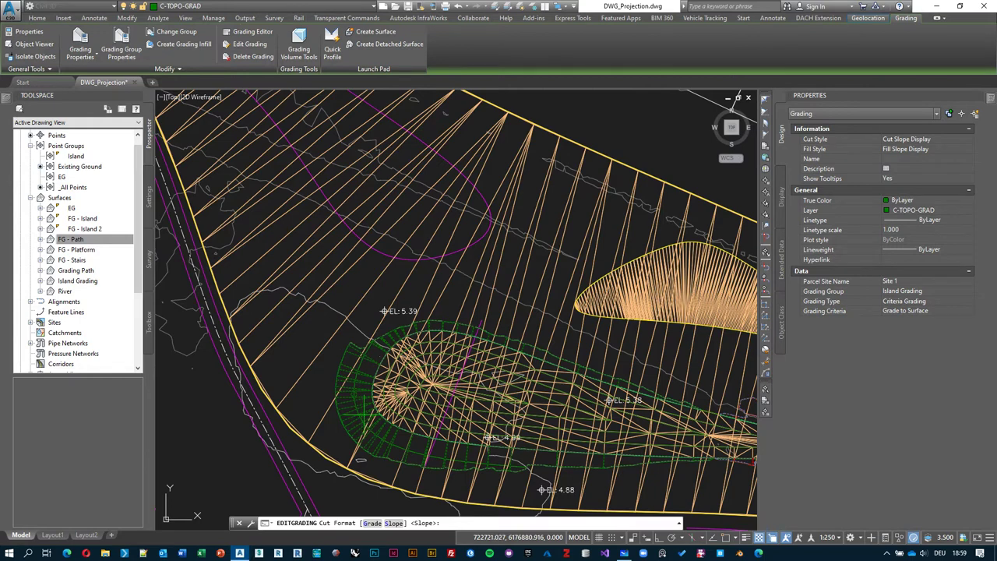
key(Escape)
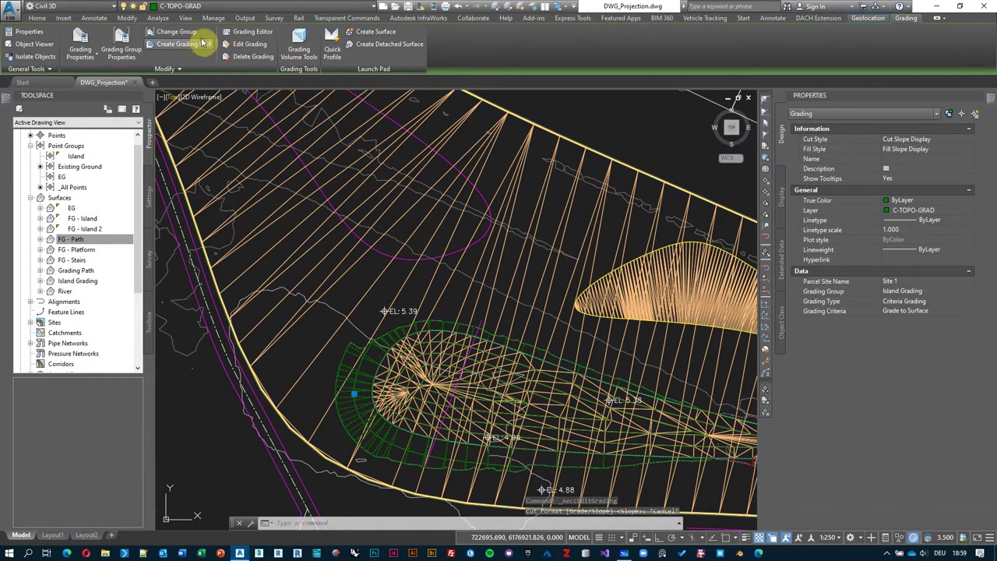
click(248, 31)
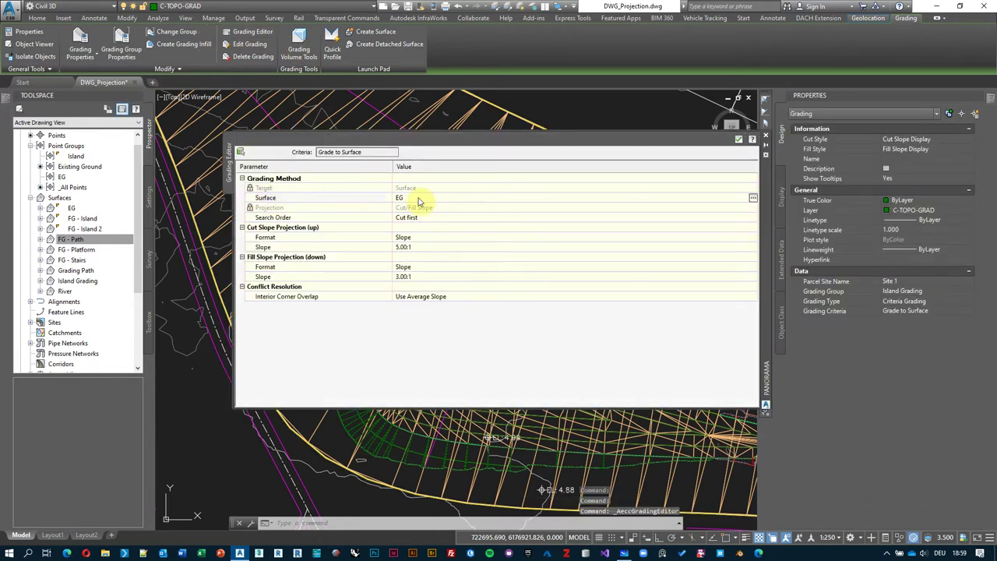
Browse the target surface list without changing it, then reselect the island grading and reopen its parameters
click(752, 199)
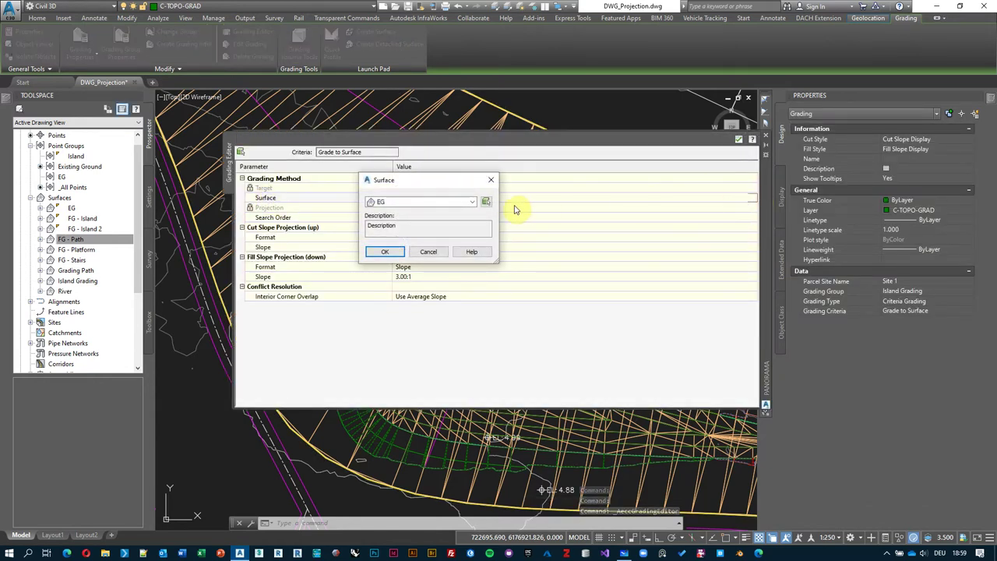
click(473, 202)
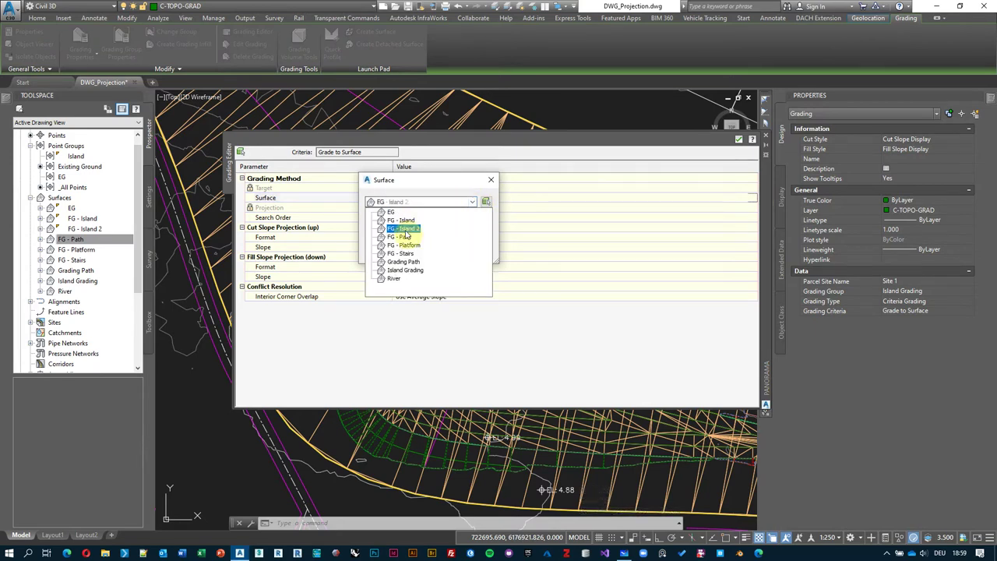
key(Escape)
click(428, 252)
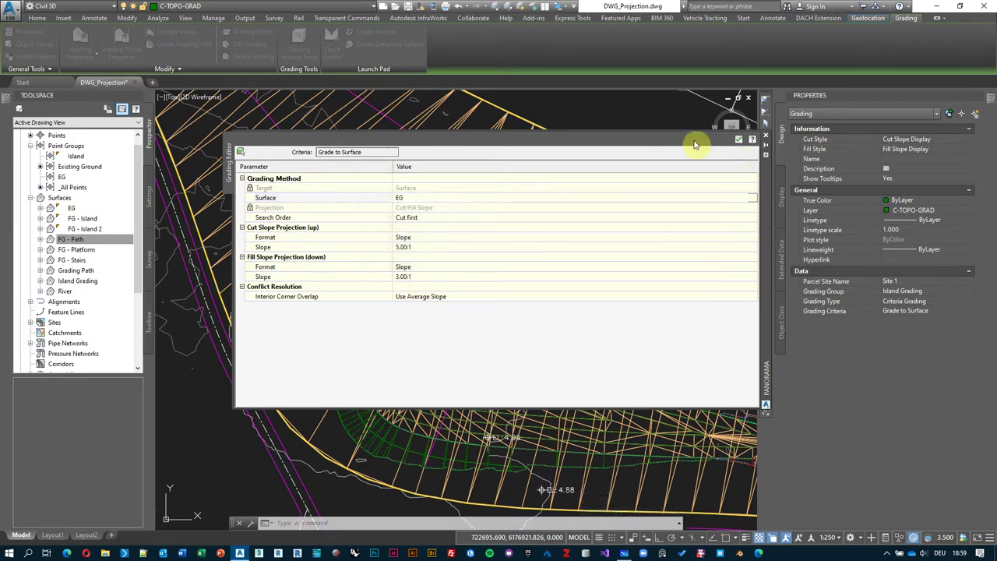
click(739, 139)
key(Escape)
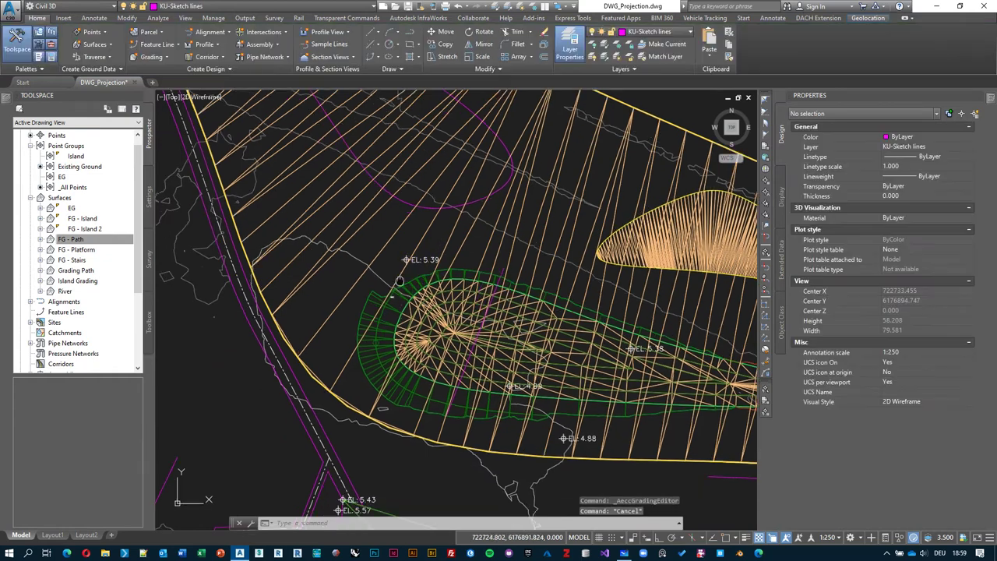
click(381, 330)
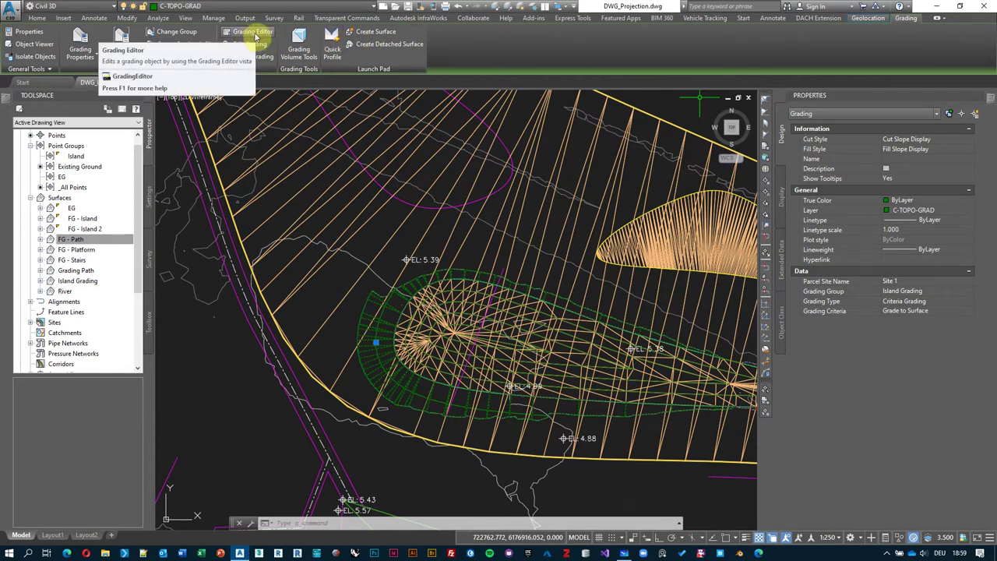
click(254, 34)
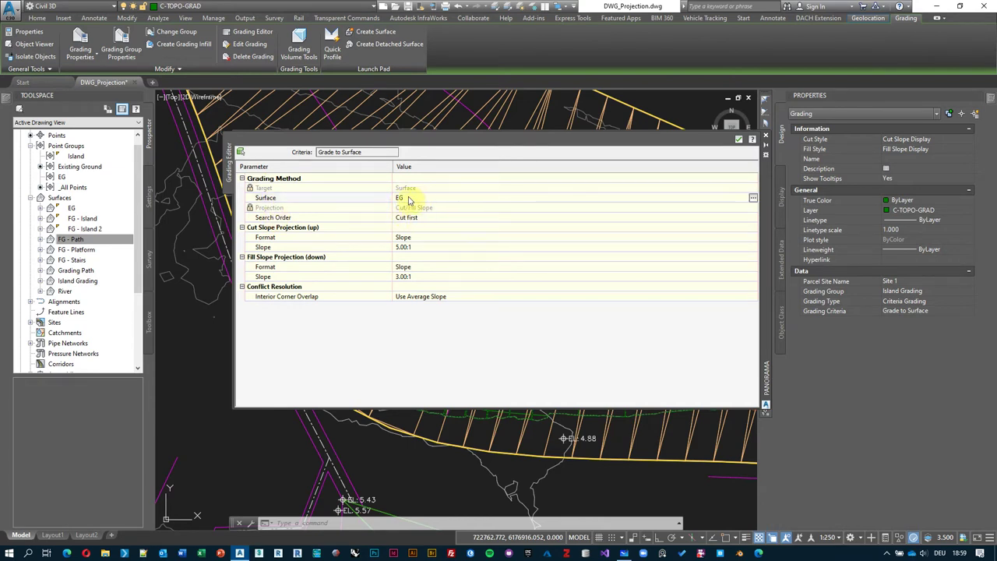
Change the Island Grading's target surface from EG to River
click(754, 199)
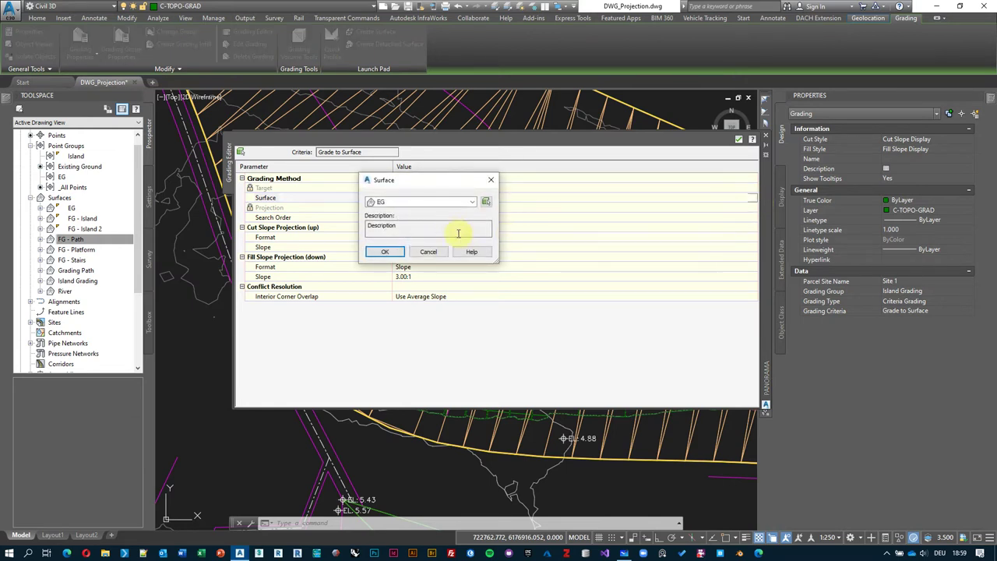
click(475, 203)
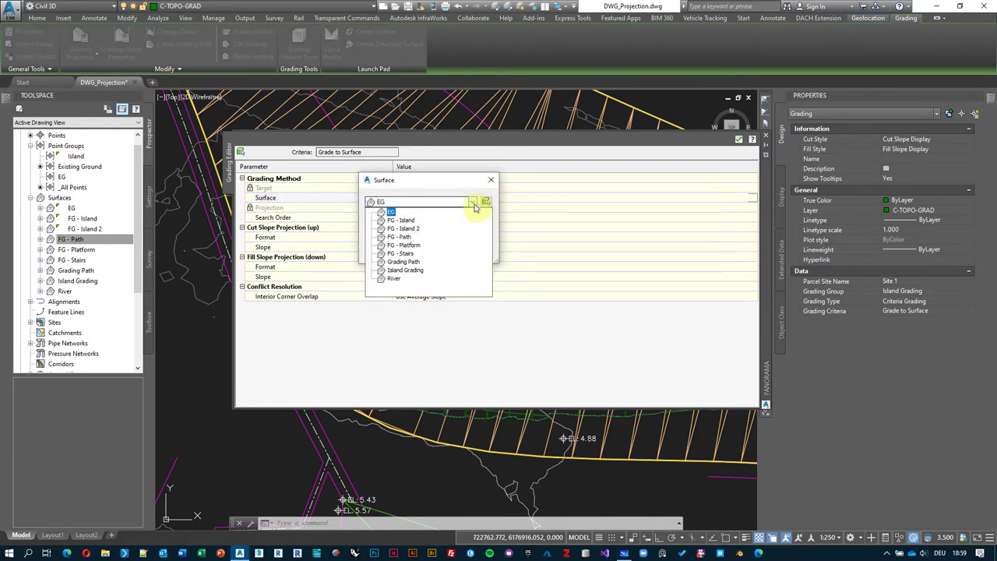
click(393, 279)
click(393, 257)
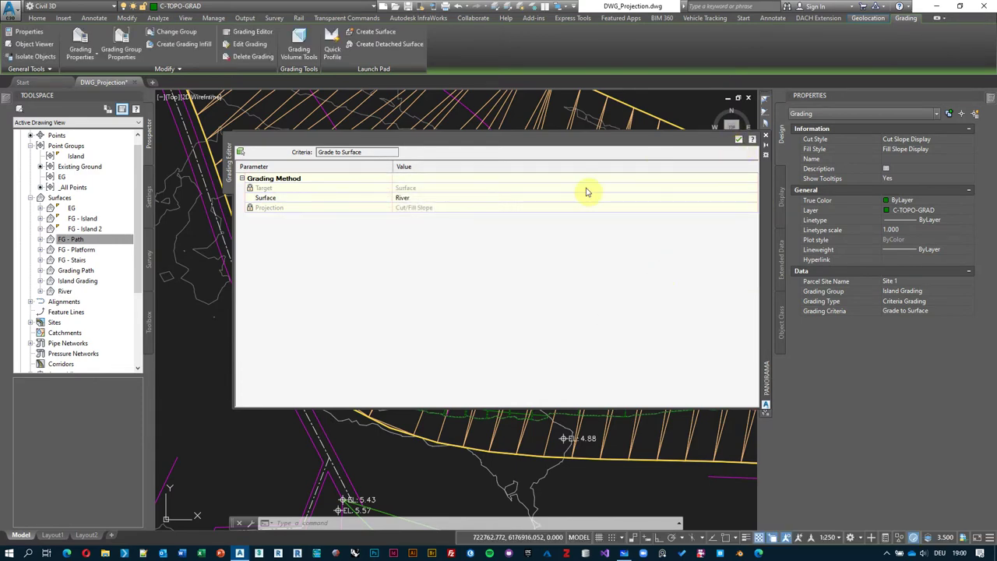
scroll(545, 267, up, 2)
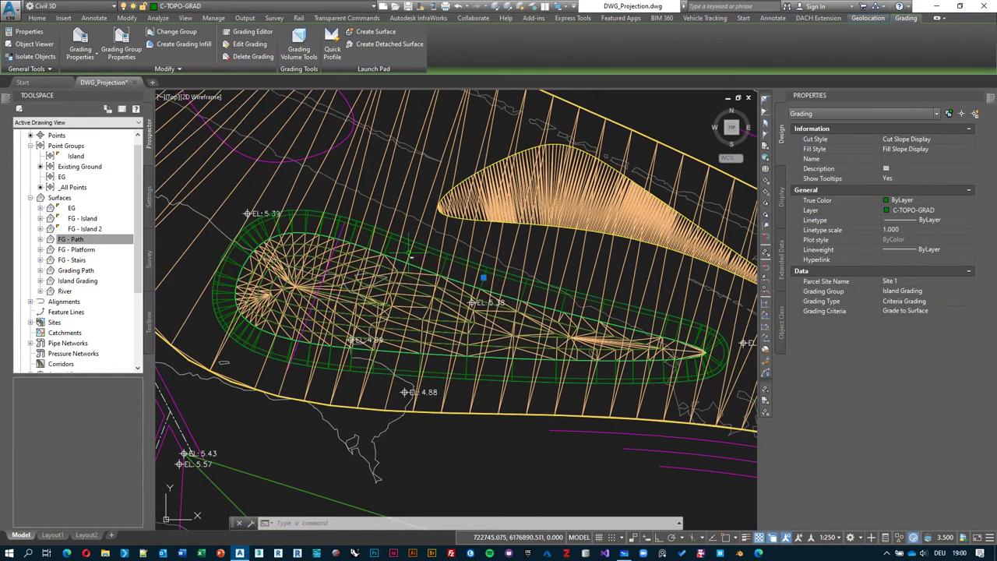
key(Escape)
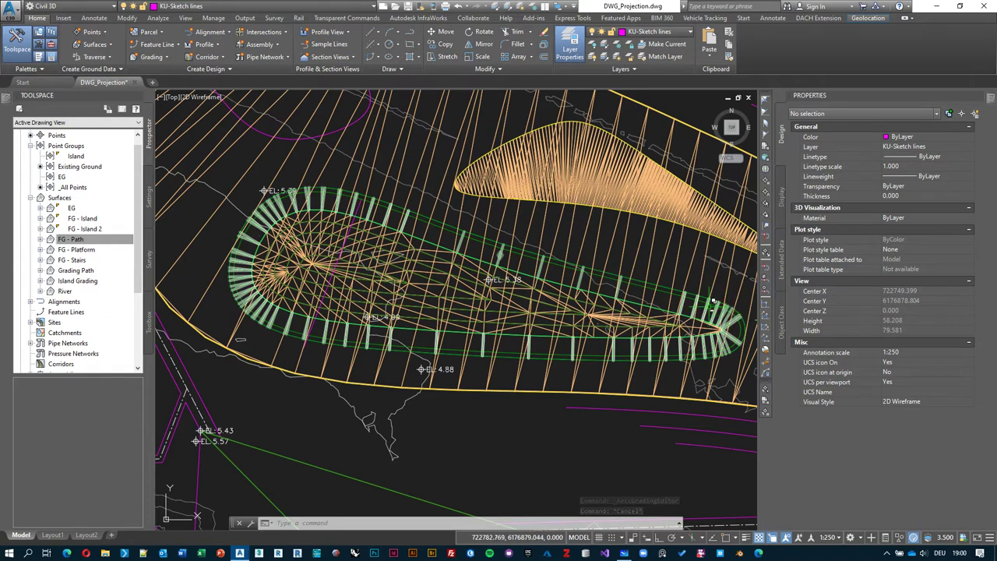
scroll(713, 302, down, 2)
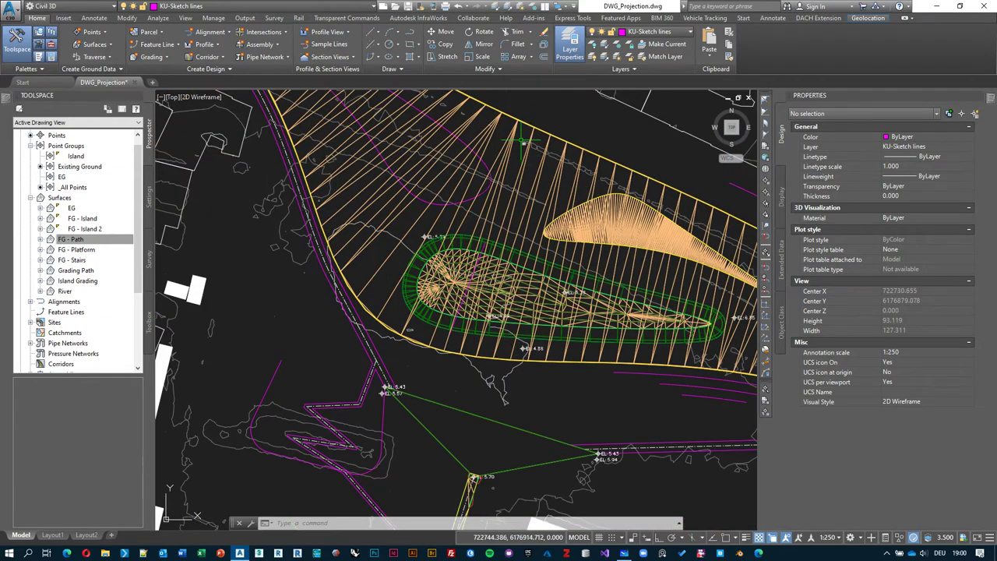
middle_drag(524, 141, 423, 160)
middle_drag(657, 360, 644, 315)
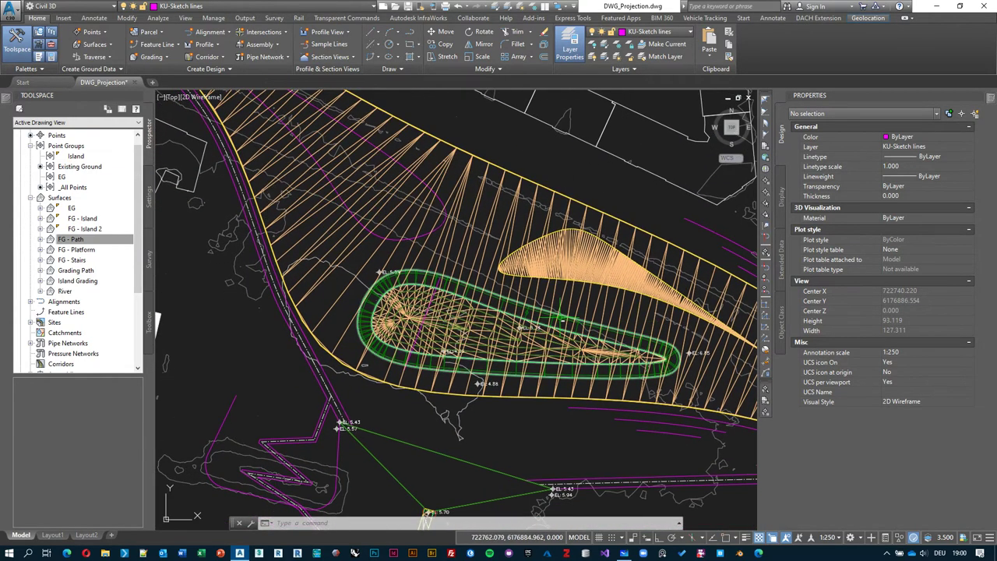
scroll(572, 334, up, 2)
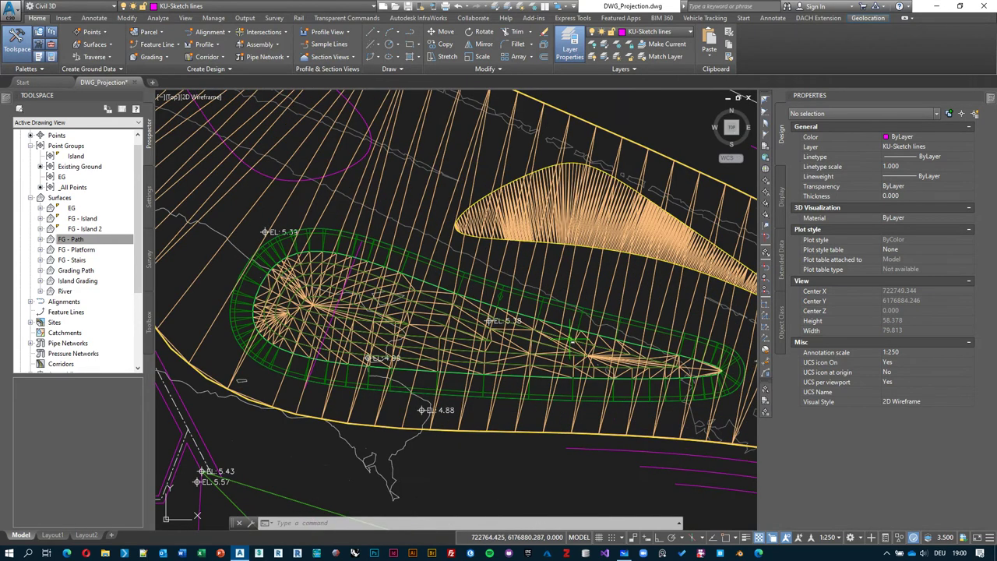
click(558, 331)
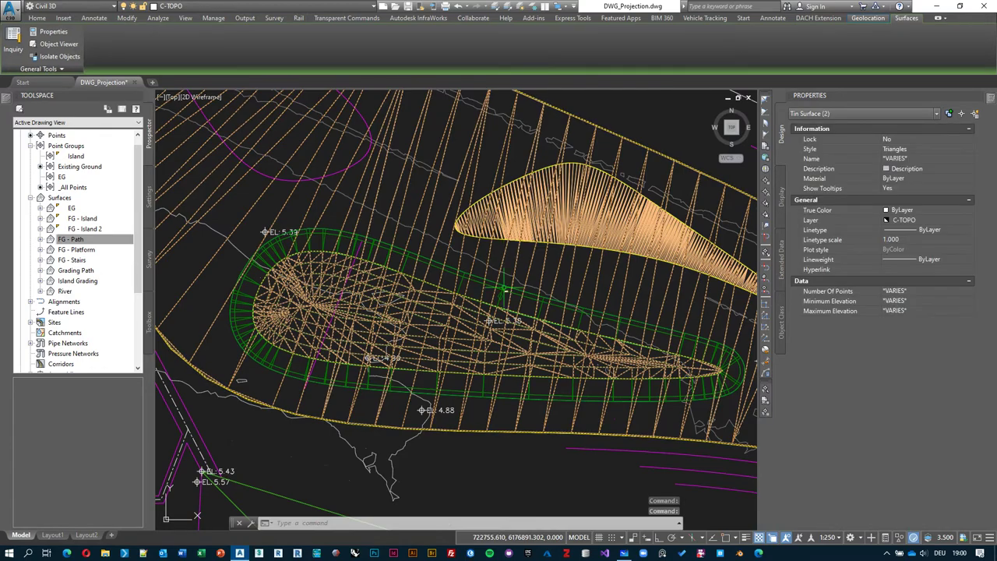
right_click(489, 248)
click(576, 366)
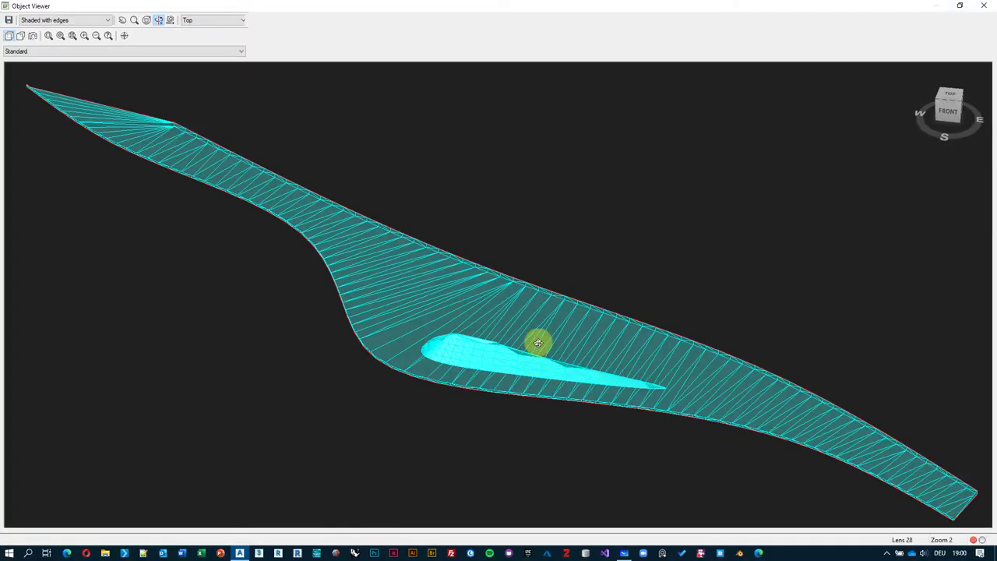
drag(537, 343, 442, 328)
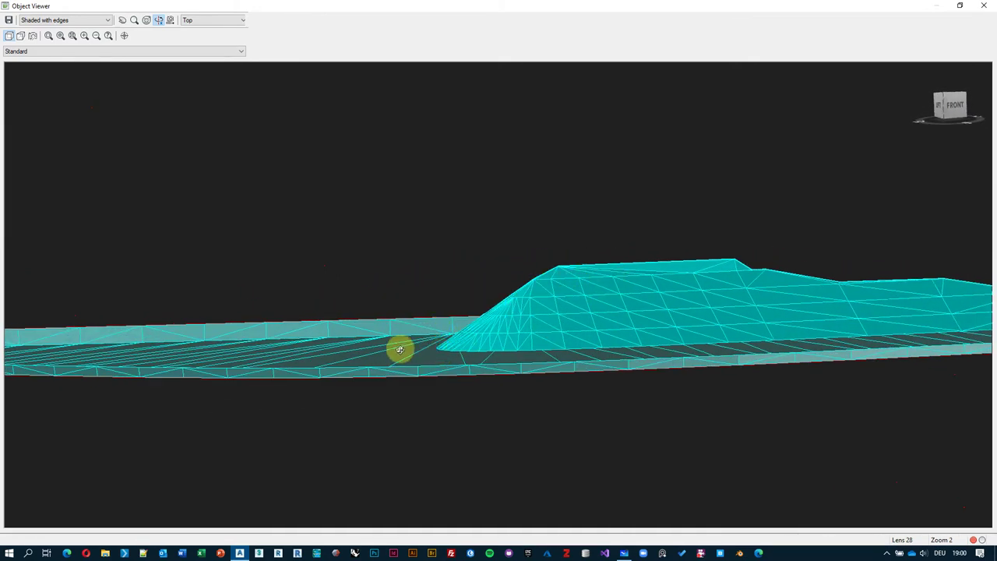
drag(454, 352, 441, 356)
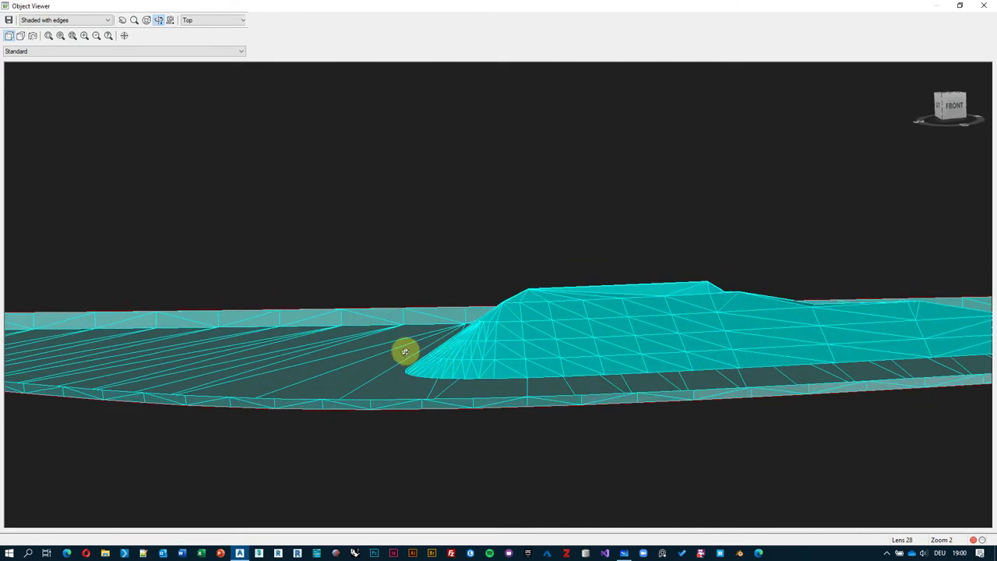
key(Escape)
key(Escape)
middle_drag(594, 322, 587, 319)
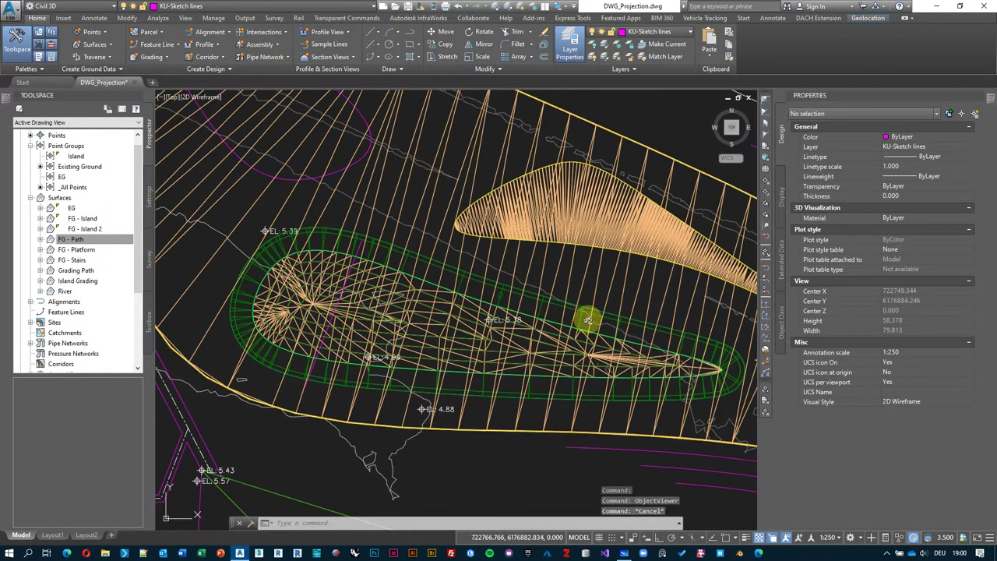
click(581, 319)
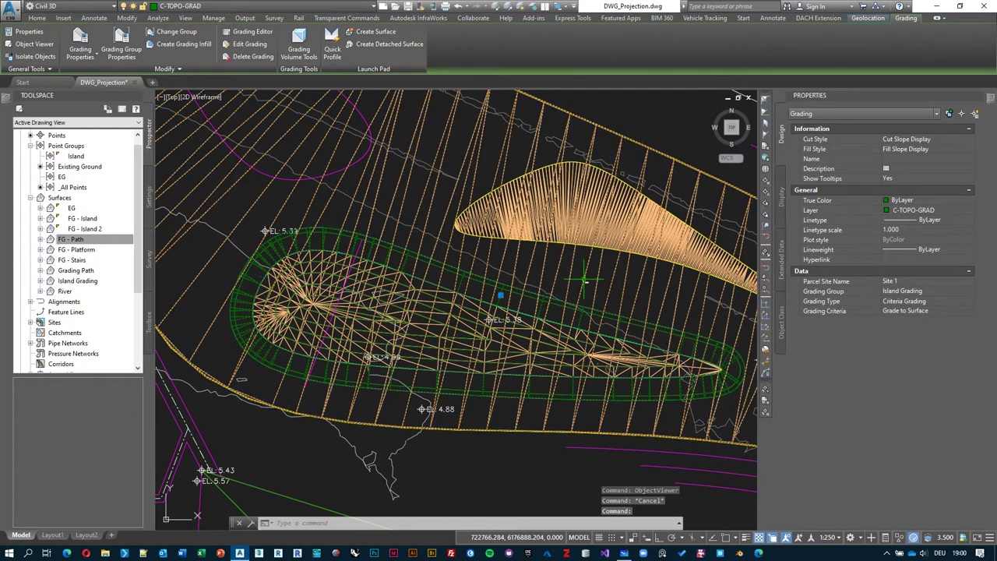
click(535, 356)
click(546, 286)
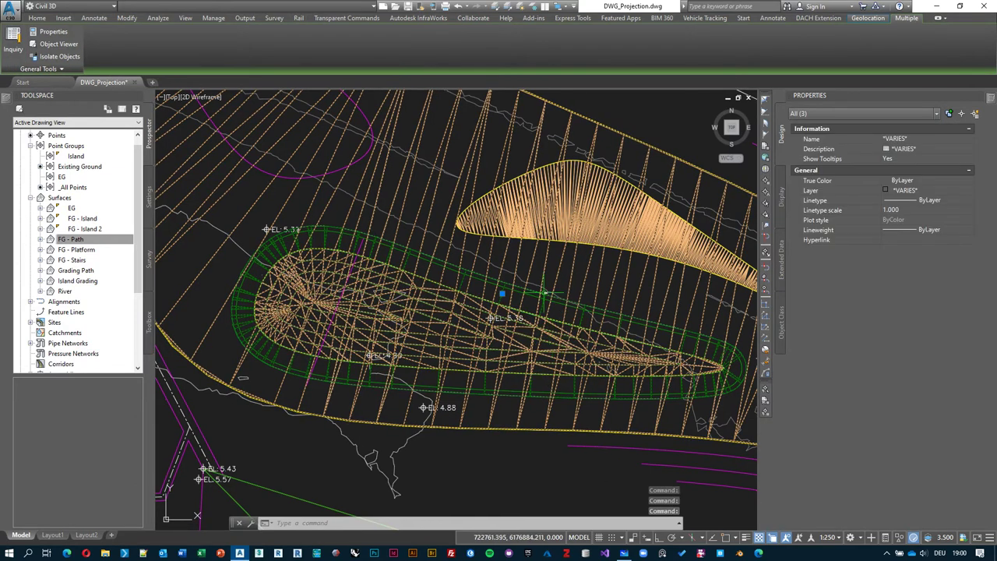
right_click(540, 280)
click(586, 398)
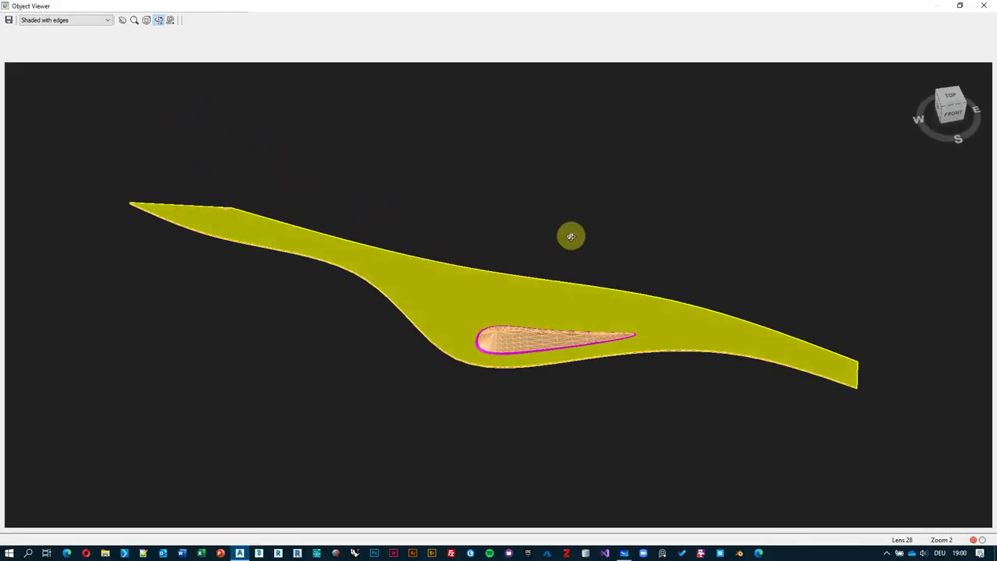
scroll(555, 271, up, 5)
mouse_move(548, 278)
shift+middle_down()
mouse_move(599, 330)
mouse_move(338, 291)
mouse_move(445, 305)
mouse_move(312, 326)
shift+middle_up()
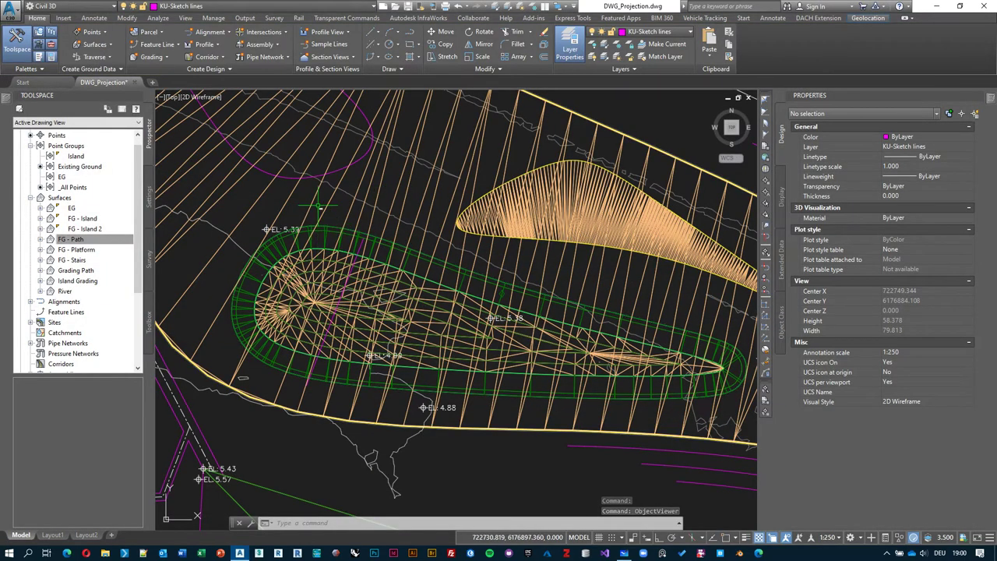
middle_drag(401, 179, 404, 211)
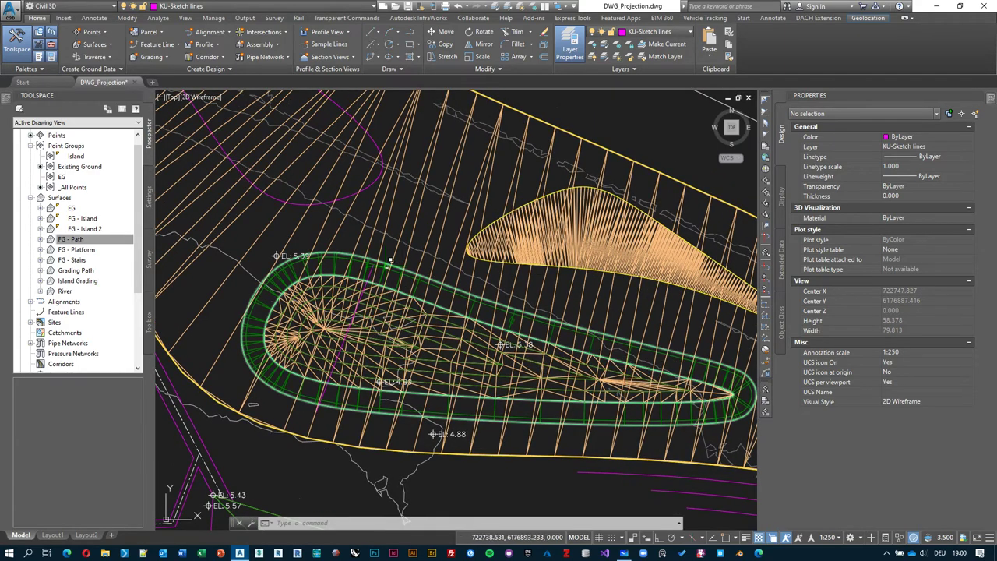
scroll(390, 259, down, 2)
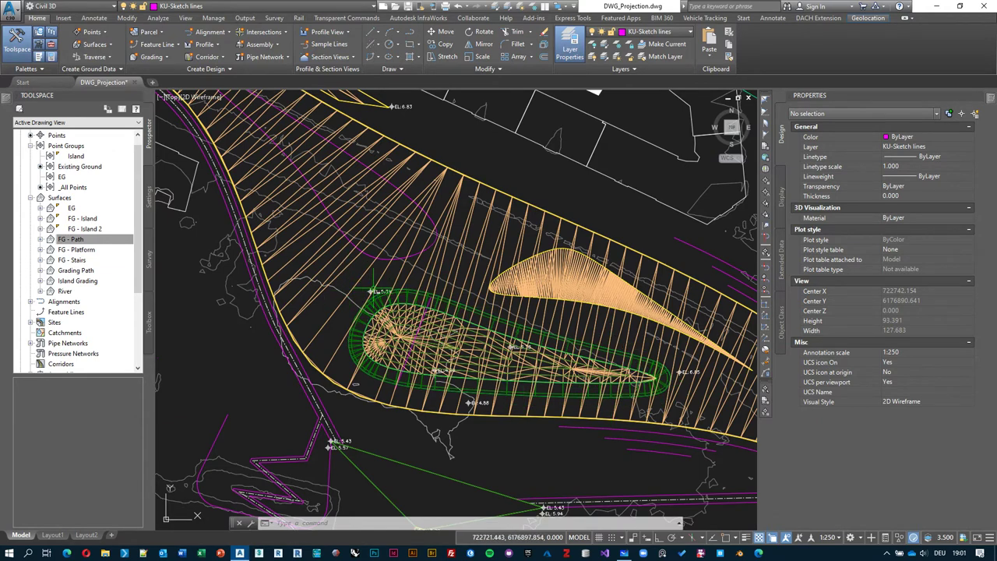
scroll(713, 383, up, 2)
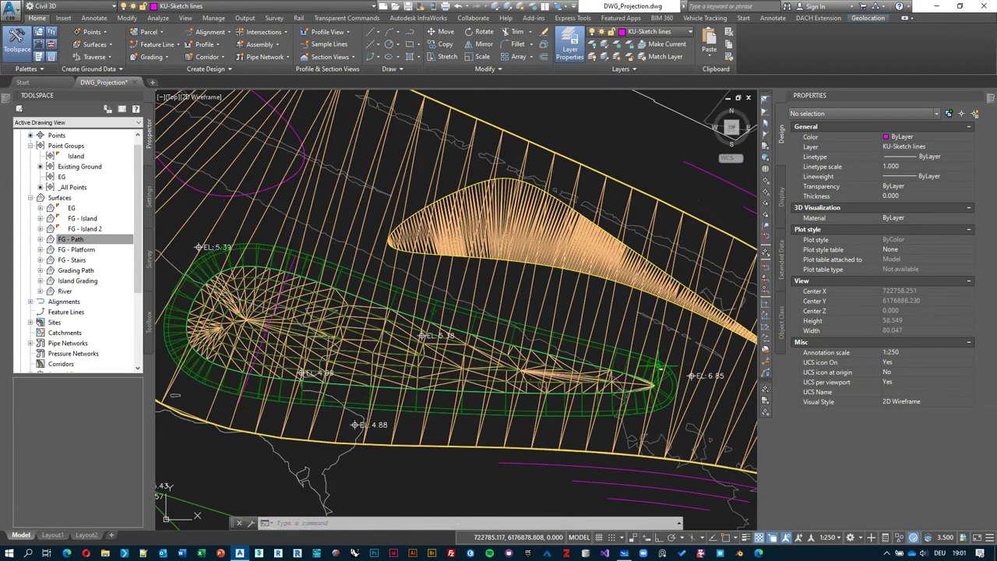
scroll(612, 363, down, 3)
scroll(432, 304, up, 1)
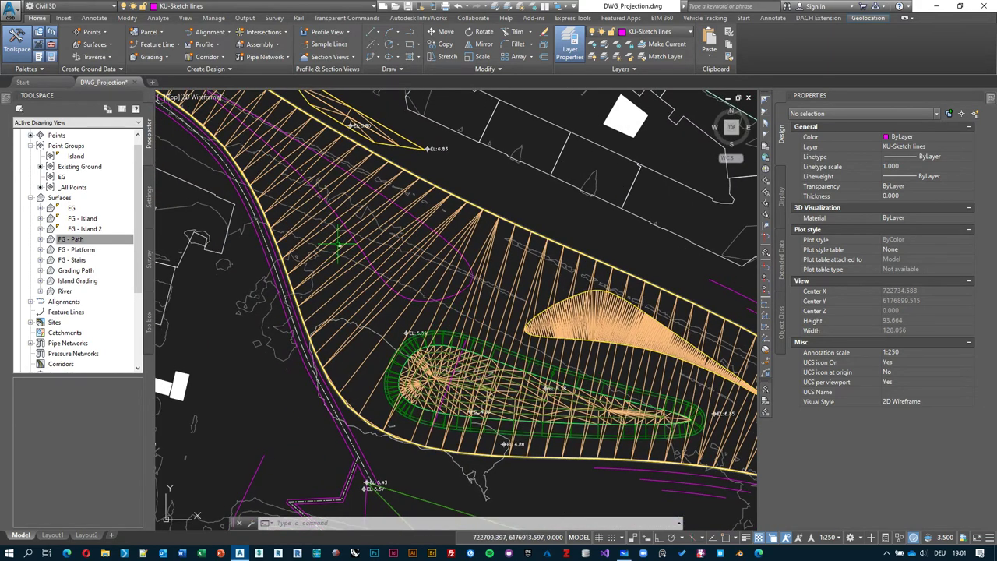
scroll(433, 304, down, 1)
scroll(361, 283, up, 1)
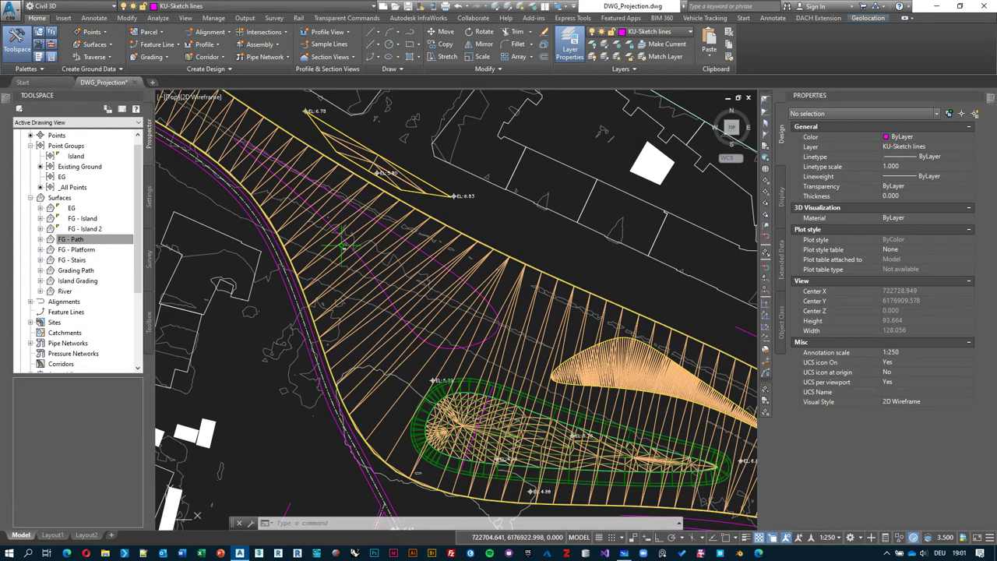
scroll(335, 242, down, 3)
scroll(331, 236, up, 1)
scroll(442, 340, down, 2)
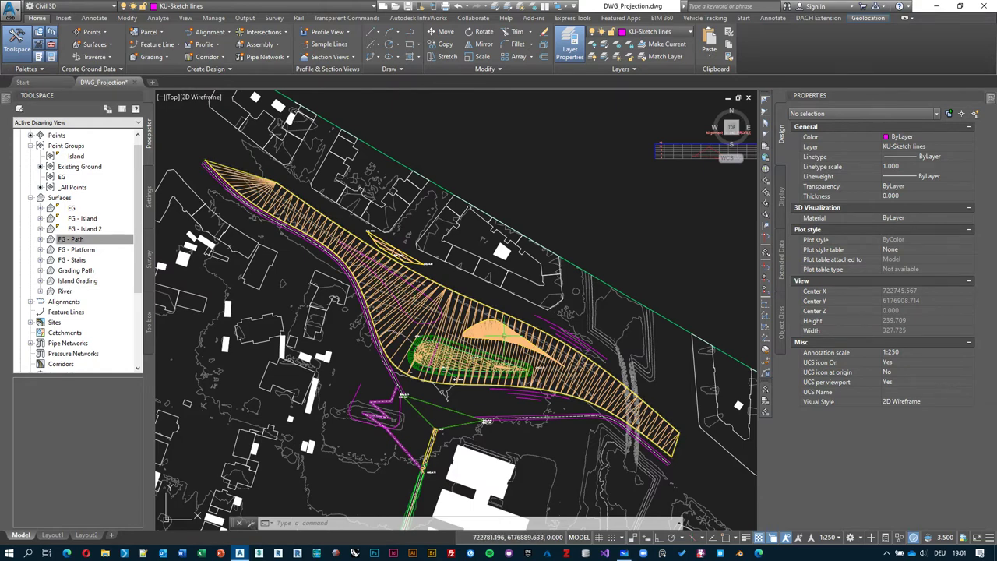
scroll(366, 250, up, 2)
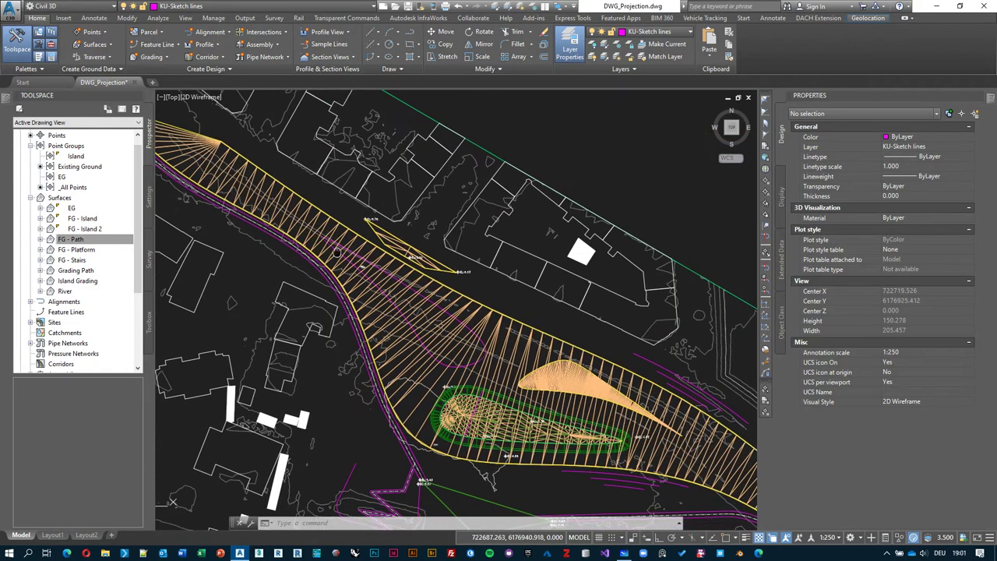
scroll(521, 351, up, 2)
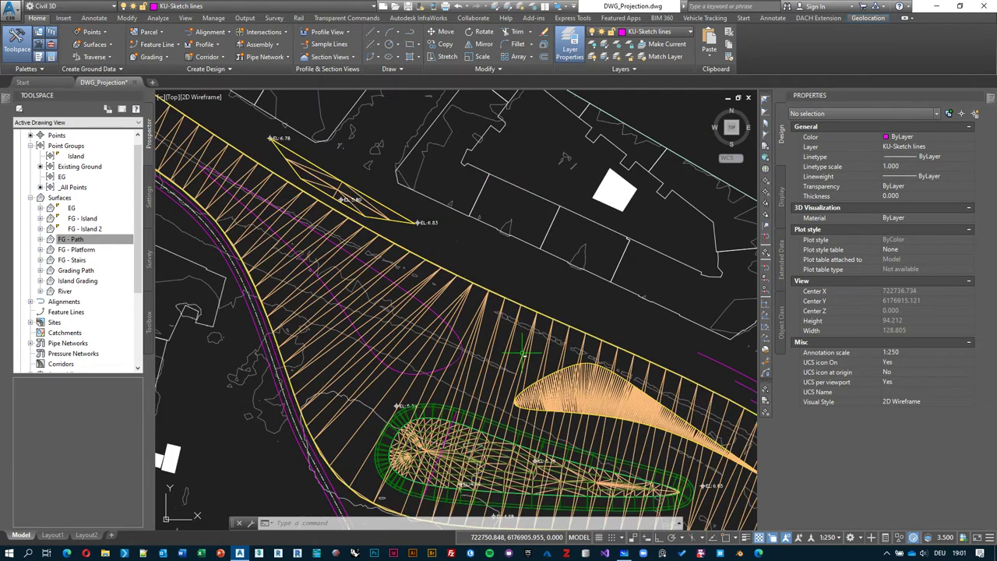
Set the River surface's display style to Border Only
click(526, 353)
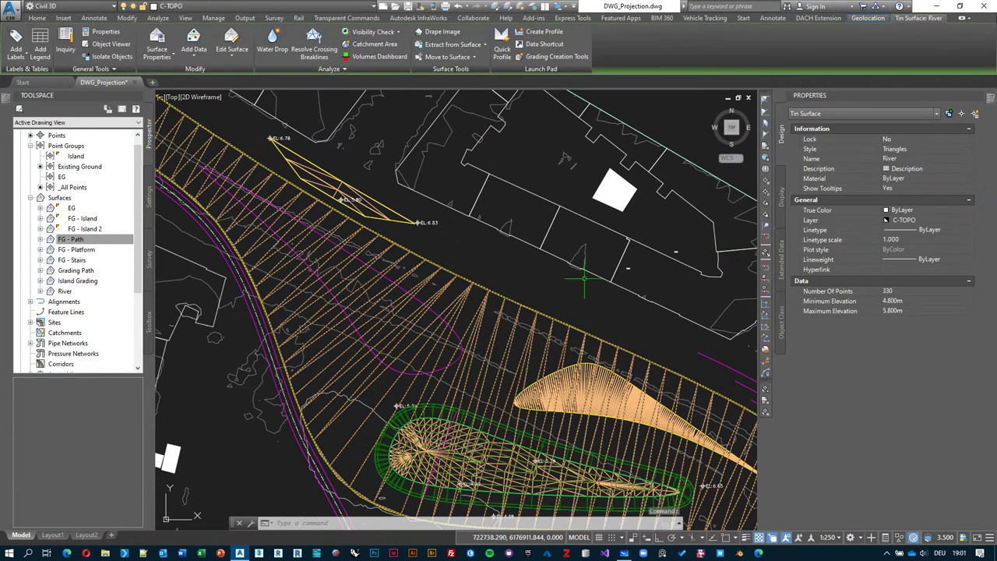
click(966, 149)
click(968, 149)
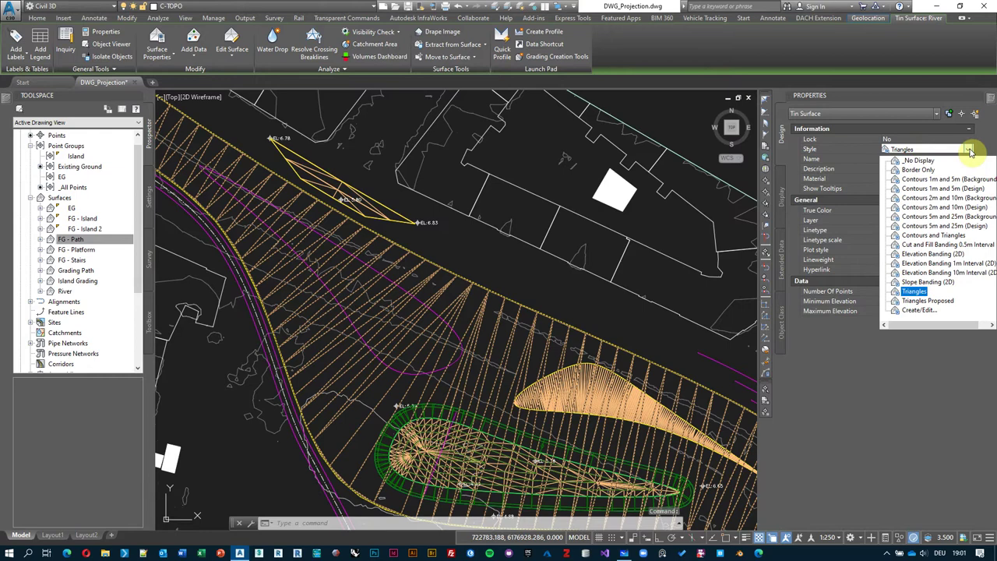
click(932, 171)
middle_drag(483, 315, 489, 292)
key(Escape)
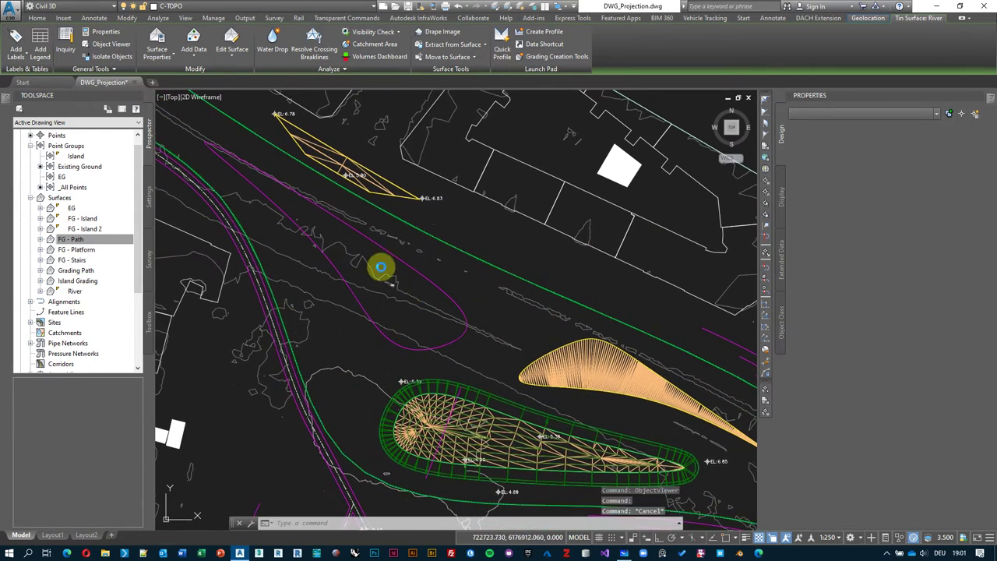
Draw a spline with SPL along the river channel beside the island
text(spl)
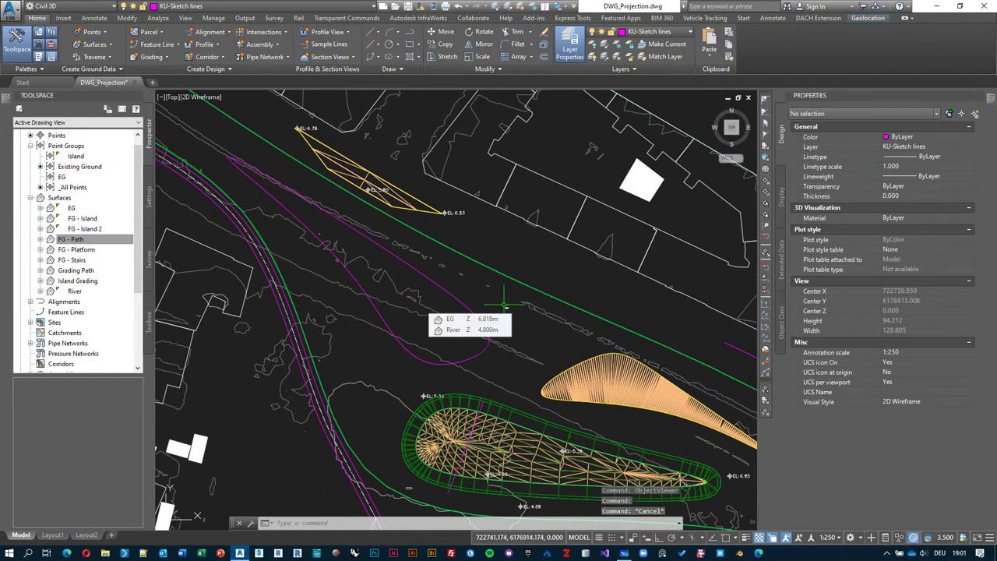
key(Return)
middle_drag(338, 226, 365, 243)
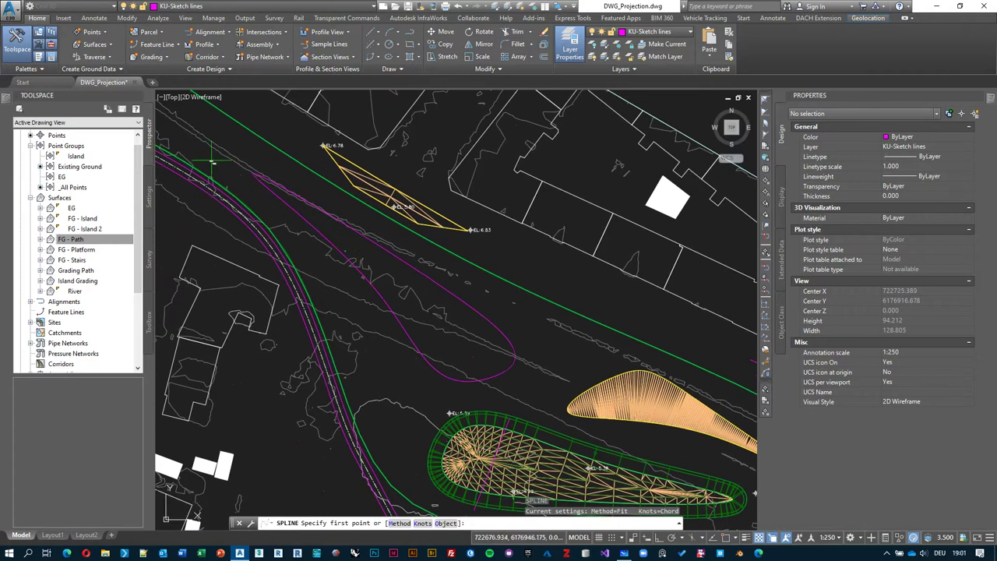
click(203, 138)
click(321, 263)
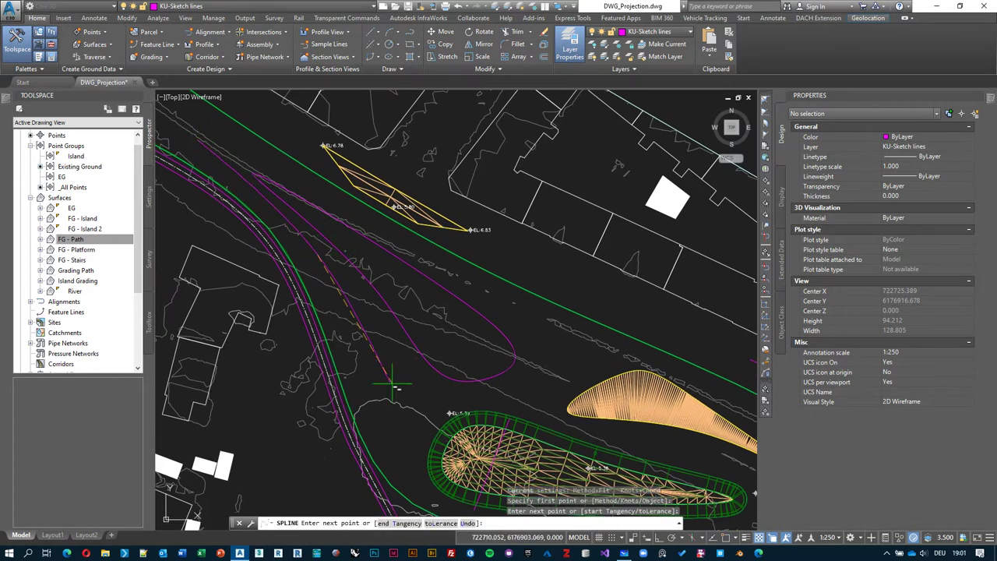
click(507, 402)
middle_drag(507, 401, 400, 366)
middle_drag(608, 420, 557, 350)
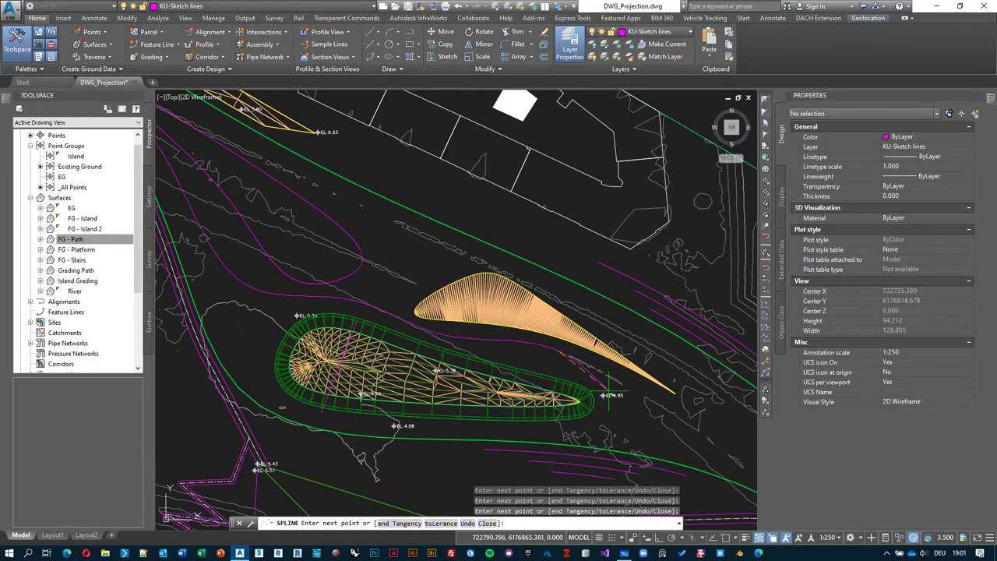
middle_drag(725, 437, 649, 384)
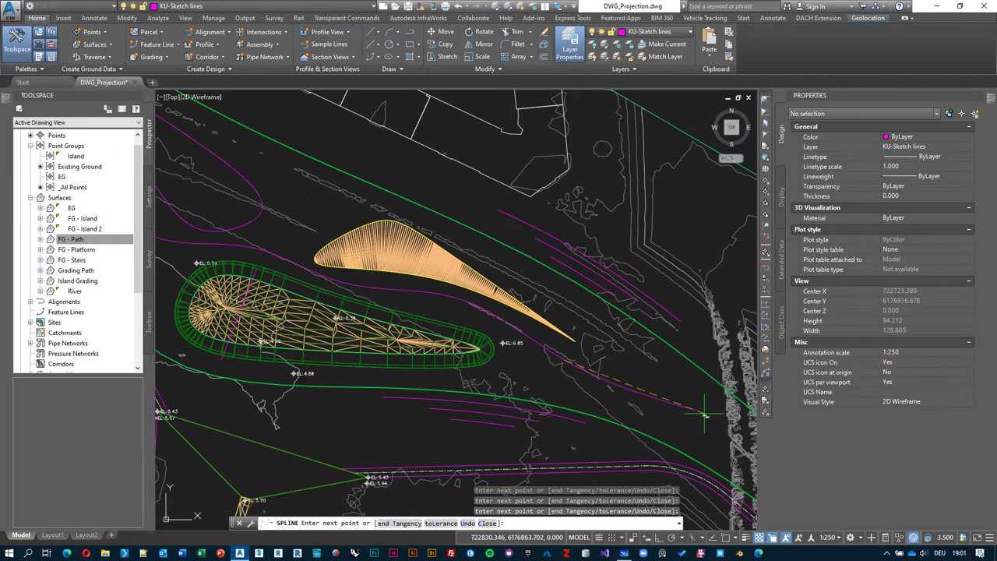
middle_drag(729, 456, 570, 360)
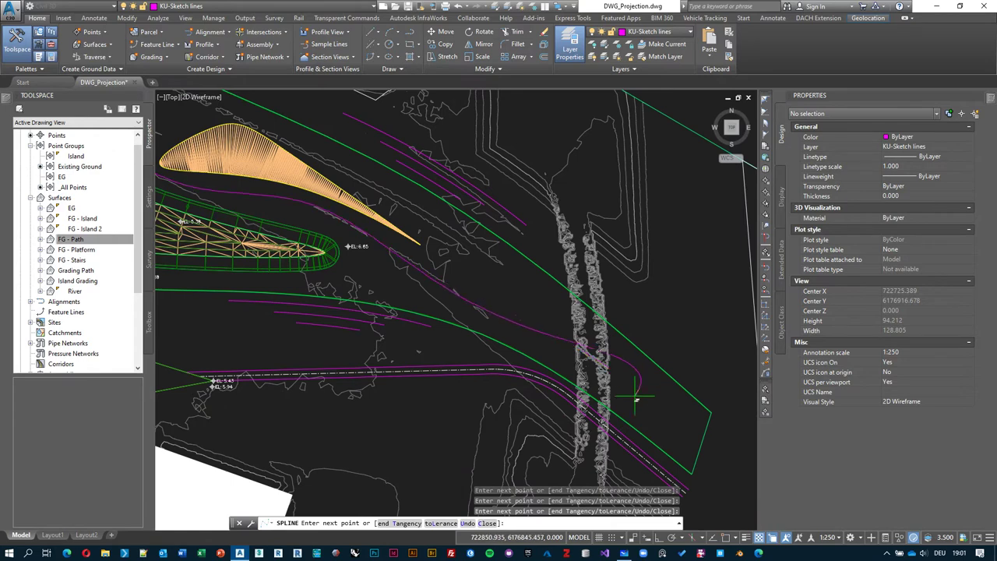
key(Return)
Remove an unwanted fit point from the new spline
middle_drag(638, 393, 919, 518)
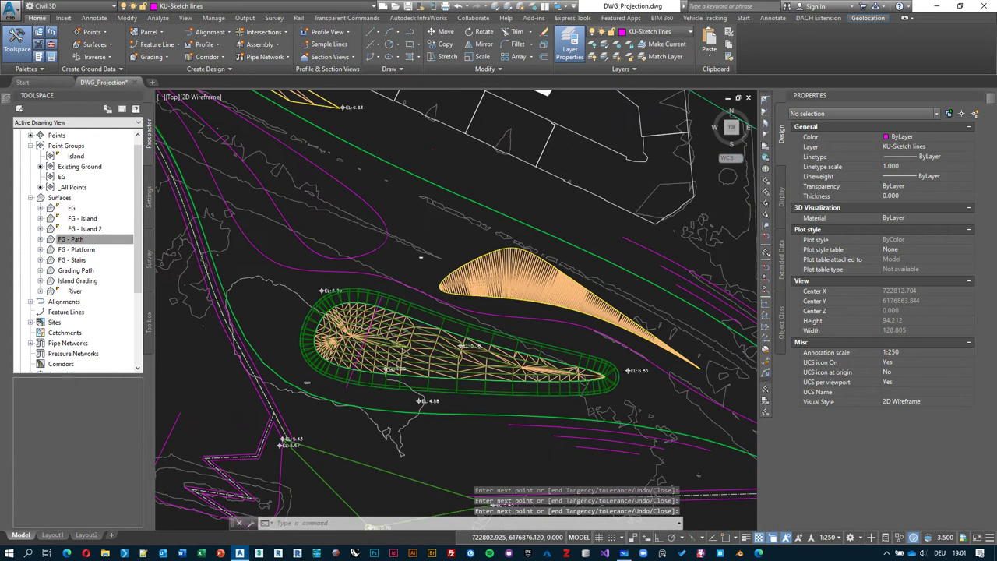
click(576, 323)
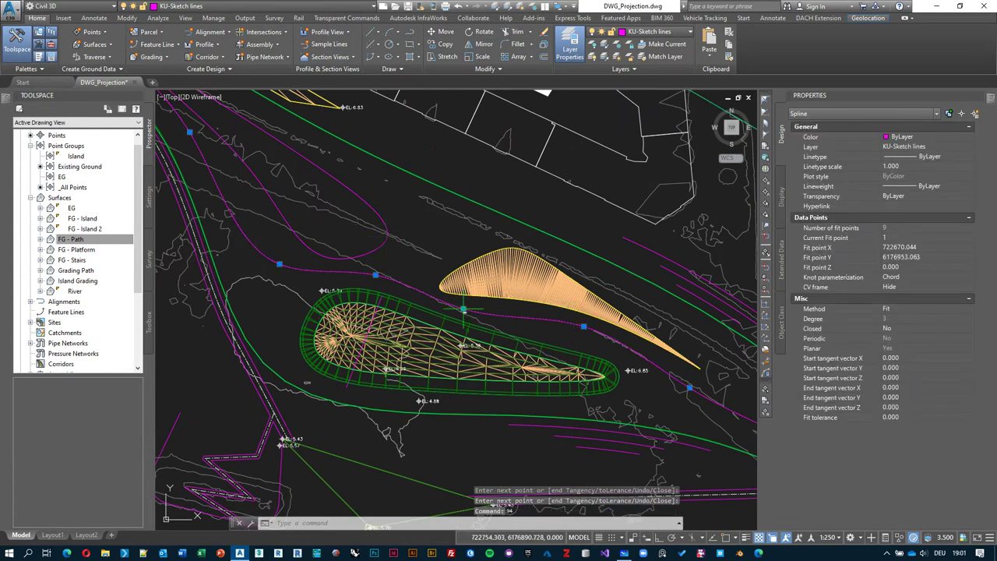
click(375, 275)
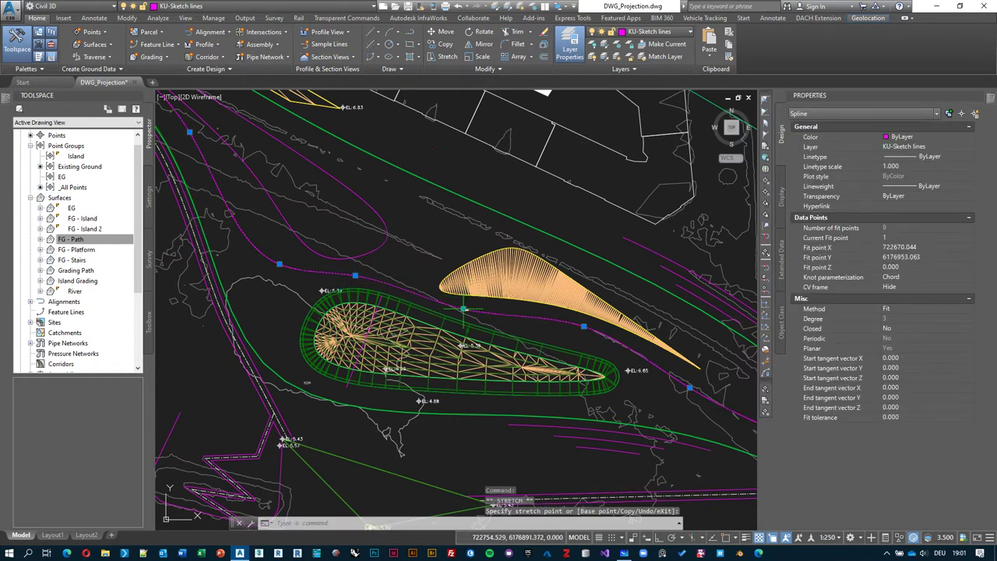
mouse_move(463, 309)
click(510, 350)
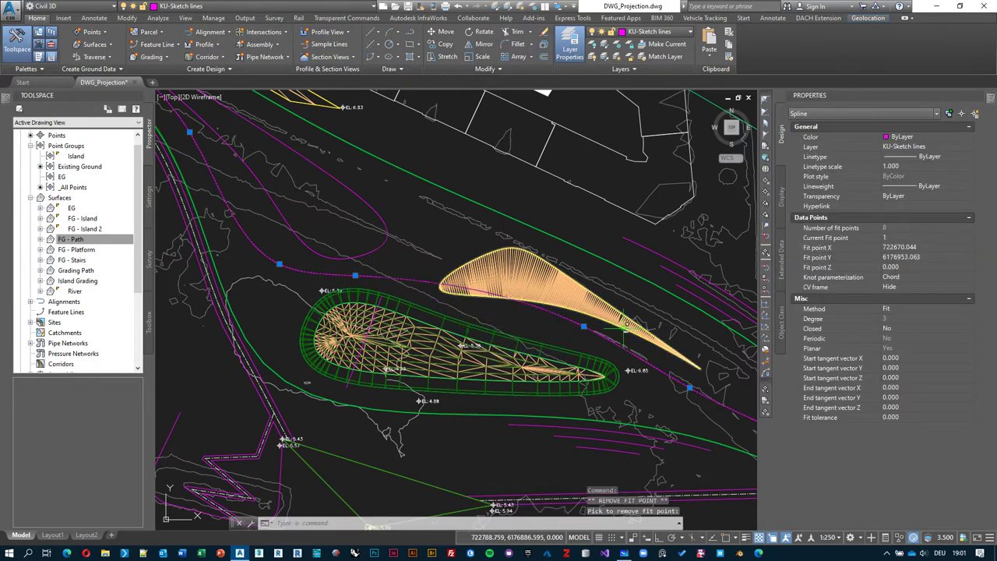
Move another fit point to reshape the spline, then reselect the spline
click(356, 275)
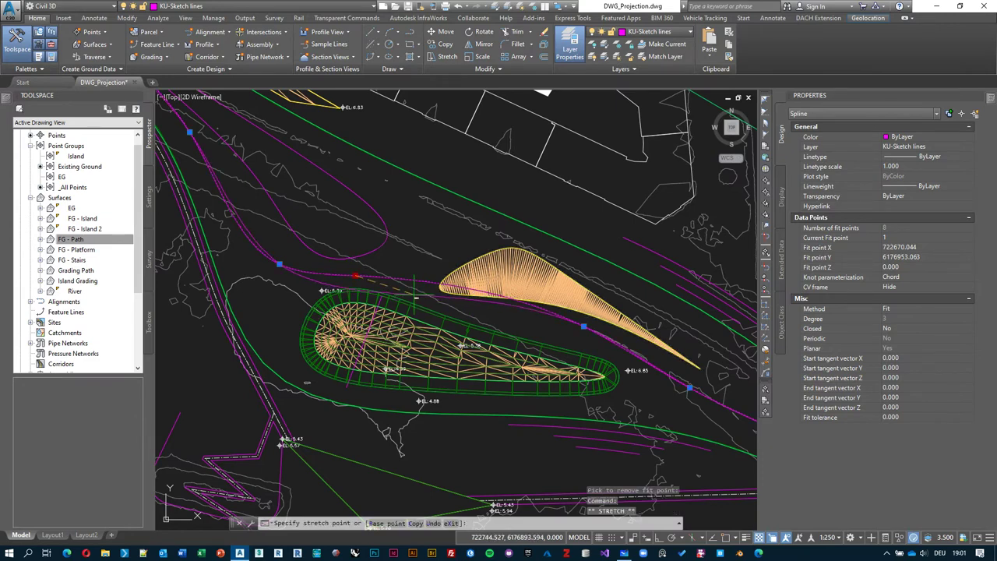
click(380, 284)
click(583, 326)
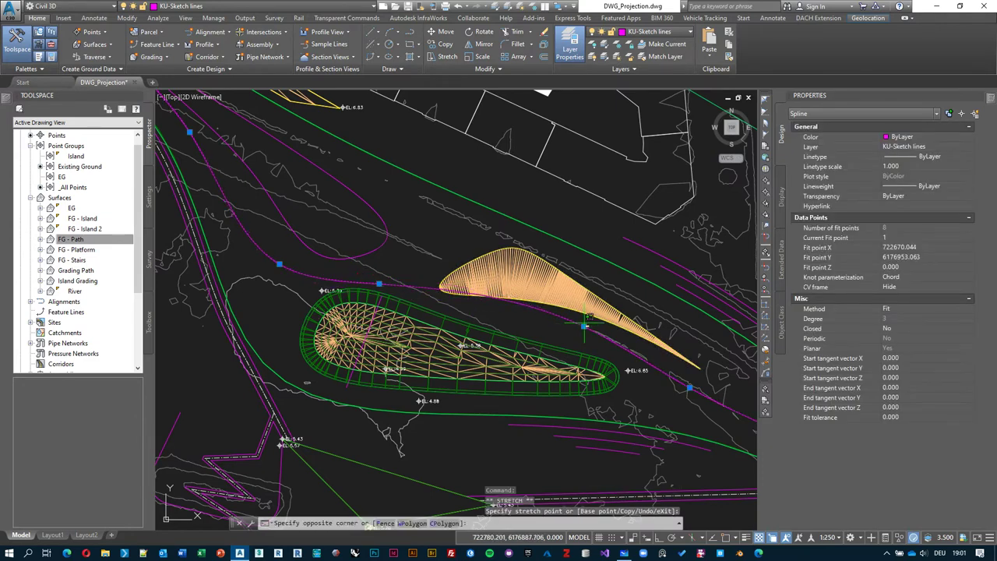
click(581, 325)
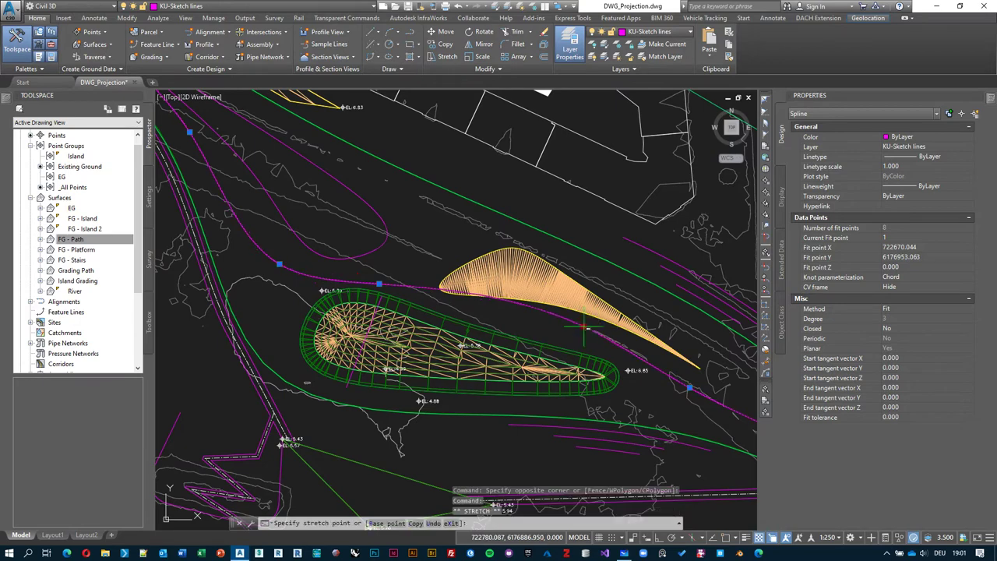
mouse_move(445, 287)
middle_down()
mouse_move(429, 273)
mouse_move(405, 287)
middle_up()
key(Escape)
click(374, 295)
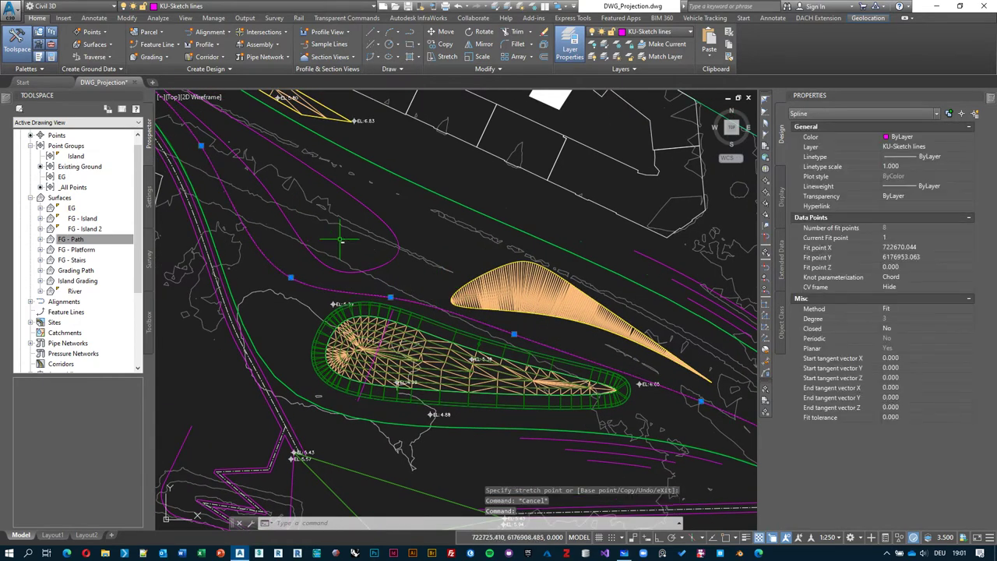
Convert the spline to a polyline with PE, accepting the default precision
text(pe)
key(Return)
key(Return)
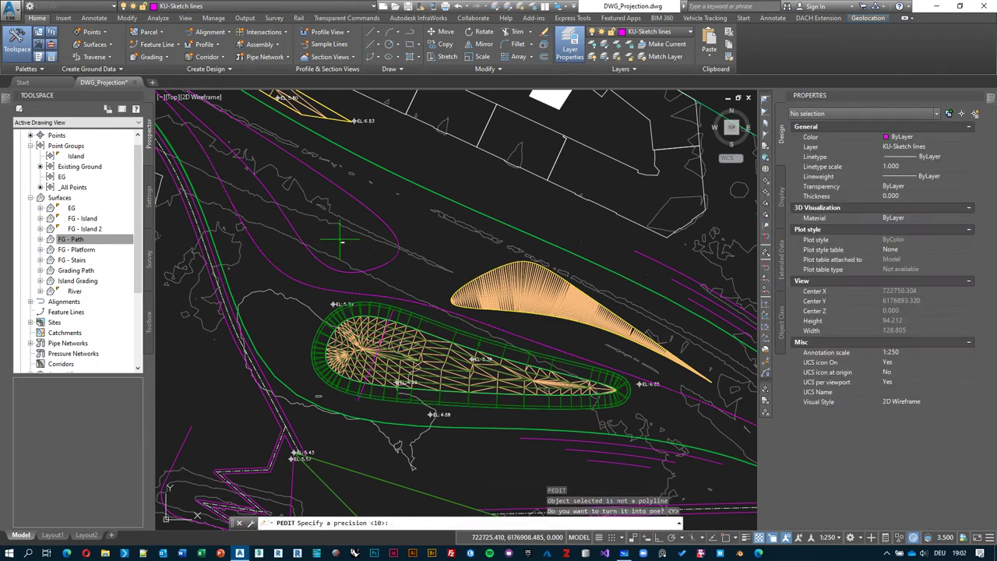
key(Return)
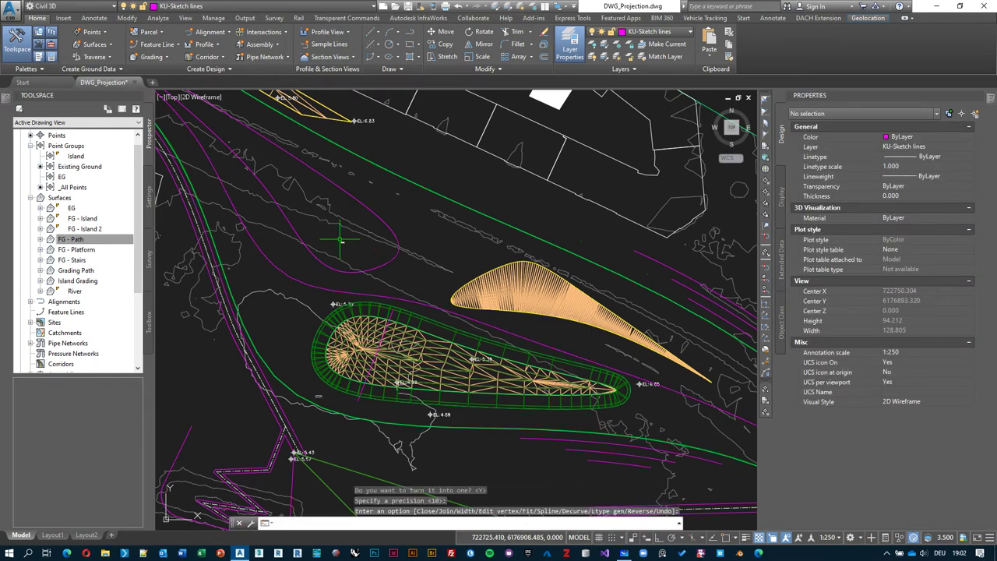
key(Return)
key(Return)
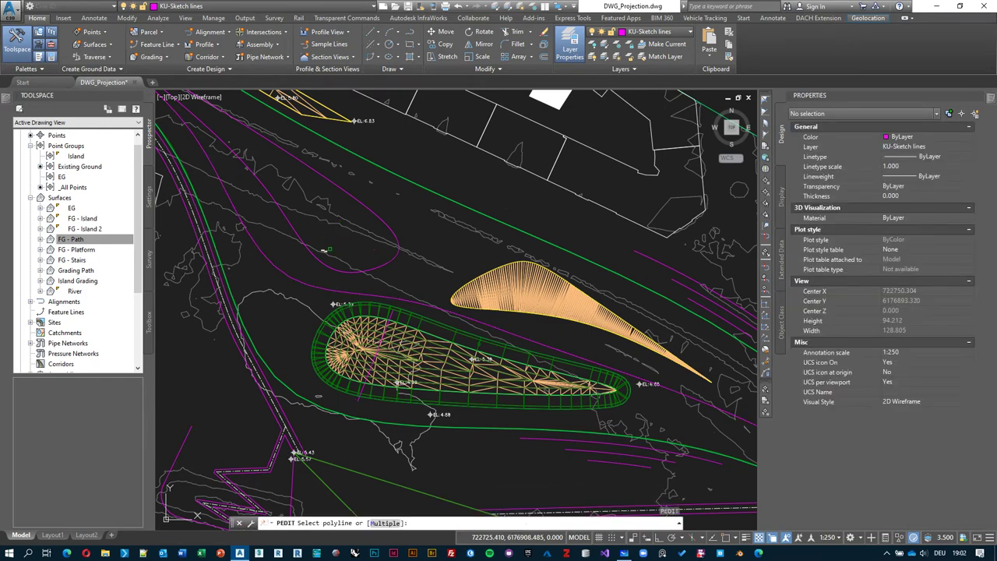
key(Escape)
middle_drag(290, 268, 316, 288)
Select the new channel polyline and the green feature line to inspect them
click(311, 291)
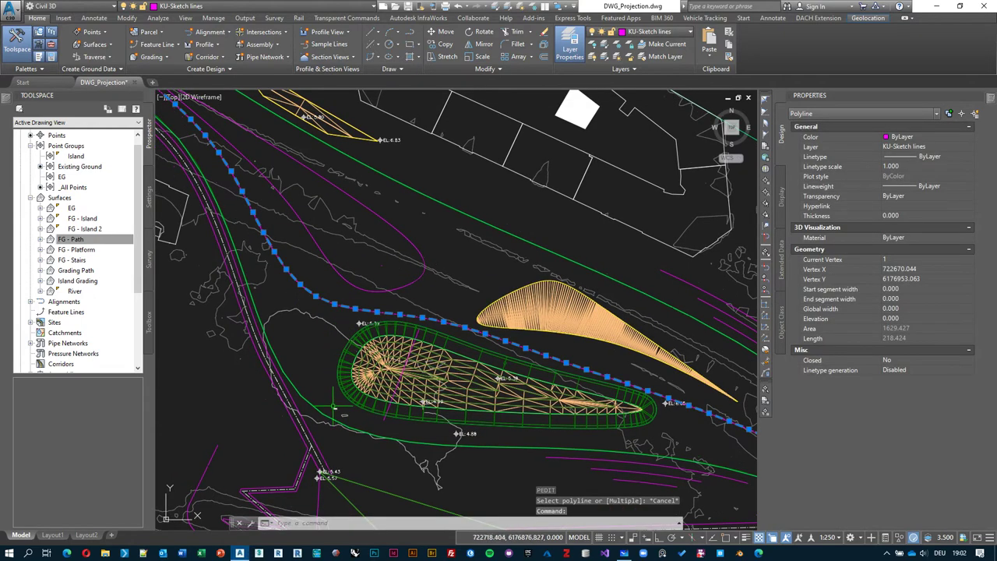
scroll(472, 198, up, 6)
click(443, 306)
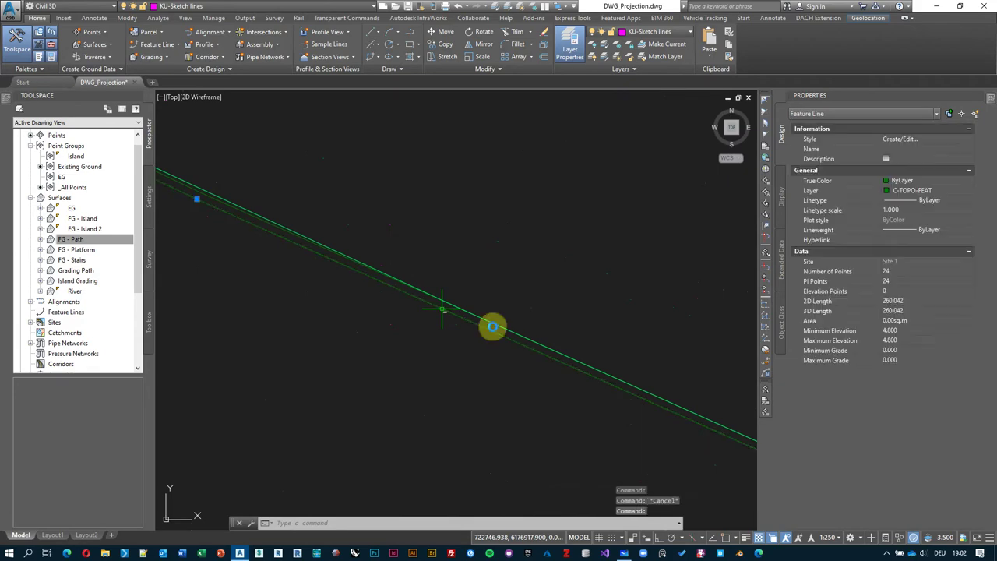
scroll(379, 304, down, 5)
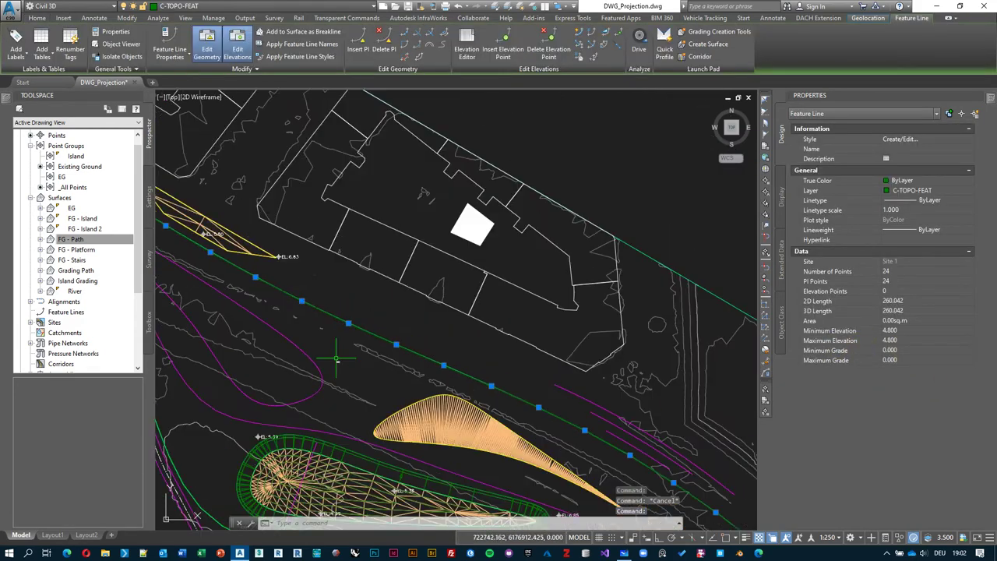
middle_drag(268, 424, 336, 359)
Set the blue dashed path polyline's elevation to 3.5
click(329, 358)
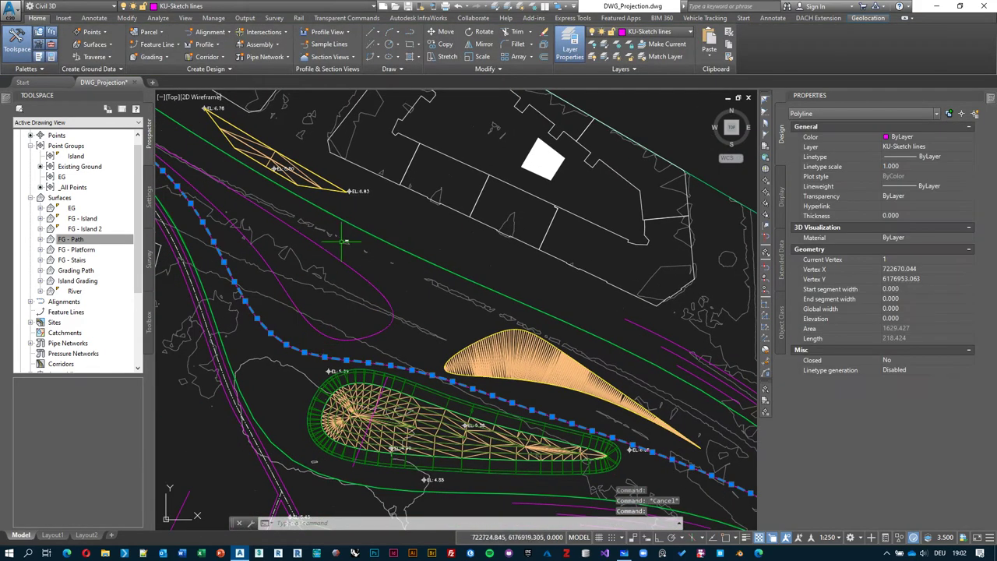
click(922, 319)
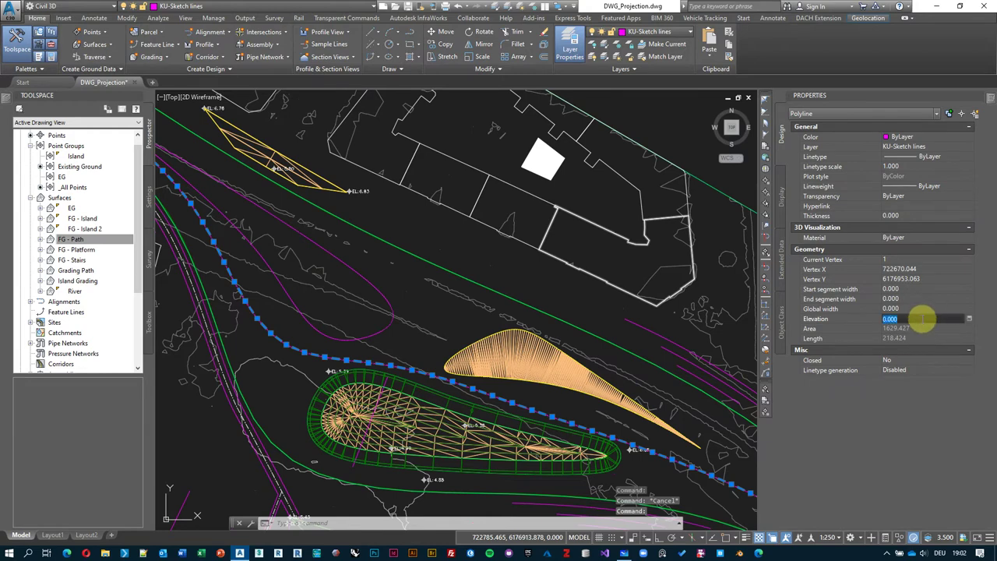
text(3.5)
key(Return)
middle_drag(404, 263, 442, 270)
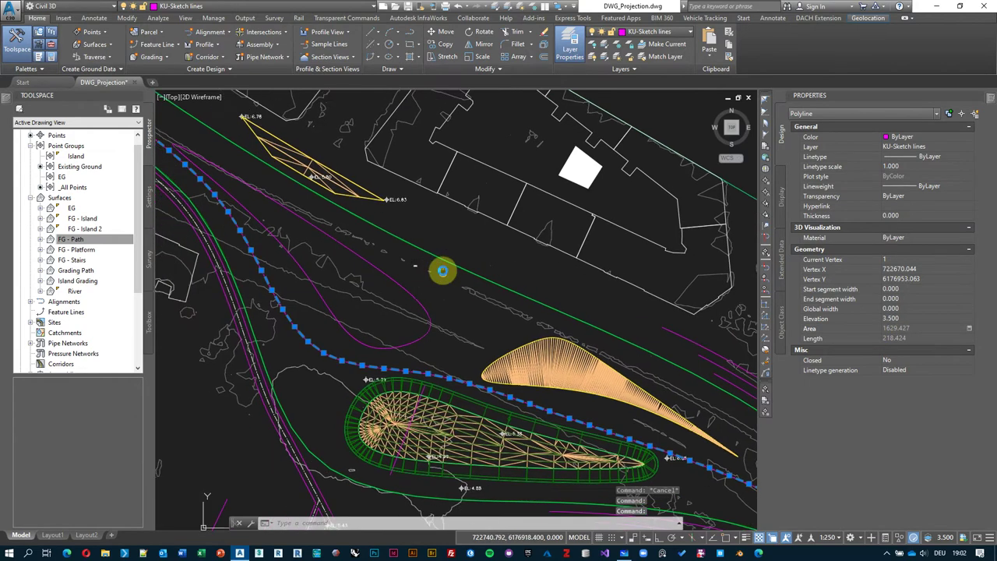
scroll(350, 254, down, 2)
middle_drag(276, 206, 295, 205)
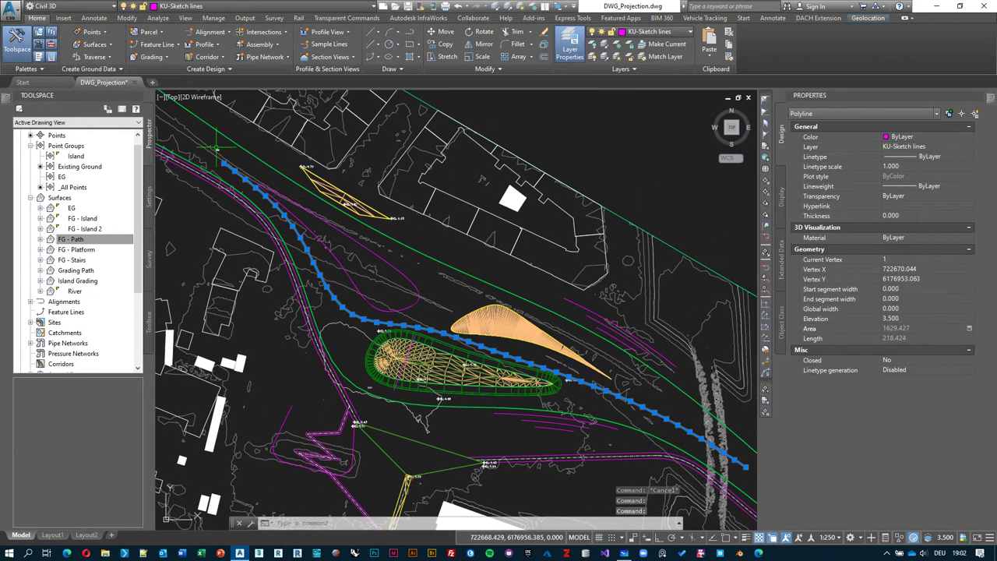
Create a feature line from the path polyline
click(160, 45)
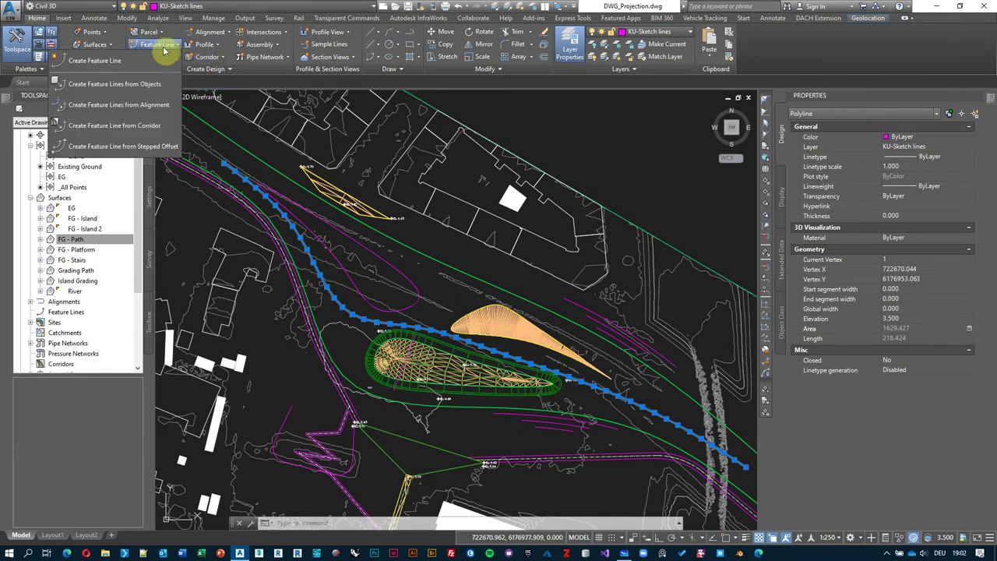
click(135, 88)
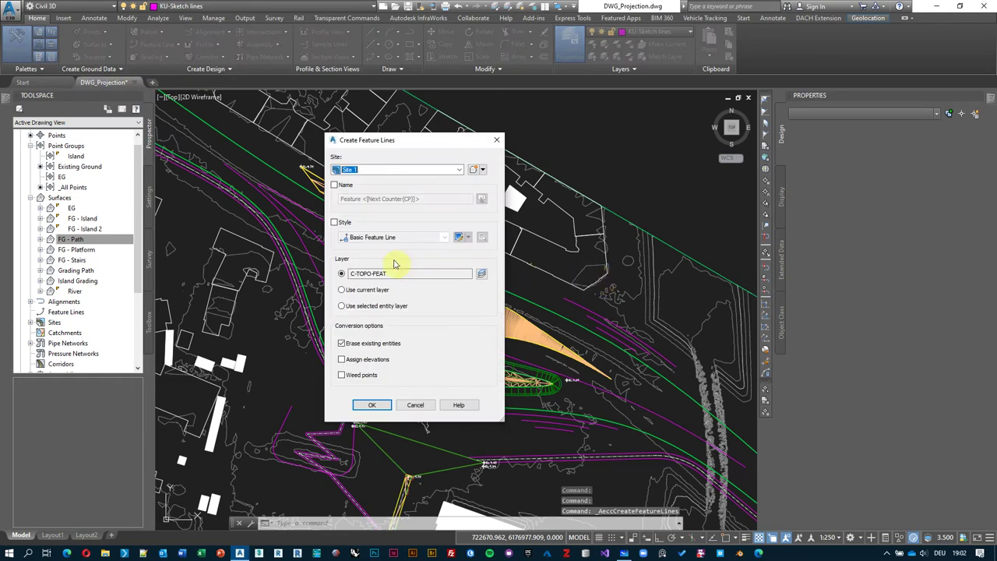
click(372, 404)
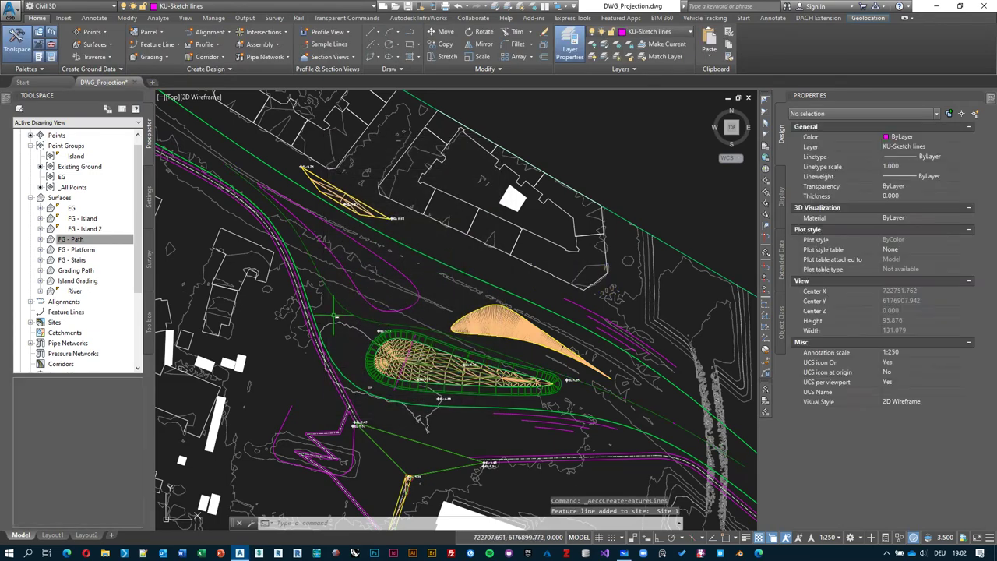
click(342, 310)
middle_drag(229, 170, 208, 156)
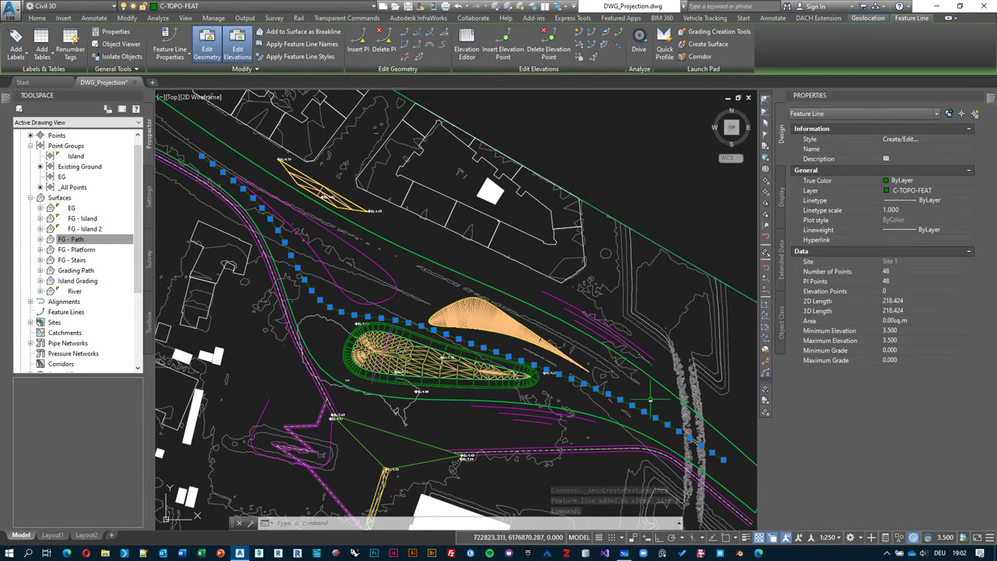
Grade the path feature line at -1 from its 3.500 start to its end point
click(607, 37)
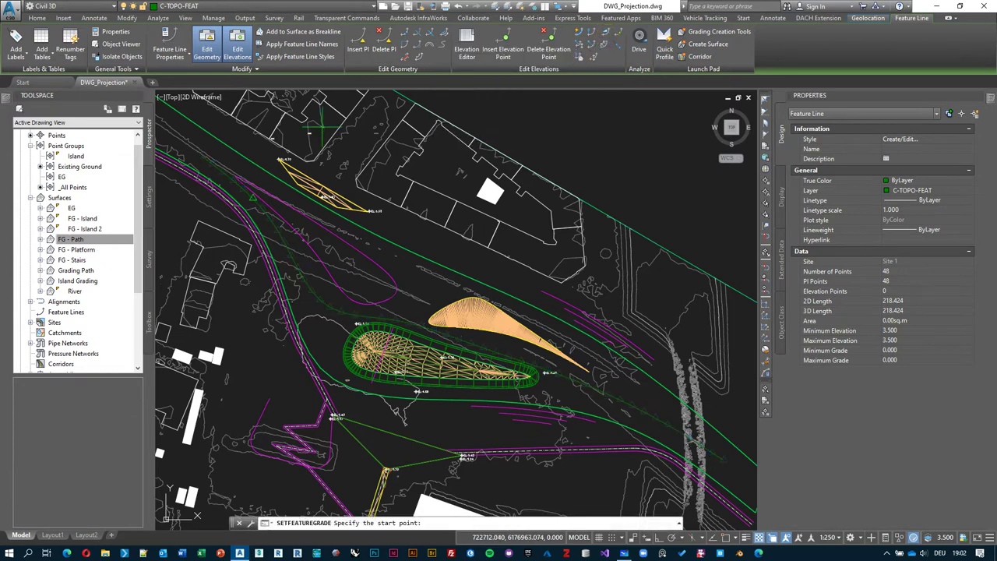
click(186, 133)
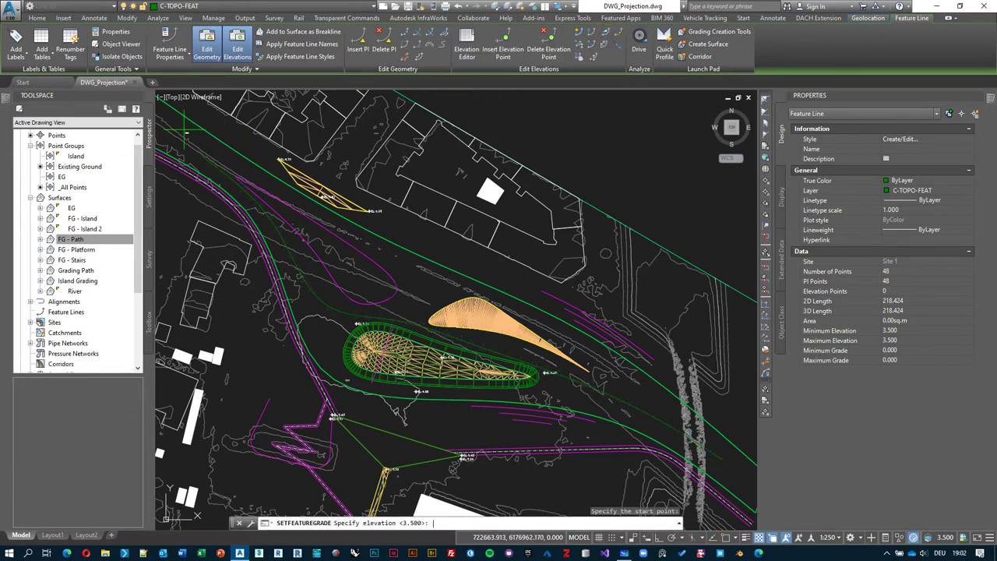
key(Return)
middle_drag(656, 409, 558, 341)
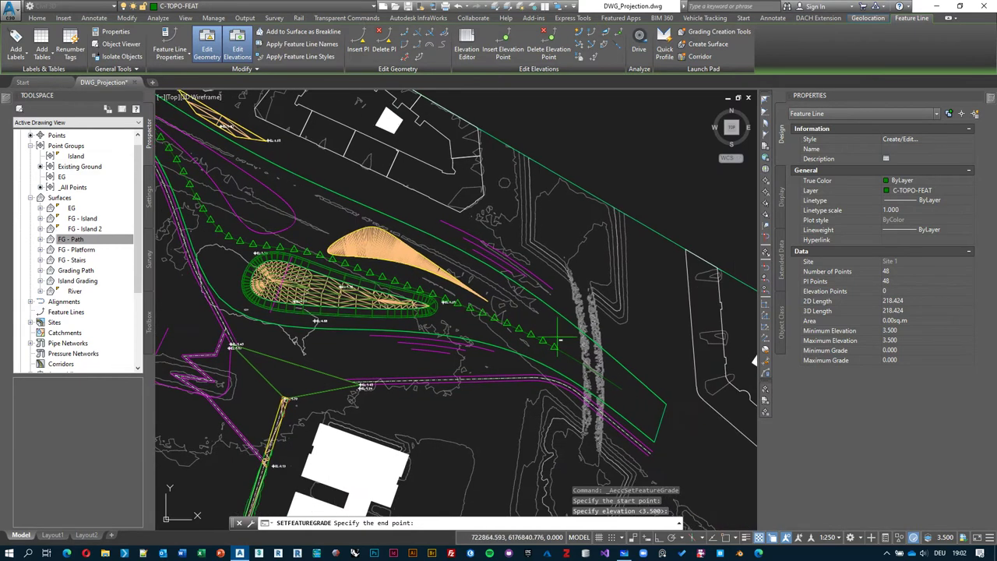
click(652, 407)
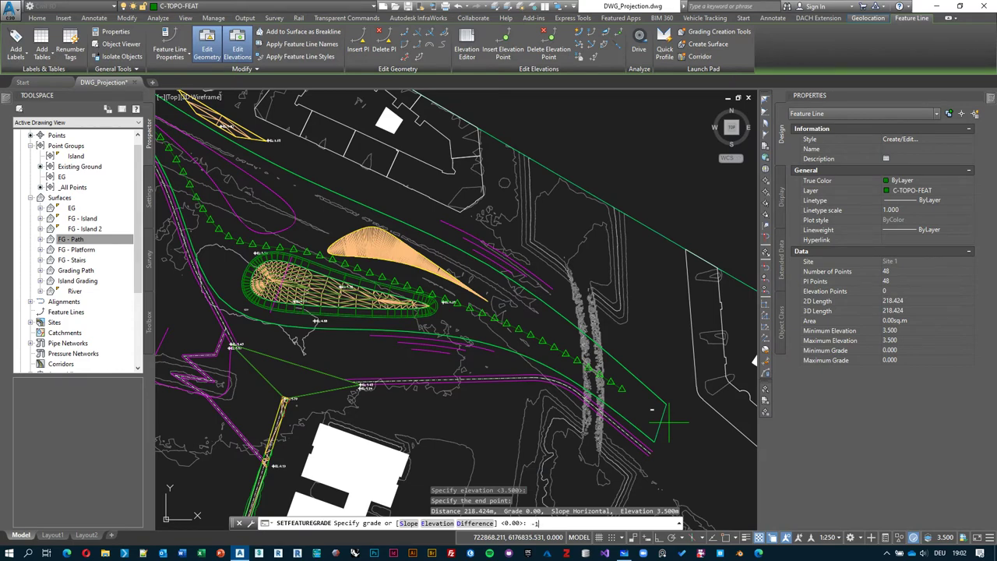
key(Return)
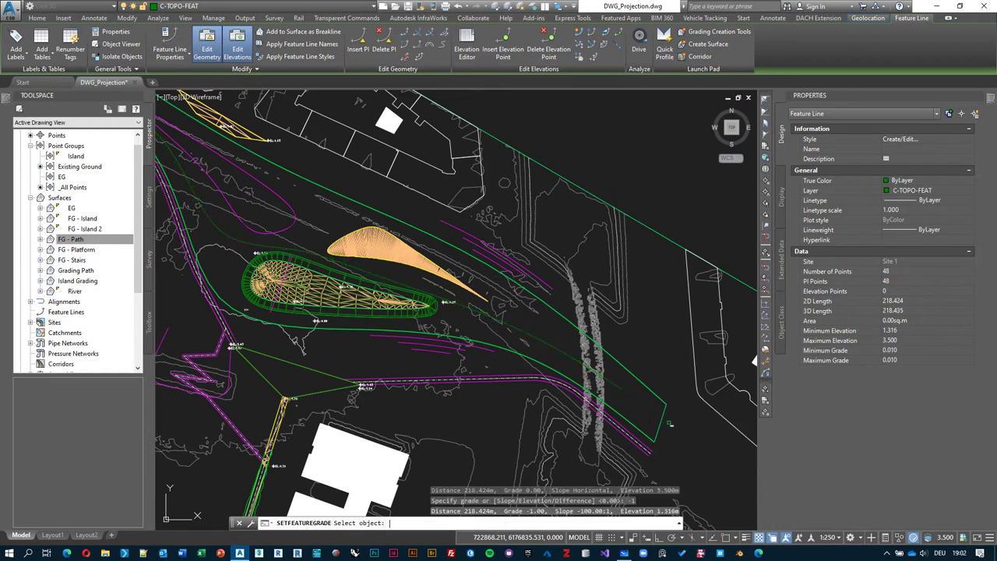
click(581, 33)
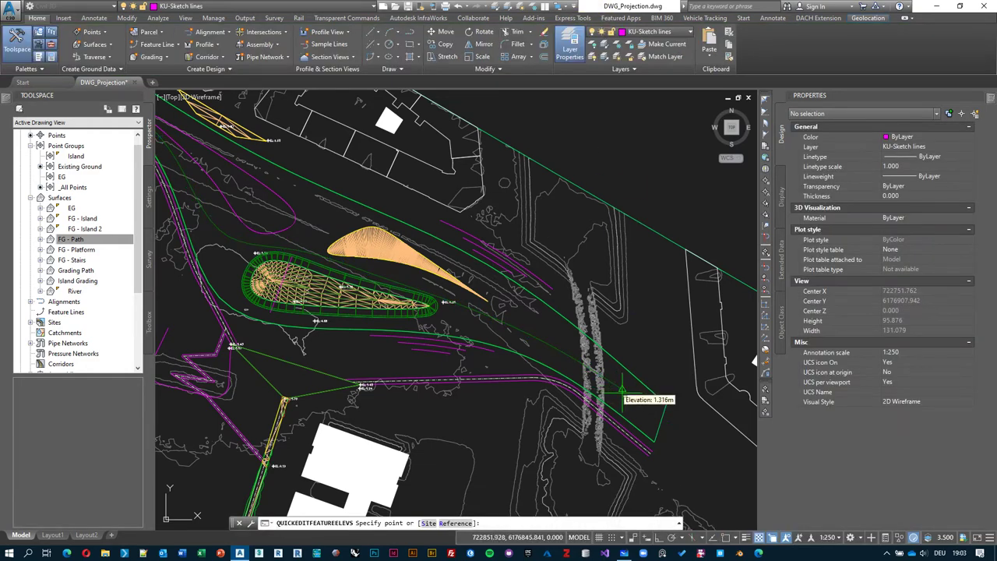
Check the path feature line's elevations down to its lower end at 1.316
scroll(296, 257, down, 3)
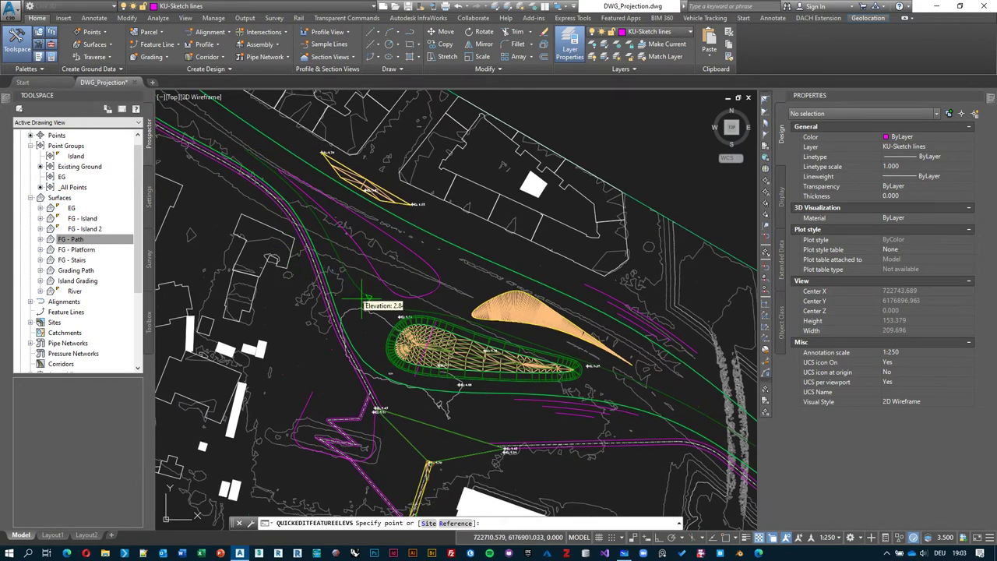
middle_drag(600, 387, 537, 347)
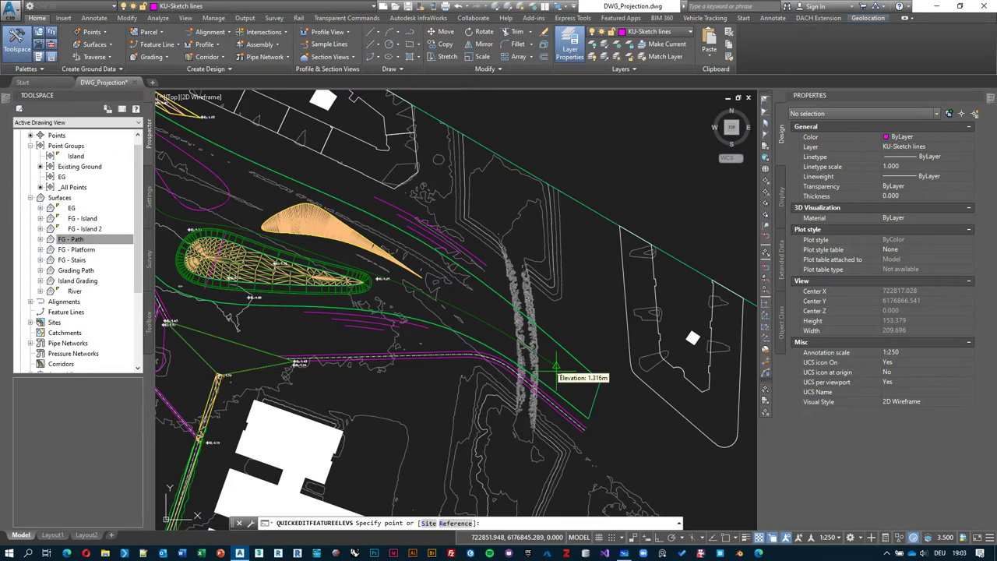
key(Escape)
click(557, 366)
middle_drag(297, 223, 496, 310)
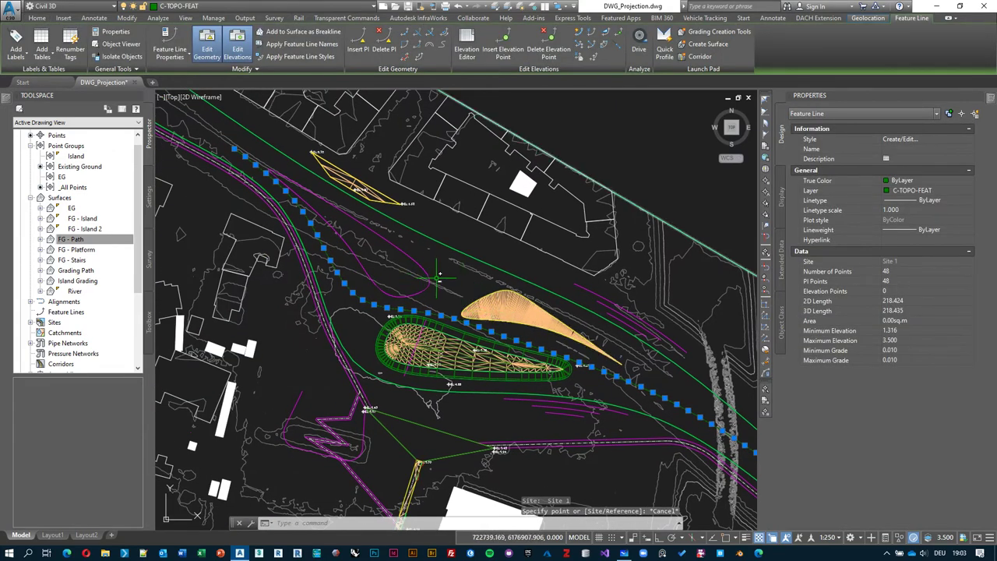
key(Escape)
middle_drag(452, 280, 448, 273)
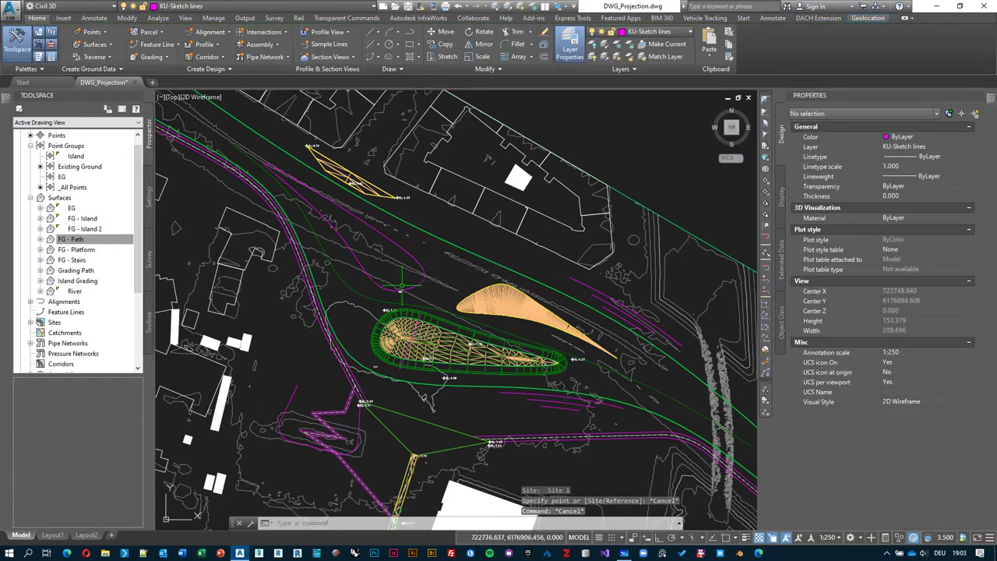
Add the path feature line to the River surface as a standard breakline
click(363, 296)
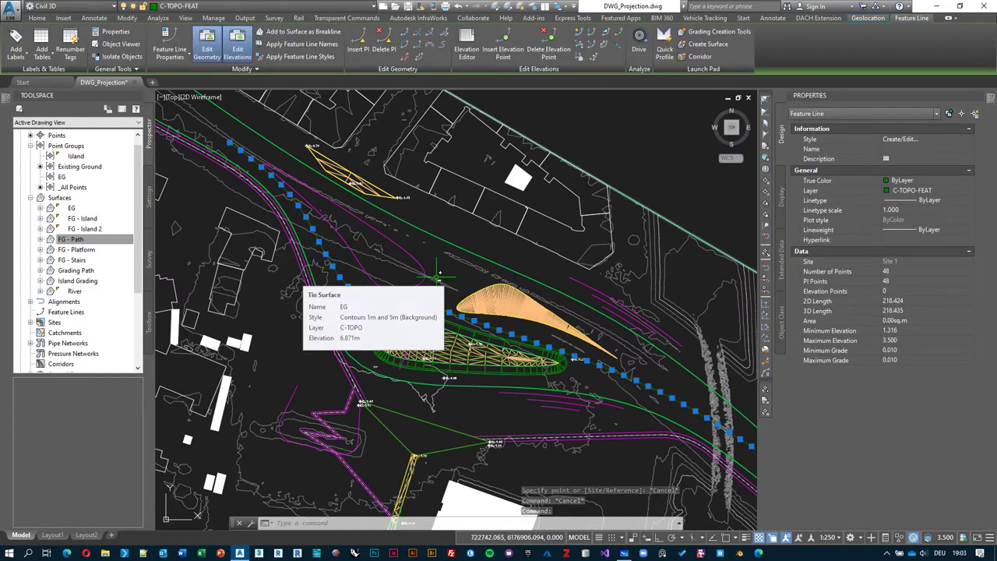
click(318, 33)
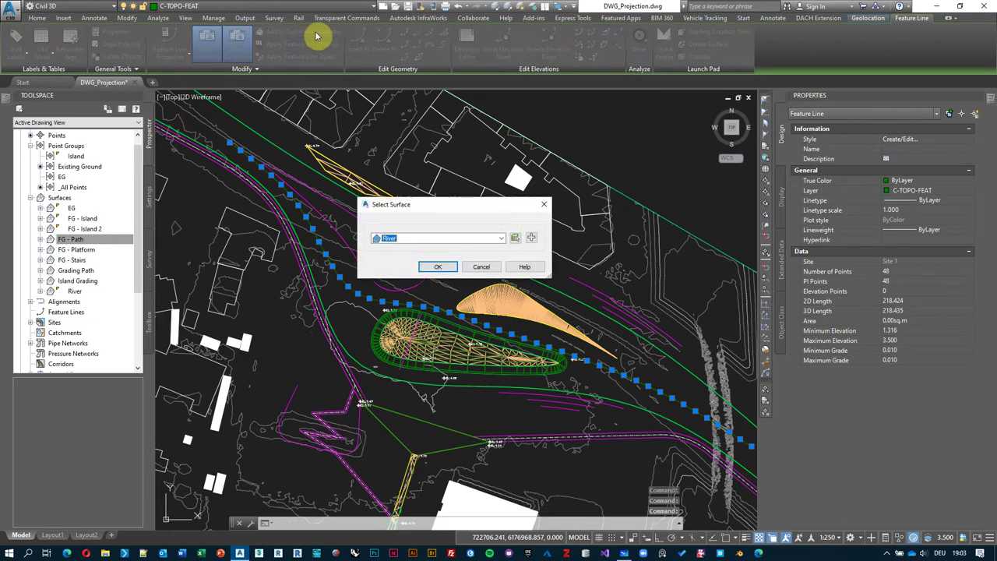
click(439, 267)
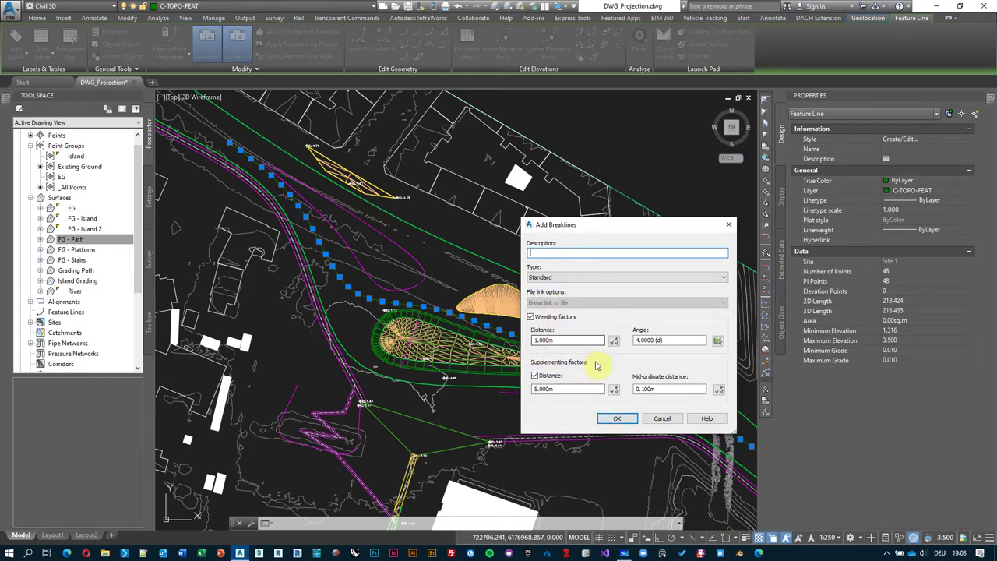
key(Return)
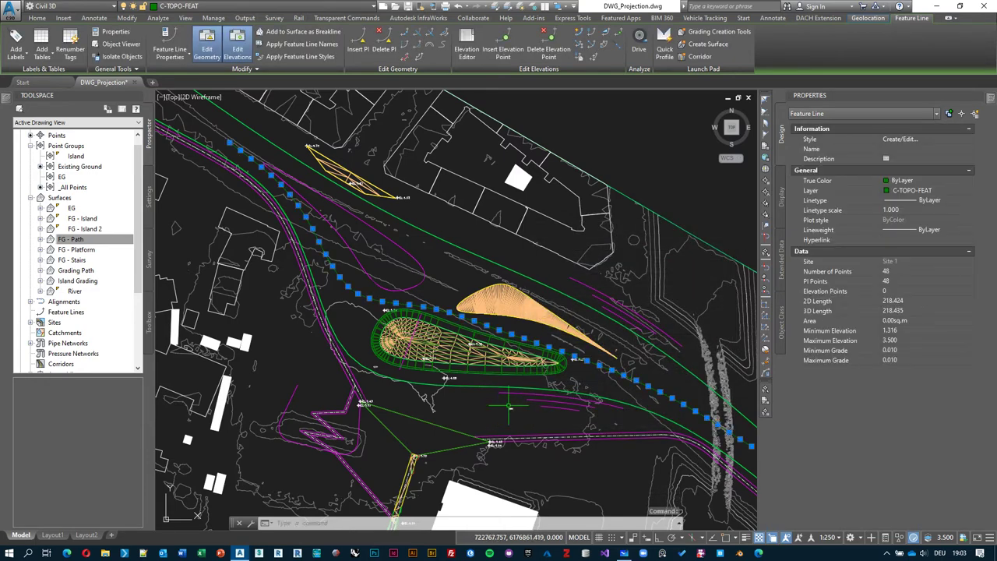
click(444, 263)
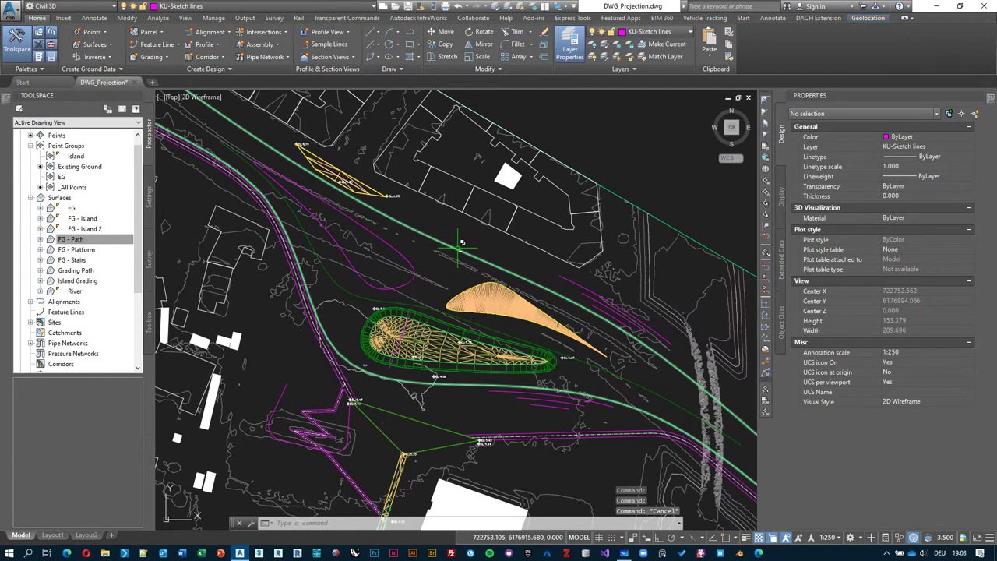
Switch the River TIN surface's style from Border Only to Triangles
click(519, 271)
click(520, 288)
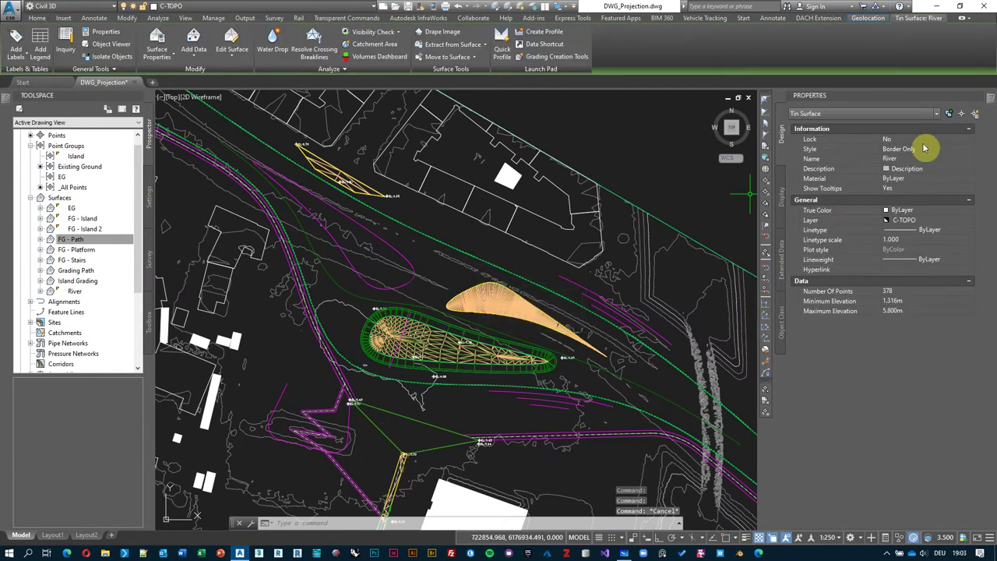
click(966, 149)
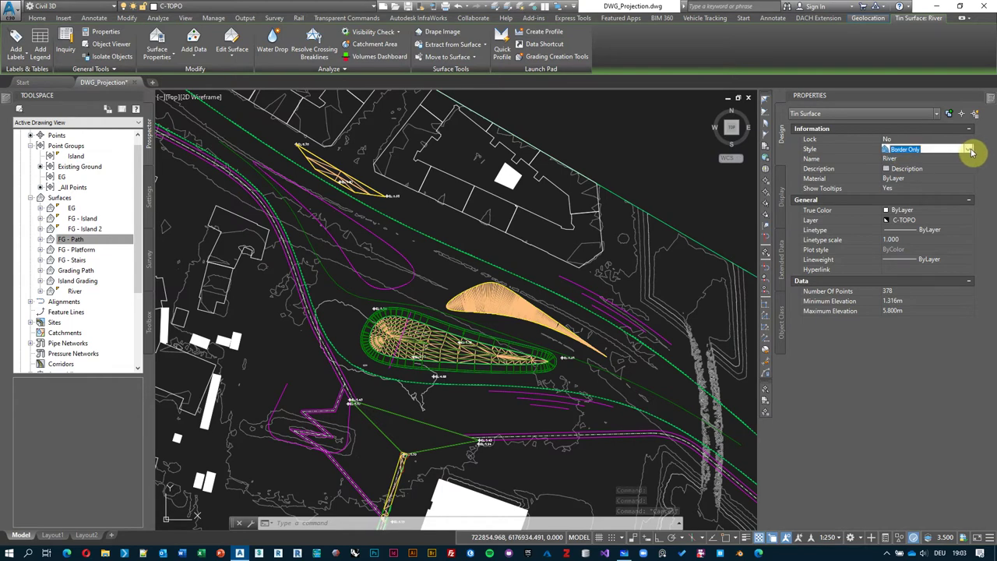
click(968, 149)
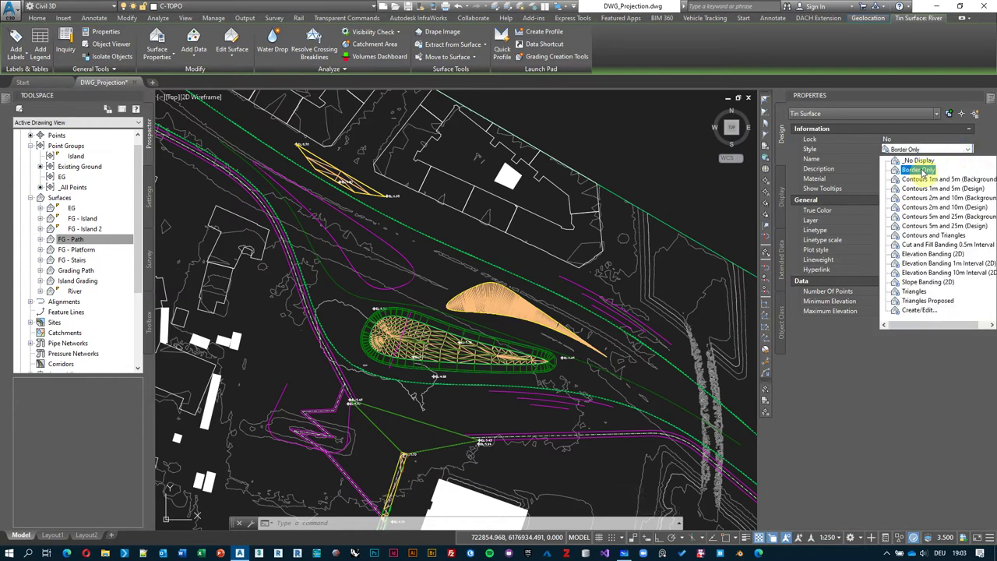
click(915, 292)
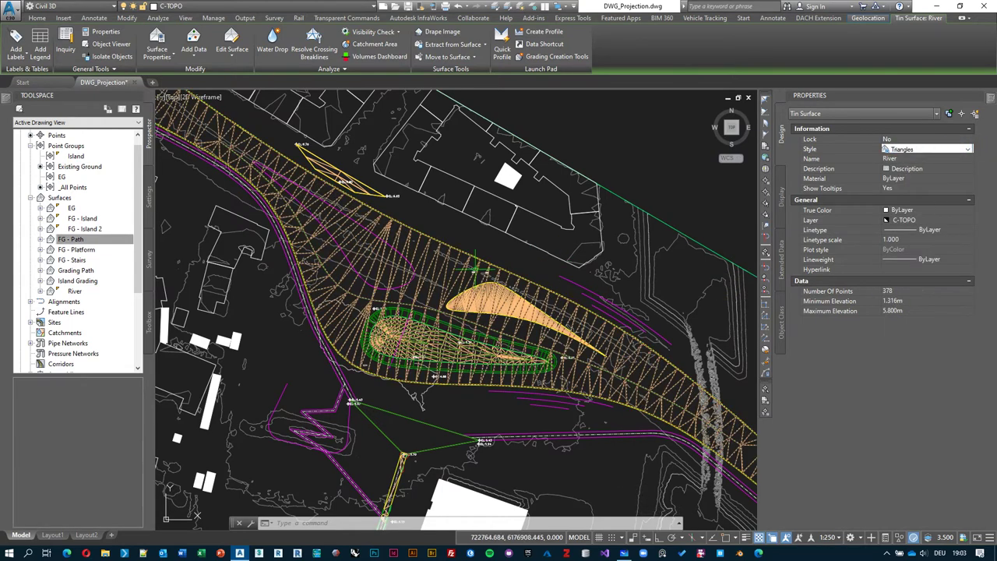
scroll(474, 269, up, 4)
key(Escape)
key(Escape)
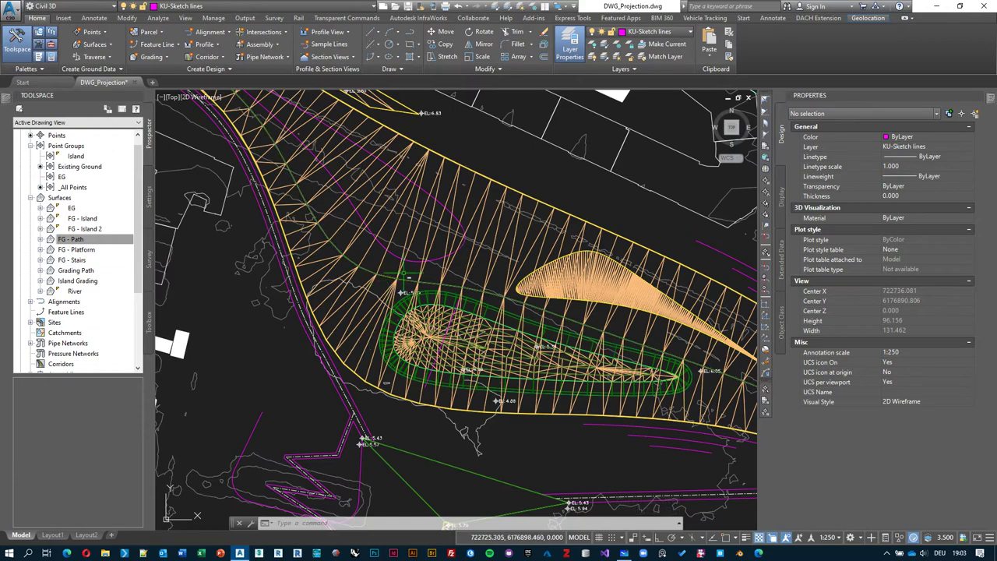
click(408, 277)
right_click(541, 183)
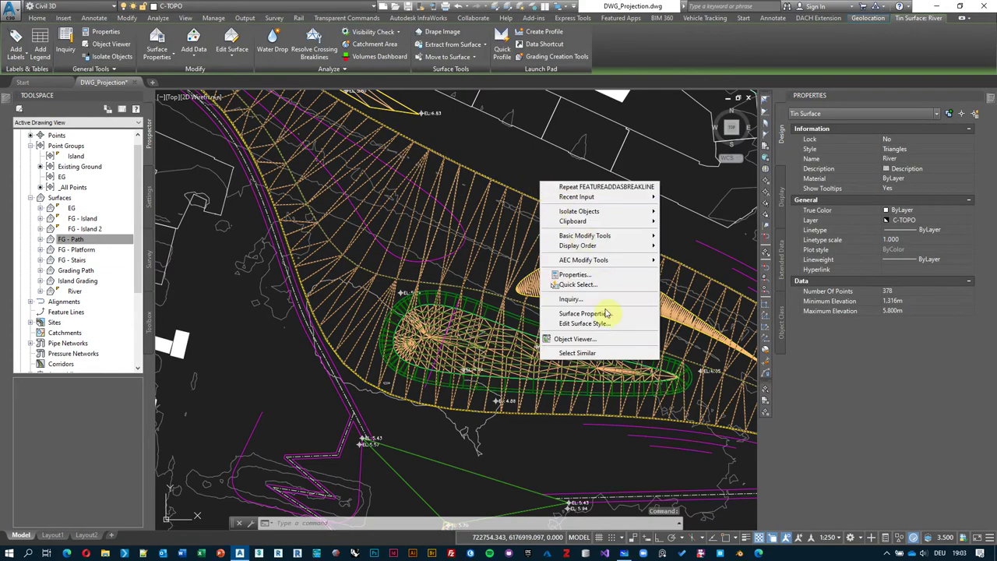
View the River surface in the Object Viewer, orbiting to inspect the channel triangulation, then close it
click(597, 340)
drag(583, 374, 460, 255)
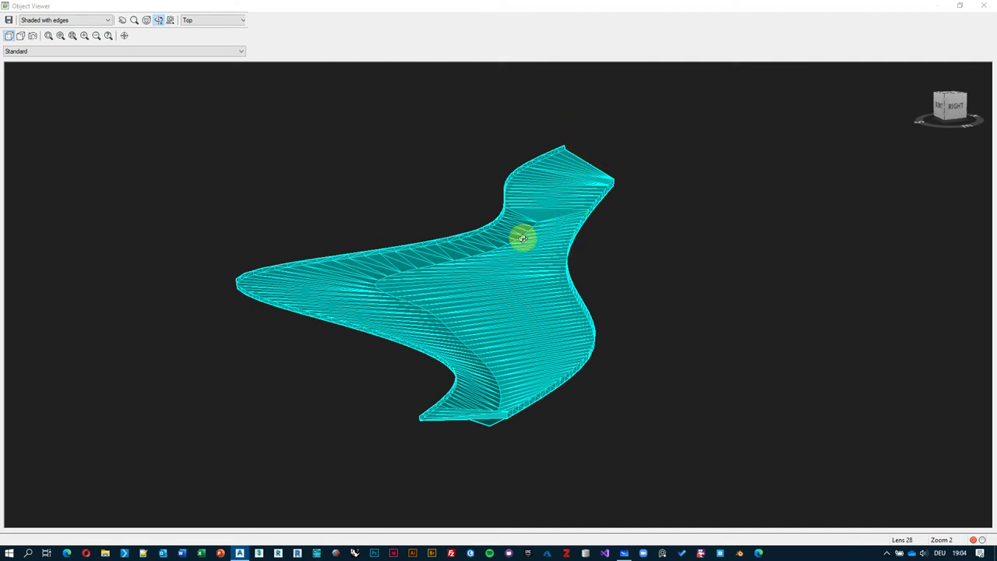
drag(517, 351, 548, 104)
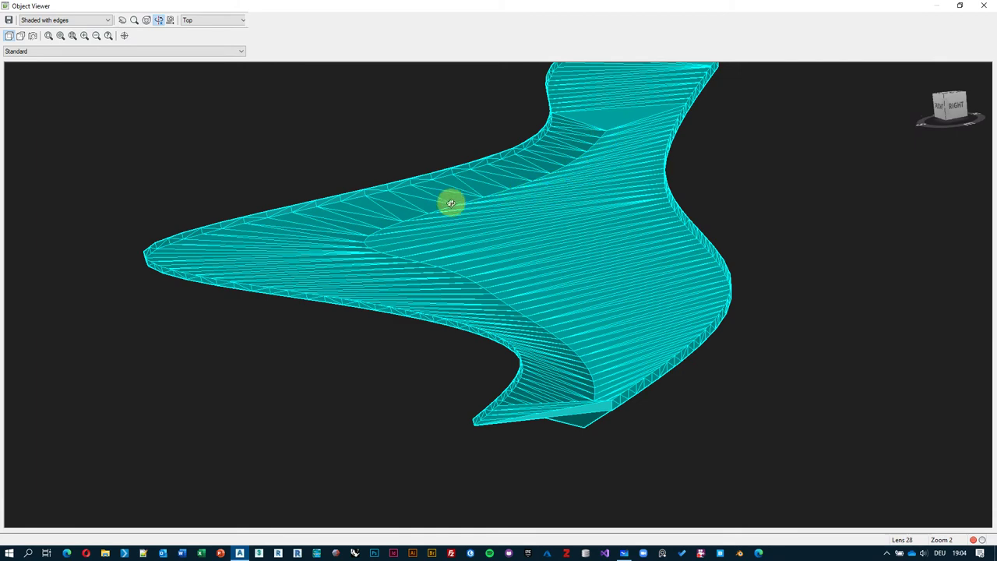
drag(530, 260, 542, 189)
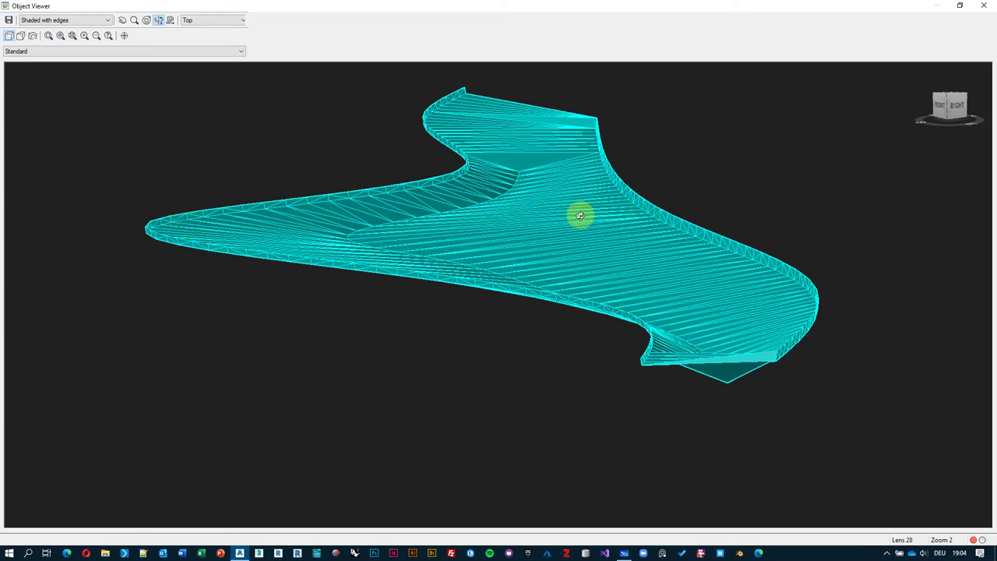
drag(645, 221, 590, 290)
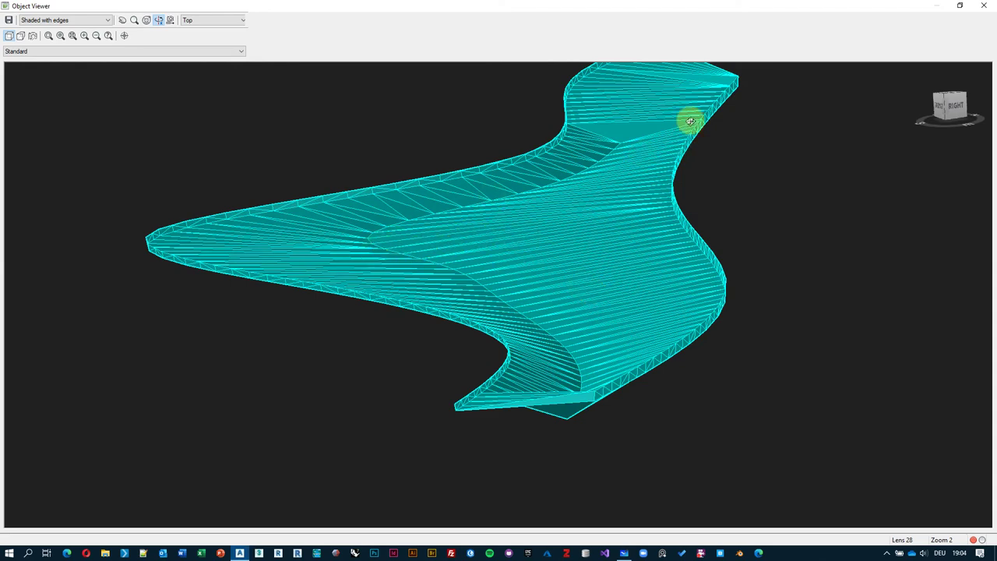
drag(638, 140, 550, 209)
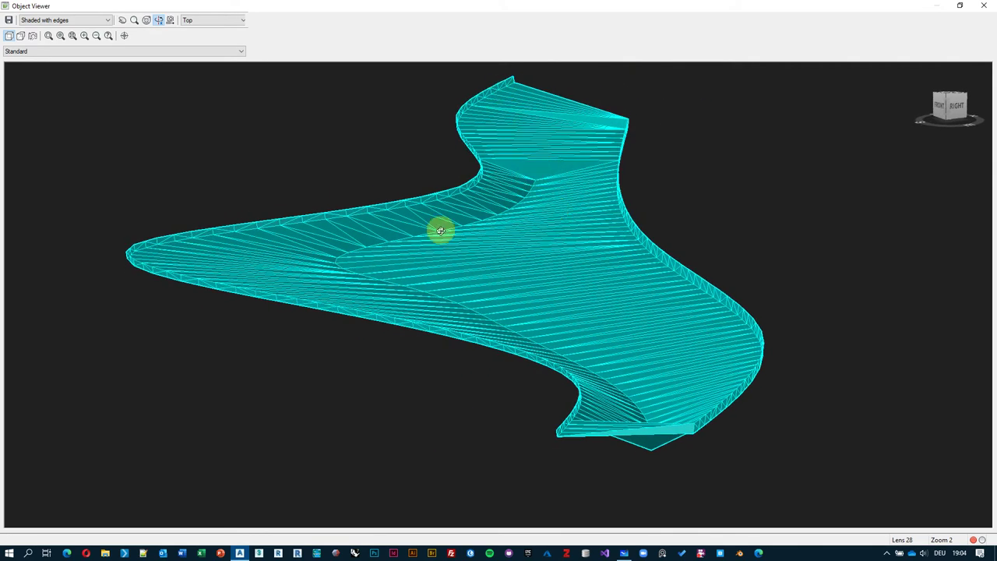
drag(535, 283, 514, 278)
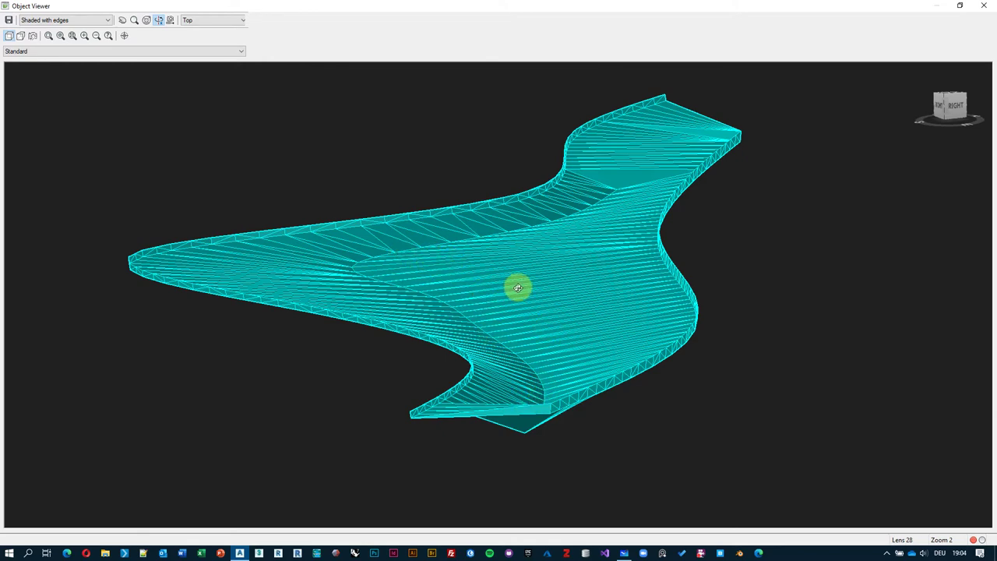
drag(519, 289, 463, 296)
key(Escape)
scroll(459, 286, up, 3)
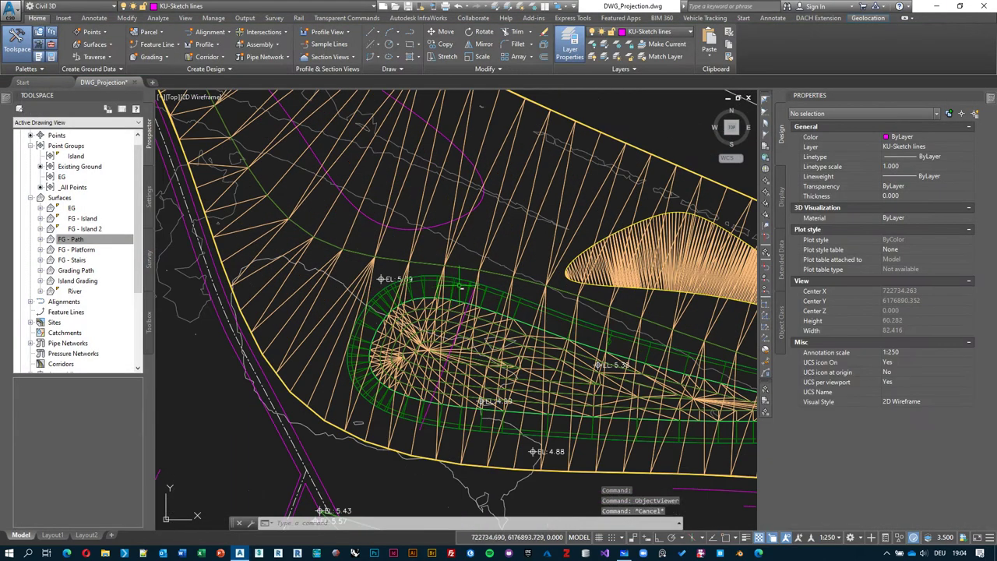
Rebuild the Island Grading surface
click(455, 289)
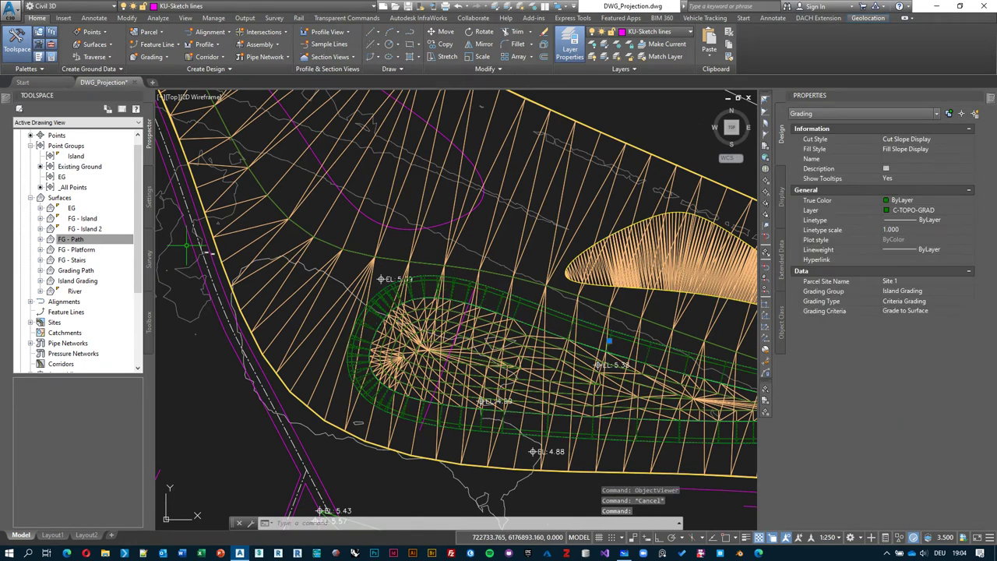
right_click(82, 287)
click(105, 314)
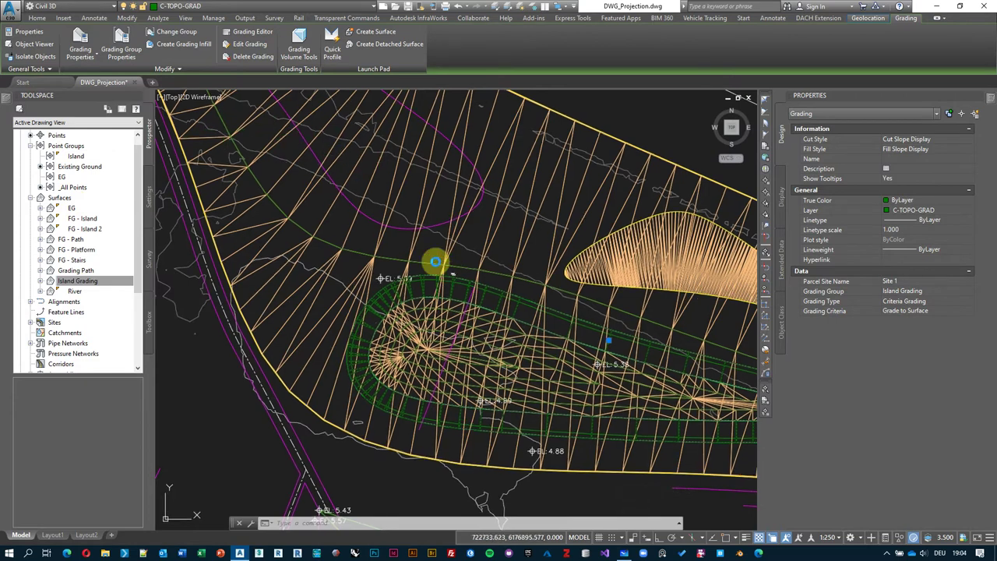
Inspect both gradings together in the Object Viewer from a perspective side view
middle_drag(434, 258, 490, 296)
key(Escape)
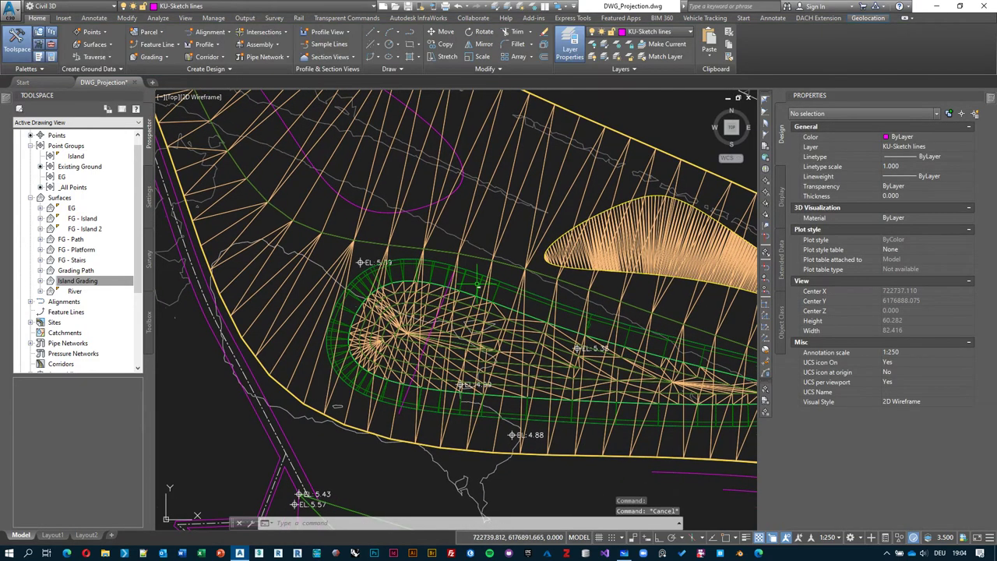
click(481, 253)
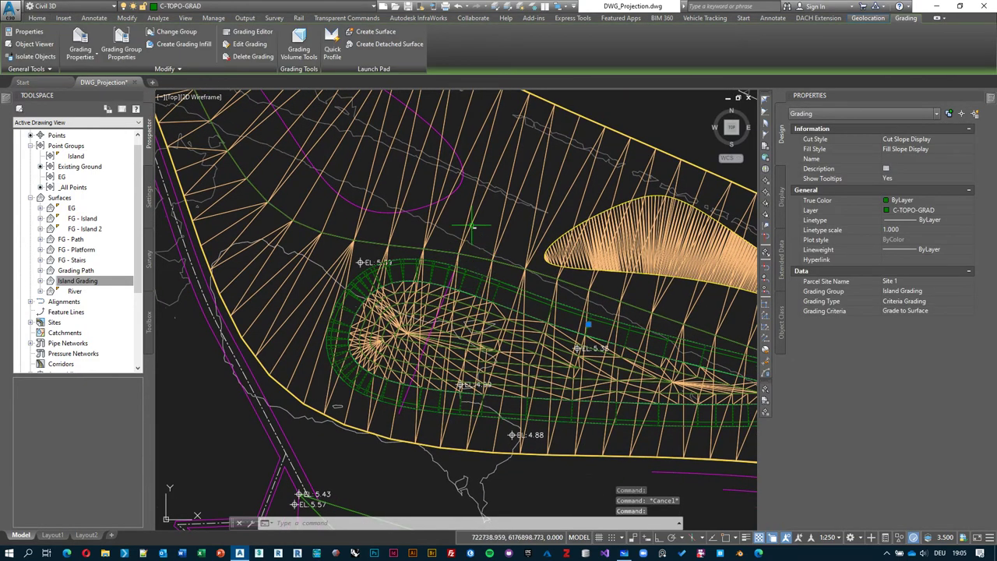
click(486, 229)
right_click(487, 229)
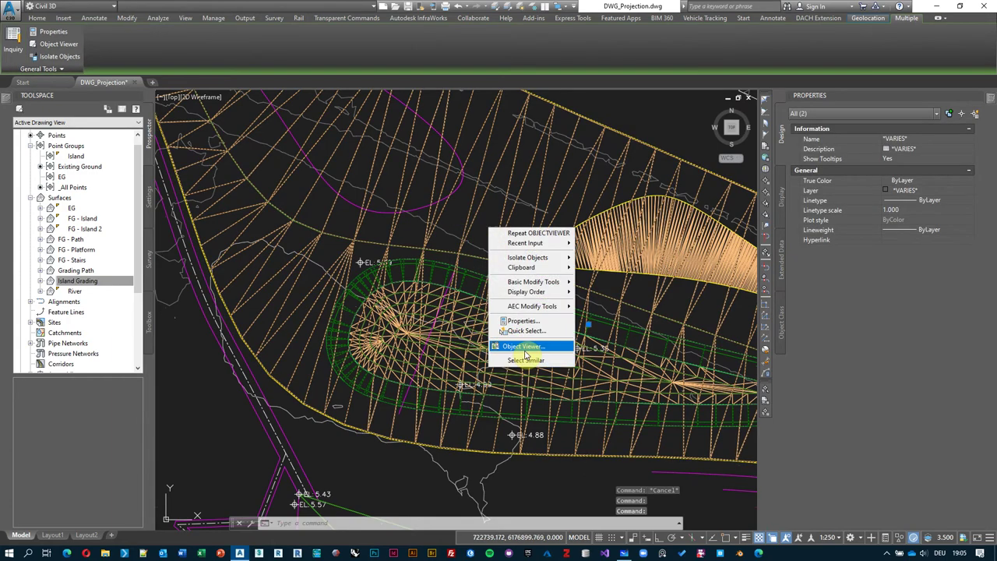
click(538, 346)
mouse_move(455, 250)
mouse_down()
mouse_move(523, 285)
mouse_move(574, 336)
mouse_move(405, 296)
mouse_move(429, 318)
mouse_move(367, 328)
mouse_move(361, 288)
mouse_up()
key(Escape)
key(Escape)
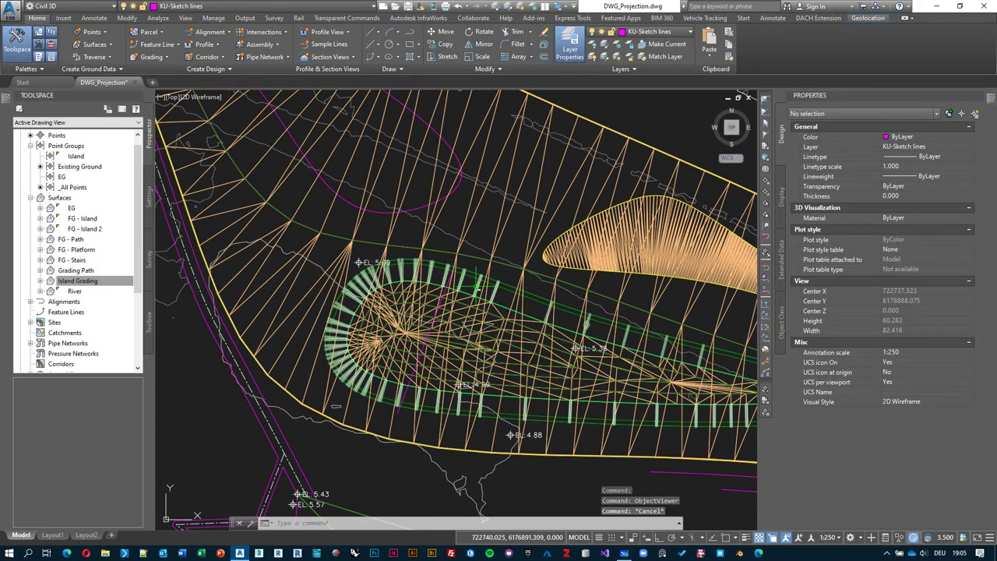
Expand Sites > Site 1 > Grading Groups and bring up the Island Grading group's options
click(488, 284)
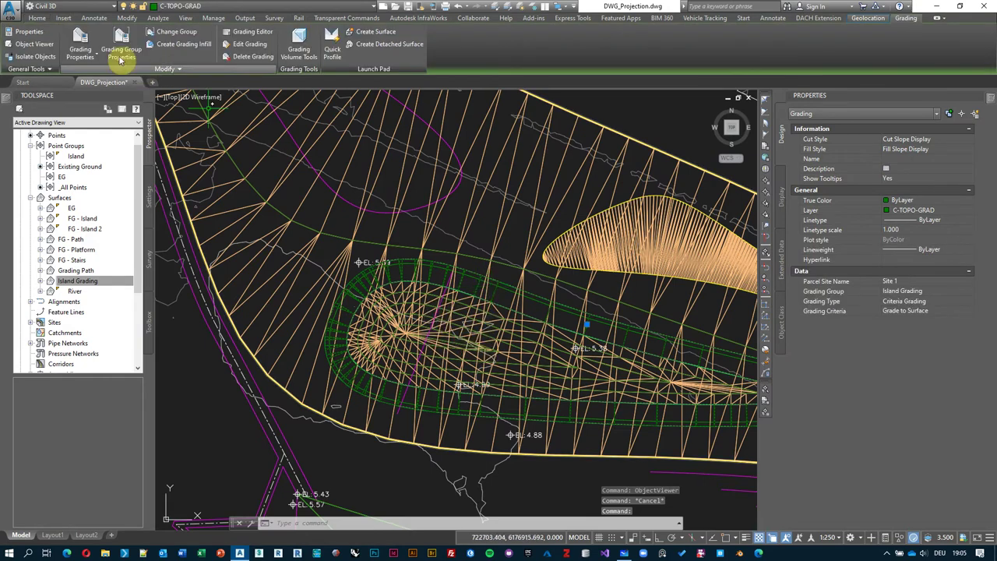
scroll(98, 245, down, 4)
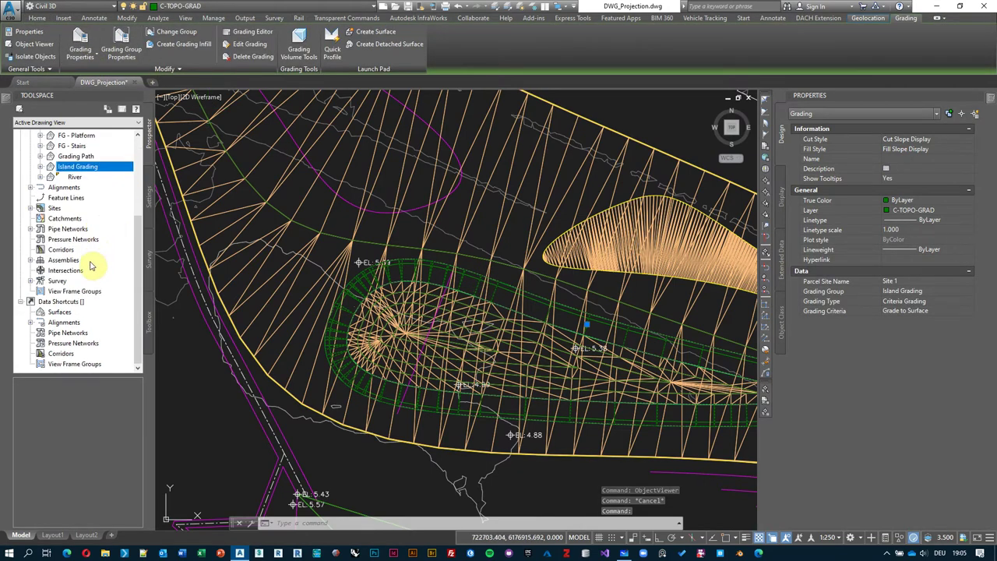
click(29, 208)
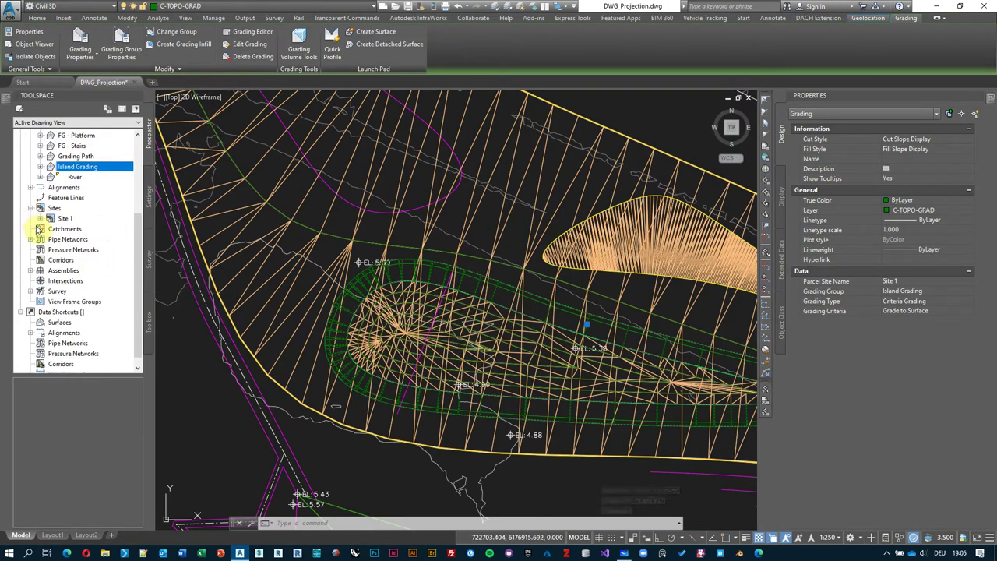
click(39, 219)
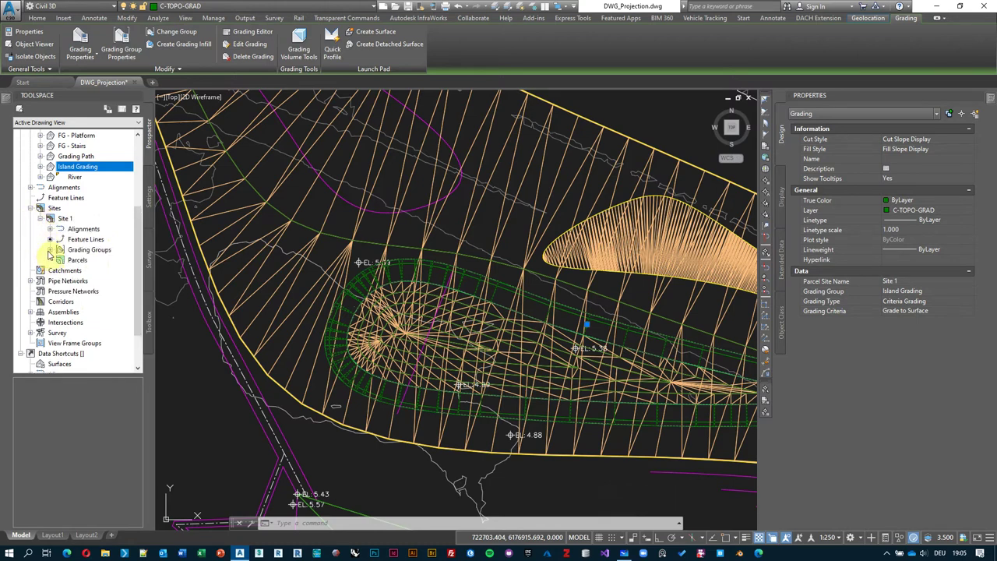
click(50, 250)
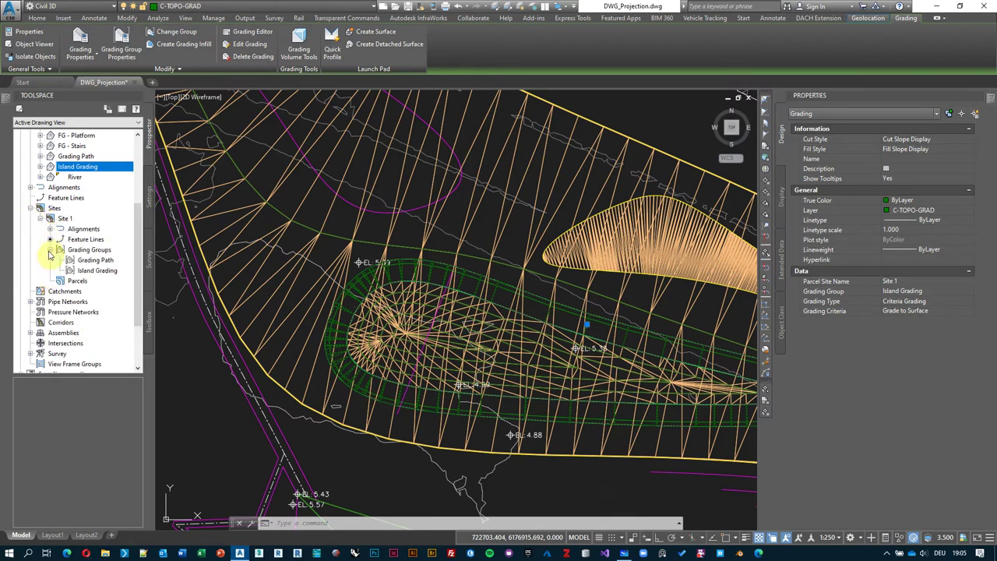
right_click(96, 272)
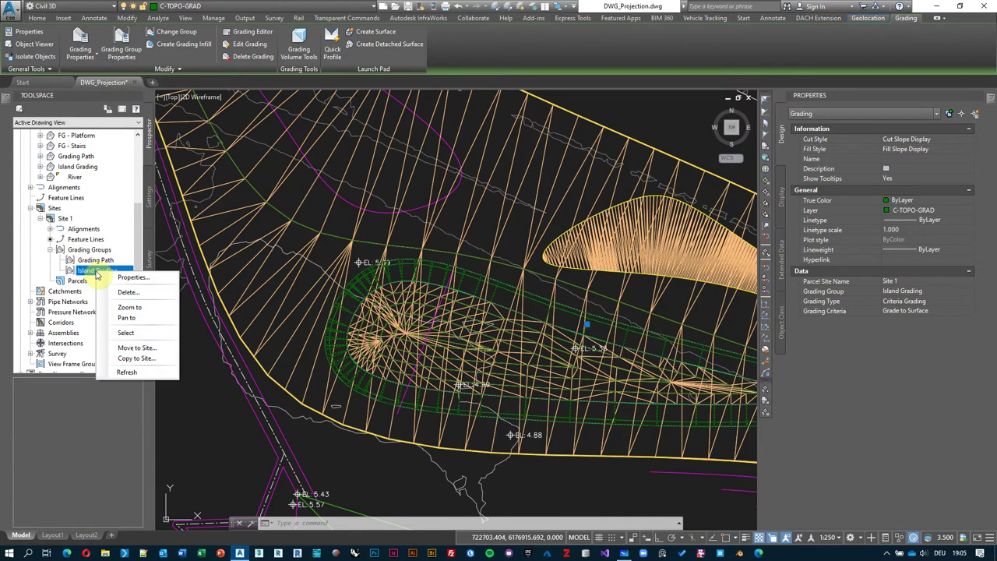
Refresh the Island Grading group, then start and cancel a slope edit on the grading
click(137, 371)
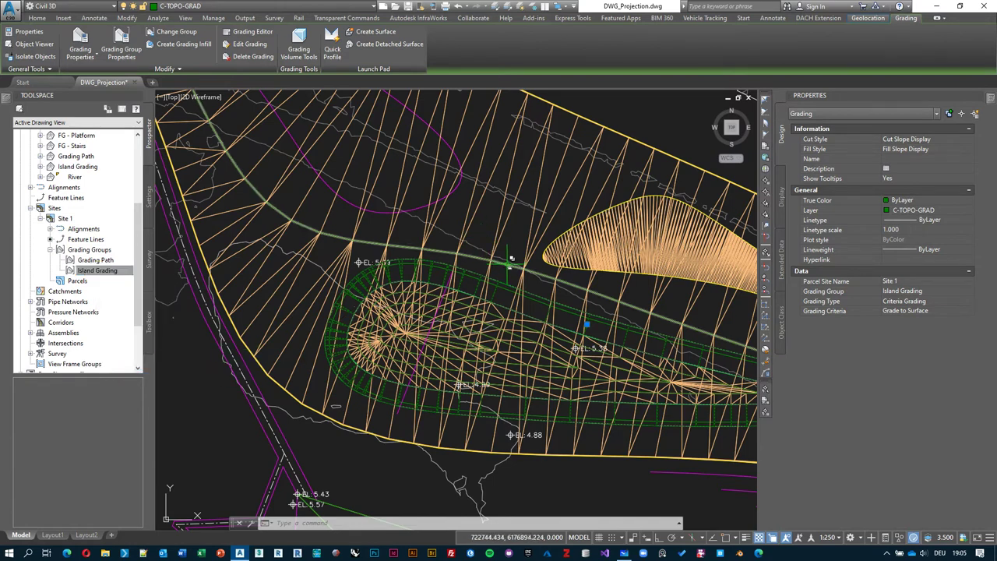
middle_drag(507, 266, 509, 286)
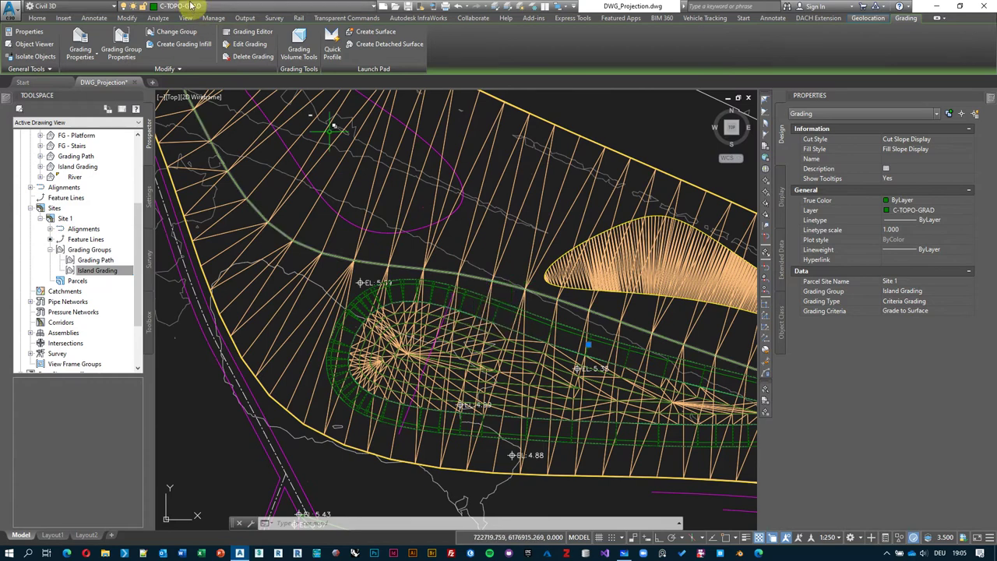
click(250, 44)
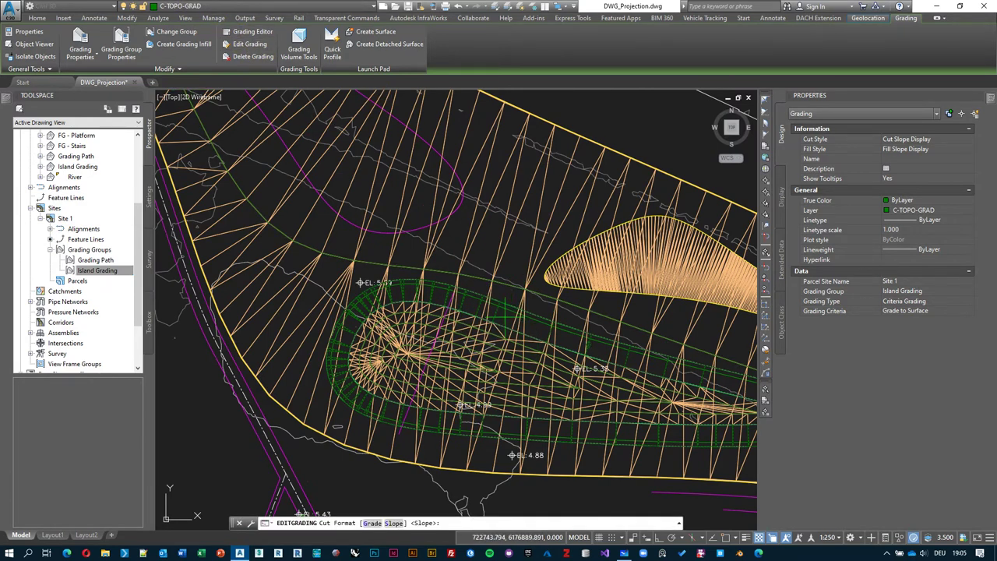
key(Return)
key(Return)
key(Return)
key(Return)
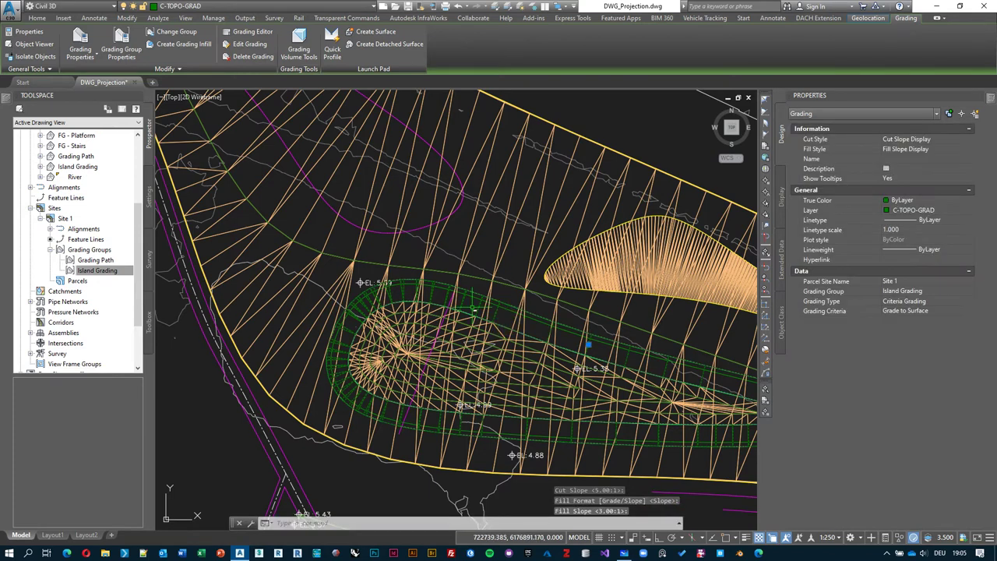
middle_drag(499, 293, 475, 289)
key(Escape)
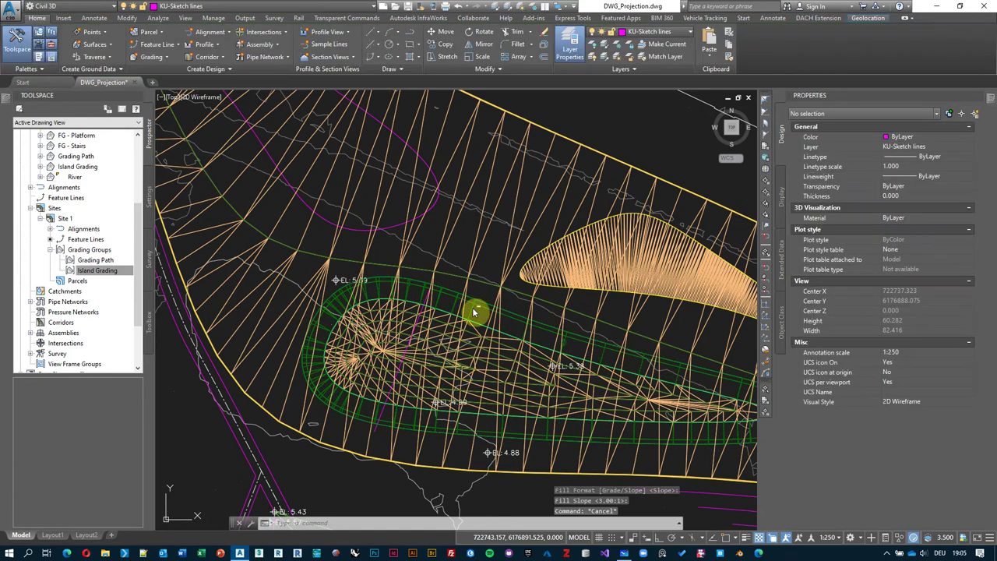
scroll(107, 196, up, 4)
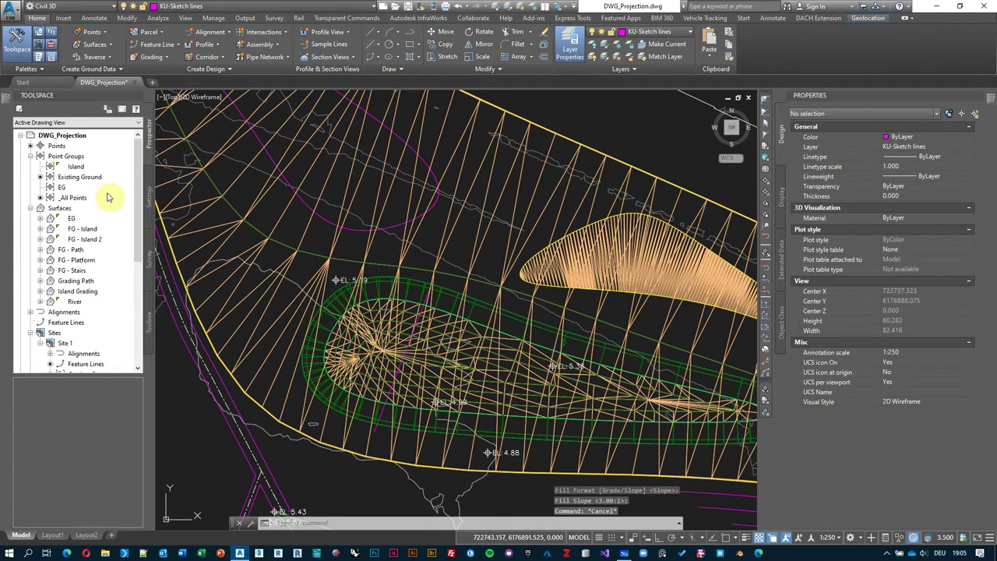
Rebuild the River surface and refresh the Grading Groups list
right_click(75, 302)
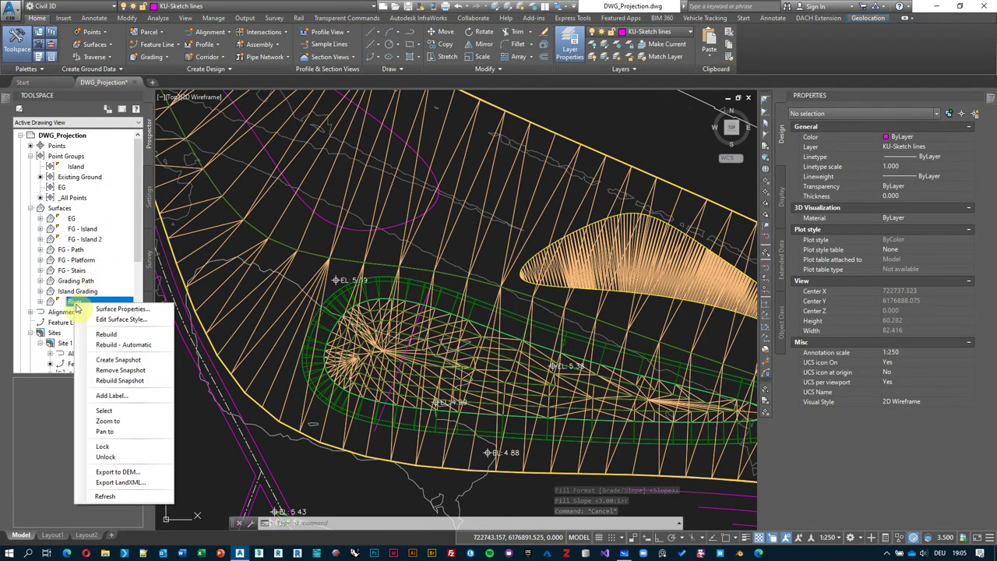
click(119, 335)
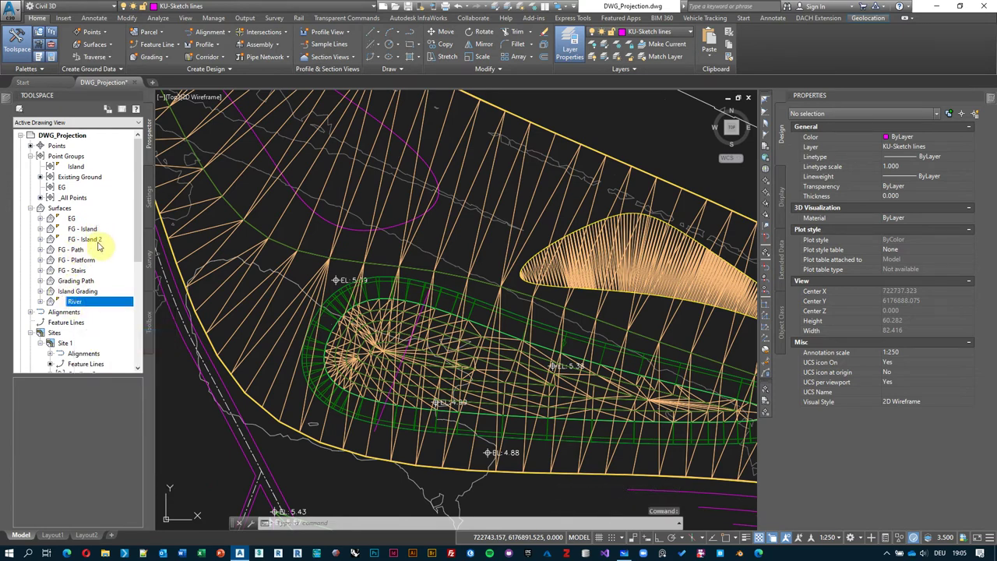
scroll(97, 245, down, 2)
right_click(89, 312)
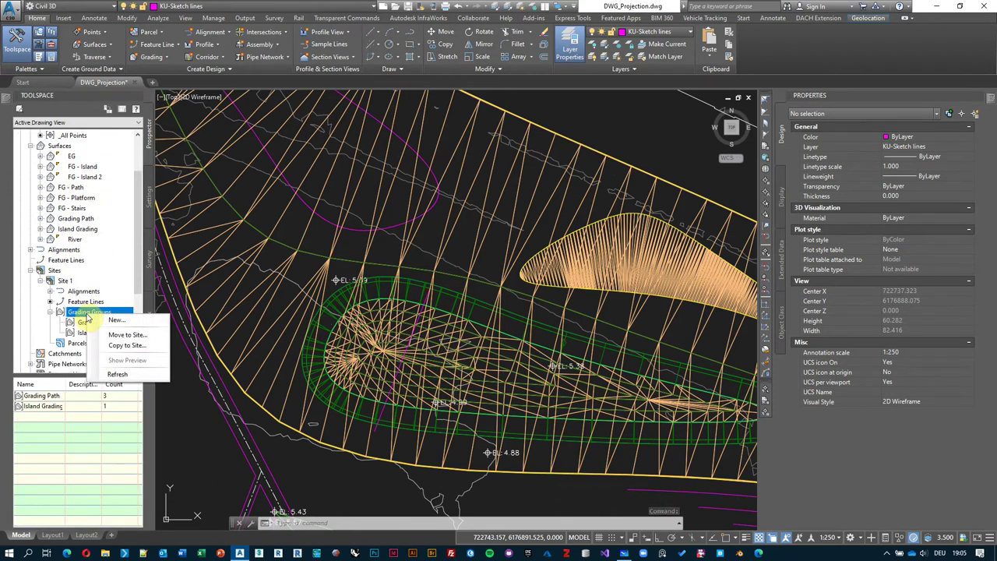
click(129, 376)
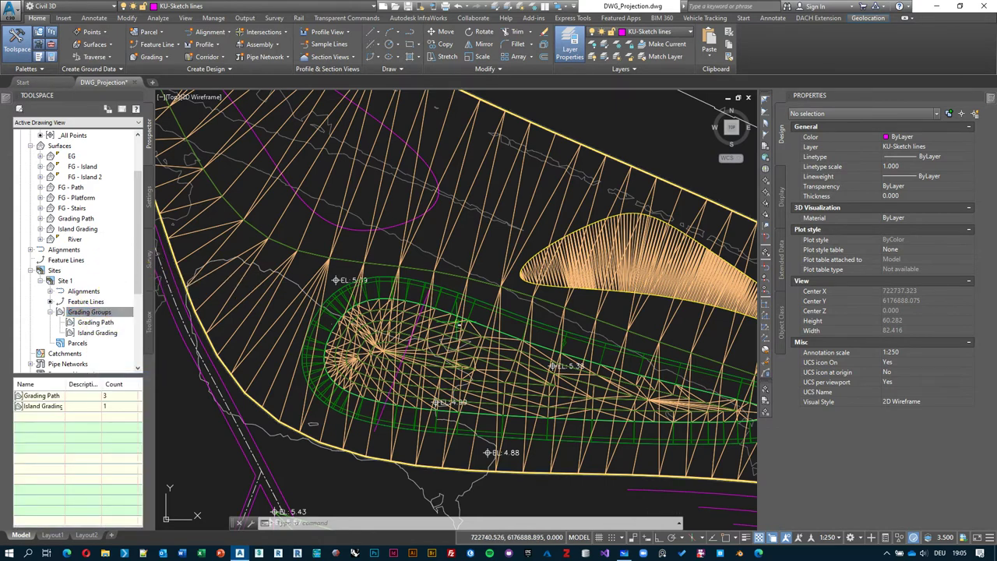
Select the island grading in the plan and delete it
middle_drag(458, 307, 462, 285)
key(Escape)
click(460, 286)
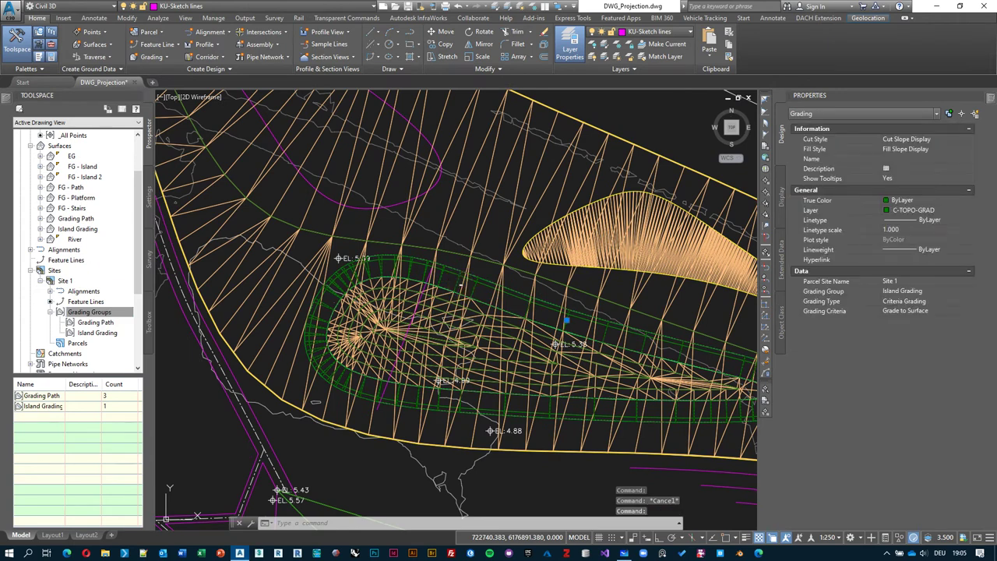
mouse_move(450, 277)
key(Escape)
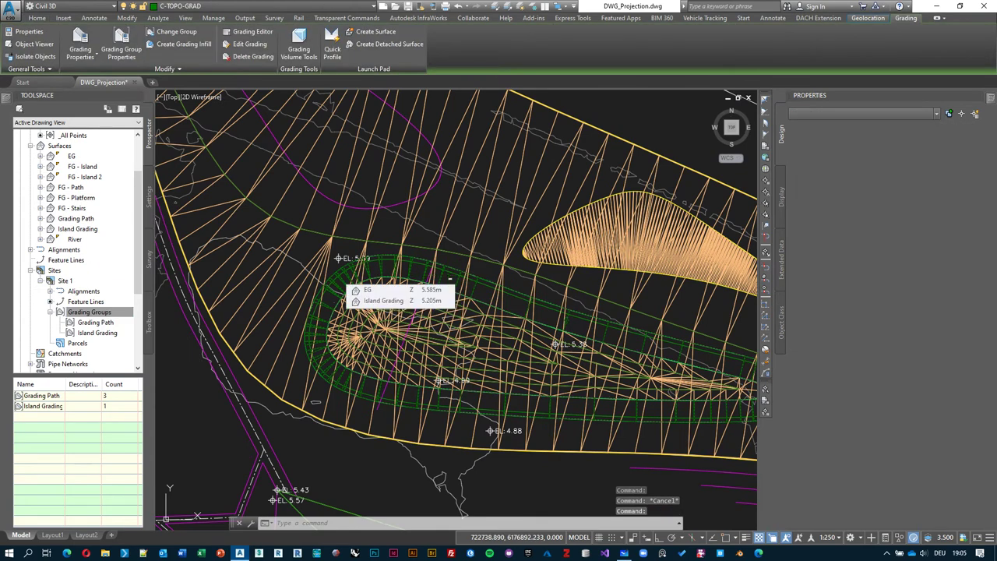
click(418, 285)
key(Delete)
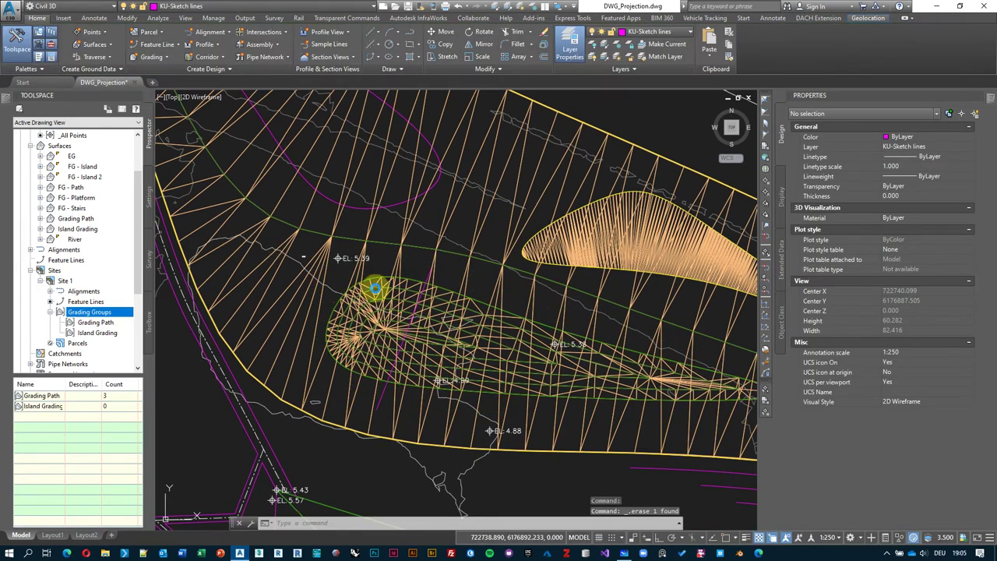
Make Island Grading the working grading group
click(107, 45)
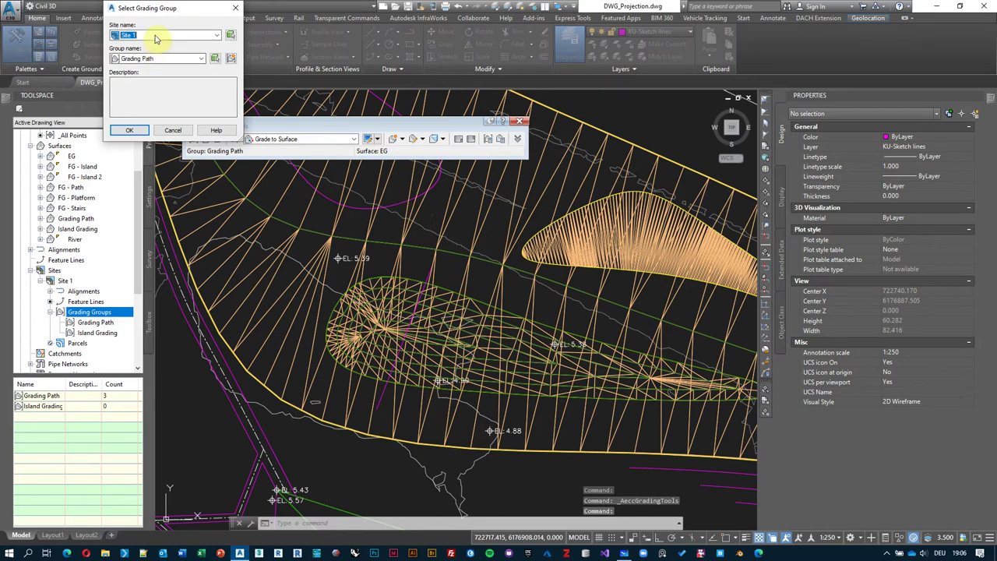
click(231, 59)
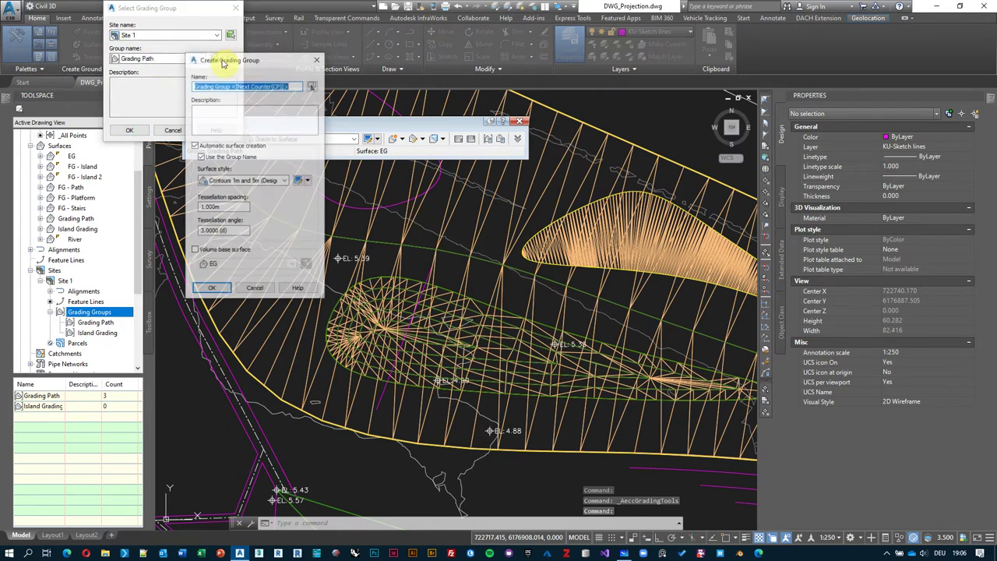
key(Escape)
click(201, 59)
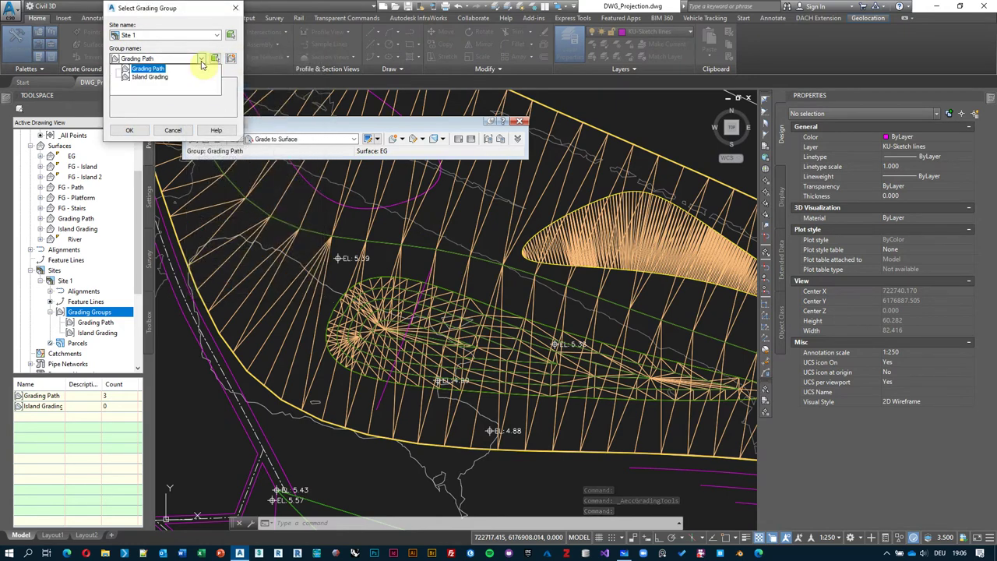
click(150, 77)
click(130, 131)
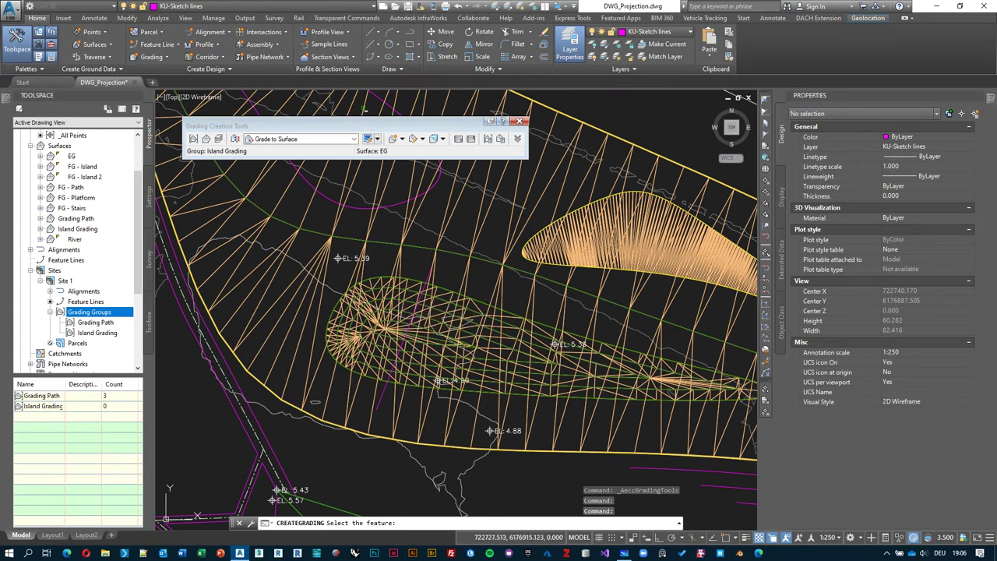
click(383, 153)
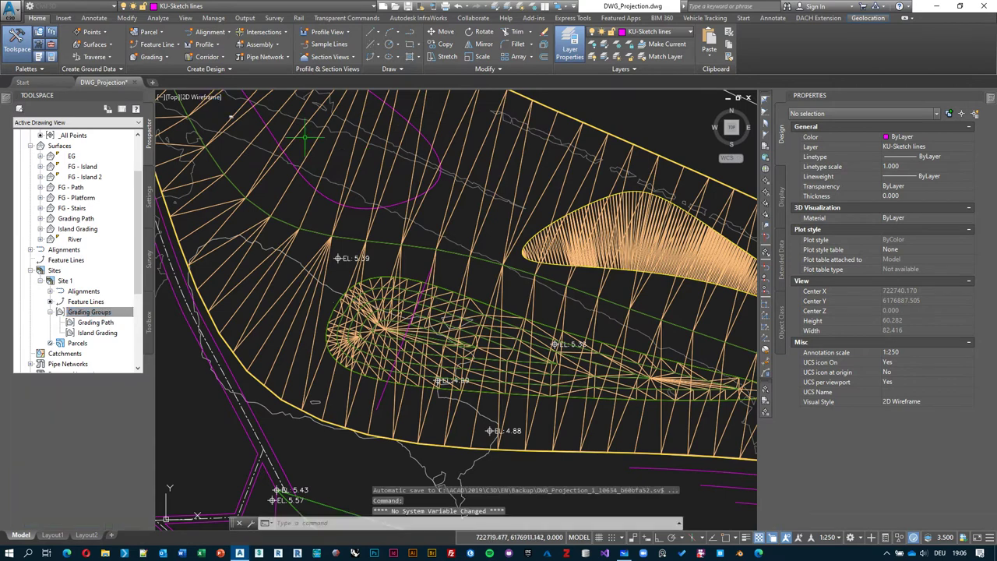
Set River as the grading target surface and pick the island feature line to grade
click(152, 62)
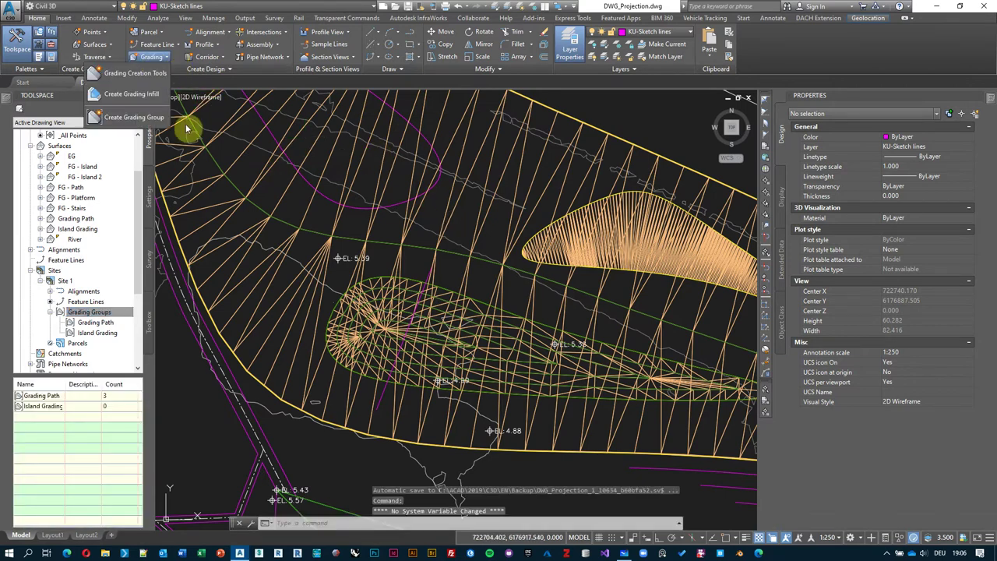
click(129, 73)
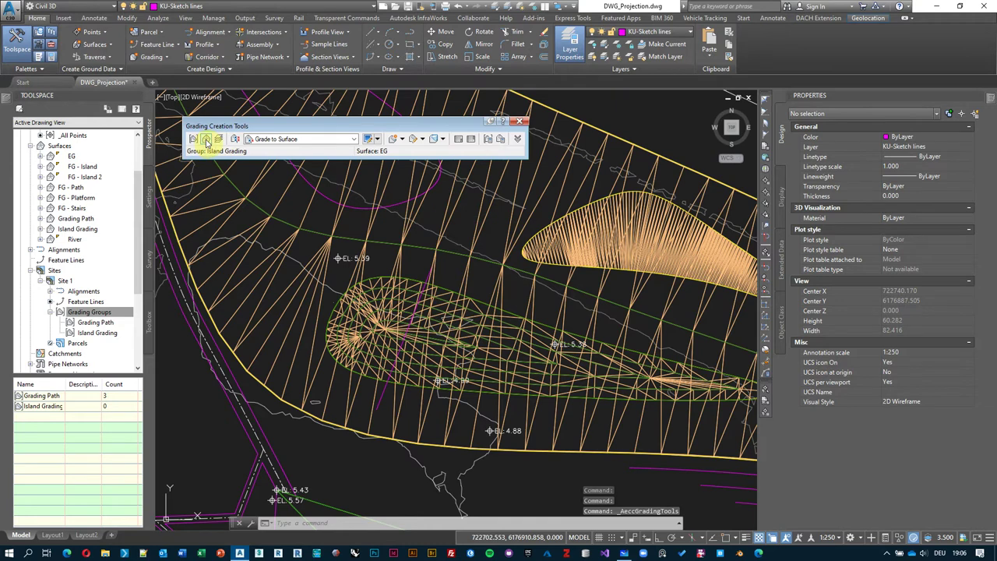
click(206, 141)
click(413, 203)
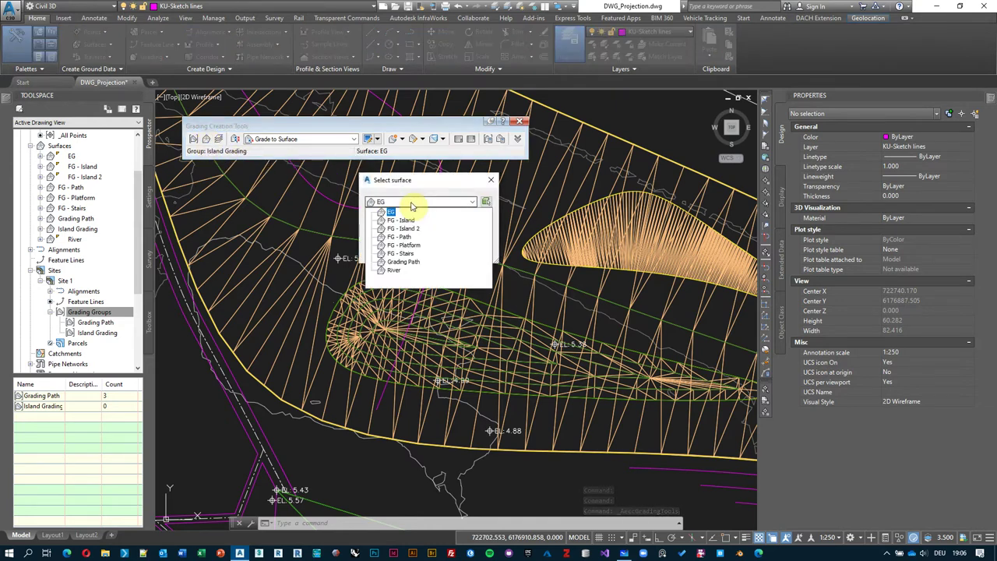
click(398, 263)
click(392, 271)
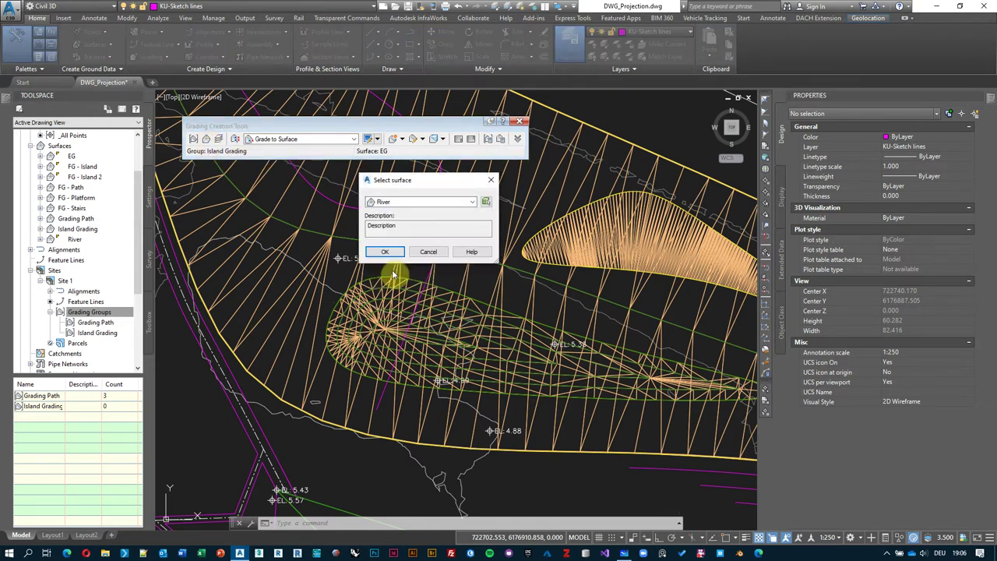
click(383, 252)
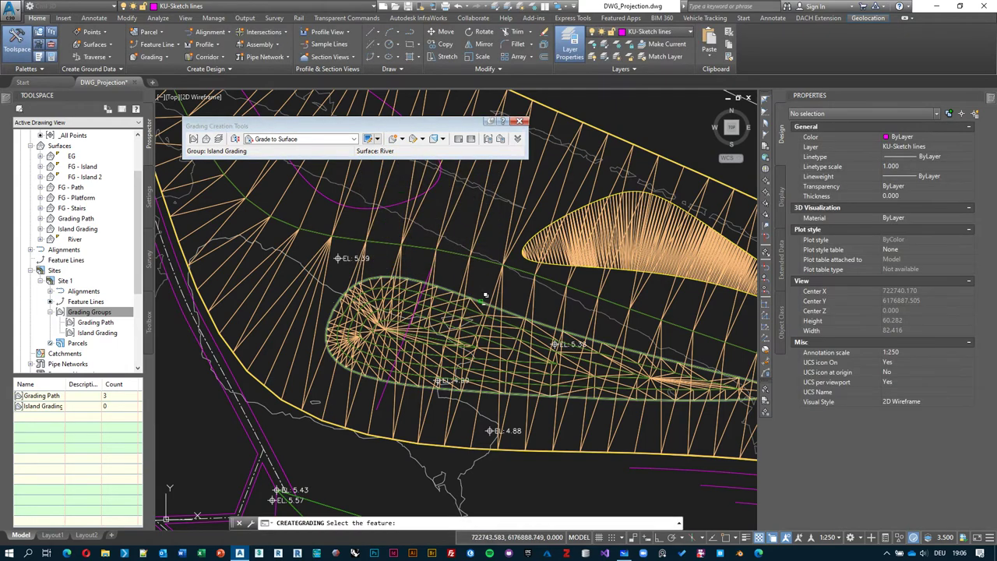
click(480, 300)
click(541, 344)
Grade the chosen side of the island outline at a 3:1 fill slope and end the command
click(489, 276)
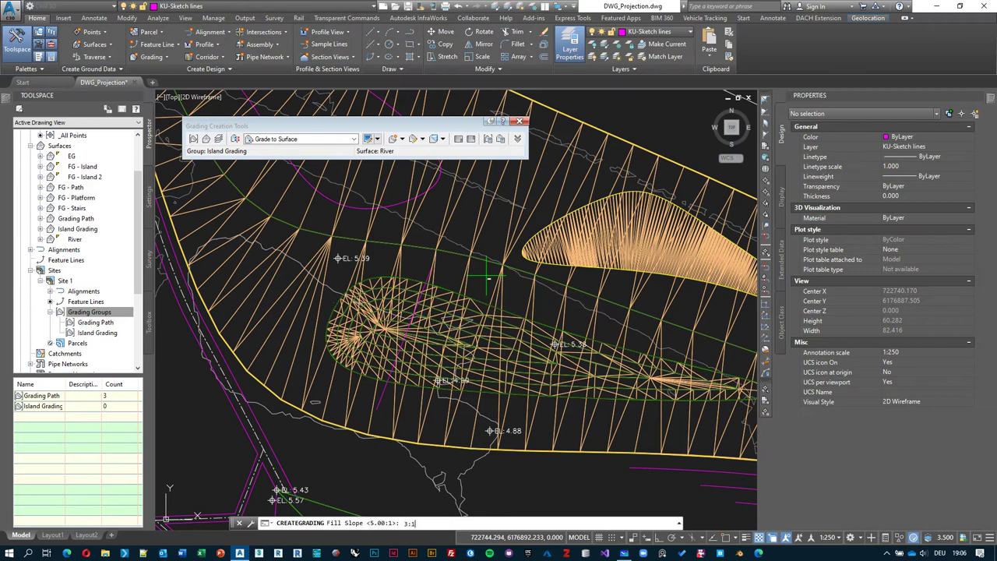
key(Return)
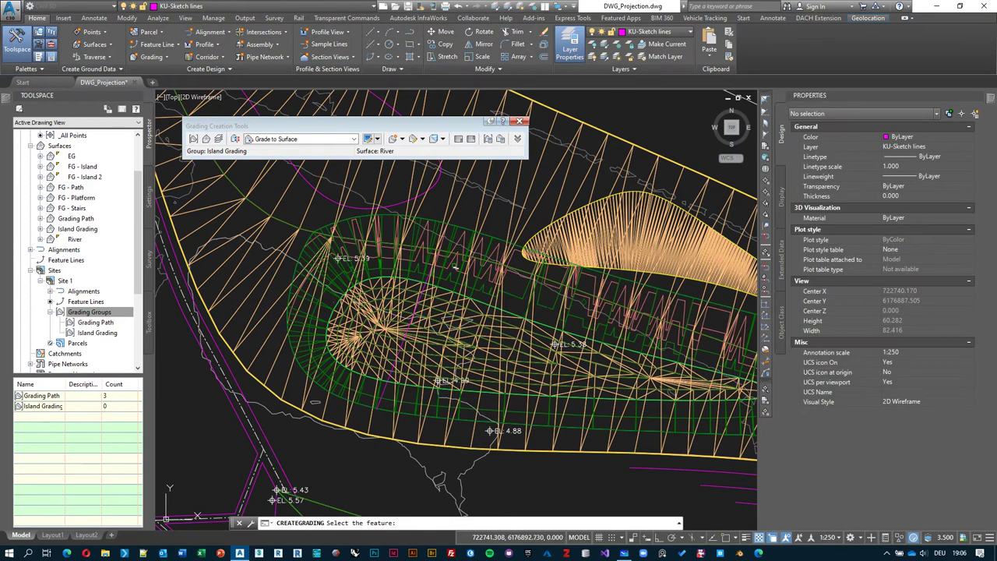
middle_drag(457, 267, 481, 296)
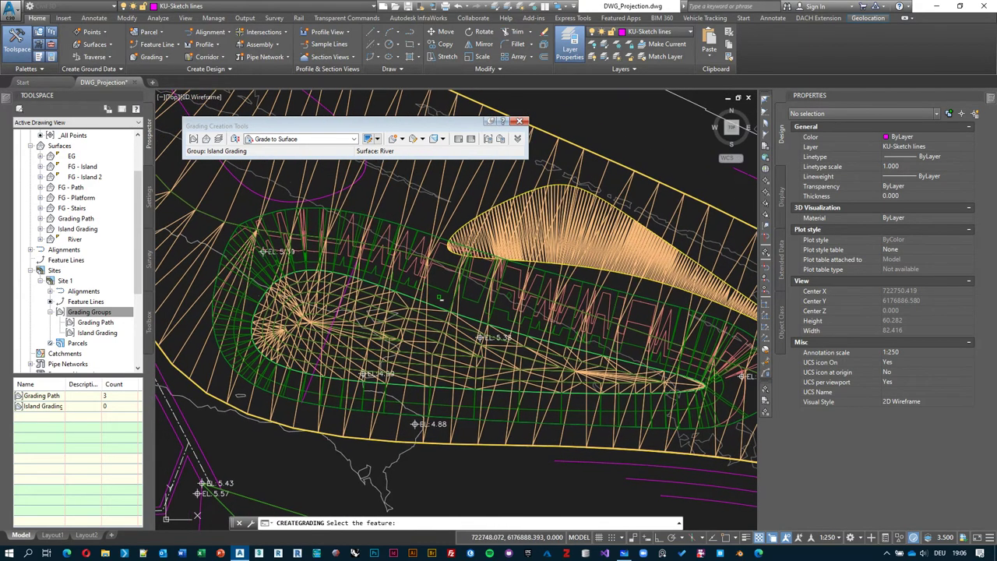
key(Escape)
mouse_move(423, 293)
middle_down()
mouse_move(457, 292)
mouse_move(463, 307)
middle_up()
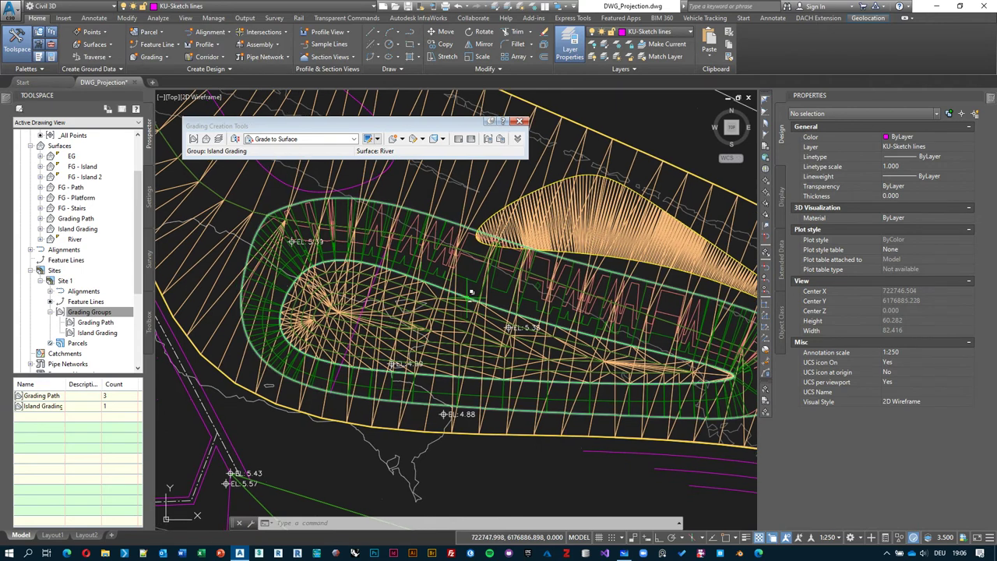
click(477, 275)
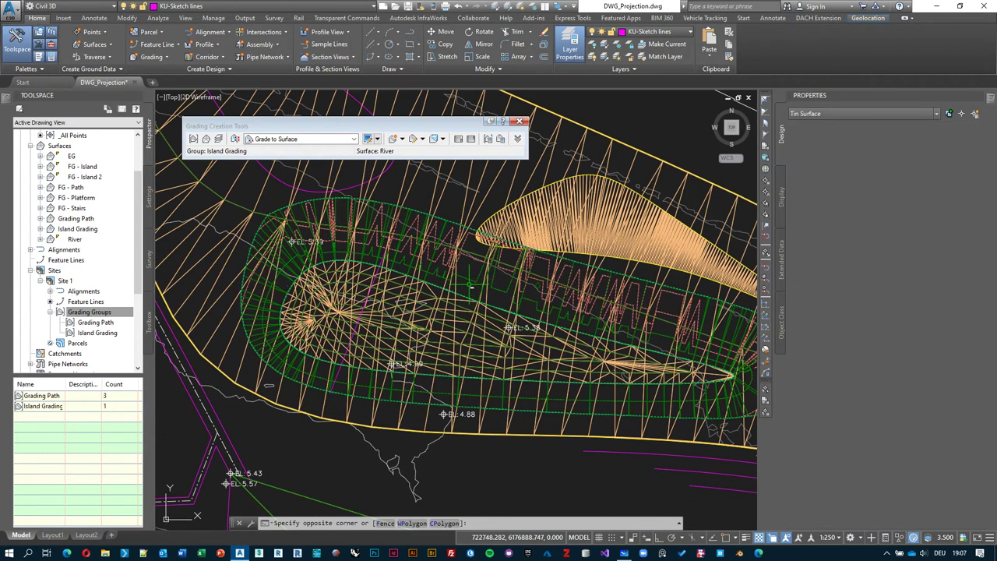
click(384, 294)
click(396, 278)
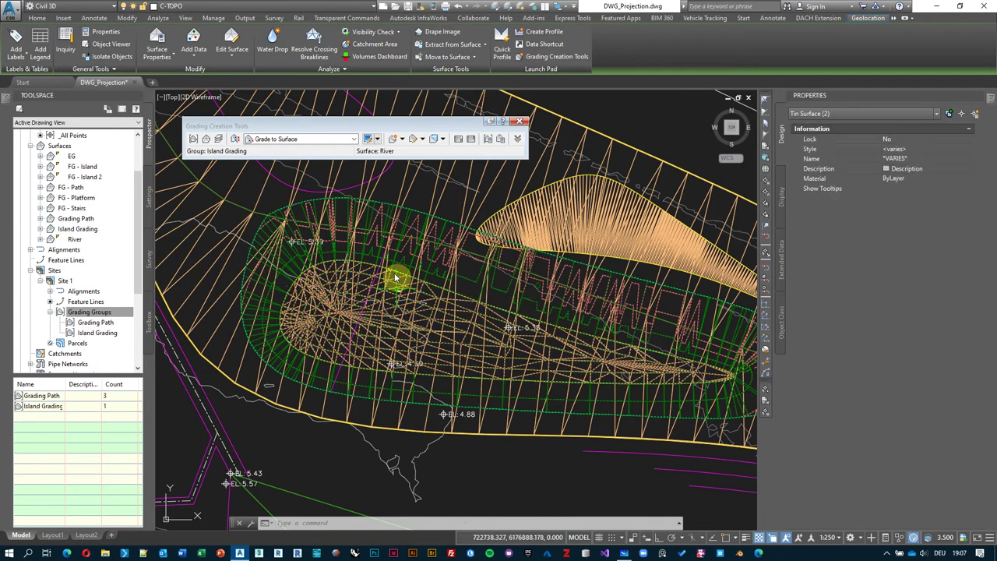
right_click(455, 198)
click(488, 316)
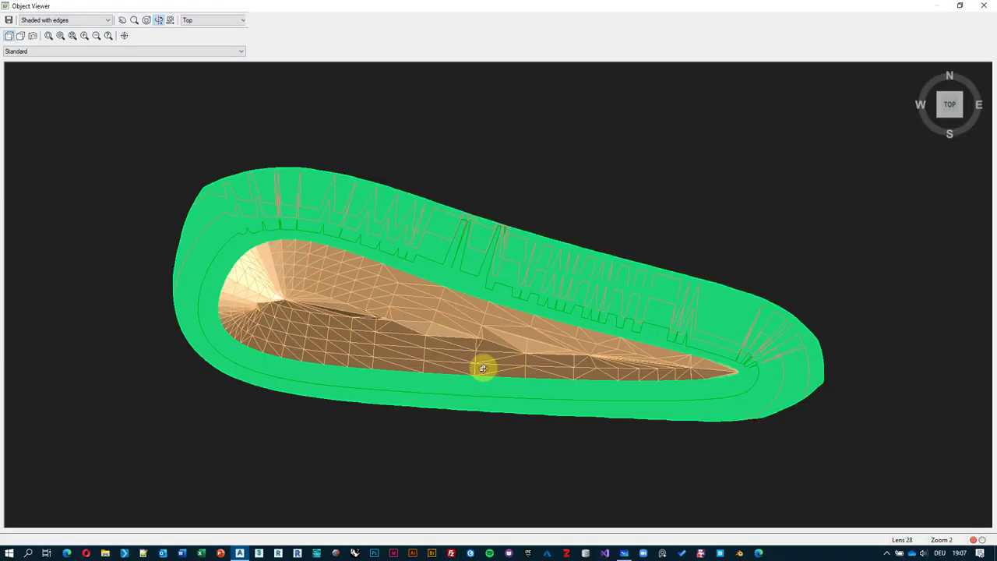
drag(483, 369, 535, 300)
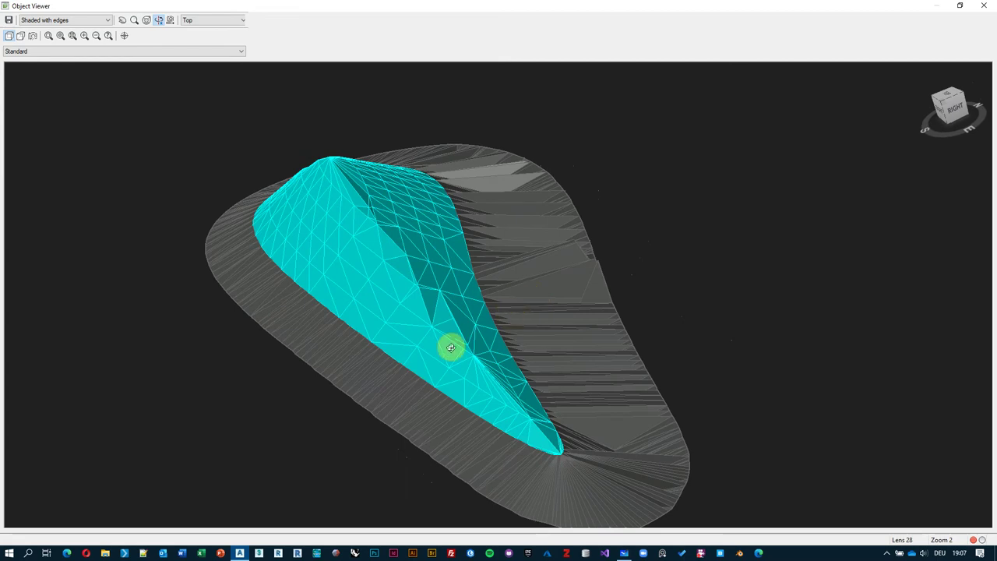
drag(450, 347, 391, 325)
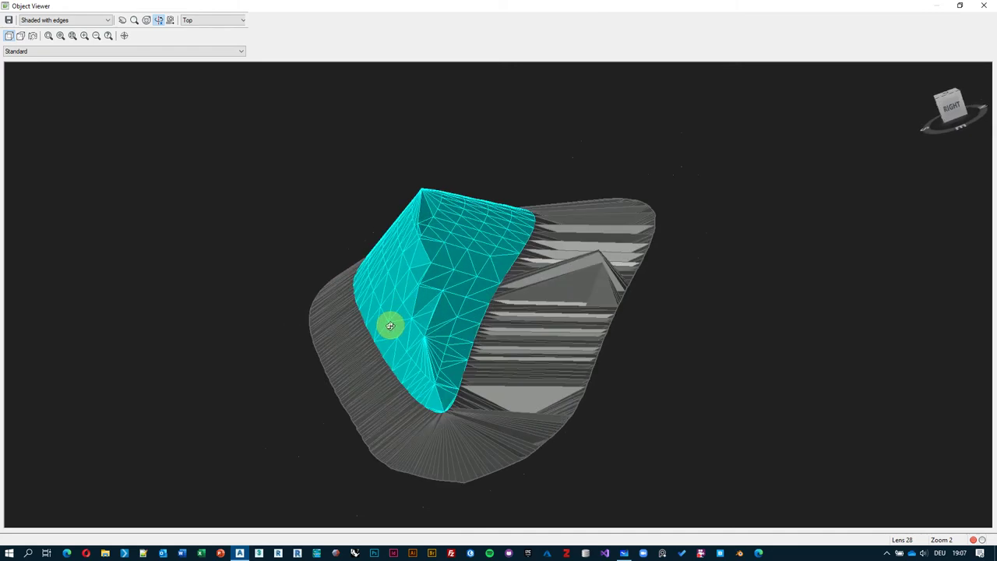
drag(650, 225, 590, 309)
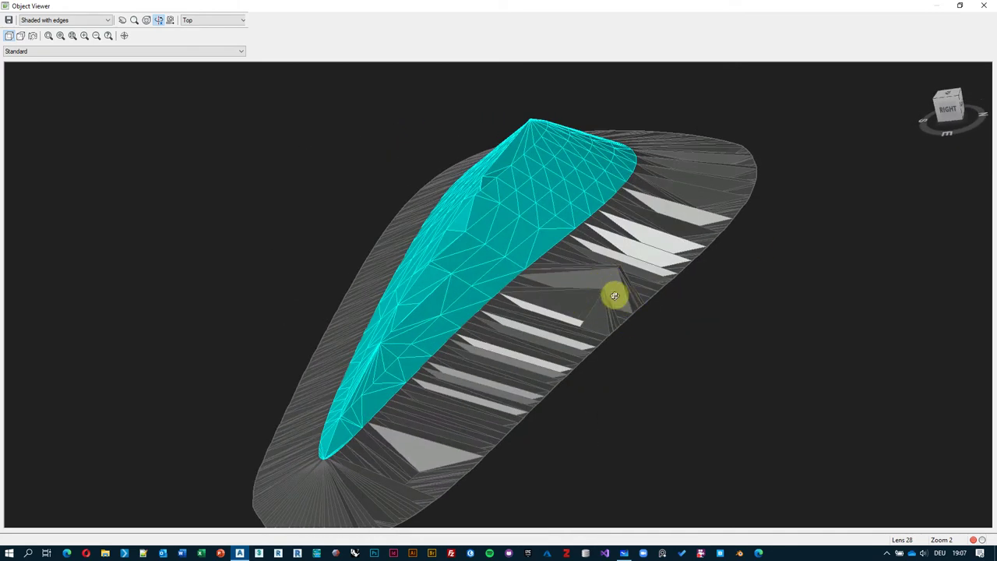
drag(648, 201, 596, 278)
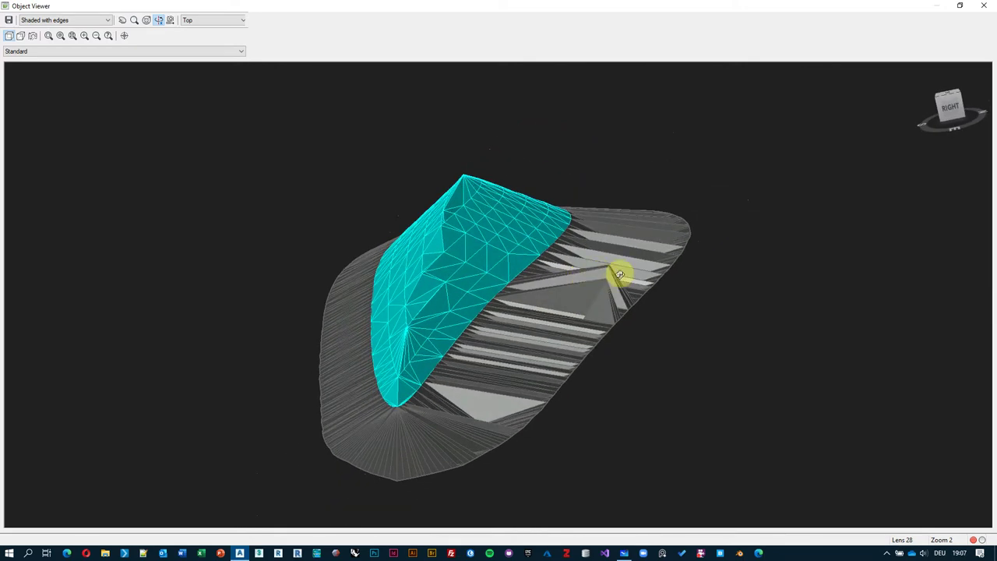
key(Escape)
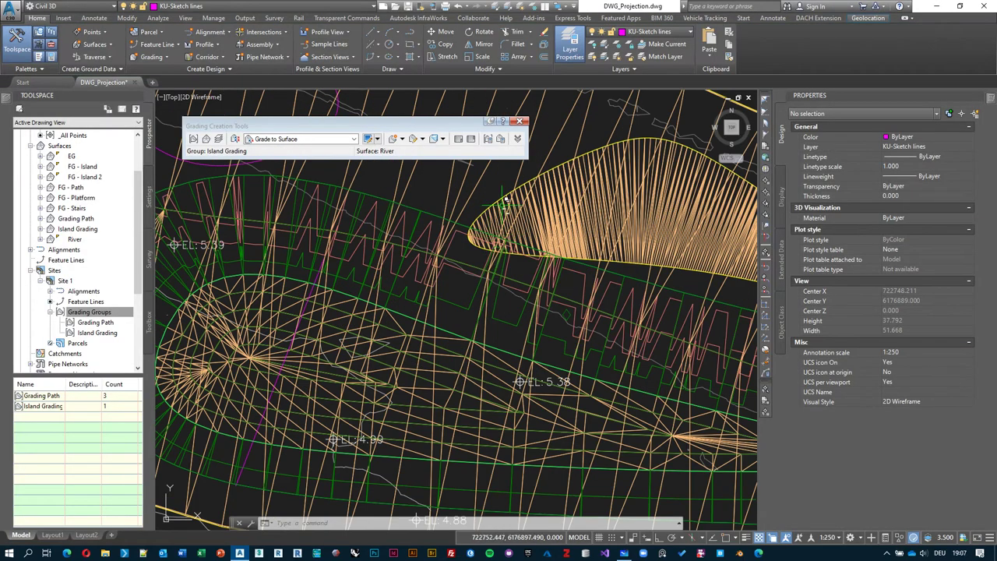
Select the island grading object rather than the Island Grading TIN surface
middle_drag(506, 200, 452, 225)
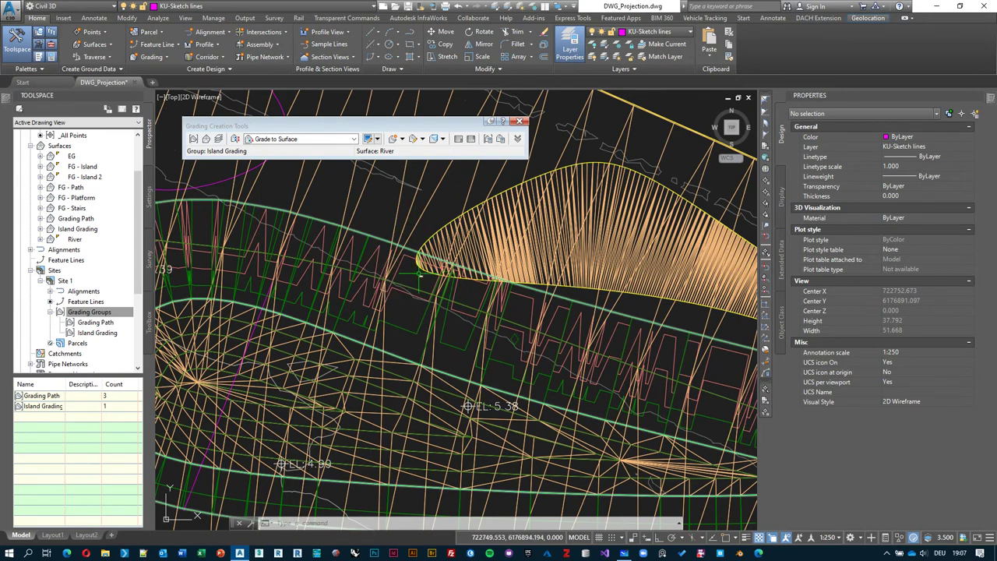
scroll(419, 274, down, 2)
middle_drag(417, 309, 431, 291)
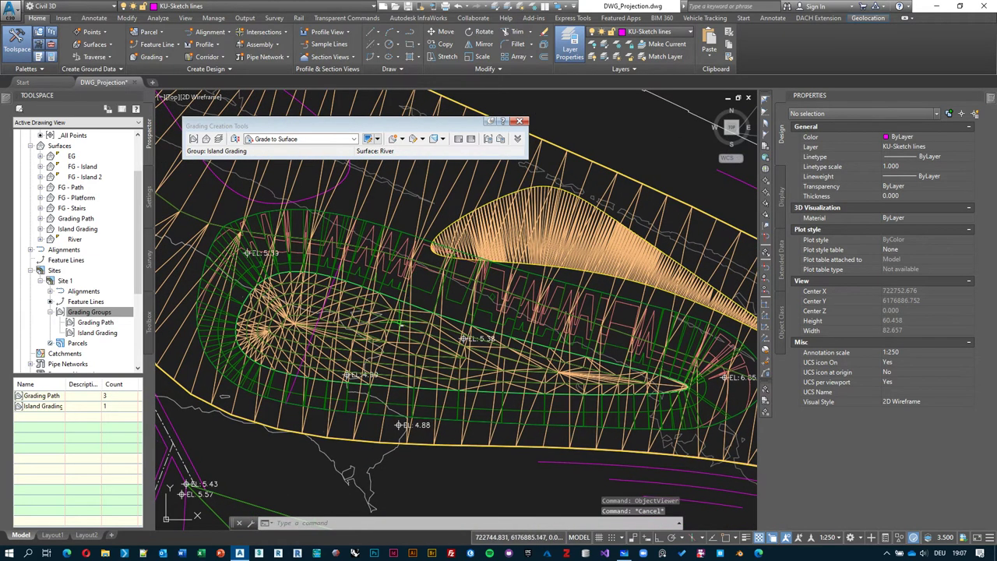
mouse_move(419, 298)
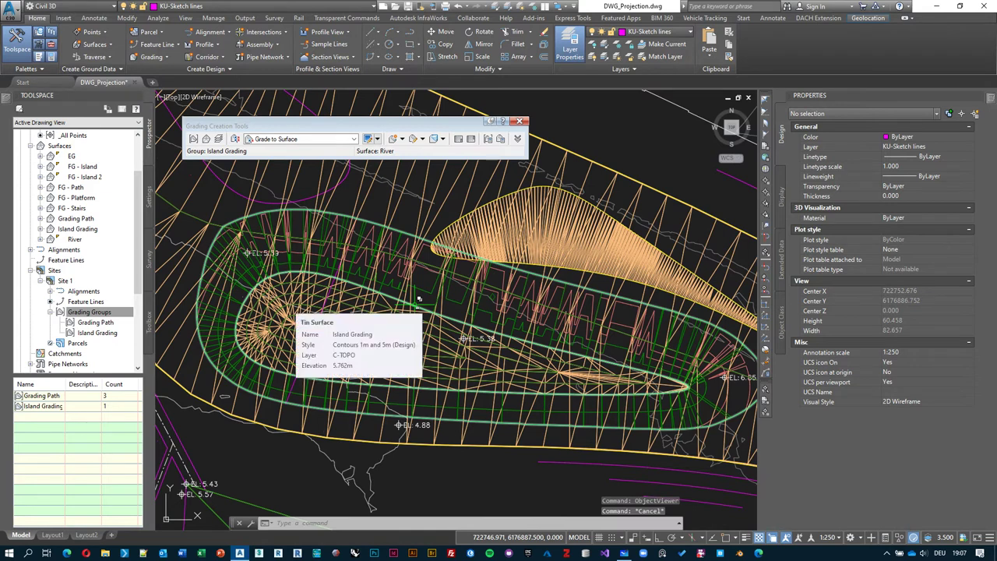
click(430, 295)
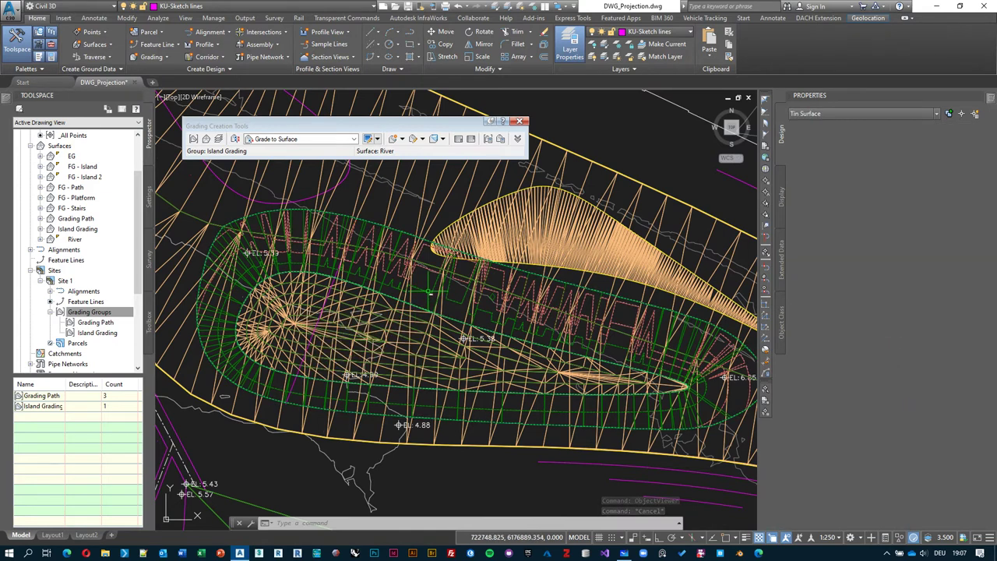
click(231, 43)
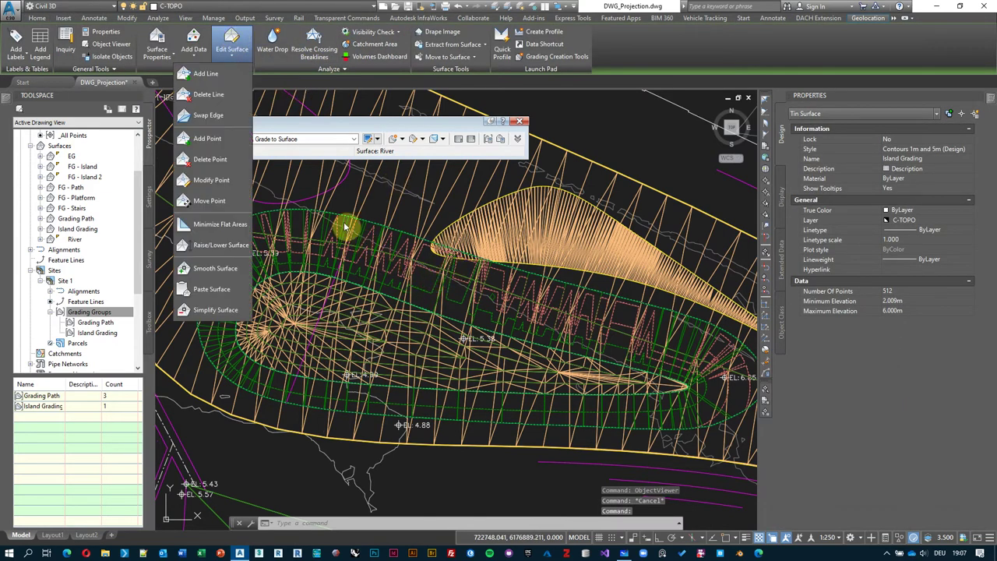
key(Escape)
key(Escape)
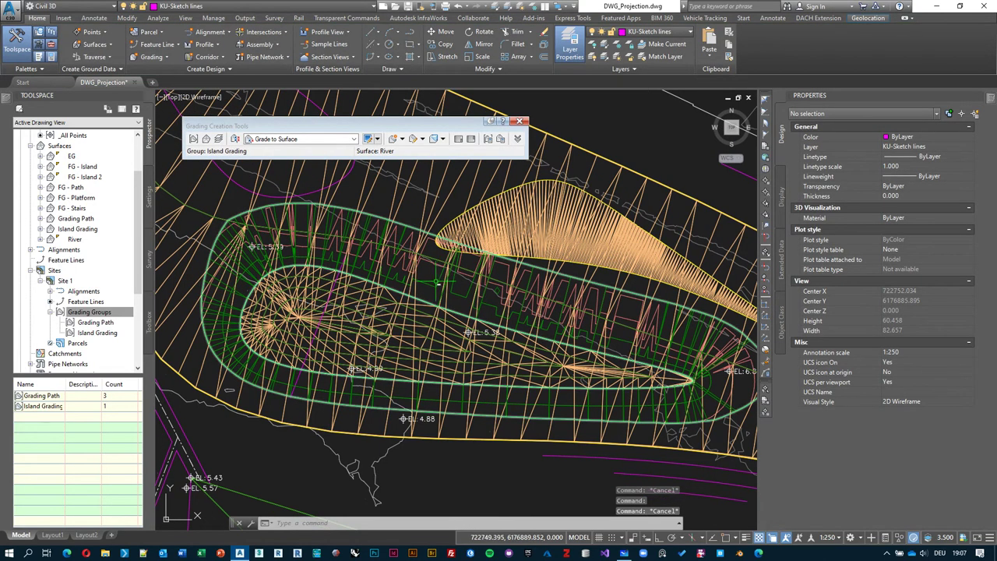
click(429, 284)
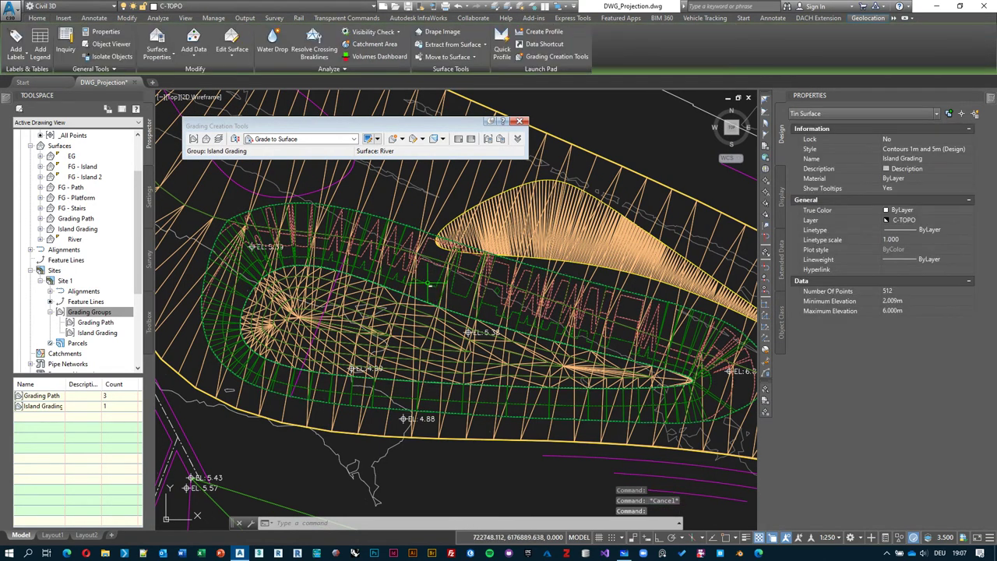
key(Escape)
click(399, 270)
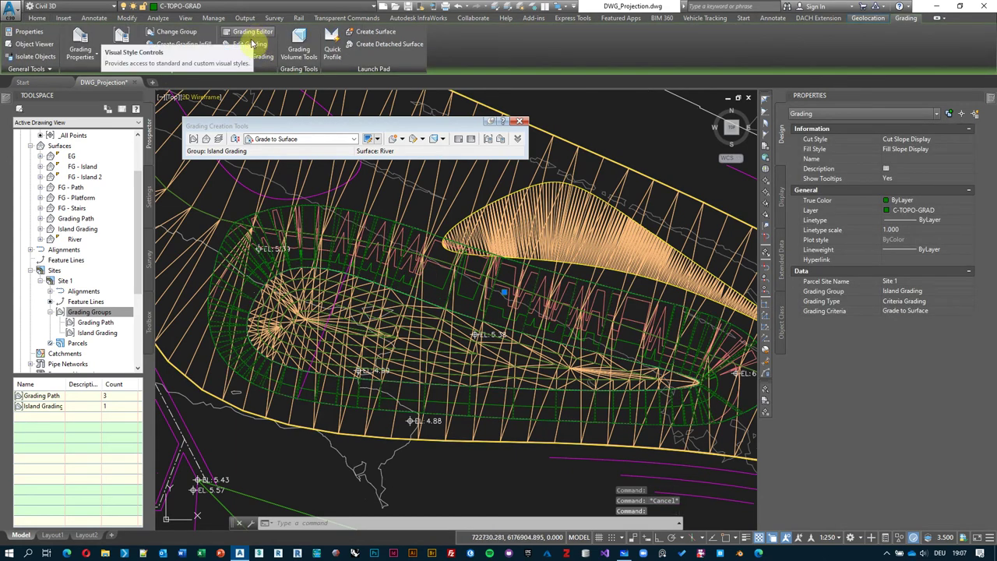
Change the island grading's cut and fill slopes from 3:1 to 1:1
click(265, 47)
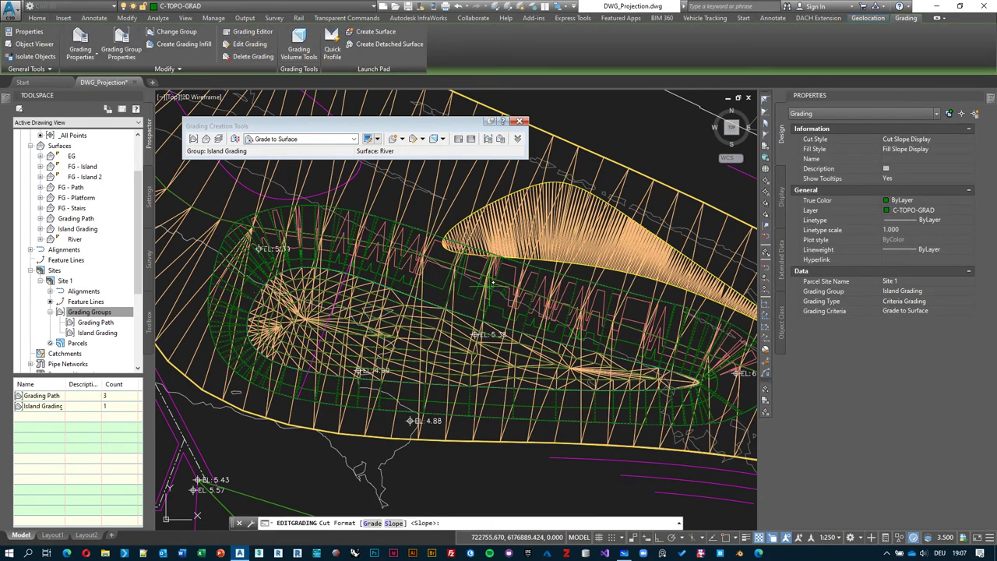
key(Return)
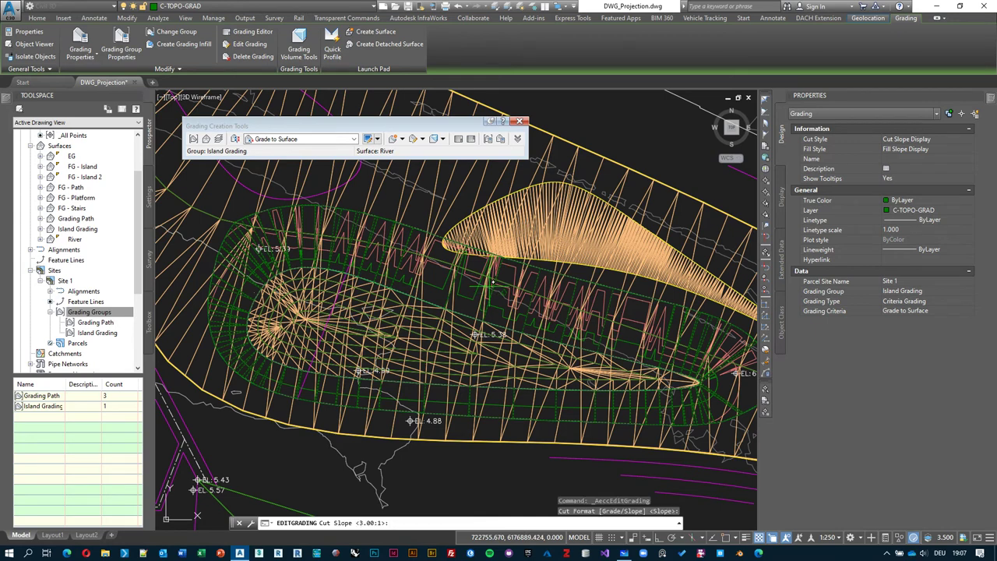
text(1:1)
key(Return)
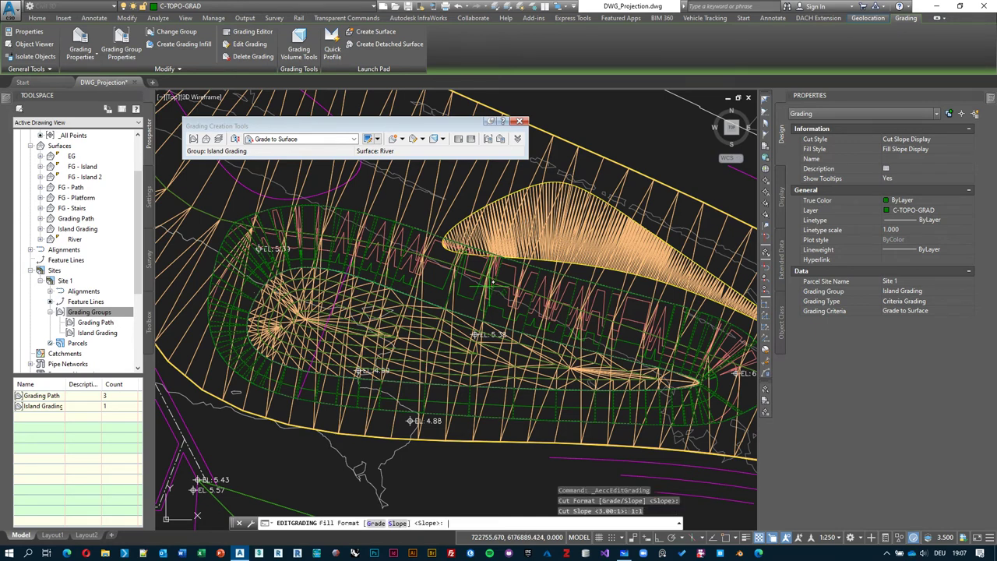
key(Return)
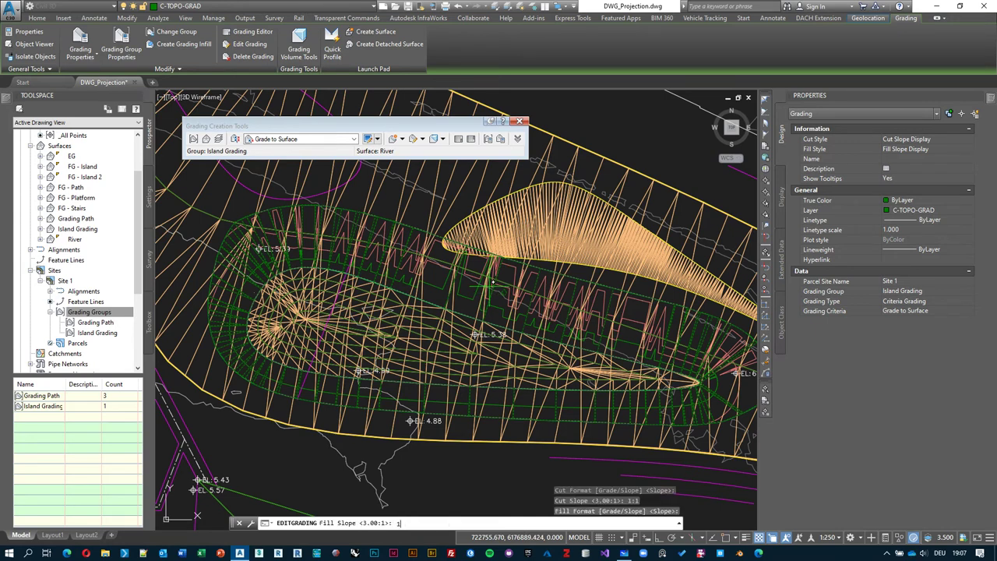
text(1:1)
key(Return)
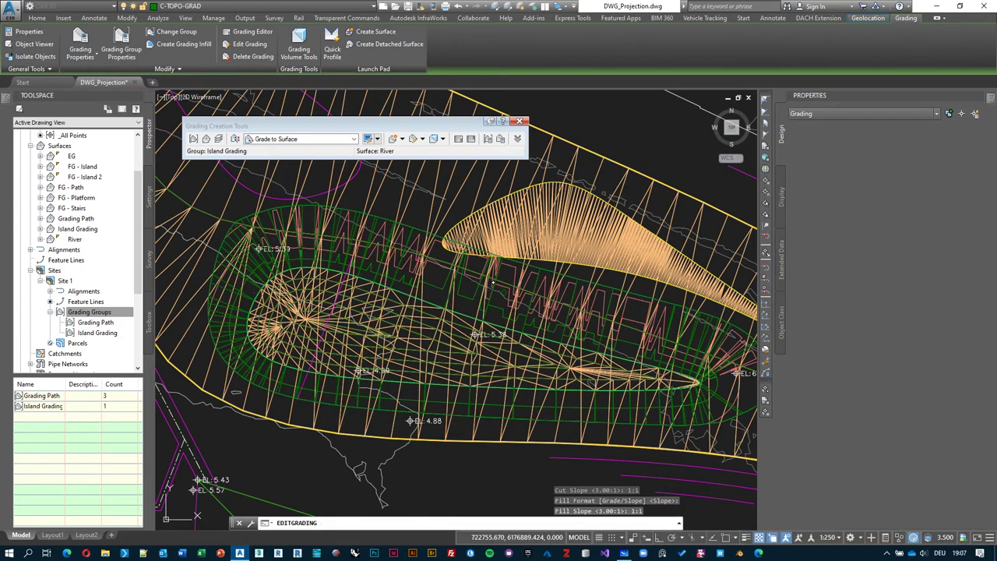
Select the island grading and its surface together and open their right-click menu
middle_drag(493, 312, 511, 272)
key(Escape)
key(Escape)
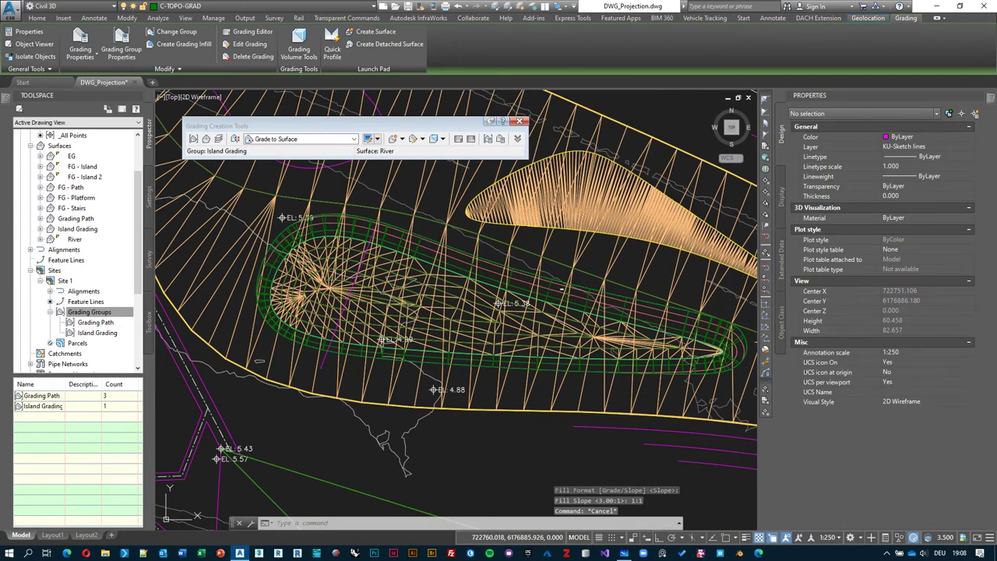
click(491, 255)
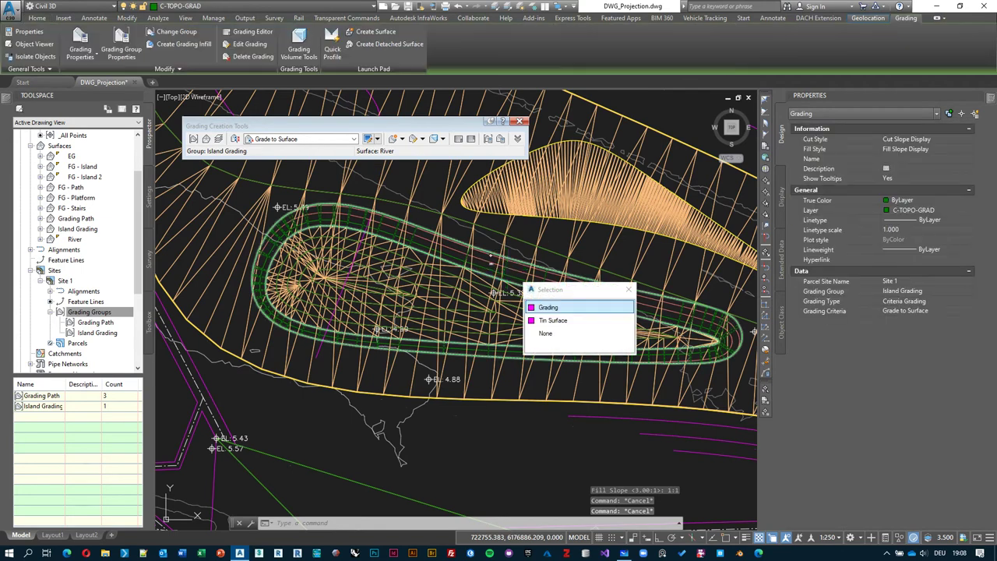
click(560, 309)
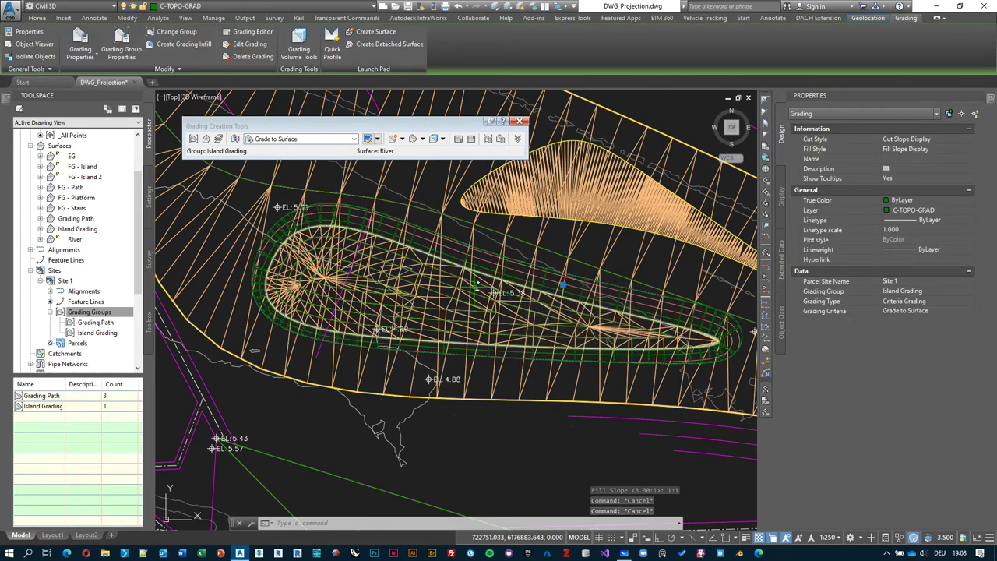
click(439, 212)
right_click(434, 201)
click(483, 317)
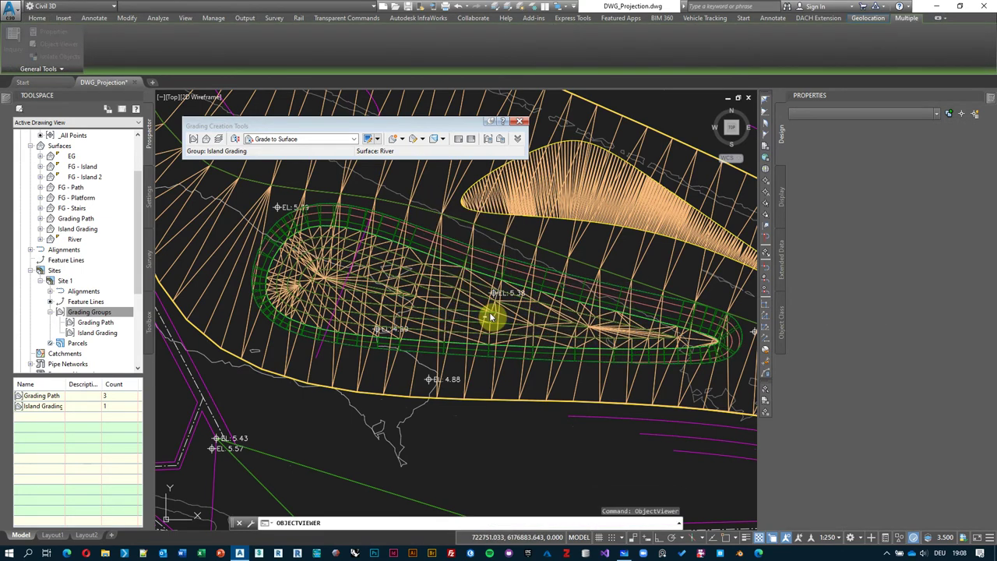
drag(494, 372, 517, 267)
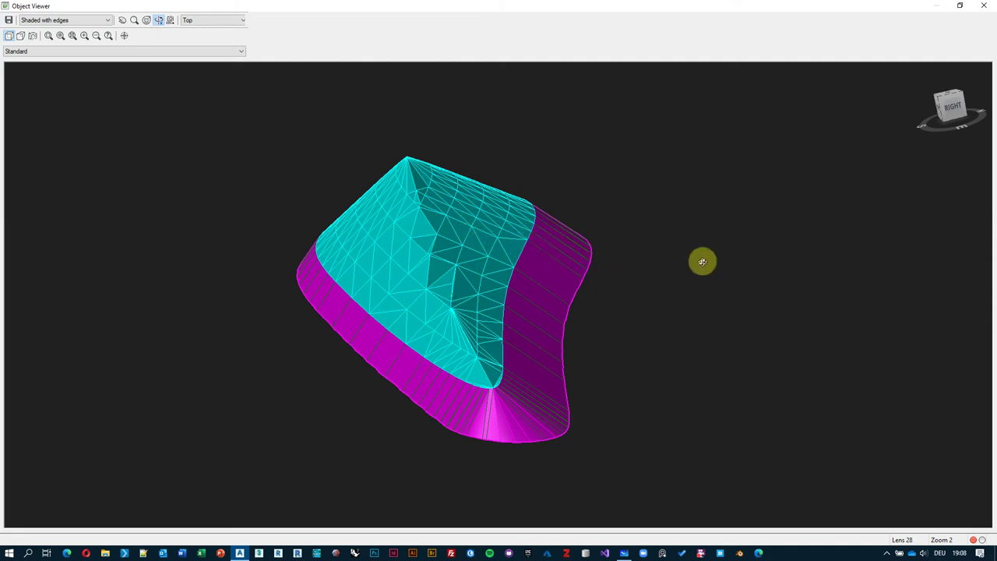
drag(702, 261, 613, 272)
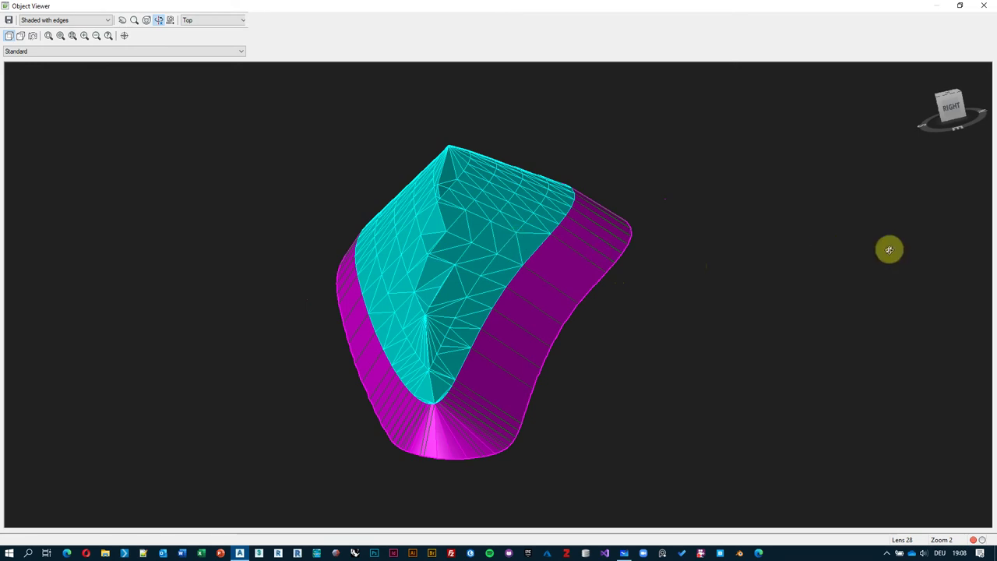
drag(672, 242, 462, 238)
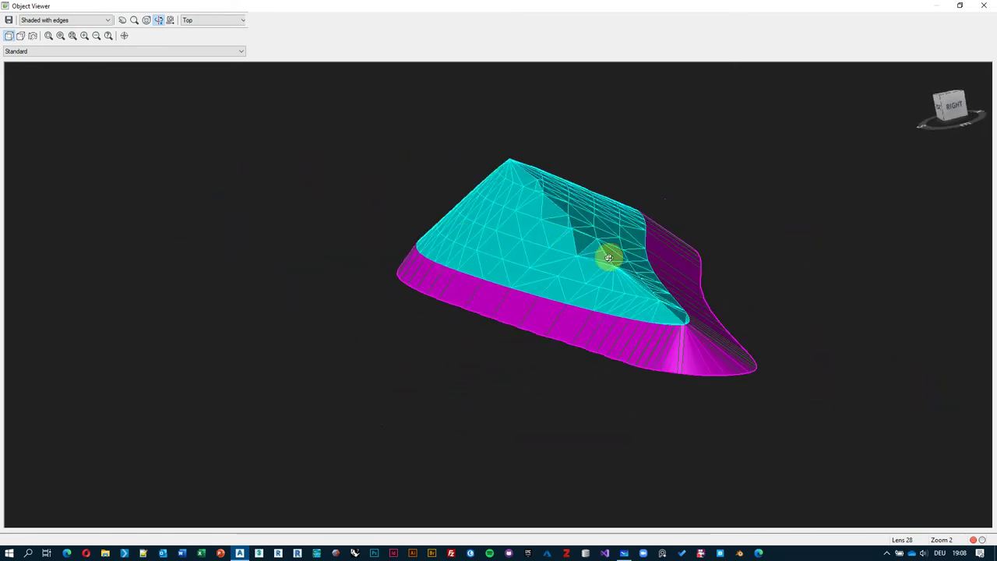
key(Escape)
scroll(549, 255, up, 4)
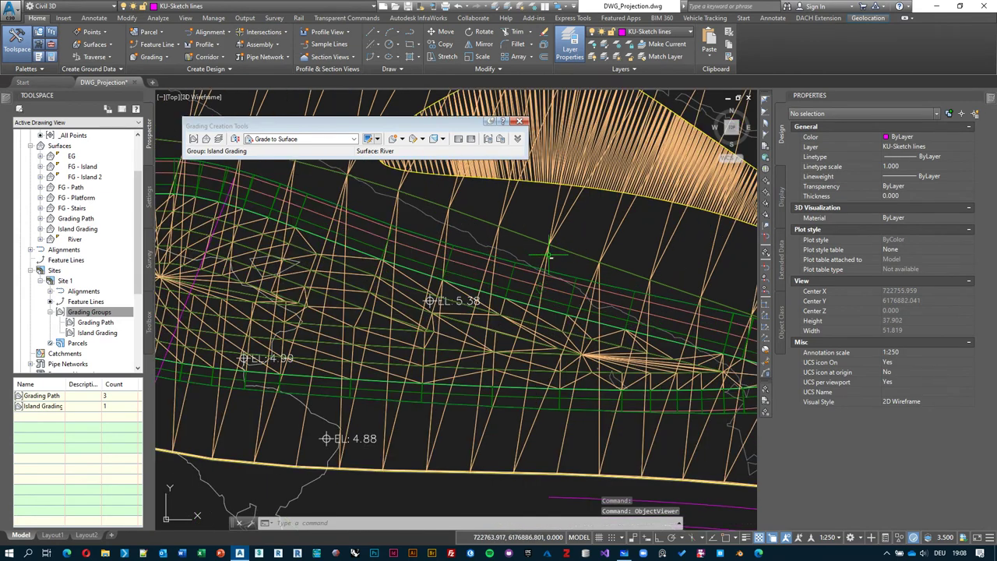
click(517, 287)
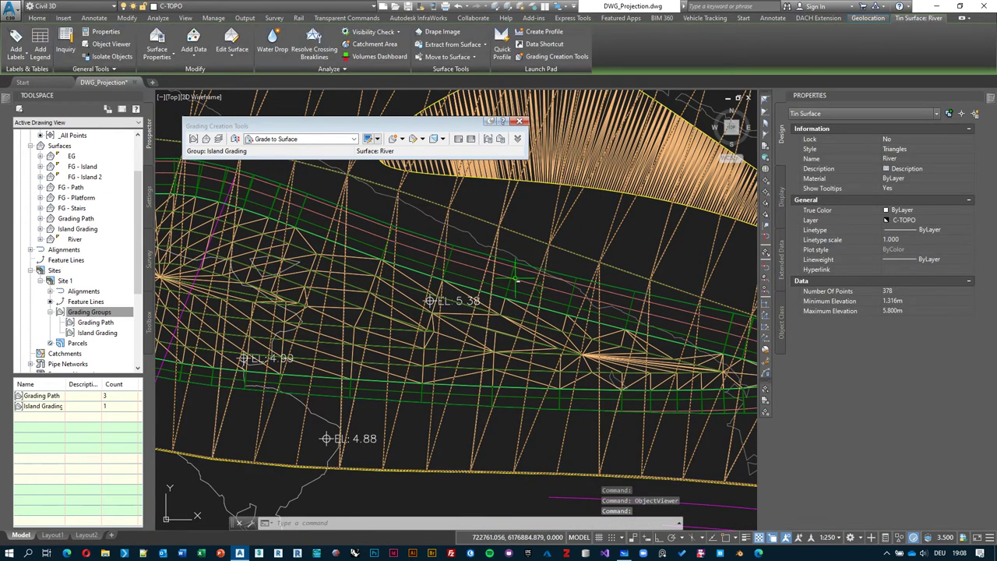
click(515, 279)
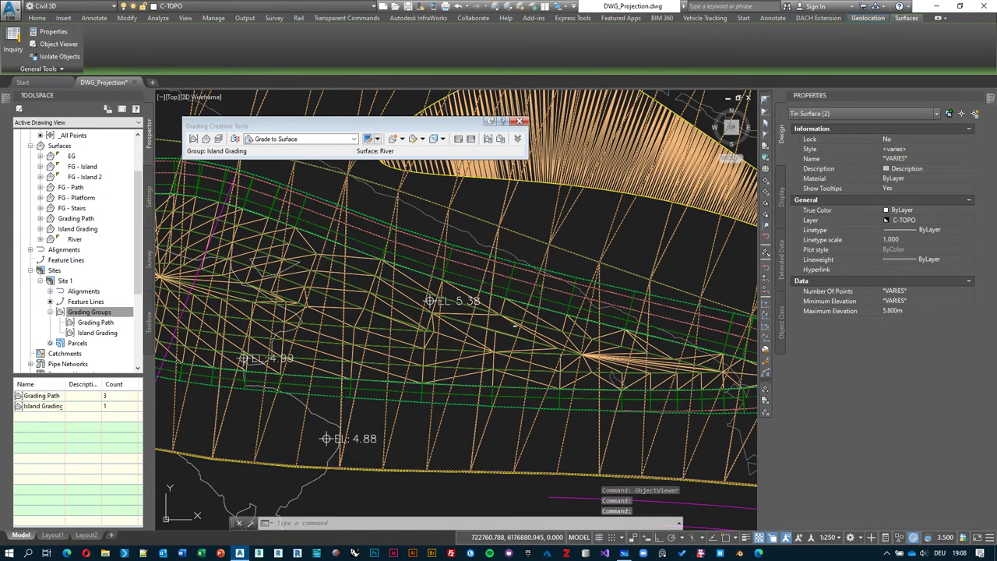
right_click(547, 216)
click(585, 345)
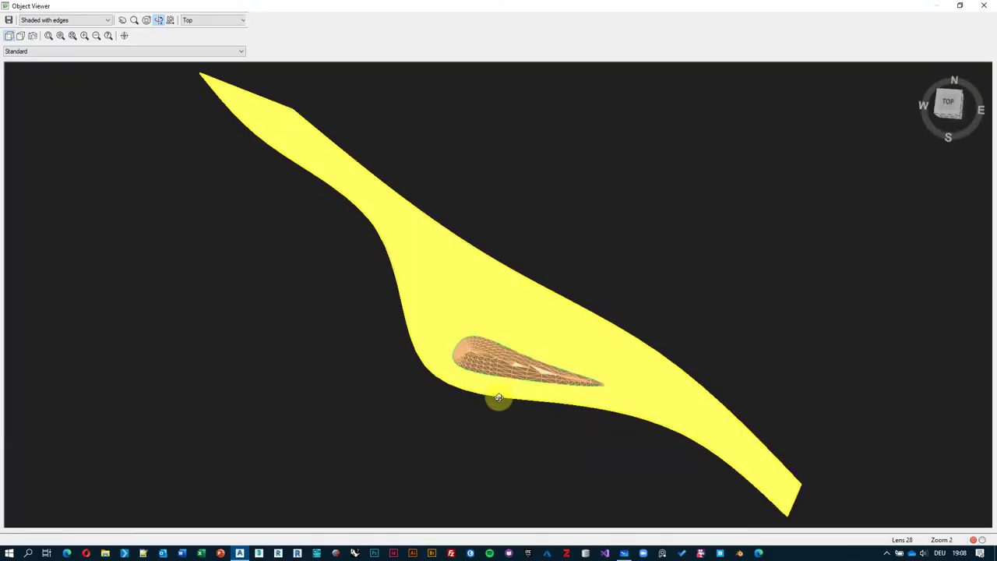
drag(496, 397, 544, 330)
scroll(431, 272, up, 5)
drag(432, 272, 490, 342)
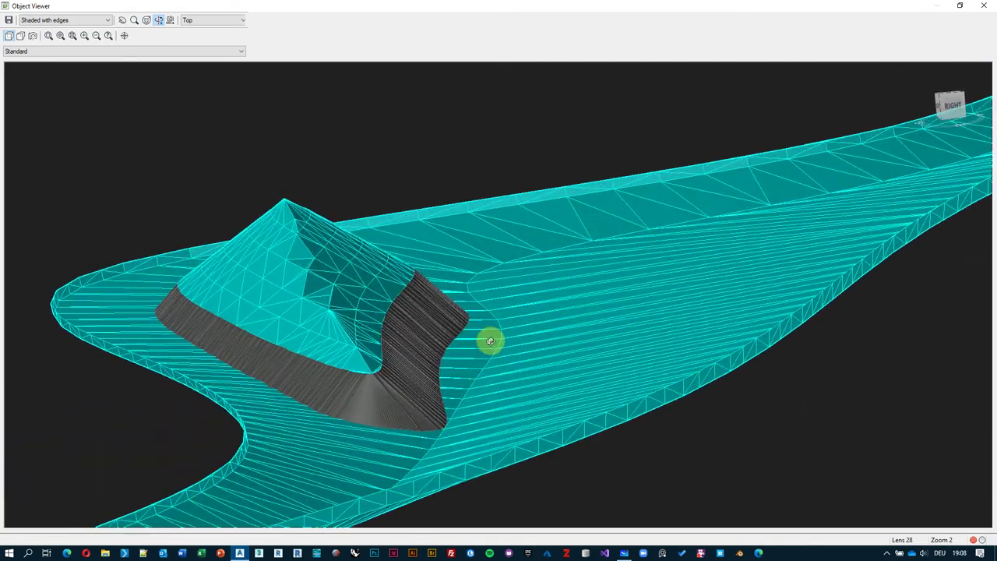
key(Escape)
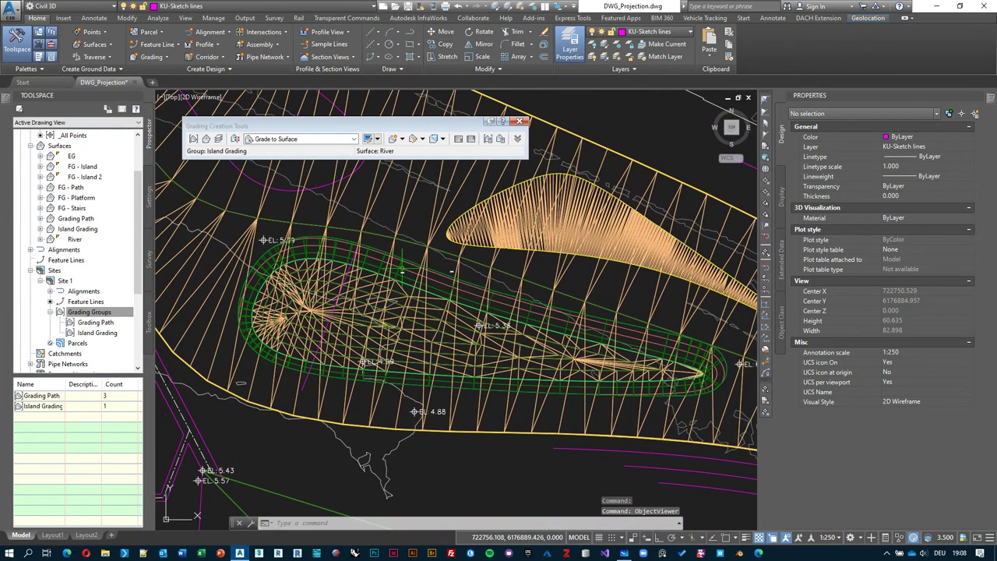
Collapse Sites in the Prospector and check the Whiteboard TODO list before returning
mouse_move(558, 299)
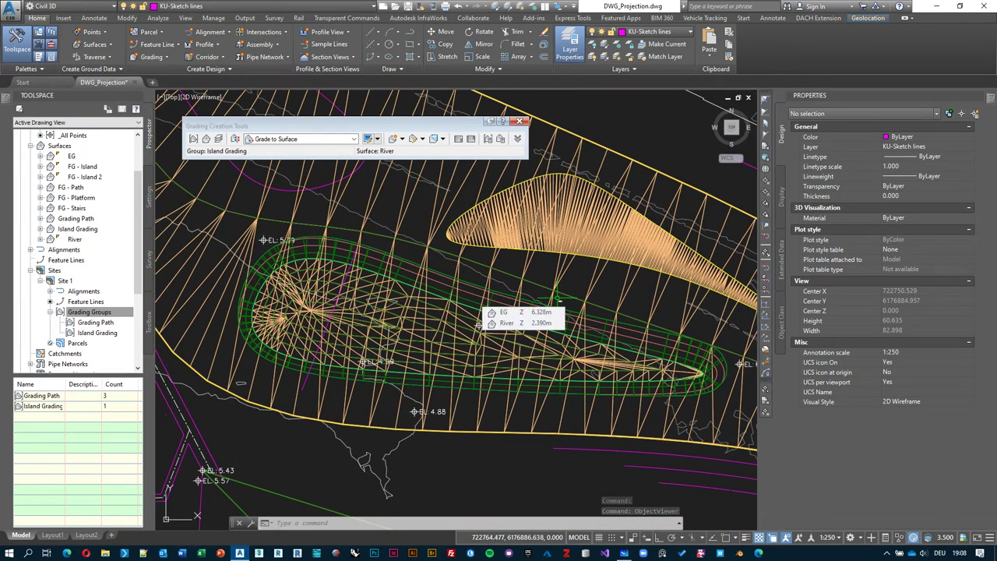
double_click(54, 270)
scroll(91, 229, up, 2)
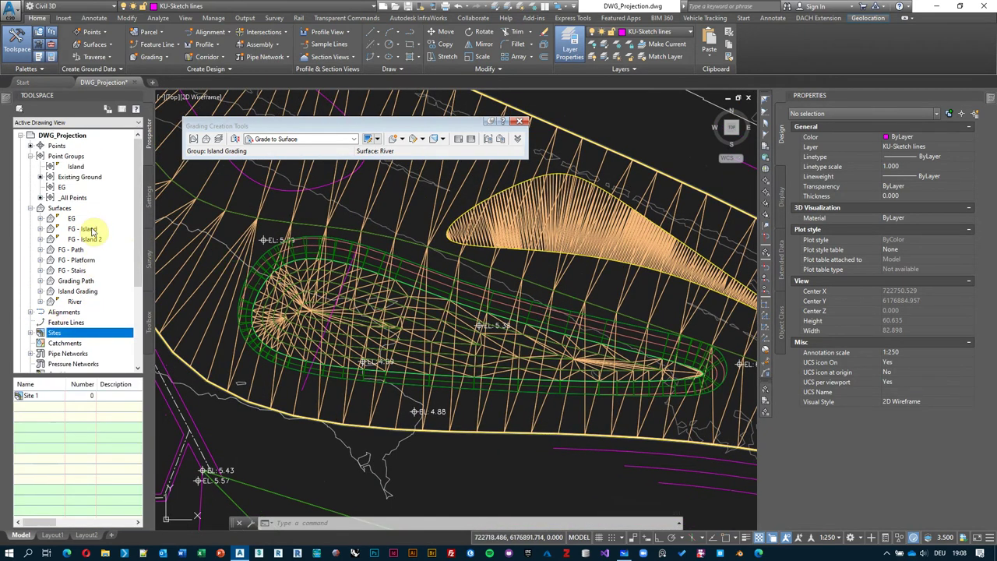
key(alt+Tab)
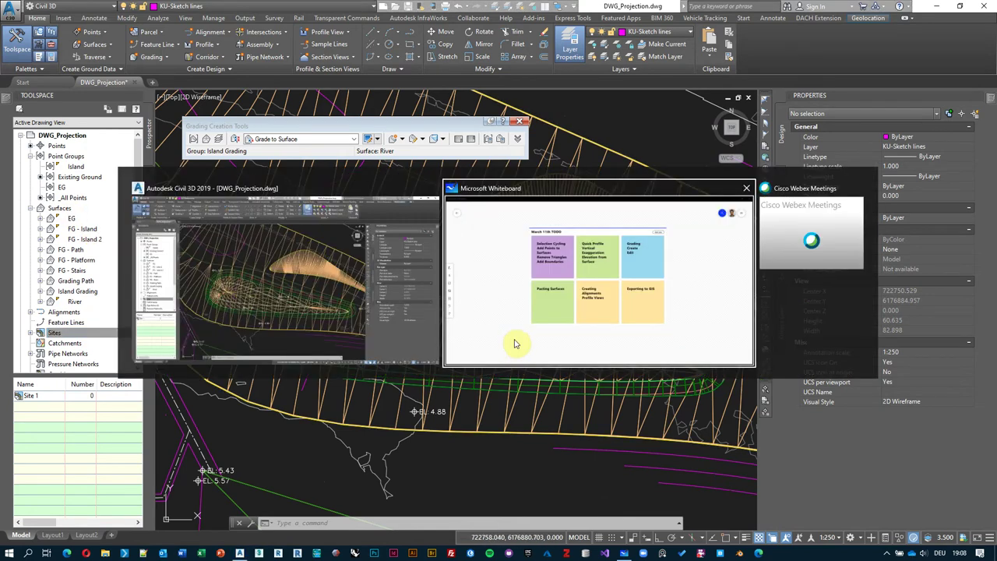
click(515, 344)
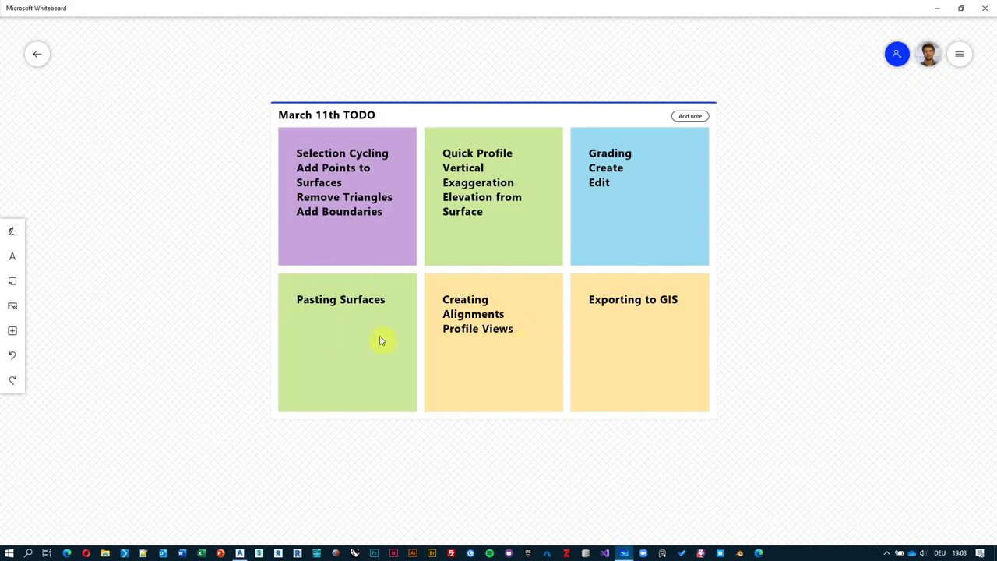
key(alt+Tab)
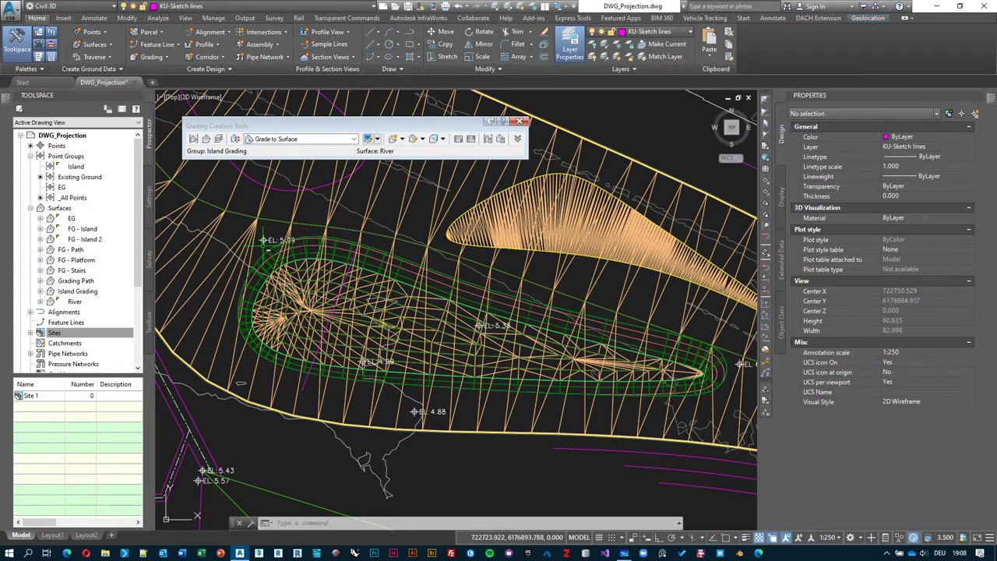
scroll(452, 312, up, 2)
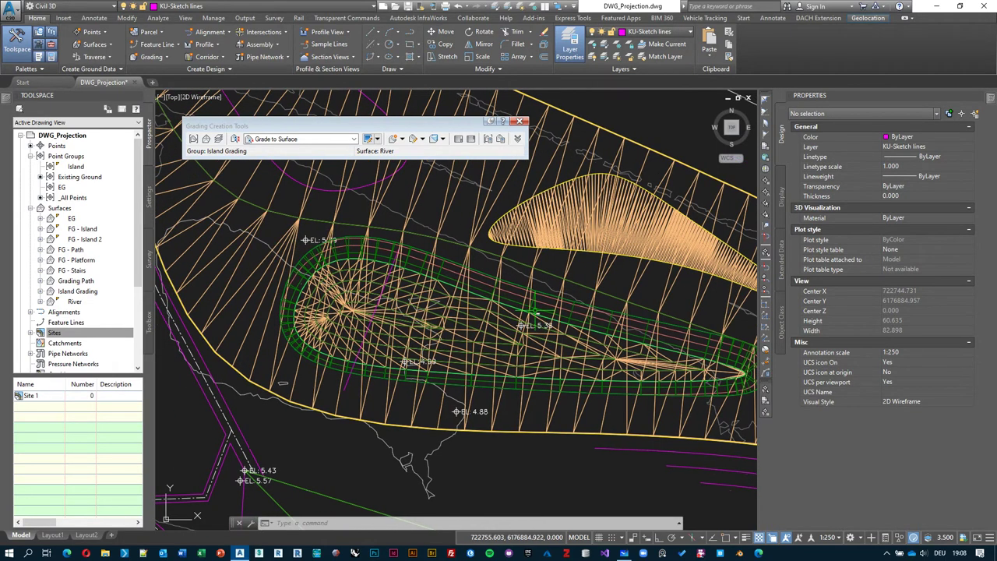
Add a new empty TIN surface called FG - Final using the Triangles style
right_click(63, 209)
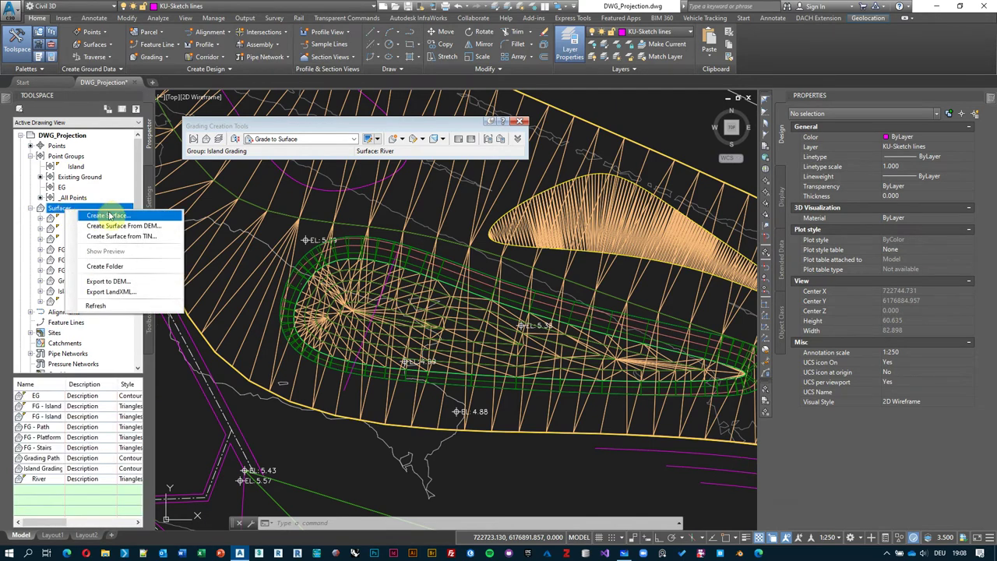
click(124, 217)
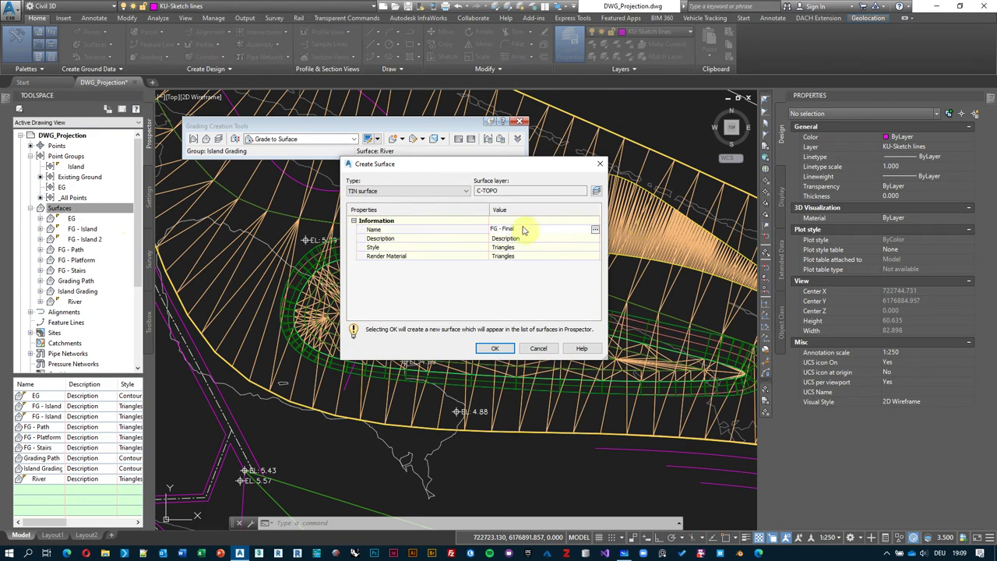
click(494, 349)
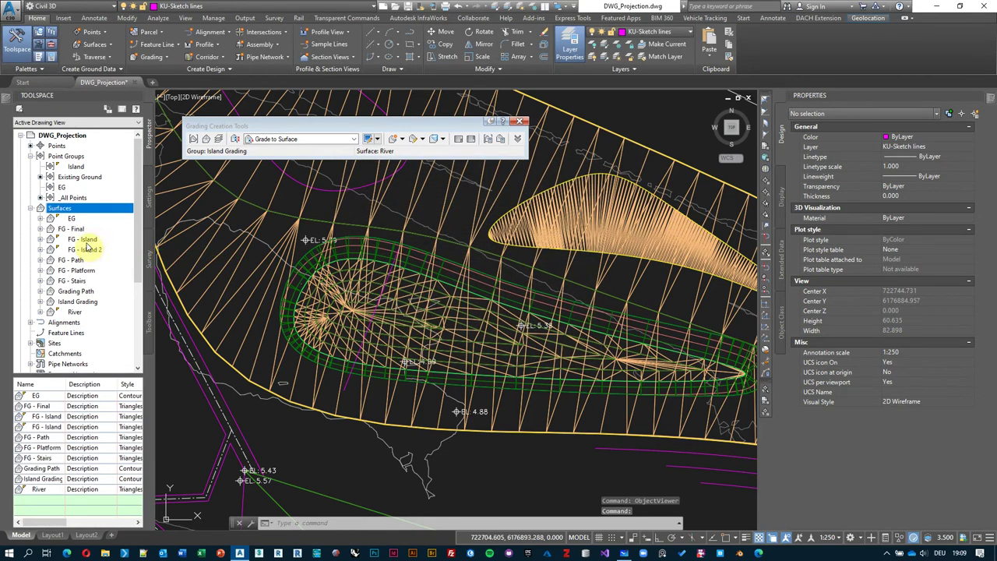
Expand FG - Final's Definition and paste the River surface into its Edits
click(78, 229)
click(41, 229)
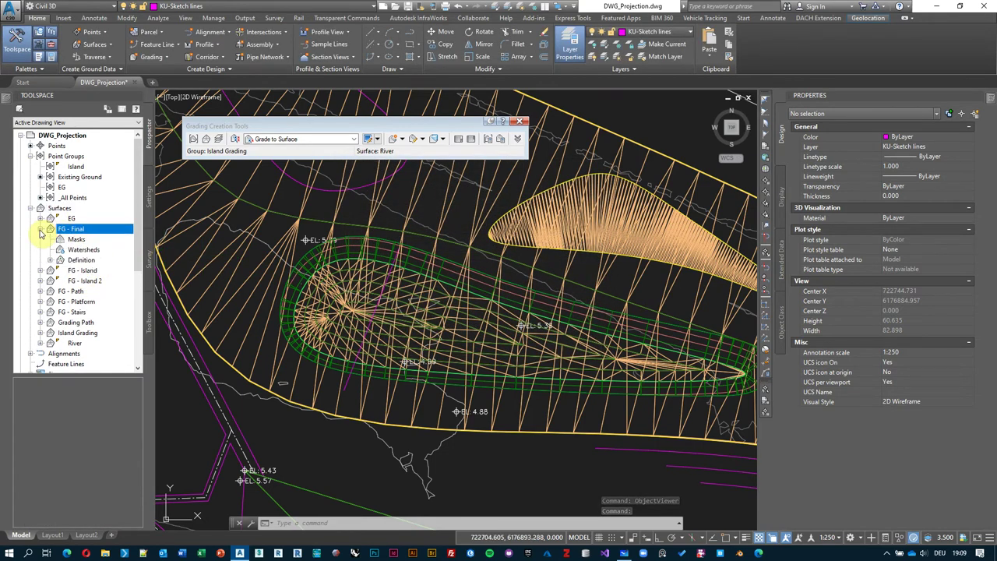
click(50, 260)
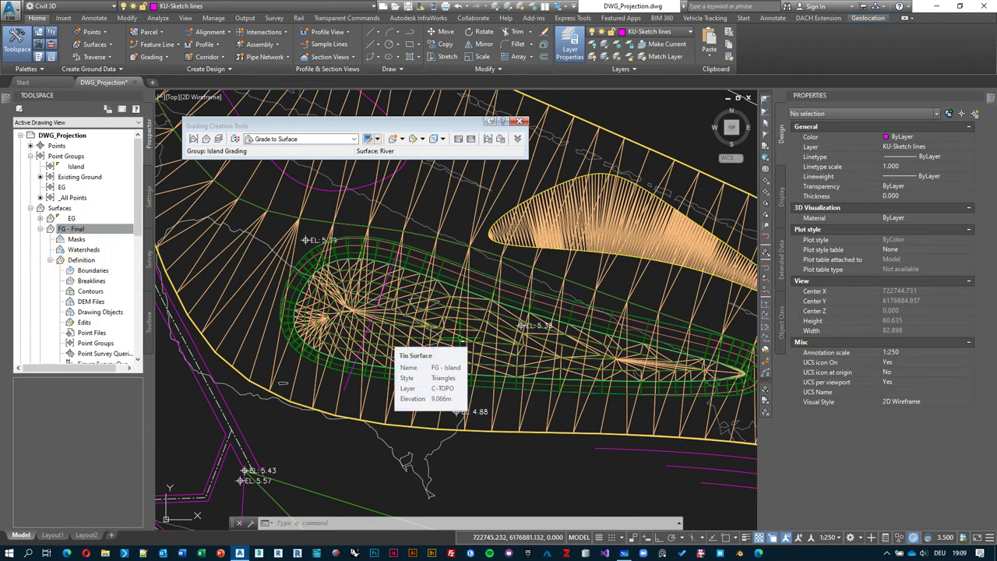
scroll(398, 356, down, 4)
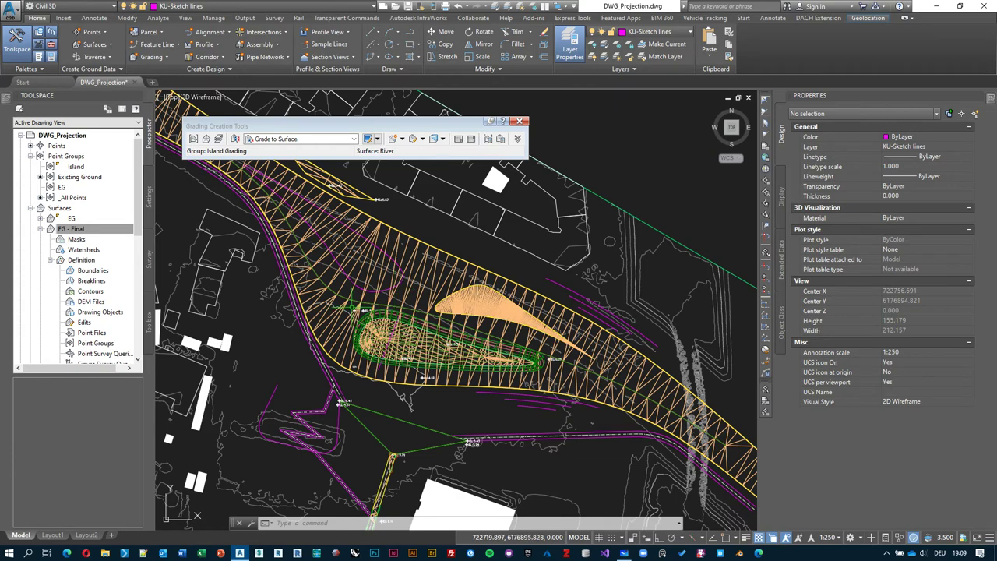
scroll(352, 310, up, 2)
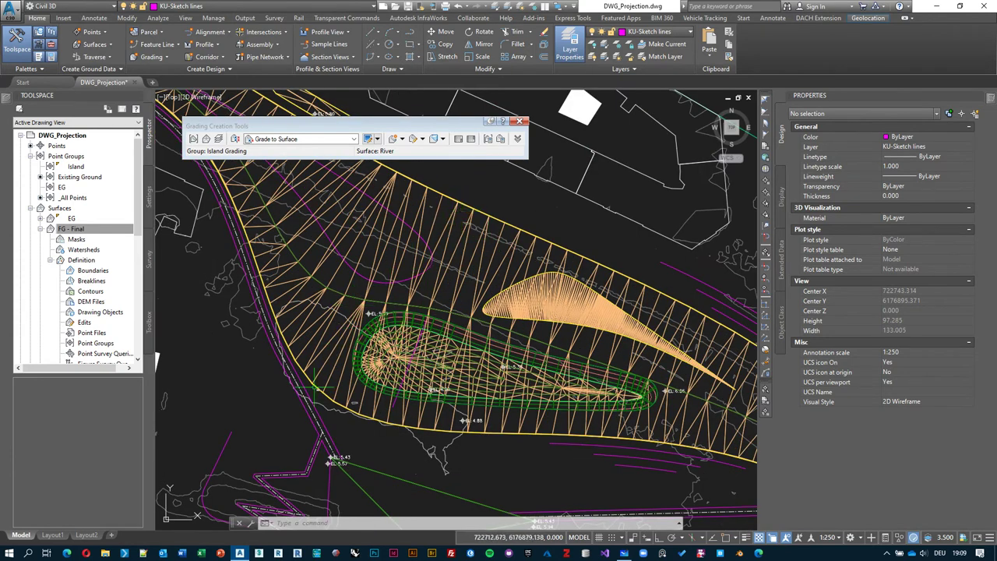
click(83, 229)
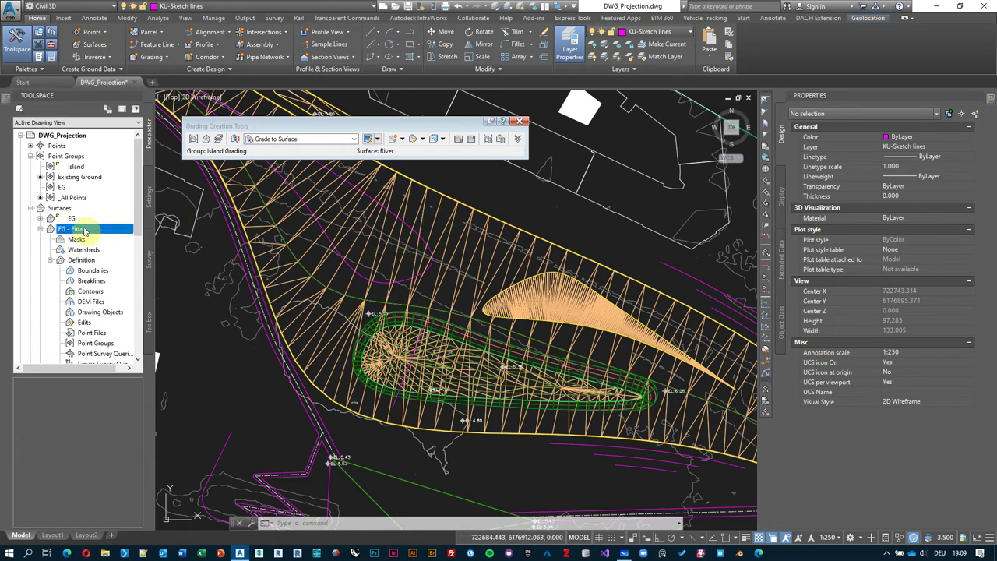
scroll(83, 312, down, 1)
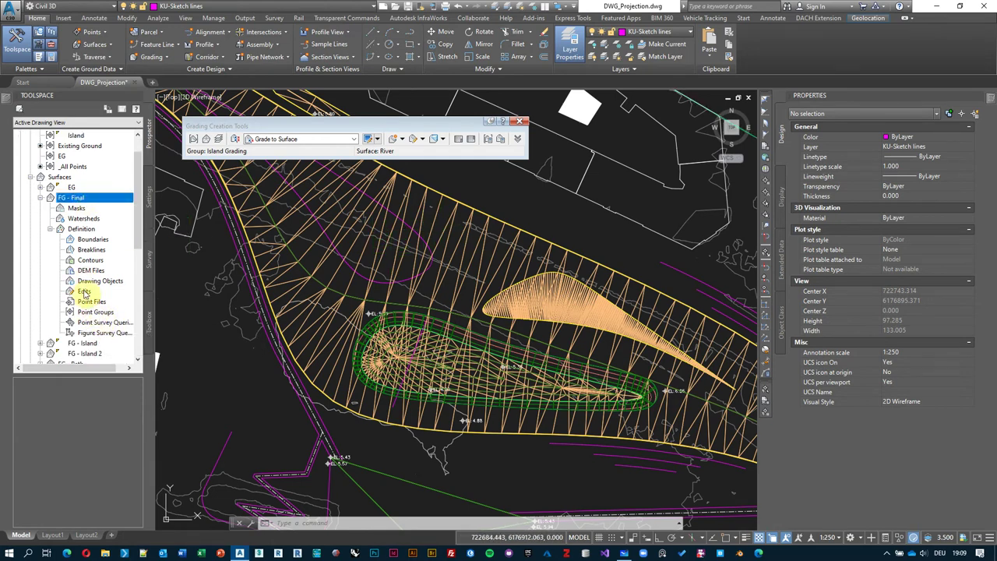
right_click(84, 293)
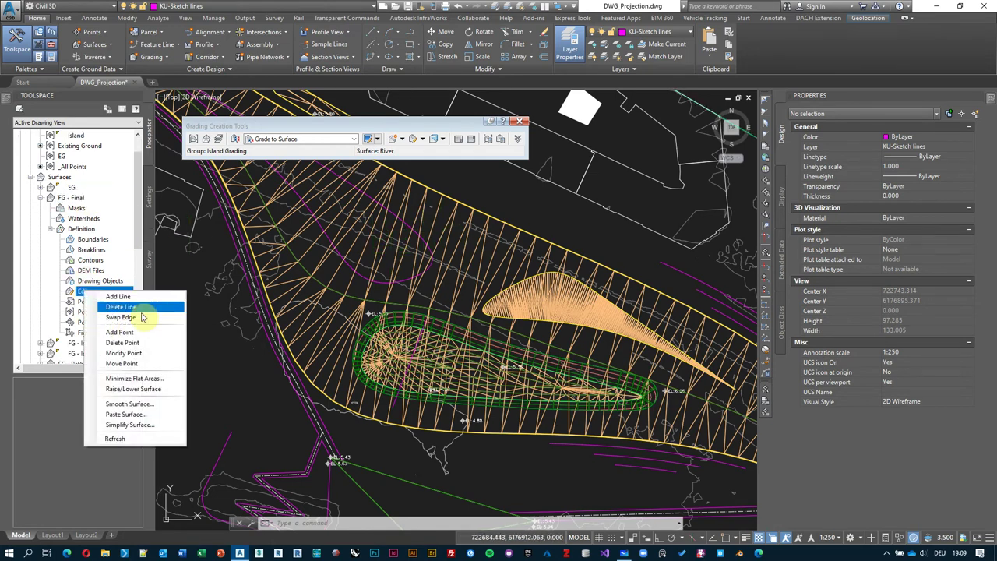
click(139, 418)
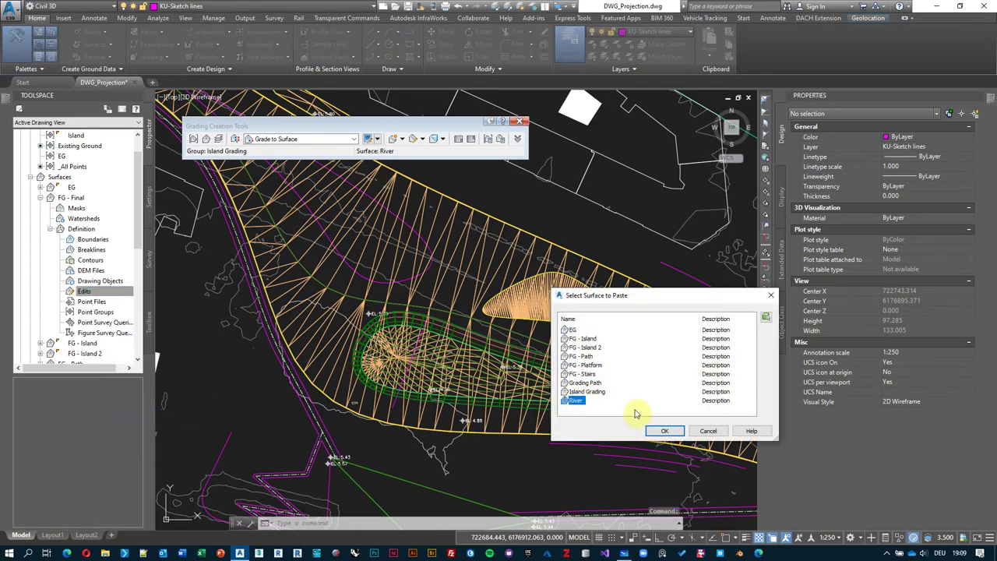
click(666, 431)
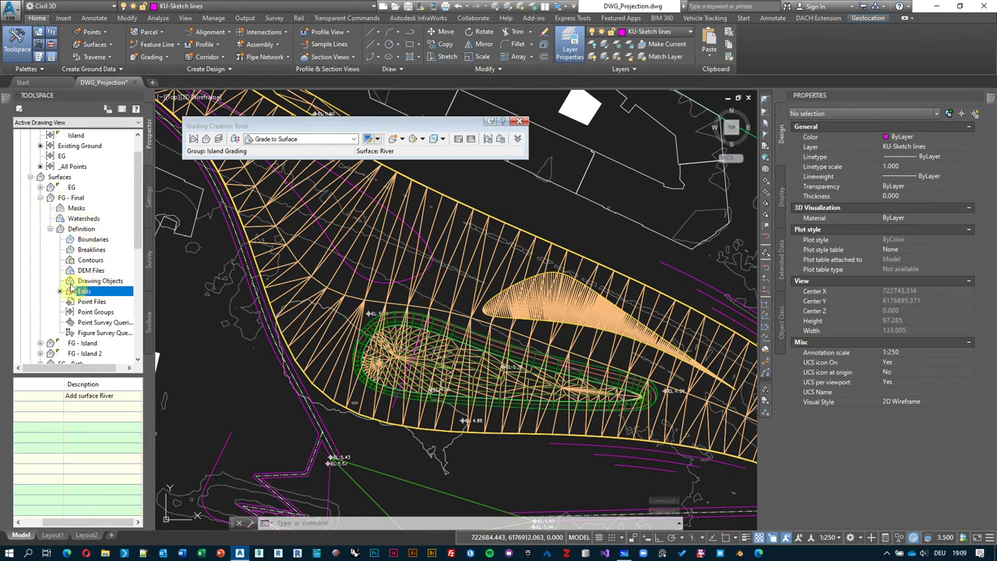
Paste Island Grading and then FG - Island into FG - Final
scroll(74, 296, down, 2)
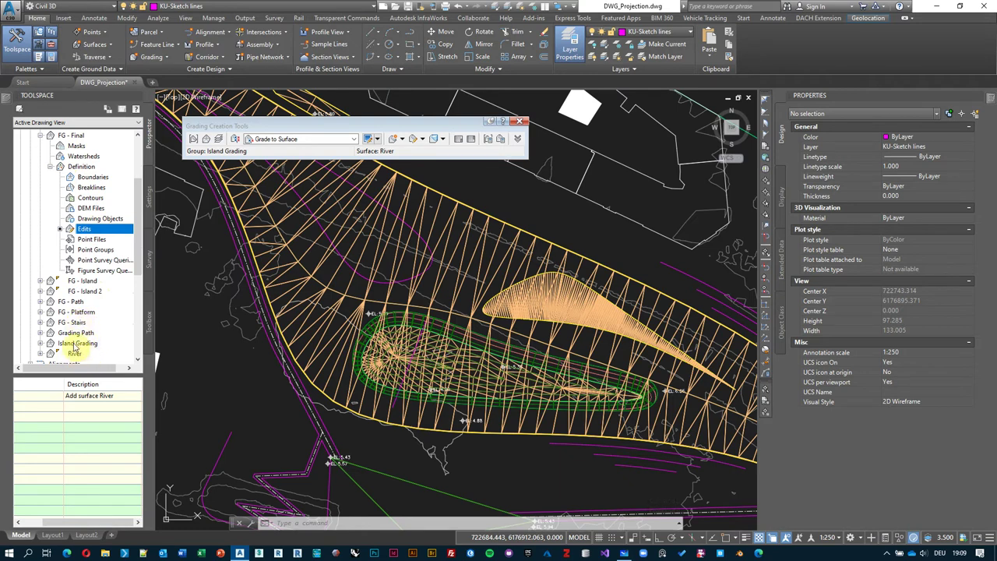
scroll(78, 250, up, 1)
right_click(86, 264)
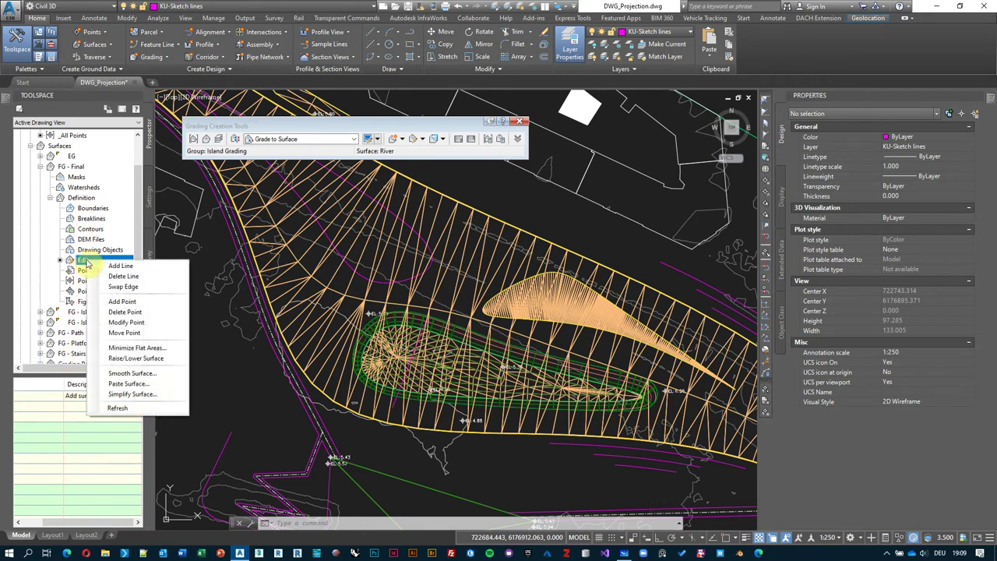
click(129, 384)
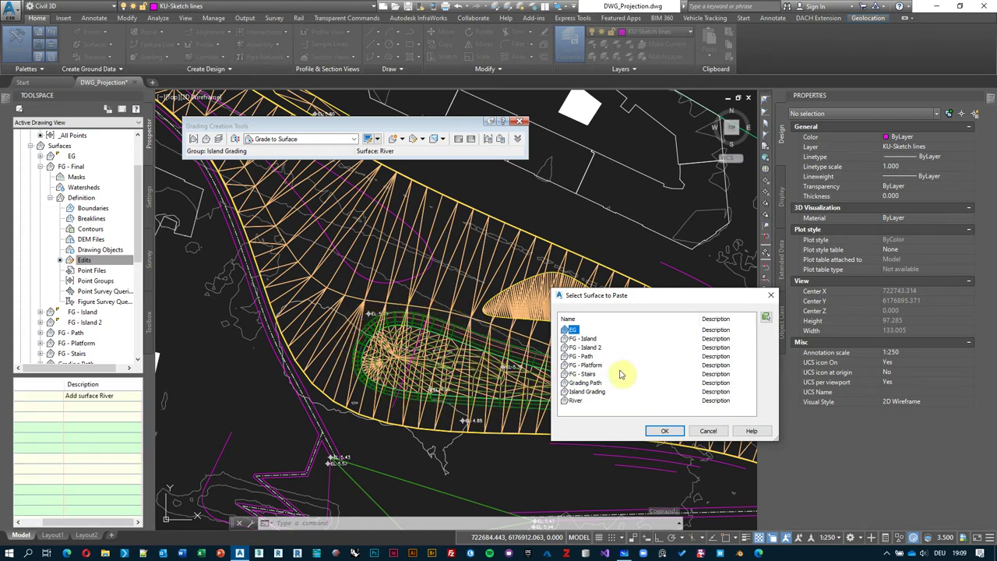
click(573, 392)
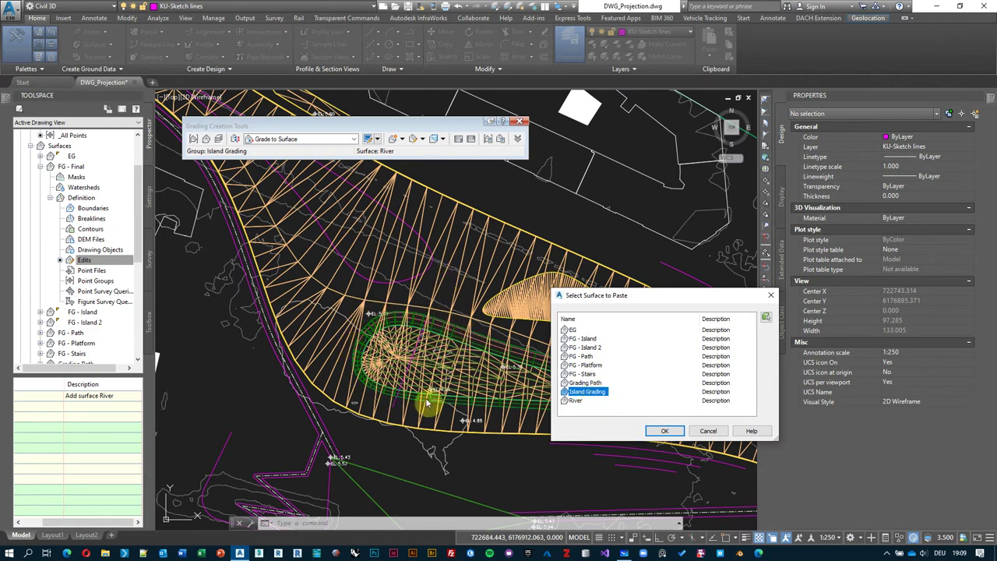
click(682, 431)
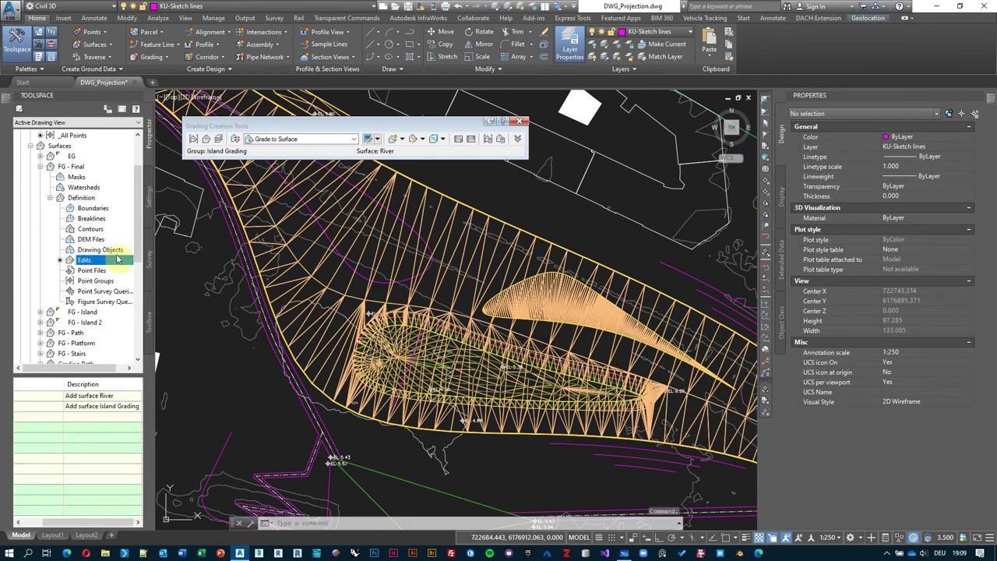
right_click(85, 264)
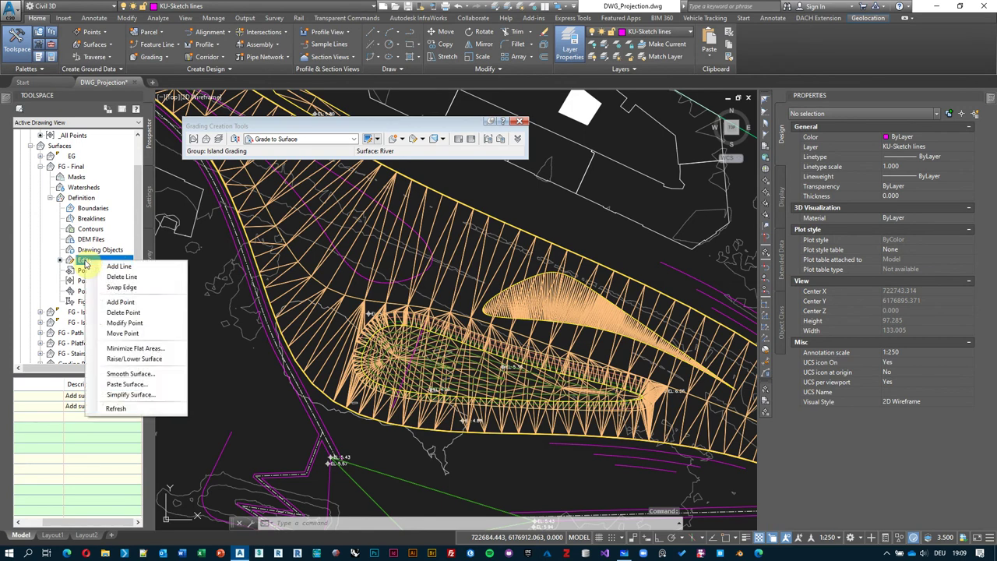
click(156, 378)
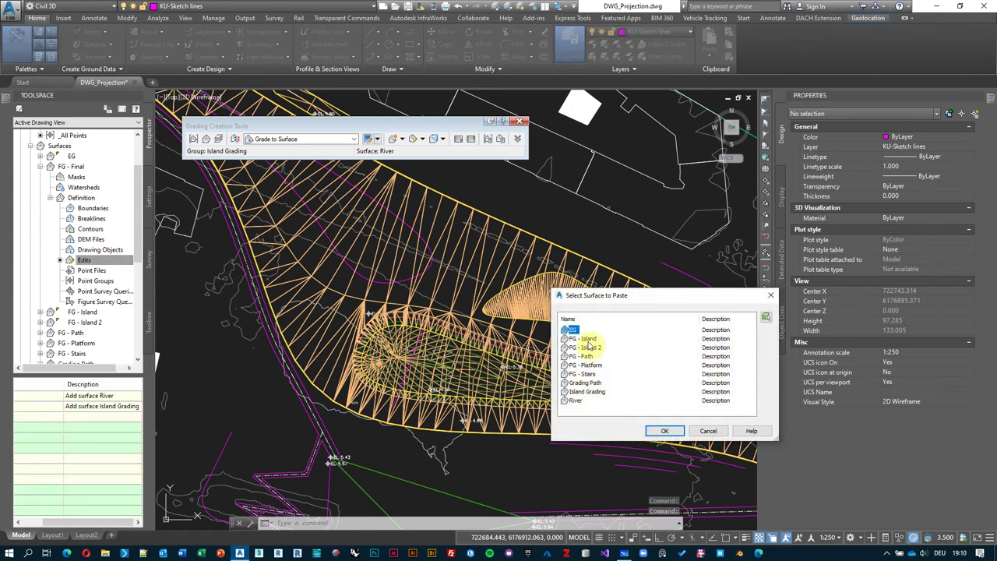
click(665, 432)
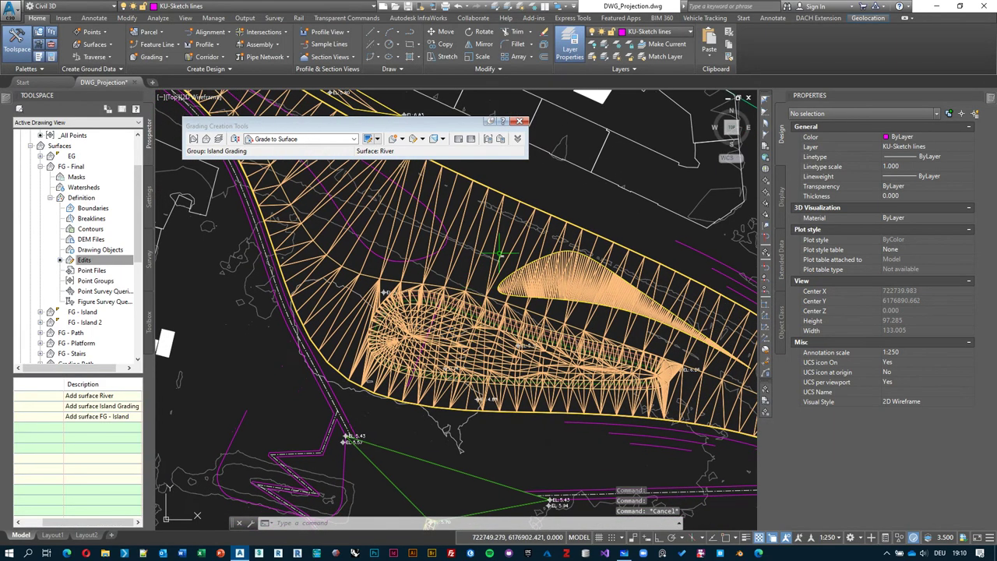
click(502, 248)
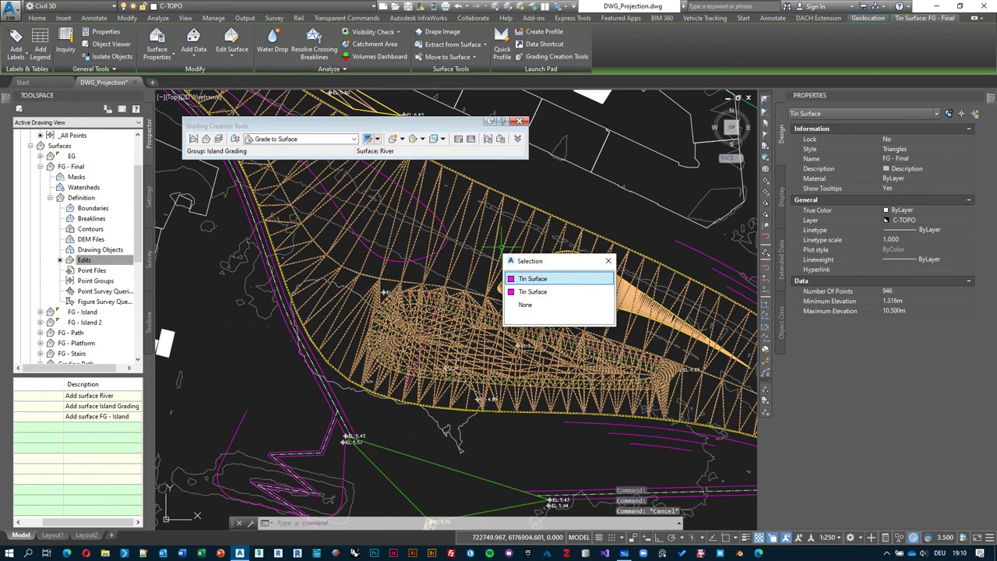
click(538, 282)
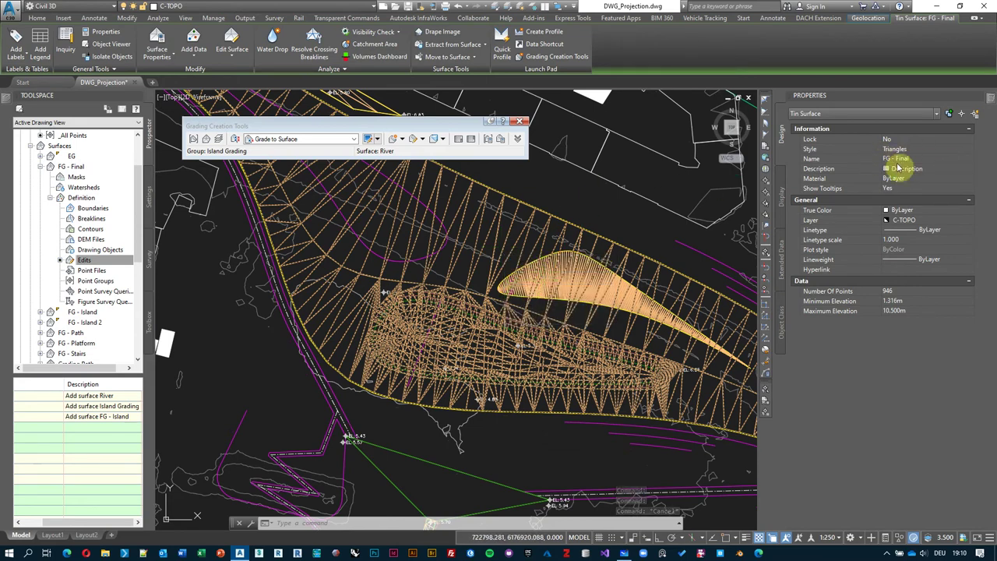
right_click(593, 207)
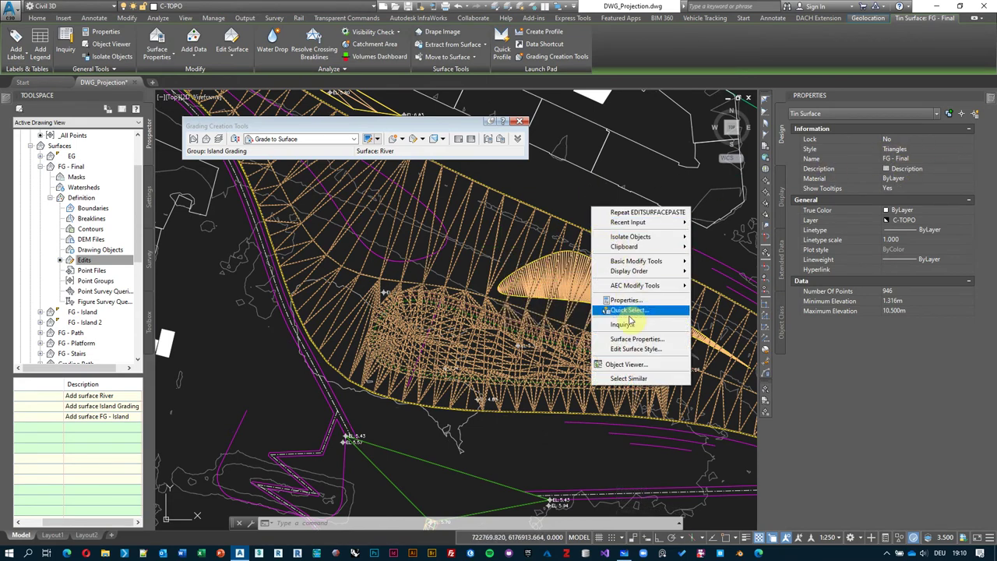
click(647, 358)
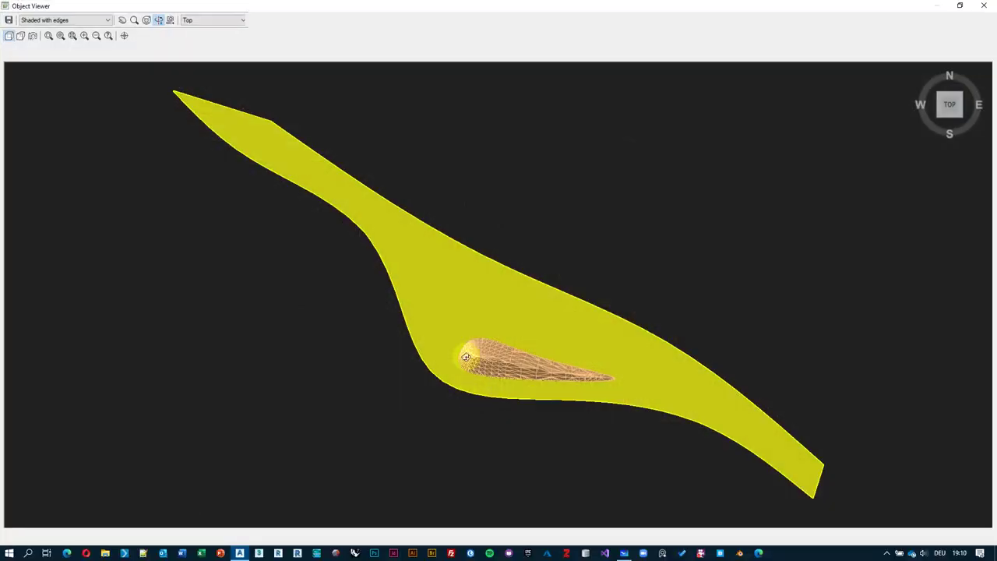
drag(468, 351, 381, 254)
scroll(733, 211, down, 3)
drag(680, 272, 584, 272)
middle_drag(468, 207, 485, 232)
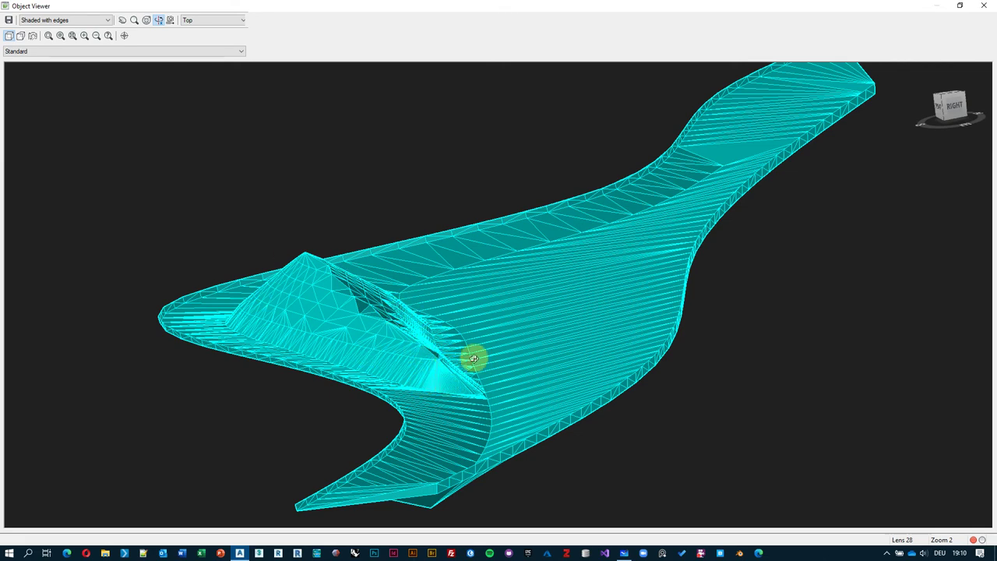
drag(472, 356, 516, 470)
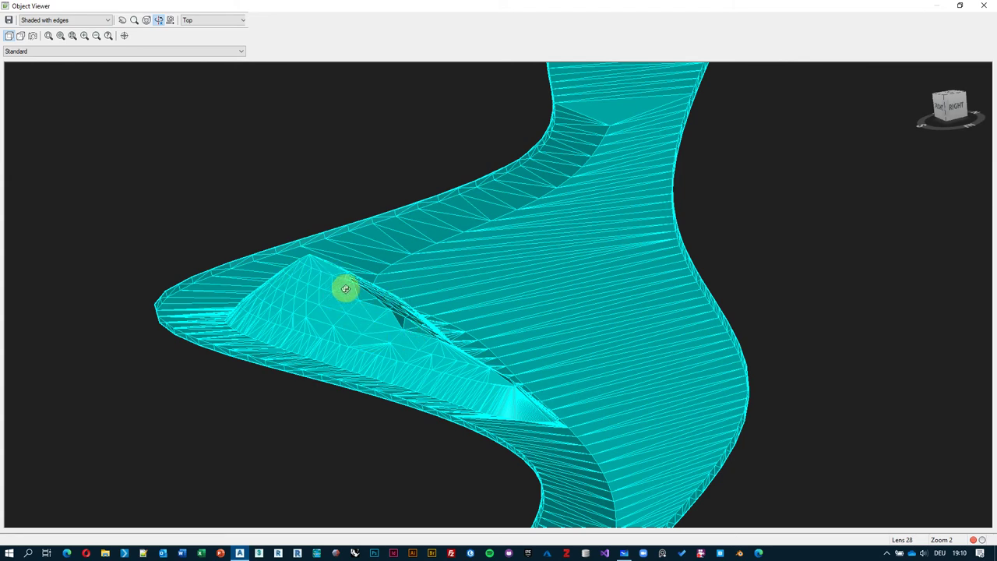
drag(346, 288, 371, 306)
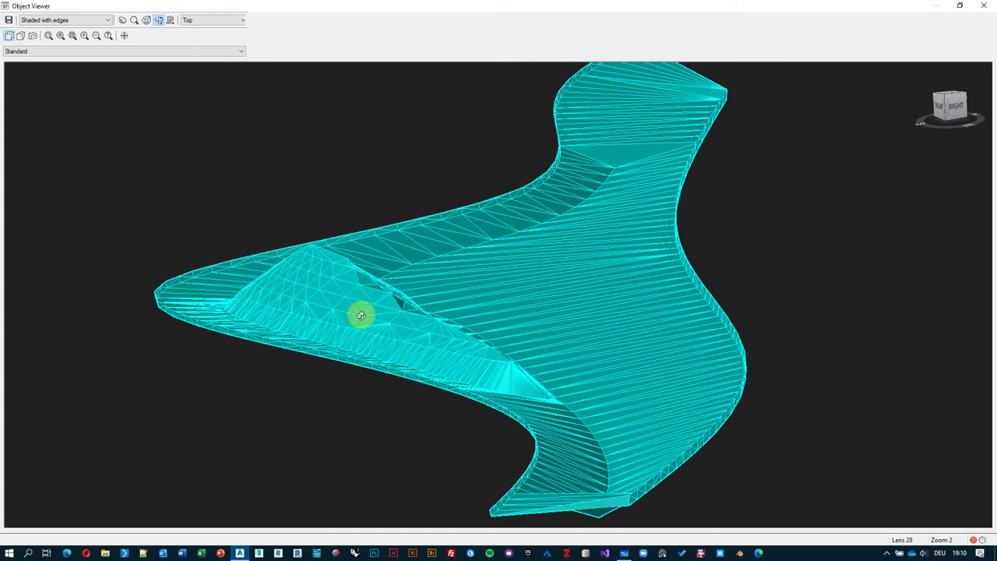
drag(329, 293, 447, 301)
key(alt+F4)
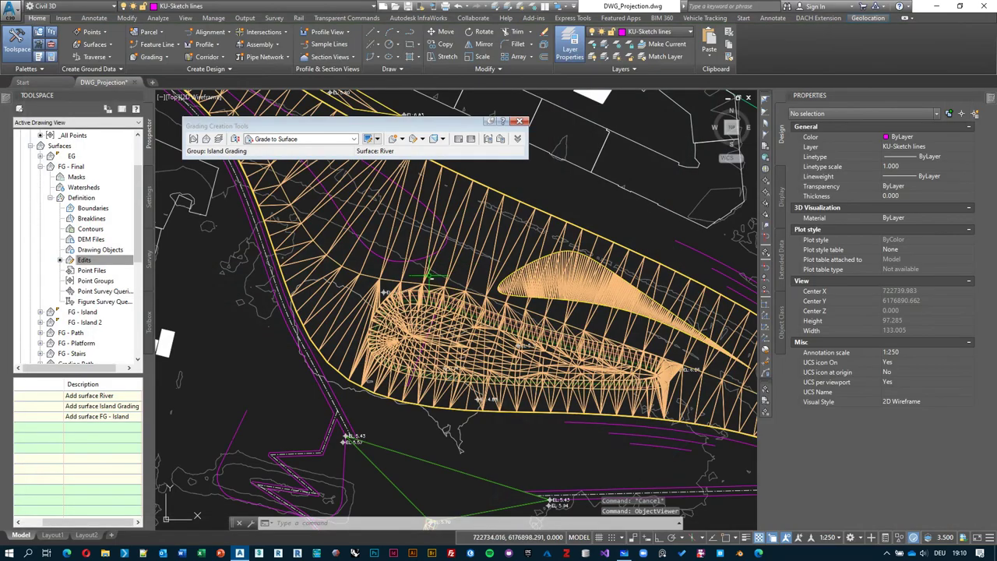
Delete the River, Island Grading and FG - Island paste edits from FG - Final
right_click(84, 259)
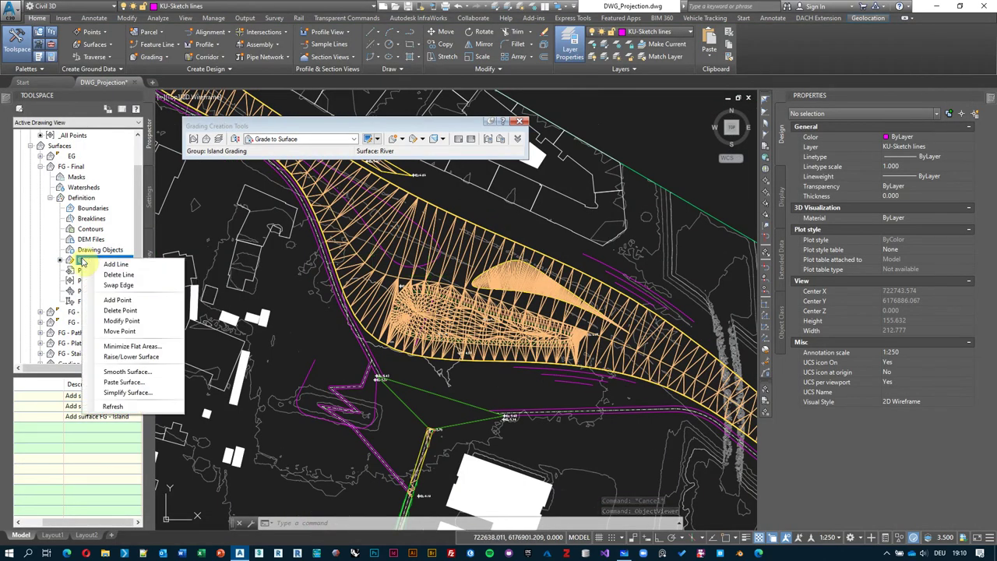
key(Escape)
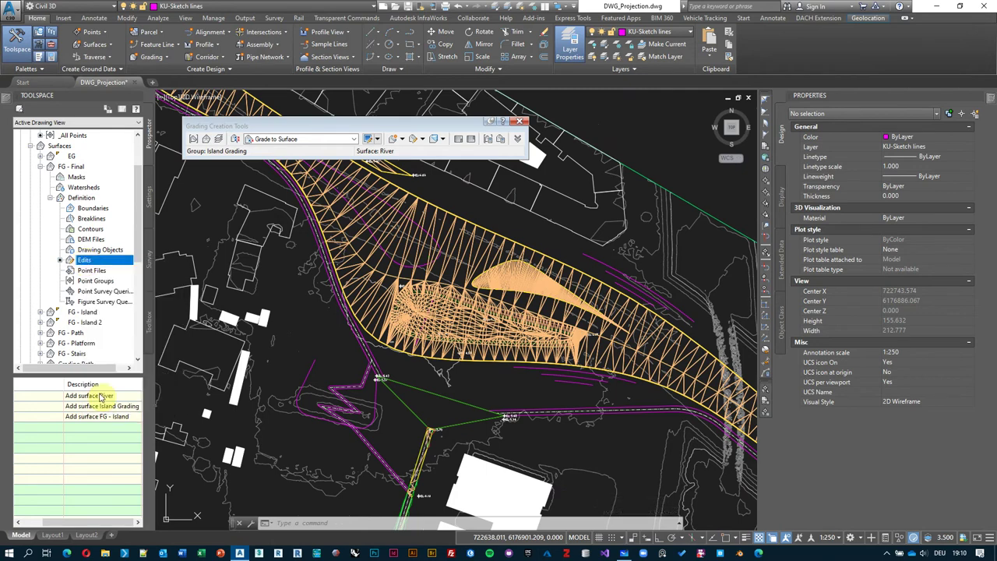
click(100, 396)
right_click(104, 396)
click(113, 404)
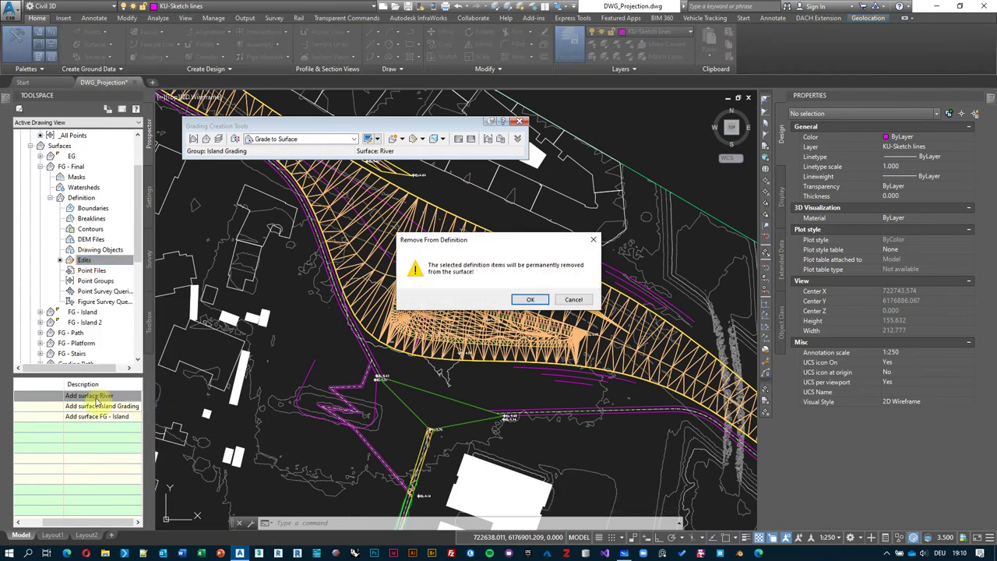
click(528, 297)
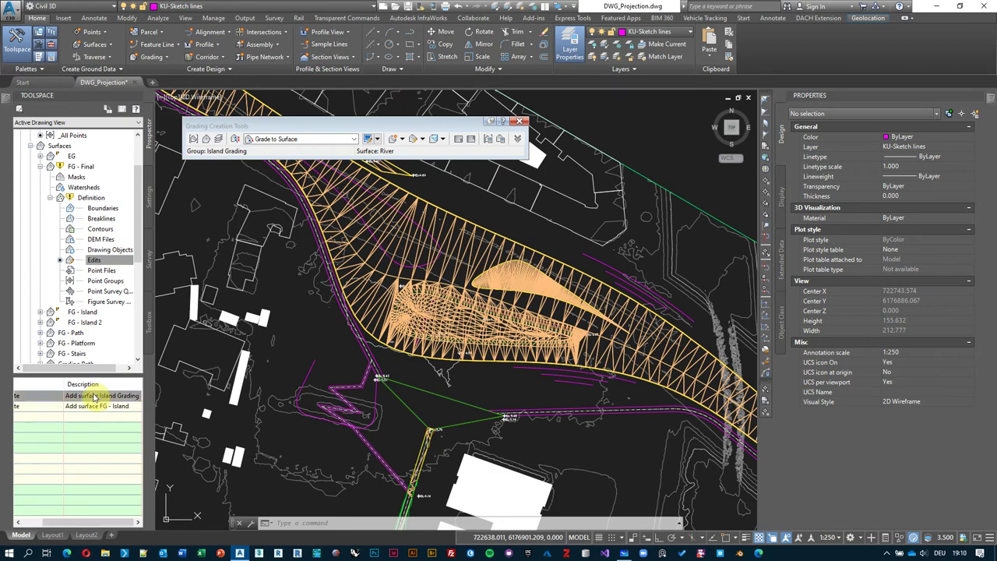
right_click(92, 396)
click(117, 401)
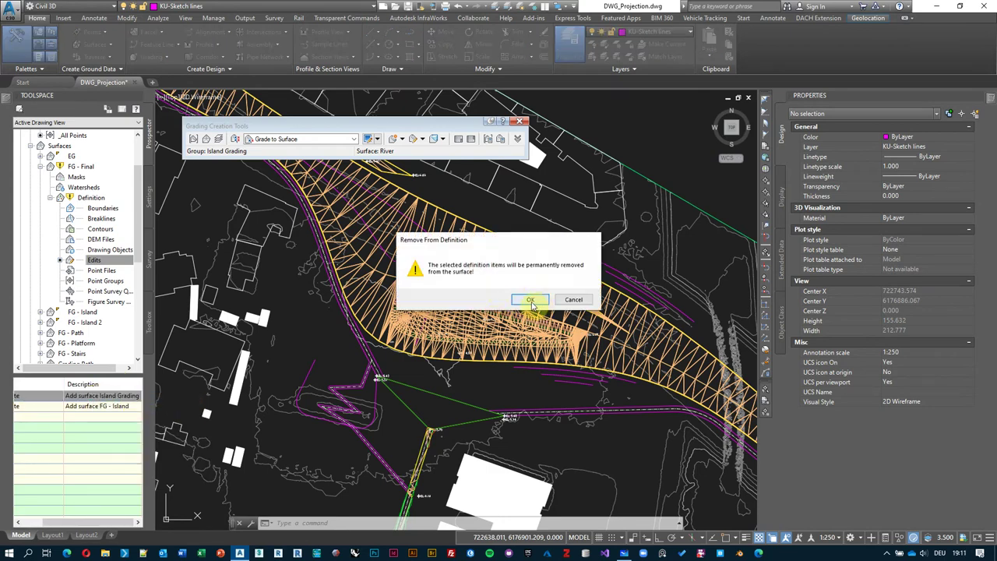
click(530, 299)
click(44, 396)
right_click(115, 398)
click(114, 398)
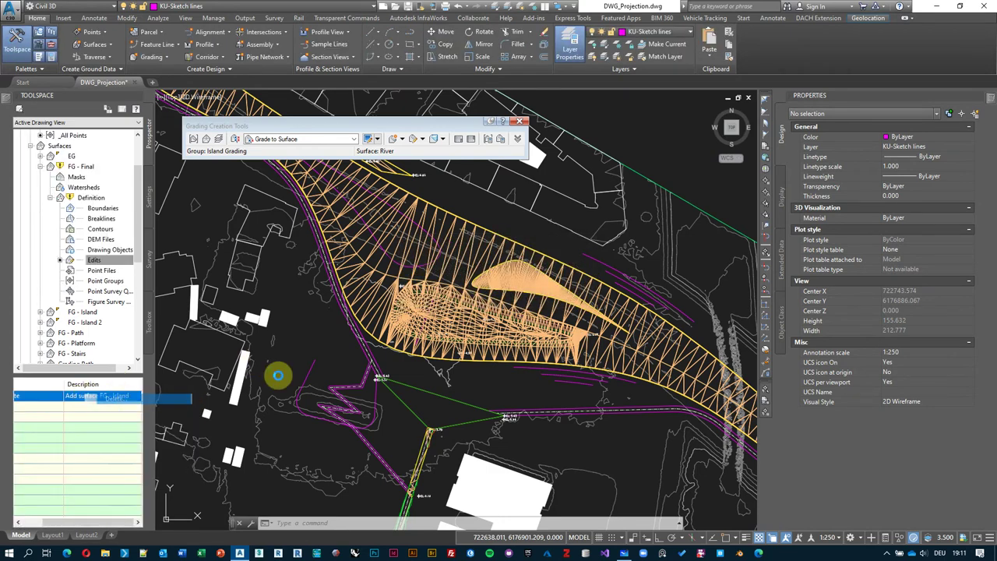
click(530, 299)
Rebuild FG - Final with its edit list now empty
right_click(92, 166)
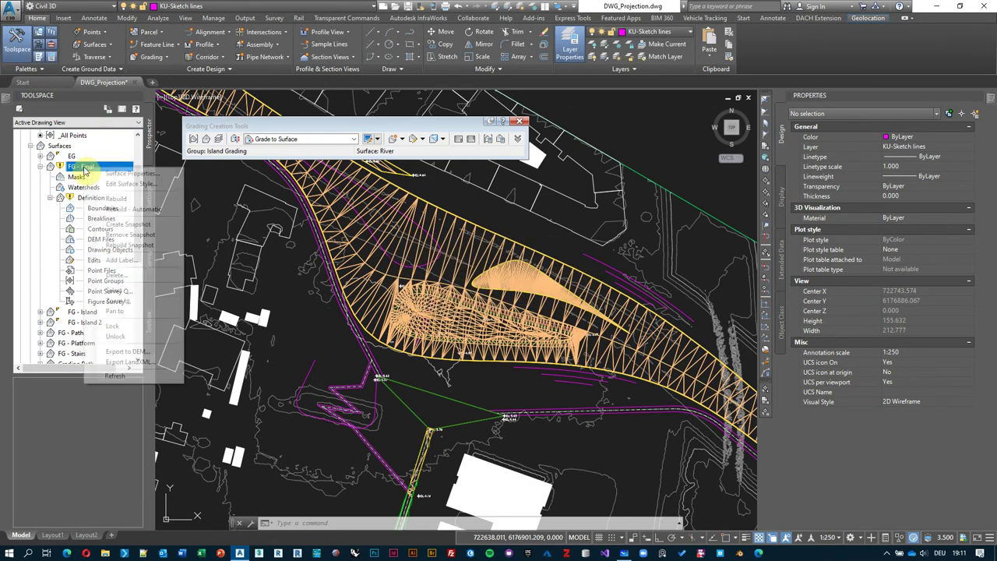
click(117, 201)
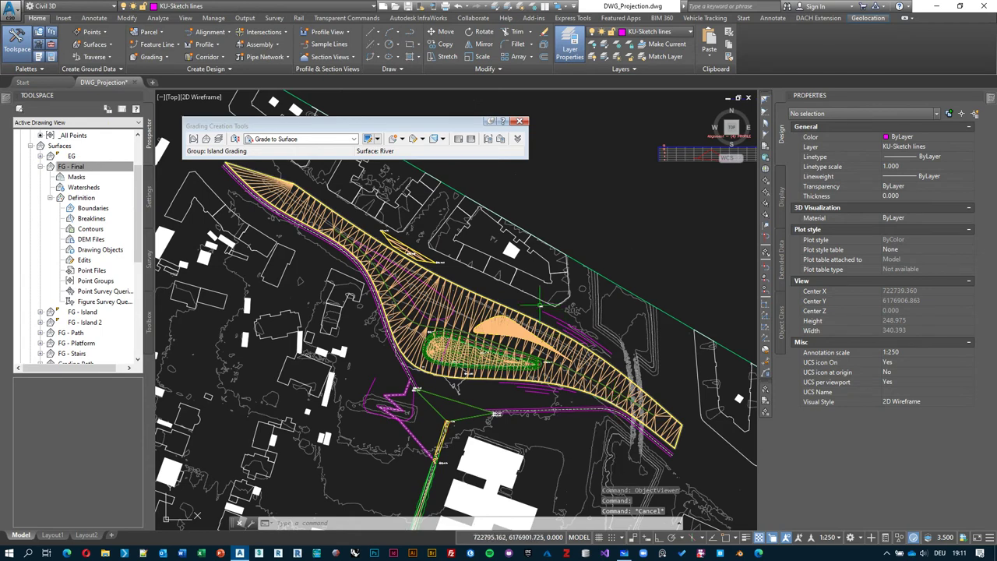
middle_drag(483, 278, 510, 303)
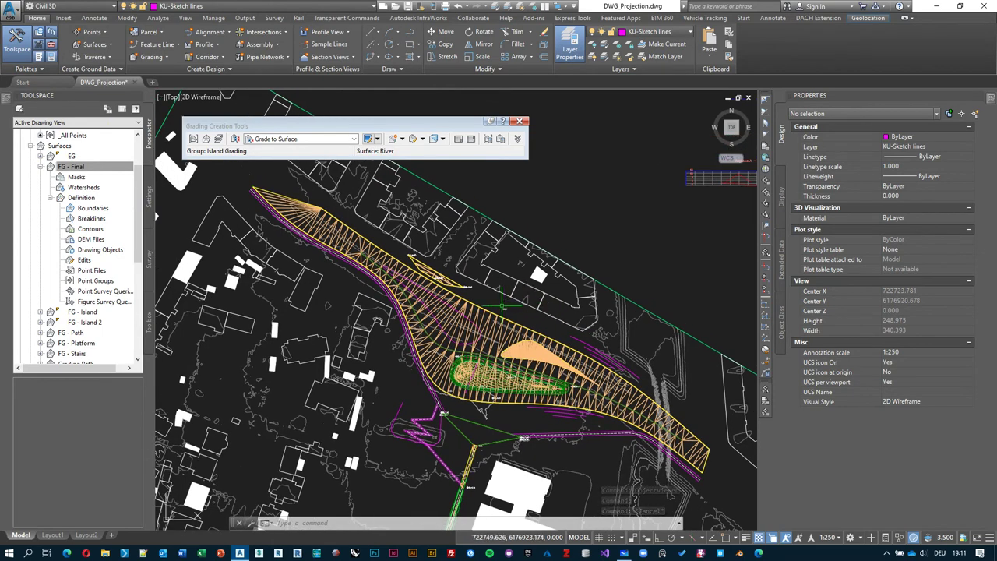
middle_drag(511, 310, 498, 311)
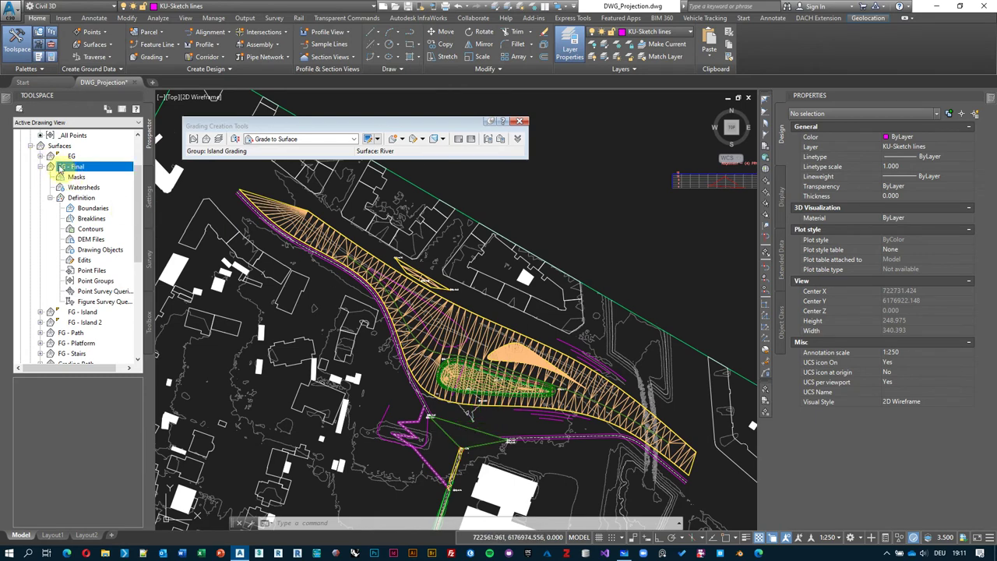
Paste the EG surface into FG - Final's edits
right_click(87, 262)
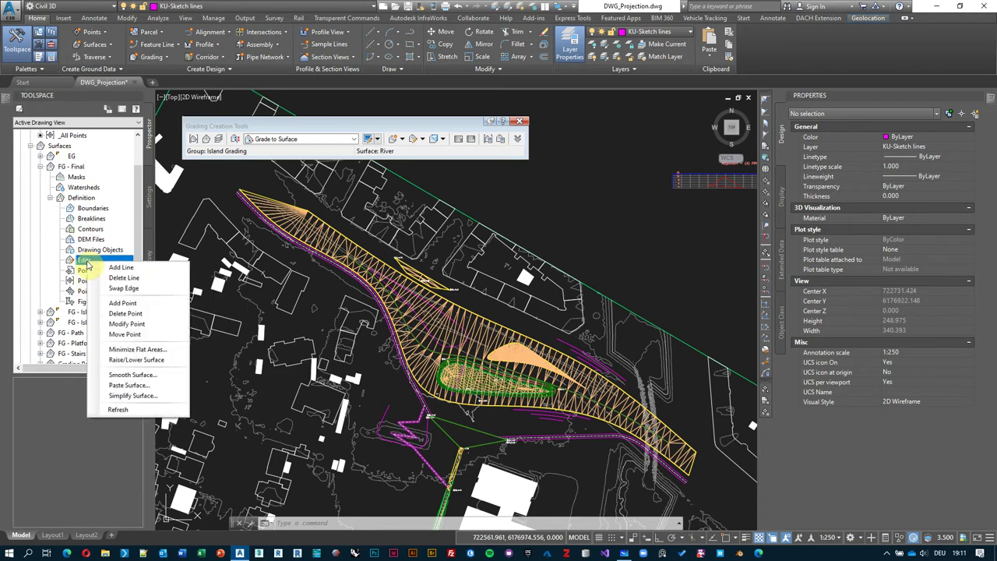
click(129, 385)
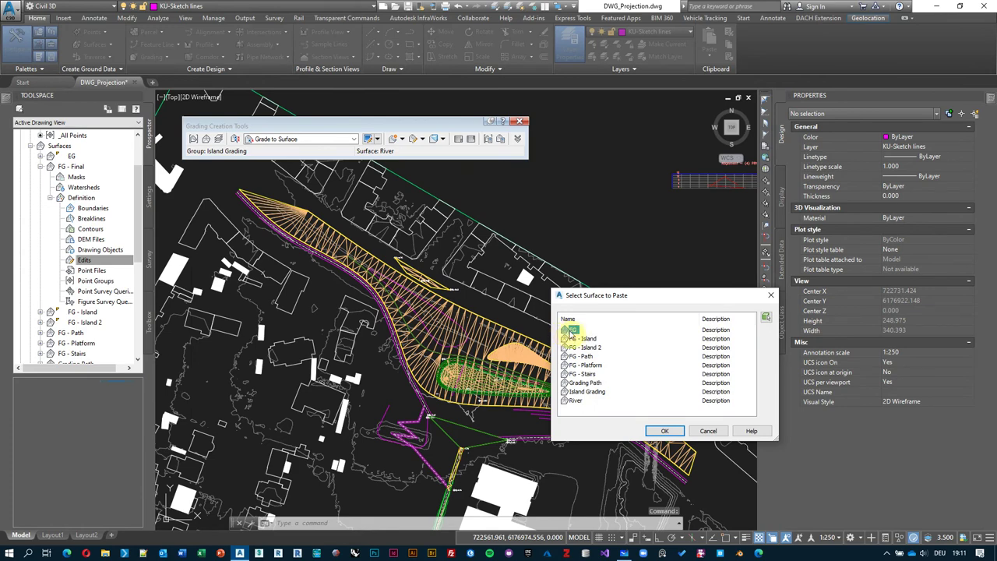
click(665, 432)
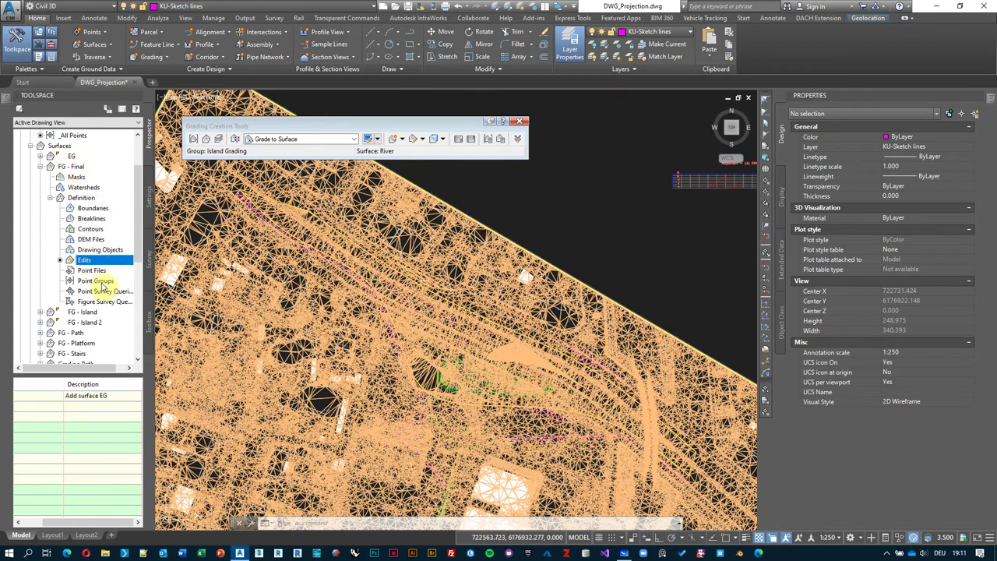
Paste River on top of EG in FG - Final
right_click(86, 261)
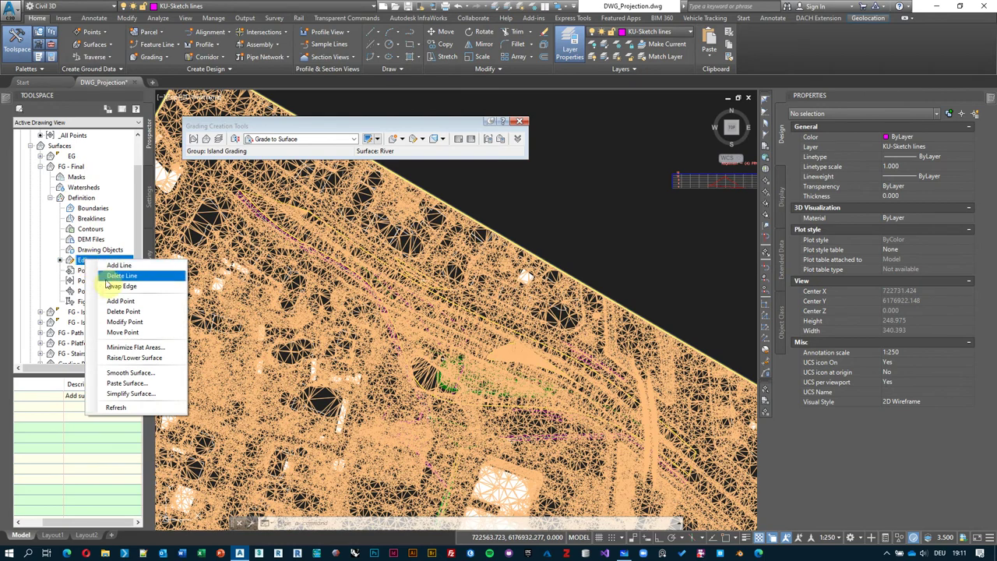
click(127, 382)
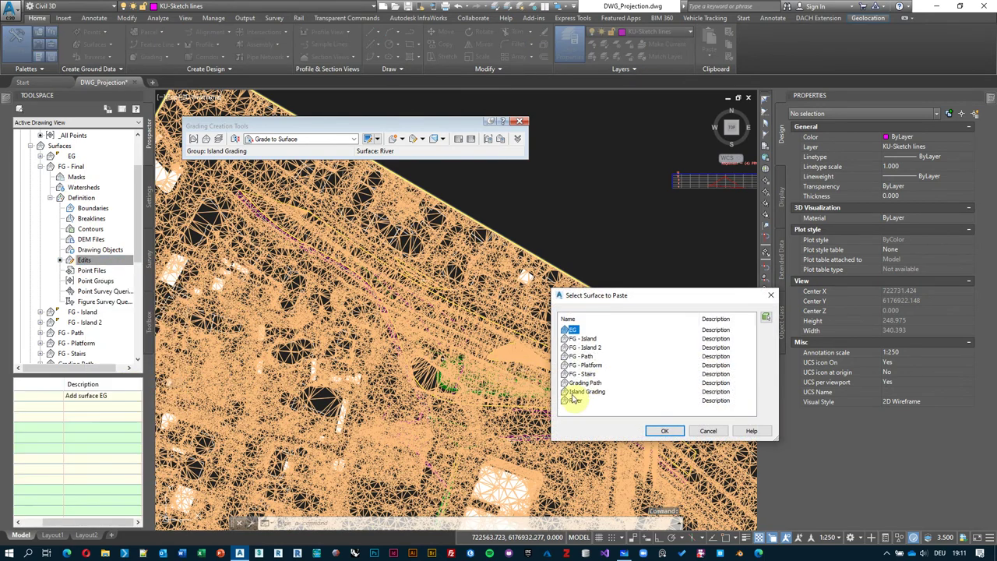
click(665, 431)
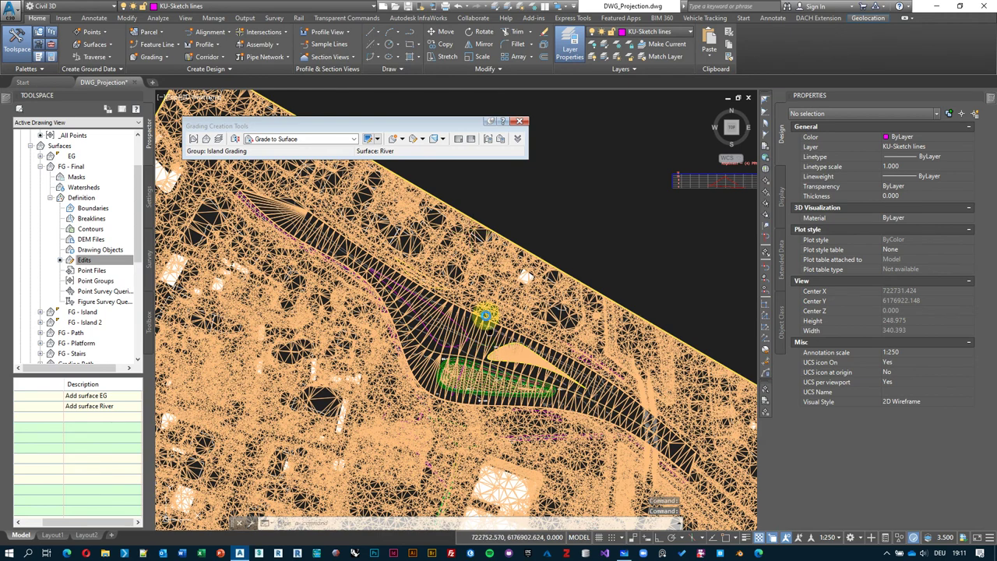
scroll(485, 316, up, 3)
key(Escape)
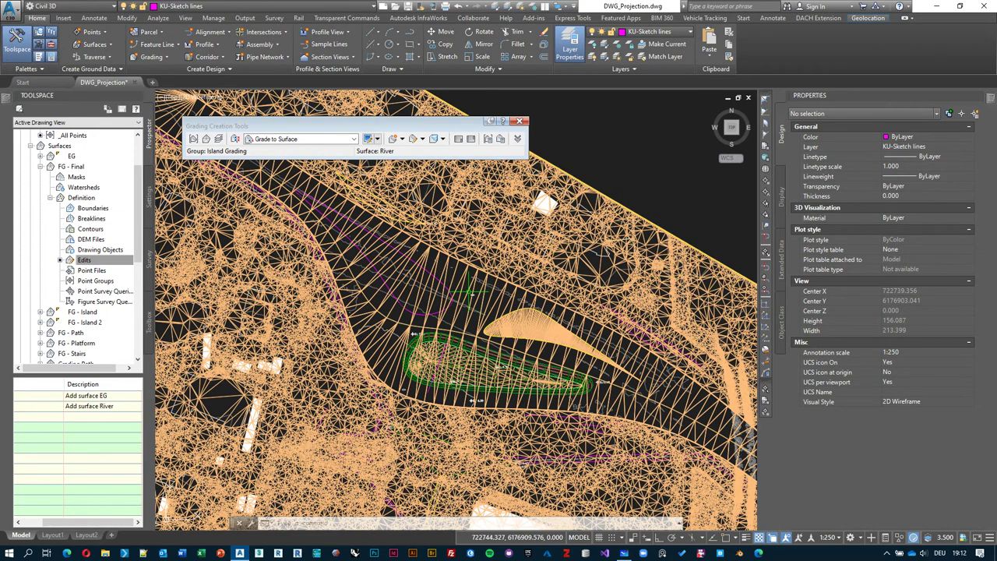
click(583, 241)
click(527, 330)
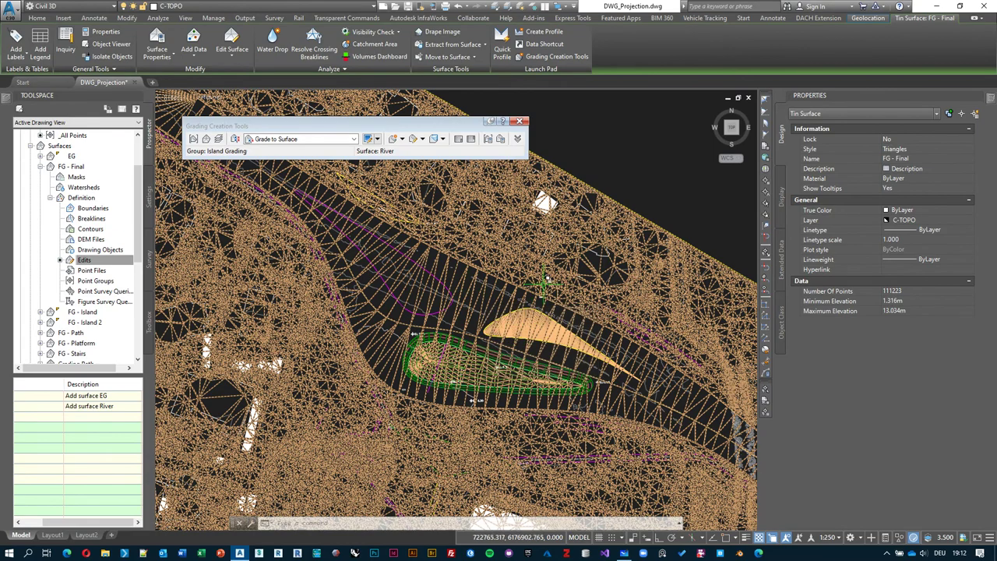
right_click(621, 162)
click(659, 316)
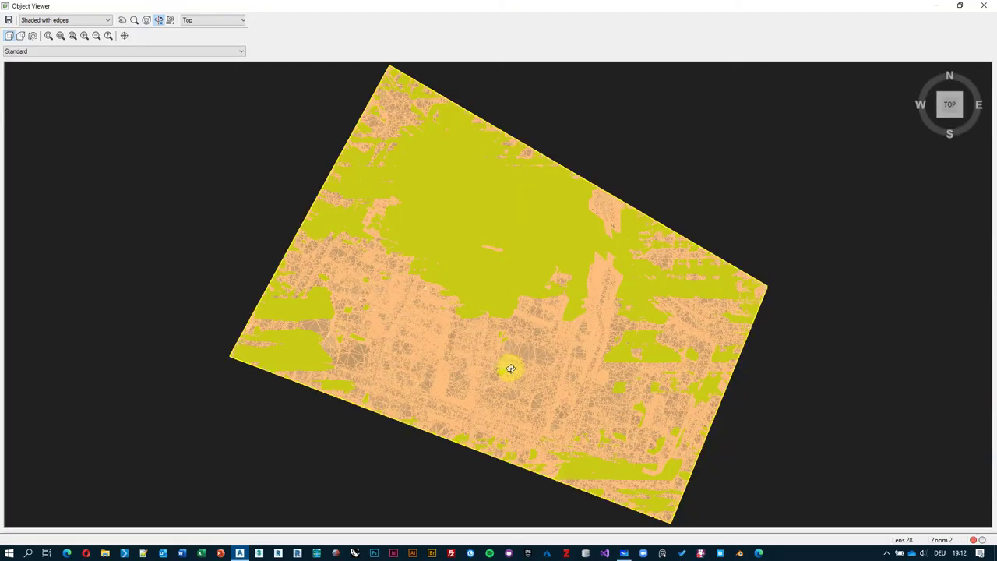
drag(507, 367, 688, 257)
scroll(794, 276, down, 5)
drag(795, 276, 485, 241)
scroll(662, 230, down, 3)
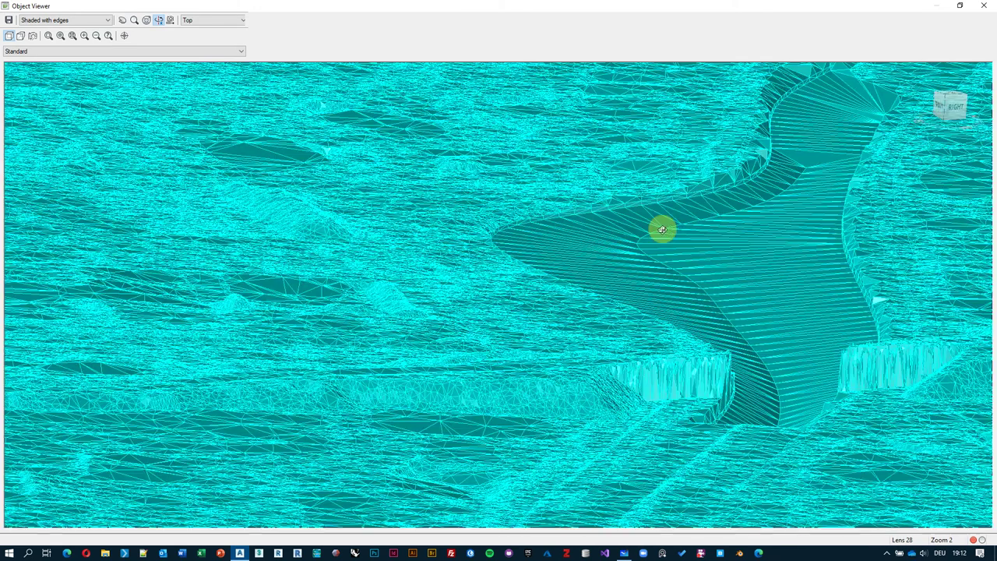
drag(692, 227, 574, 242)
scroll(577, 260, down, 3)
scroll(585, 245, up, 3)
scroll(548, 265, up, 3)
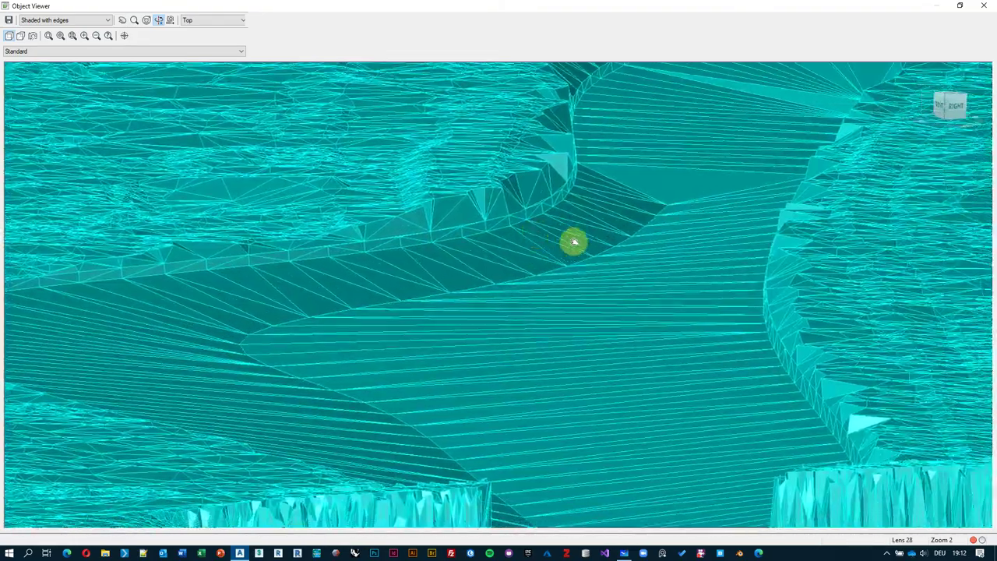
drag(823, 345, 664, 350)
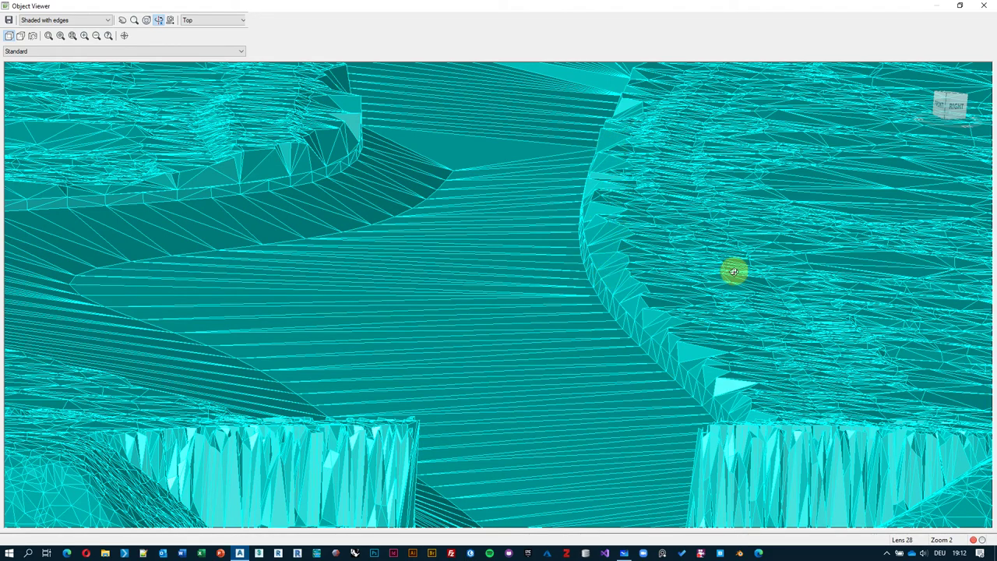
scroll(672, 270, down, 3)
drag(624, 229, 256, 338)
scroll(448, 206, up, 3)
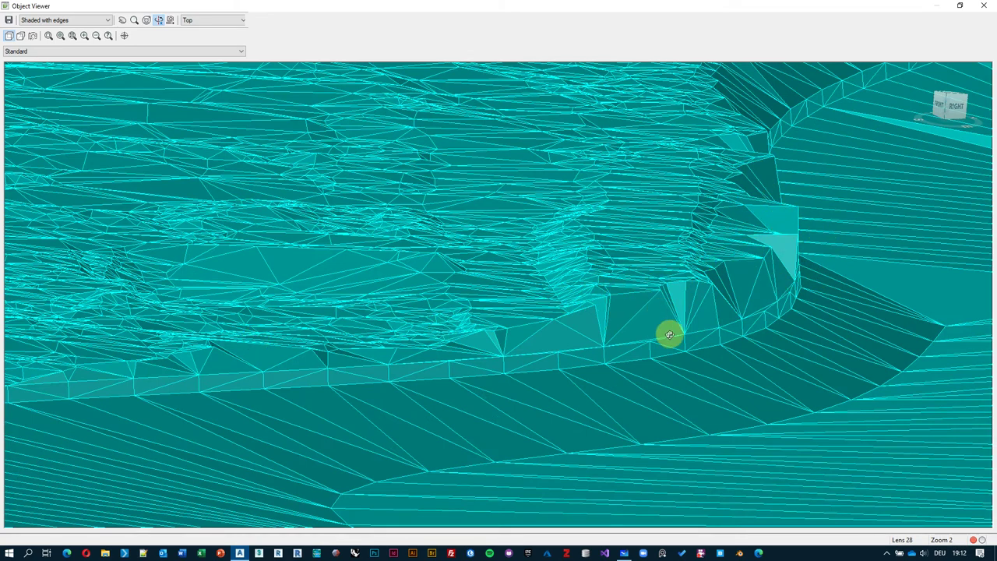
scroll(338, 205, down, 2)
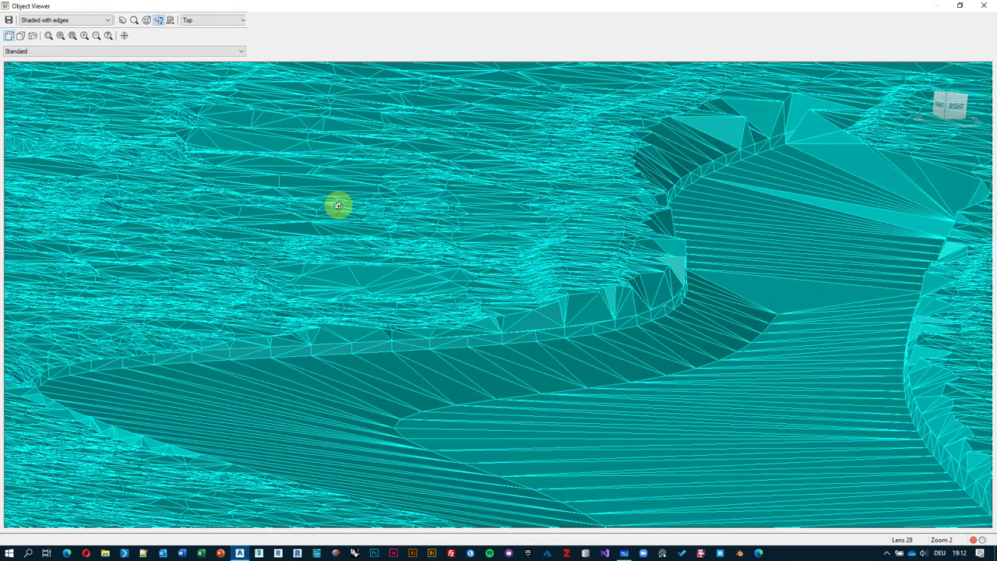
drag(481, 199, 619, 274)
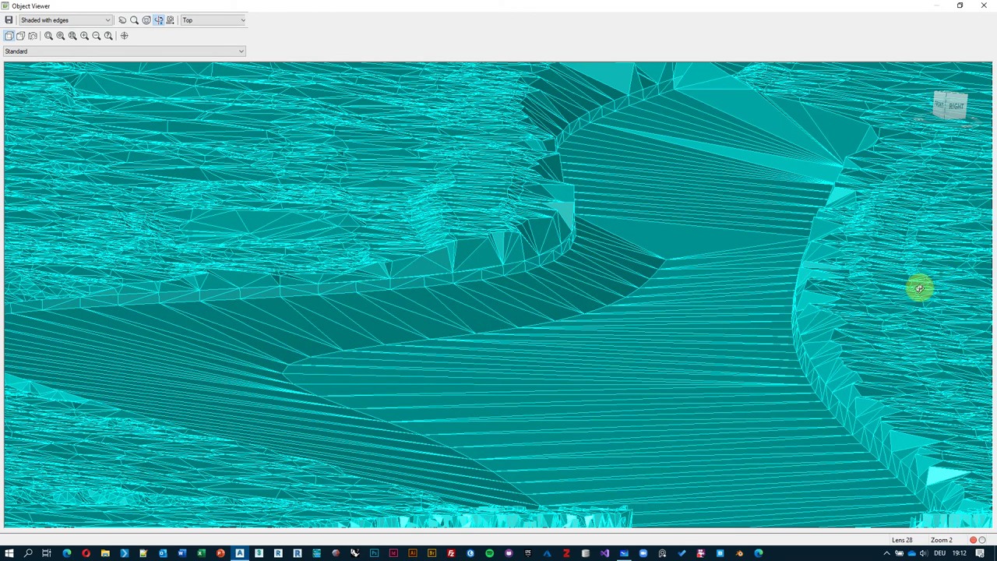
scroll(698, 303, down, 2)
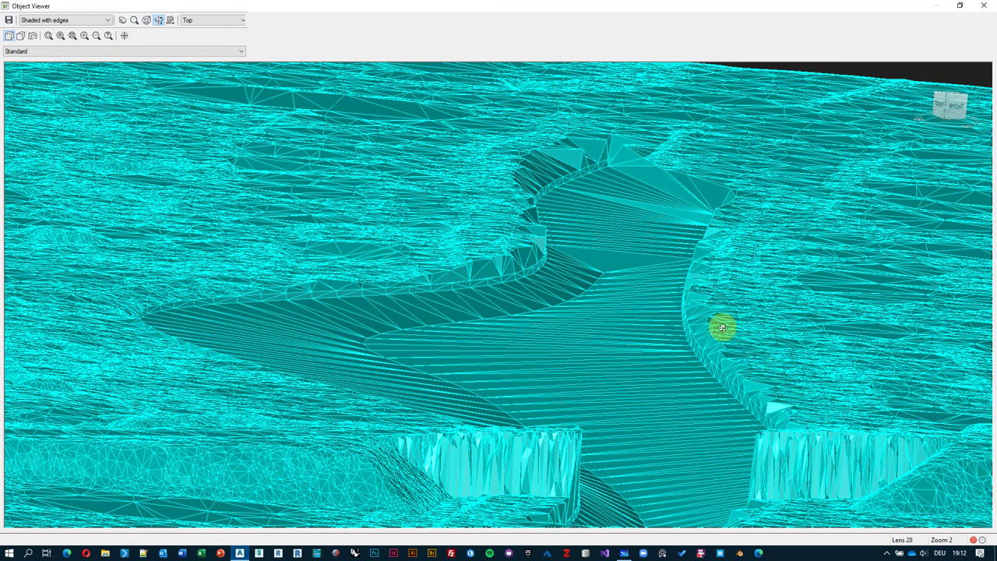
key(Escape)
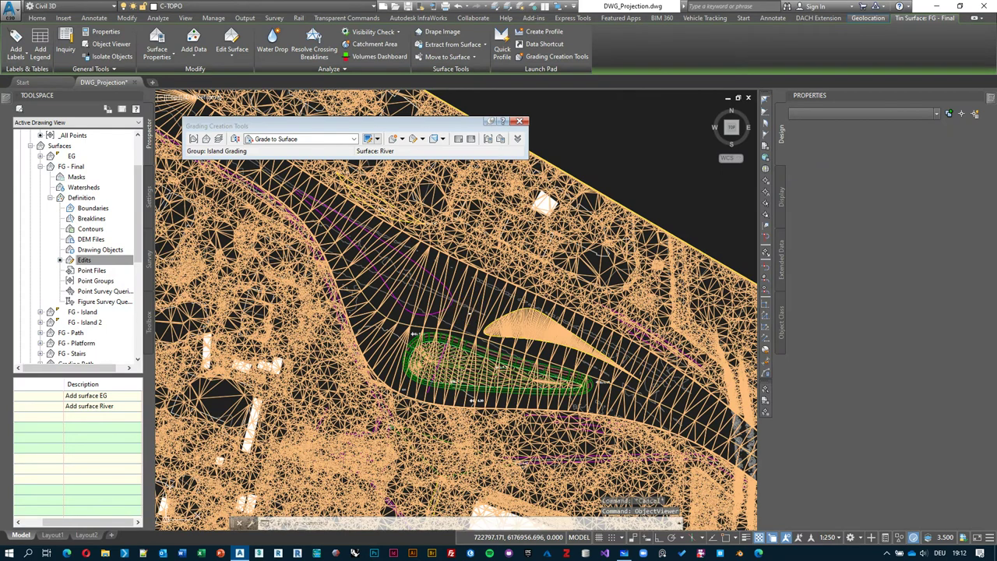
Select FG - Final and paste the Island Grading surface into it
click(64, 241)
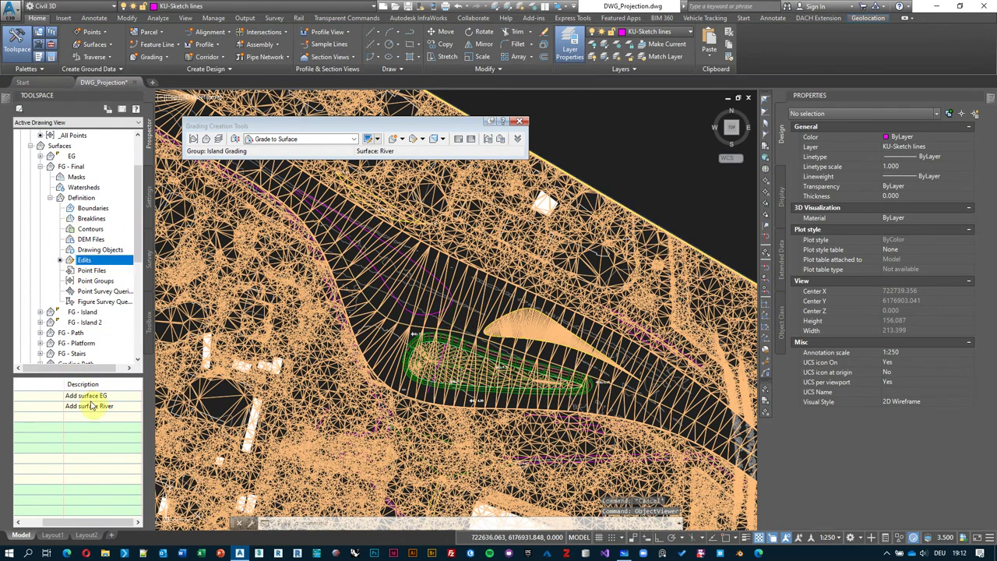
drag(67, 524, 31, 524)
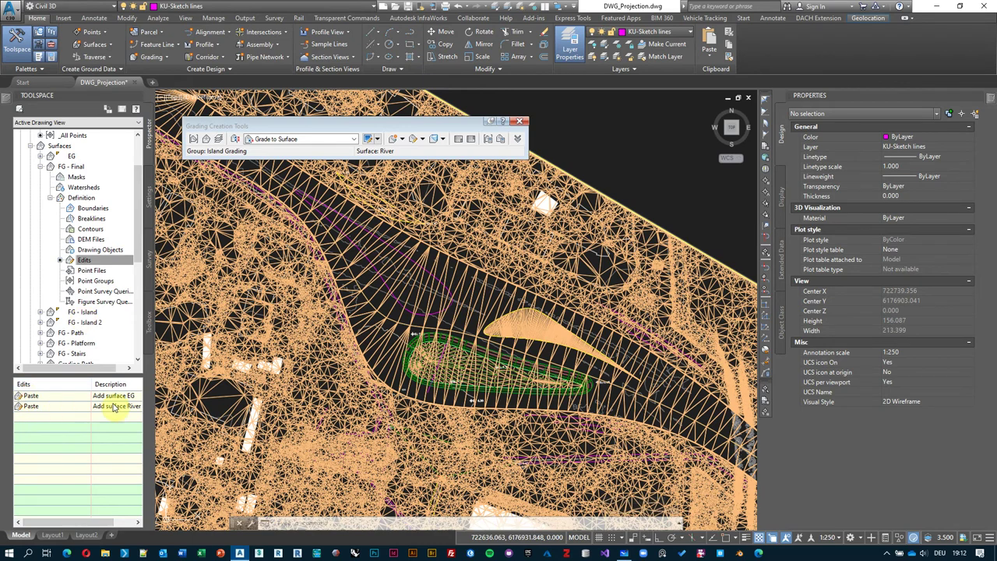
drag(71, 525, 81, 523)
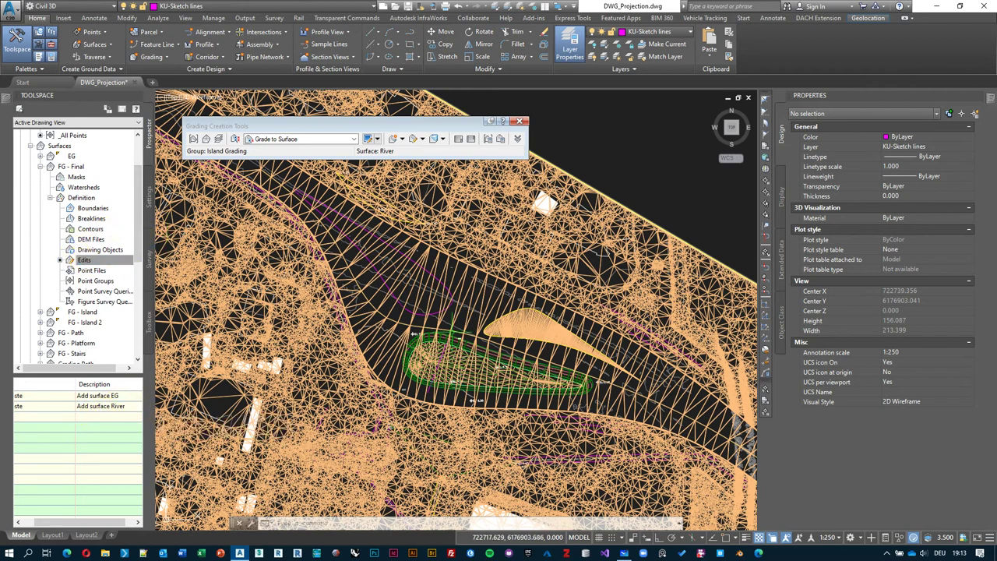
click(507, 359)
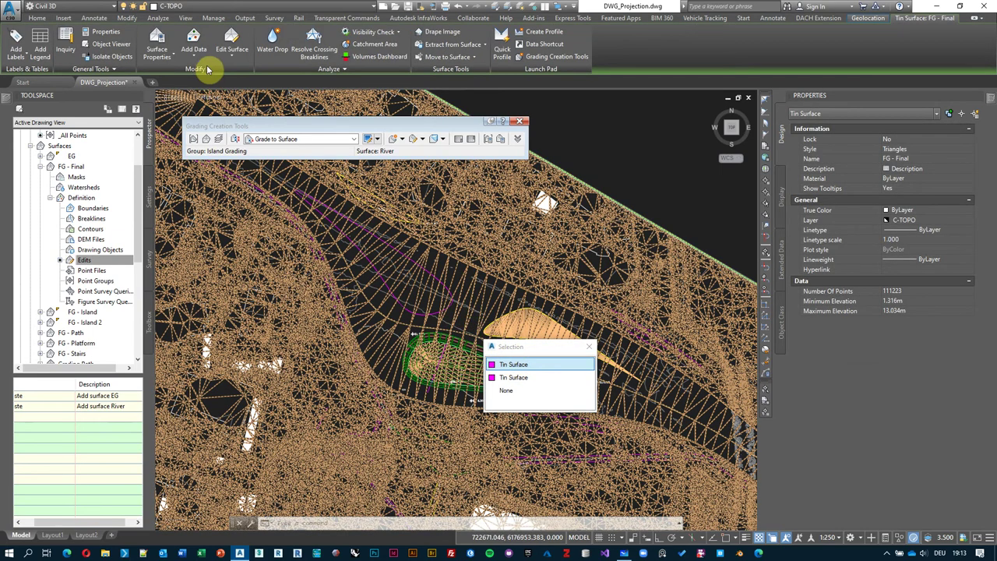
click(232, 49)
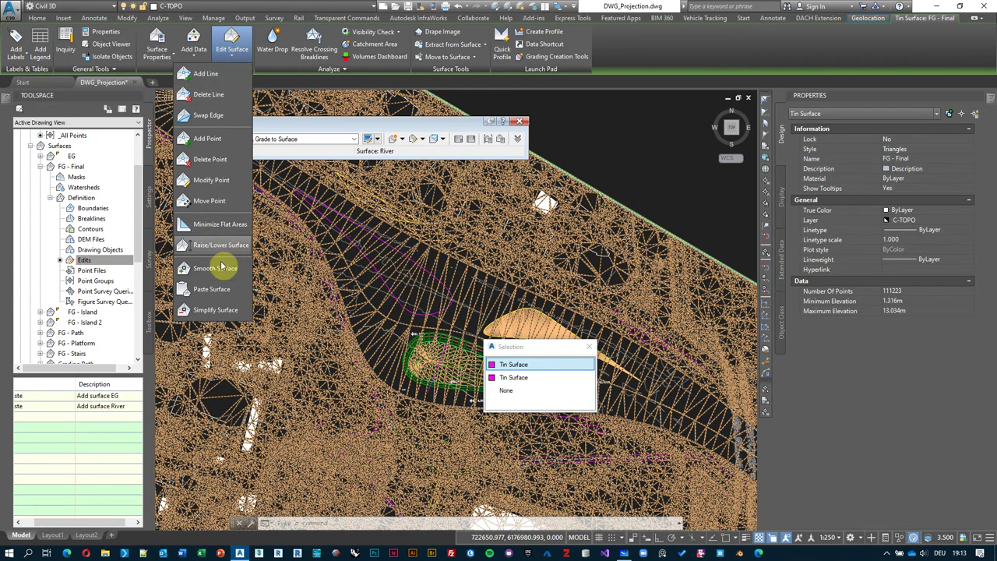
click(84, 260)
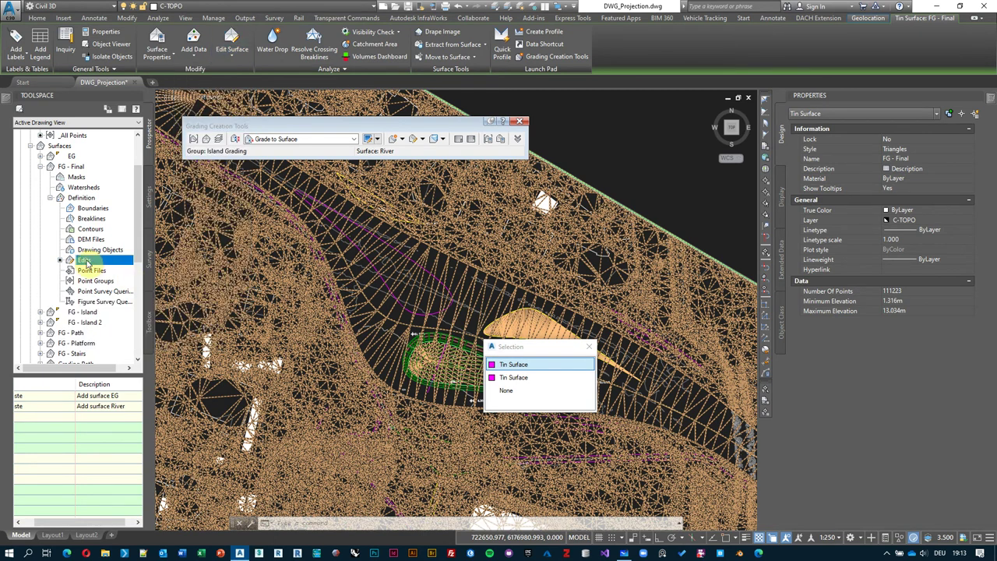
right_click(85, 260)
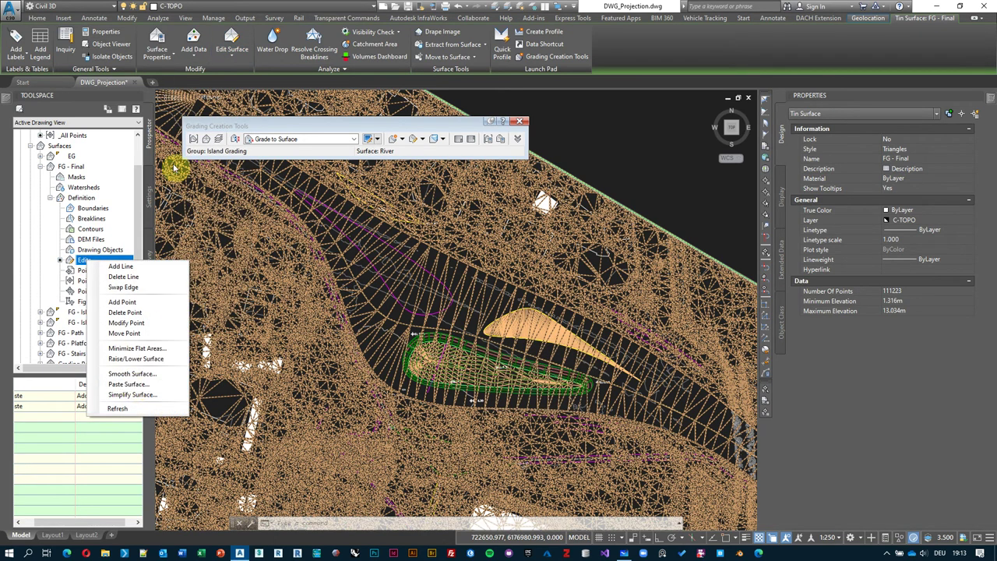
click(236, 61)
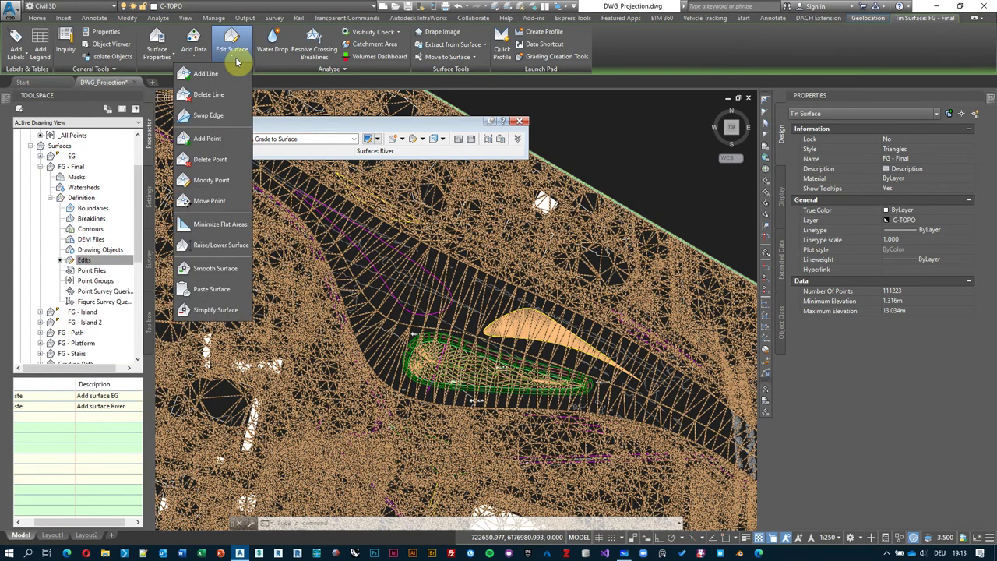
click(212, 289)
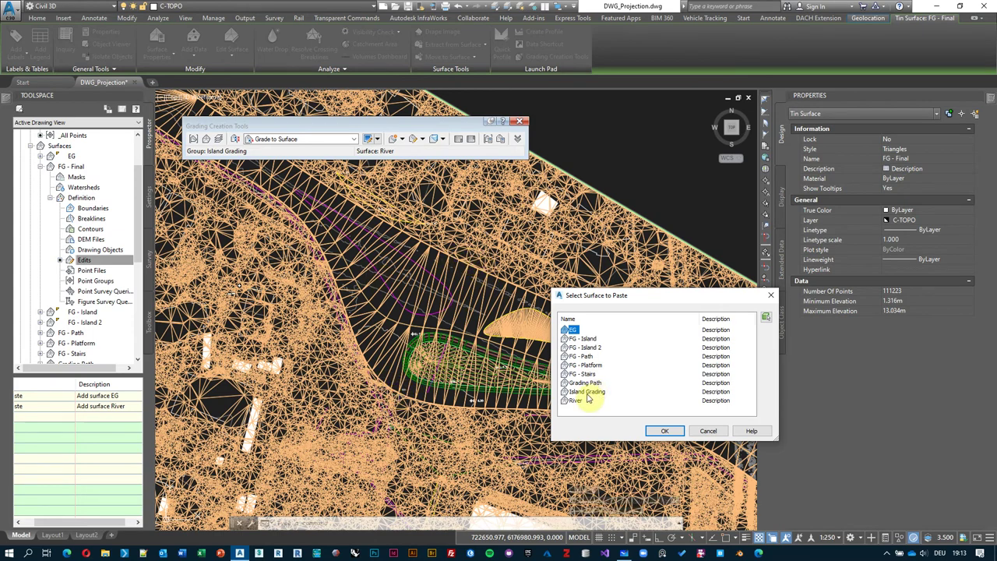
click(658, 432)
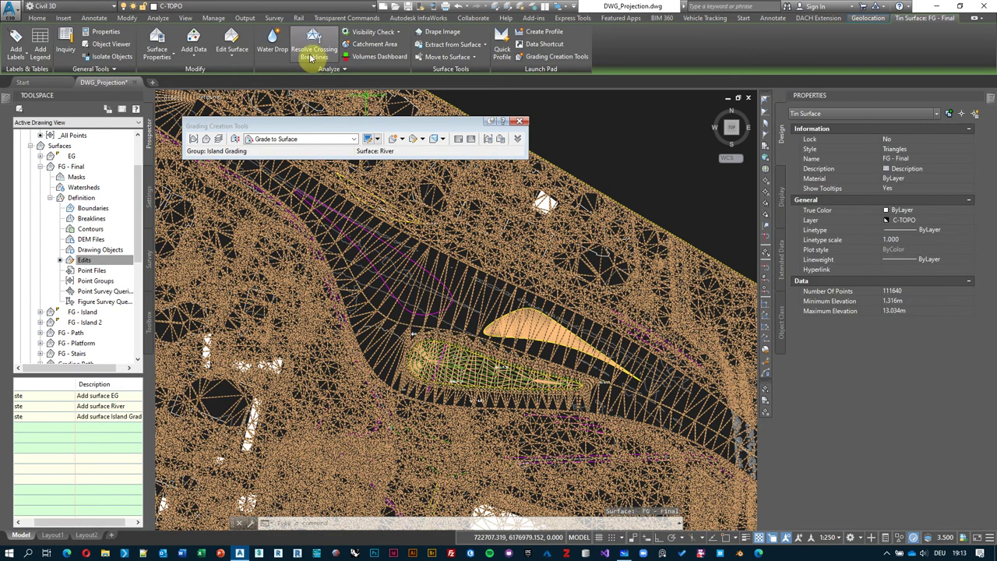
Paste the FG - Island surface into FG - Final, then reselect the TIN surface
click(224, 53)
click(229, 273)
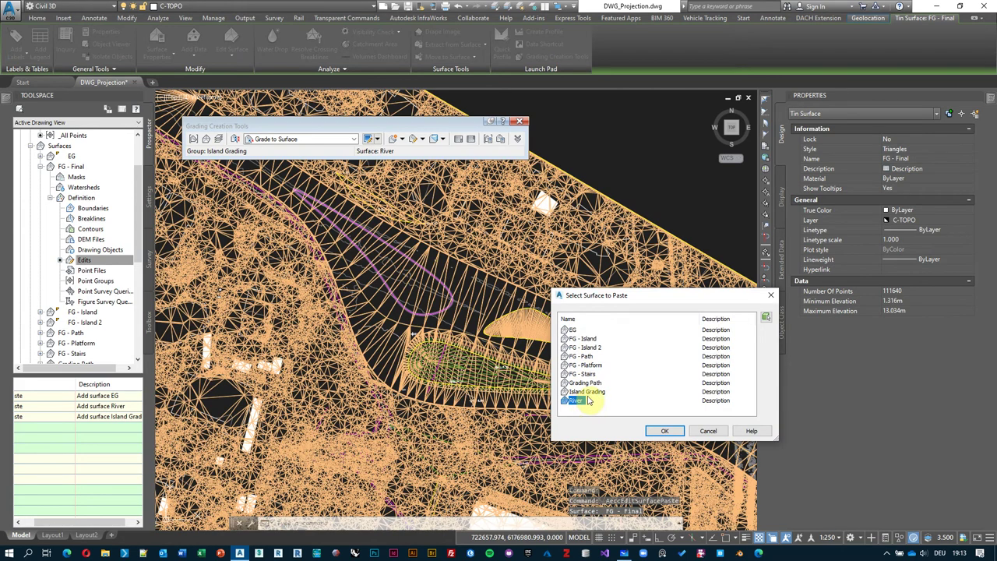
click(664, 431)
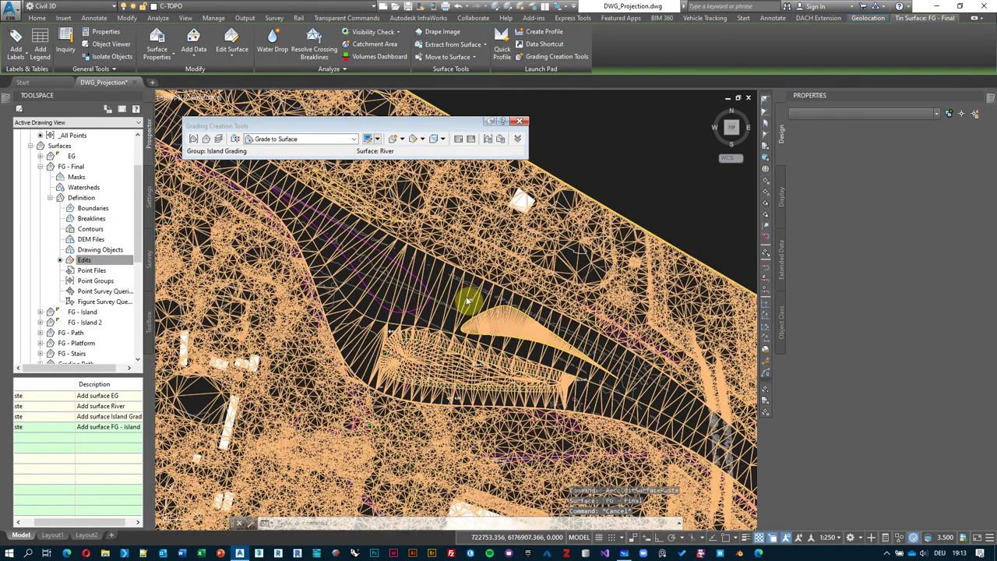
key(Escape)
click(466, 293)
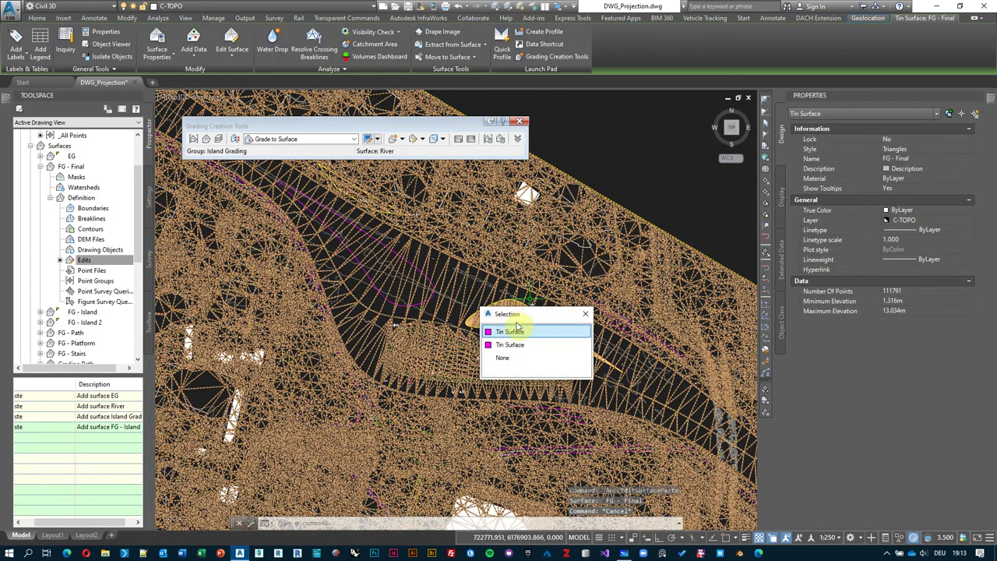
click(487, 326)
right_click(613, 139)
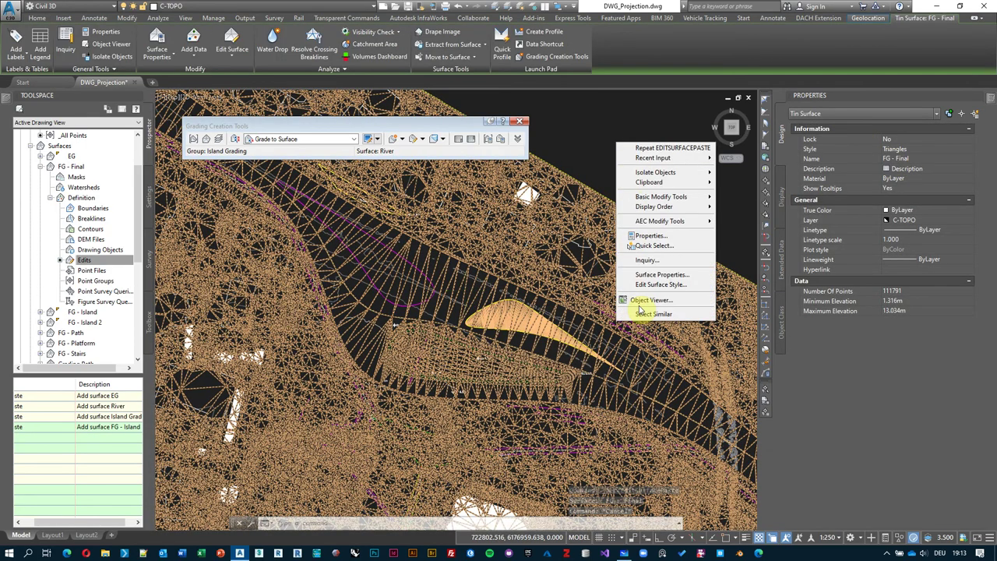
click(642, 312)
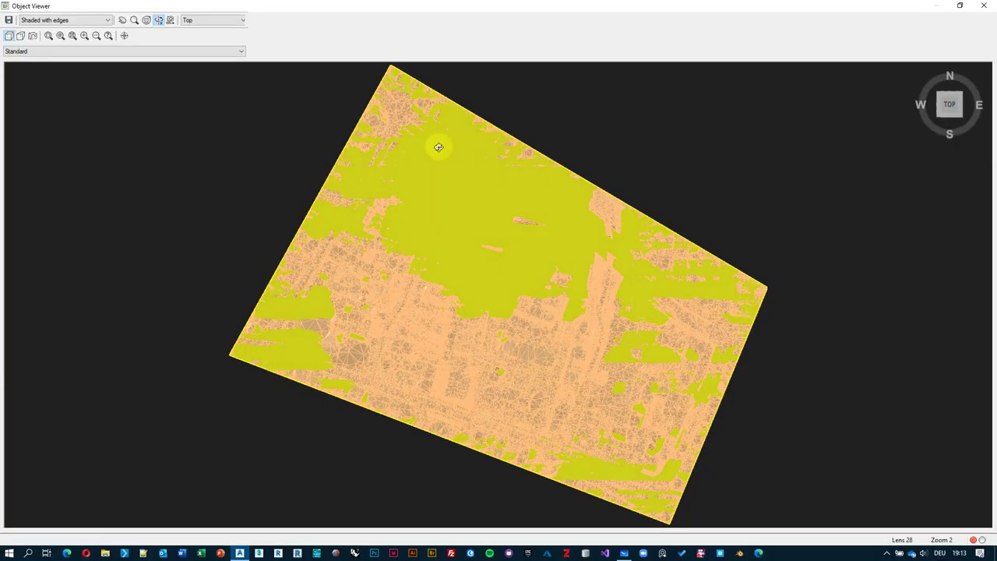
drag(439, 147, 574, 301)
scroll(605, 286, up, 5)
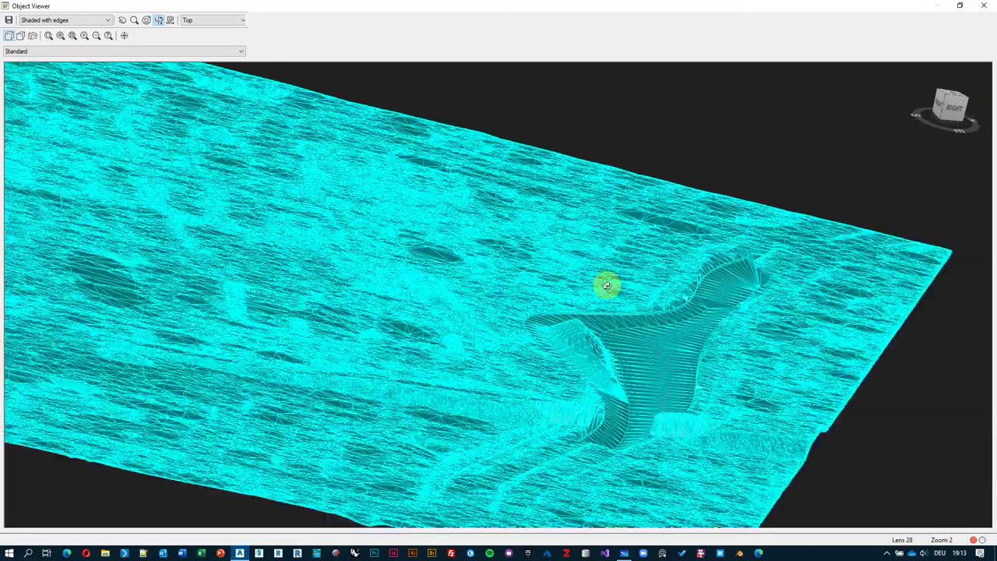
drag(606, 236, 742, 281)
scroll(737, 272, down, 3)
scroll(519, 267, up, 5)
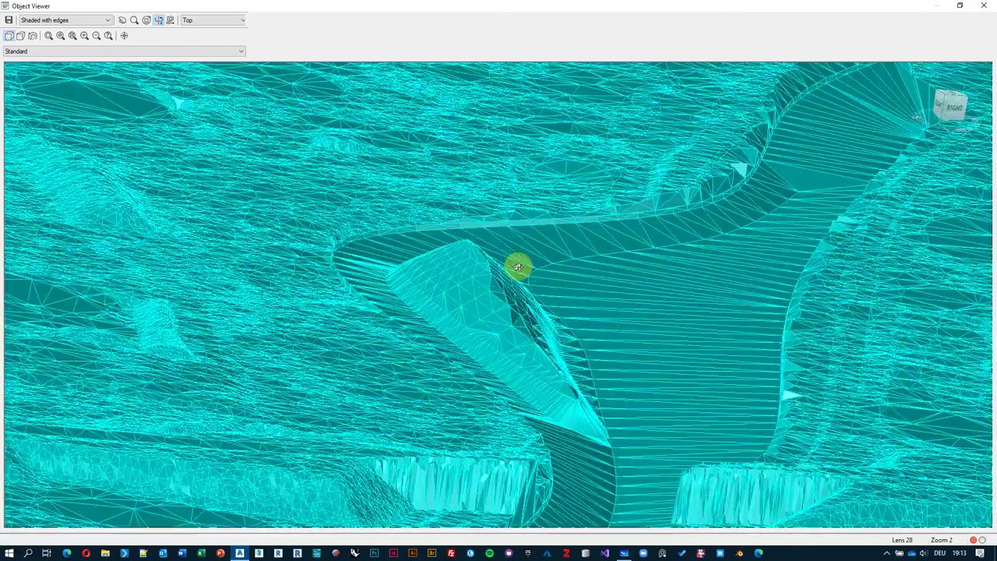
drag(519, 267, 728, 153)
drag(764, 120, 498, 289)
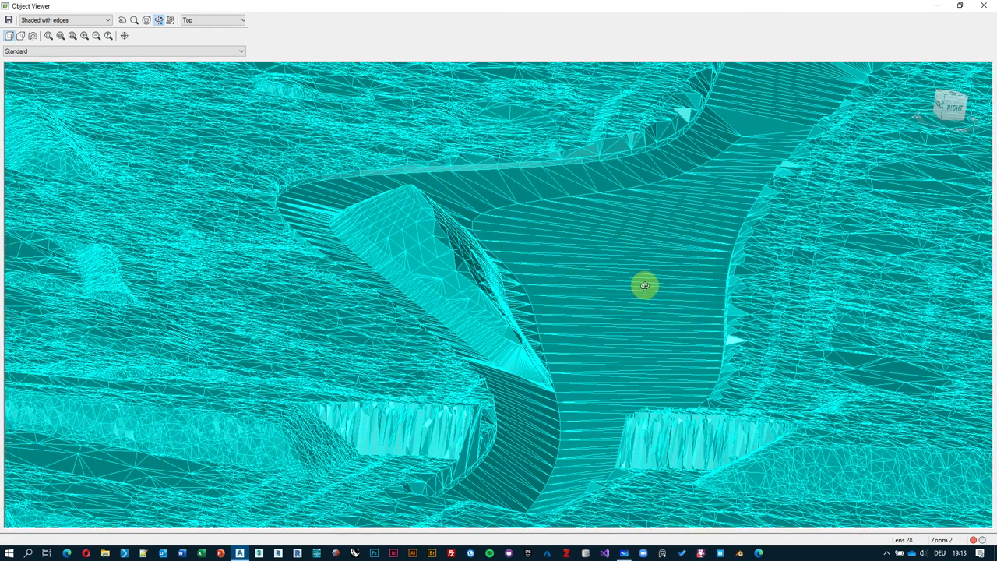
drag(644, 285, 645, 273)
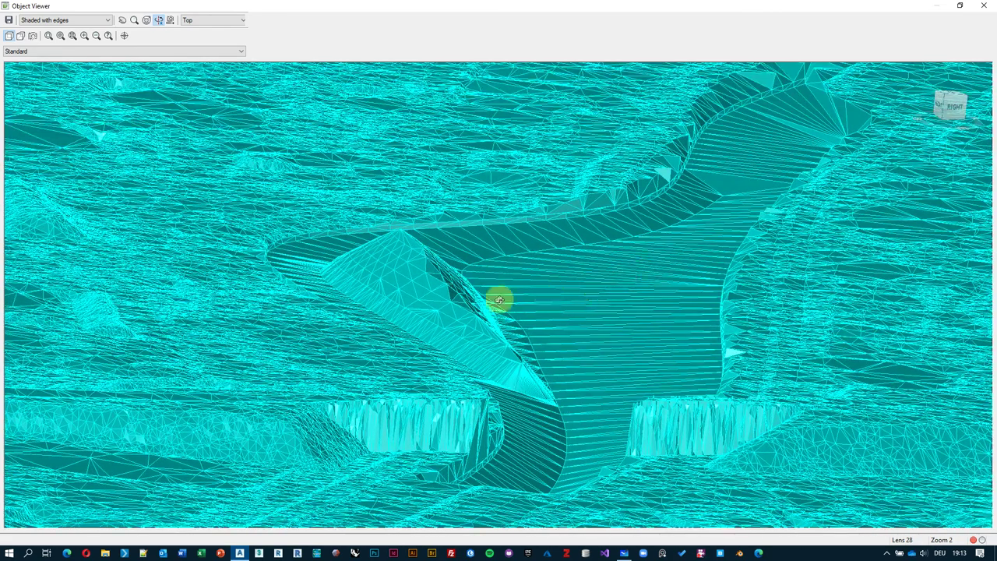
scroll(467, 286, up, 2)
key(alt+F4)
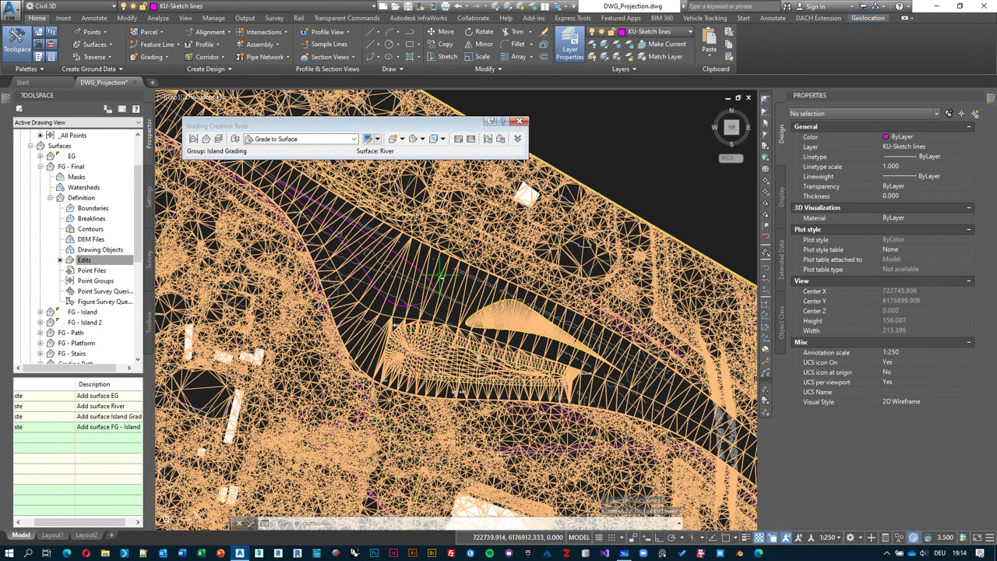
Change the FG - Final surface style to Border Only
click(441, 274)
click(489, 320)
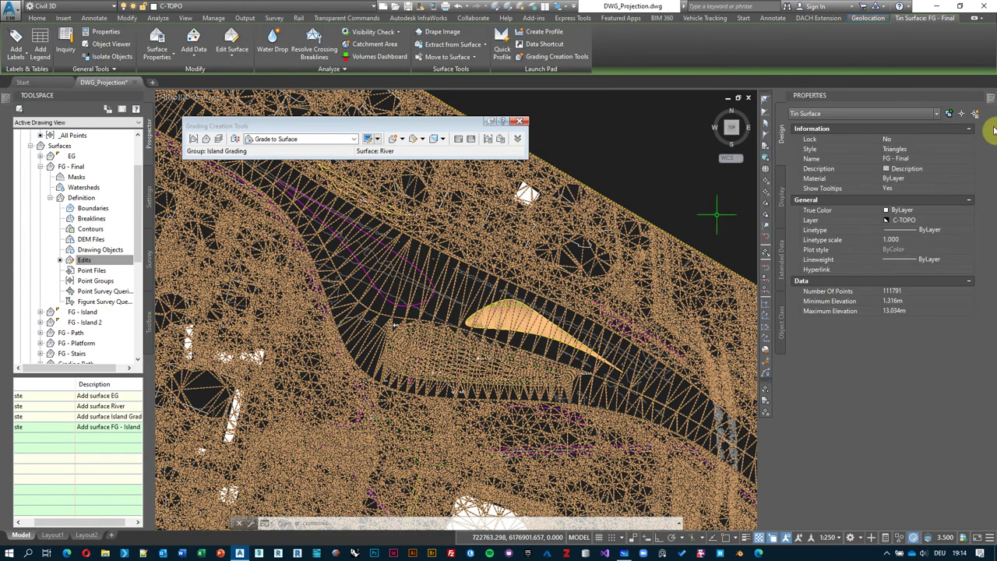
click(972, 148)
click(968, 149)
click(911, 162)
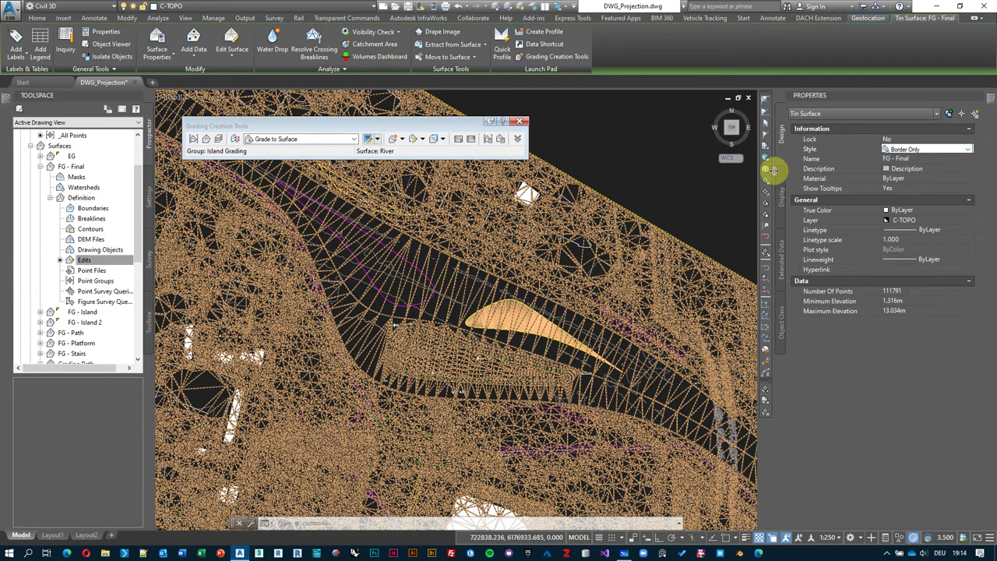
scroll(519, 276, down, 2)
key(Escape)
Close the Grading Creation Tools toolbar
scroll(489, 330, down, 3)
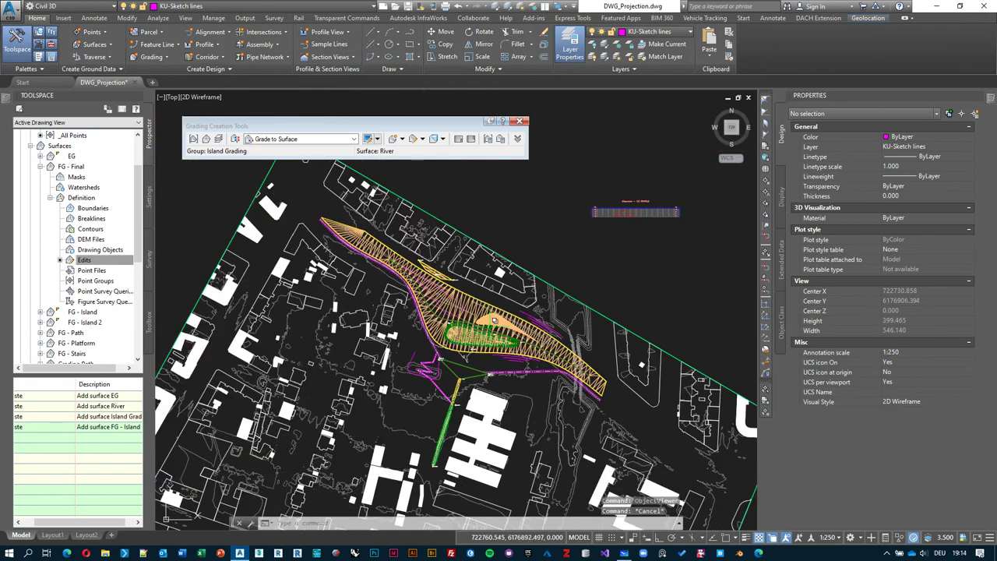
scroll(474, 322, up, 2)
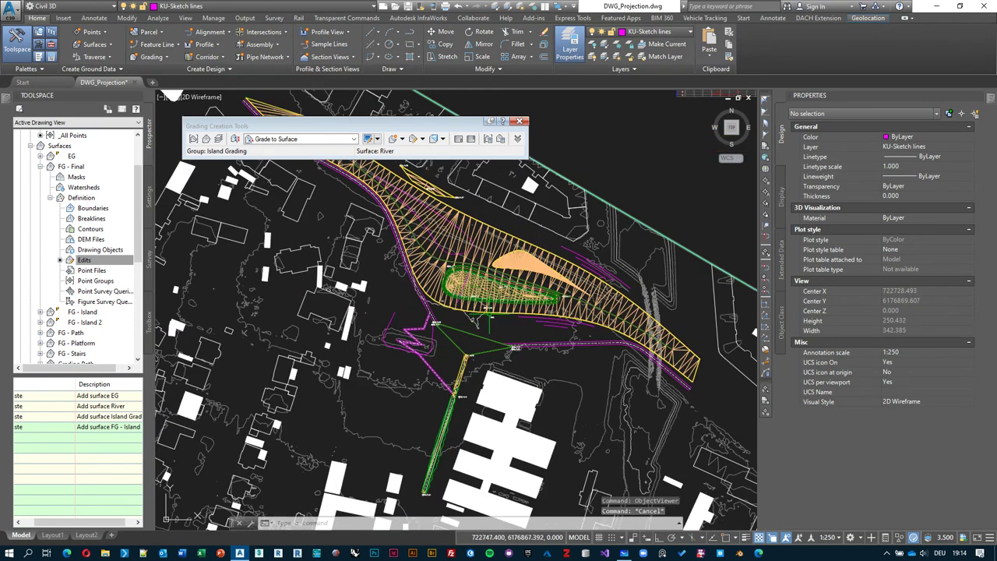
click(520, 121)
Review the island and river slope grading in plan, then check FG - Final's Edits
scroll(584, 350, up, 2)
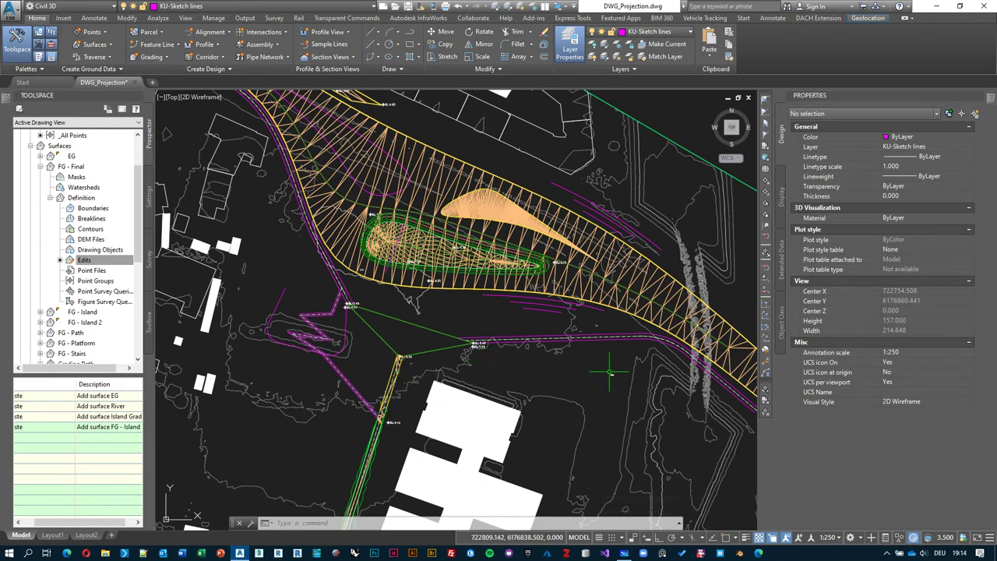
scroll(479, 341, up, 2)
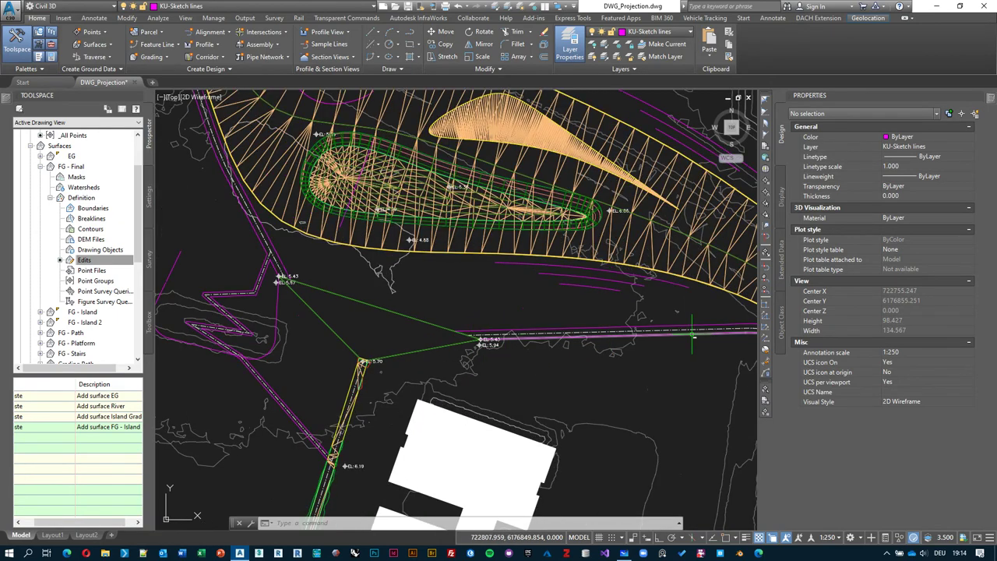
mouse_move(381, 385)
middle_down()
mouse_move(413, 351)
mouse_move(430, 422)
mouse_move(423, 438)
middle_up()
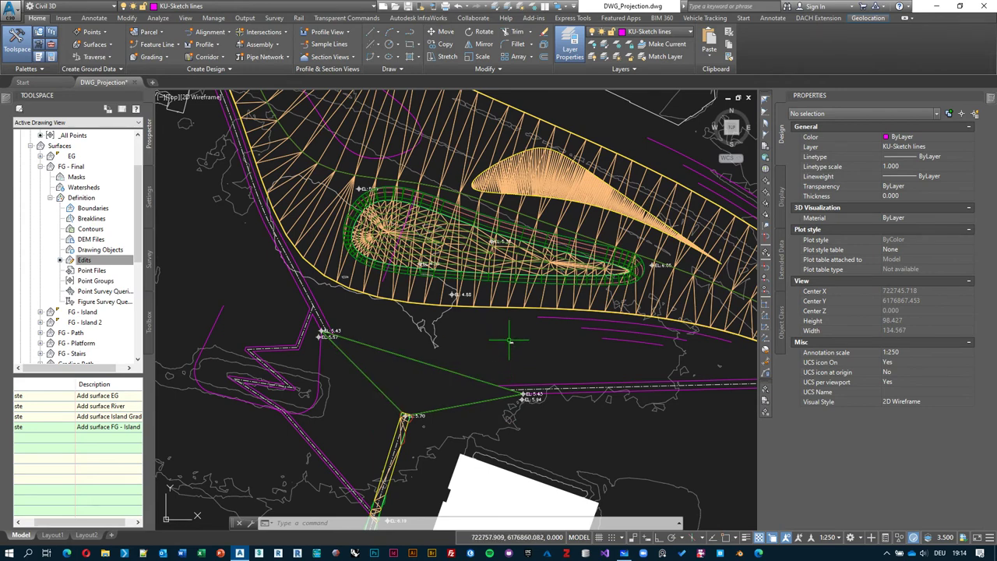
middle_drag(510, 341, 488, 380)
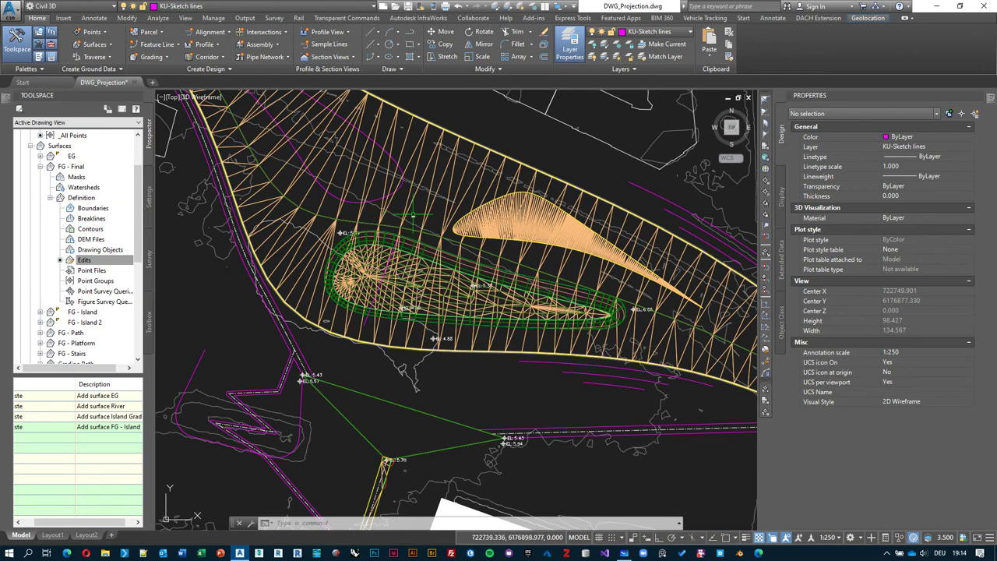
scroll(413, 215, down, 2)
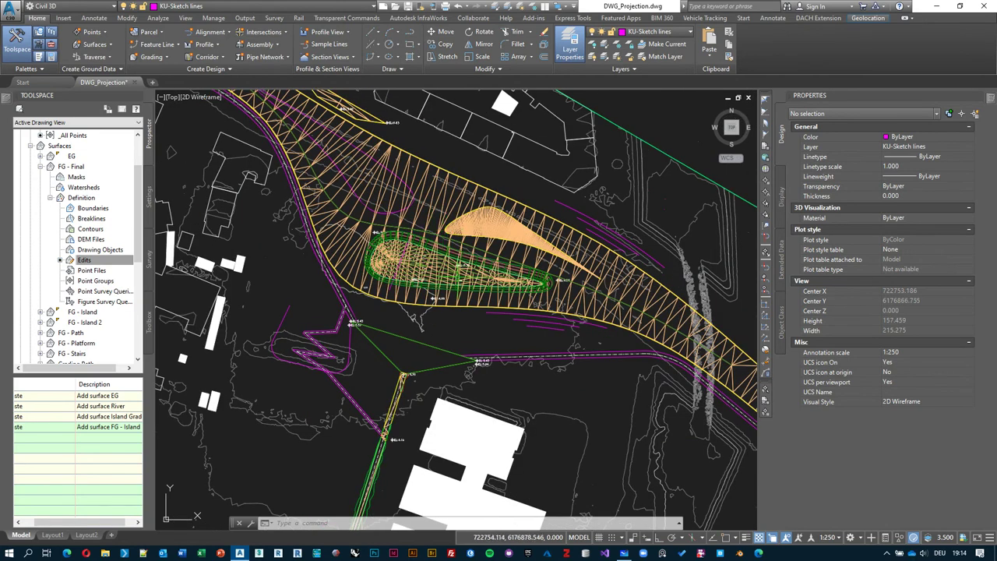
scroll(446, 268, down, 2)
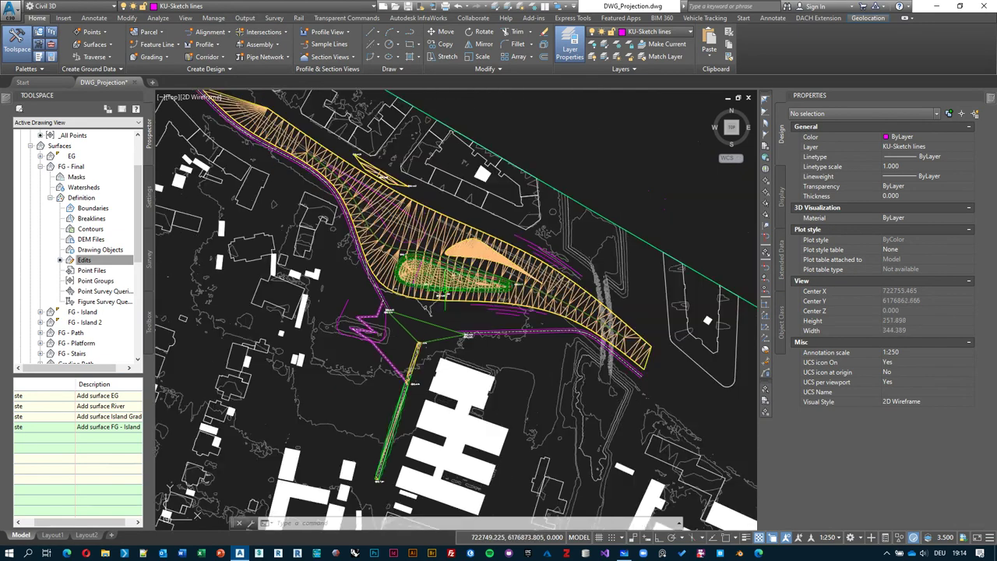
click(84, 260)
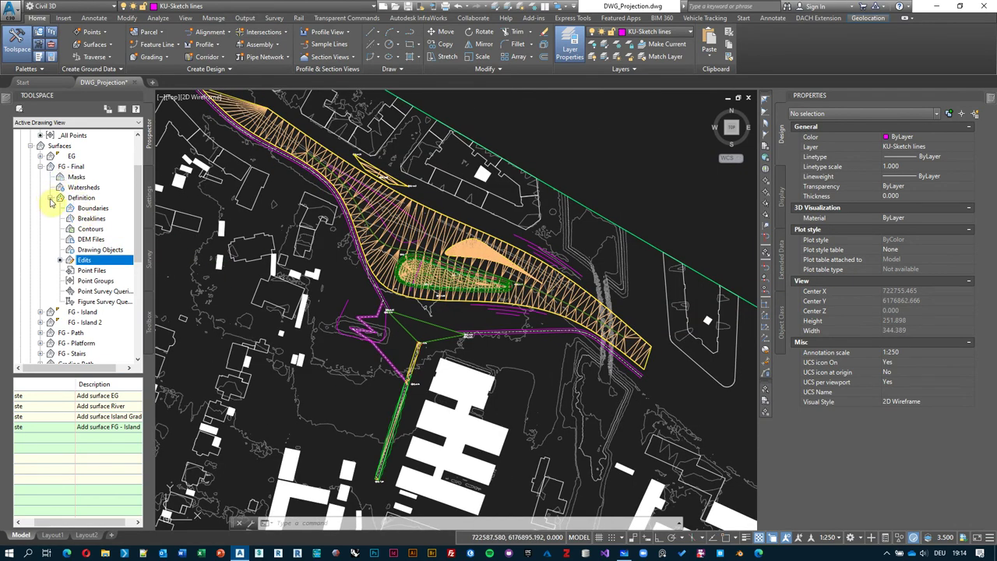
Collapse FG - Final's Definition node, select FG - Final, and zoom in on the river slope
click(50, 198)
click(77, 168)
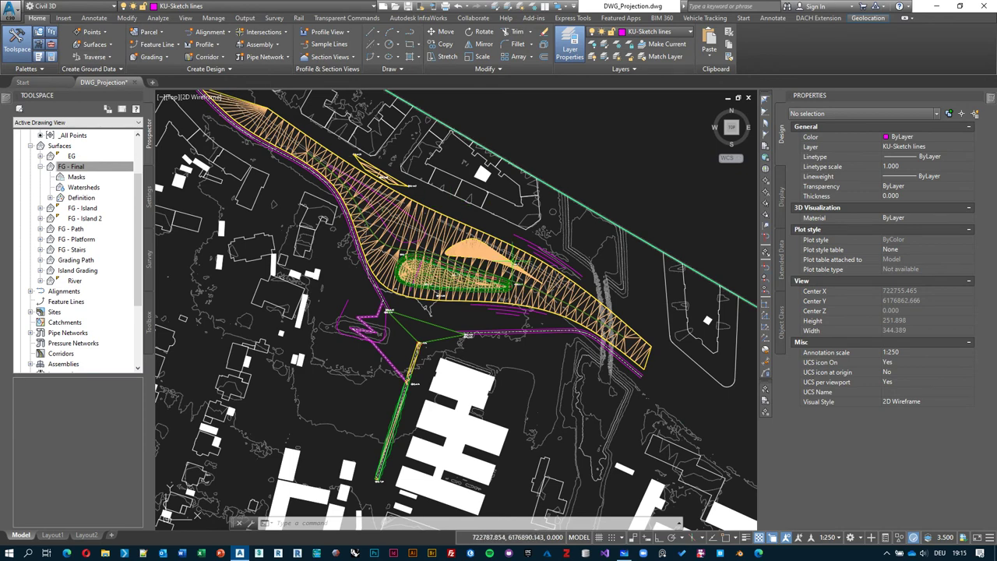
scroll(453, 283, up, 2)
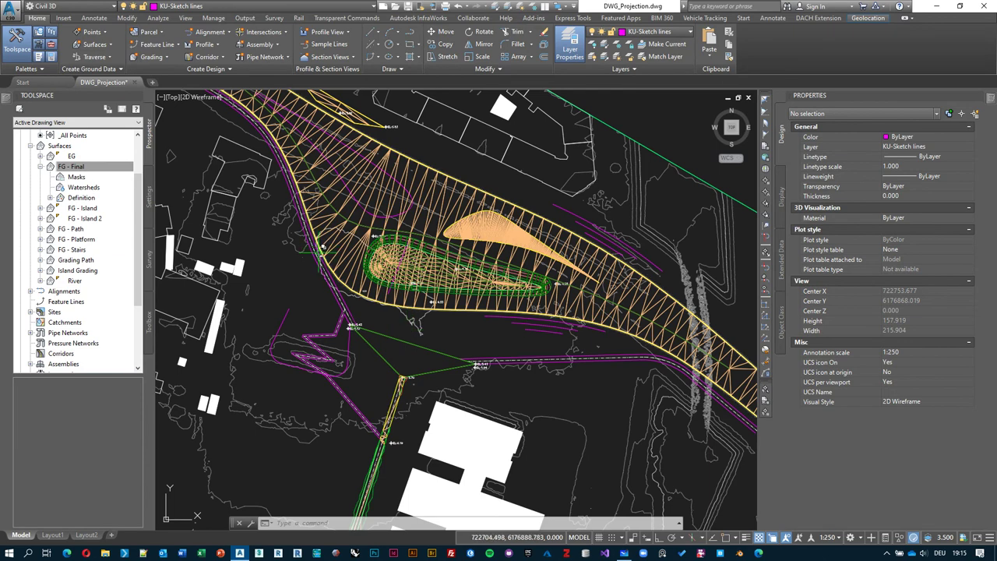
scroll(322, 247, up, 5)
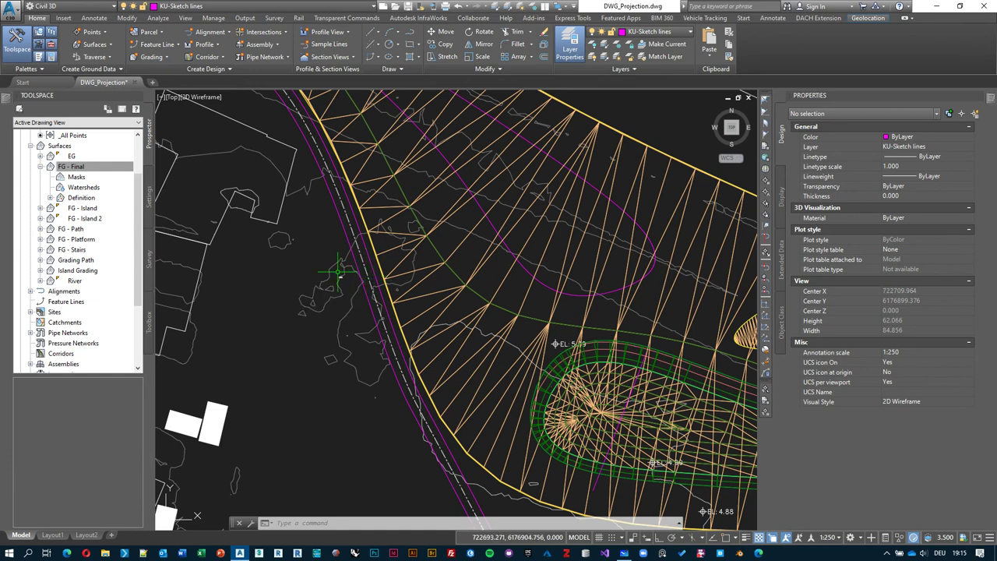
Select the River surface under the slope, then cancel the selection
click(402, 240)
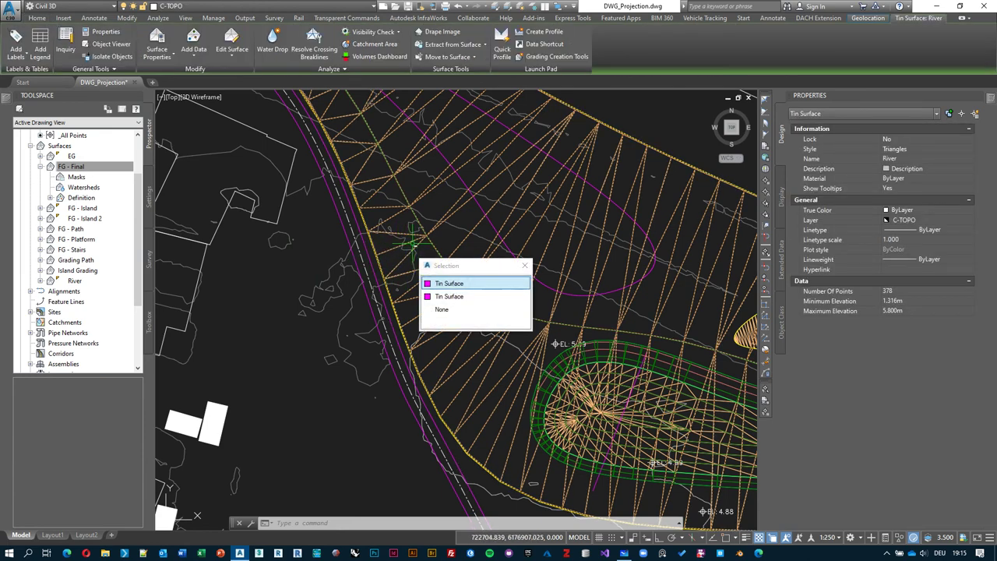
key(Escape)
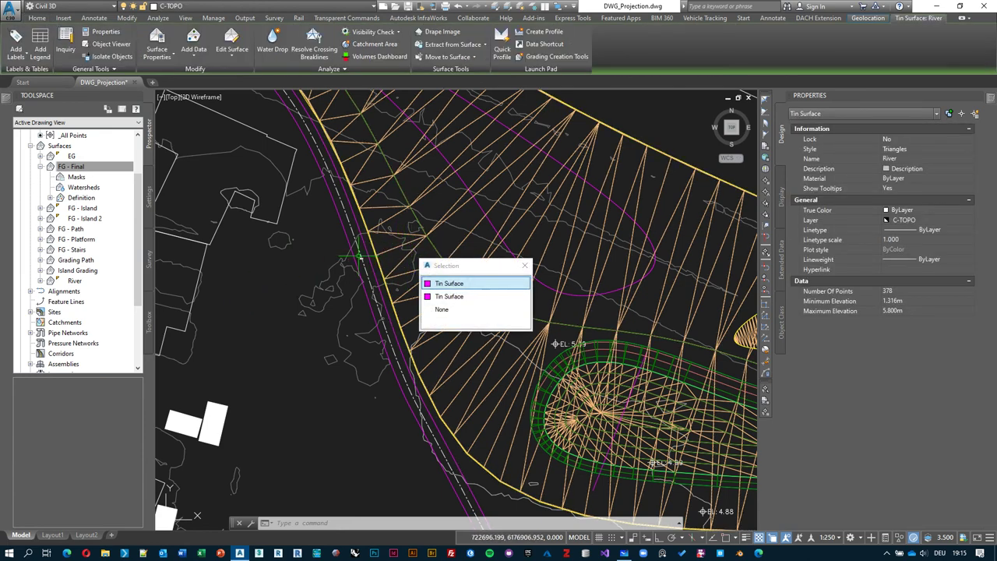
click(365, 247)
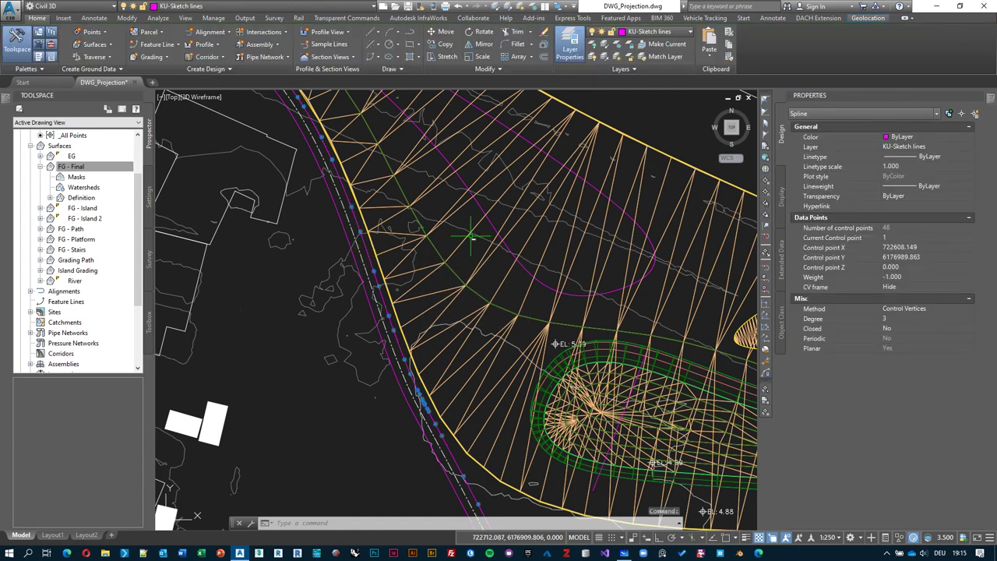
key(Escape)
key(Escape)
Pan and zoom across the island grading, the path to the south, and the river slope
scroll(387, 267, down, 5)
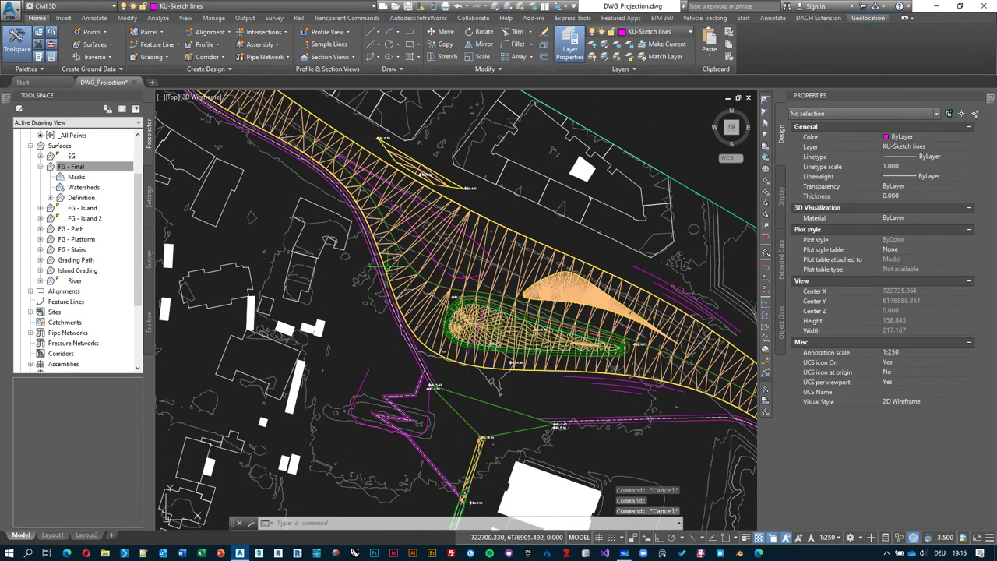
scroll(455, 368, down, 1)
middle_drag(446, 376, 446, 327)
scroll(445, 328, up, 4)
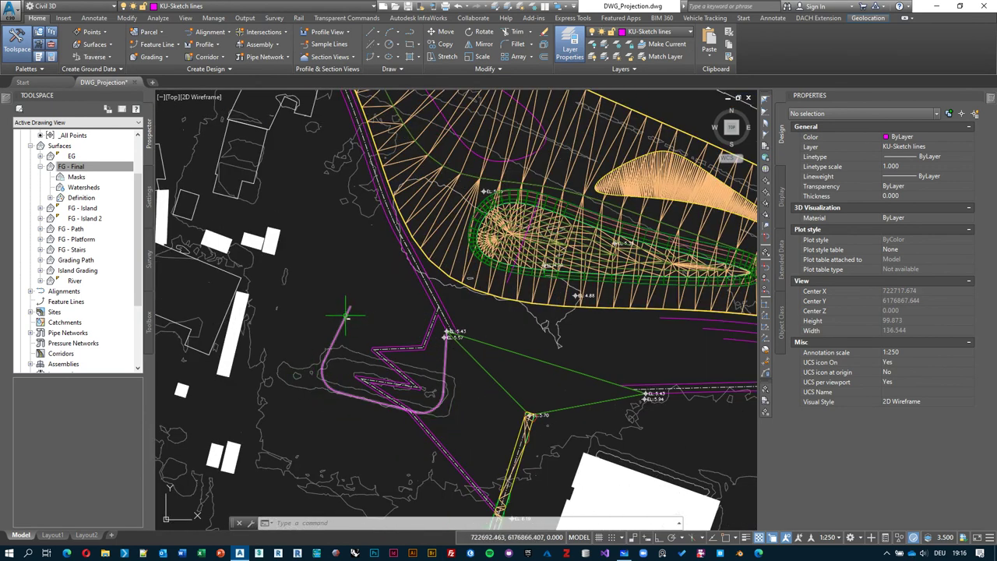
middle_drag(402, 416, 401, 401)
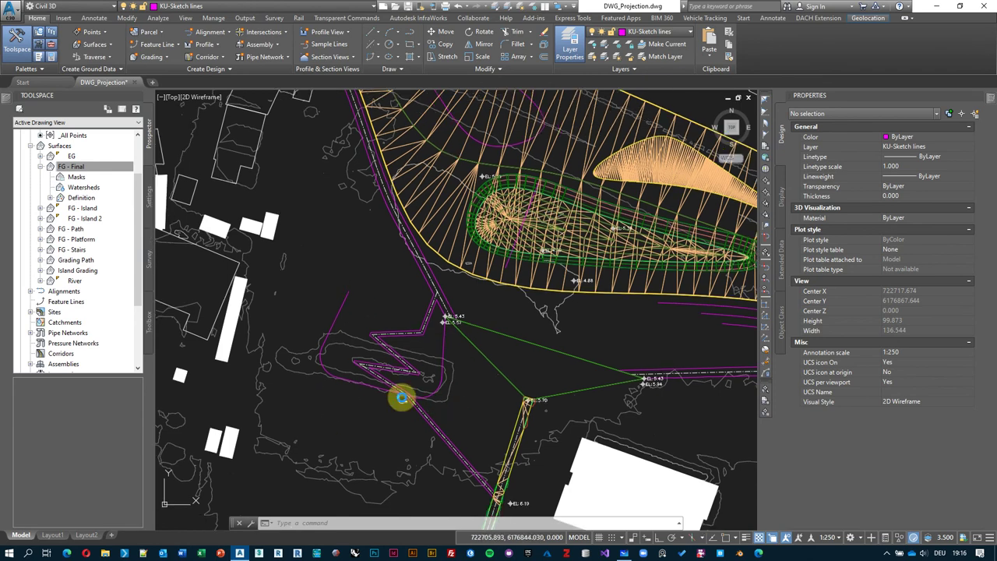
scroll(336, 265, down, 4)
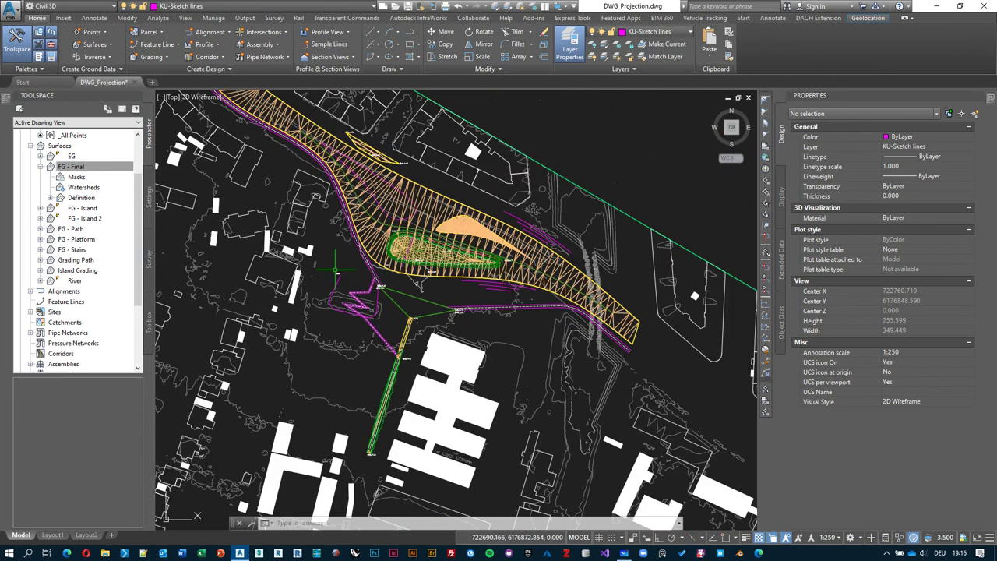
middle_drag(377, 341, 405, 315)
scroll(417, 396, up, 2)
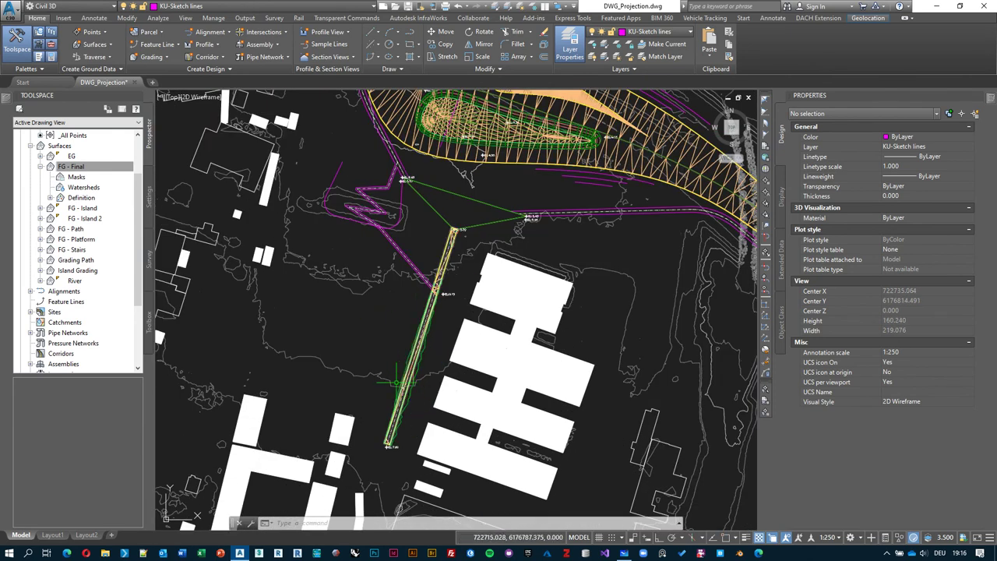
middle_drag(473, 247, 430, 354)
middle_drag(519, 300, 510, 392)
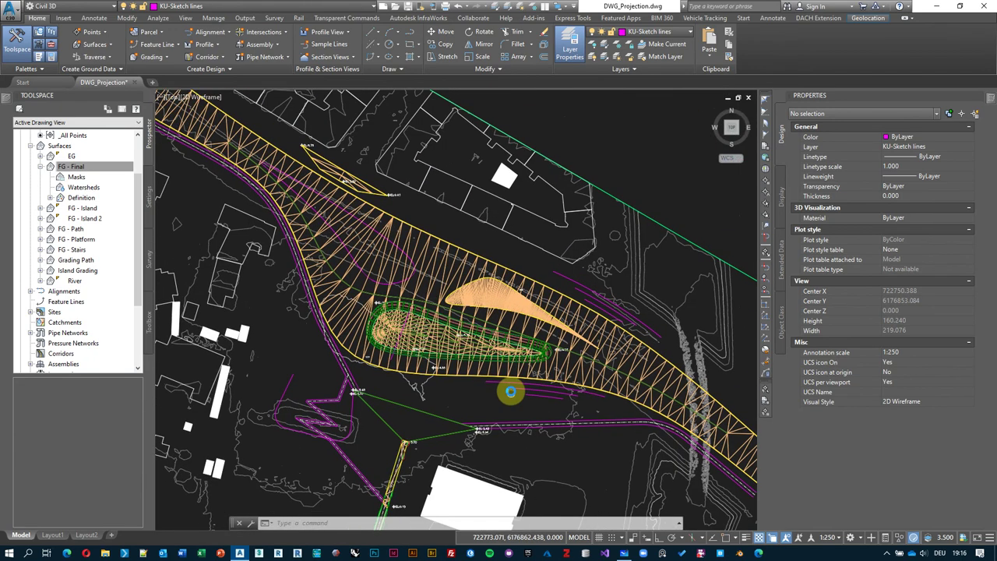
mouse_move(366, 173)
middle_down()
mouse_move(419, 210)
mouse_move(535, 256)
middle_up()
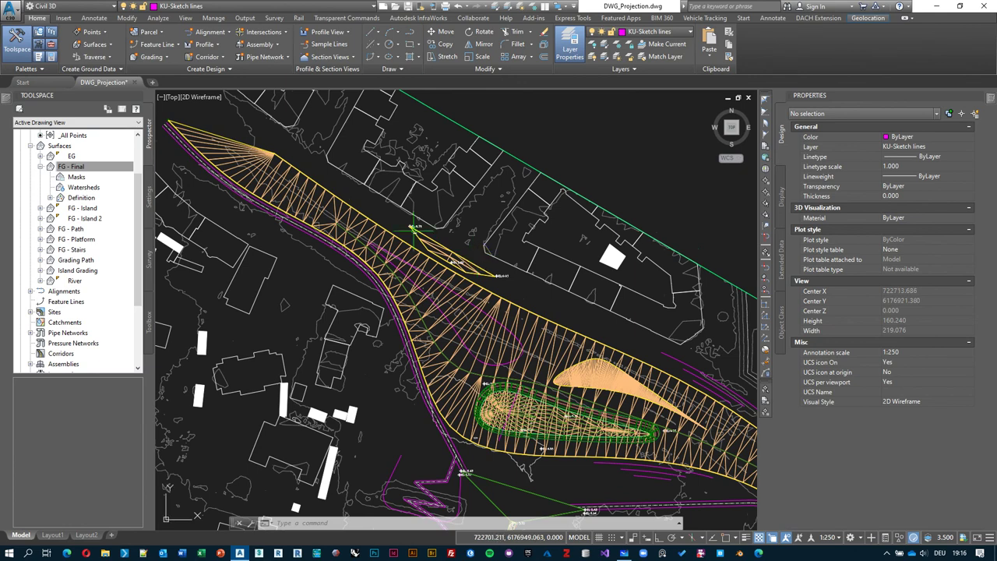
scroll(534, 256, up, 2)
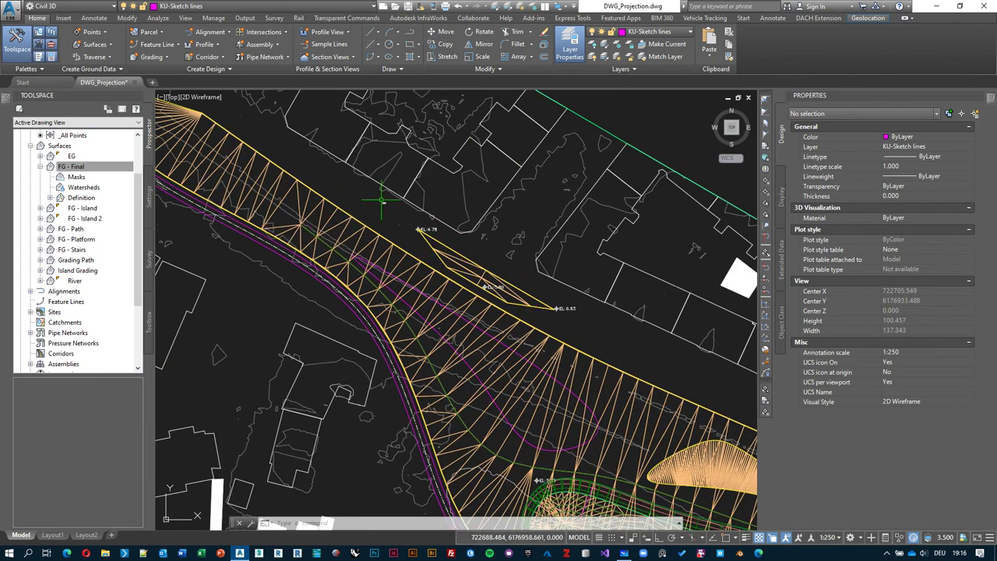
Read FG - Final and EG elevations along the daylight edge, then select FG - Island
mouse_move(379, 206)
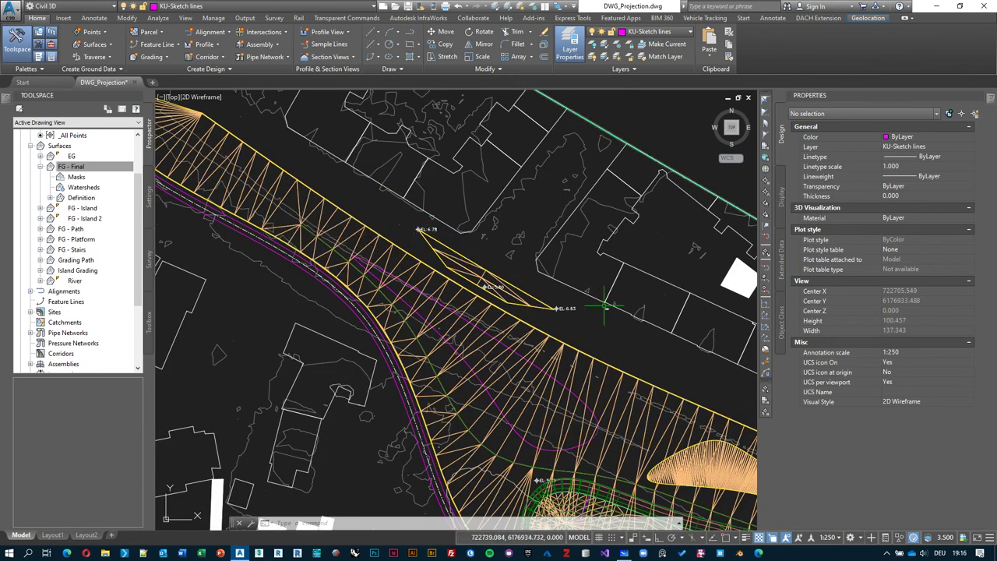
mouse_move(610, 331)
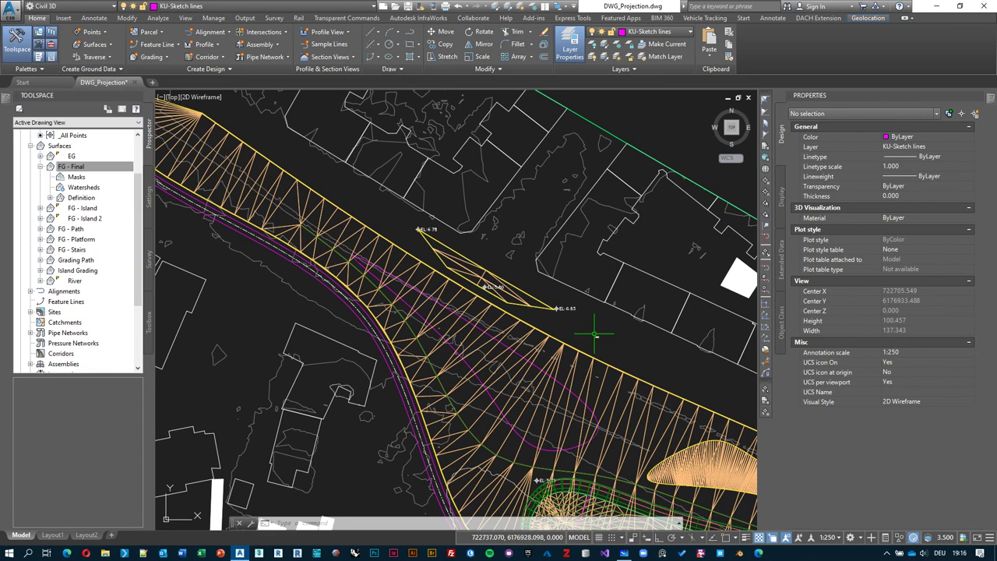
middle_drag(617, 359, 563, 285)
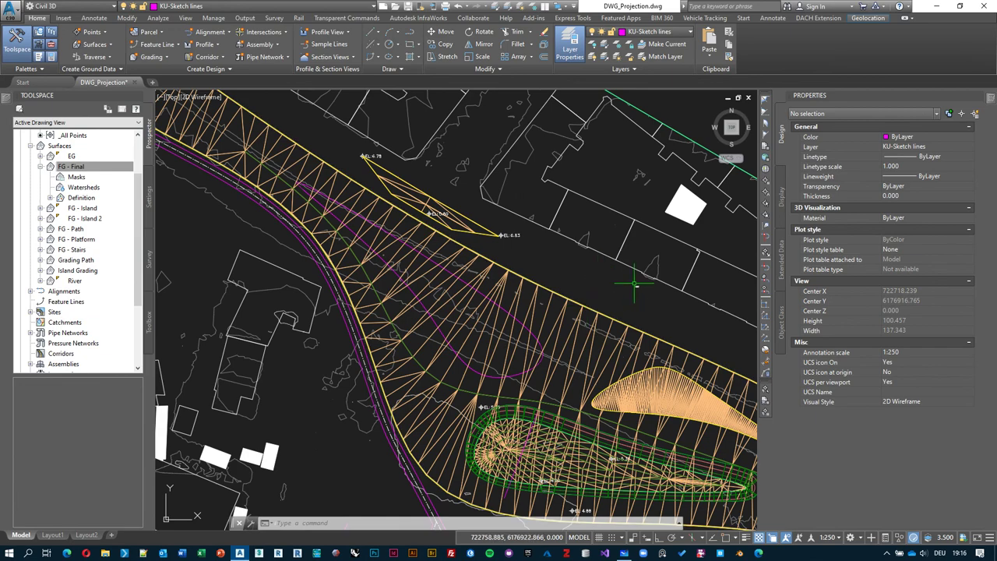
middle_drag(634, 307, 564, 240)
scroll(513, 398, up, 3)
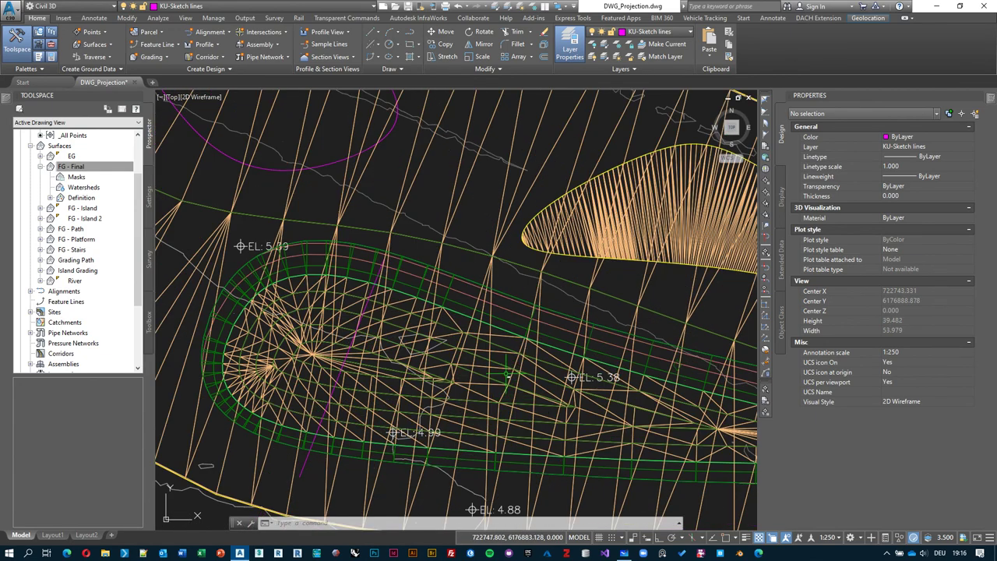
click(481, 230)
Orbit FG - Island in the Object Viewer, then read FG - Final 3.529 m beside the island
right_click(482, 229)
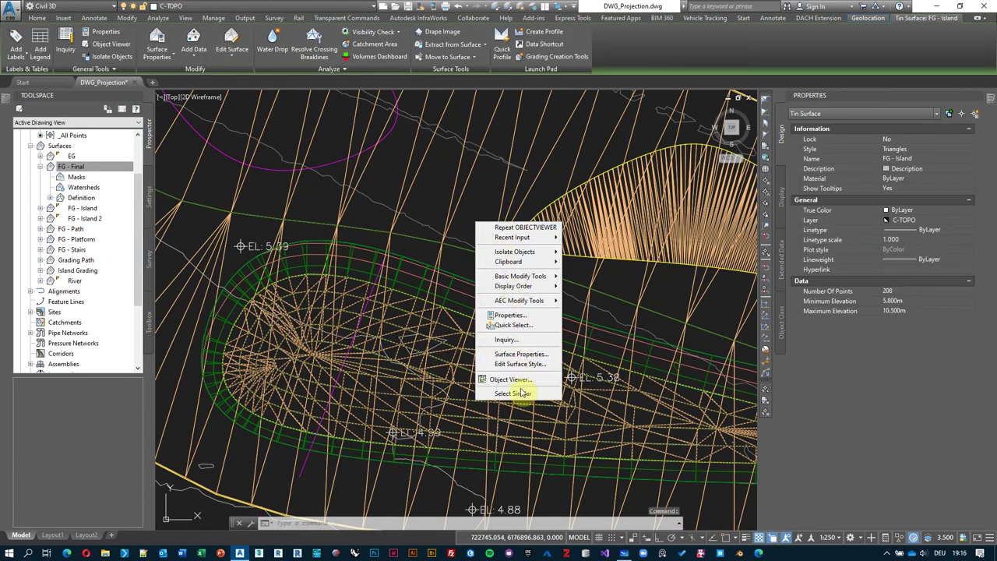
click(524, 381)
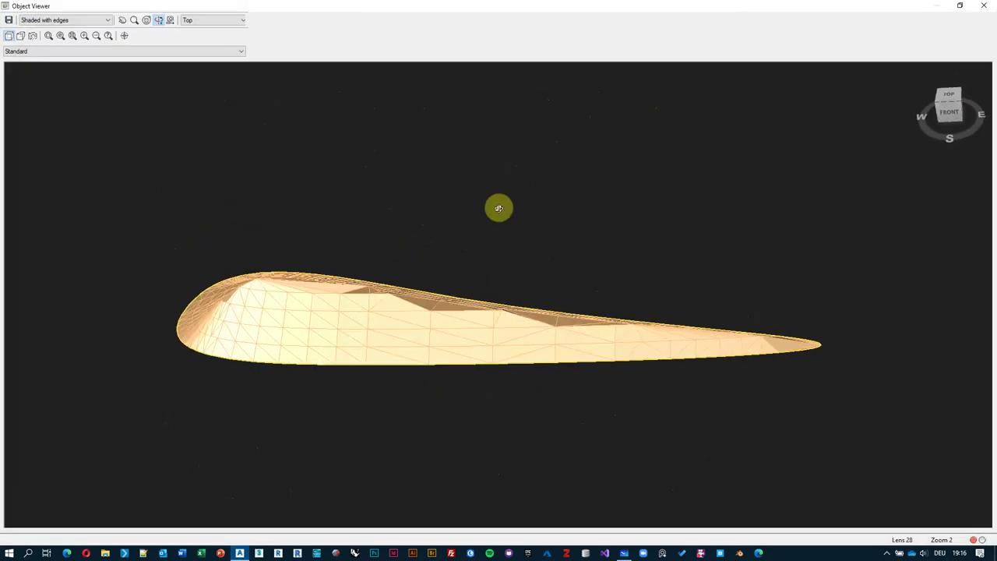
drag(498, 208, 583, 273)
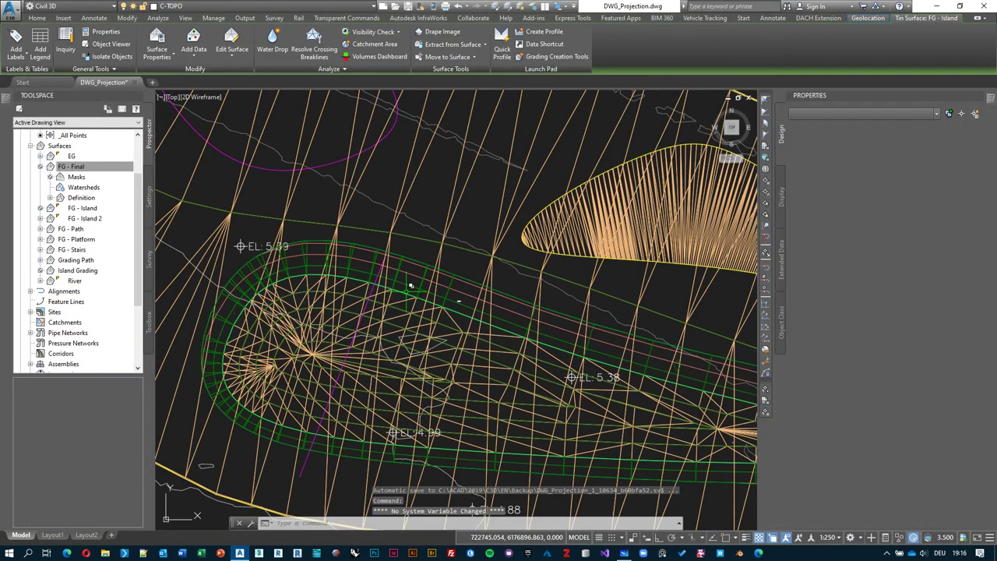
key(Escape)
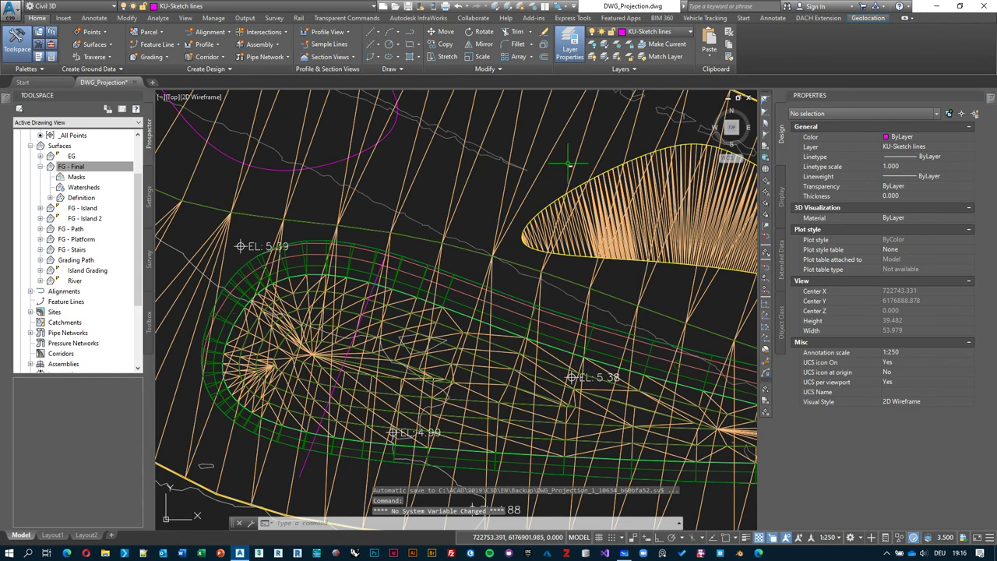
mouse_move(564, 161)
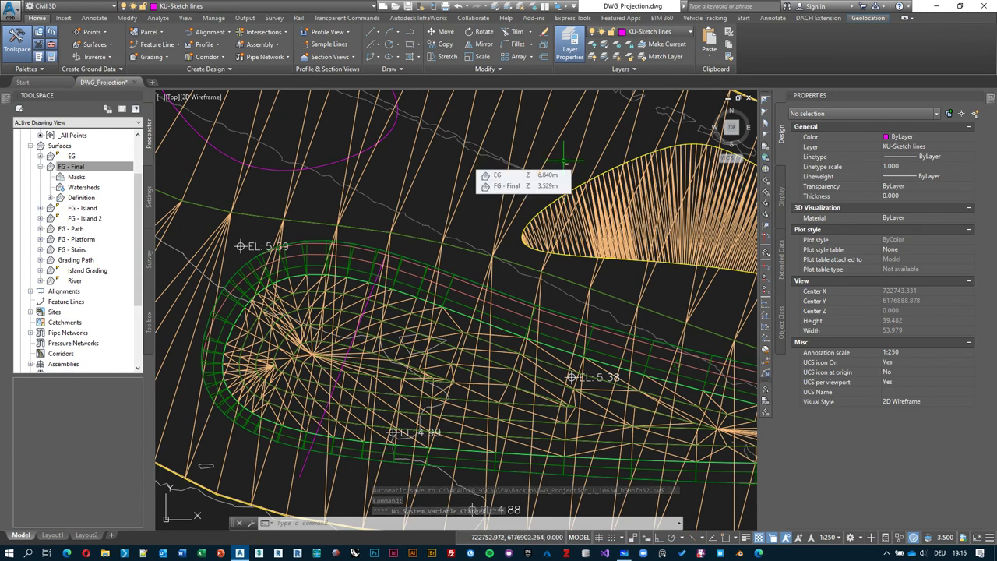